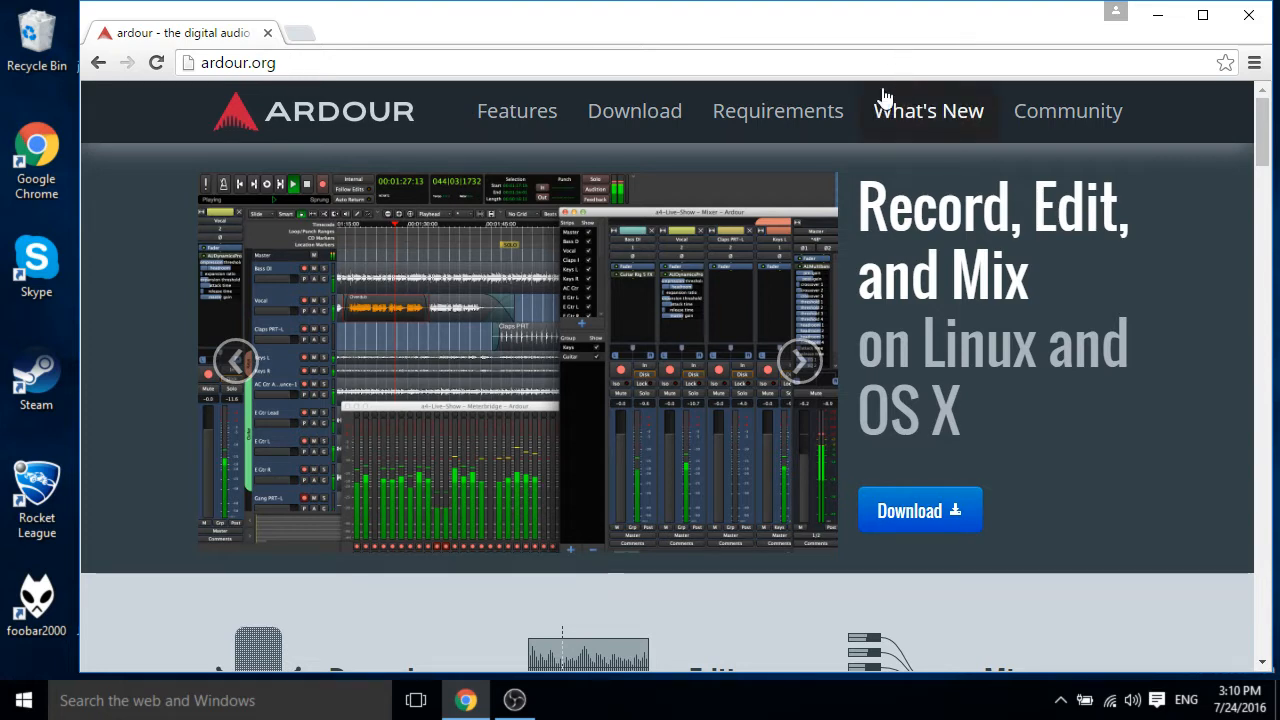
Open the Ardour Download page and review the available download options.
{"action": "left_click", "coordinate": [678, 117]}
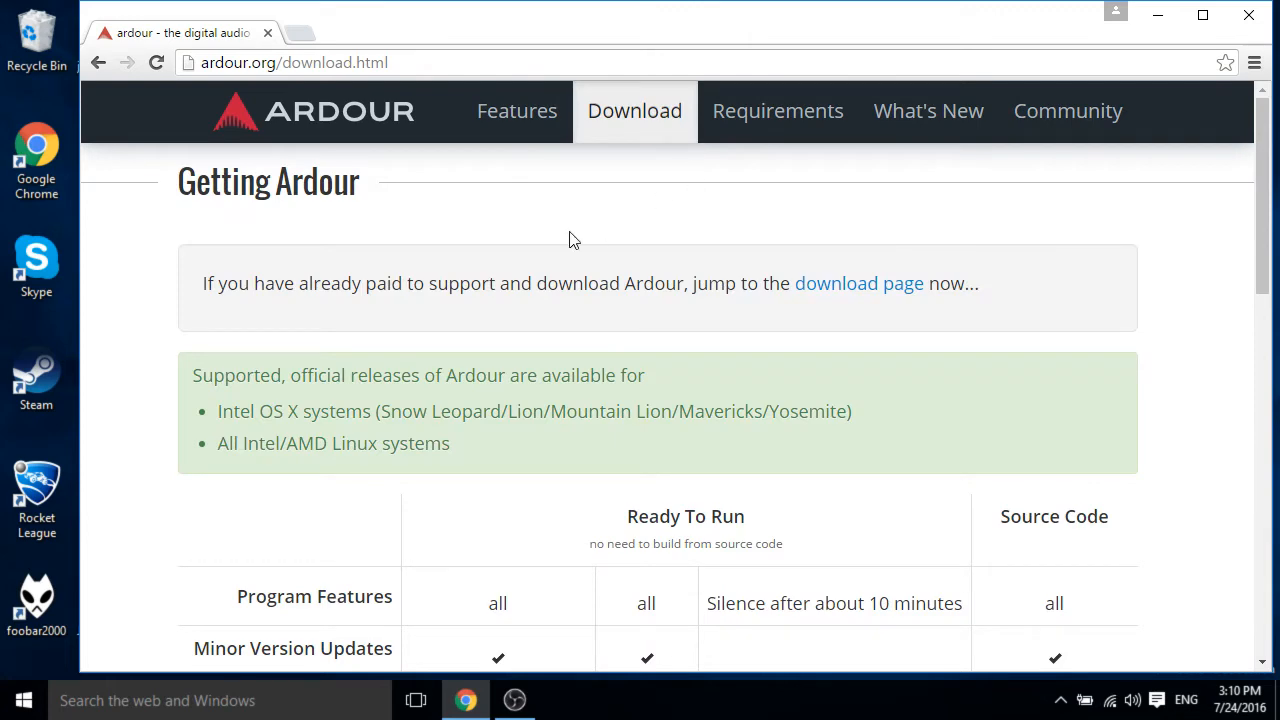
{"action": "scroll", "coordinate": [571, 240], "scroll_direction": "down", "scroll_amount": 1}
{"action": "scroll", "coordinate": [571, 240], "scroll_direction": "down", "scroll_amount": 2}
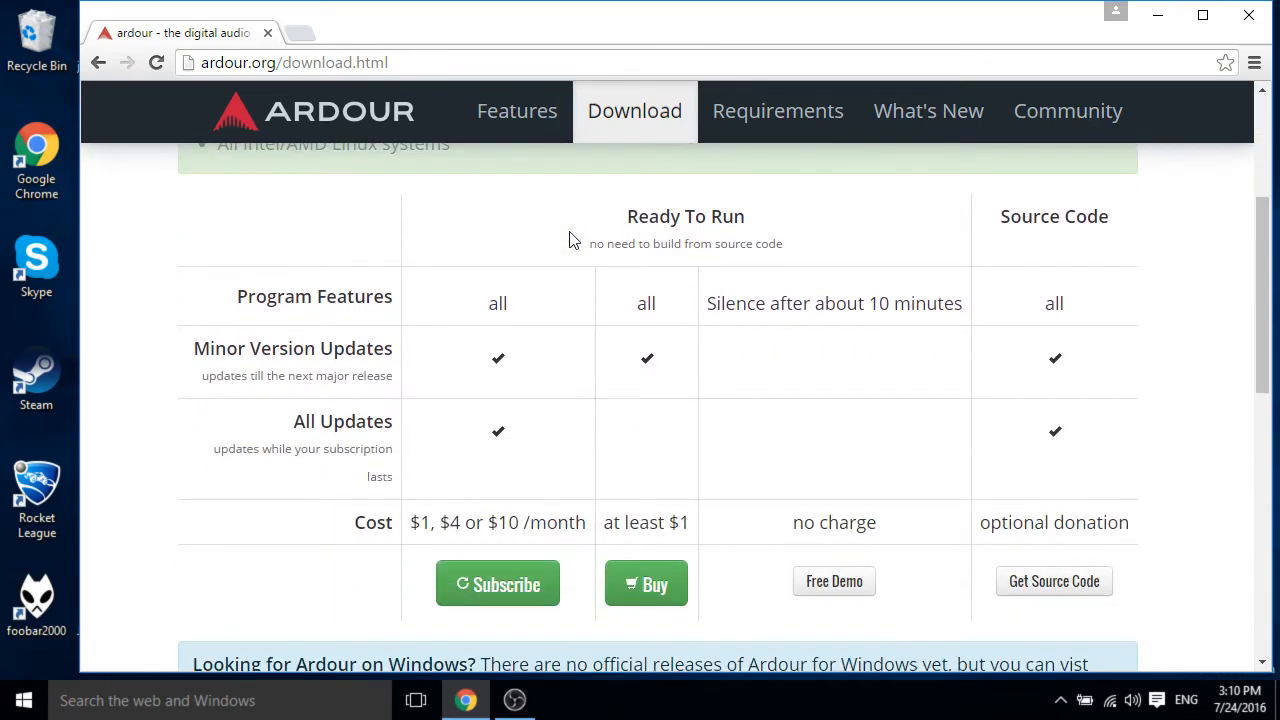
{"action": "scroll", "coordinate": [571, 240], "scroll_direction": "down", "scroll_amount": 1}
{"action": "scroll", "coordinate": [571, 240], "scroll_direction": "up", "scroll_amount": 1}
{"action": "scroll", "coordinate": [645, 443], "scroll_direction": "up", "scroll_amount": 3}
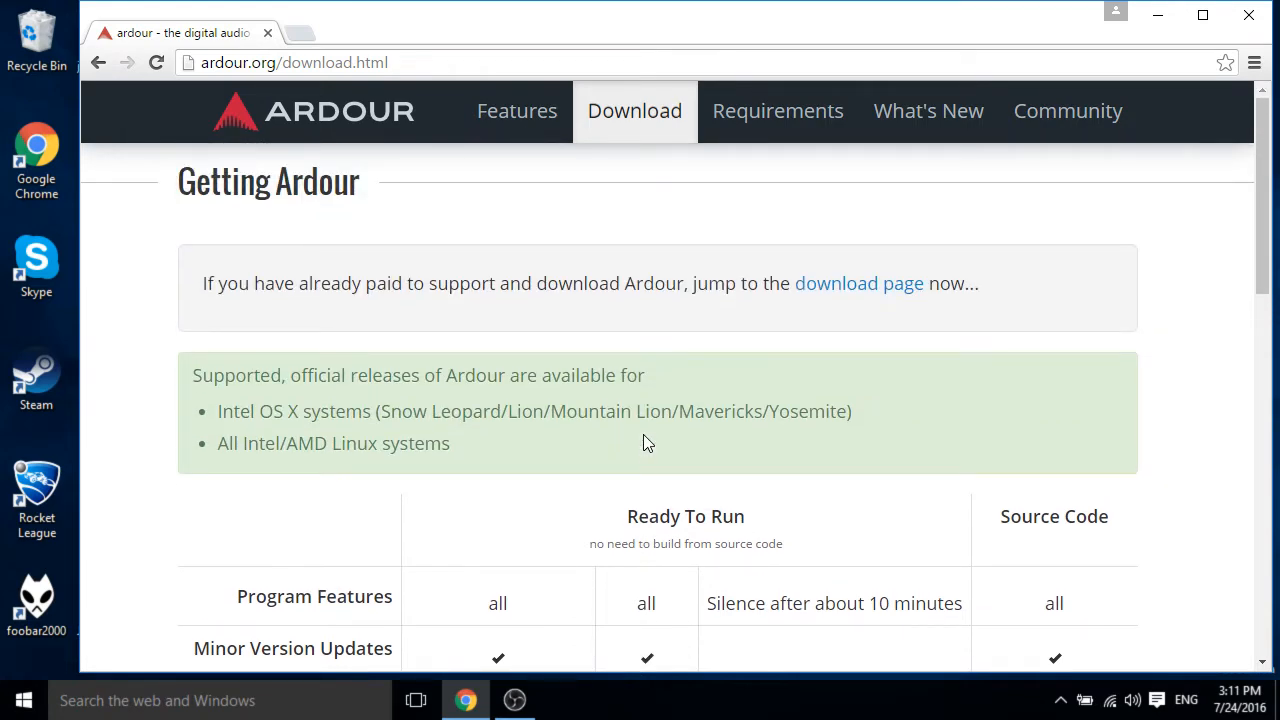
{"action": "scroll", "coordinate": [643, 443], "scroll_direction": "down", "scroll_amount": 6}
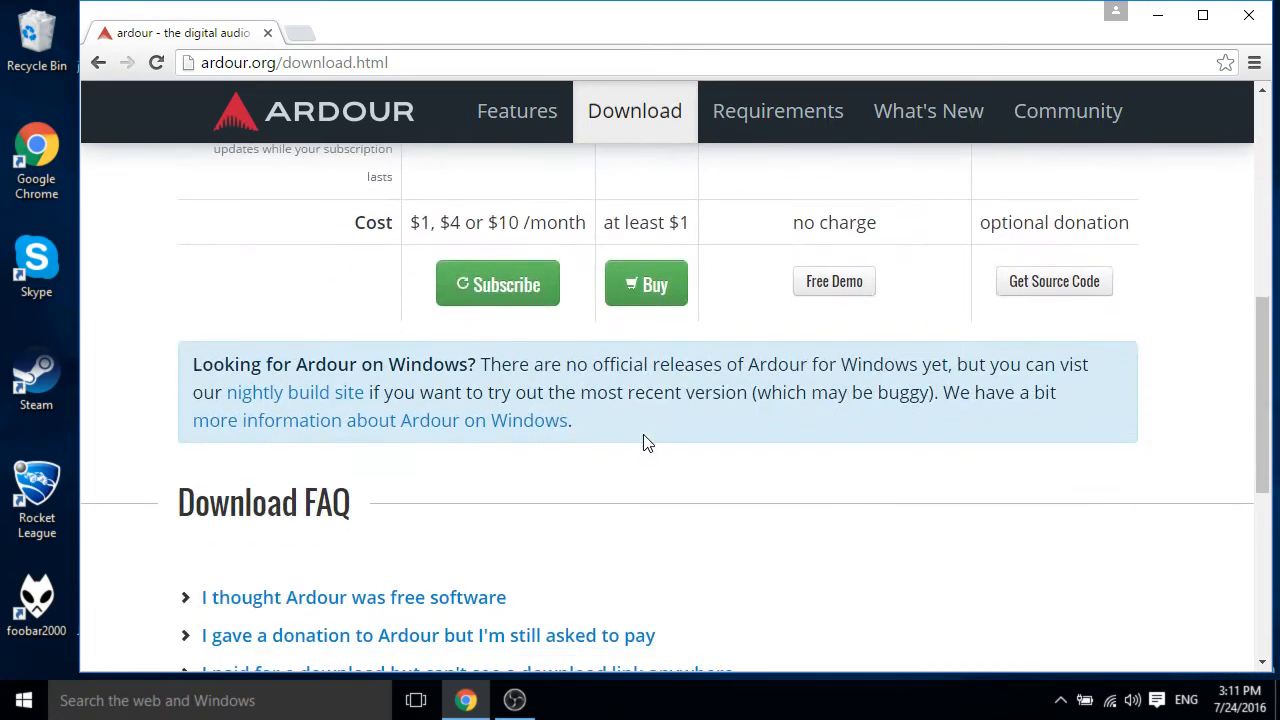
Open the nightly build site for Ardour on Windows.
{"action": "left_click", "coordinate": [322, 400]}
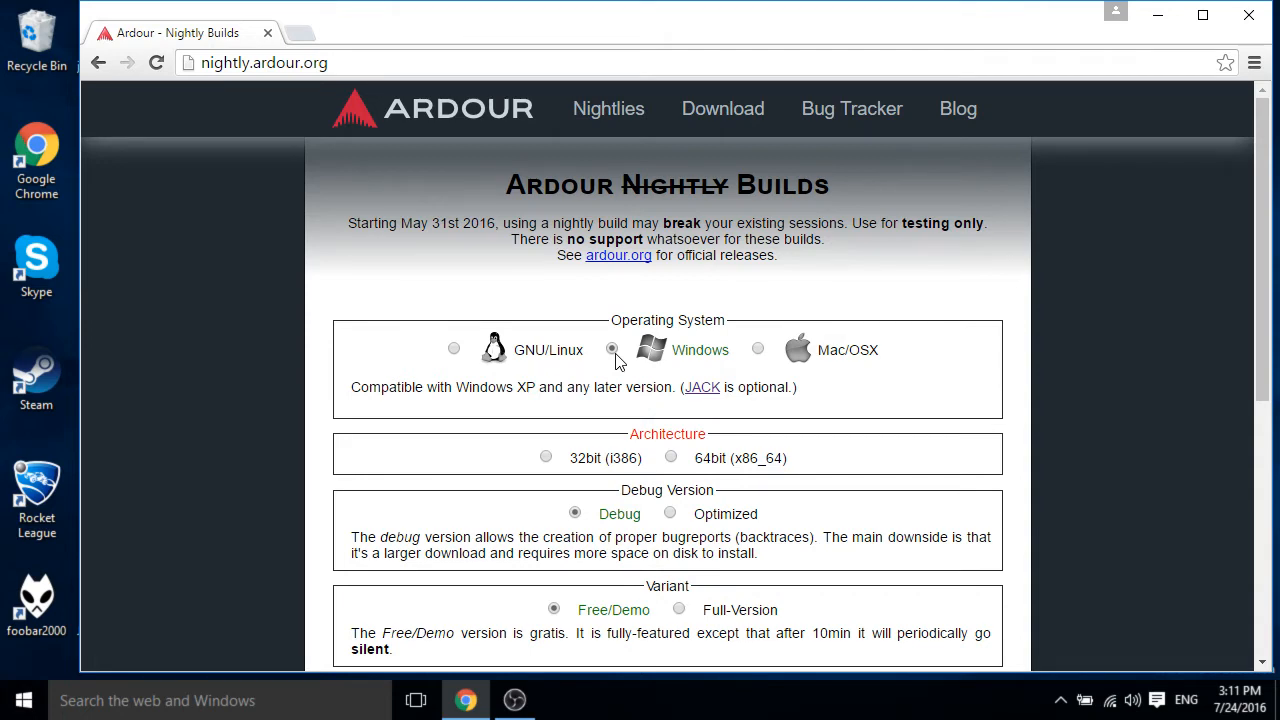
{"action": "left_click", "coordinate": [98, 62]}
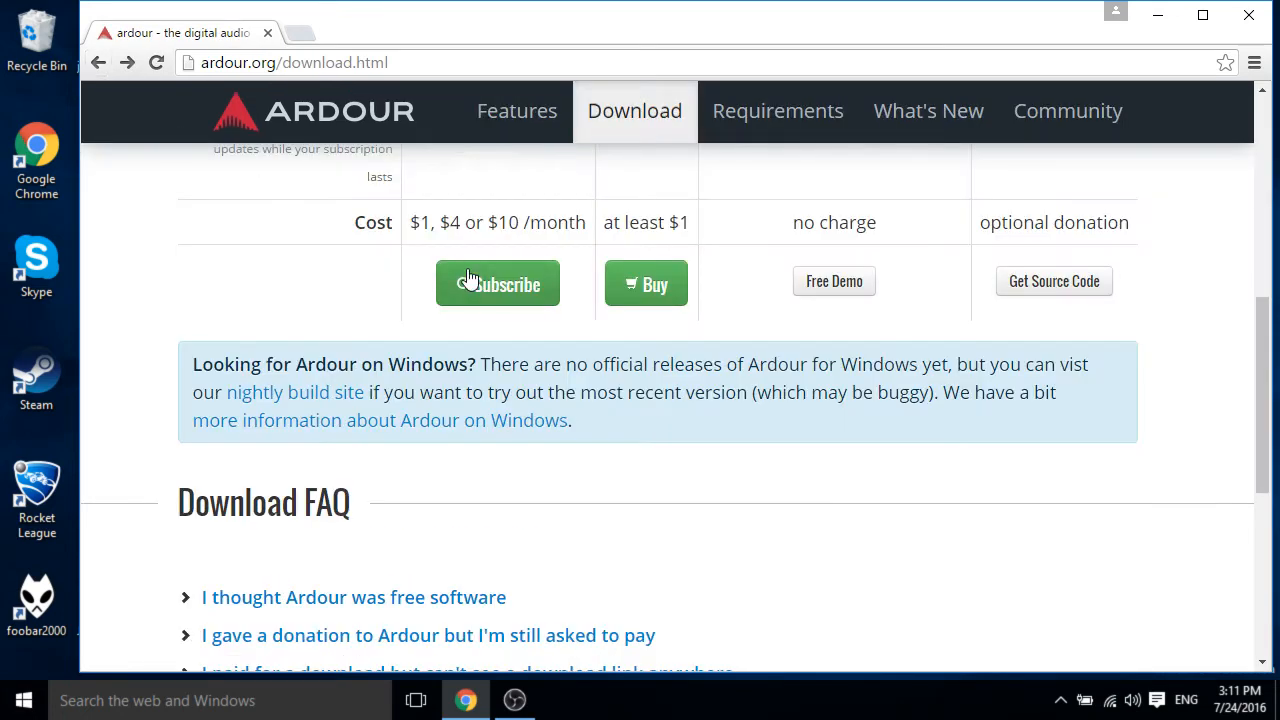
{"action": "scroll", "coordinate": [466, 283], "scroll_direction": "down", "scroll_amount": 1}
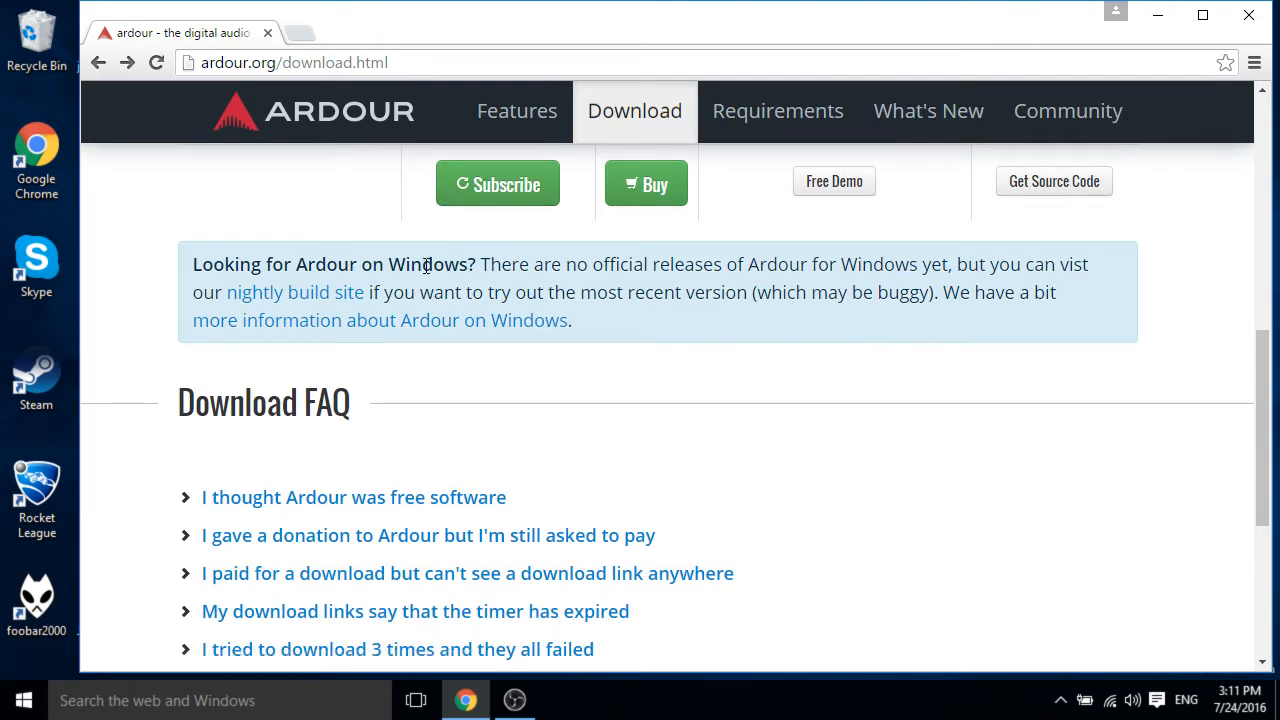
{"action": "left_click", "coordinate": [305, 292]}
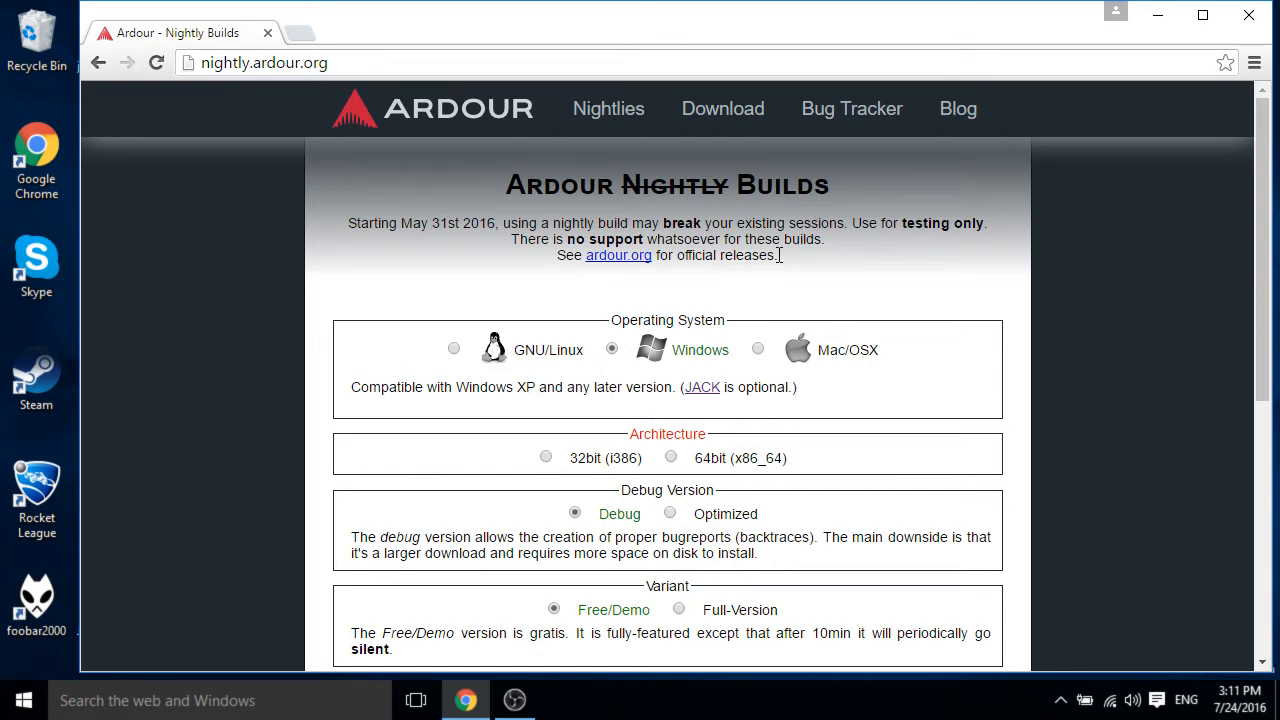
Choose the 32bit, Optimized, Full-Version Windows build and start the download.
{"action": "left_click", "coordinate": [548, 459]}
{"action": "scroll", "coordinate": [548, 467], "scroll_direction": "down", "scroll_amount": 2}
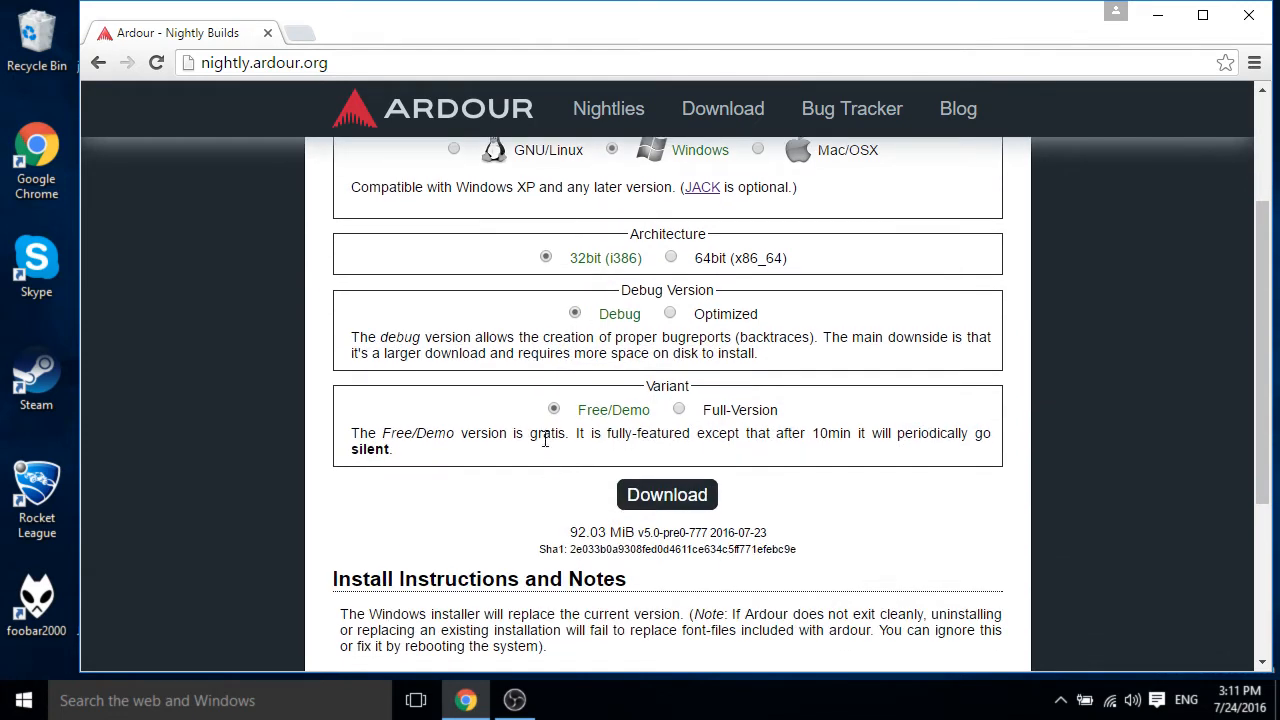
{"action": "left_click", "coordinate": [679, 410]}
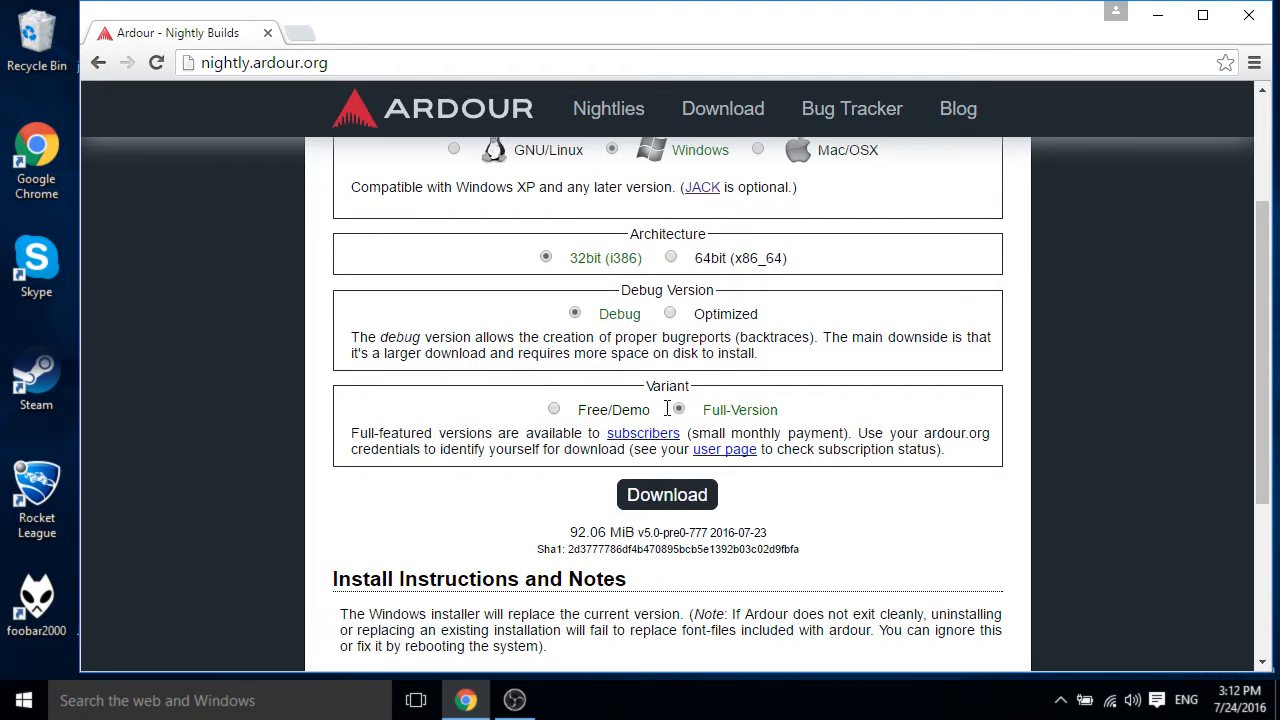
{"action": "left_click", "coordinate": [670, 314]}
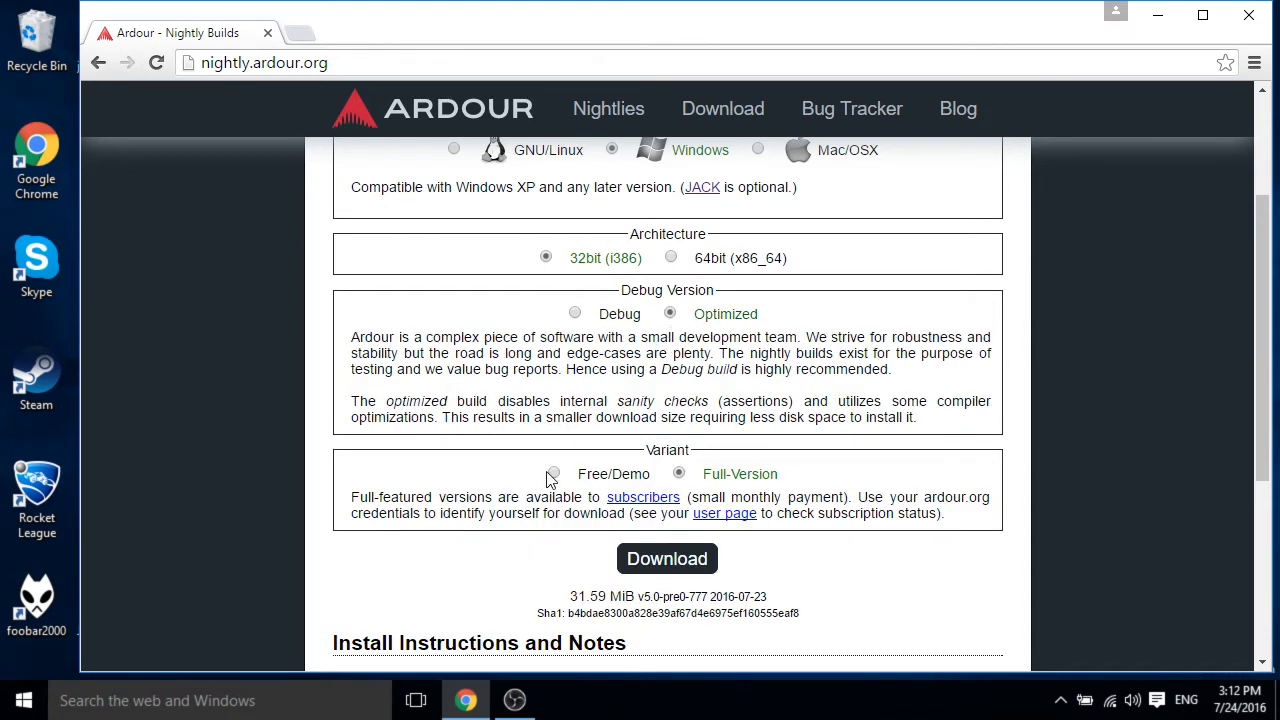
{"action": "left_click", "coordinate": [645, 557]}
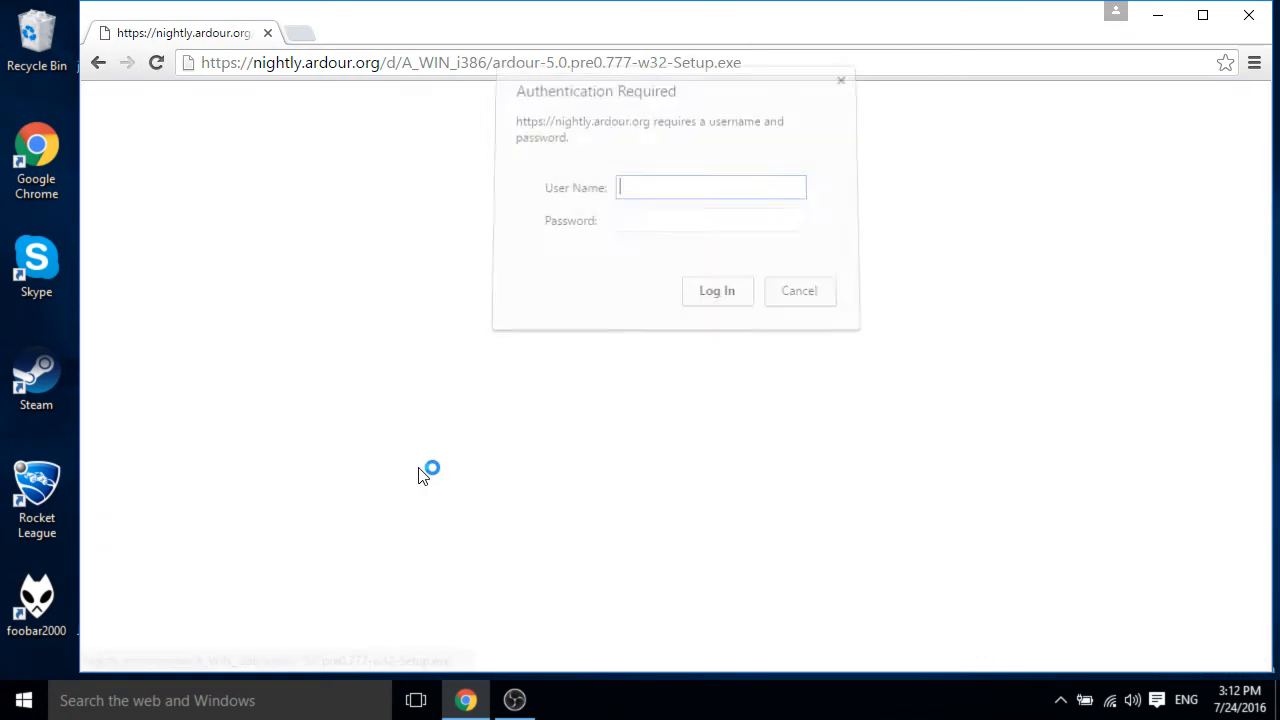
Log in to the download with the subscriber user name and account password.
{"action": "type", "text": "jprjr"}
{"action": "key", "text": "Tab"}
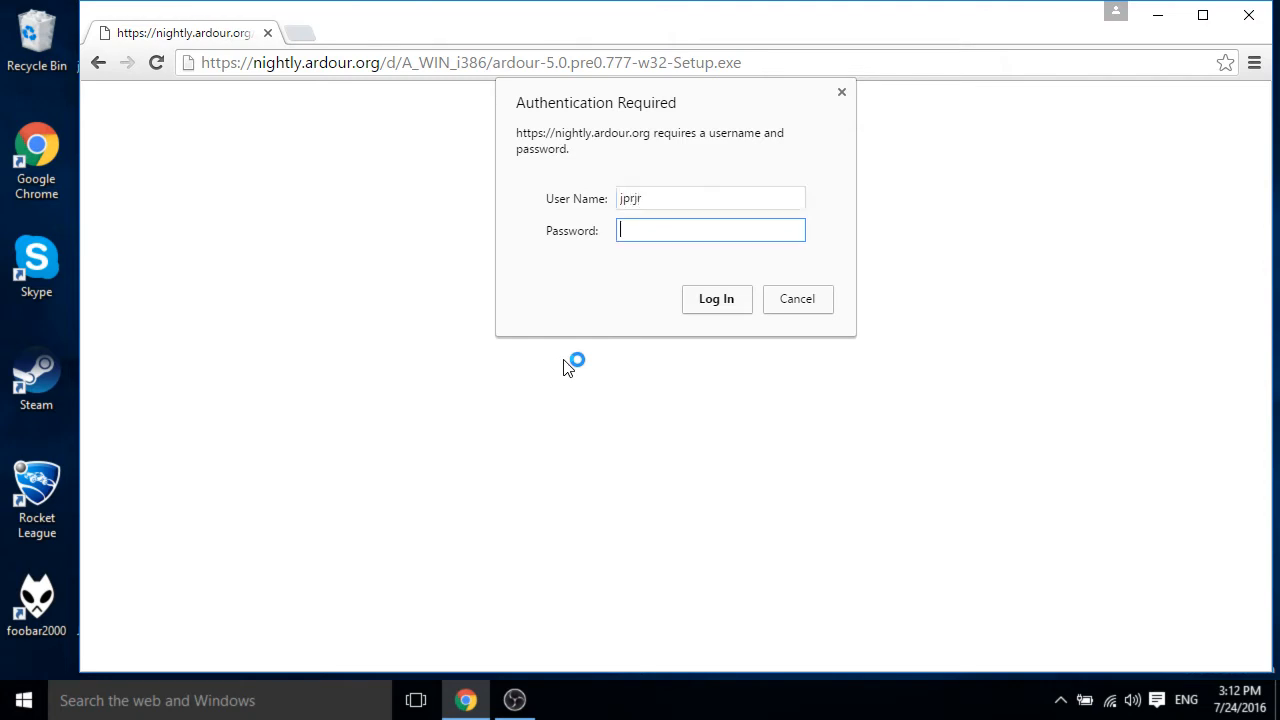
{"action": "type", "text": "*********"}
{"action": "key", "text": "Return"}
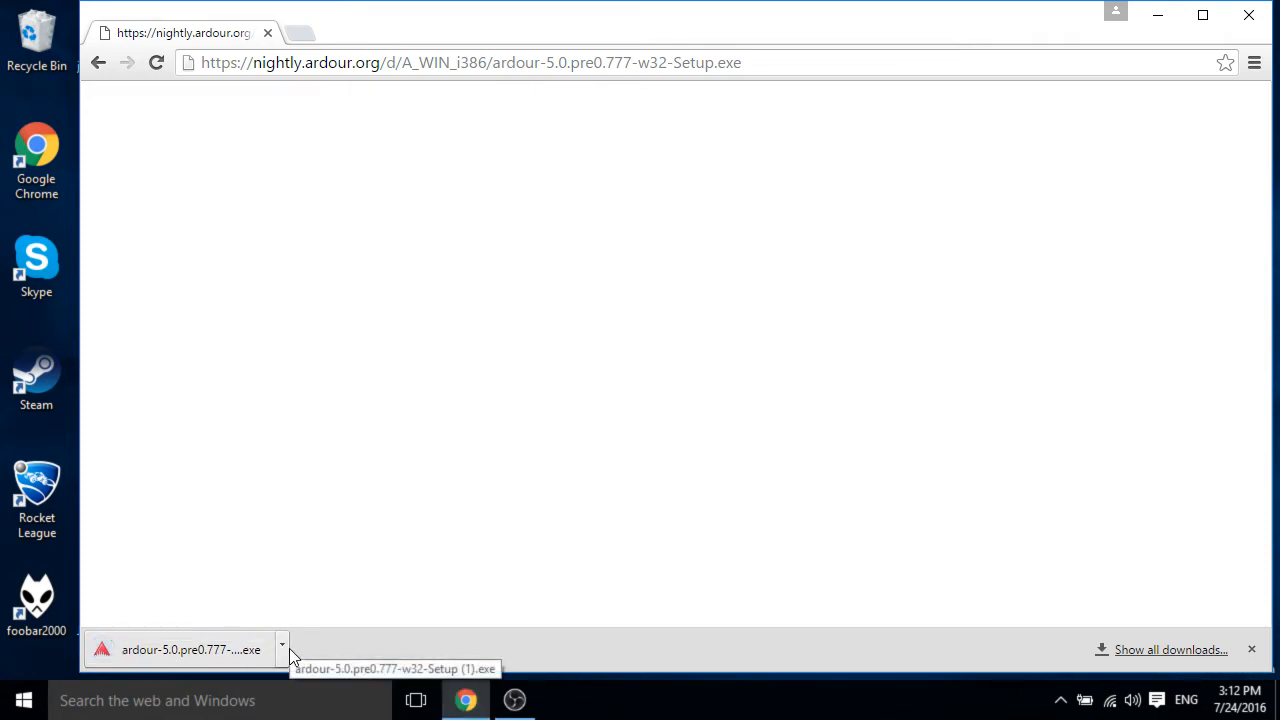
Open the downloaded ardour-5.0.pre0.777-w32-Setup installer and run it anyway past SmartScreen.
{"action": "left_click", "coordinate": [283, 648]}
{"action": "left_click", "coordinate": [323, 518]}
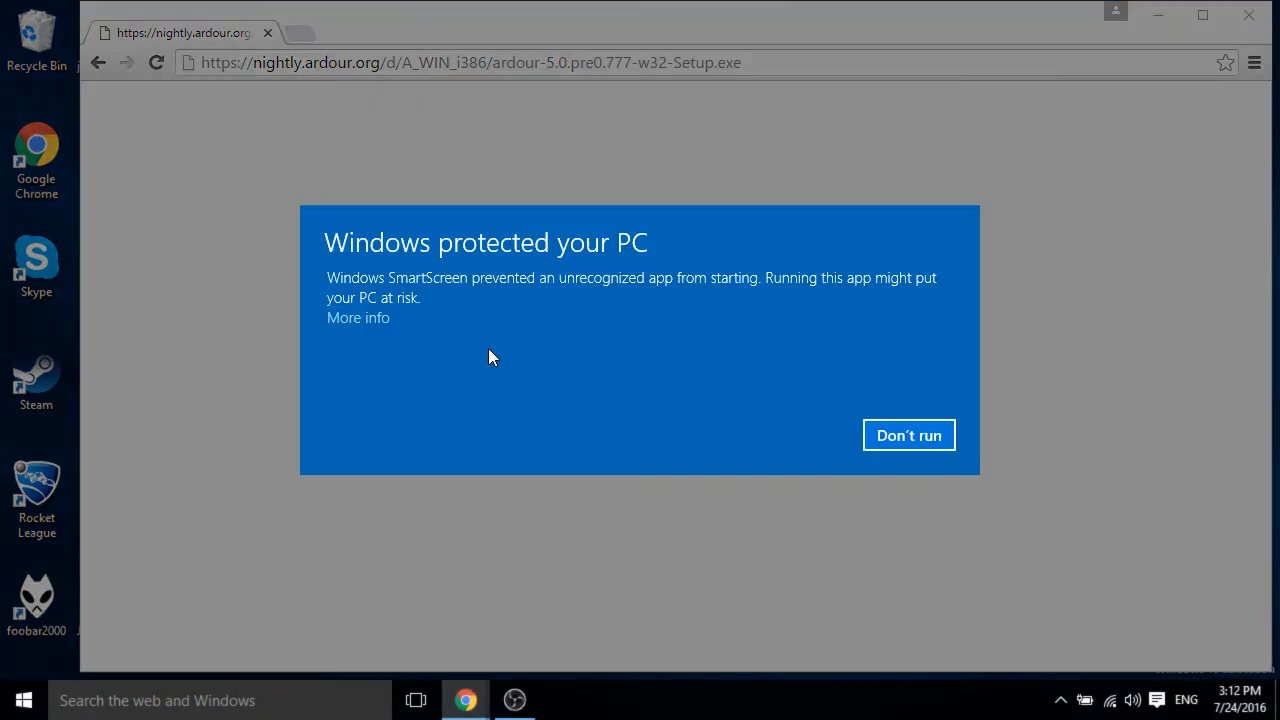
{"action": "left_click", "coordinate": [356, 317]}
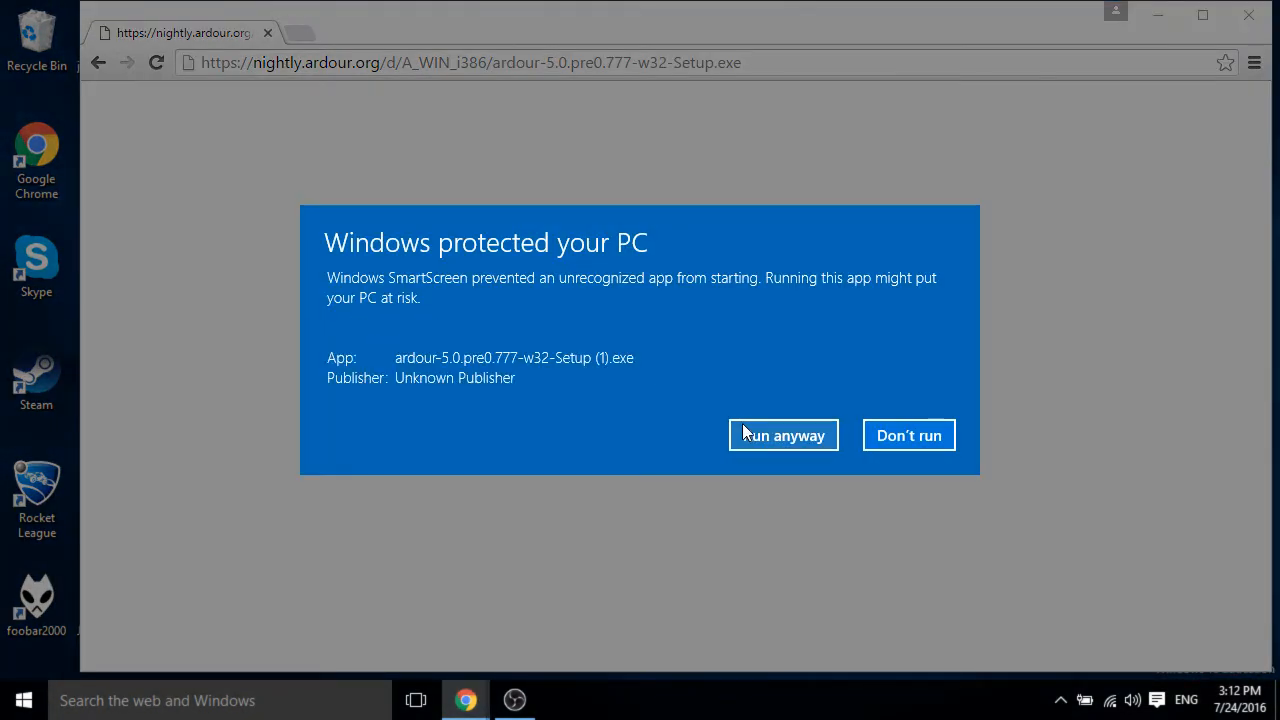
{"action": "left_click", "coordinate": [894, 434]}
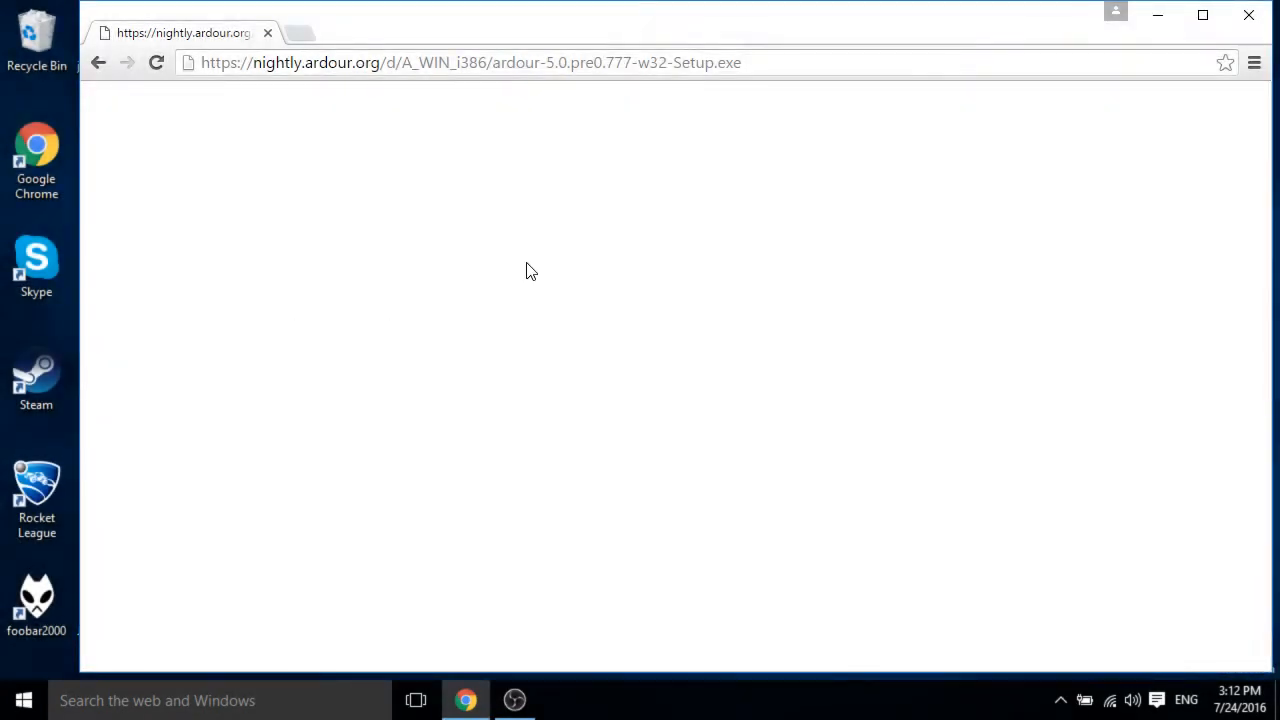
Minimize the browser and launch Ardour5 from the Windows search.
{"action": "left_click", "coordinate": [1159, 18]}
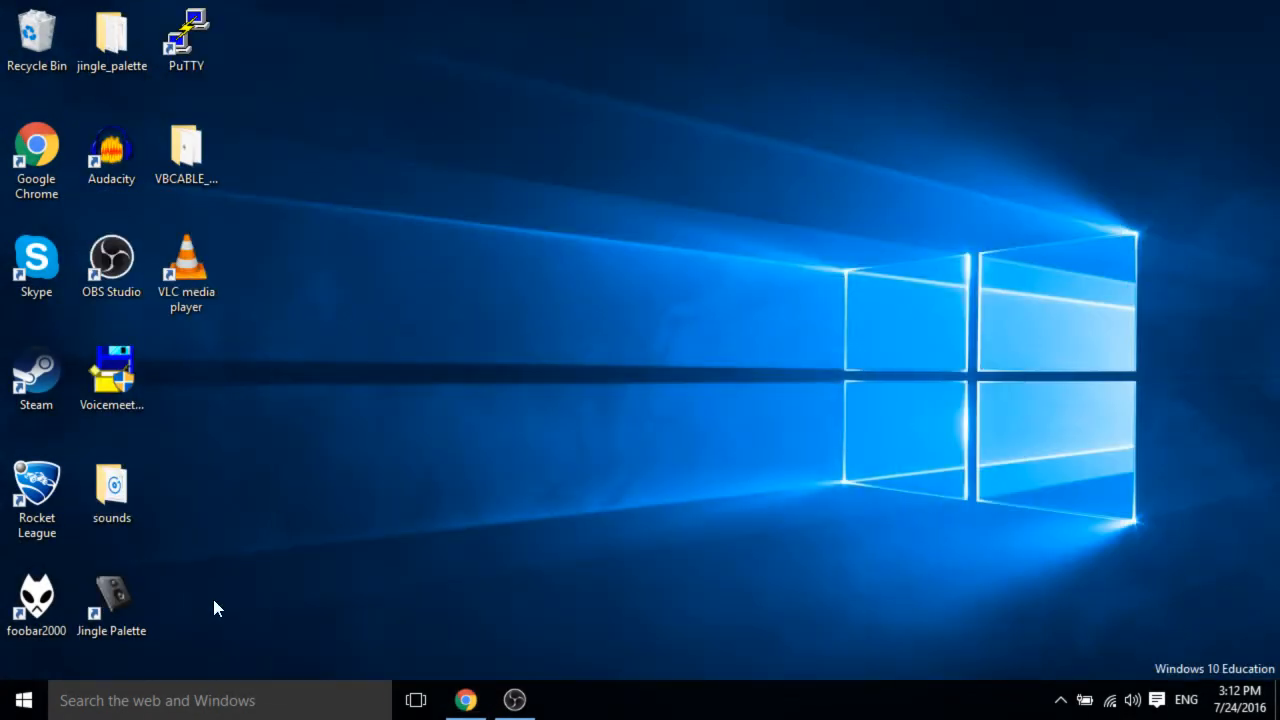
{"action": "left_click", "coordinate": [196, 700]}
{"action": "type", "text": "ardo"}
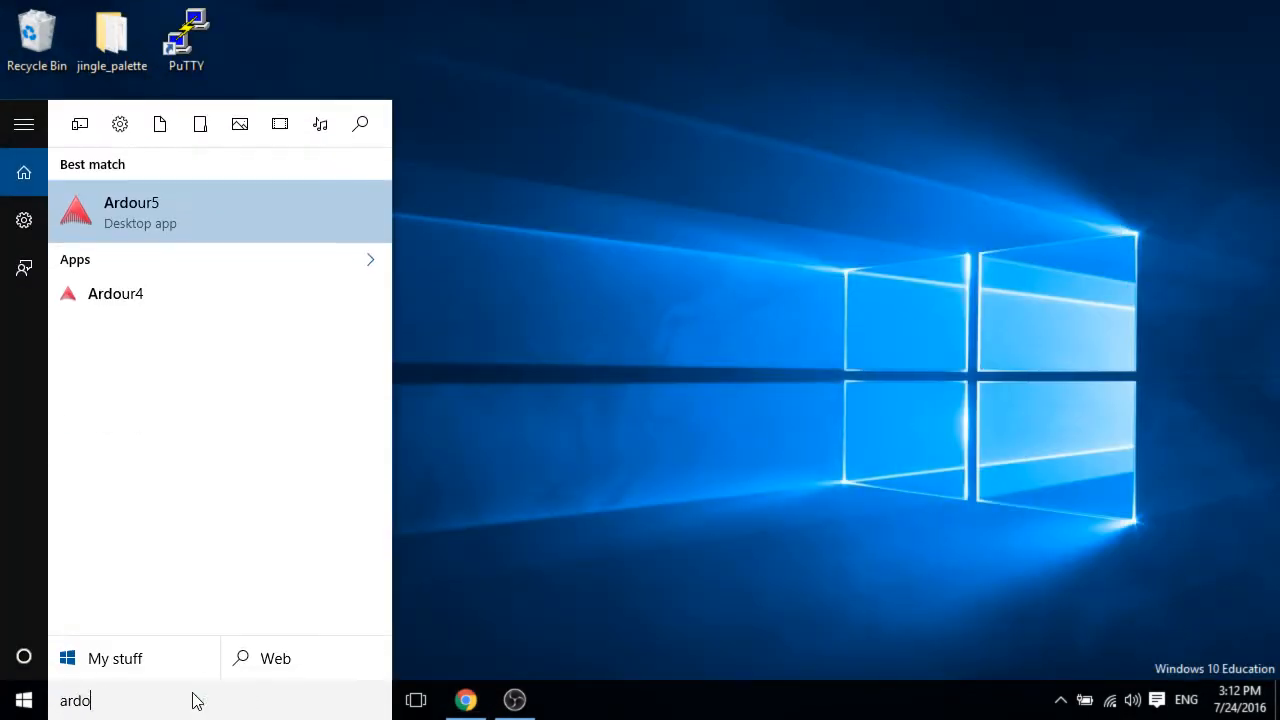
{"action": "type", "text": "ur5"}
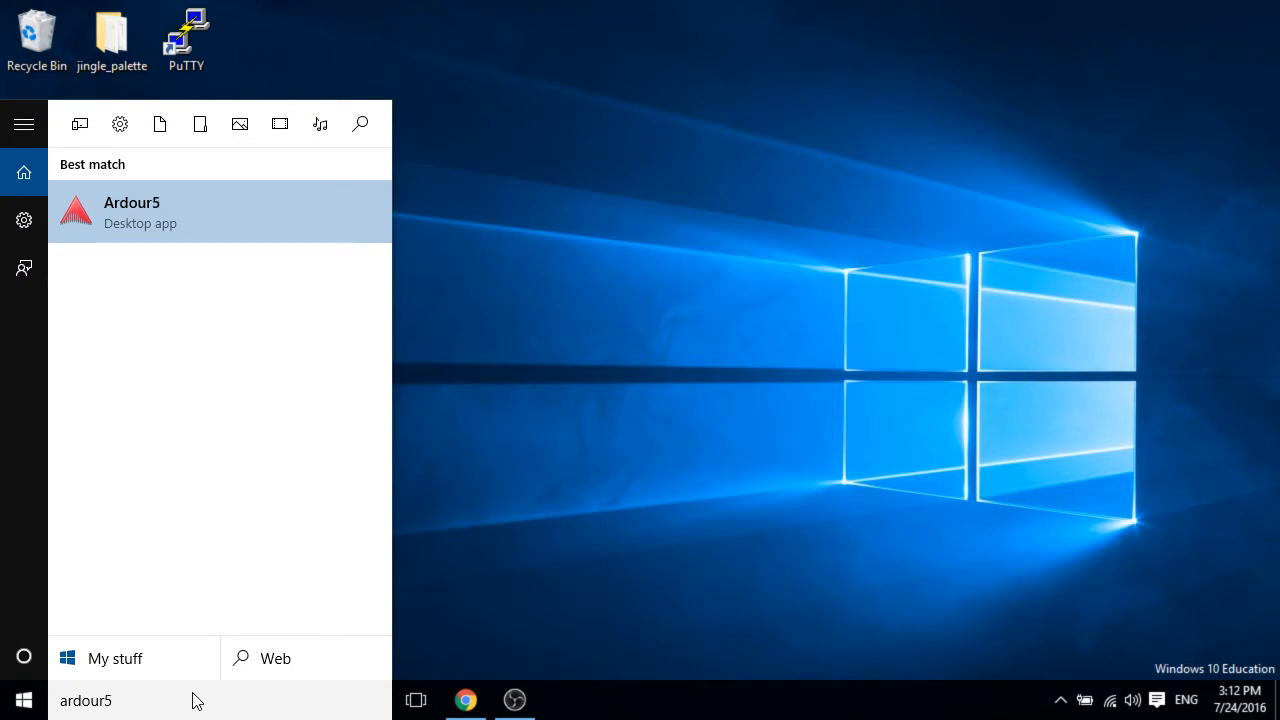
{"action": "left_click", "coordinate": [114, 204]}
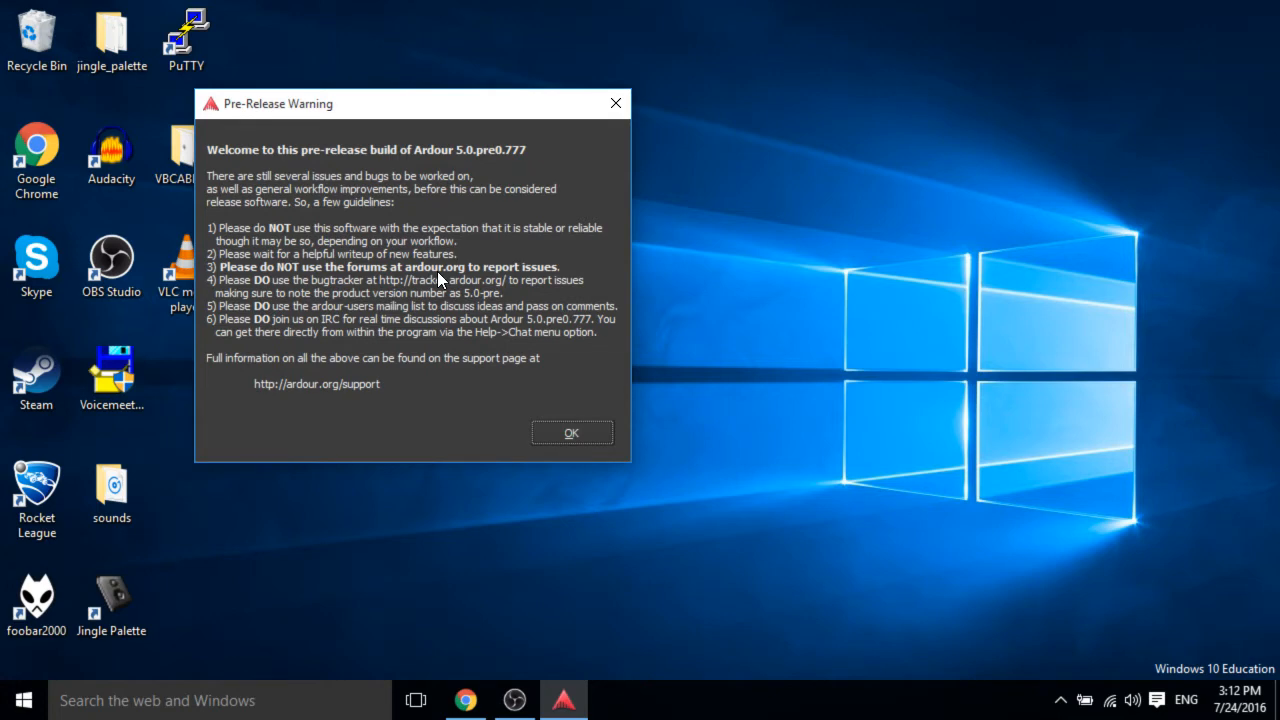
Dismiss the pre-release warning and start a new session named Podcast Demo for YouTube.
{"action": "left_click", "coordinate": [542, 436]}
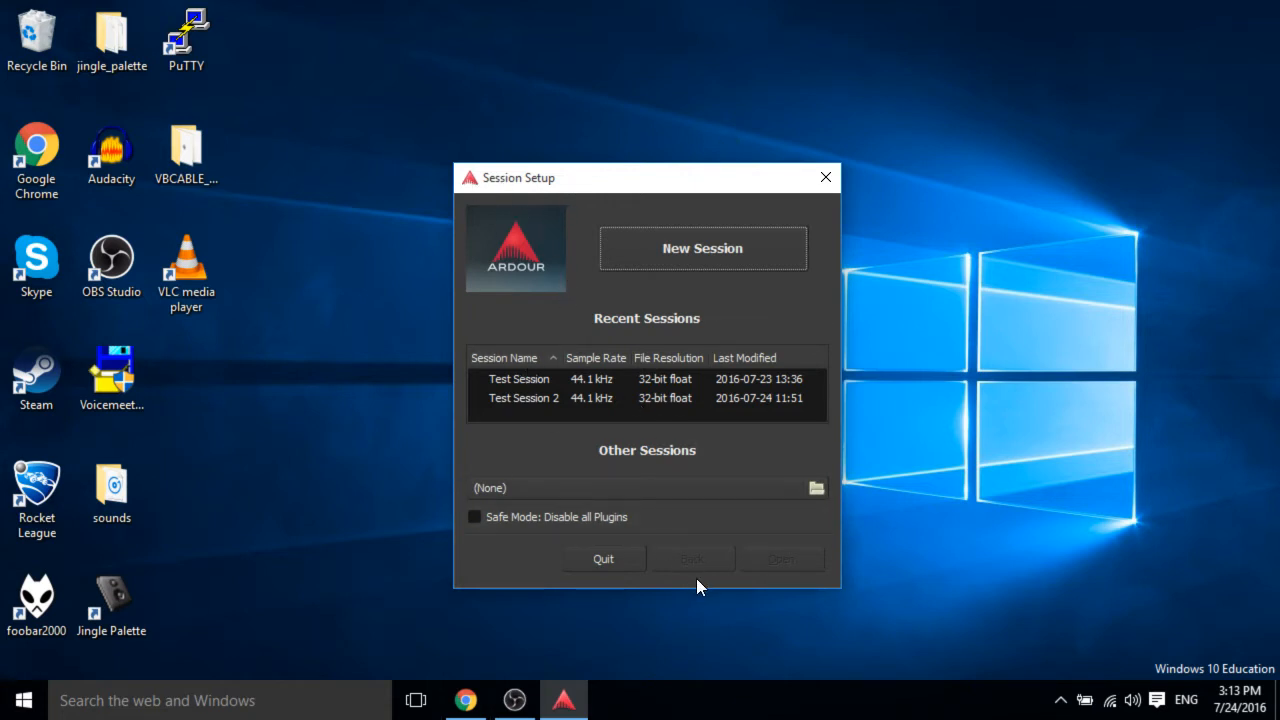
{"action": "left_click", "coordinate": [620, 248]}
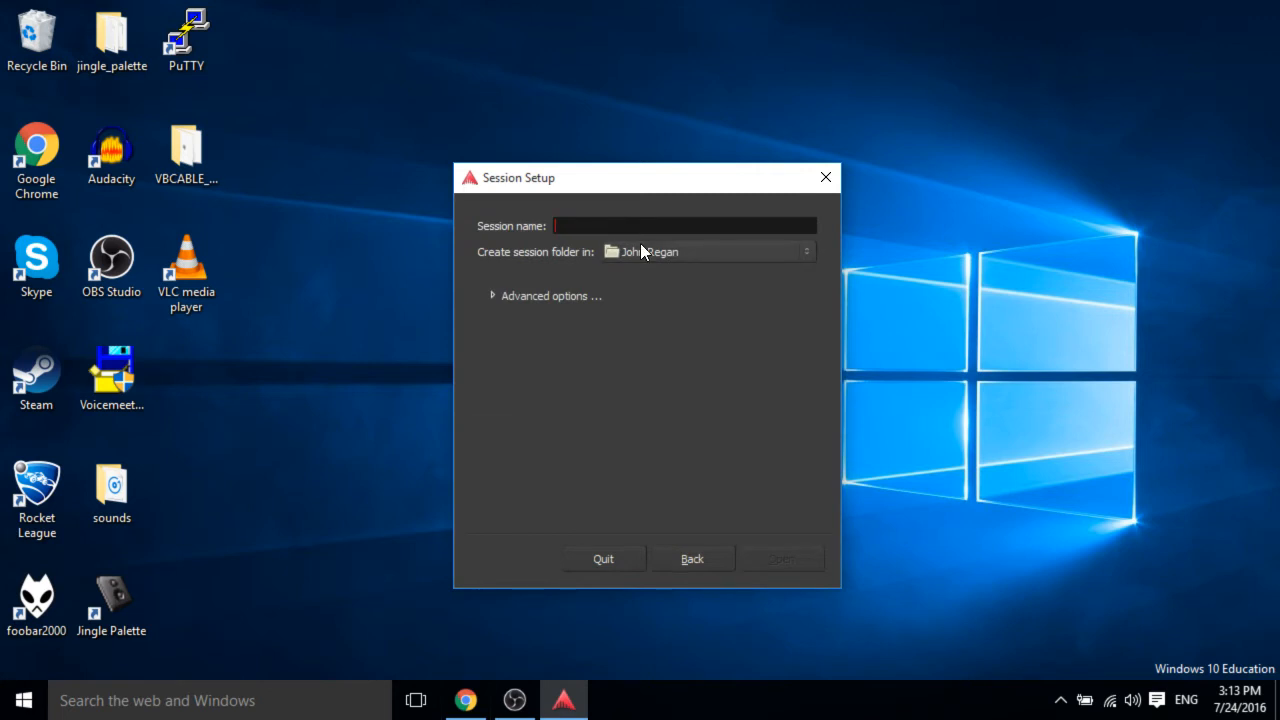
{"action": "type", "text": "Podcast Demo for YouTube"}
Set the session folder to the Ardour folder on BigHD (E:).
{"action": "left_click", "coordinate": [640, 245]}
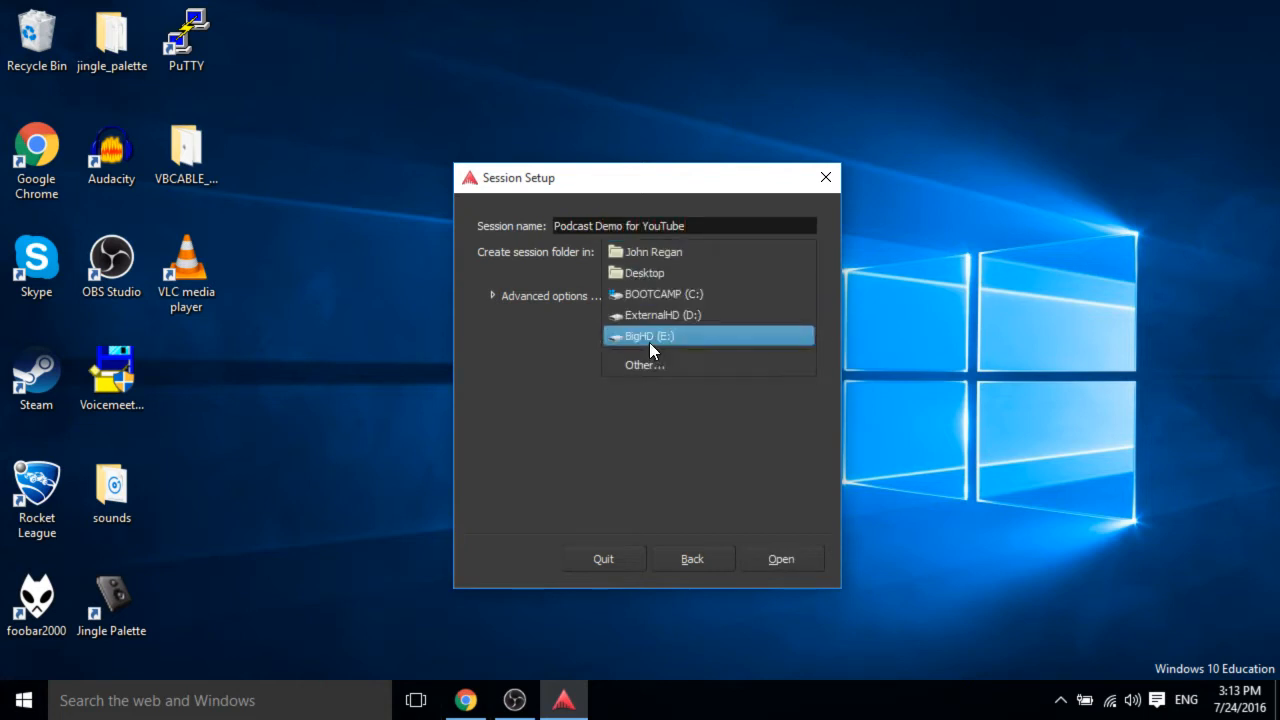
{"action": "left_click", "coordinate": [649, 362]}
{"action": "left_click", "coordinate": [383, 422]}
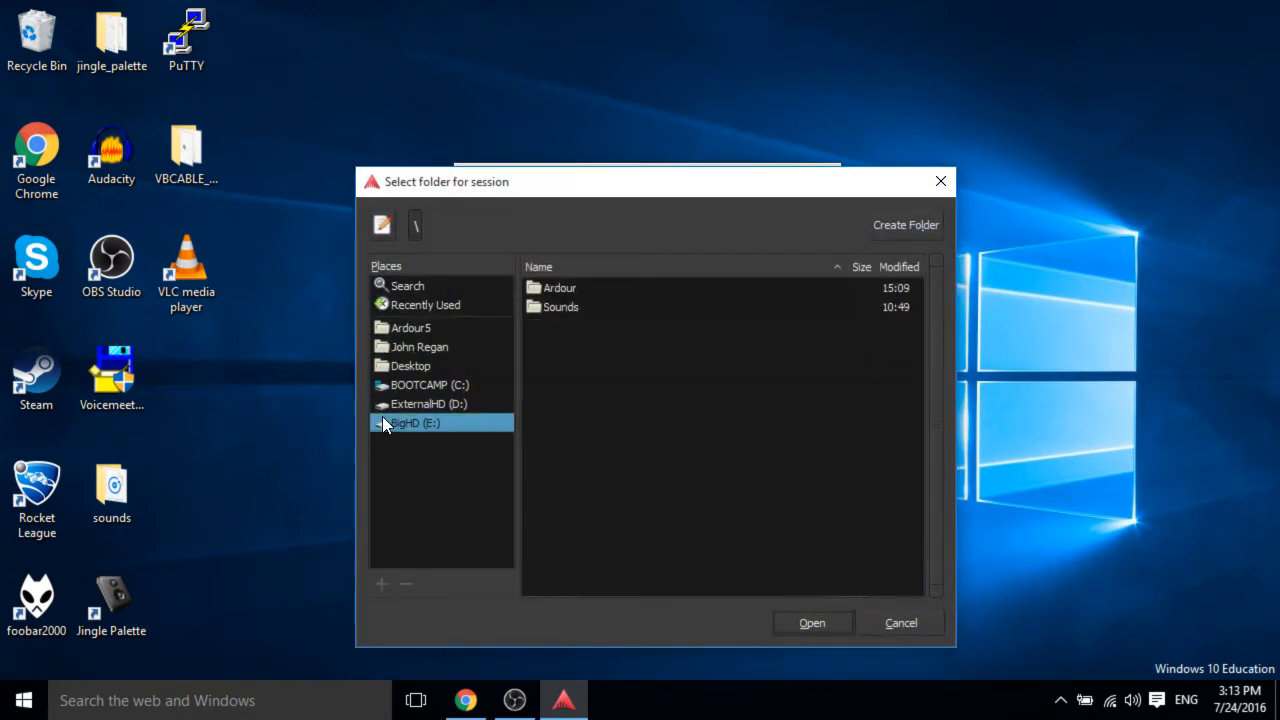
{"action": "double_click", "coordinate": [586, 291]}
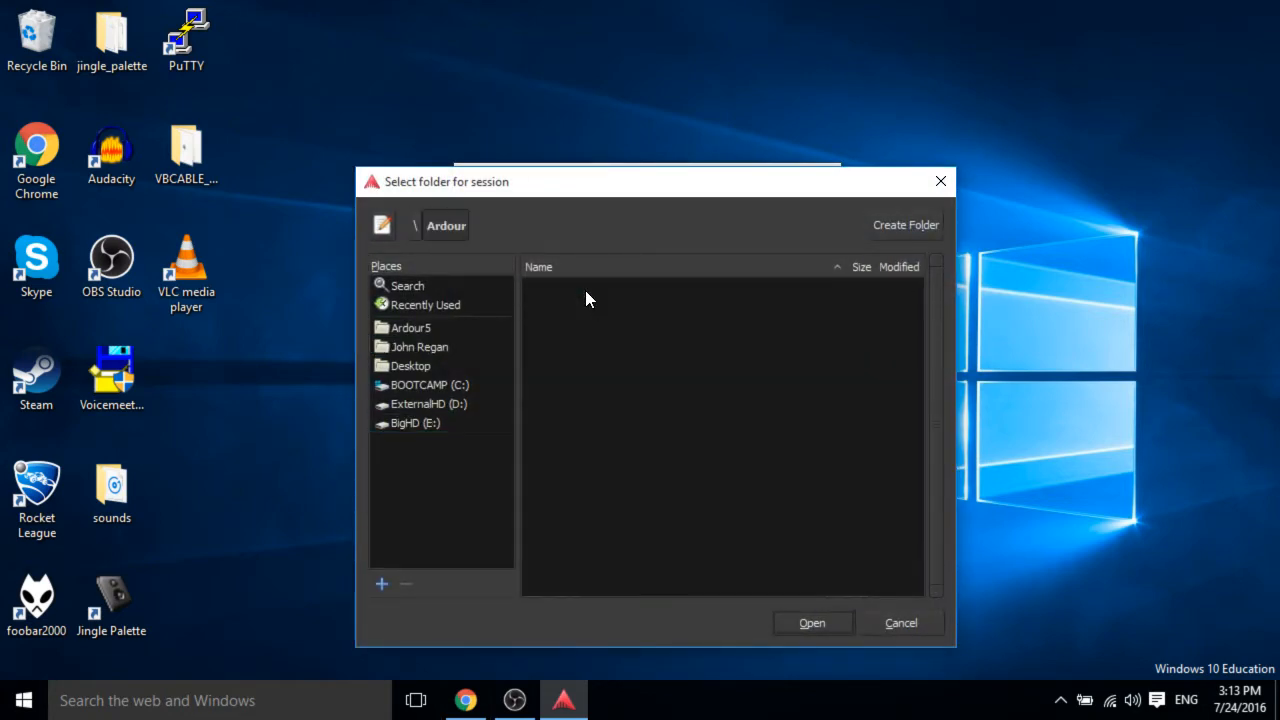
{"action": "left_click", "coordinate": [834, 620]}
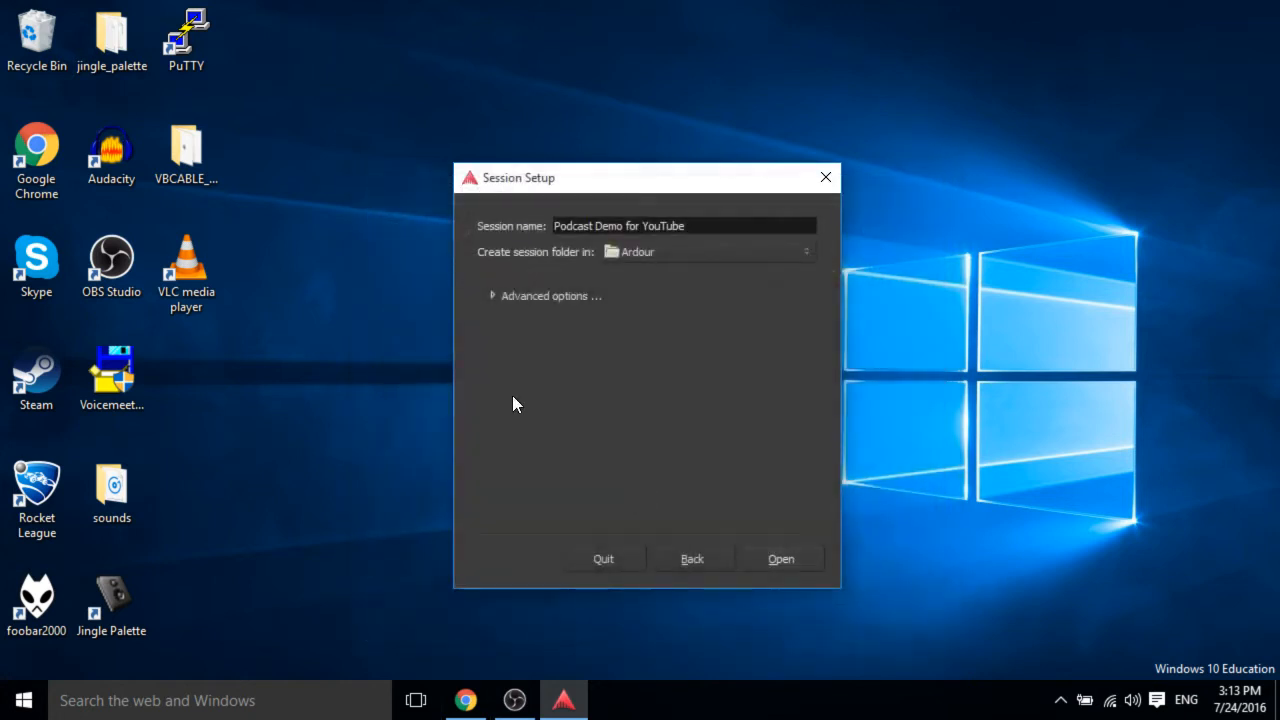
Set the master bus to 1 channel in the advanced options and open the session.
{"action": "left_click", "coordinate": [523, 296]}
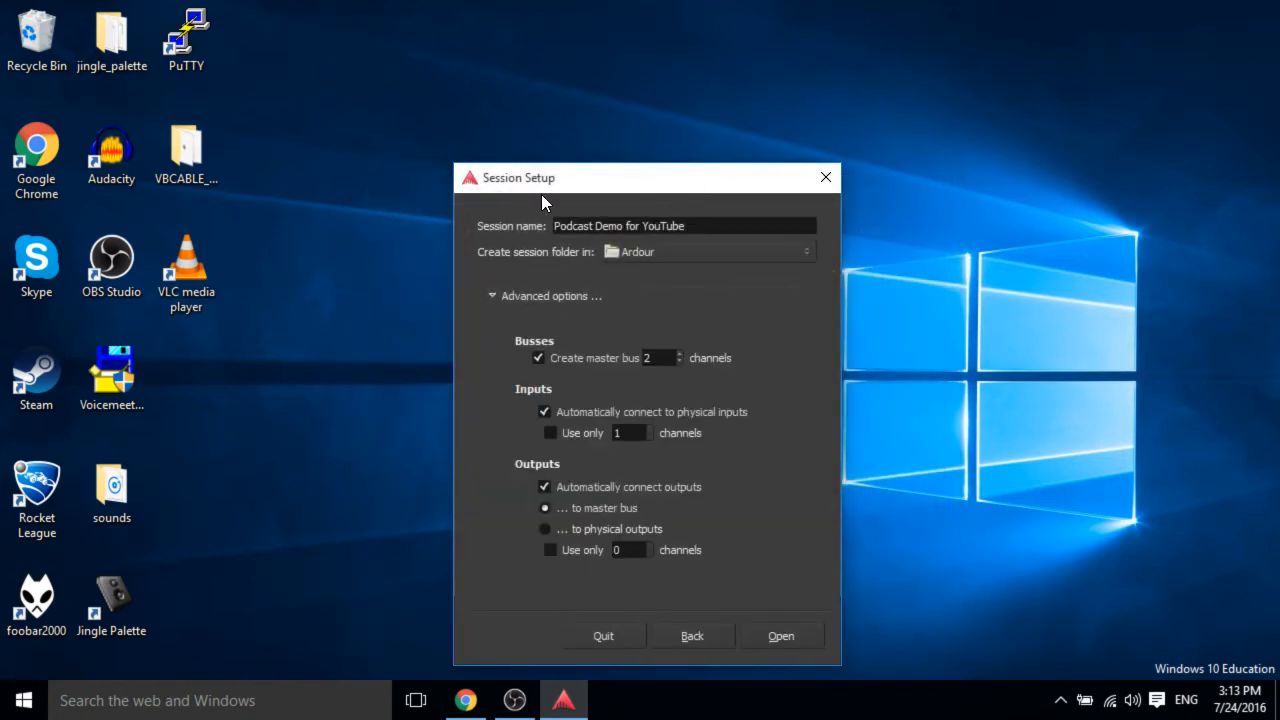
{"action": "left_click_drag", "start_coordinate": [574, 189], "coordinate": [557, 117]}
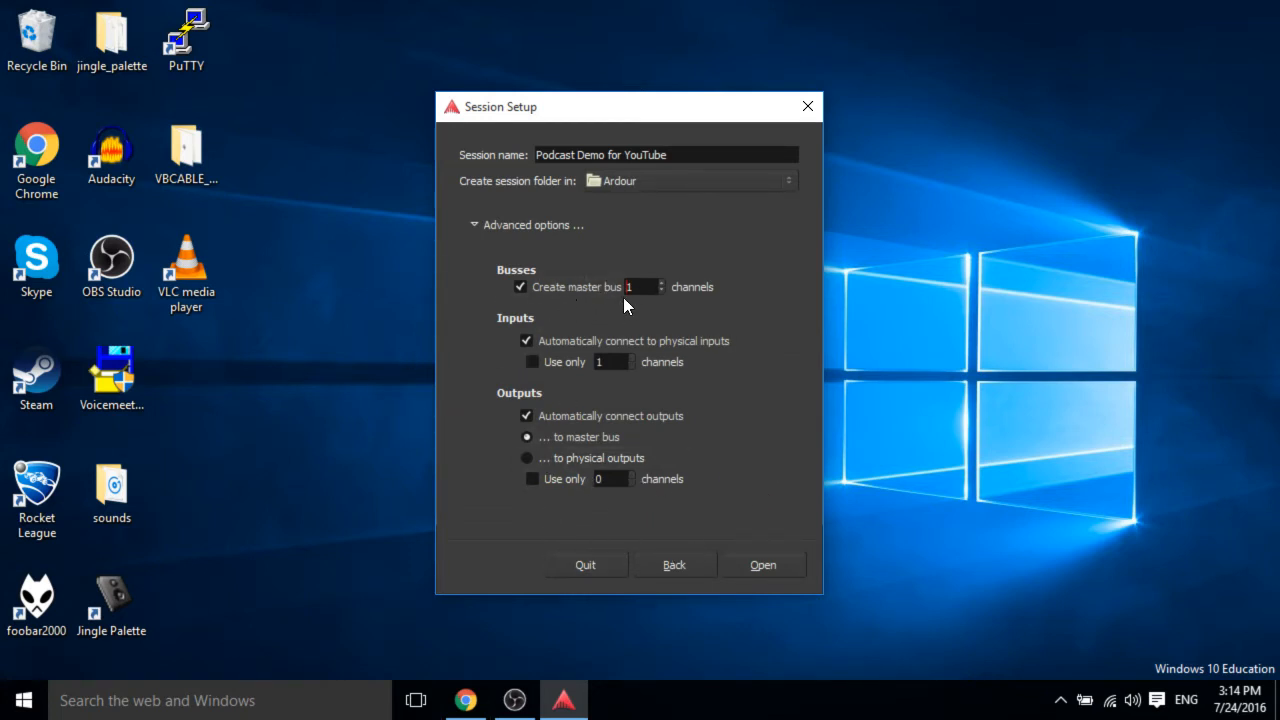
{"action": "left_click_drag", "start_coordinate": [642, 293], "coordinate": [586, 292]}
{"action": "left_click", "coordinate": [763, 572]}
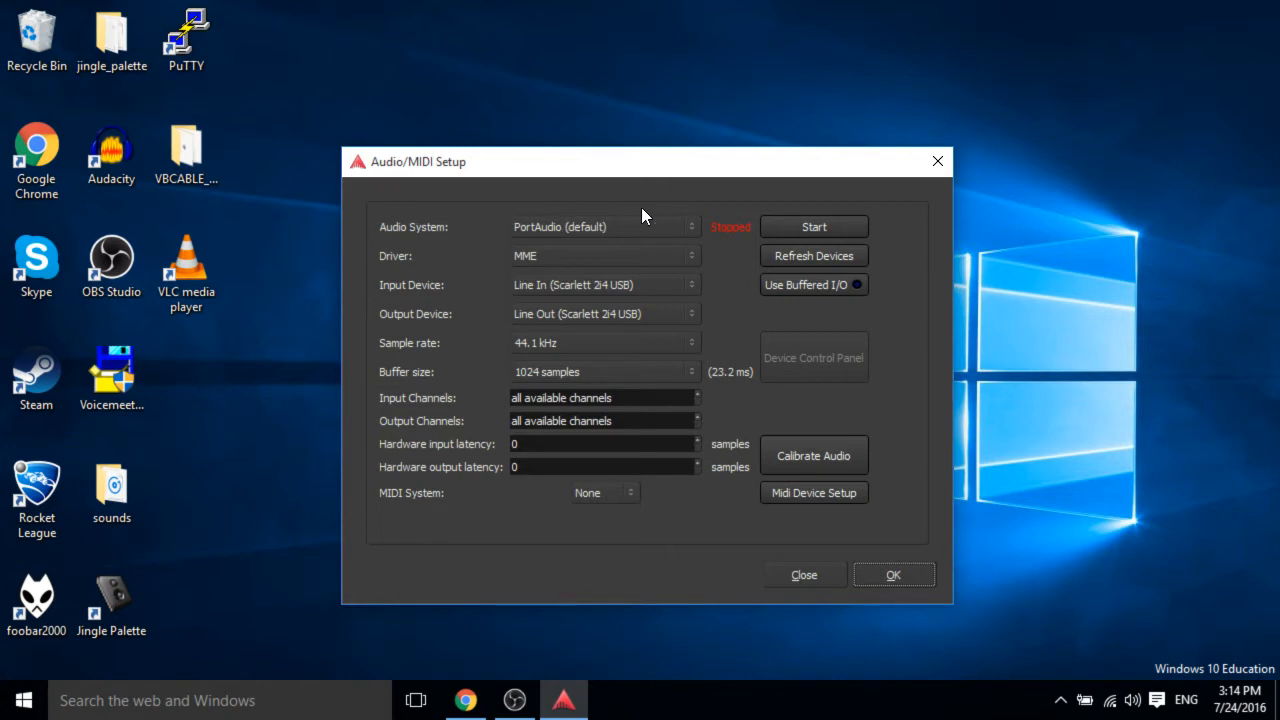
Examine the audio system and driver choices in the Audio/MIDI setup dialog.
{"action": "left_click", "coordinate": [672, 227]}
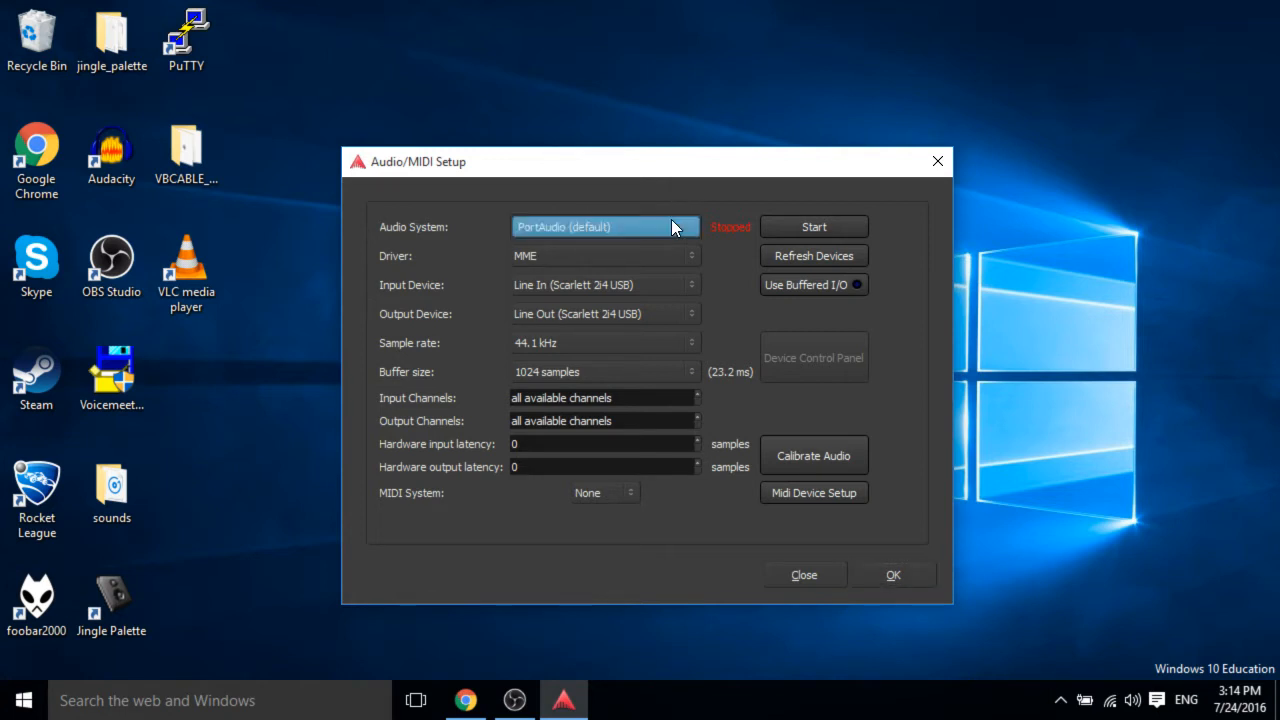
{"action": "left_click", "coordinate": [672, 221]}
{"action": "left_click", "coordinate": [615, 234]}
{"action": "left_click", "coordinate": [628, 216]}
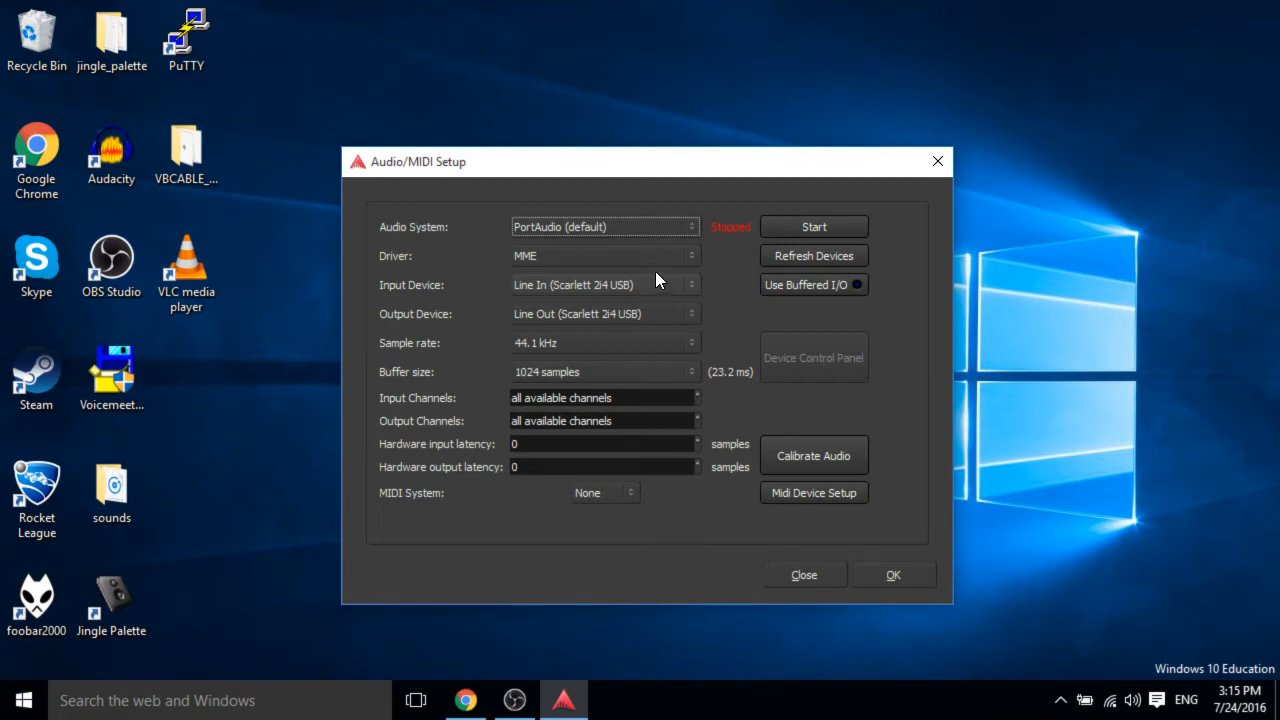
{"action": "left_click", "coordinate": [648, 256]}
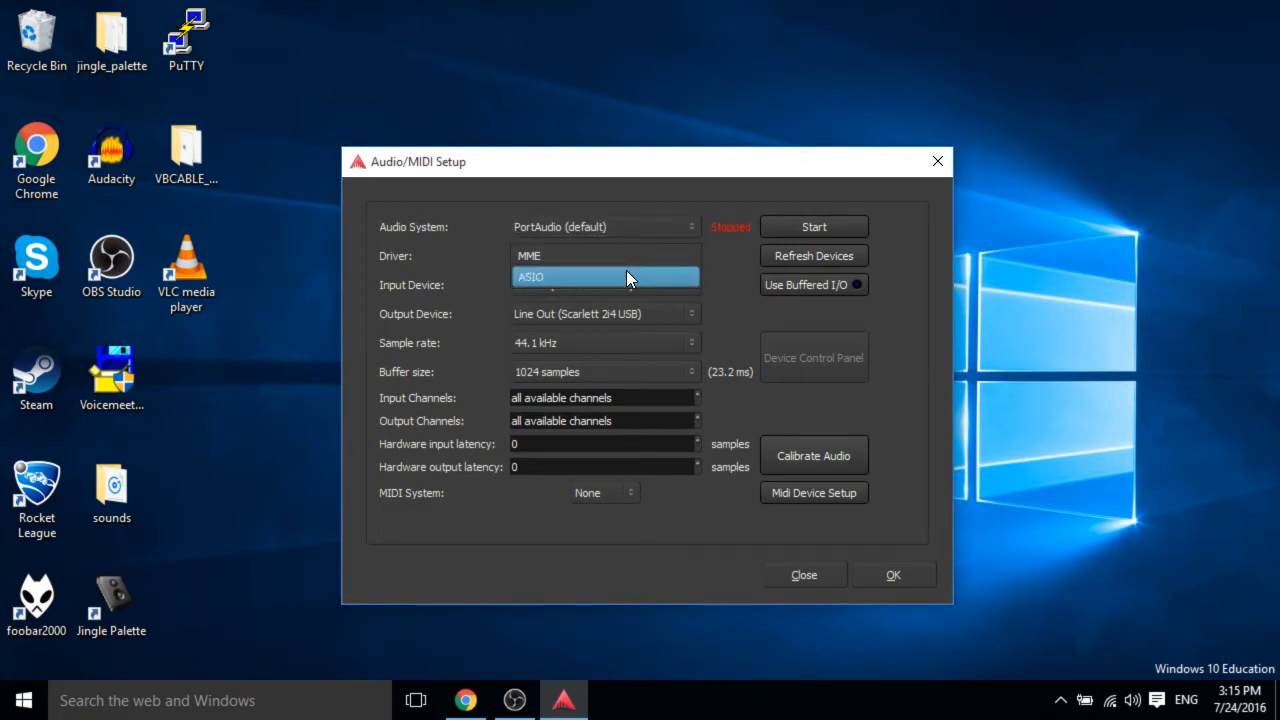
{"action": "left_click", "coordinate": [567, 257]}
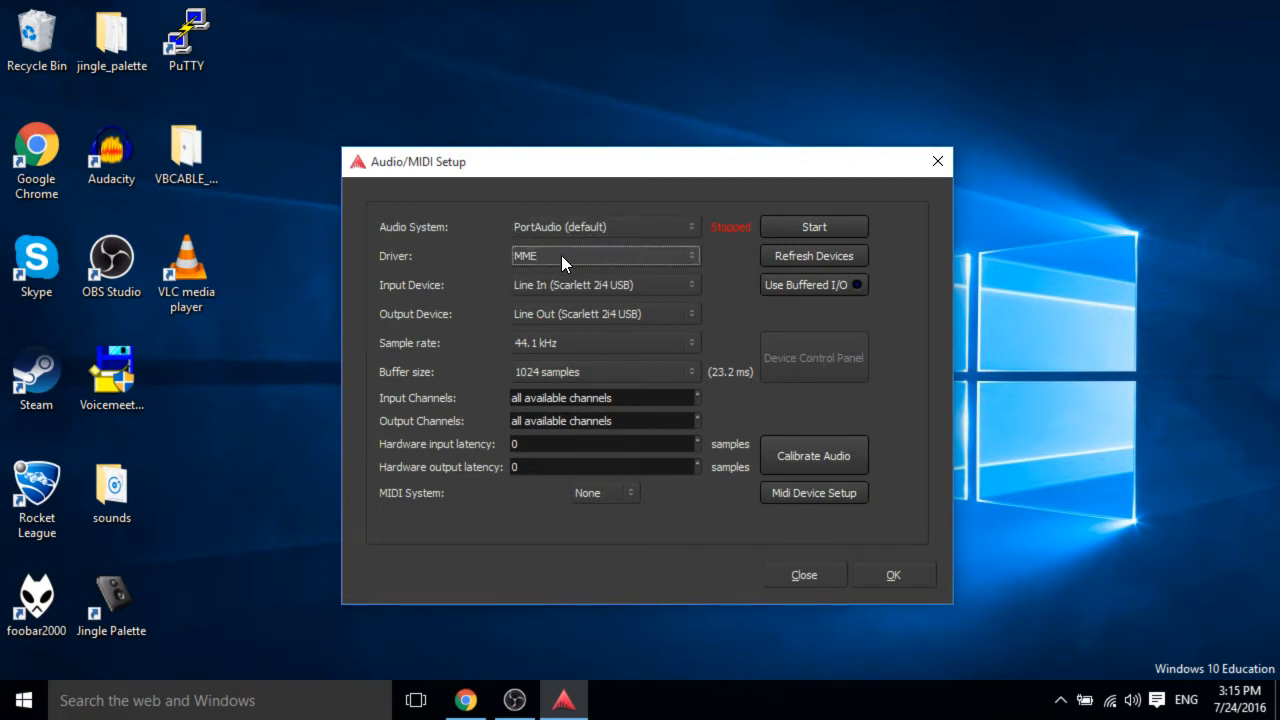
{"action": "left_click", "coordinate": [544, 260]}
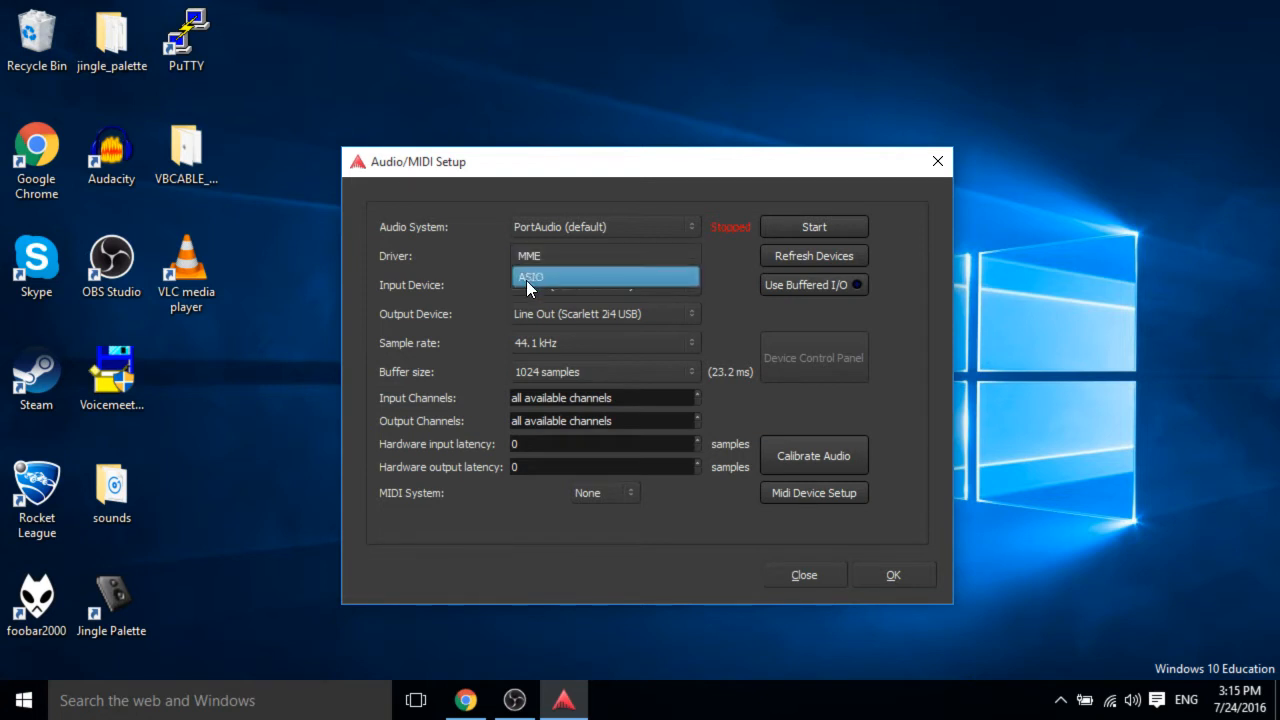
{"action": "left_click", "coordinate": [491, 245]}
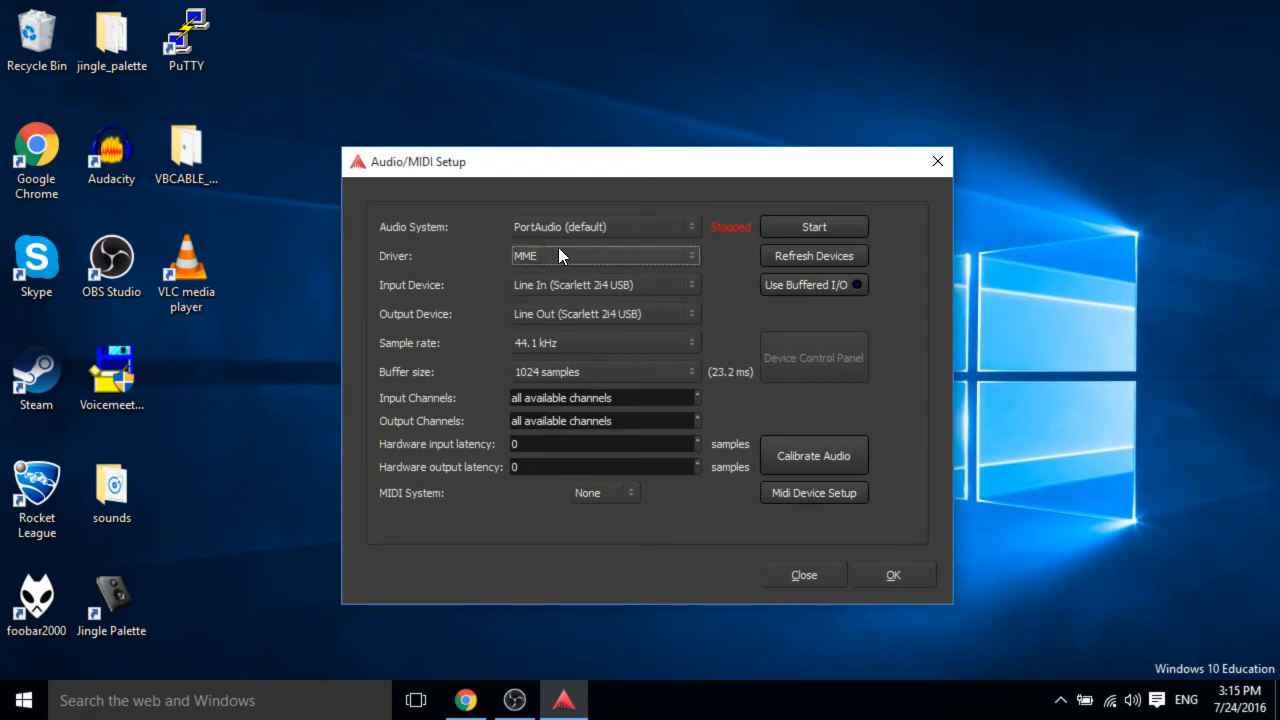
{"action": "left_click", "coordinate": [559, 249]}
{"action": "left_click", "coordinate": [459, 253]}
{"action": "left_click", "coordinate": [624, 258]}
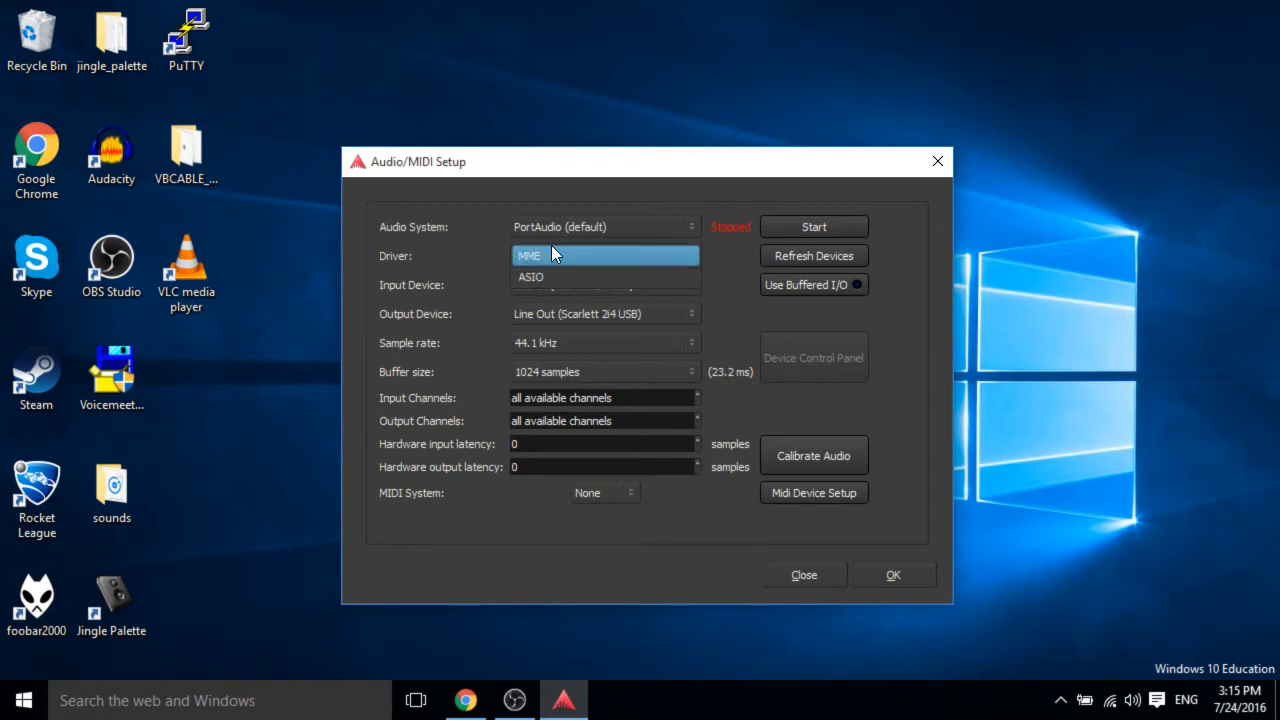
{"action": "left_click", "coordinate": [537, 256]}
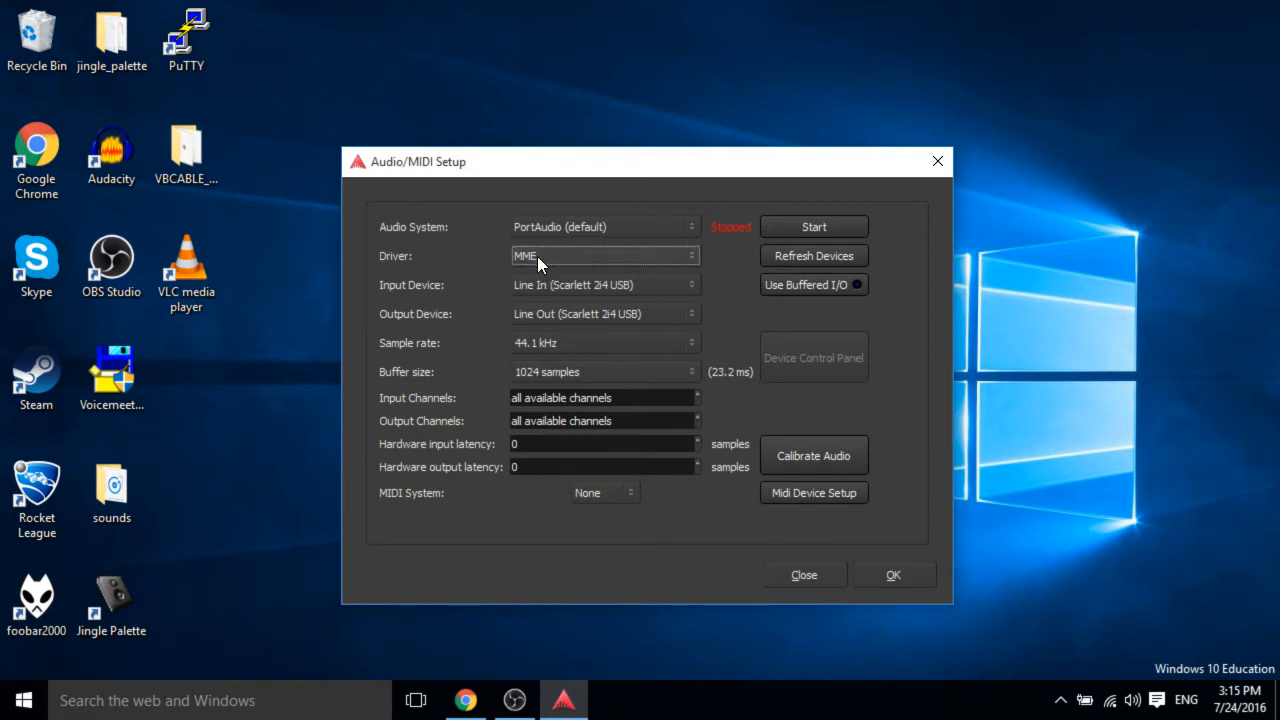
Review the sample rate, buffer size and MIDI system options and confirm the audio setup at 44.1 kHz with 1024 samples.
{"action": "left_click", "coordinate": [571, 313]}
{"action": "left_click", "coordinate": [571, 306]}
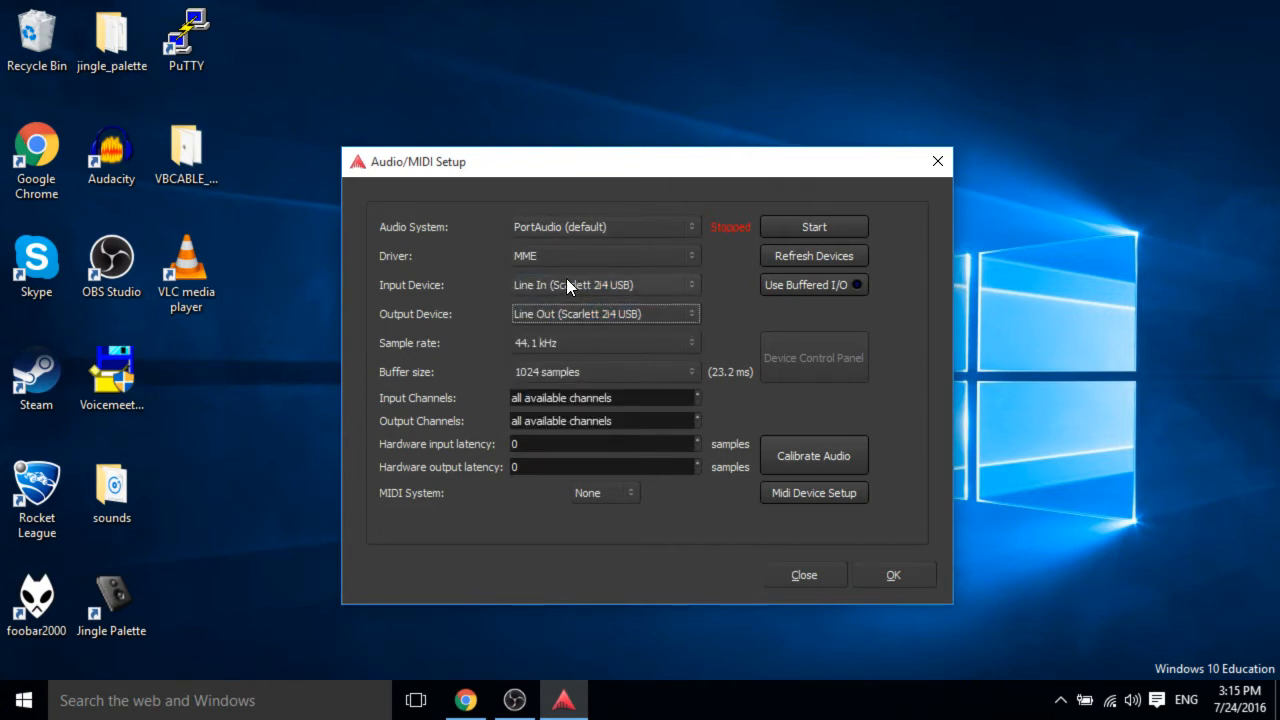
{"action": "left_click", "coordinate": [554, 345]}
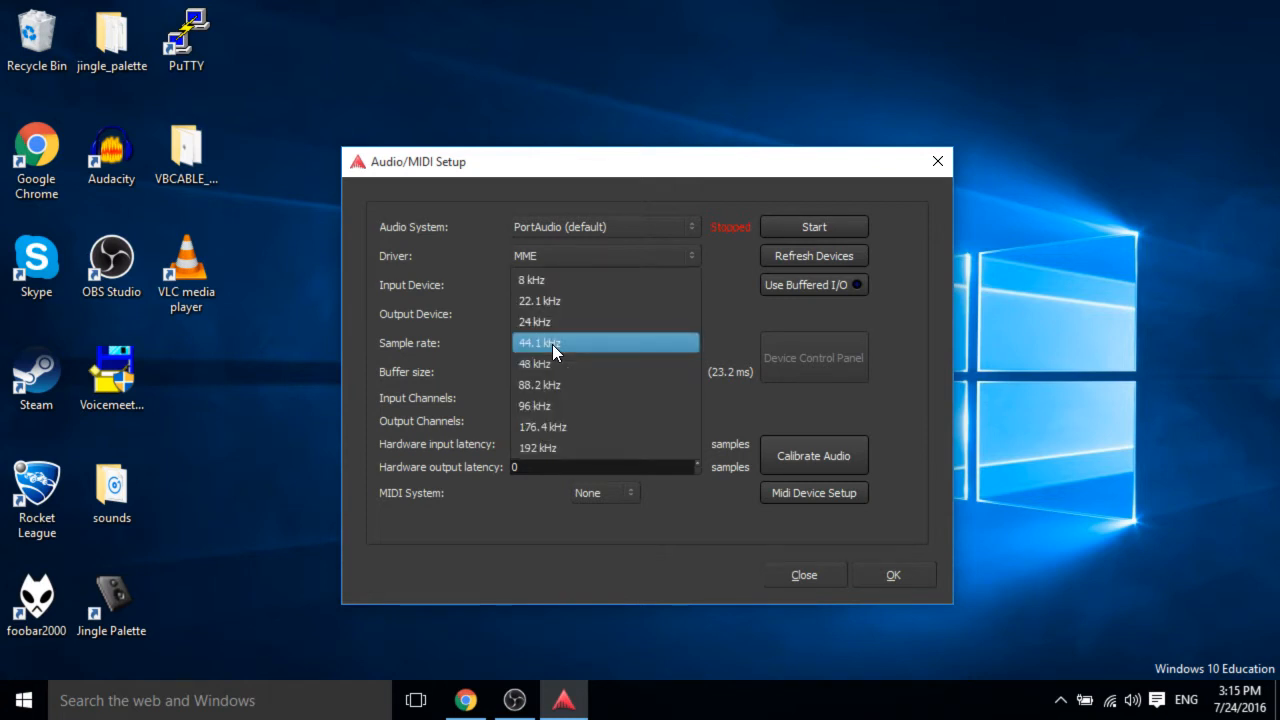
{"action": "left_click", "coordinate": [631, 342]}
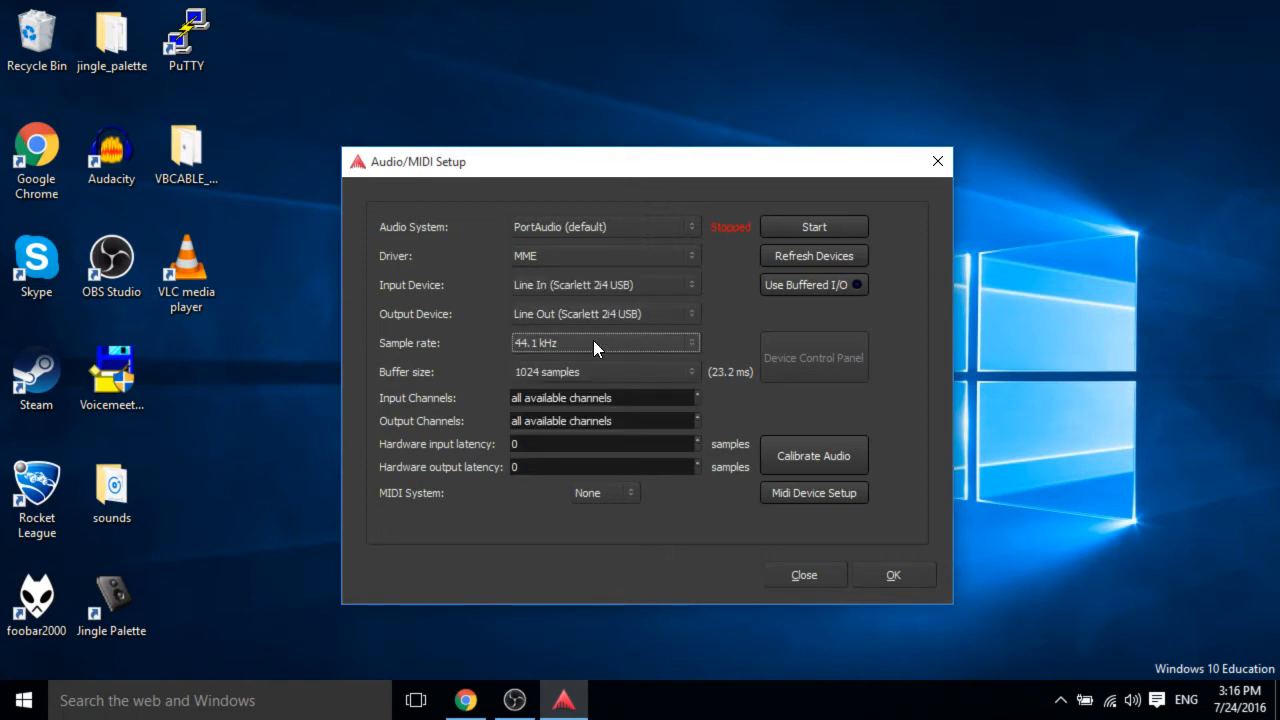
{"action": "left_click", "coordinate": [616, 376]}
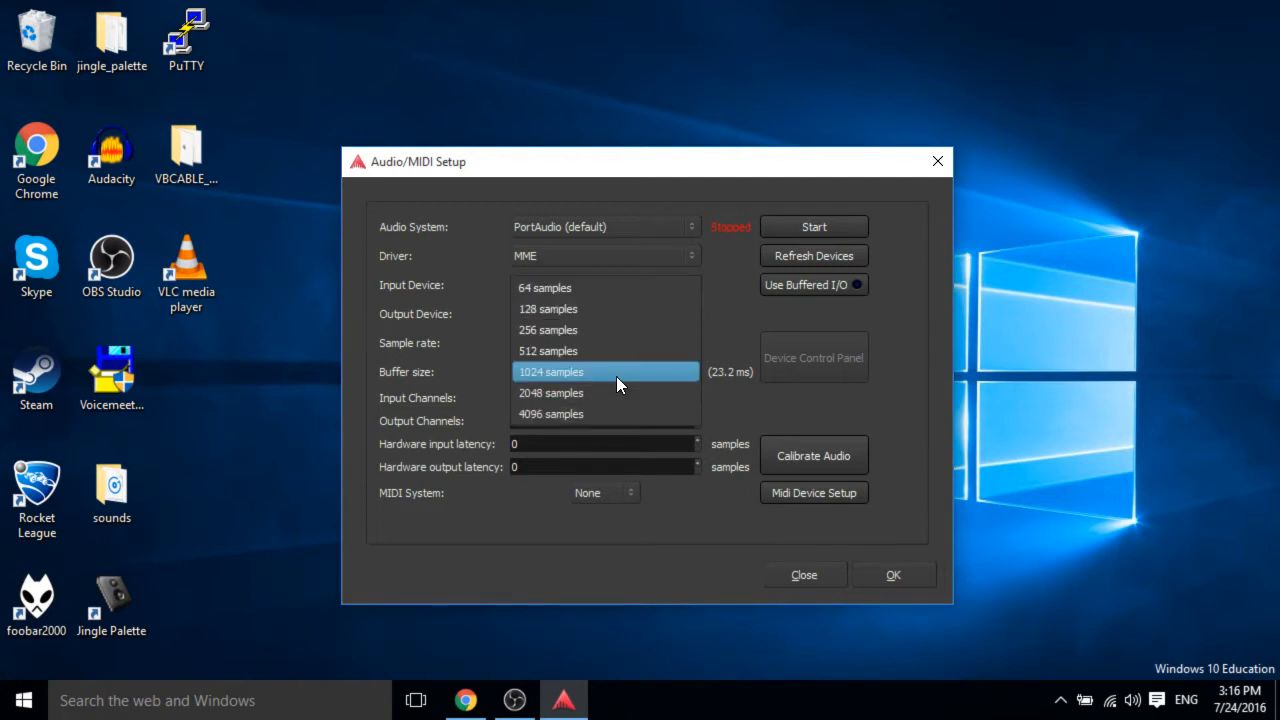
{"action": "left_click", "coordinate": [616, 373]}
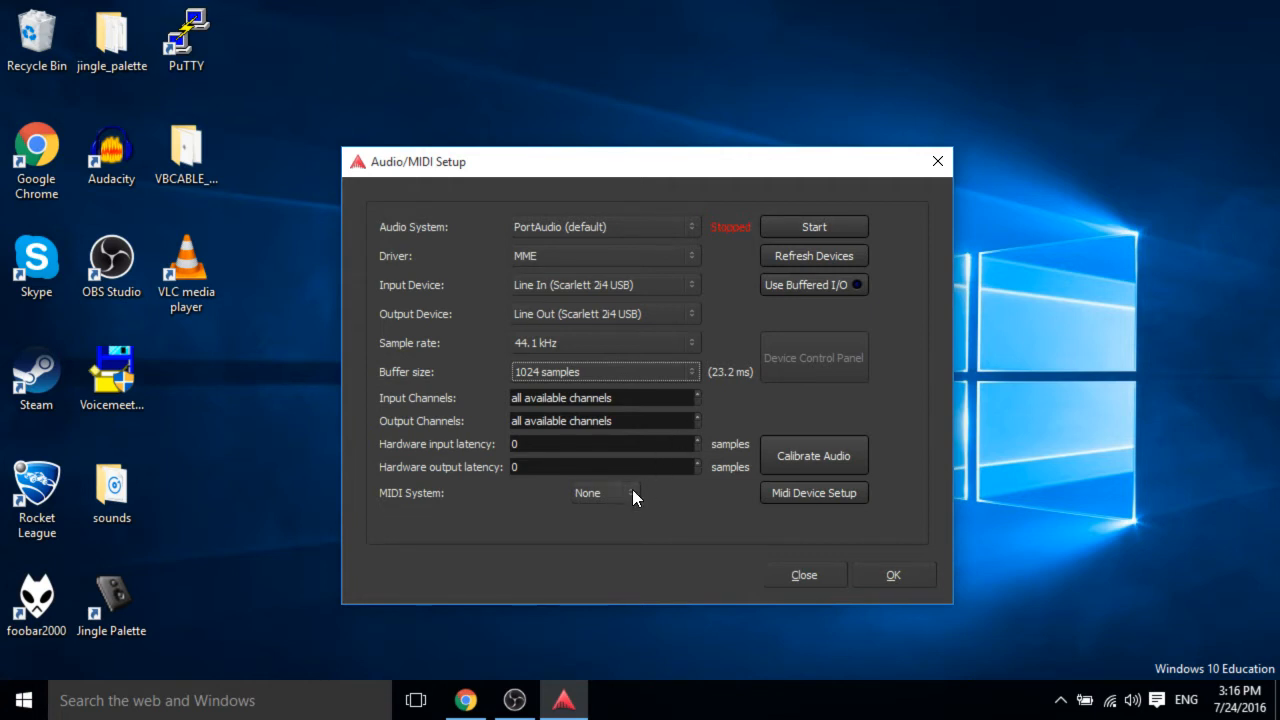
{"action": "left_click", "coordinate": [592, 485]}
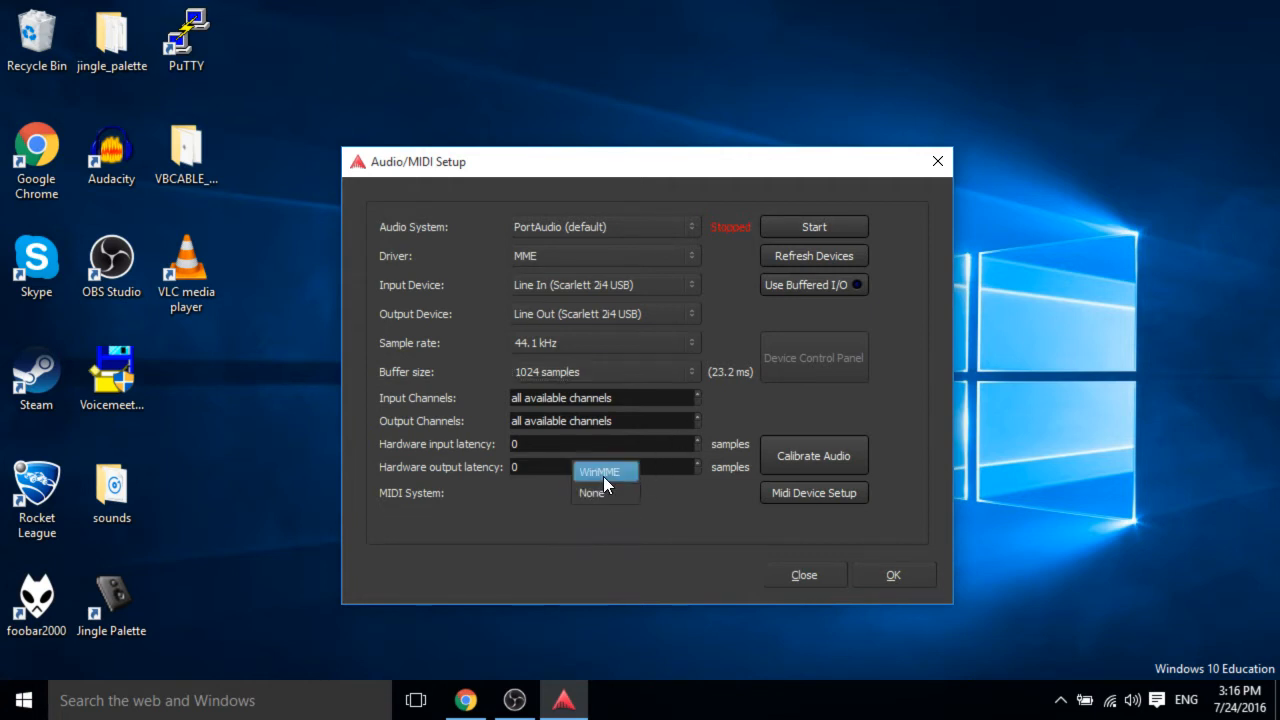
{"action": "left_click", "coordinate": [613, 516]}
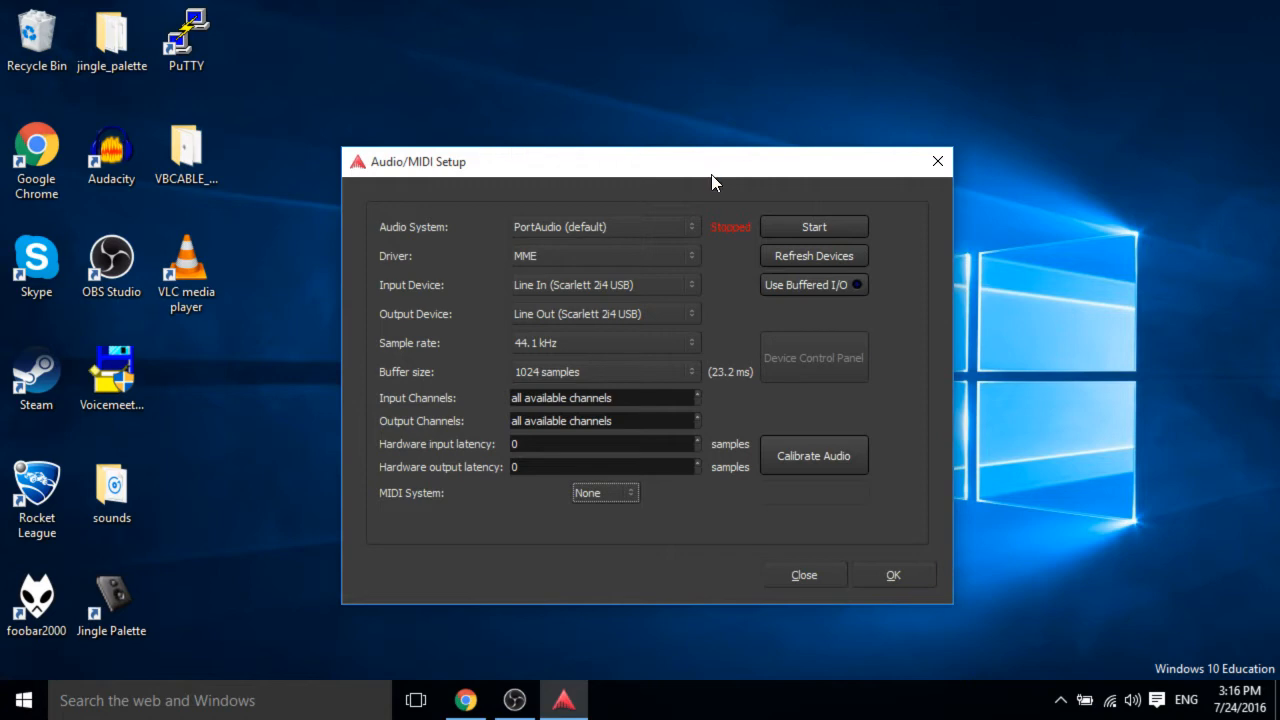
{"action": "left_click", "coordinate": [891, 567]}
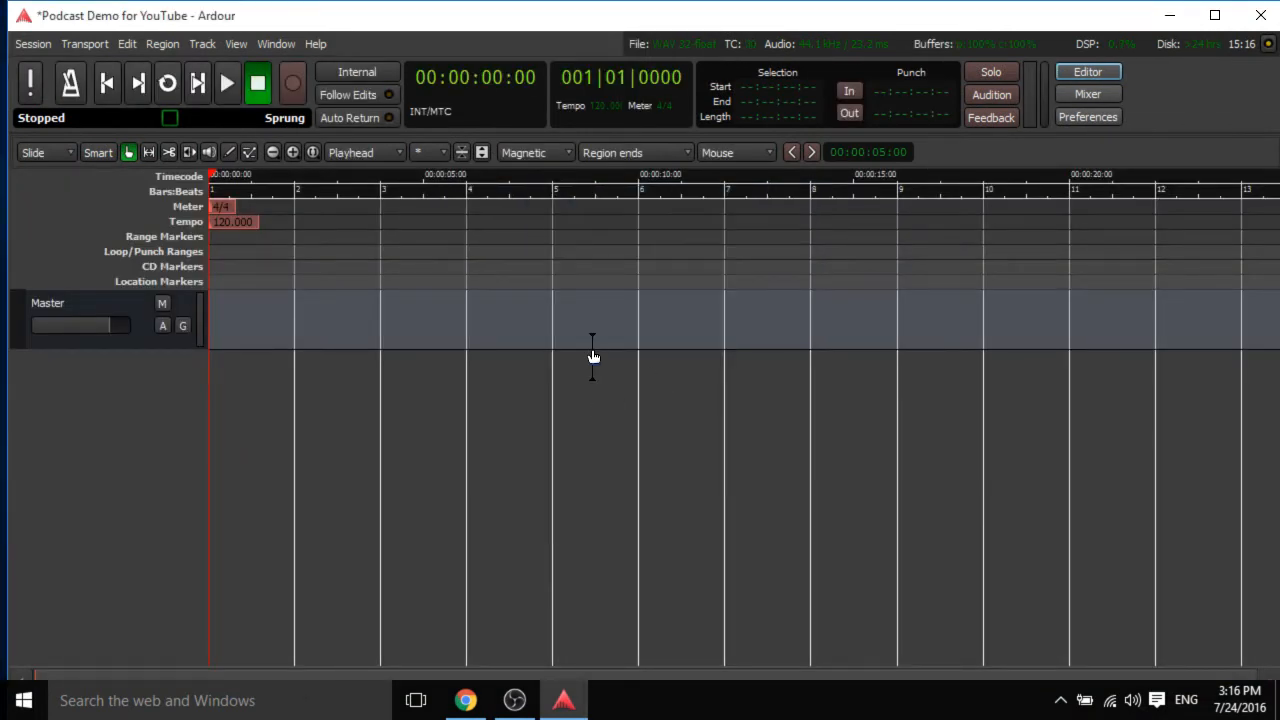
Tour the Mixer and Preferences views, return to the Editor and maximize the window.
{"action": "left_click", "coordinate": [1082, 90]}
{"action": "left_click", "coordinate": [1084, 116]}
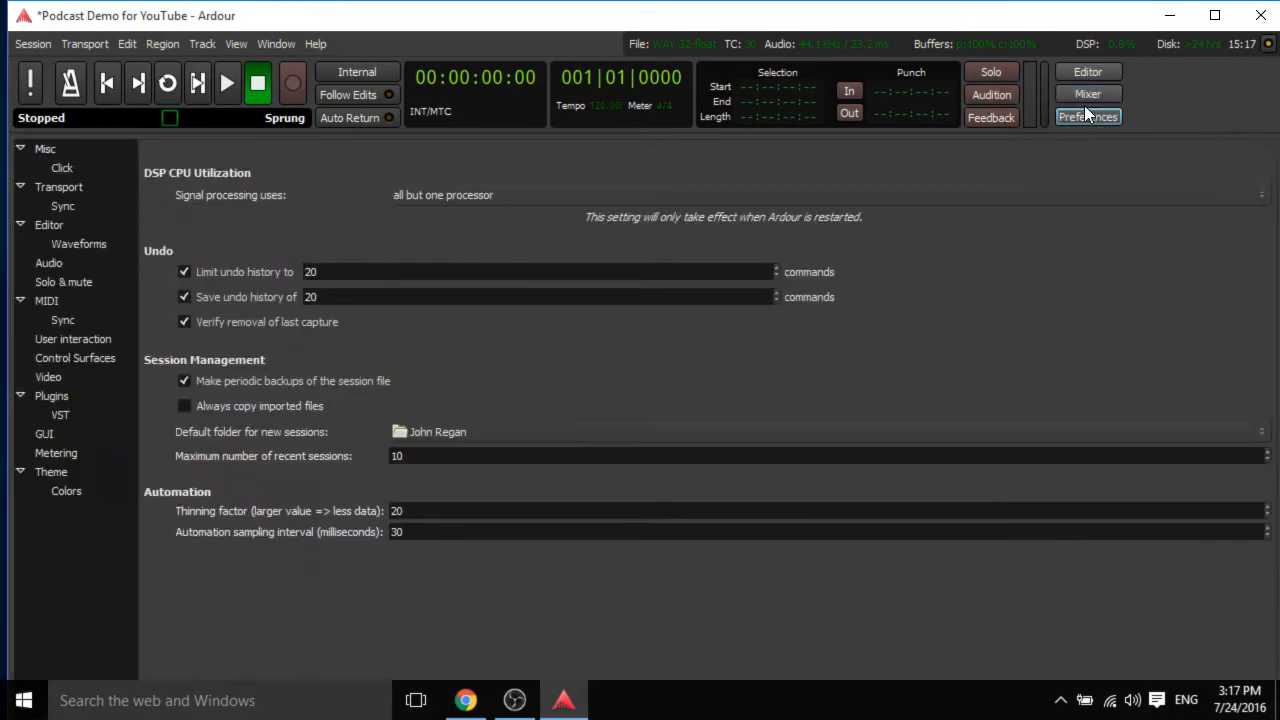
{"action": "left_click", "coordinate": [1086, 94]}
{"action": "left_click", "coordinate": [1101, 70]}
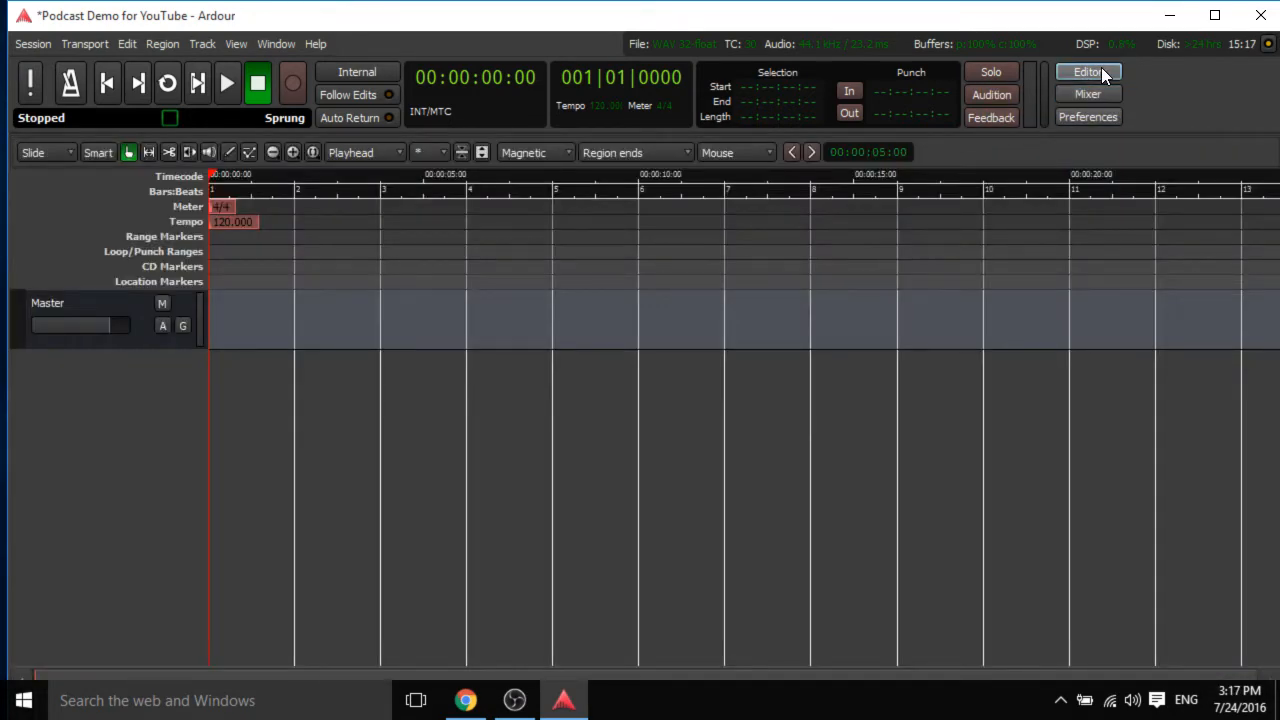
{"action": "left_click", "coordinate": [1206, 17]}
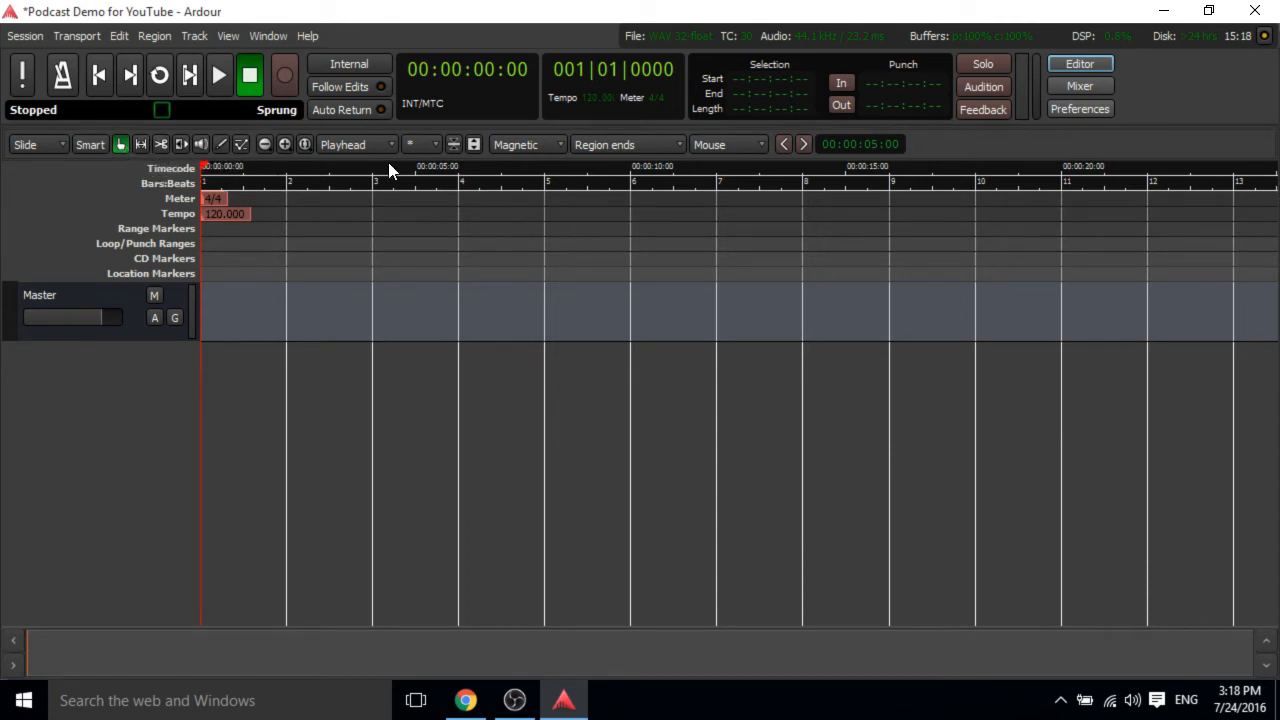
Examine the edit point and grid mode options of the editor.
{"action": "left_click", "coordinate": [361, 142]}
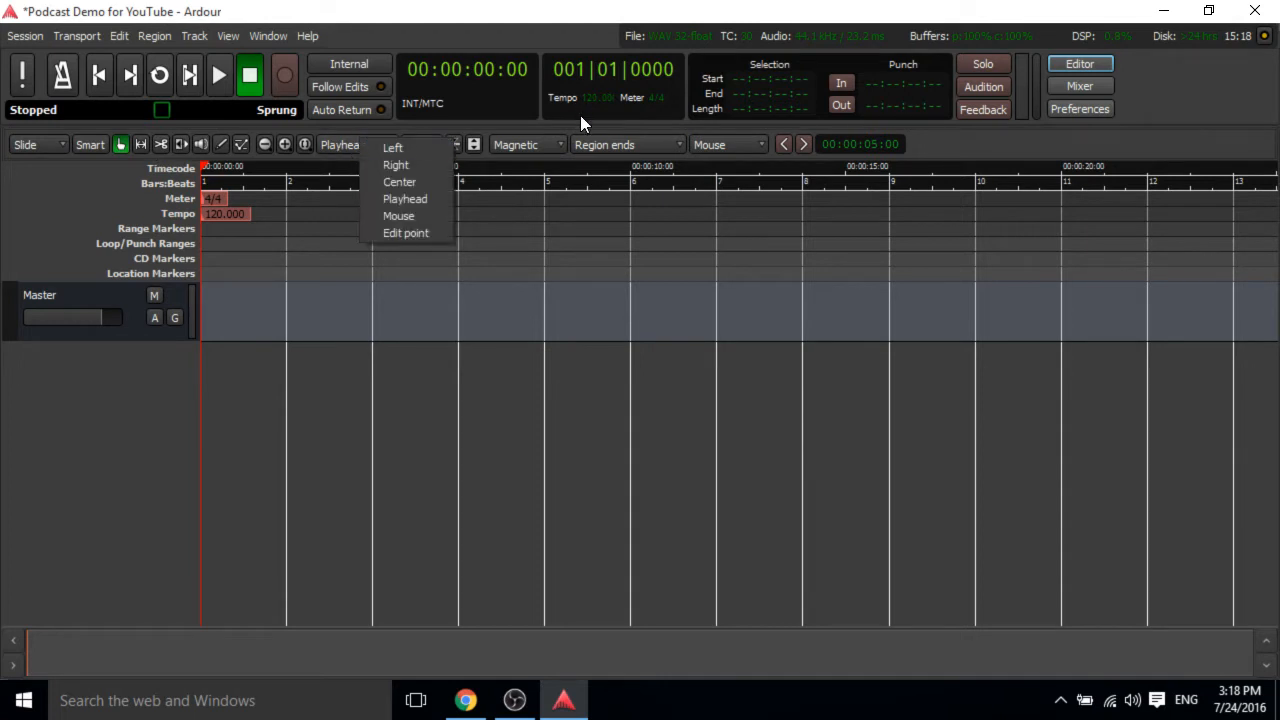
{"action": "left_click", "coordinate": [533, 145]}
{"action": "left_click", "coordinate": [533, 141]}
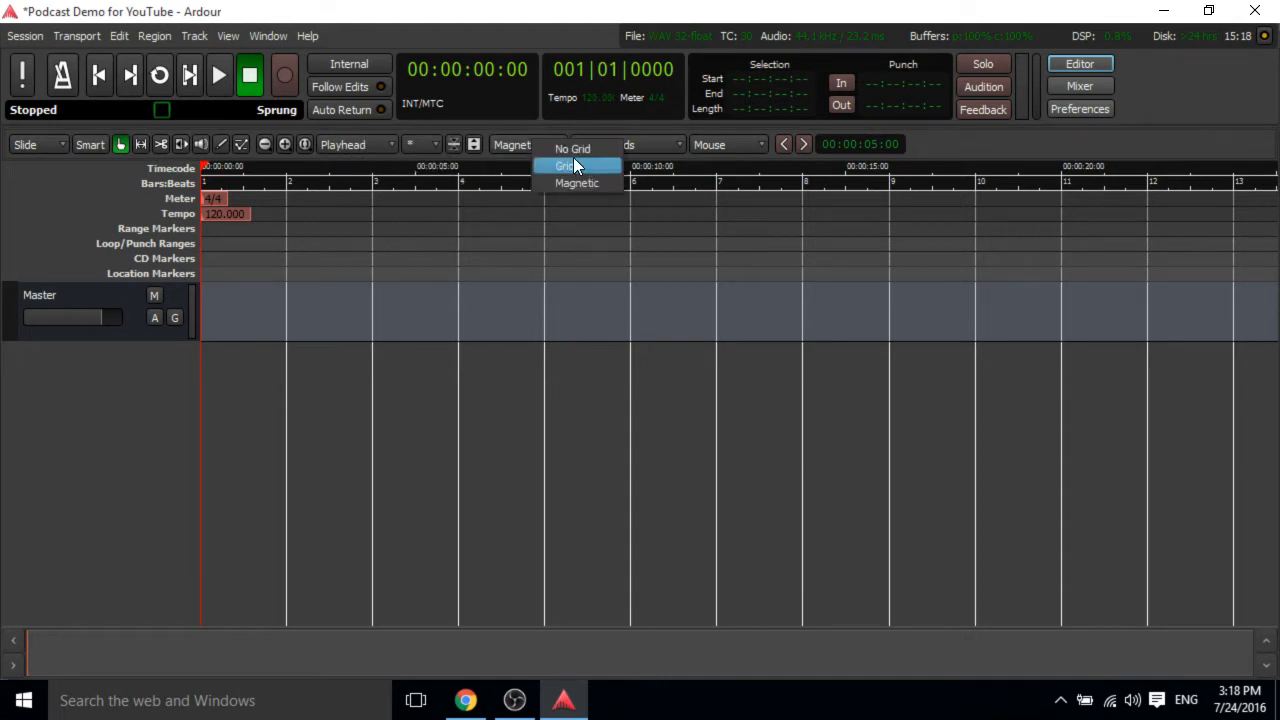
{"action": "left_click", "coordinate": [573, 156]}
{"action": "left_click", "coordinate": [542, 144]}
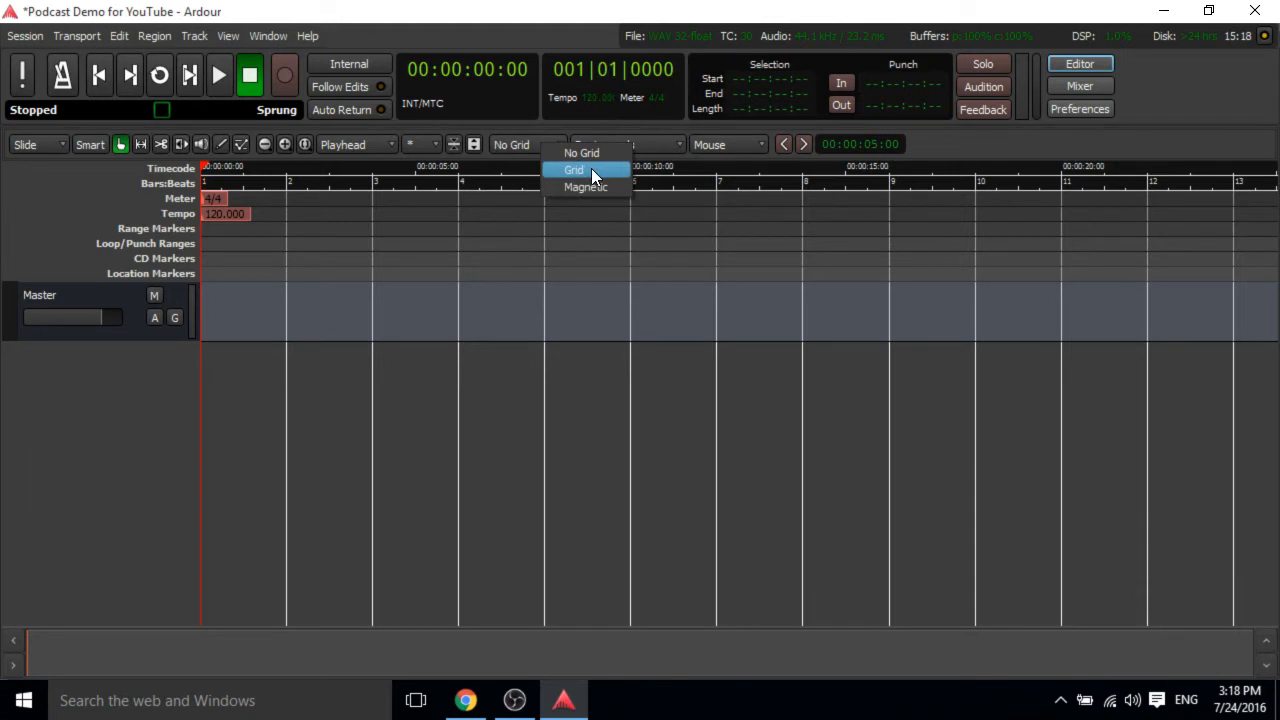
{"action": "left_click", "coordinate": [591, 166]}
{"action": "left_click", "coordinate": [541, 147]}
{"action": "left_click", "coordinate": [565, 190]}
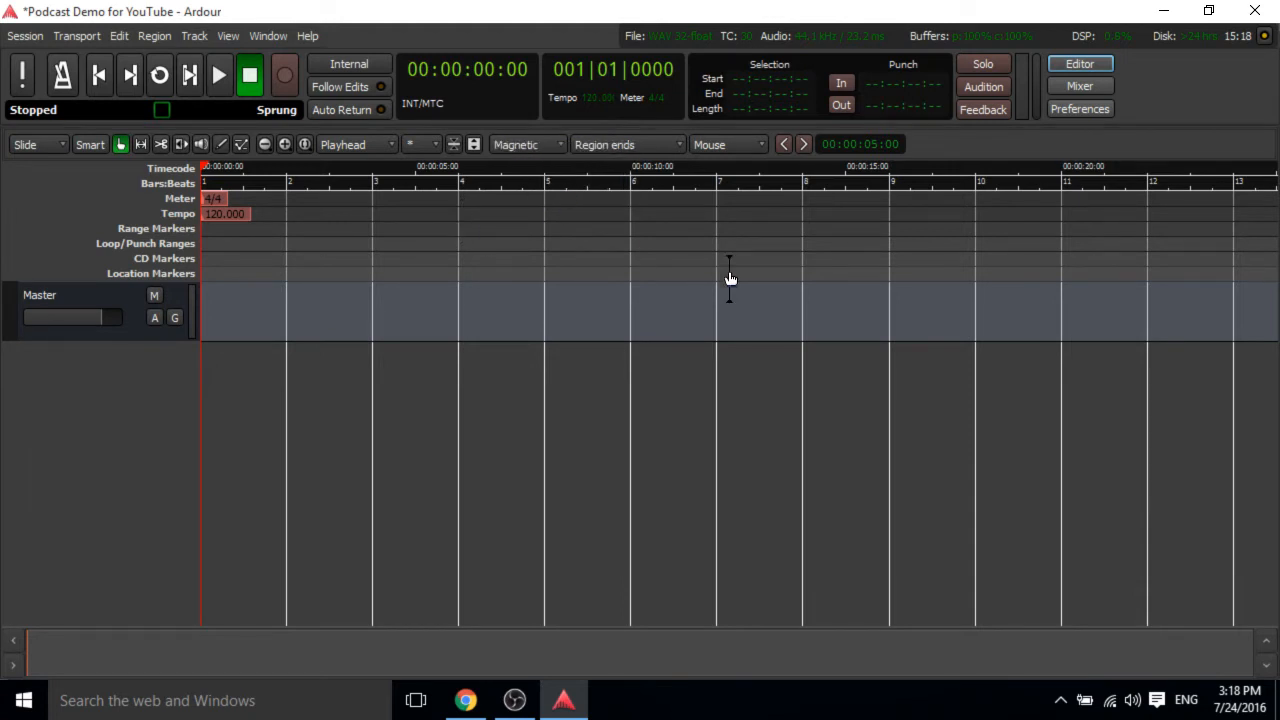
{"action": "left_click", "coordinate": [545, 144]}
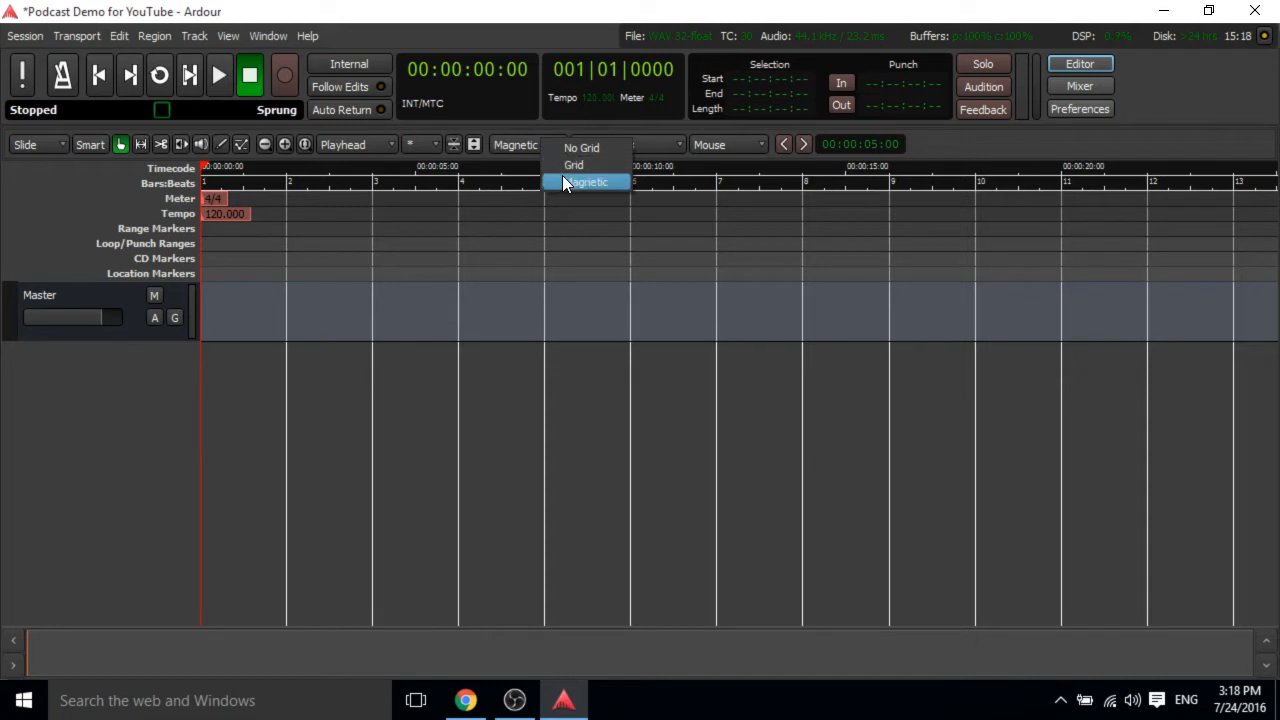
{"action": "left_click", "coordinate": [537, 149]}
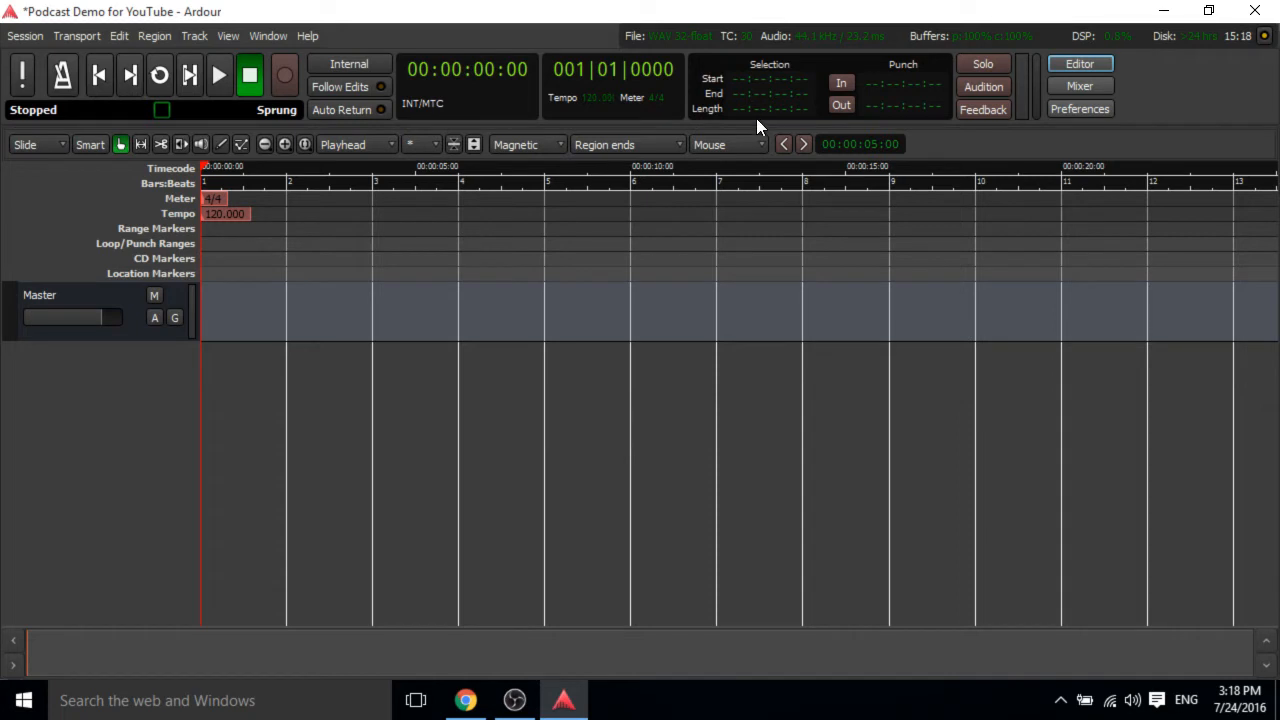
{"action": "left_click", "coordinate": [536, 147]}
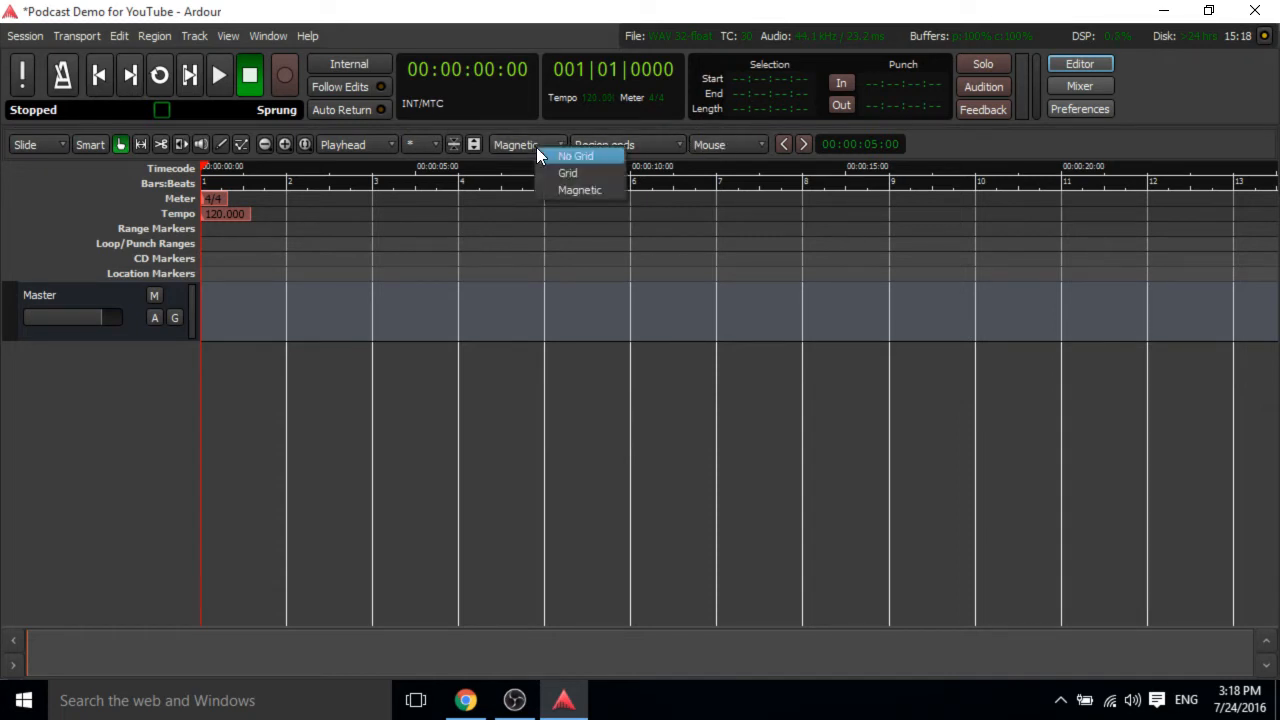
{"action": "left_click", "coordinate": [580, 192]}
Examine the list of snap-to options, keeping Region ends.
{"action": "left_click", "coordinate": [676, 145]}
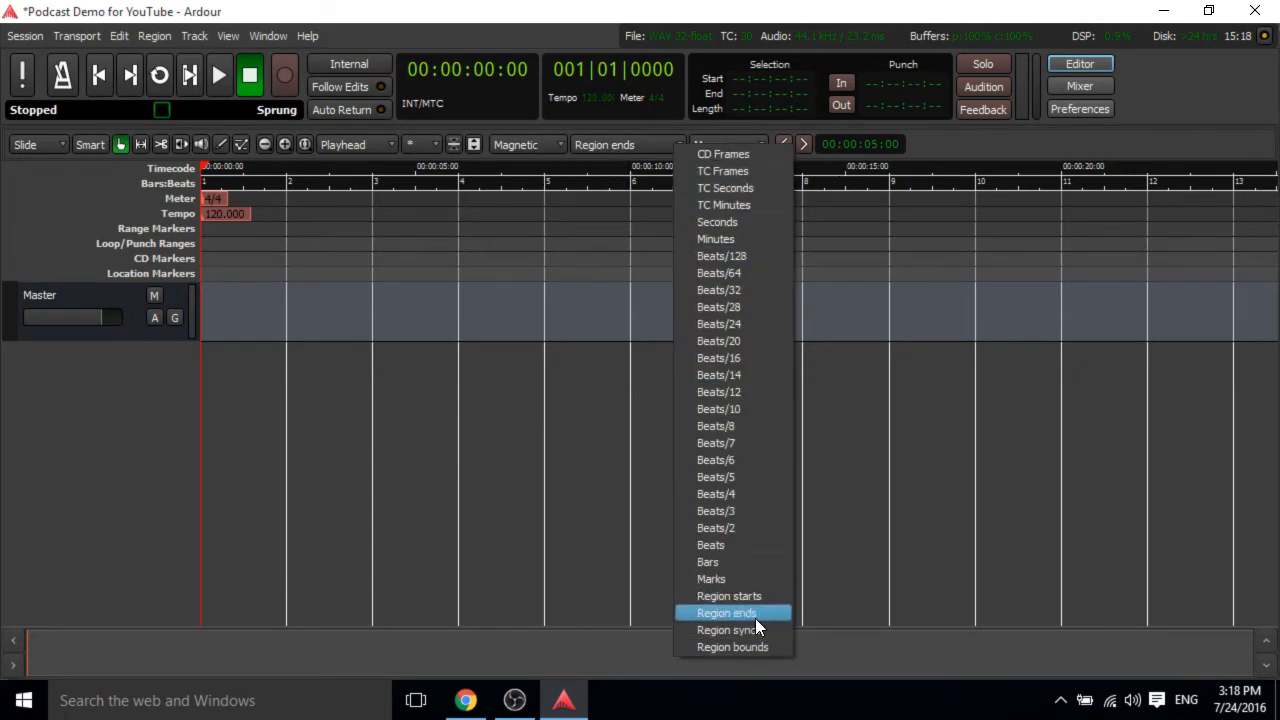
{"action": "left_click", "coordinate": [755, 614]}
{"action": "left_click", "coordinate": [677, 142]}
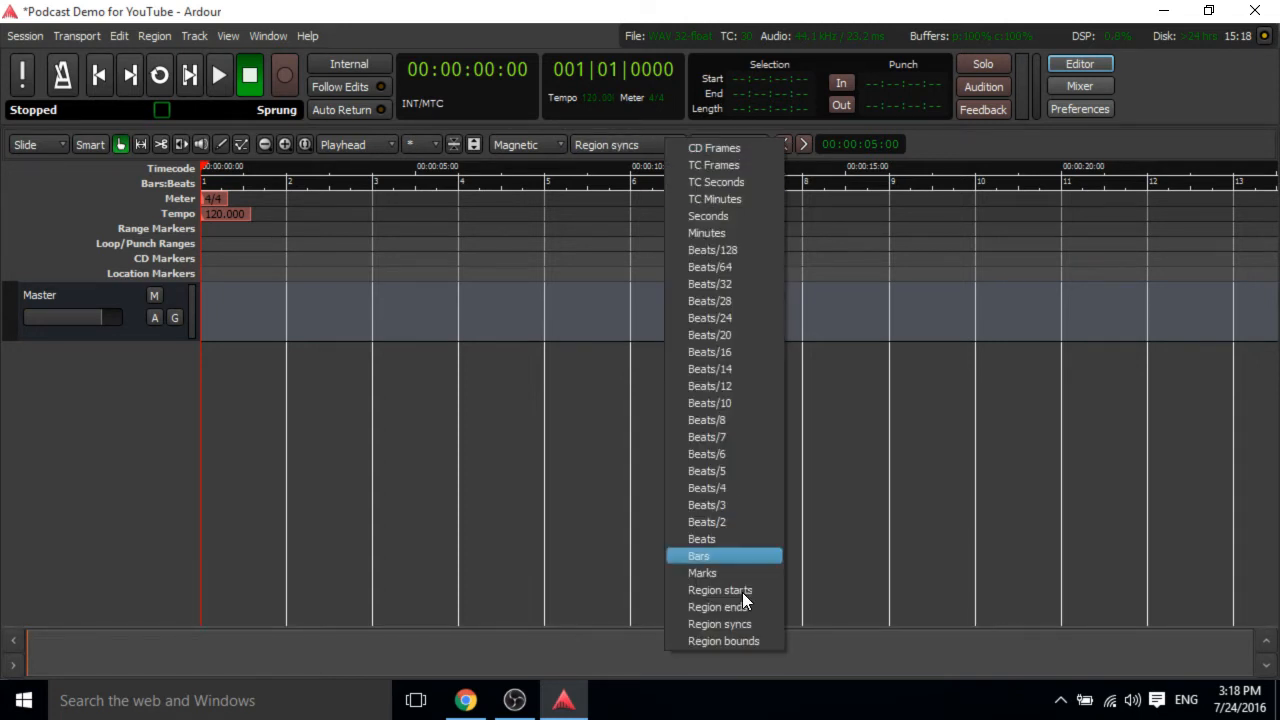
{"action": "left_click", "coordinate": [726, 609]}
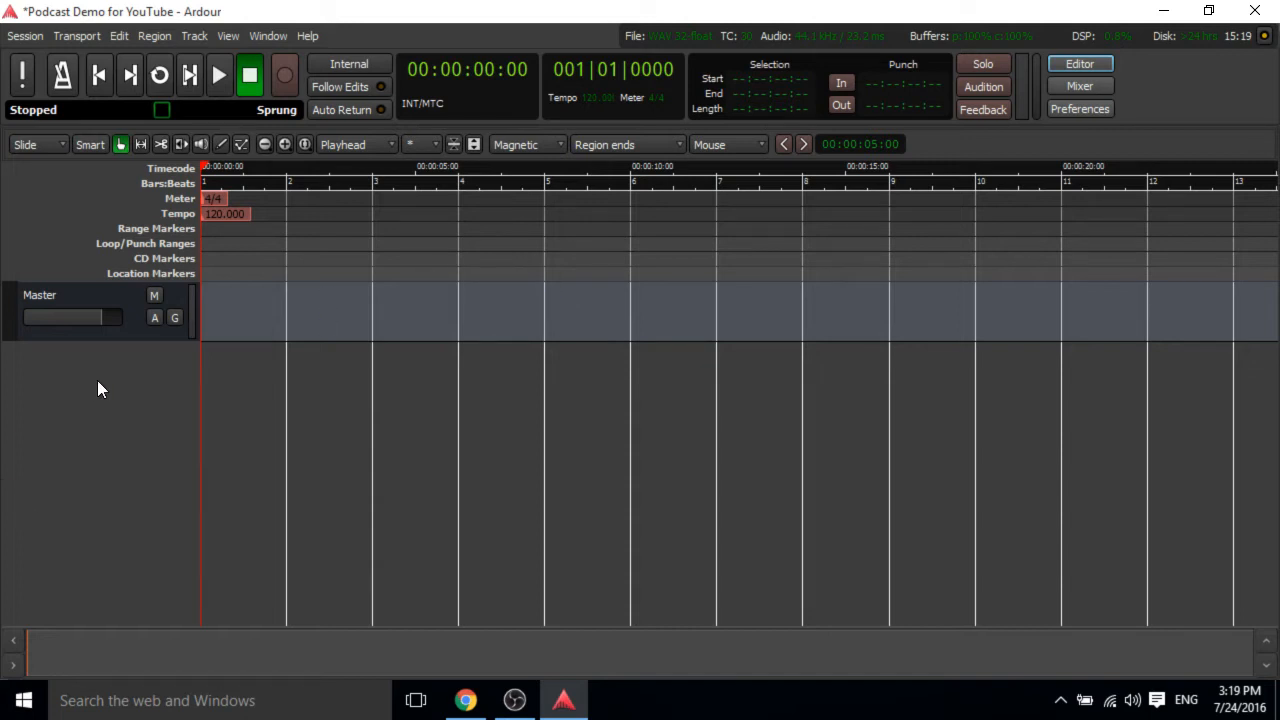
Open the master bus output routing window and close it.
{"action": "right_click", "coordinate": [83, 290]}
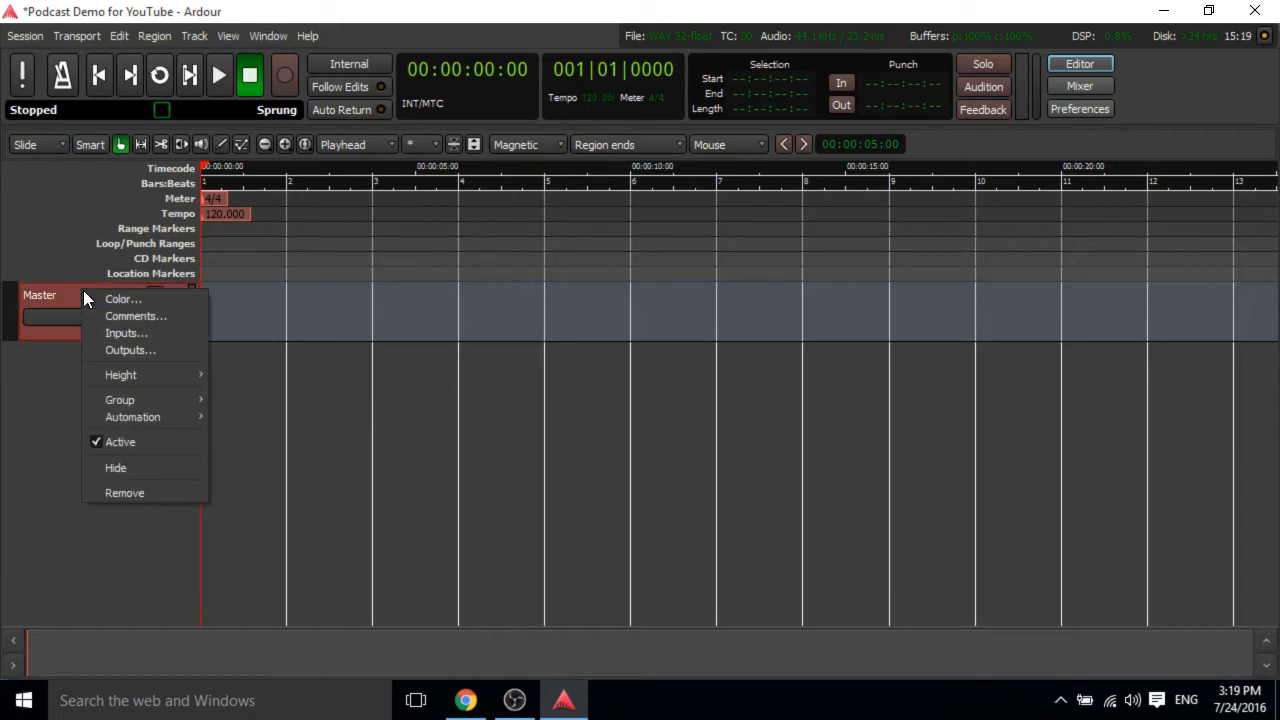
{"action": "left_click", "coordinate": [100, 352]}
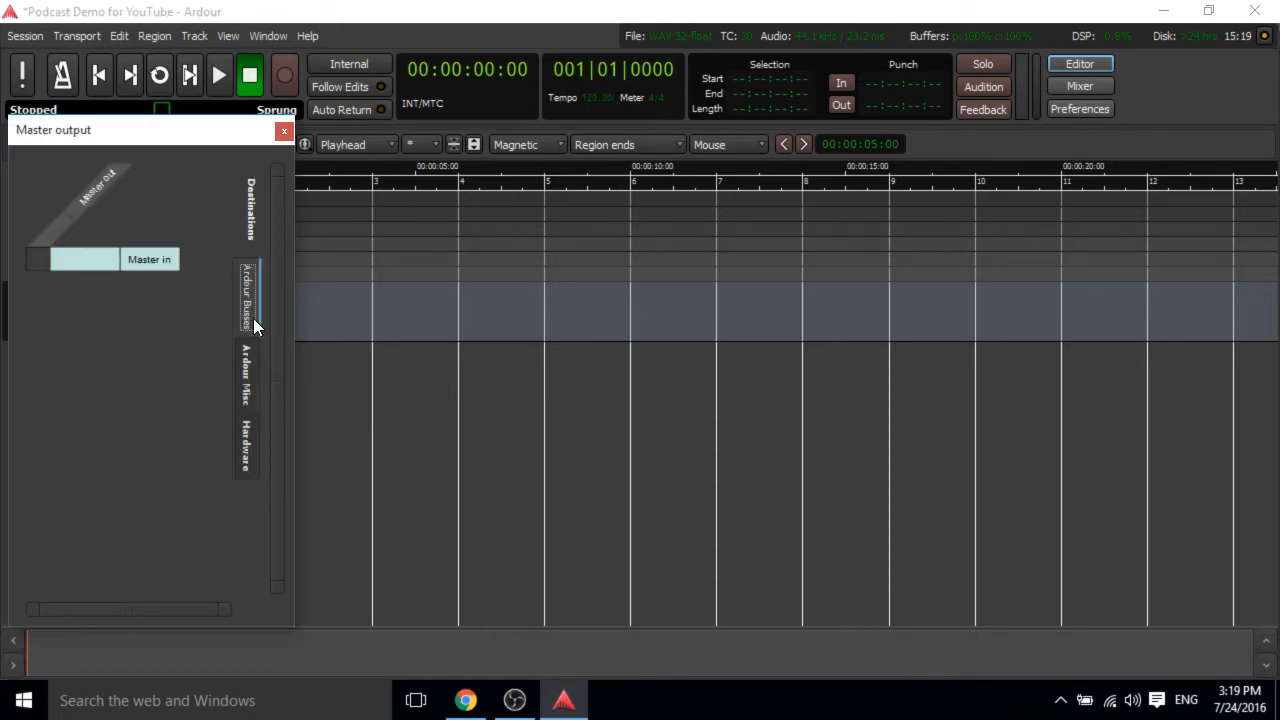
{"action": "left_click", "coordinate": [284, 132]}
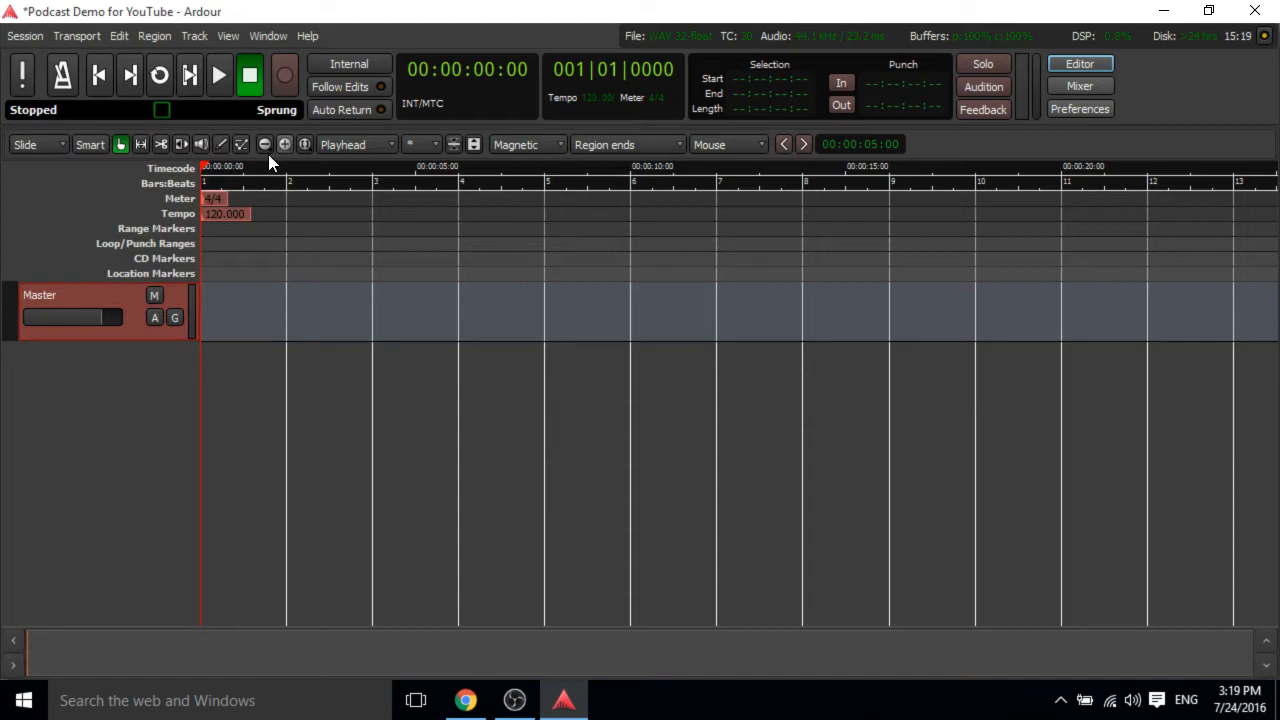
Rename the master bus as Mono.
{"action": "right_click", "coordinate": [32, 297]}
{"action": "left_click", "coordinate": [27, 285]}
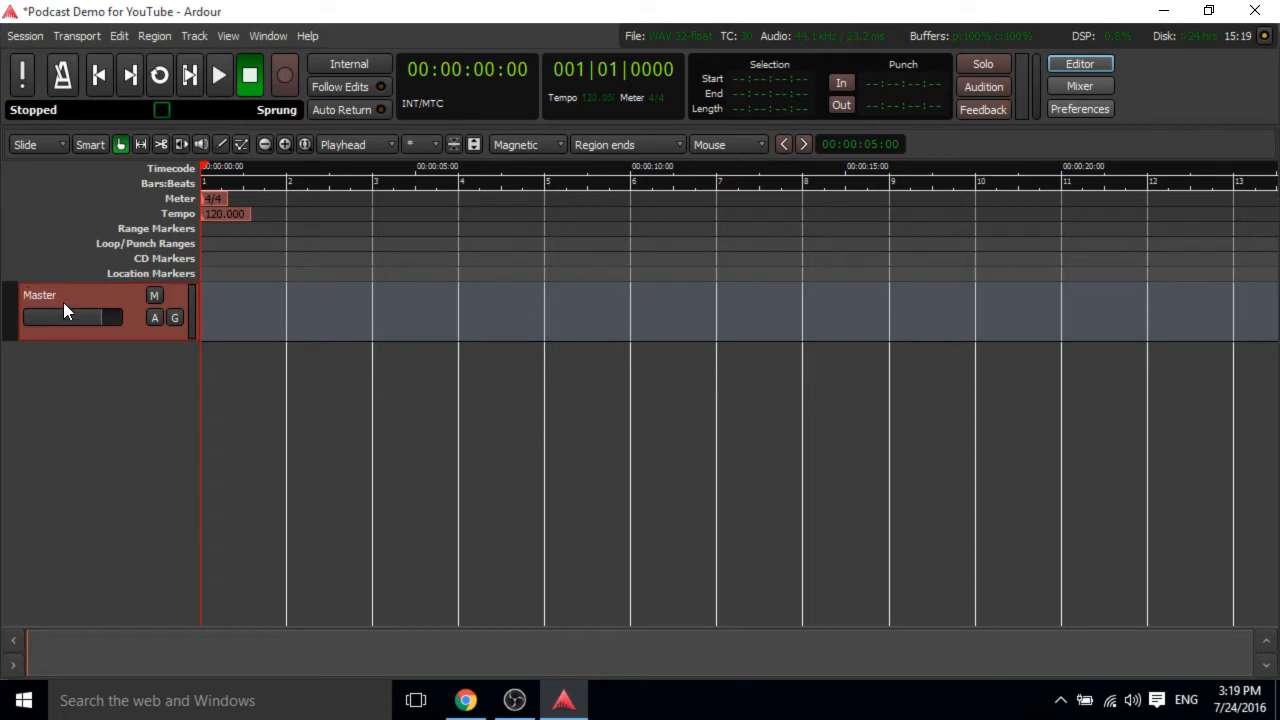
{"action": "double_click", "coordinate": [40, 296]}
{"action": "type", "text": "Mono"}
{"action": "key", "text": "Return"}
Rename the bus back to Master.
{"action": "double_click", "coordinate": [30, 296]}
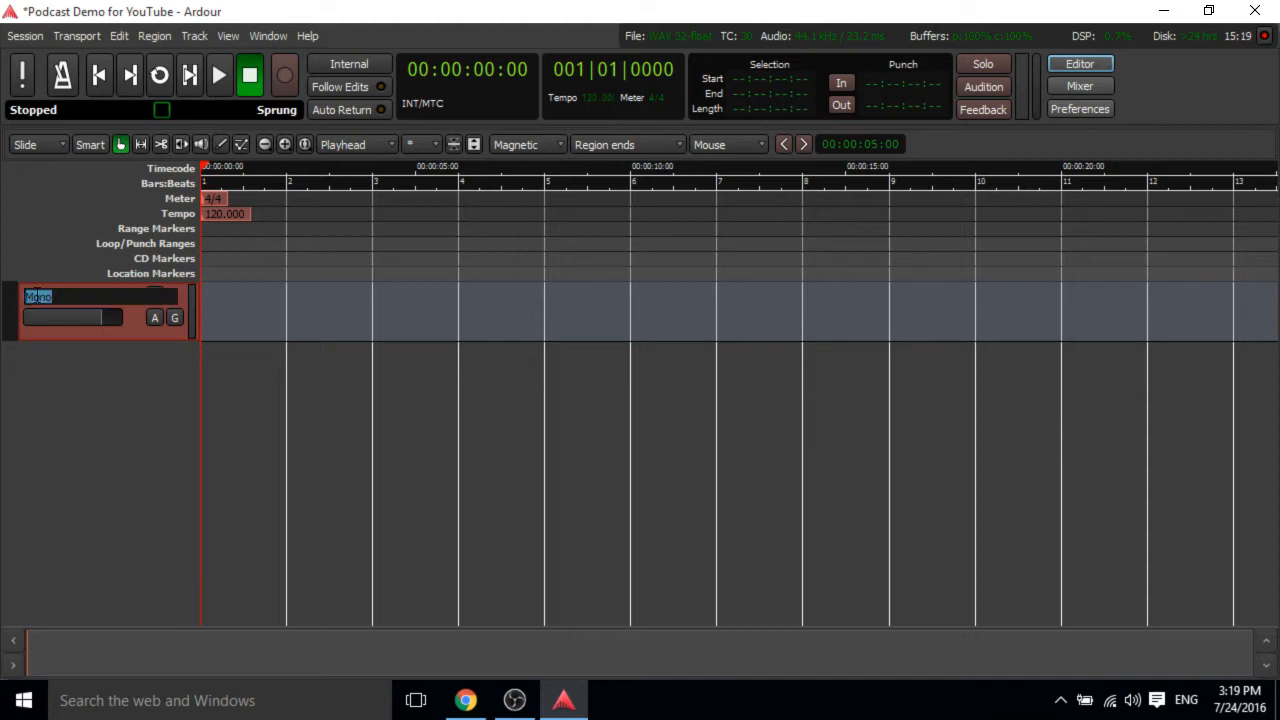
{"action": "type", "text": "Master"}
{"action": "key", "text": "Return"}
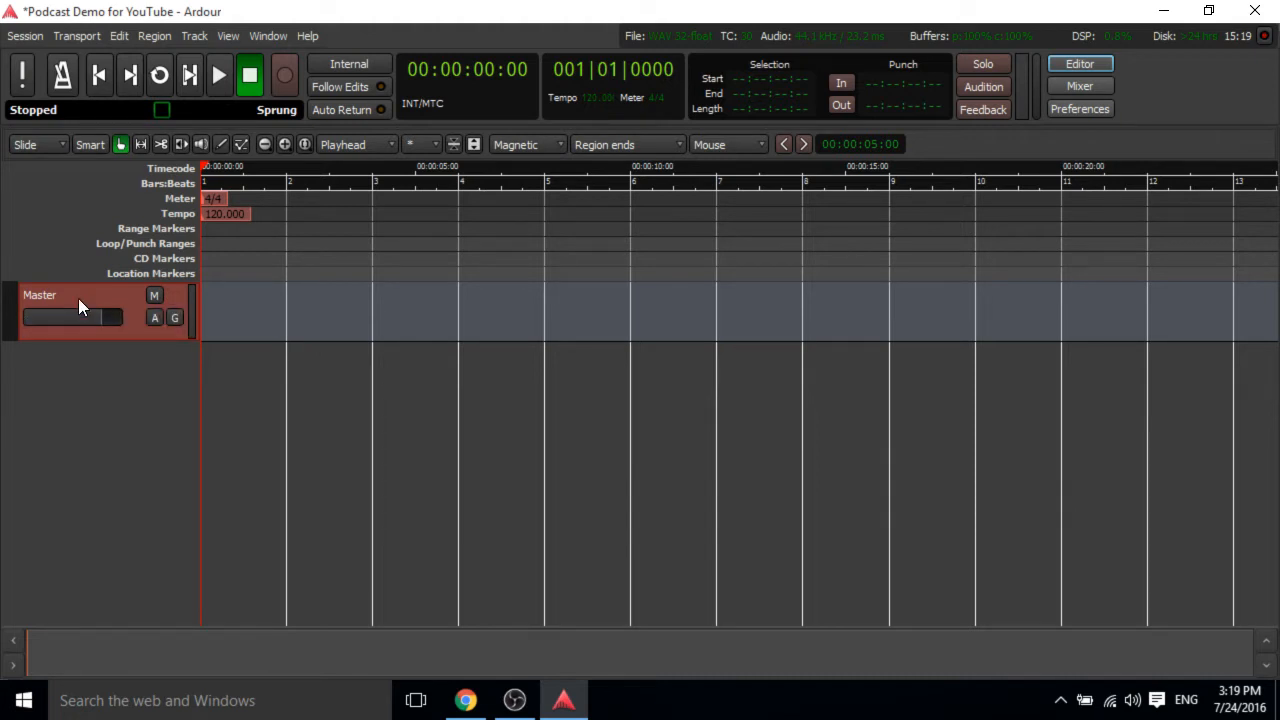
Open the master bus output routing and connect it to hardware playback_1 and playback_2.
{"action": "right_click", "coordinate": [80, 306]}
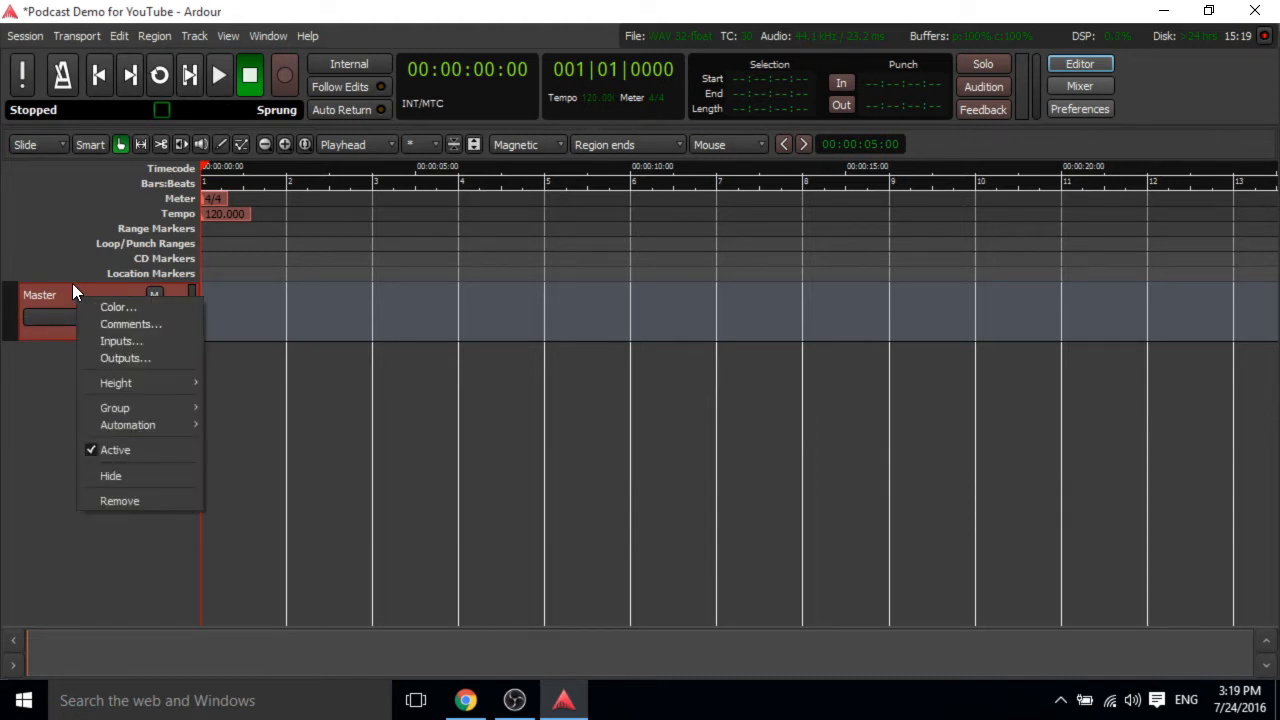
{"action": "left_click", "coordinate": [137, 358]}
{"action": "left_click_drag", "start_coordinate": [109, 128], "coordinate": [603, 162]}
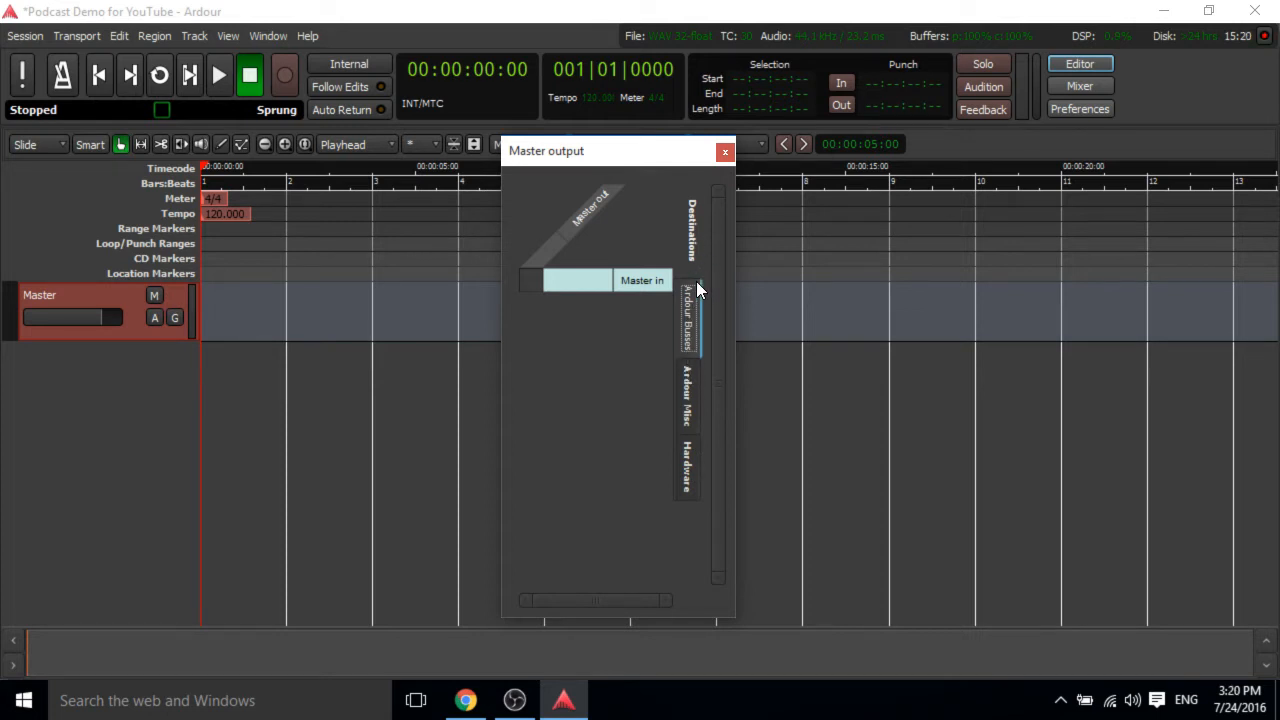
{"action": "left_click", "coordinate": [678, 473]}
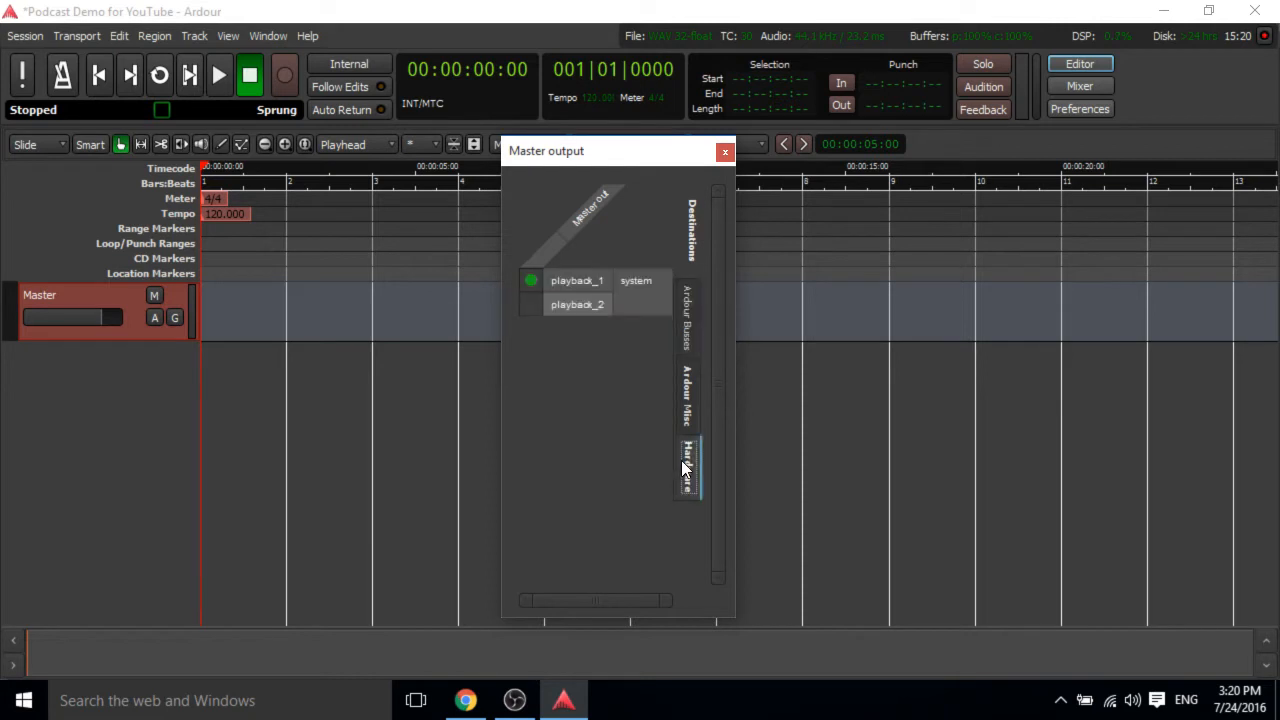
{"action": "left_click", "coordinate": [529, 298]}
Route the master output to the Master bus input and close the output routing window.
{"action": "left_click", "coordinate": [680, 400]}
{"action": "left_click", "coordinate": [686, 314]}
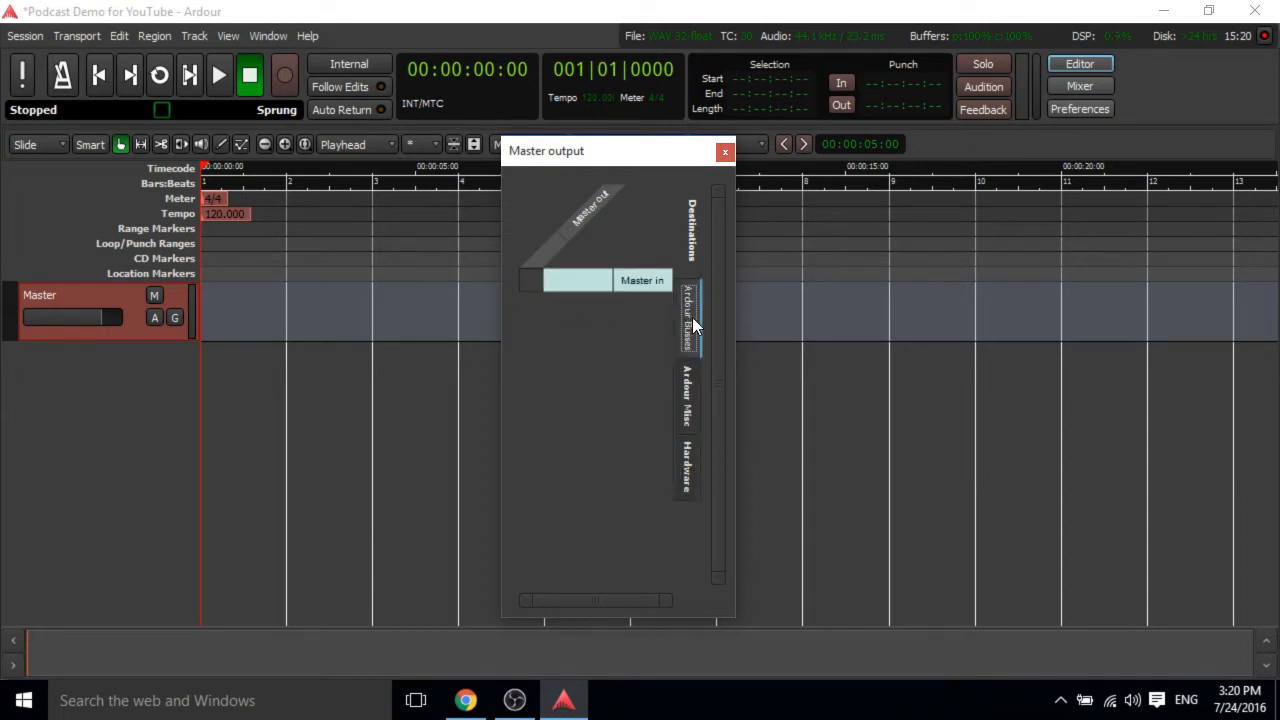
{"action": "left_click", "coordinate": [522, 281]}
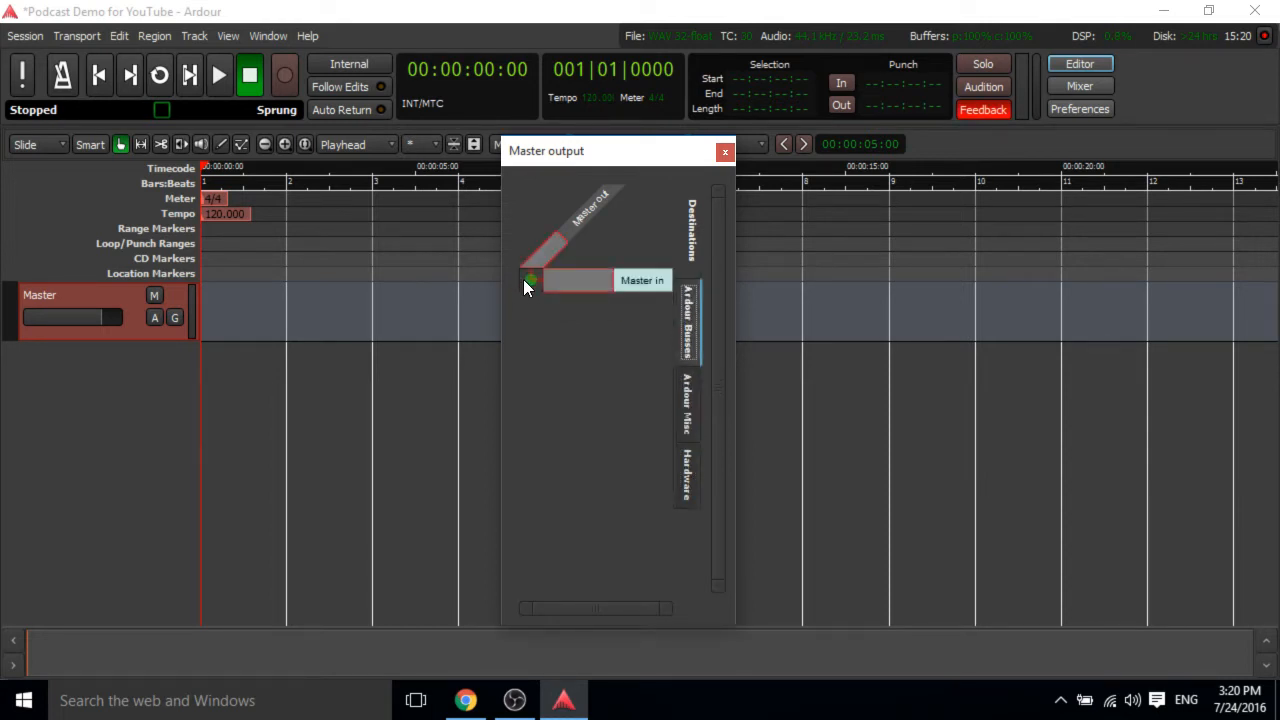
{"action": "left_click", "coordinate": [689, 455]}
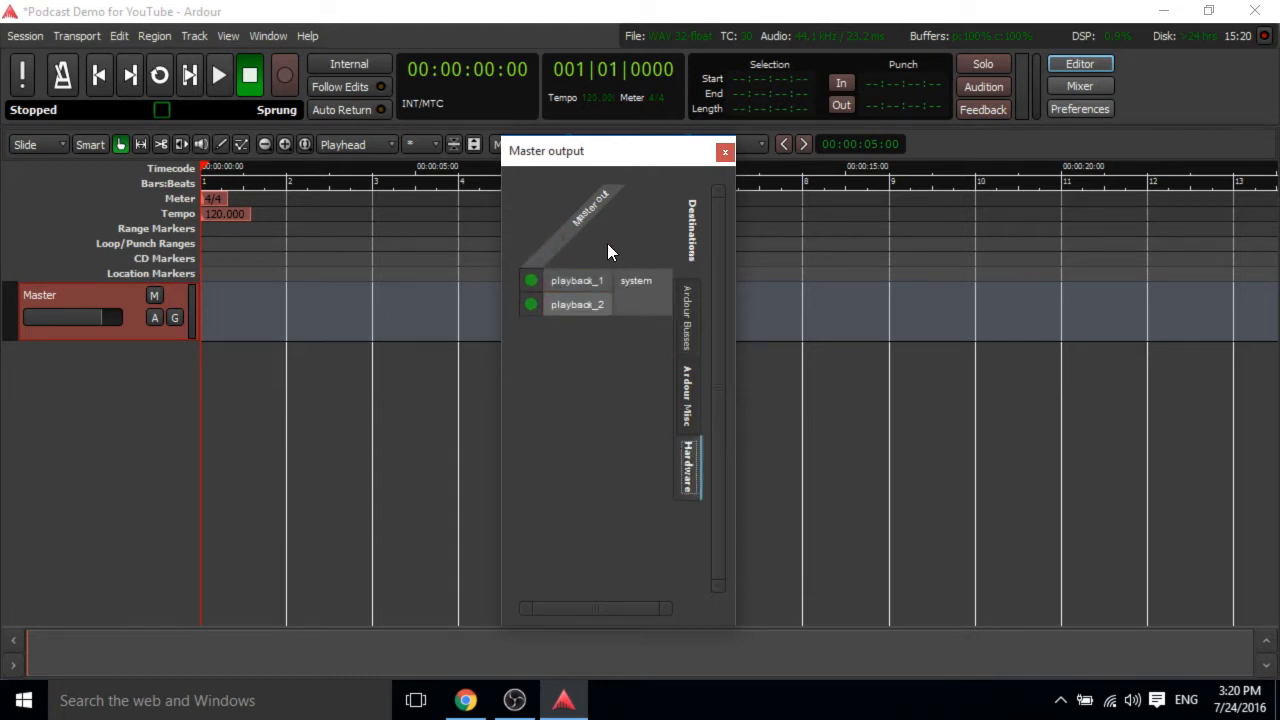
{"action": "left_click", "coordinate": [725, 153]}
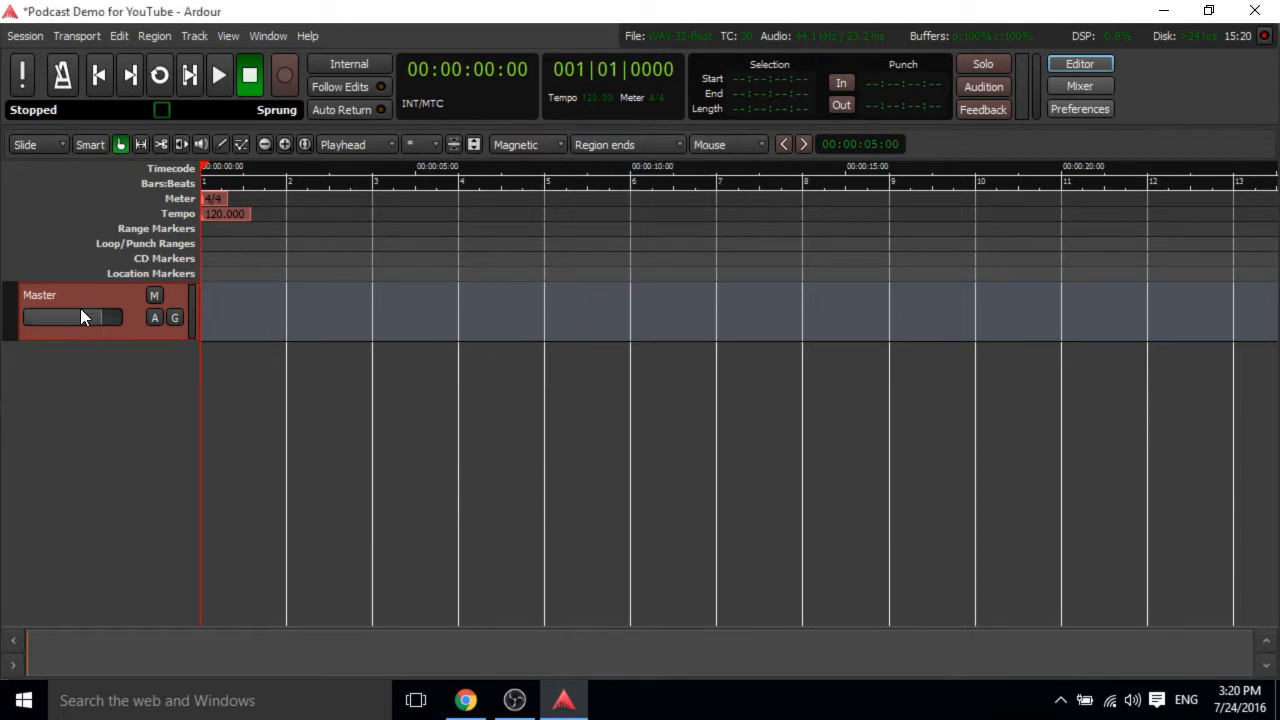
Open the Import dialog and browse to the Sounds > GTT25 folder on the BigHD (E:) drive.
{"action": "left_click", "coordinate": [22, 37]}
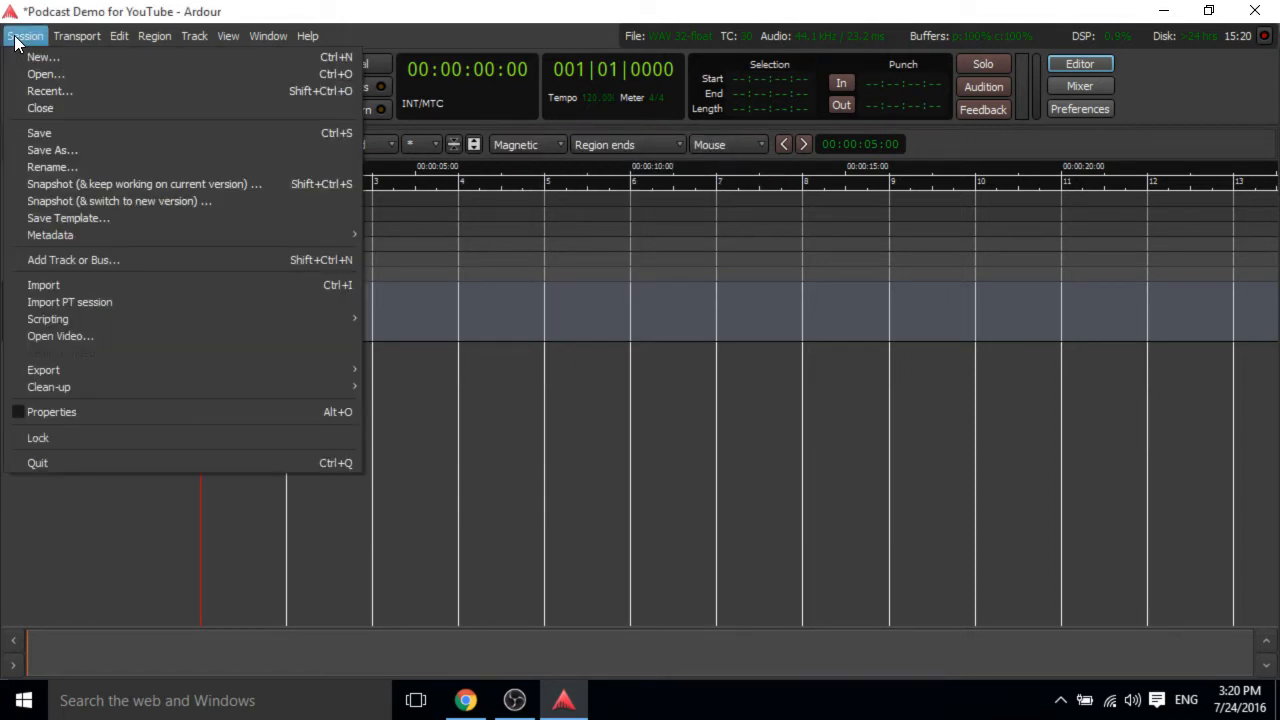
{"action": "left_click", "coordinate": [109, 289]}
{"action": "left_click_drag", "start_coordinate": [248, 48], "coordinate": [429, 59]}
{"action": "left_click", "coordinate": [269, 318]}
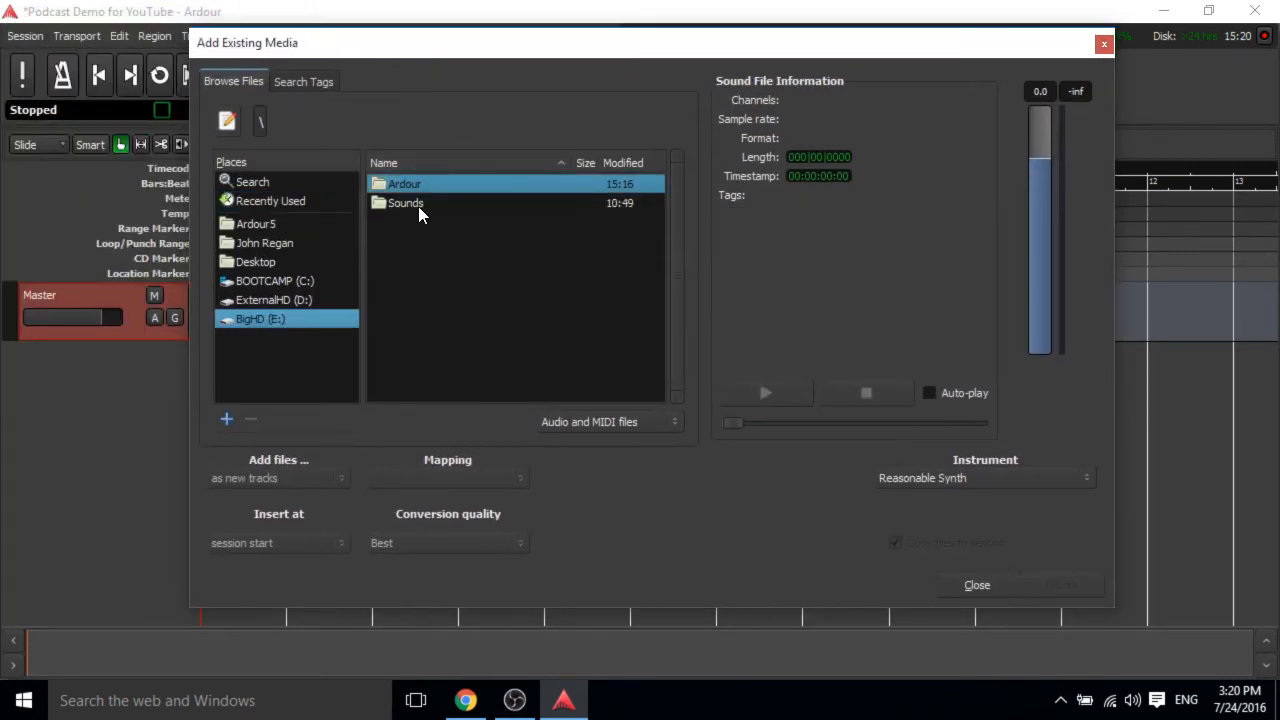
{"action": "double_click", "coordinate": [418, 206]}
{"action": "double_click", "coordinate": [420, 186]}
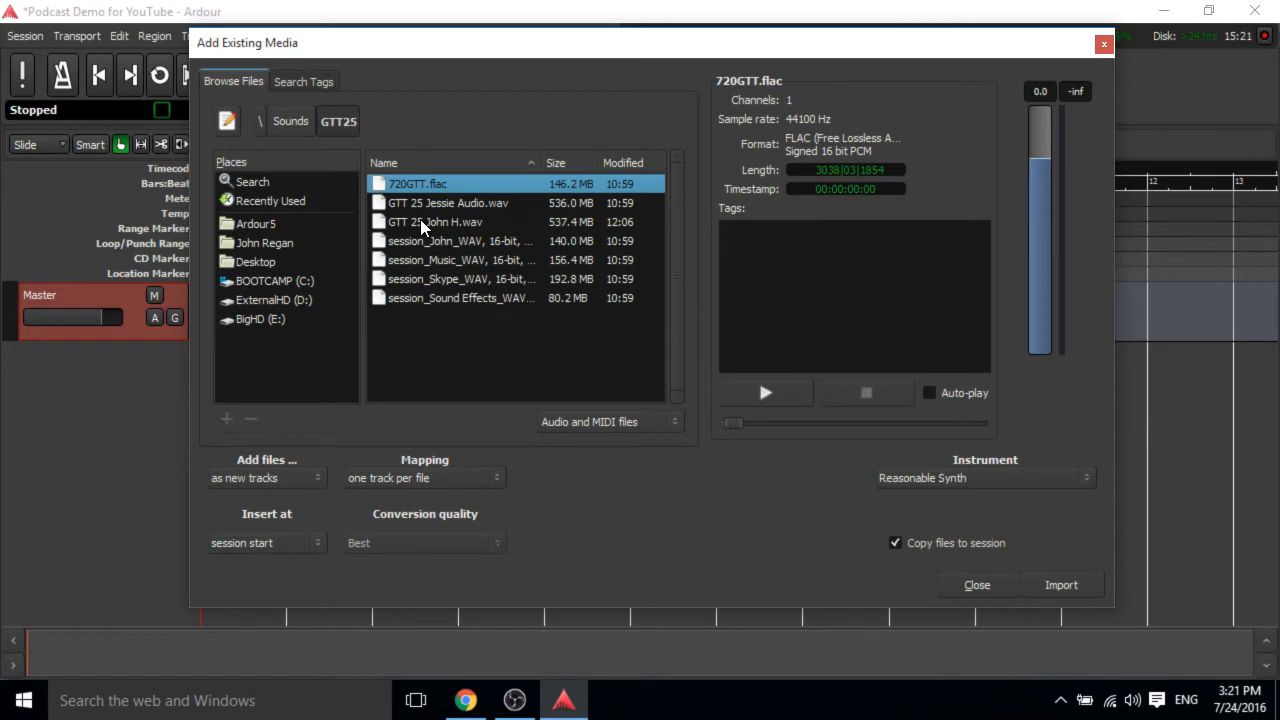
Select all seven audio files and keep them added as new tracks with one track per file.
{"action": "left_click", "coordinate": [424, 227]}
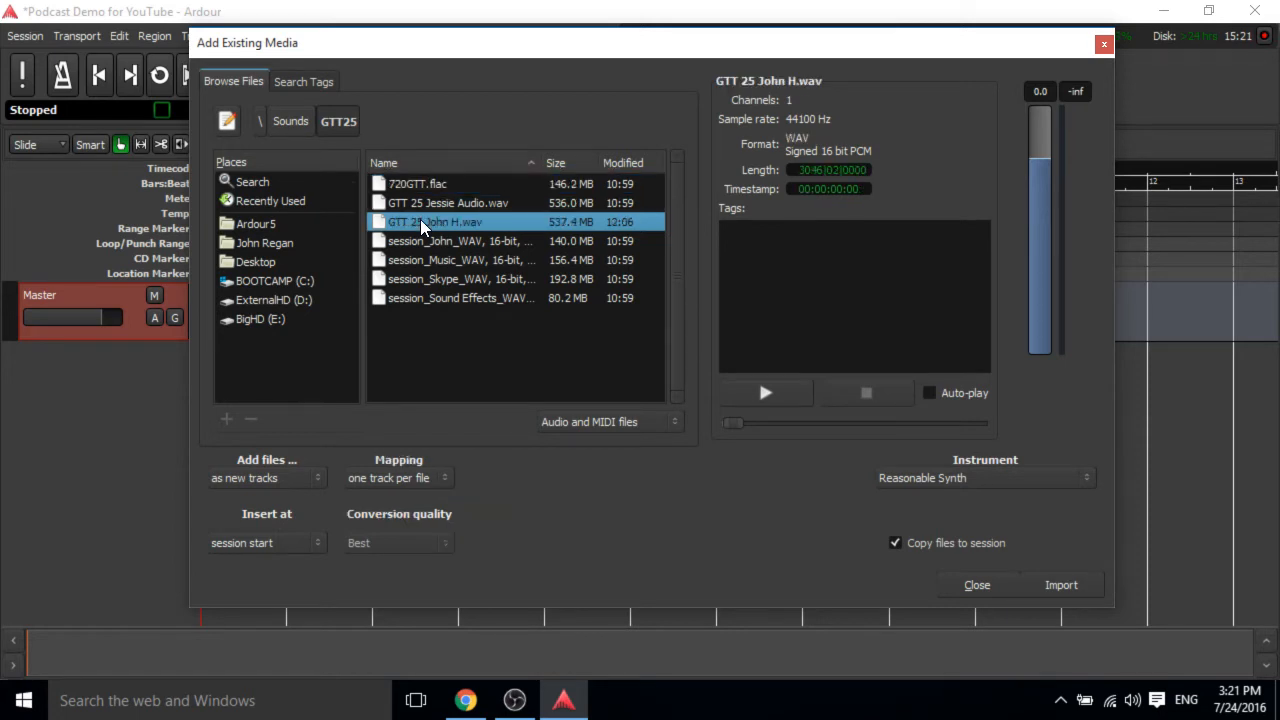
{"action": "left_click", "coordinate": [423, 189]}
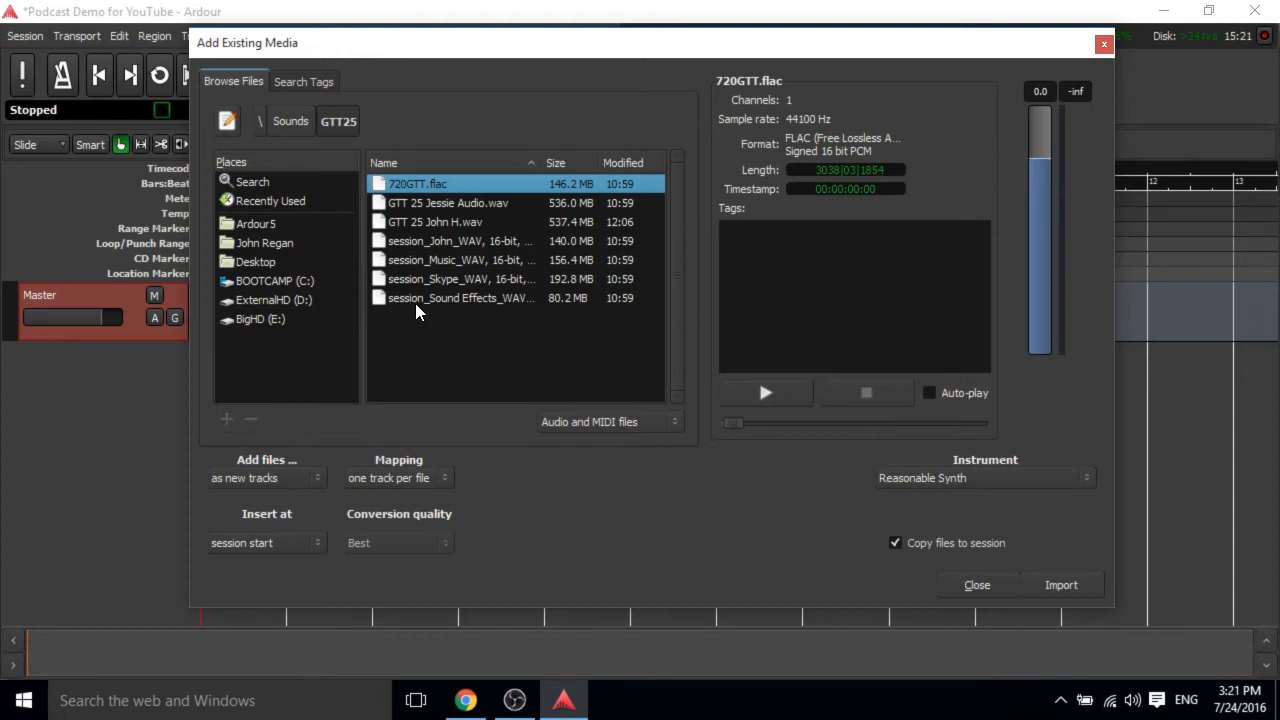
{"action": "left_click", "coordinate": [432, 298], "text": "shift"}
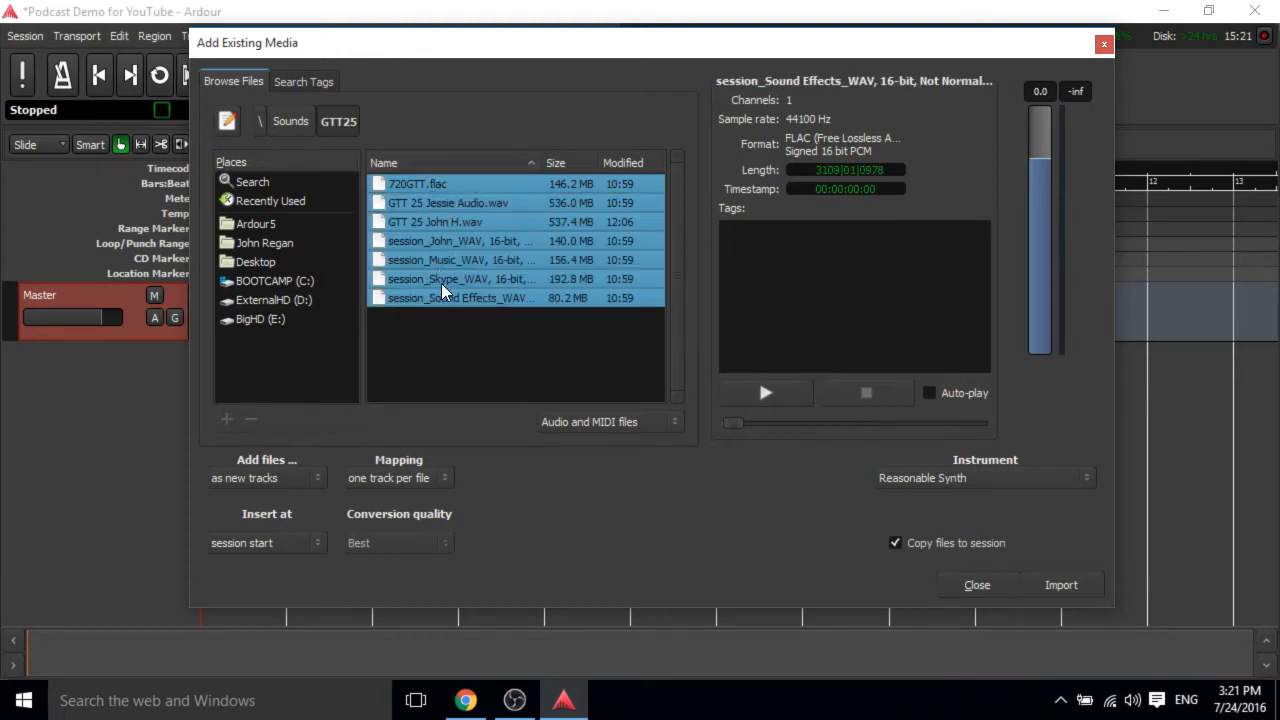
{"action": "left_click", "coordinate": [287, 484]}
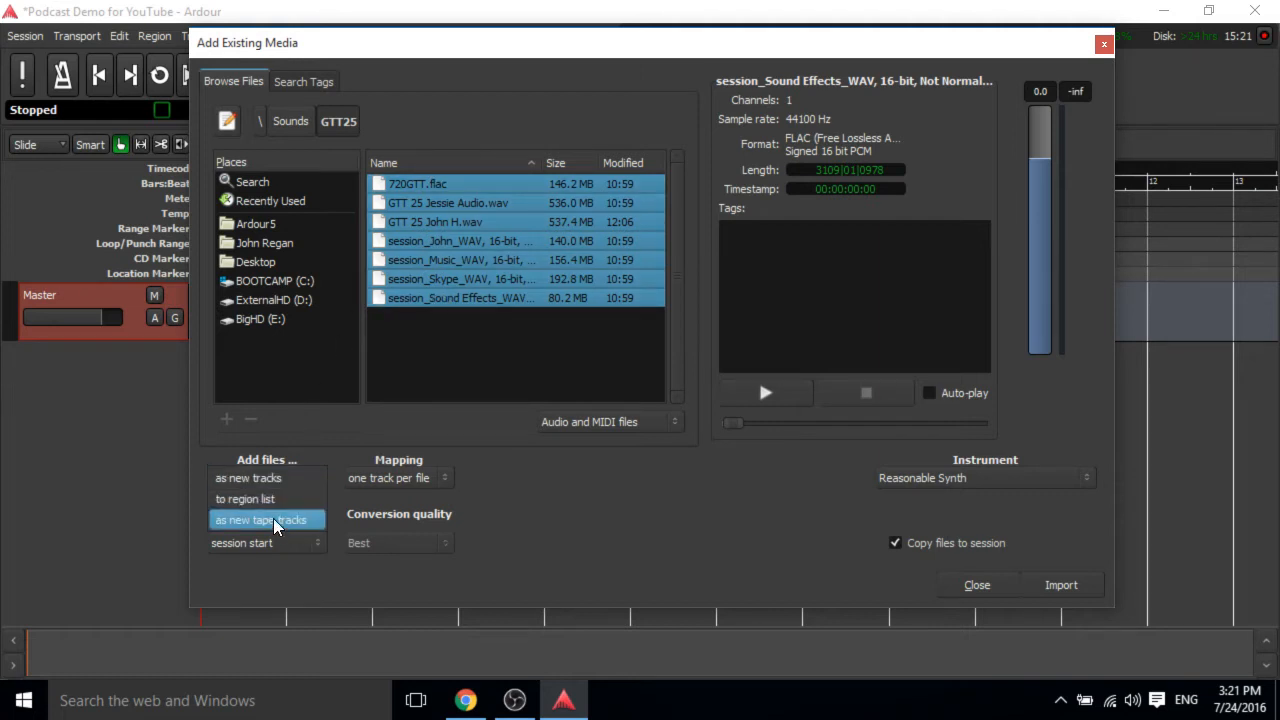
{"action": "left_click", "coordinate": [257, 482]}
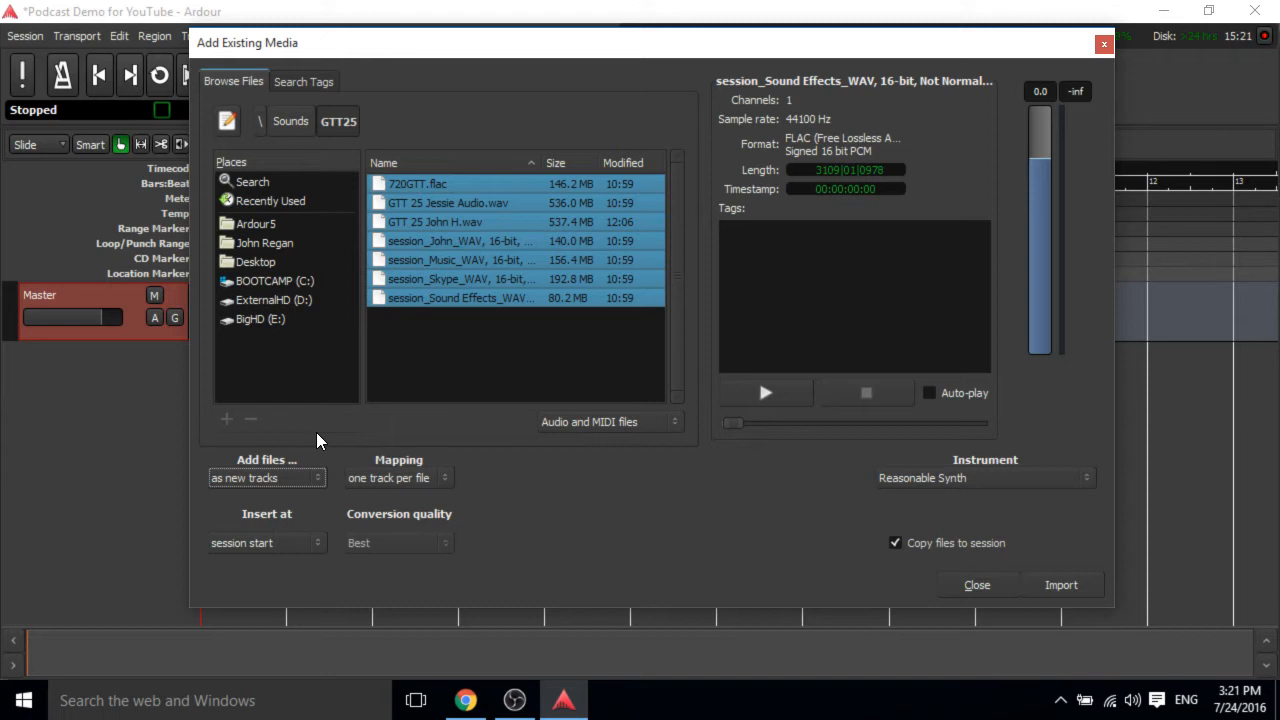
{"action": "left_click", "coordinate": [440, 479]}
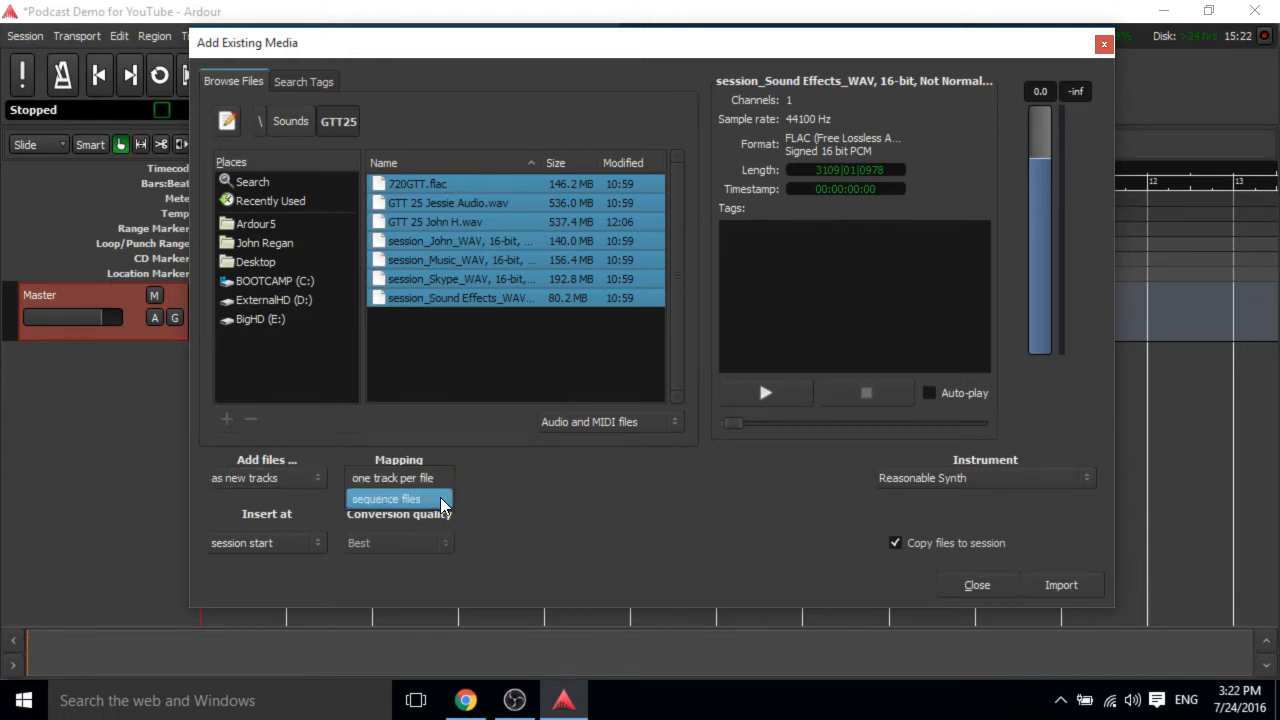
{"action": "left_click", "coordinate": [433, 466]}
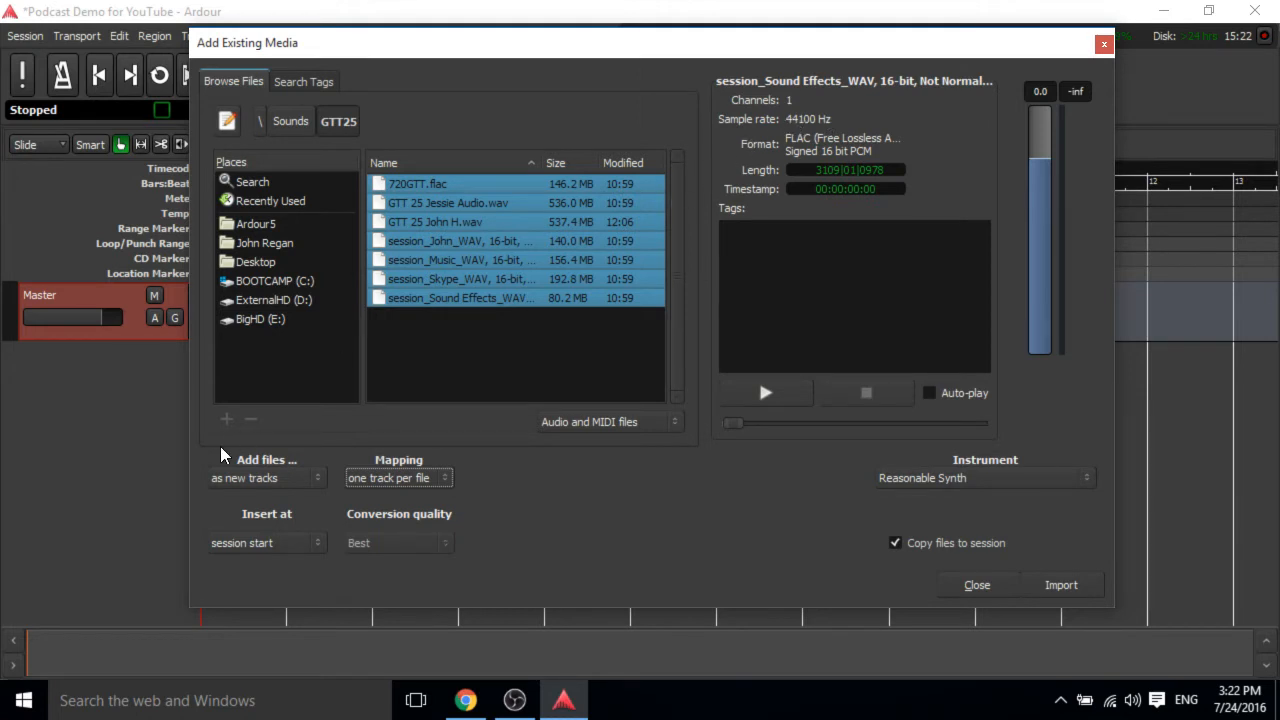
Set the insert position to session start and import the selected files.
{"action": "left_click", "coordinate": [245, 545]}
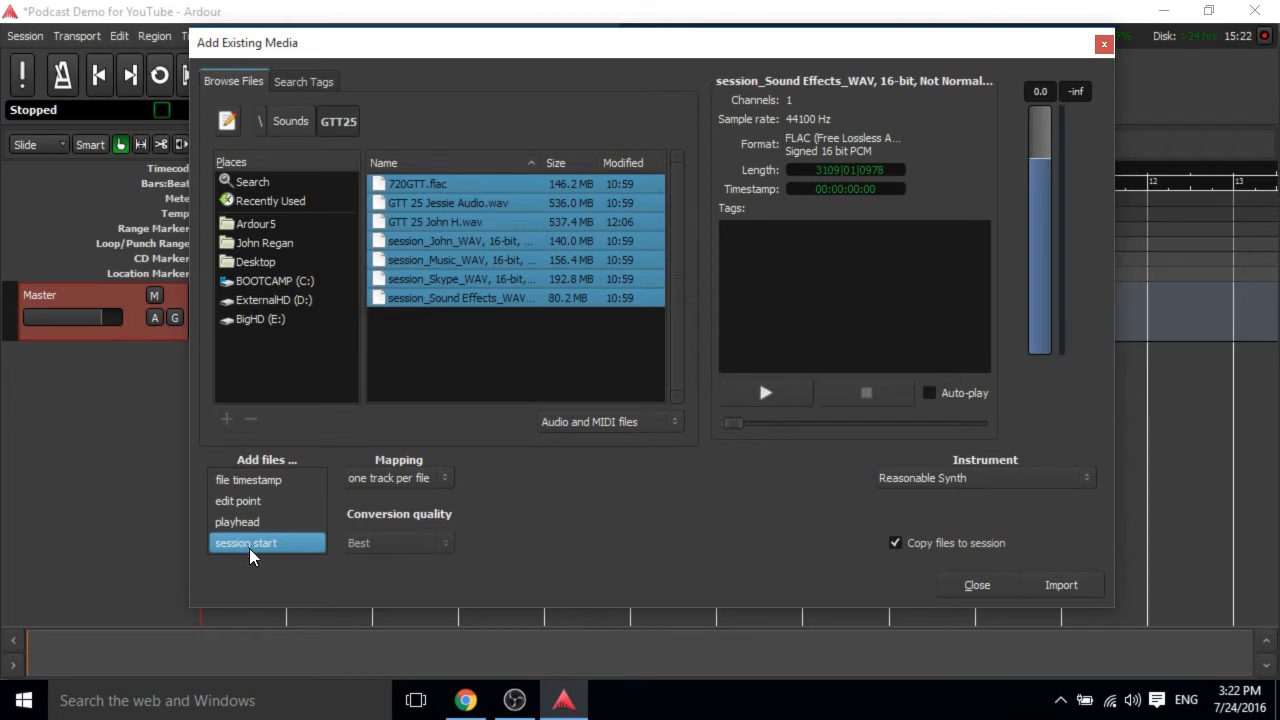
{"action": "left_click", "coordinate": [253, 565]}
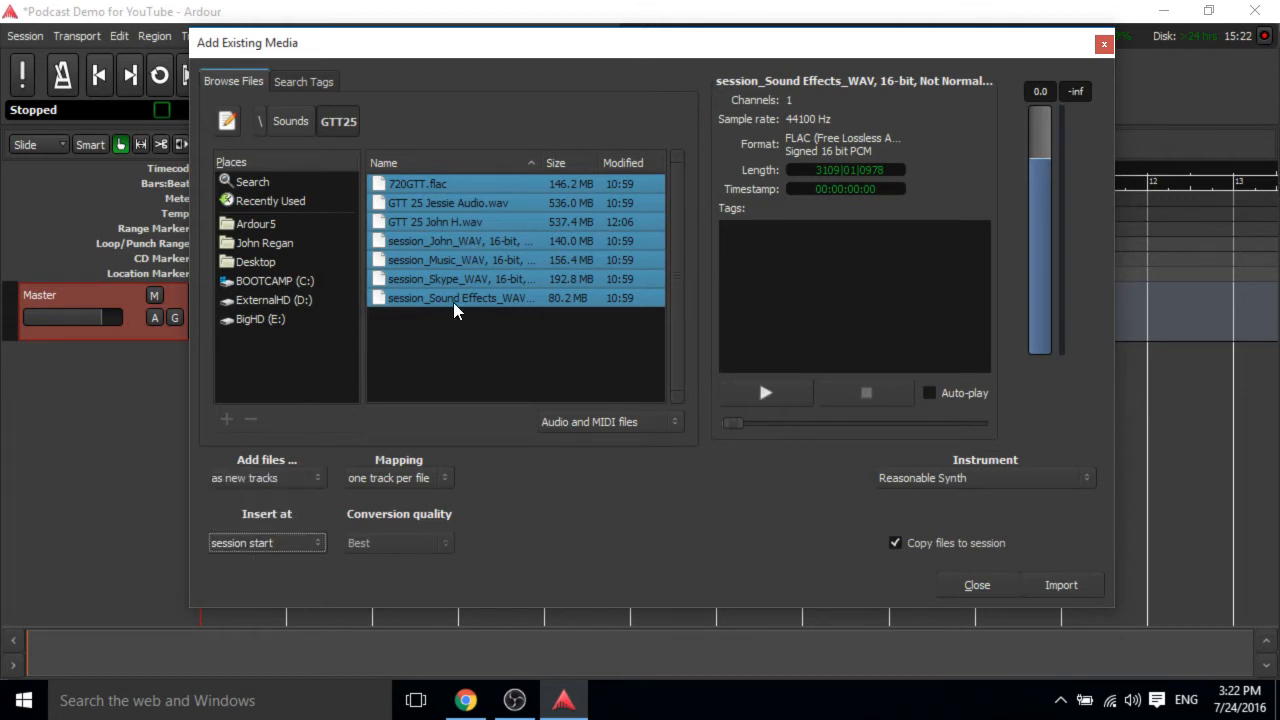
{"action": "left_click", "coordinate": [296, 553]}
{"action": "left_click", "coordinate": [296, 553]}
{"action": "left_click", "coordinate": [295, 545]}
{"action": "left_click", "coordinate": [293, 553]}
{"action": "left_click", "coordinate": [1053, 594]}
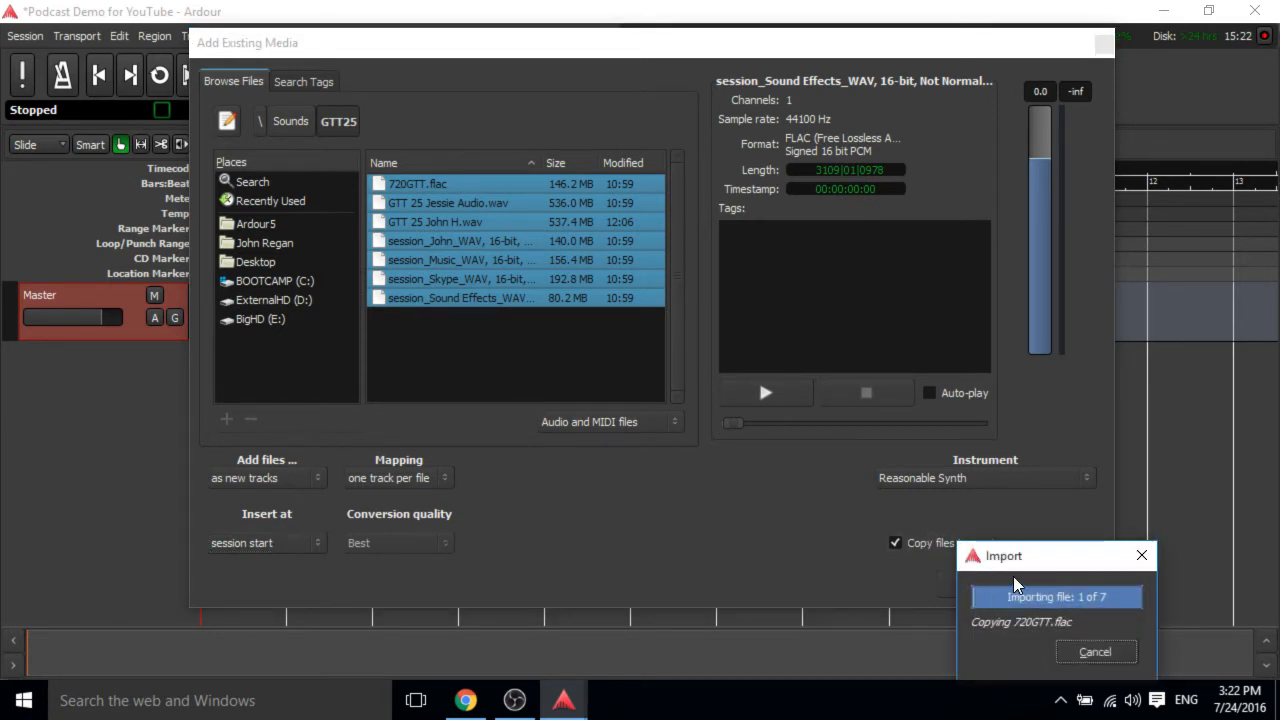
Wait for the import to finish and close the import dialog.
{"action": "left_click_drag", "start_coordinate": [1049, 557], "coordinate": [588, 337]}
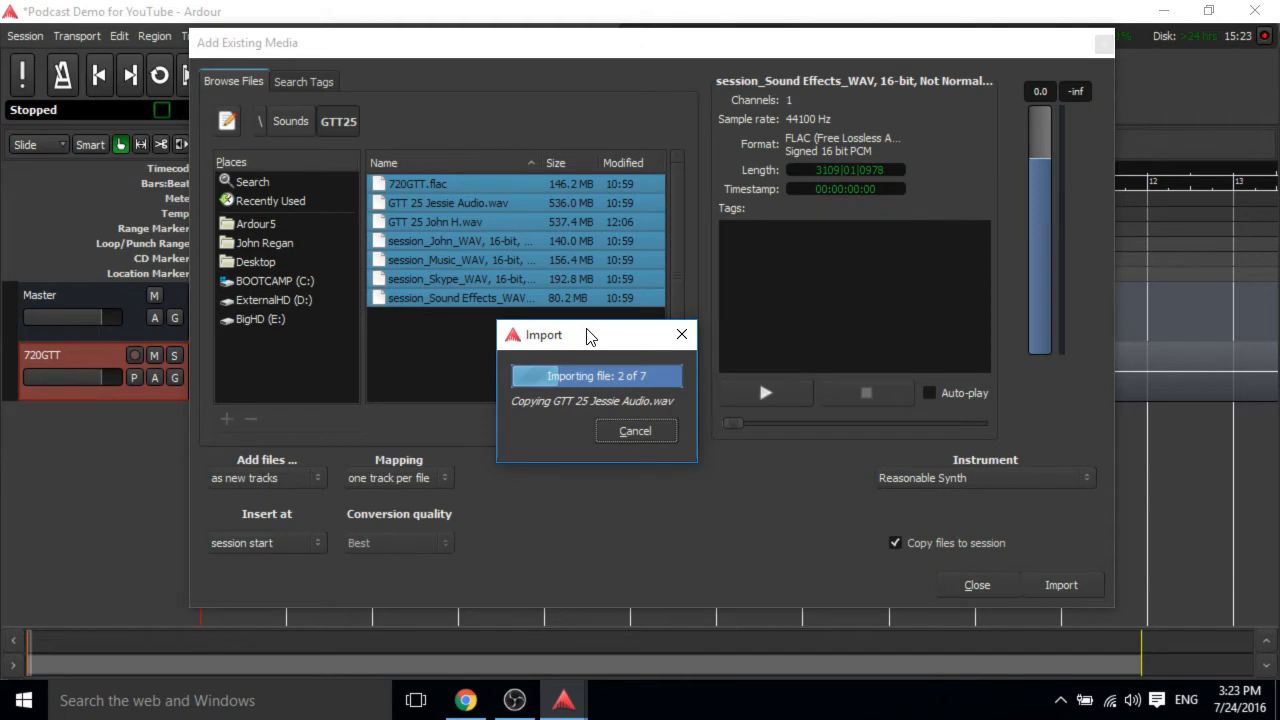
{"action": "mouse_move", "coordinate": [465, 697]}
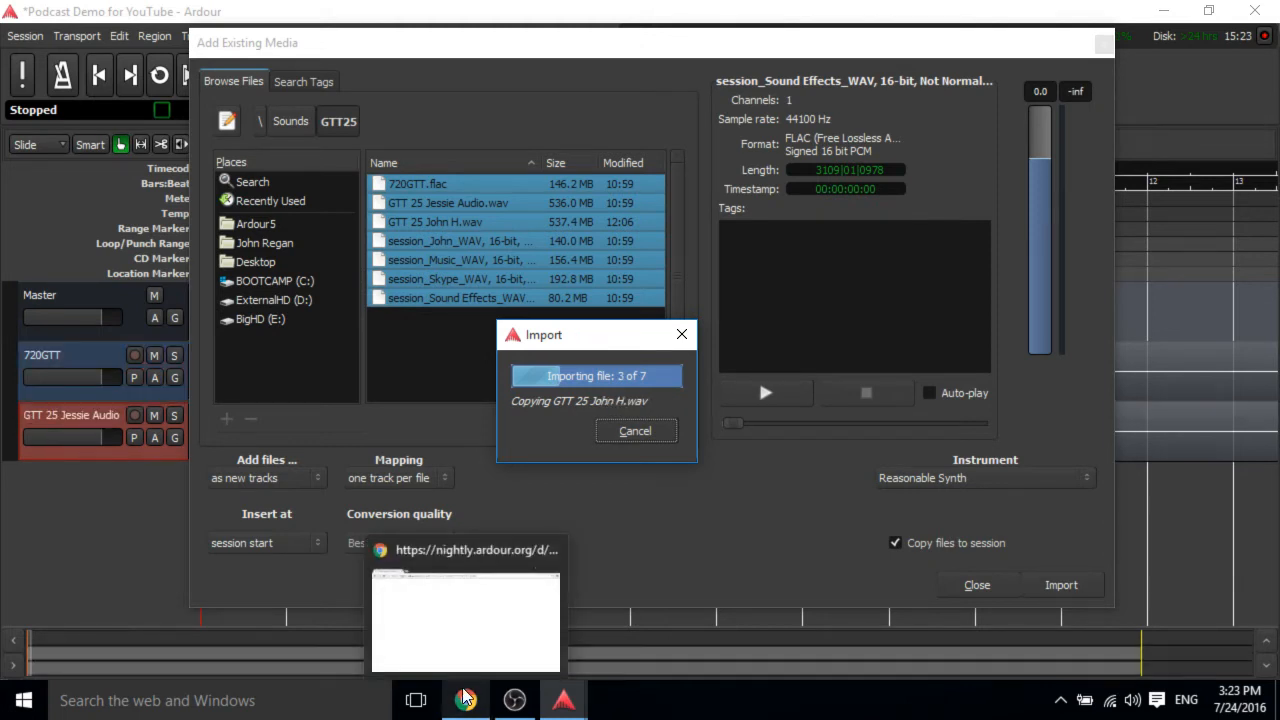
{"action": "left_click", "coordinate": [514, 700]}
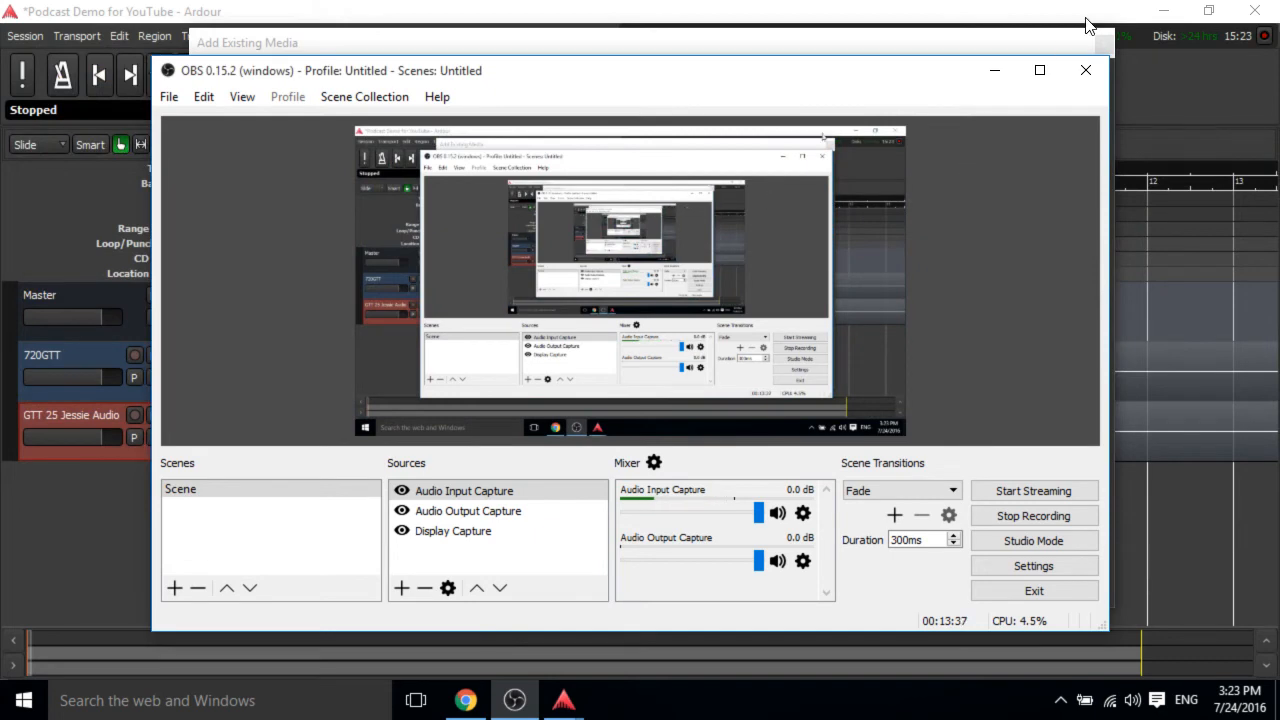
{"action": "left_click", "coordinate": [998, 70]}
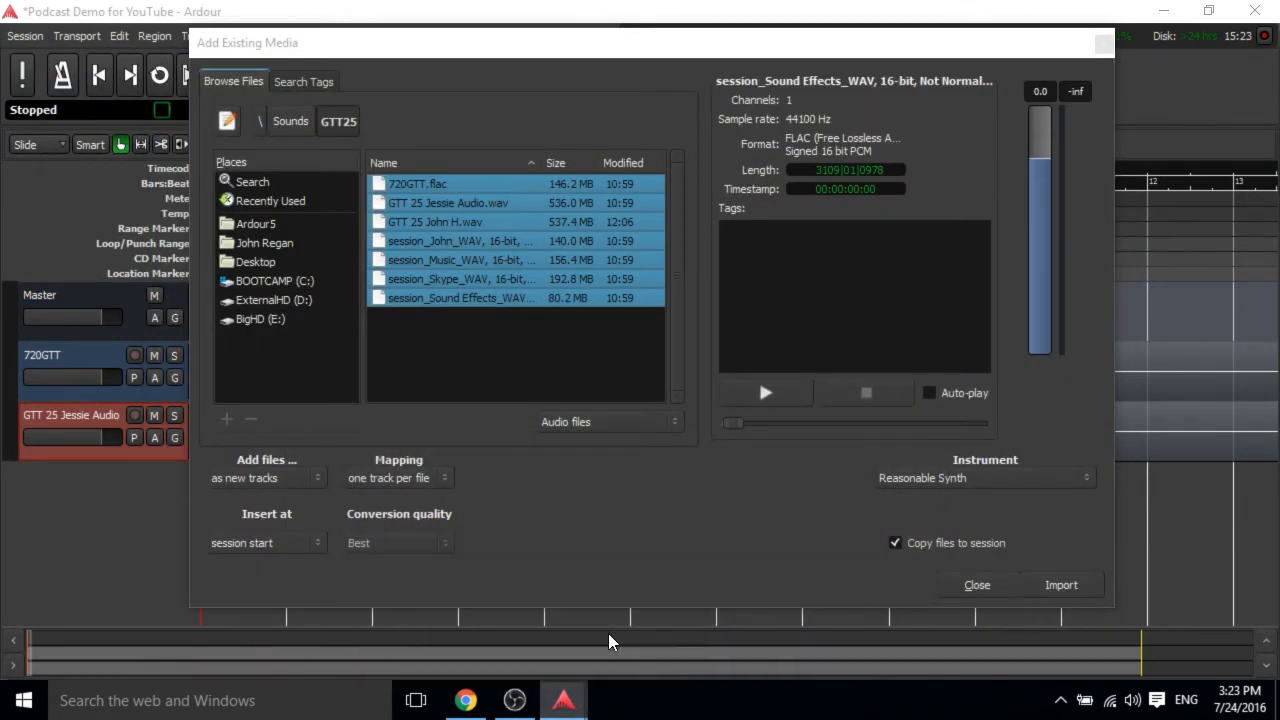
{"action": "mouse_move", "coordinate": [576, 690]}
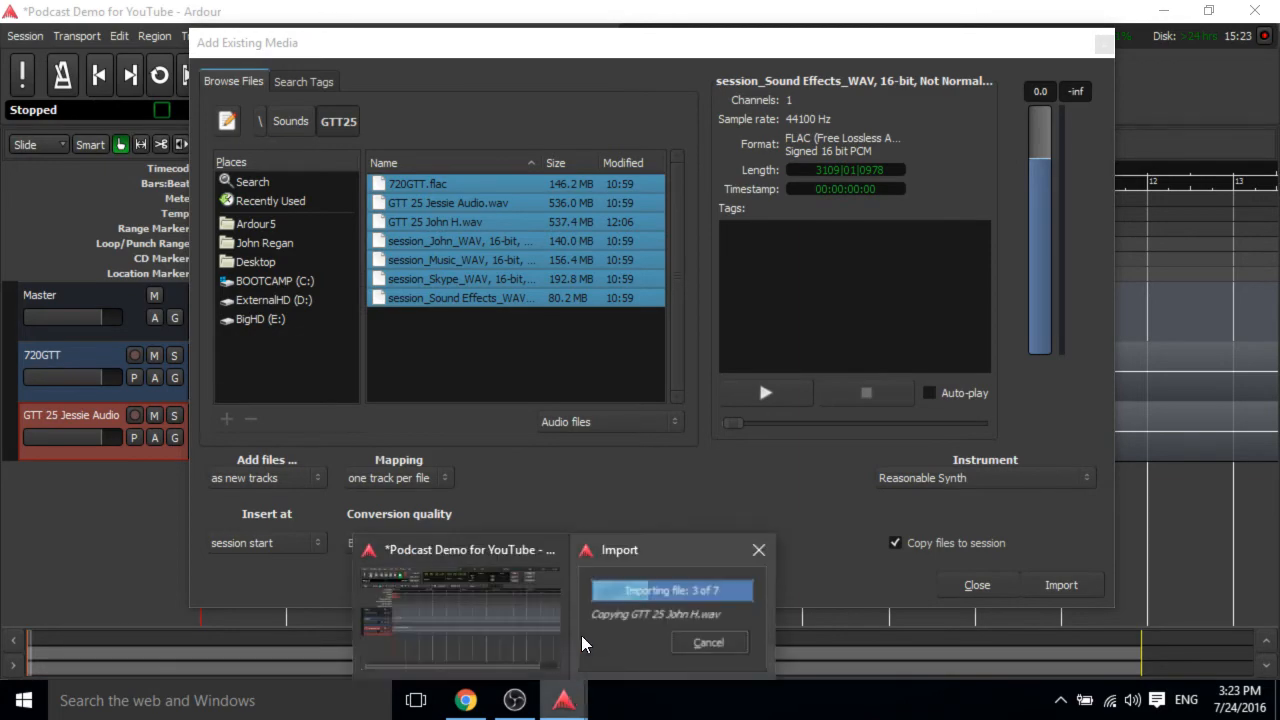
{"action": "right_click", "coordinate": [587, 624]}
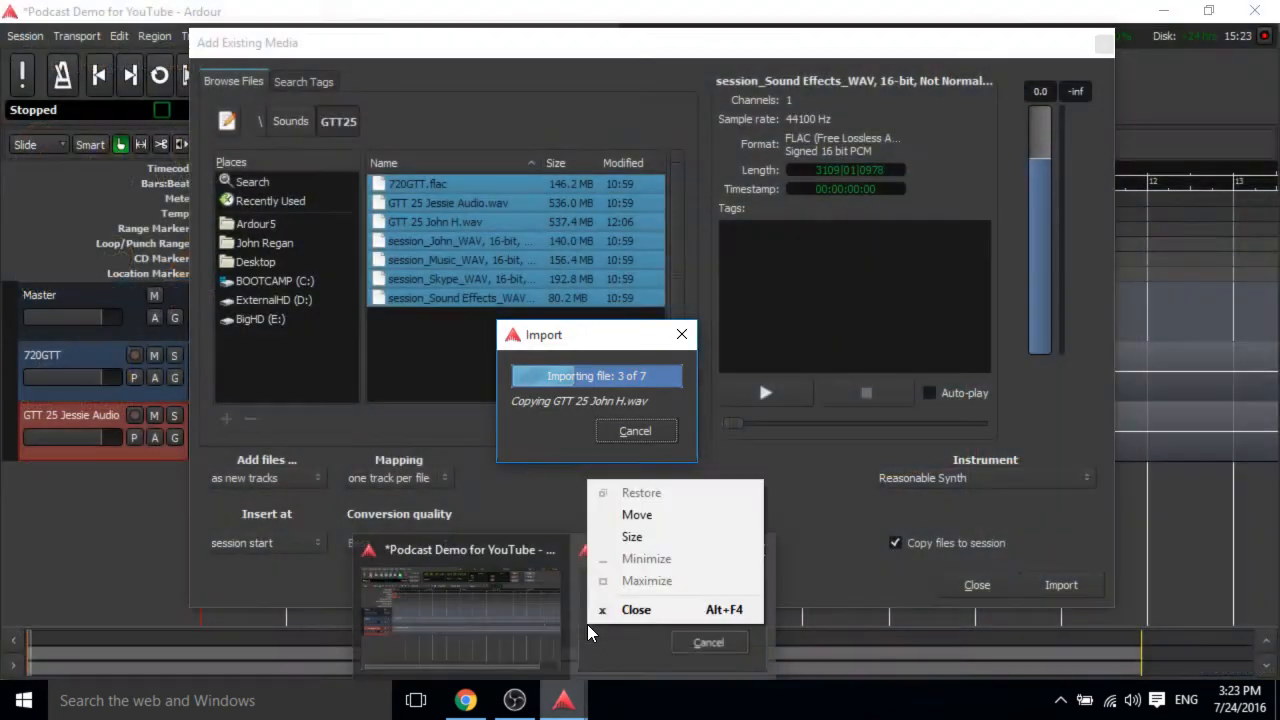
{"action": "left_click", "coordinate": [636, 514]}
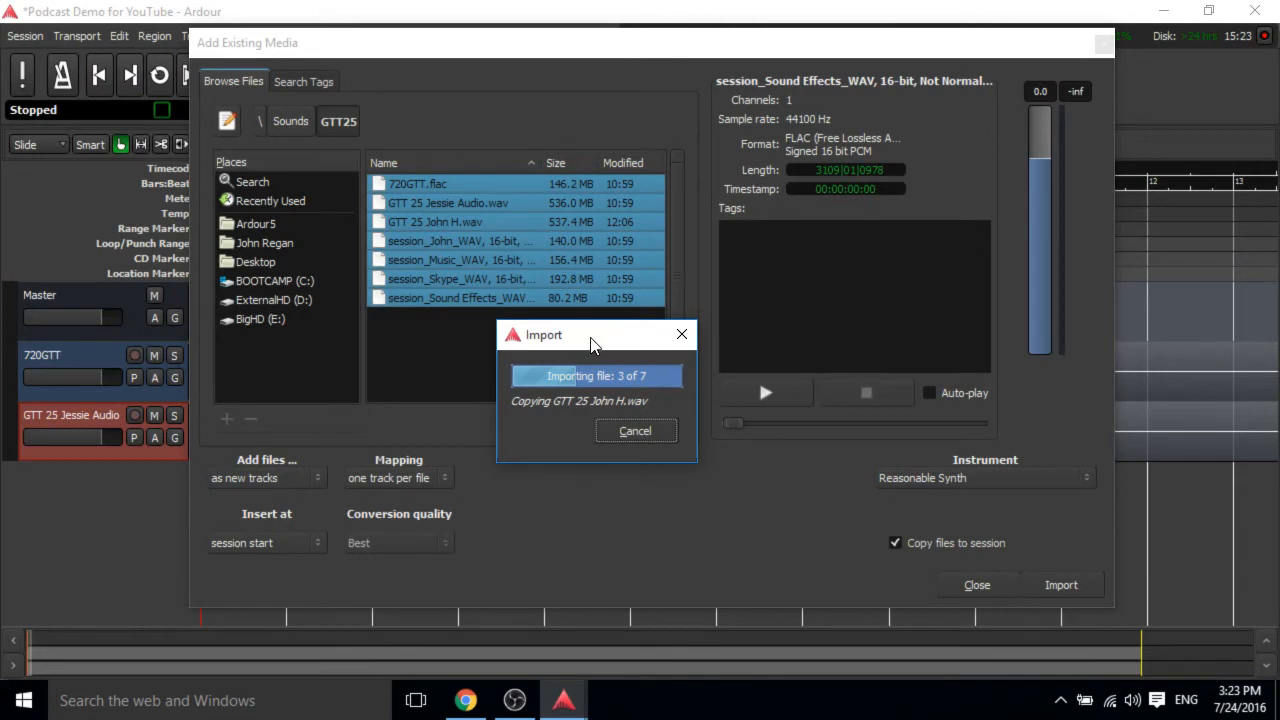
{"action": "left_click", "coordinate": [633, 352]}
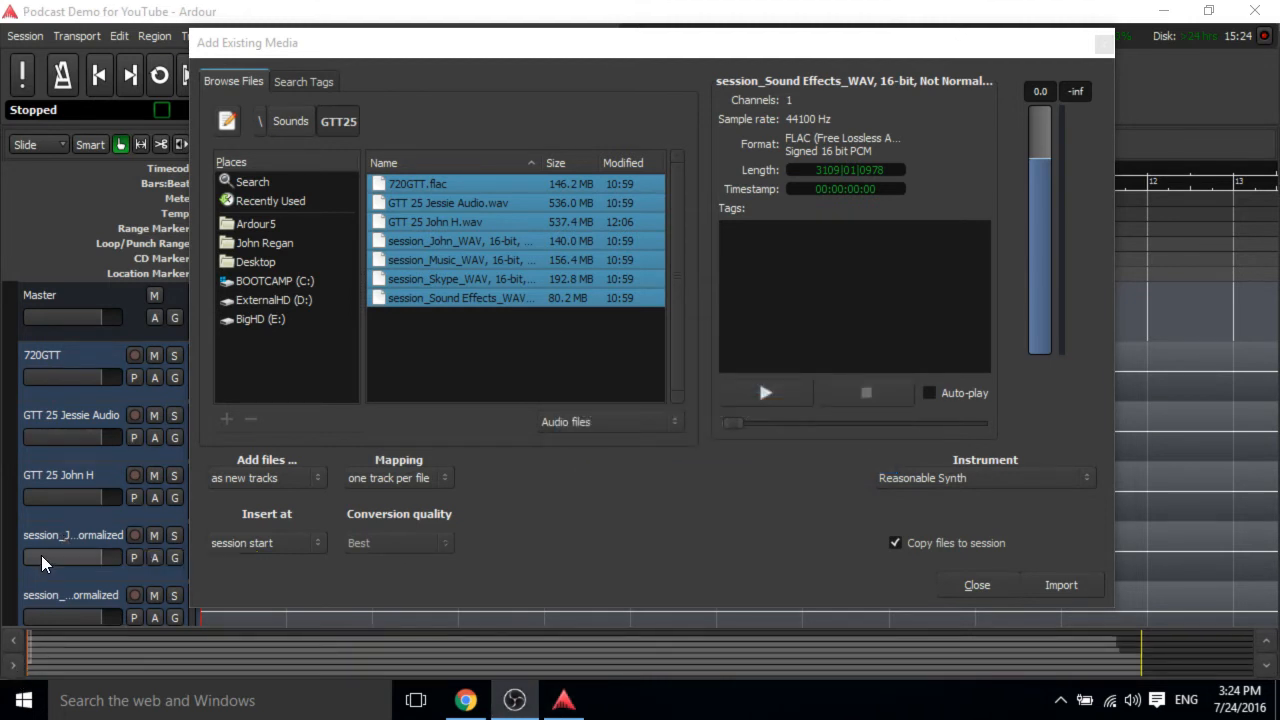
{"action": "left_click", "coordinate": [452, 47]}
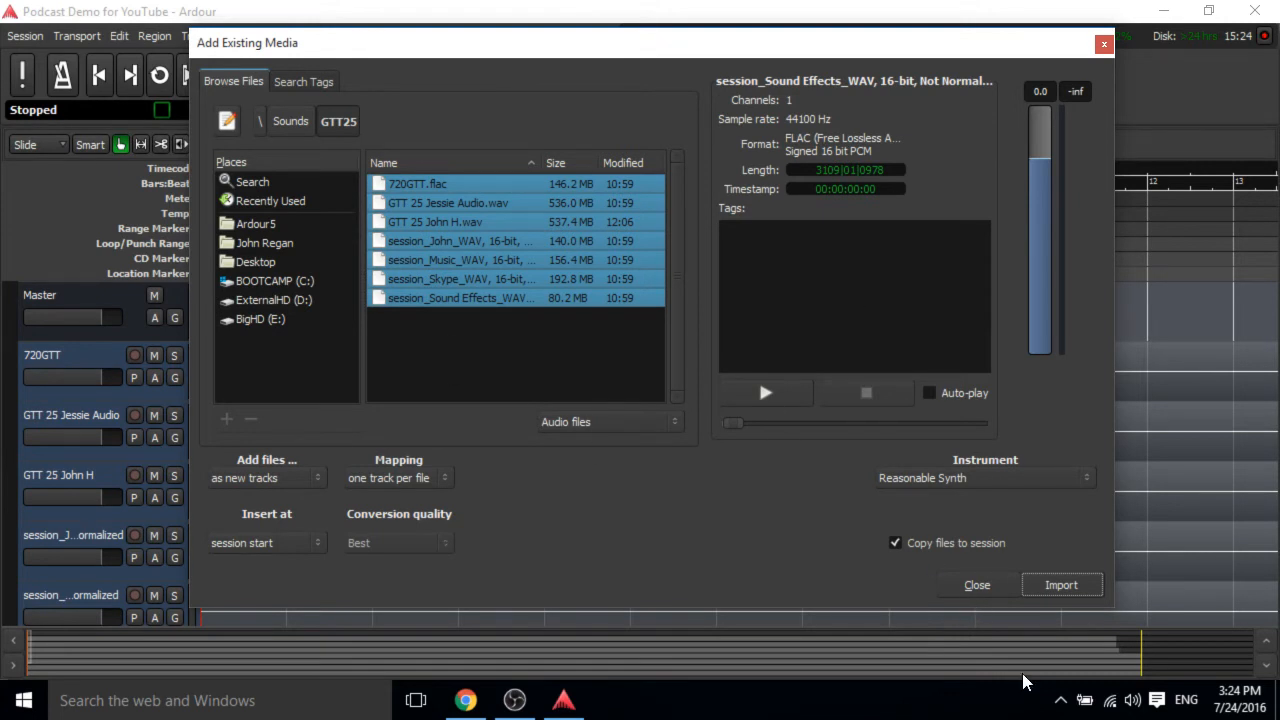
{"action": "left_click", "coordinate": [977, 586]}
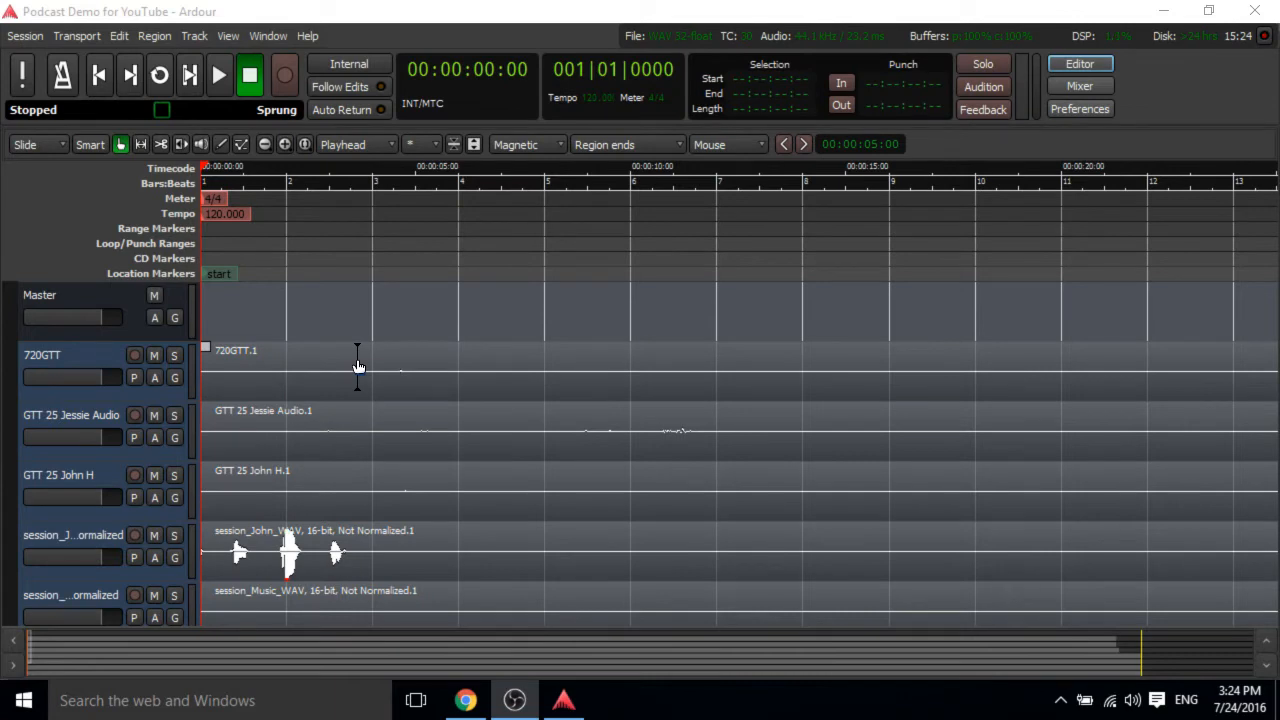
Scroll through the imported tracks to examine their audio regions.
{"action": "scroll", "coordinate": [357, 366], "scroll_direction": "down", "scroll_amount": 4}
{"action": "scroll", "coordinate": [357, 366], "scroll_direction": "up", "scroll_amount": 4}
{"action": "scroll", "coordinate": [357, 366], "scroll_direction": "down", "scroll_amount": 5}
{"action": "scroll", "coordinate": [357, 366], "scroll_direction": "up", "scroll_amount": 4}
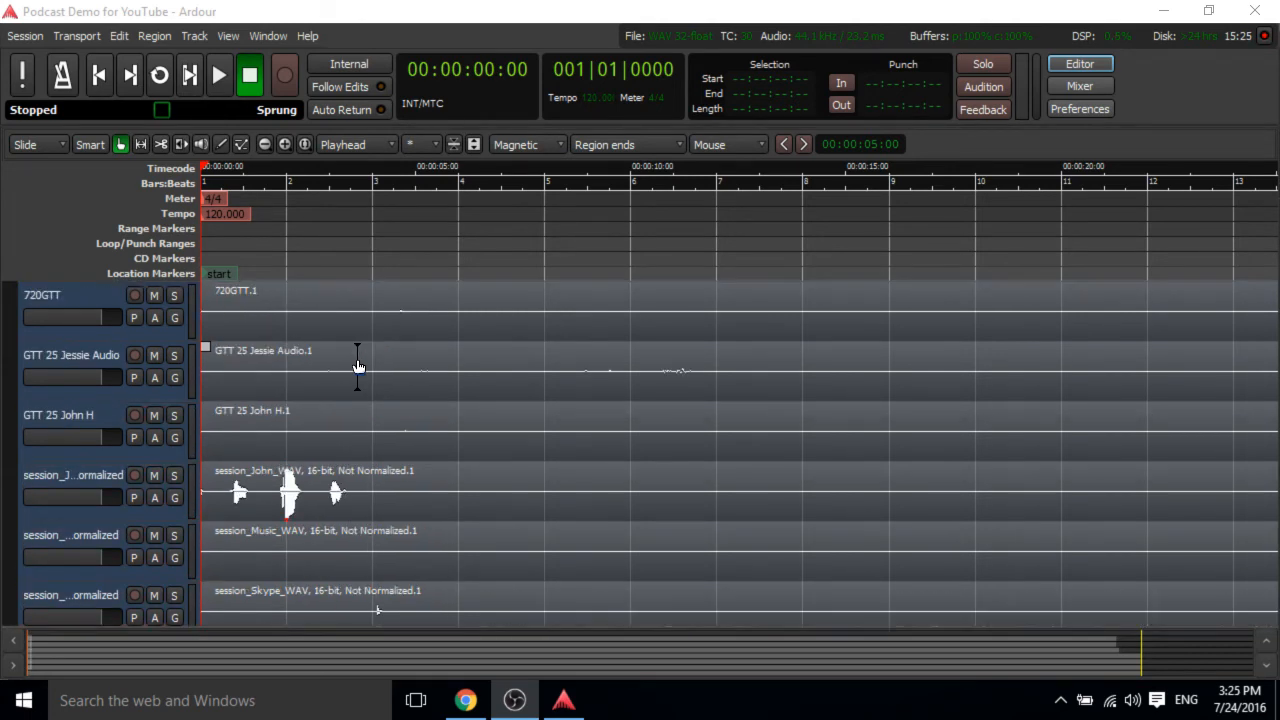
{"action": "scroll", "coordinate": [357, 366], "scroll_direction": "down", "scroll_amount": 3}
{"action": "scroll", "coordinate": [357, 366], "scroll_direction": "up", "scroll_amount": 4}
{"action": "scroll", "coordinate": [357, 366], "scroll_direction": "down", "scroll_amount": 4}
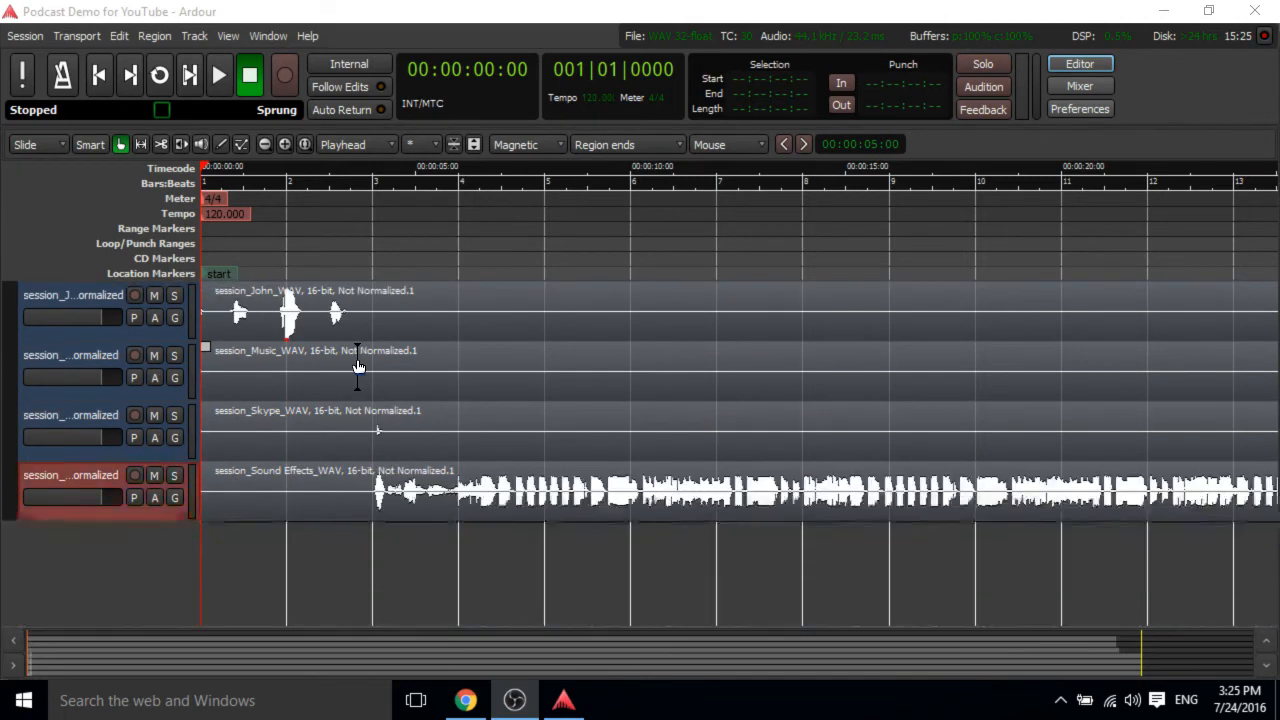
{"action": "scroll", "coordinate": [357, 366], "scroll_direction": "up", "scroll_amount": 2}
{"action": "scroll", "coordinate": [357, 366], "scroll_direction": "down", "scroll_amount": 1}
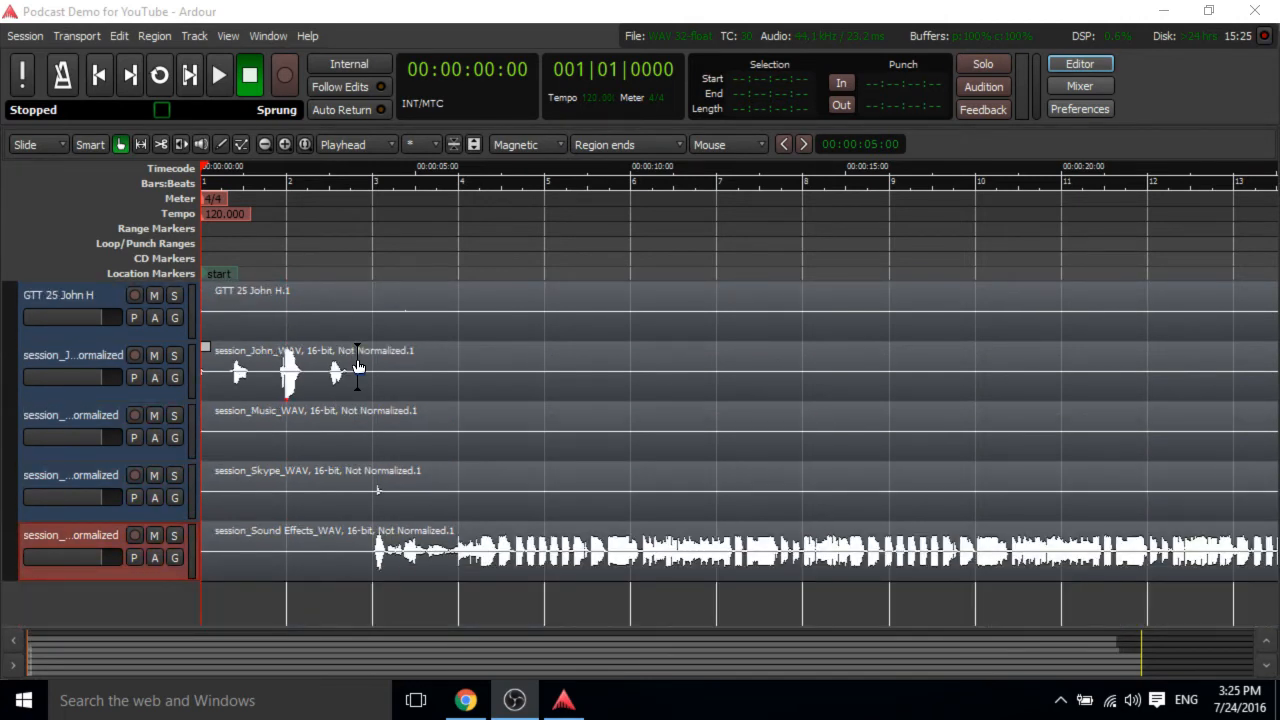
{"action": "scroll", "coordinate": [357, 366], "scroll_direction": "right", "scroll_amount": 15}
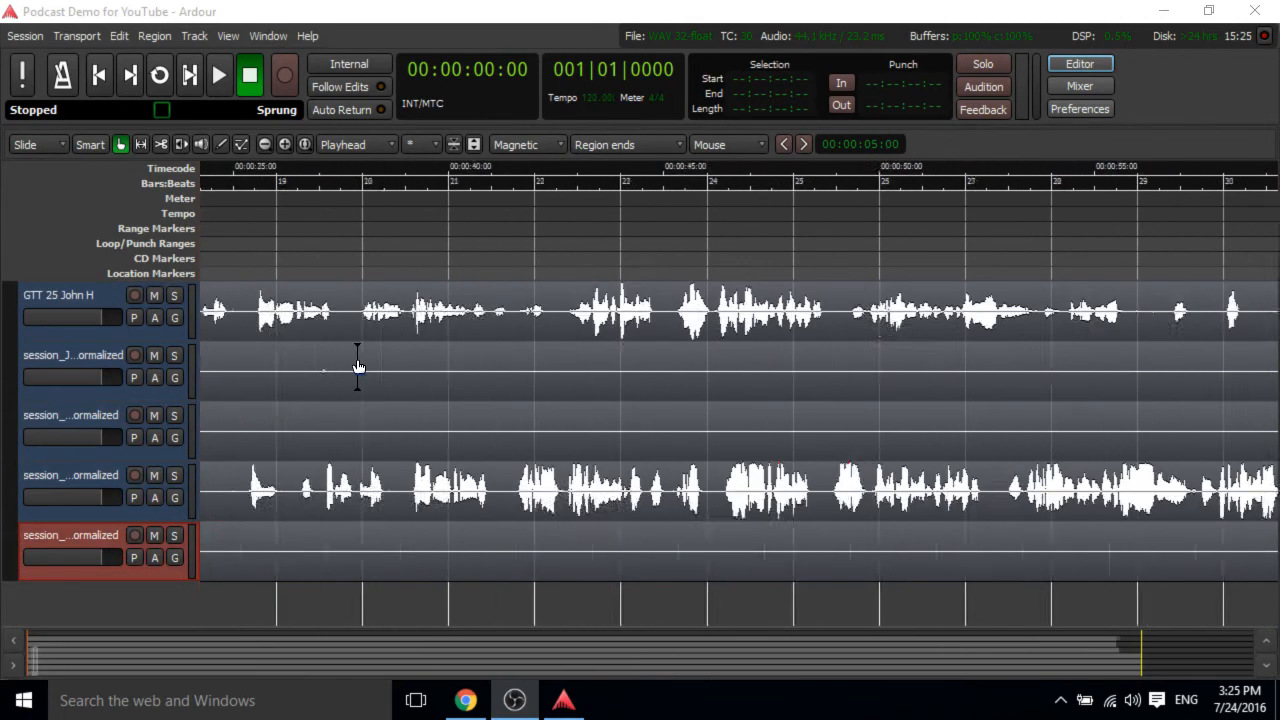
{"action": "scroll", "coordinate": [357, 366], "scroll_direction": "left", "scroll_amount": 15}
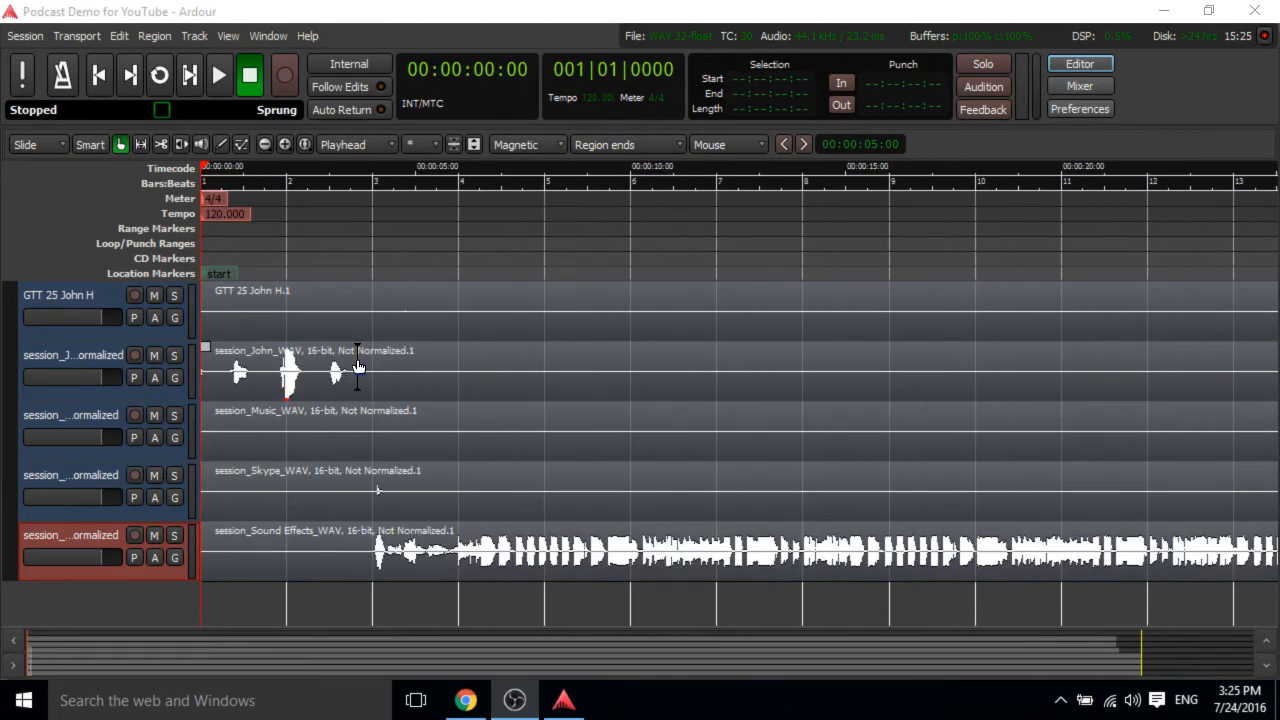
Zoom the timeline and track heights in and out to inspect the waveforms of the imported tracks.
{"action": "scroll", "coordinate": [357, 366], "scroll_direction": "down", "scroll_amount": 2}
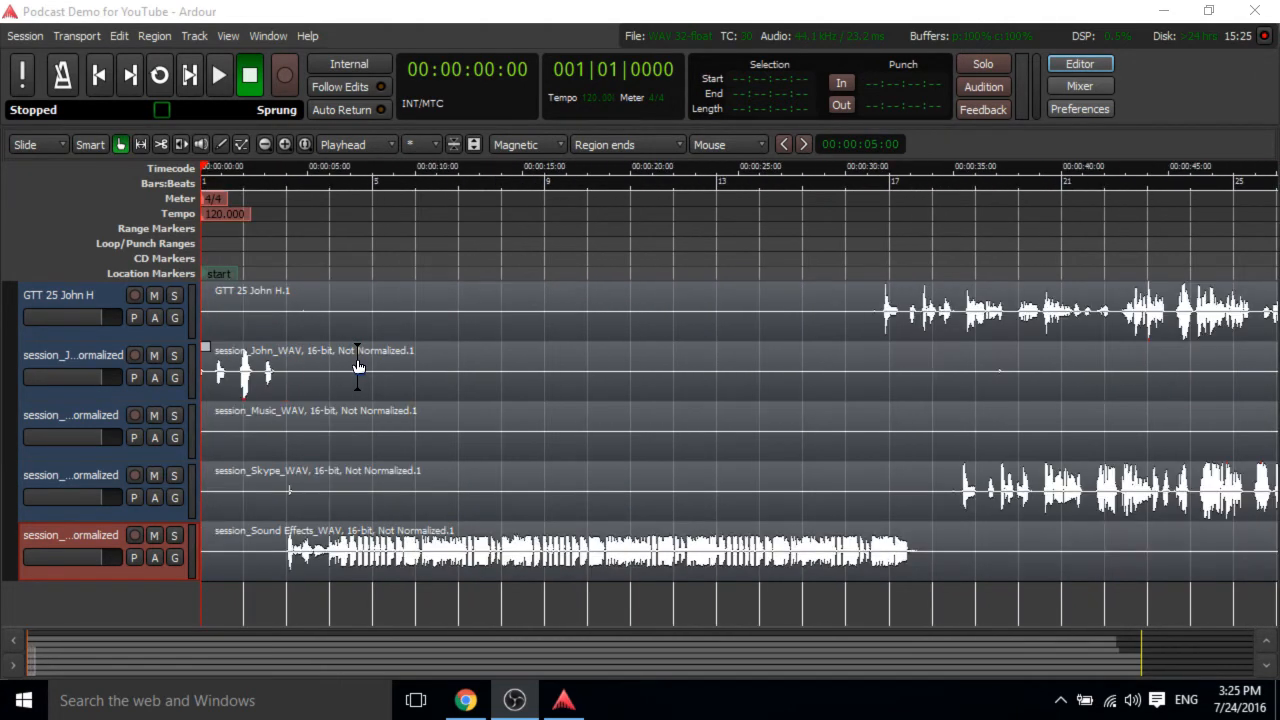
{"action": "scroll", "coordinate": [357, 366], "scroll_direction": "up", "scroll_amount": 6}
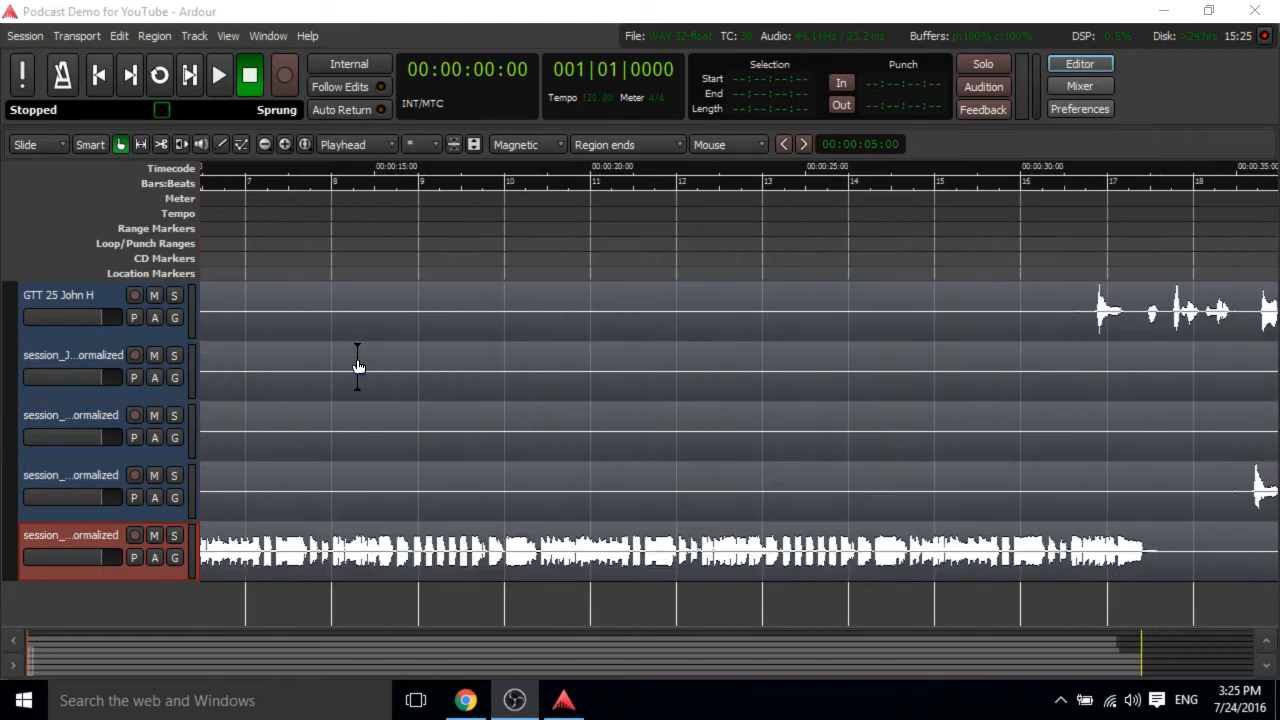
{"action": "scroll", "coordinate": [357, 366], "scroll_direction": "up", "scroll_amount": 1}
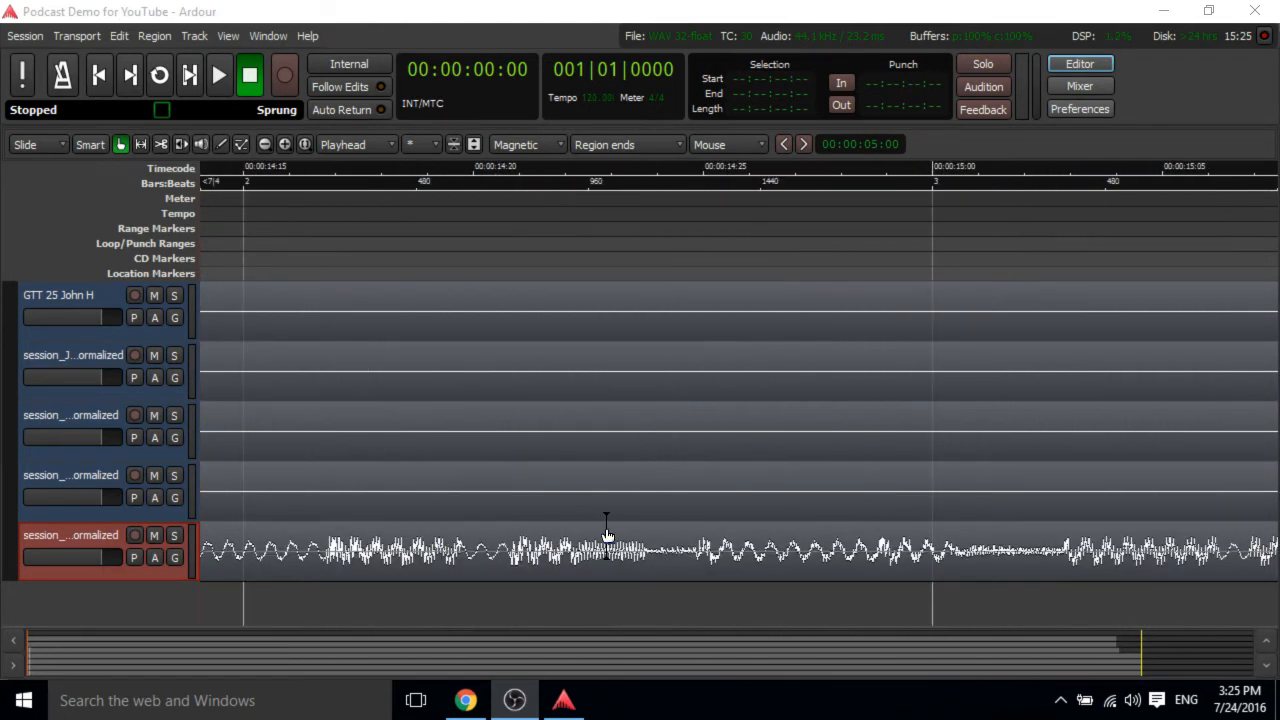
{"action": "scroll", "coordinate": [607, 537], "scroll_direction": "down", "scroll_amount": 5}
{"action": "scroll", "coordinate": [607, 537], "scroll_direction": "down", "scroll_amount": 1}
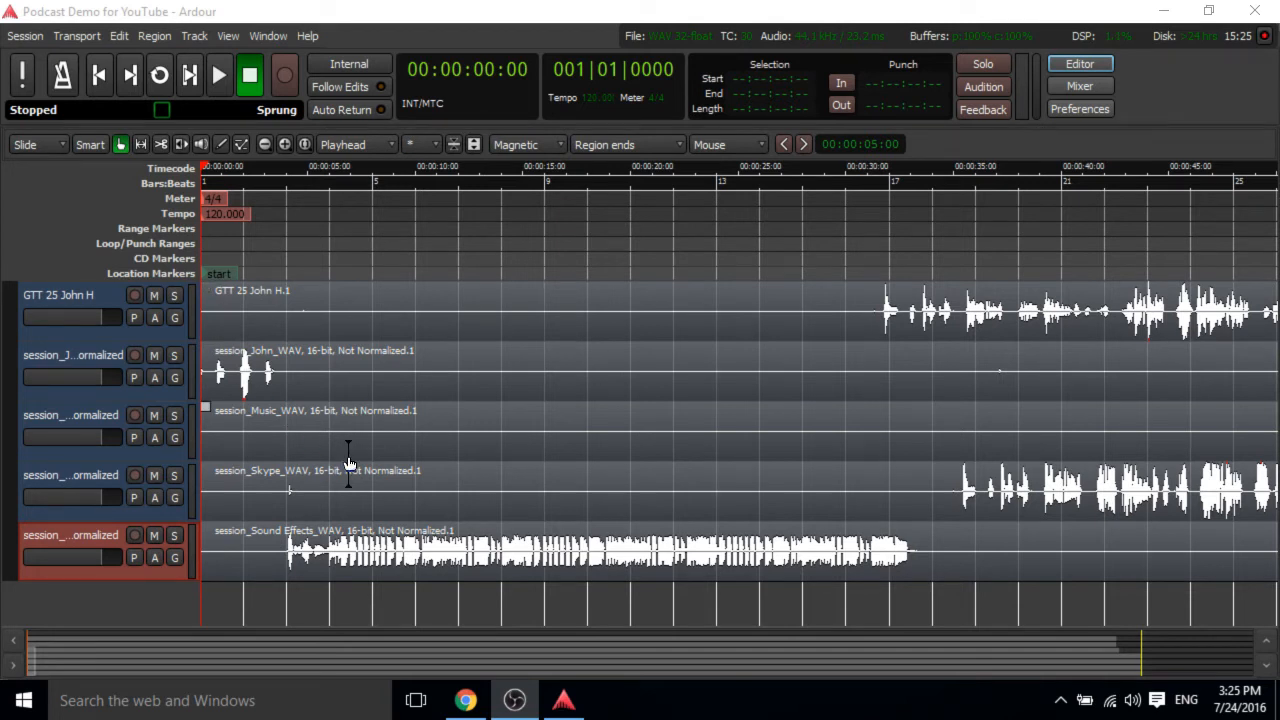
{"action": "scroll", "coordinate": [370, 487], "scroll_direction": "up", "scroll_amount": 1}
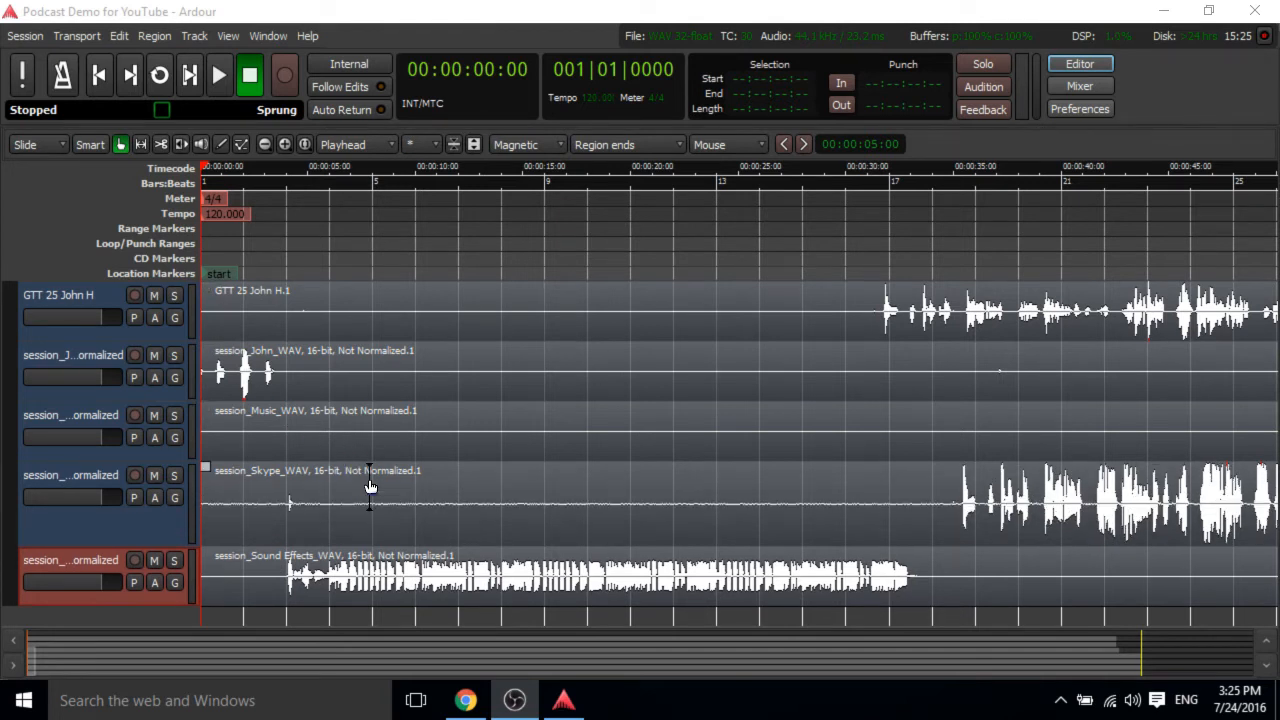
{"action": "scroll", "coordinate": [370, 487], "scroll_direction": "down", "scroll_amount": 1}
{"action": "scroll", "coordinate": [370, 487], "scroll_direction": "up", "scroll_amount": 2}
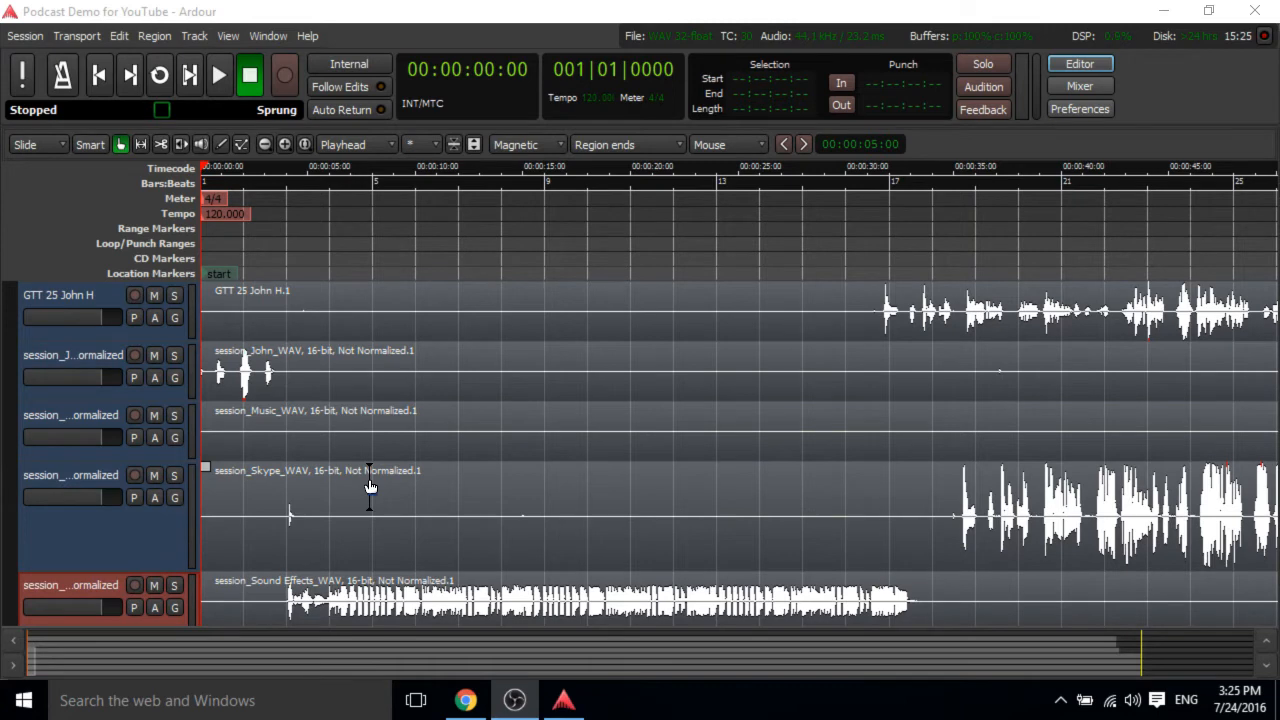
{"action": "scroll", "coordinate": [370, 487], "scroll_direction": "down", "scroll_amount": 3}
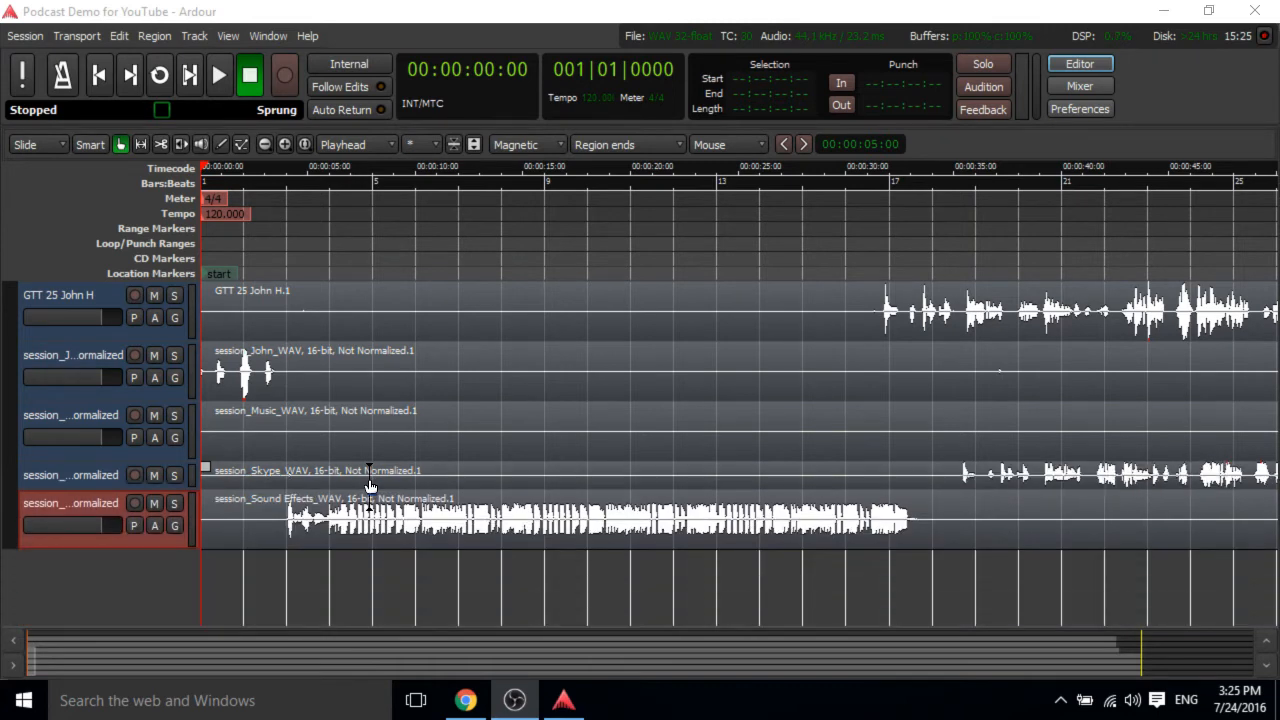
{"action": "scroll", "coordinate": [372, 482], "scroll_direction": "up", "scroll_amount": 2}
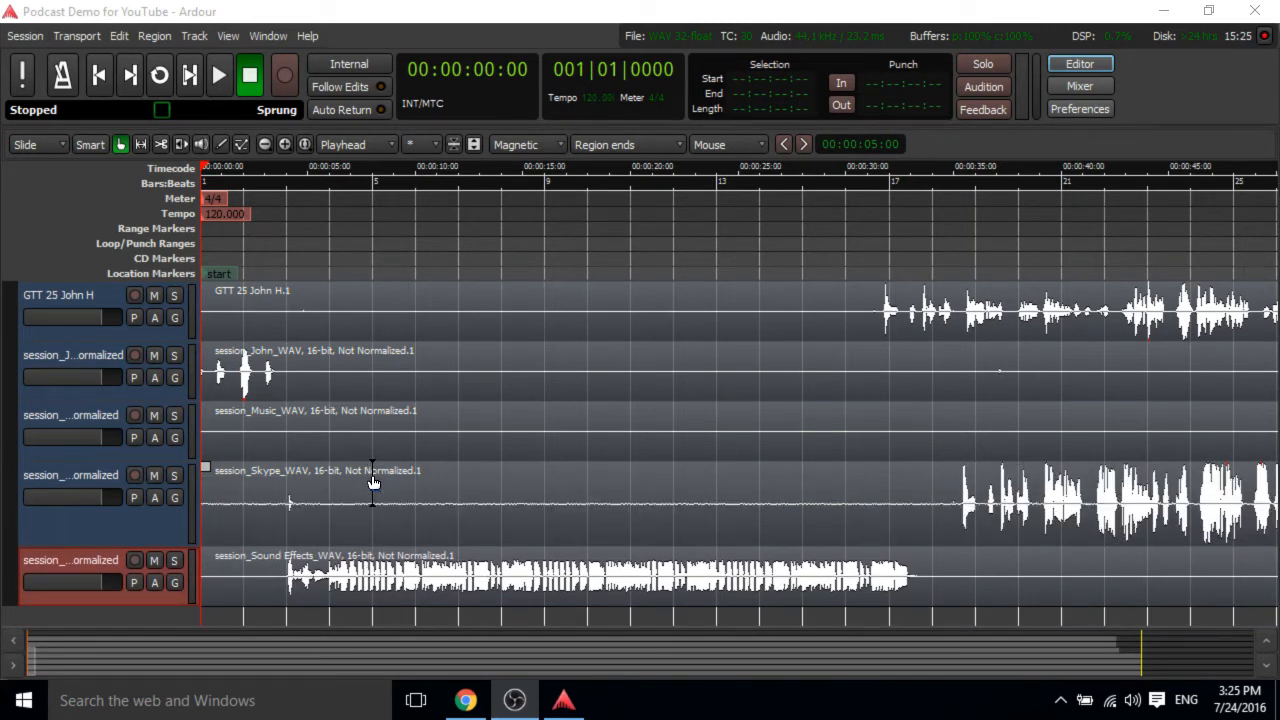
{"action": "scroll", "coordinate": [372, 482], "scroll_direction": "down", "scroll_amount": 1}
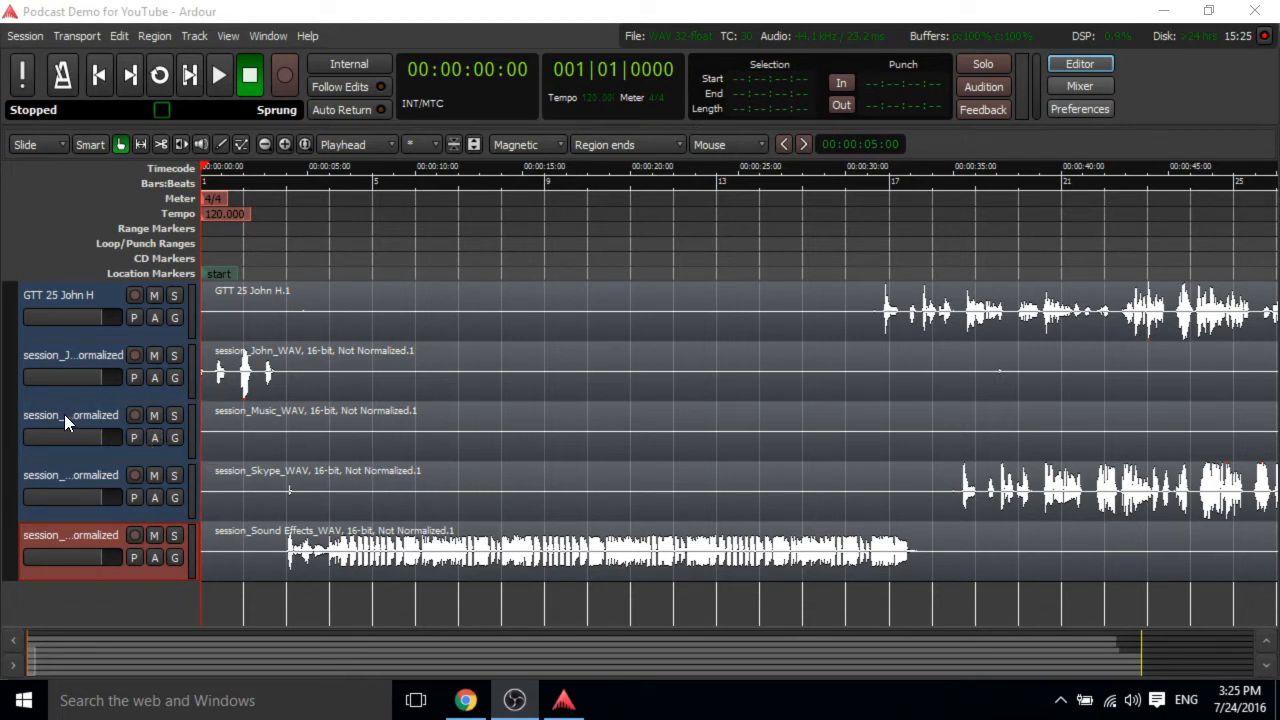
Rename the first two speaker tracks with their hosts' first names.
{"action": "scroll", "coordinate": [66, 326], "scroll_direction": "up", "scroll_amount": 3}
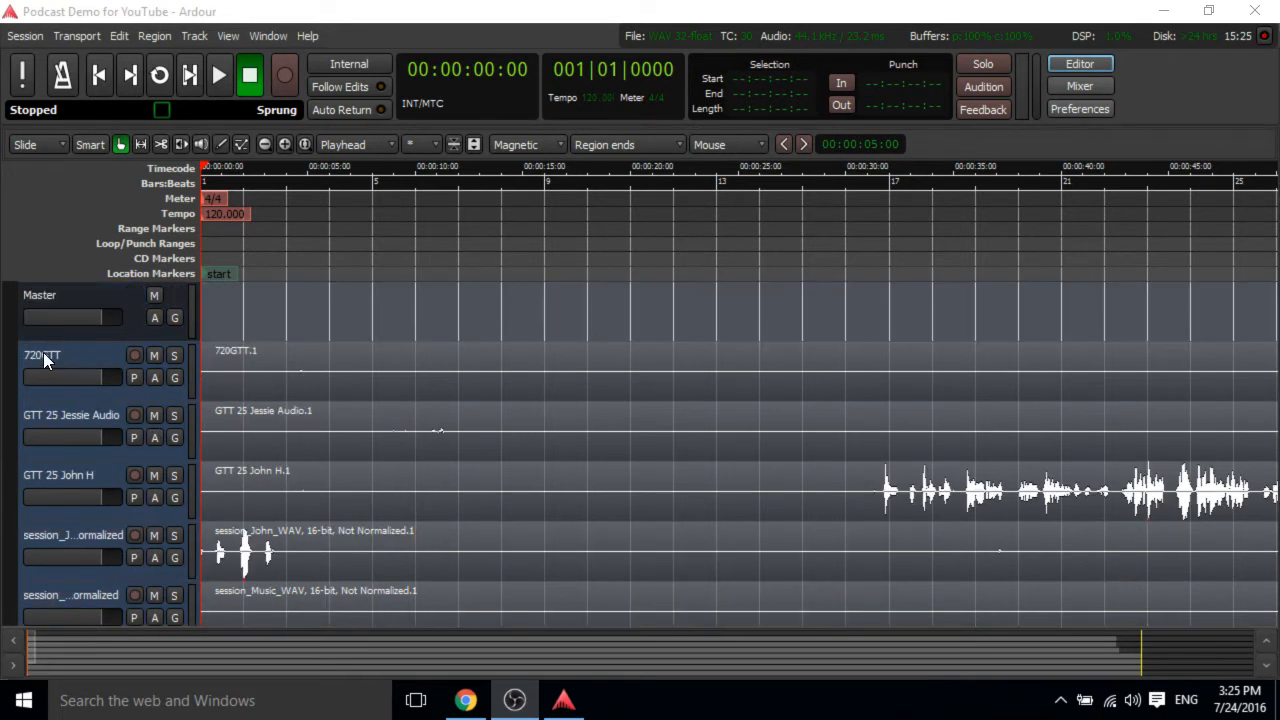
{"action": "double_click", "coordinate": [43, 356]}
{"action": "type", "text": "David"}
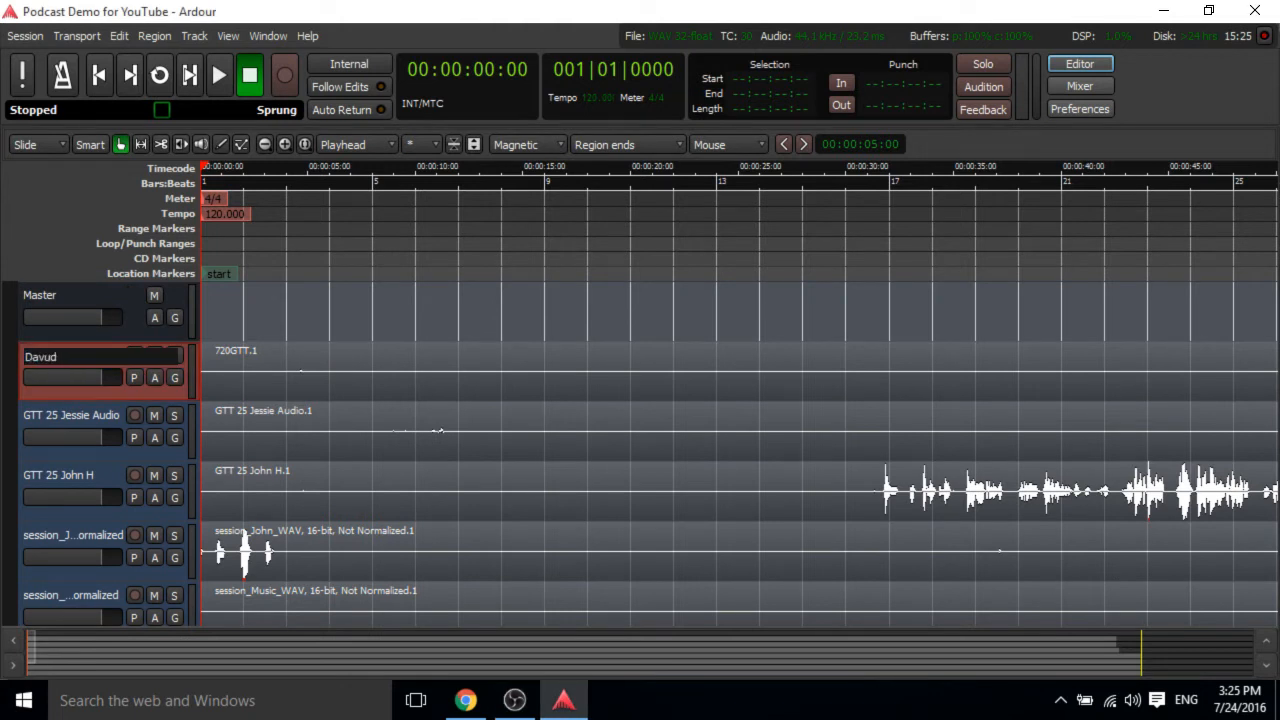
{"action": "key", "text": "Return"}
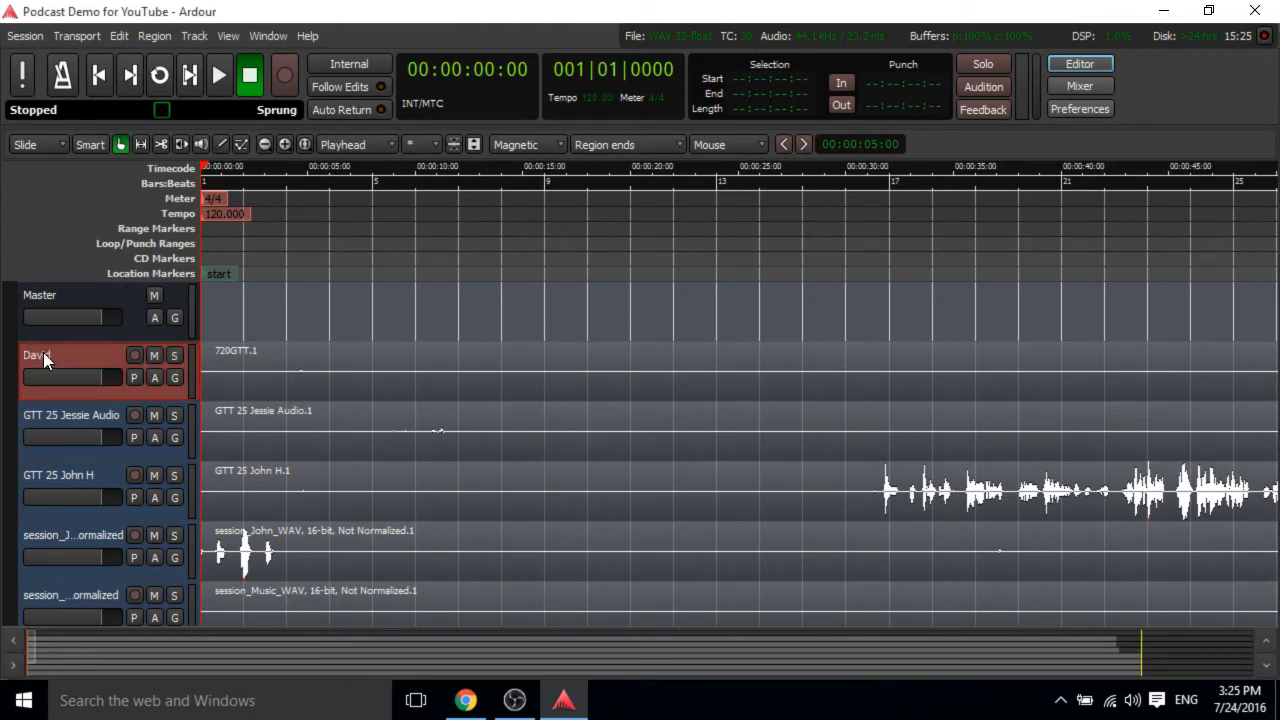
{"action": "double_click", "coordinate": [68, 413]}
{"action": "type", "text": "Jessie"}
{"action": "key", "text": "Return"}
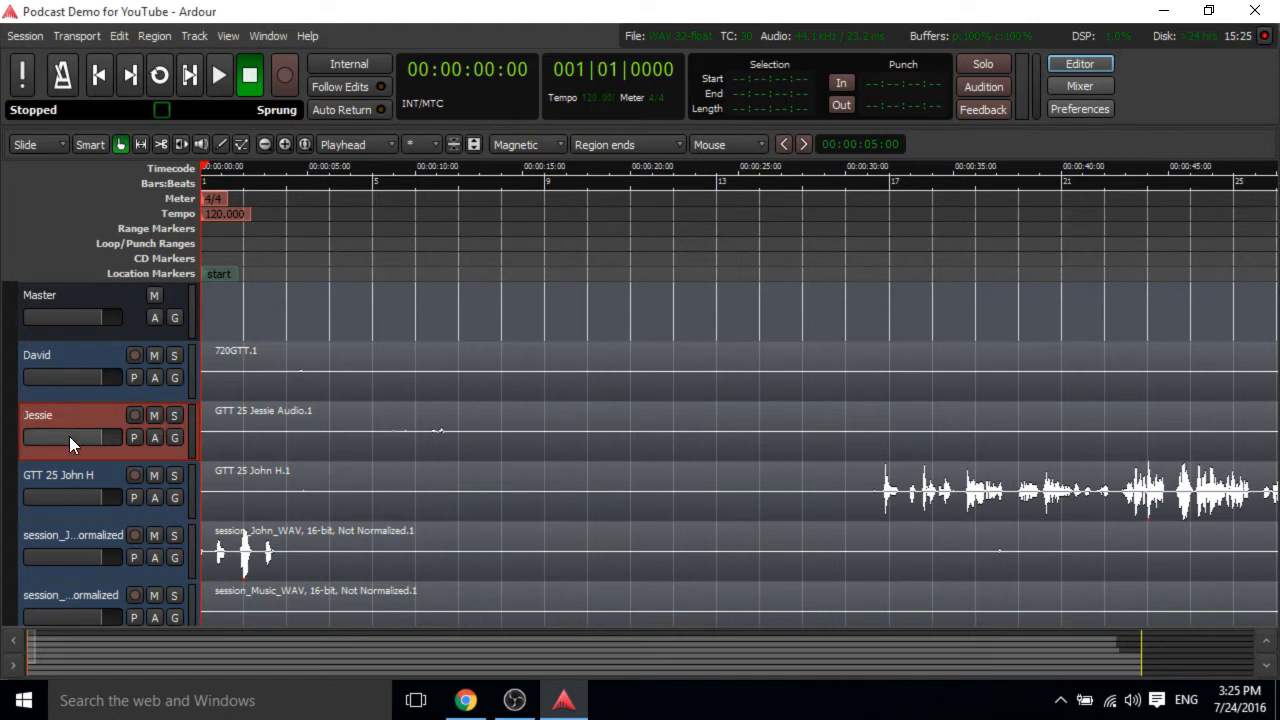
Rename the two John tracks to short speaker names, JohnH for the GTT 25 track and John for the session track.
{"action": "double_click", "coordinate": [55, 476]}
{"action": "type", "text": "JohnH"}
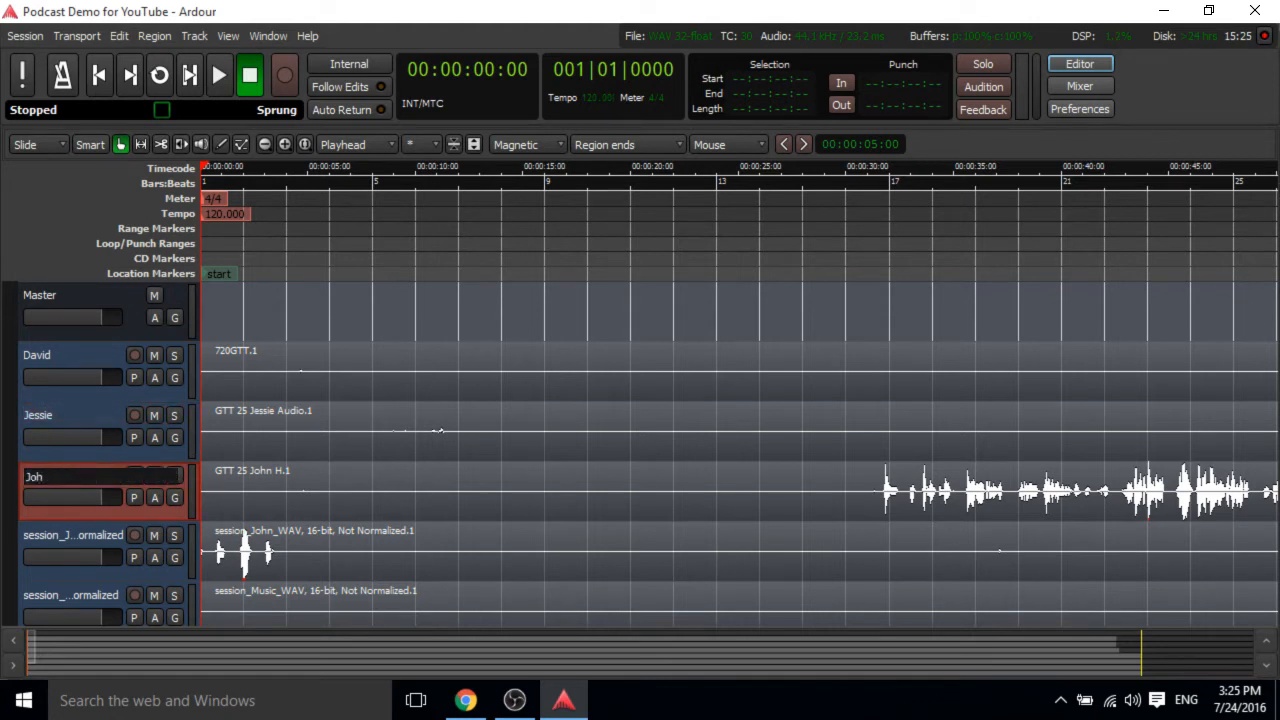
{"action": "key", "text": "Return"}
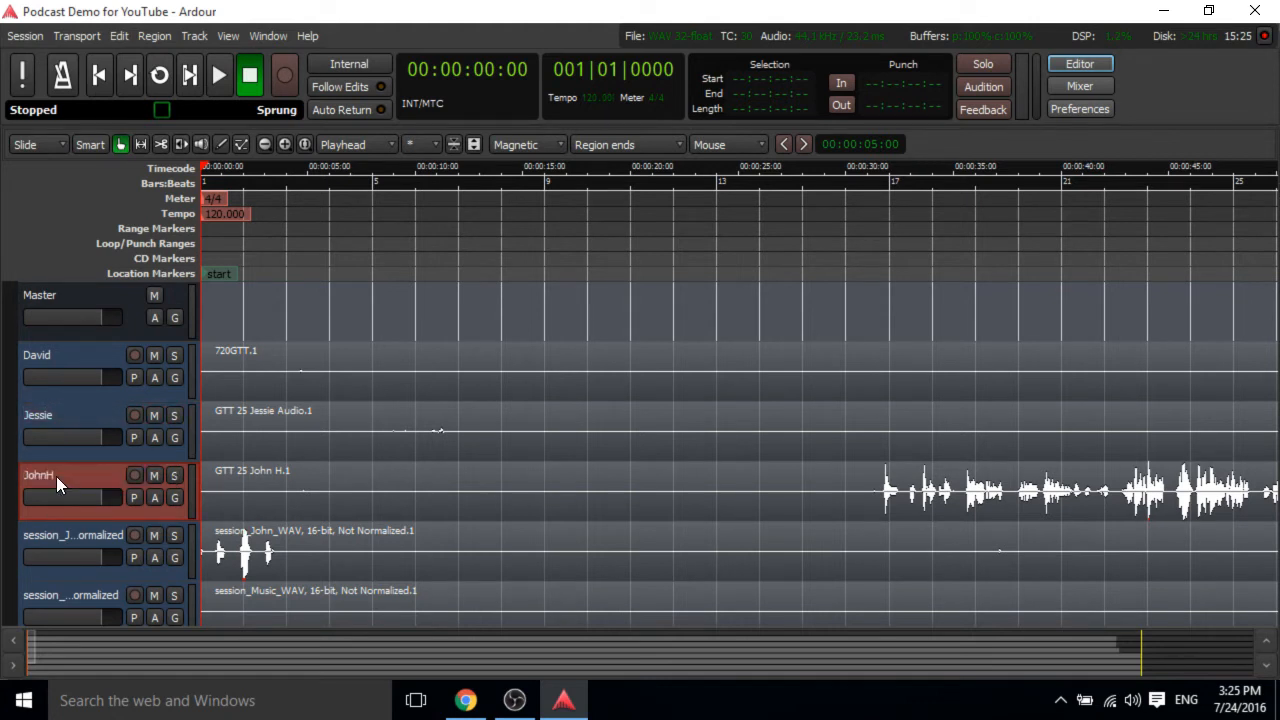
{"action": "double_click", "coordinate": [65, 535]}
{"action": "type", "text": "John"}
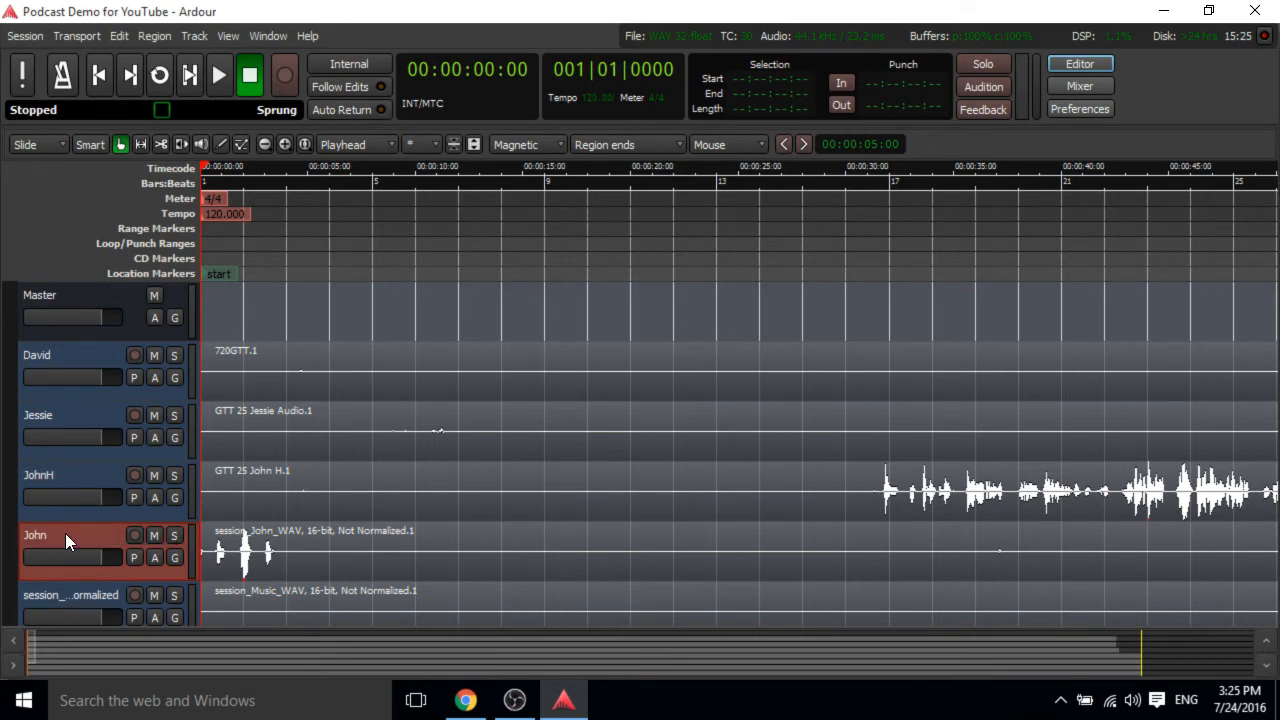
{"action": "key", "text": "Return"}
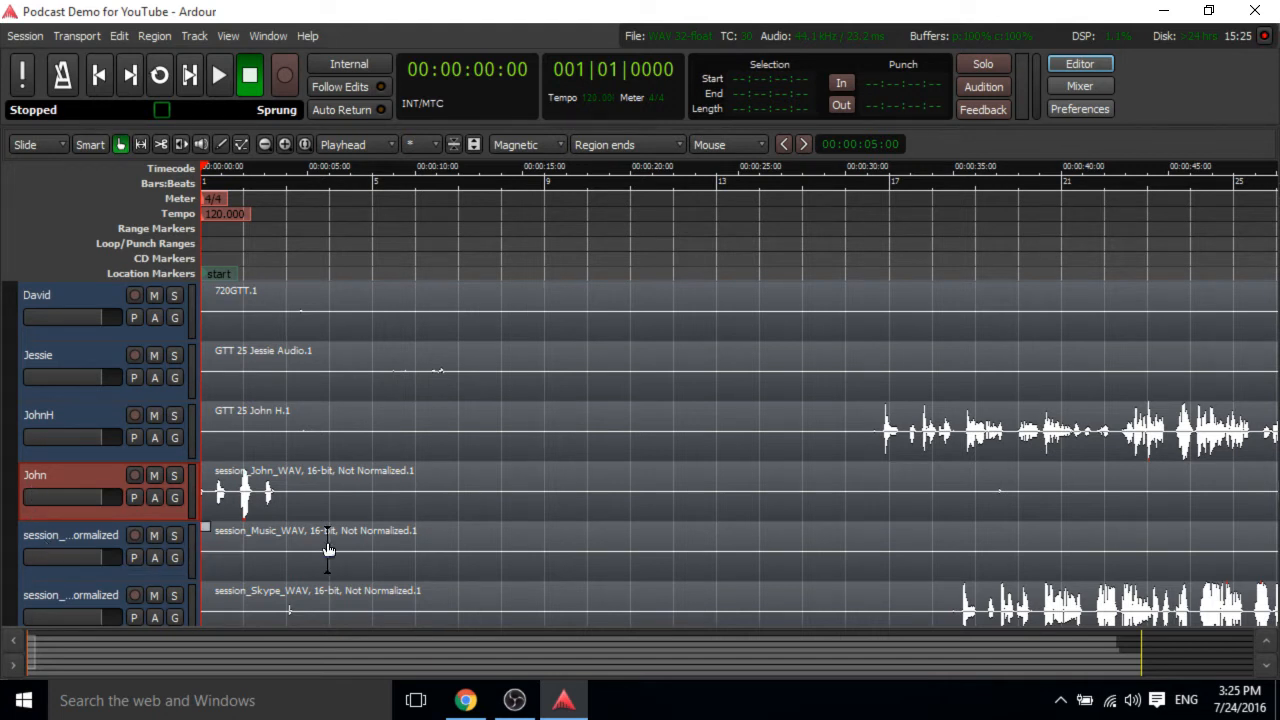
Rename the music and Skype session tracks to Music and Skype.
{"action": "left_click", "coordinate": [40, 534]}
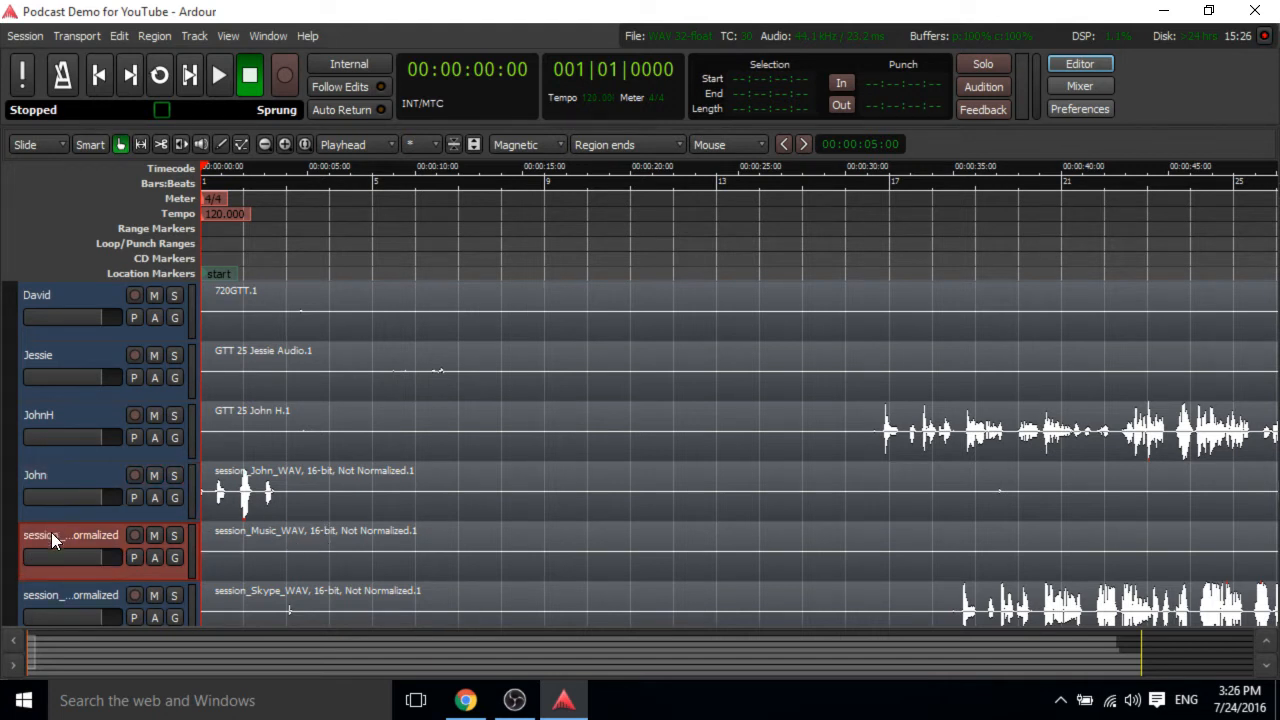
{"action": "double_click", "coordinate": [51, 532]}
{"action": "type", "text": "Music"}
{"action": "key", "text": "Return"}
{"action": "scroll", "coordinate": [194, 496], "scroll_direction": "down", "scroll_amount": 1}
{"action": "left_click", "coordinate": [46, 528]}
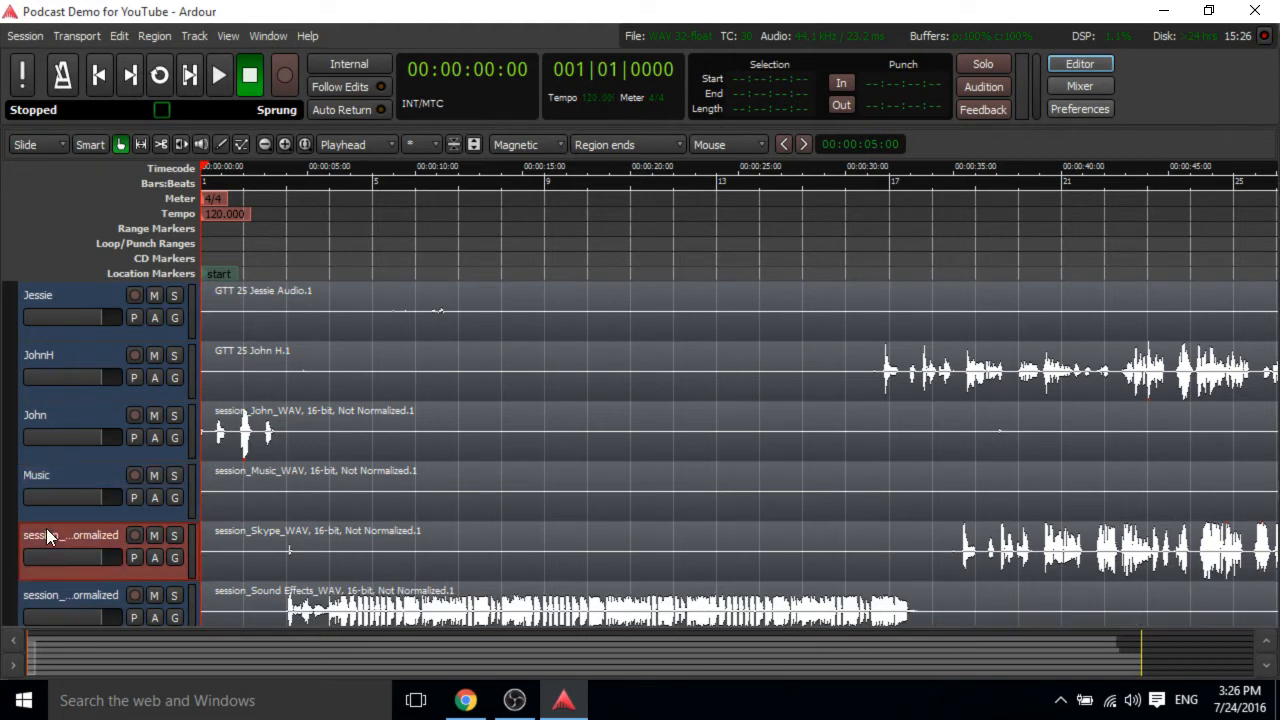
{"action": "double_click", "coordinate": [47, 532]}
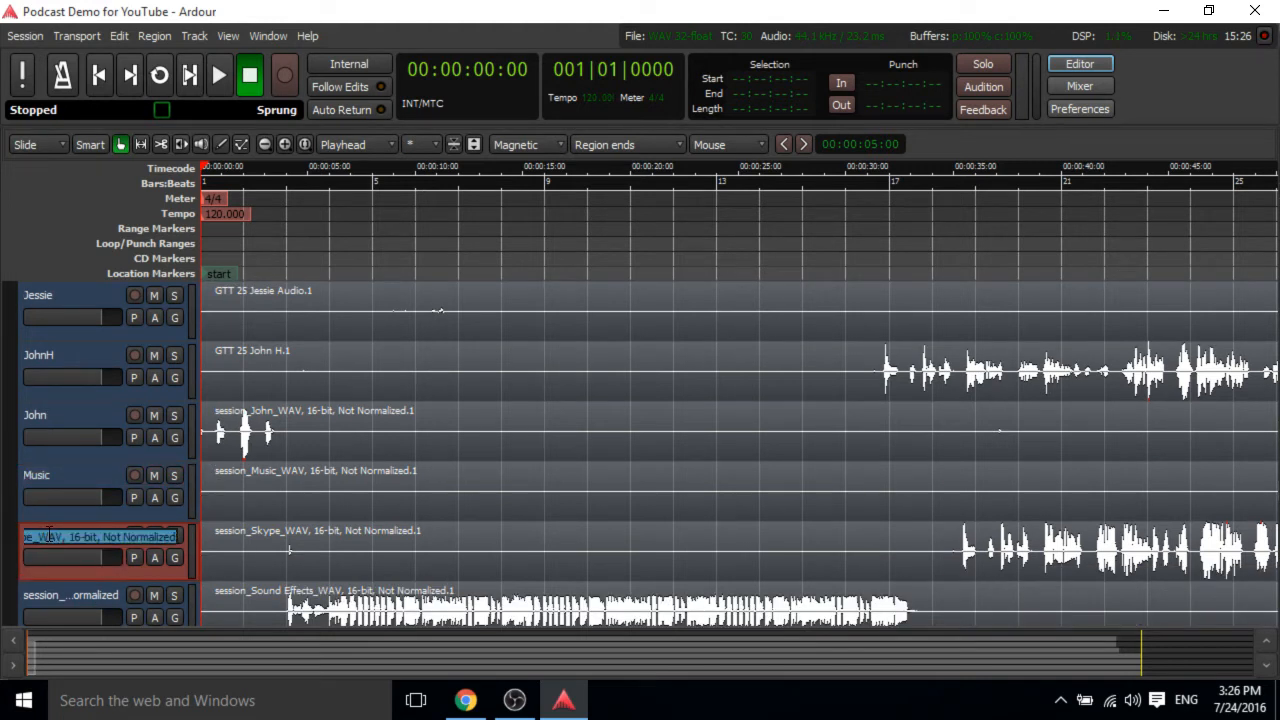
{"action": "type", "text": "Skype"}
{"action": "key", "text": "Return"}
Rename the sound effects track to SoundFX.
{"action": "scroll", "coordinate": [47, 540], "scroll_direction": "down", "scroll_amount": 1}
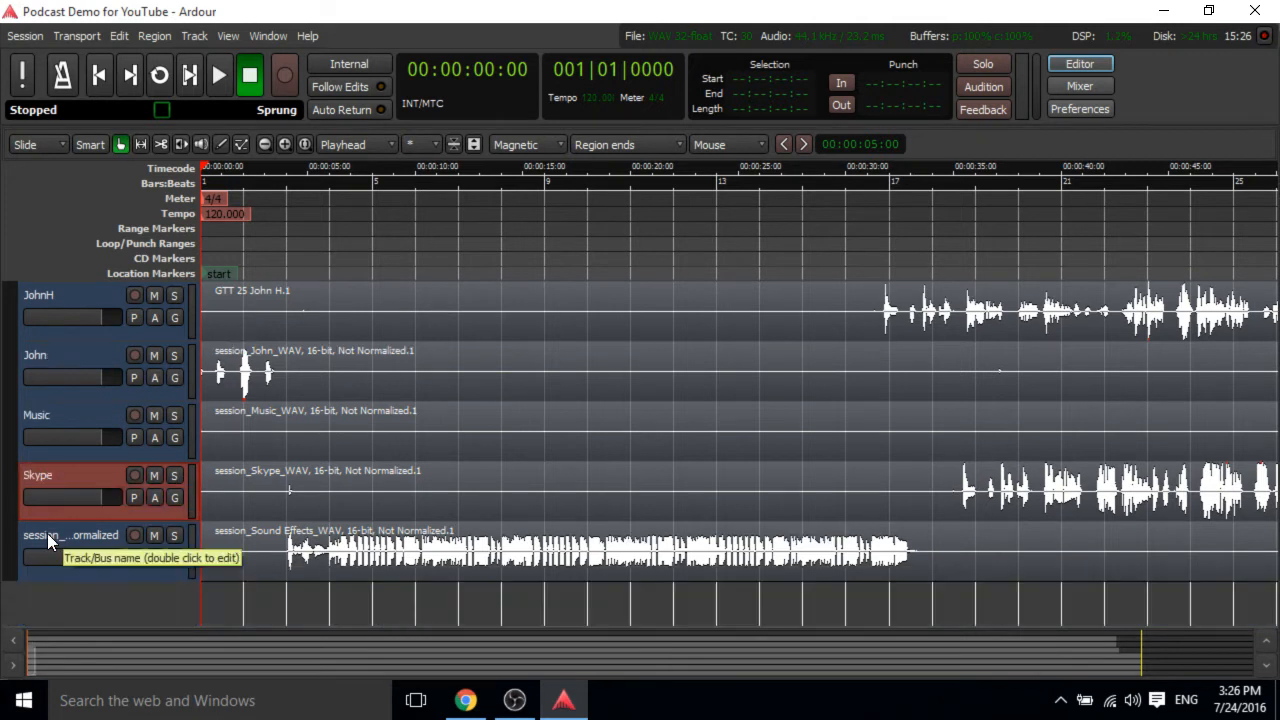
{"action": "double_click", "coordinate": [47, 533]}
{"action": "type", "text": "Soun"}
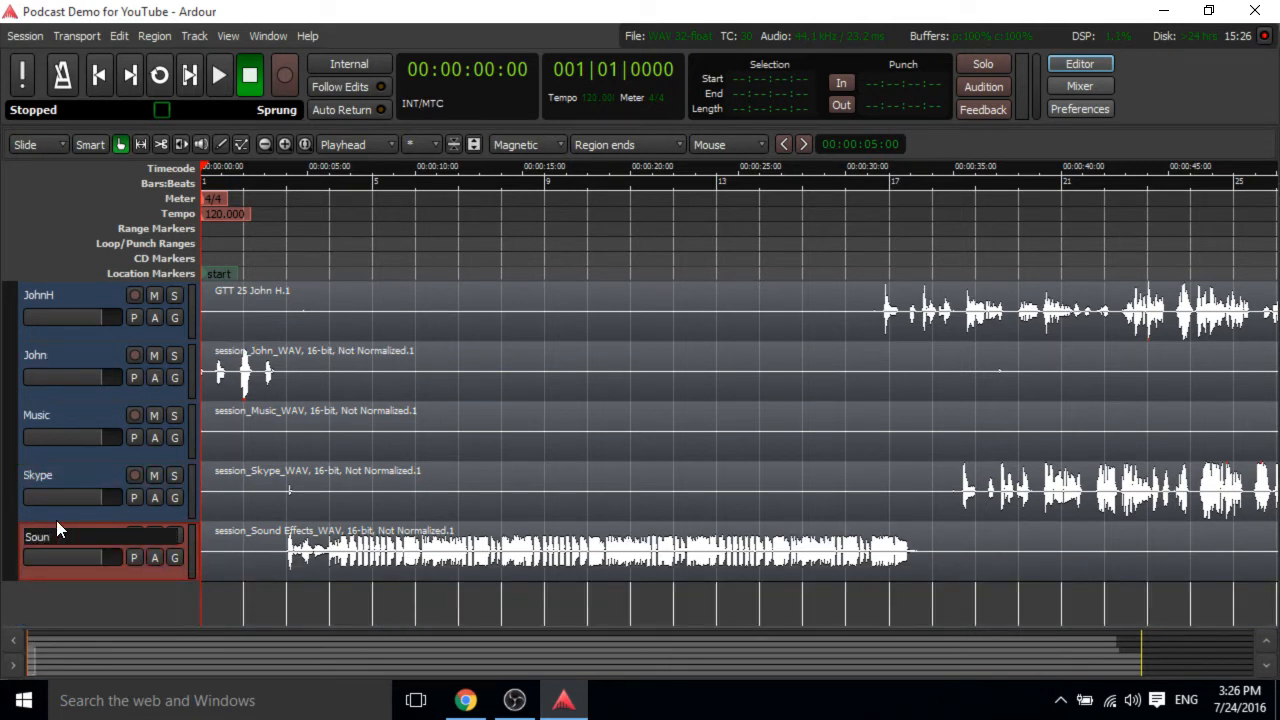
{"action": "type", "text": "dFX"}
{"action": "key", "text": "Return"}
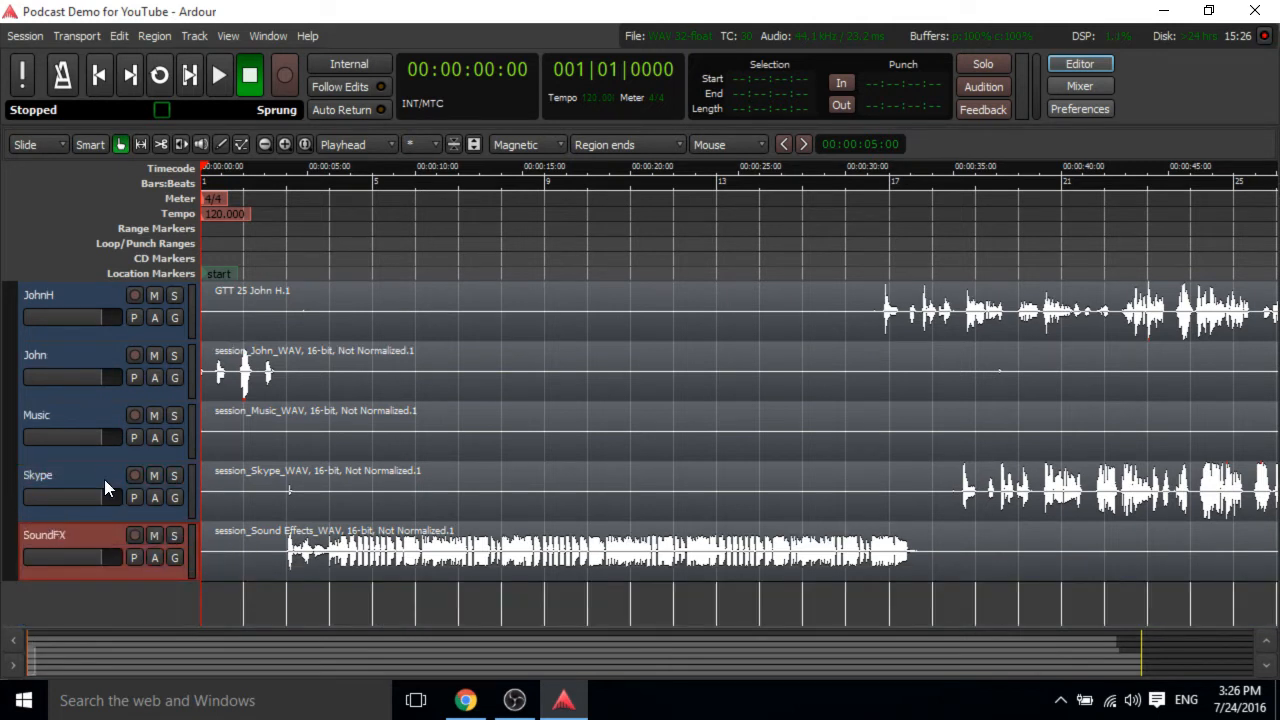
Scroll through the renamed tracks and briefly play back the session from the start.
{"action": "scroll", "coordinate": [104, 479], "scroll_direction": "up", "scroll_amount": 3}
{"action": "scroll", "coordinate": [104, 479], "scroll_direction": "down", "scroll_amount": 2}
{"action": "scroll", "coordinate": [104, 479], "scroll_direction": "up", "scroll_amount": 2}
{"action": "scroll", "coordinate": [85, 435], "scroll_direction": "down", "scroll_amount": 1}
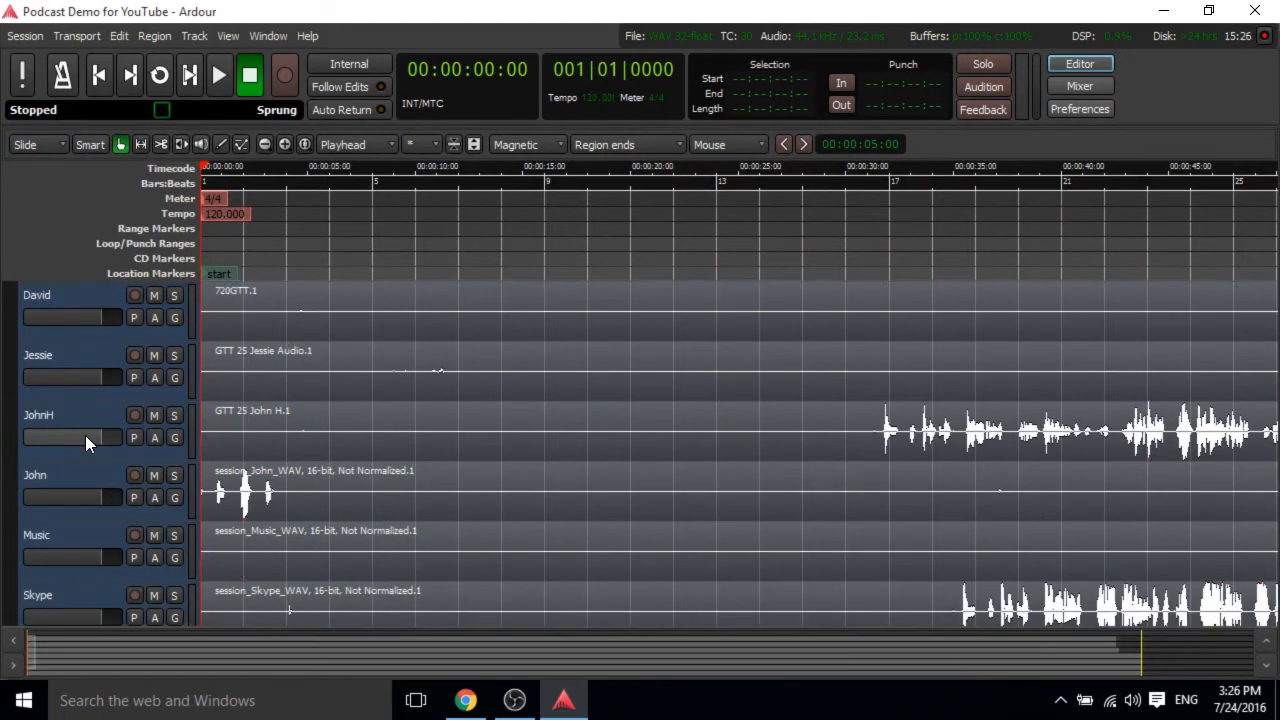
{"action": "scroll", "coordinate": [85, 435], "scroll_direction": "up", "scroll_amount": 1}
{"action": "scroll", "coordinate": [85, 435], "scroll_direction": "down", "scroll_amount": 2}
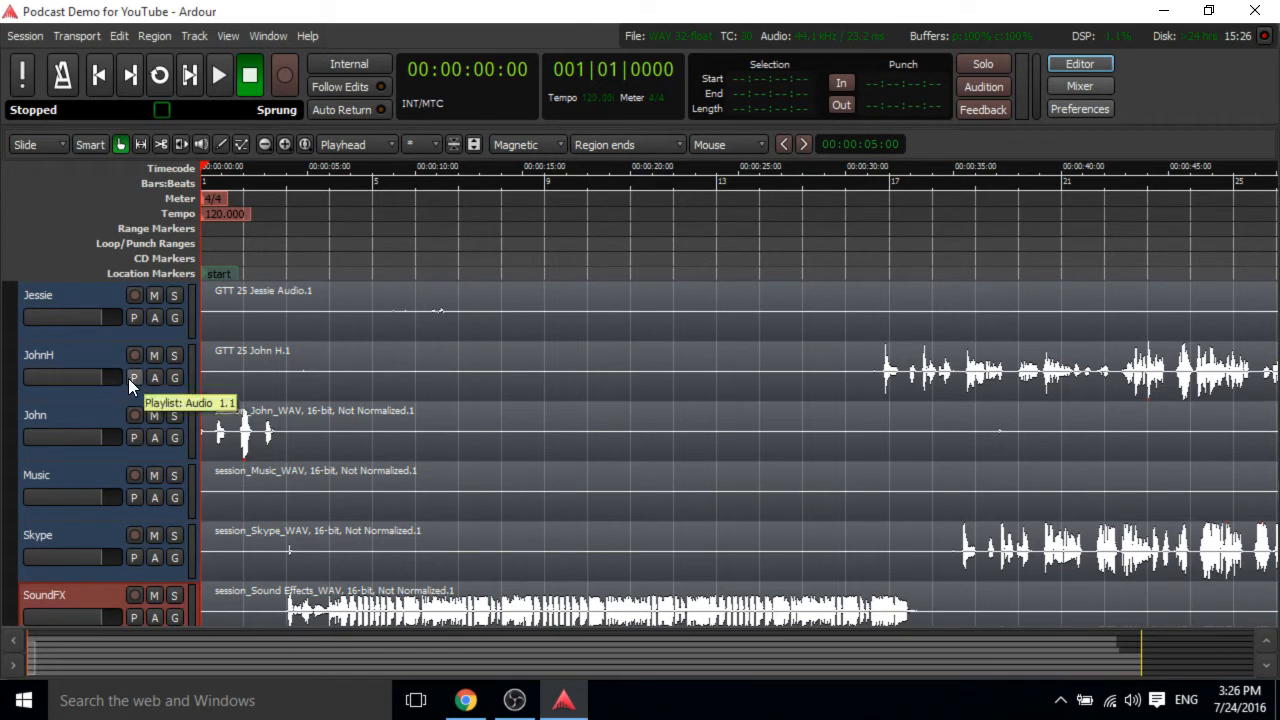
{"action": "key", "text": "space"}
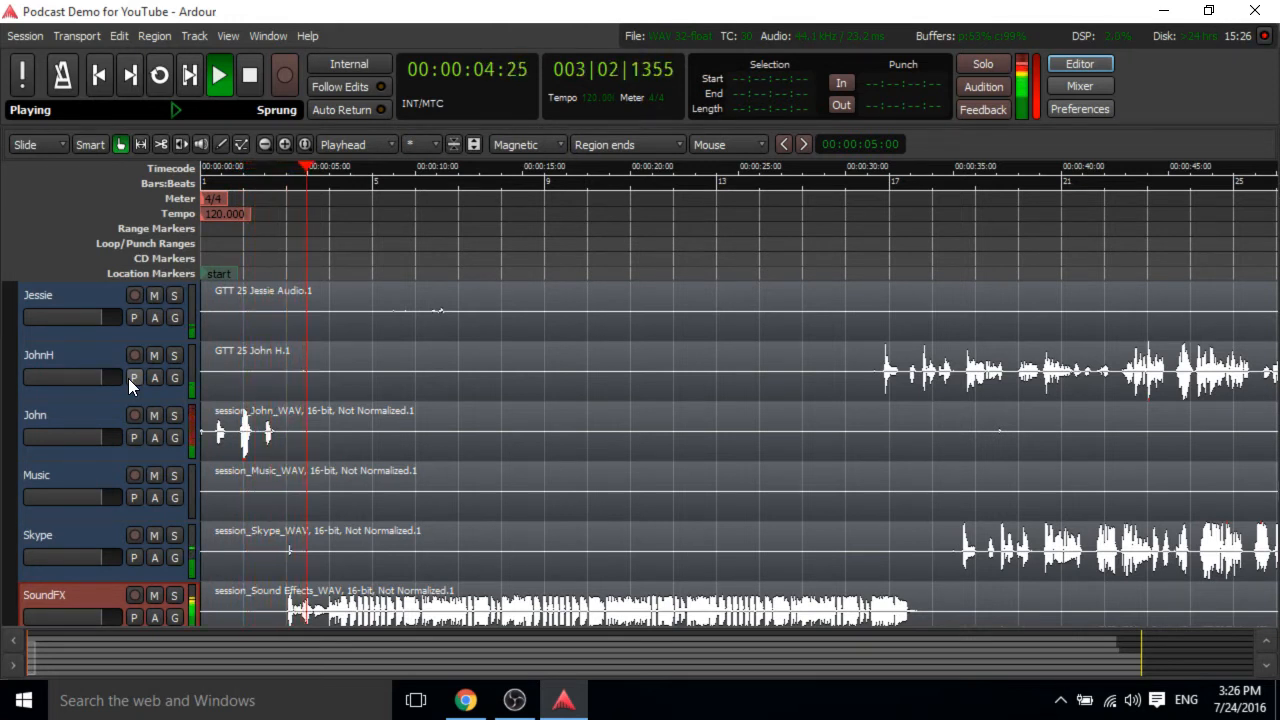
{"action": "key", "text": "space"}
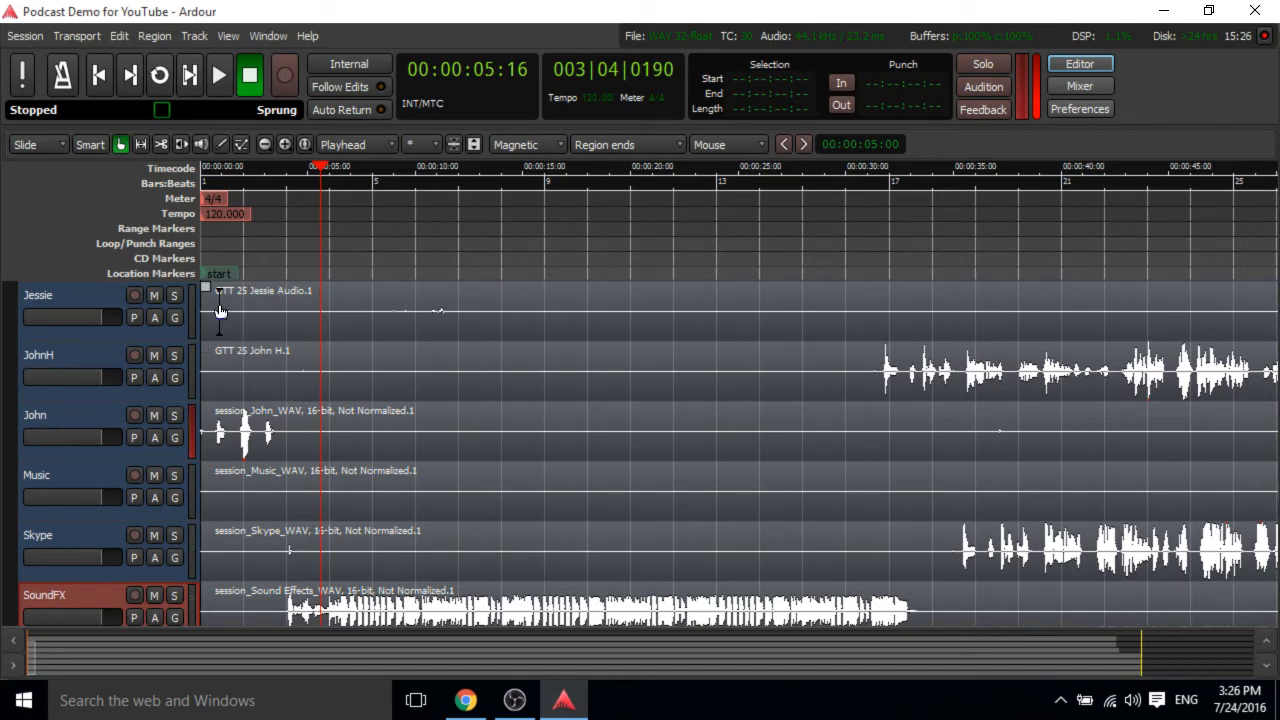
Move the session start marker to about 4 seconds, return to start and briefly play from it.
{"action": "mouse_move", "coordinate": [220, 280]}
{"action": "left_mouse_down"}
{"action": "mouse_move", "coordinate": [303, 285]}
{"action": "mouse_move", "coordinate": [308, 302]}
{"action": "left_mouse_up"}
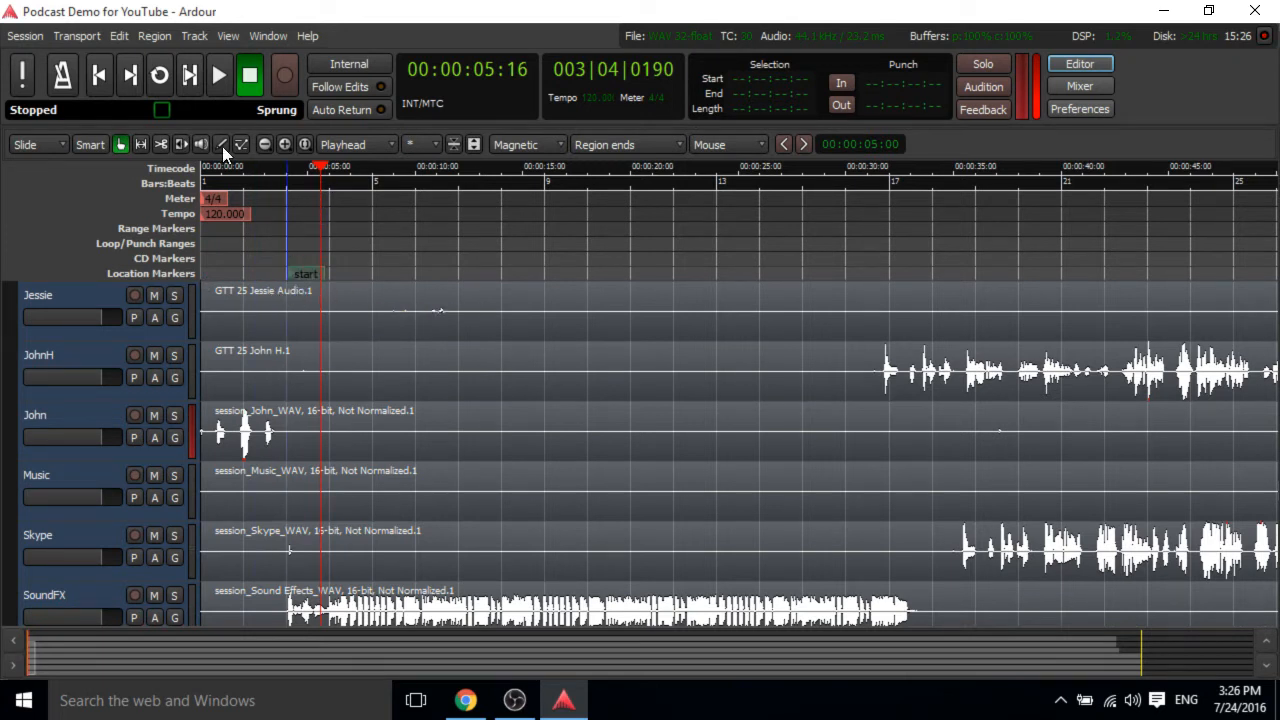
{"action": "left_click", "coordinate": [112, 85]}
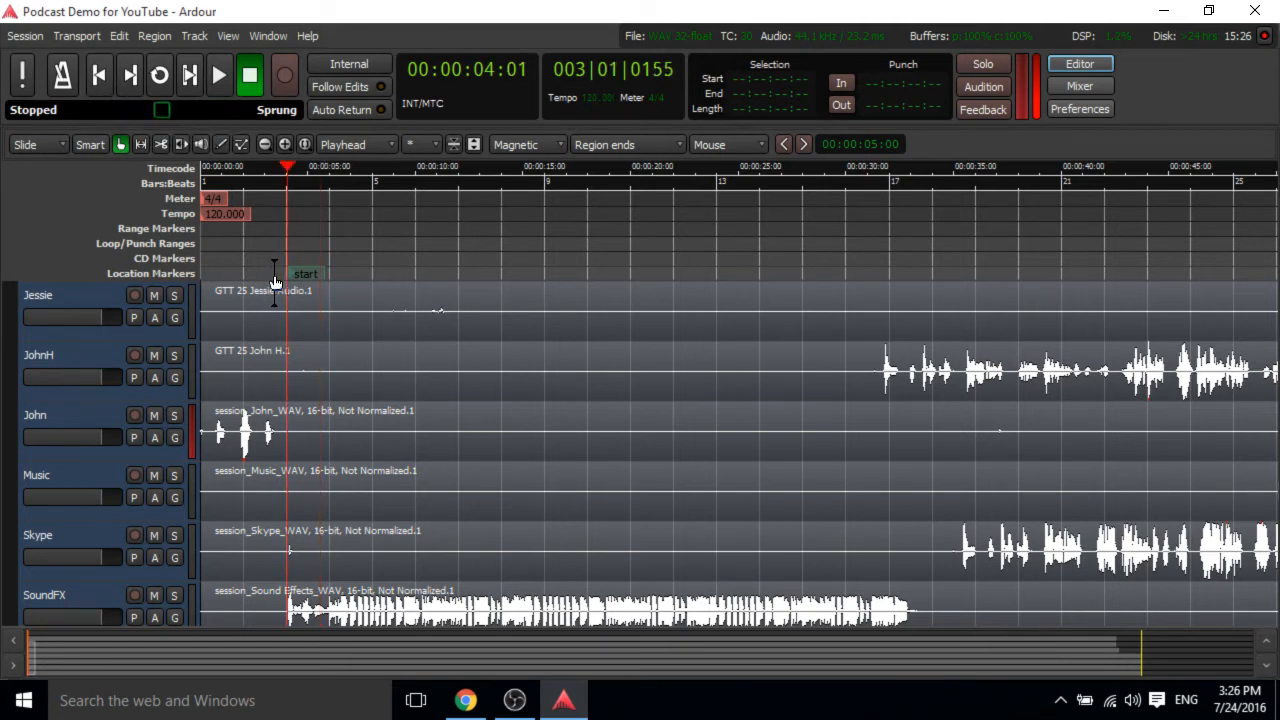
{"action": "key", "text": "space"}
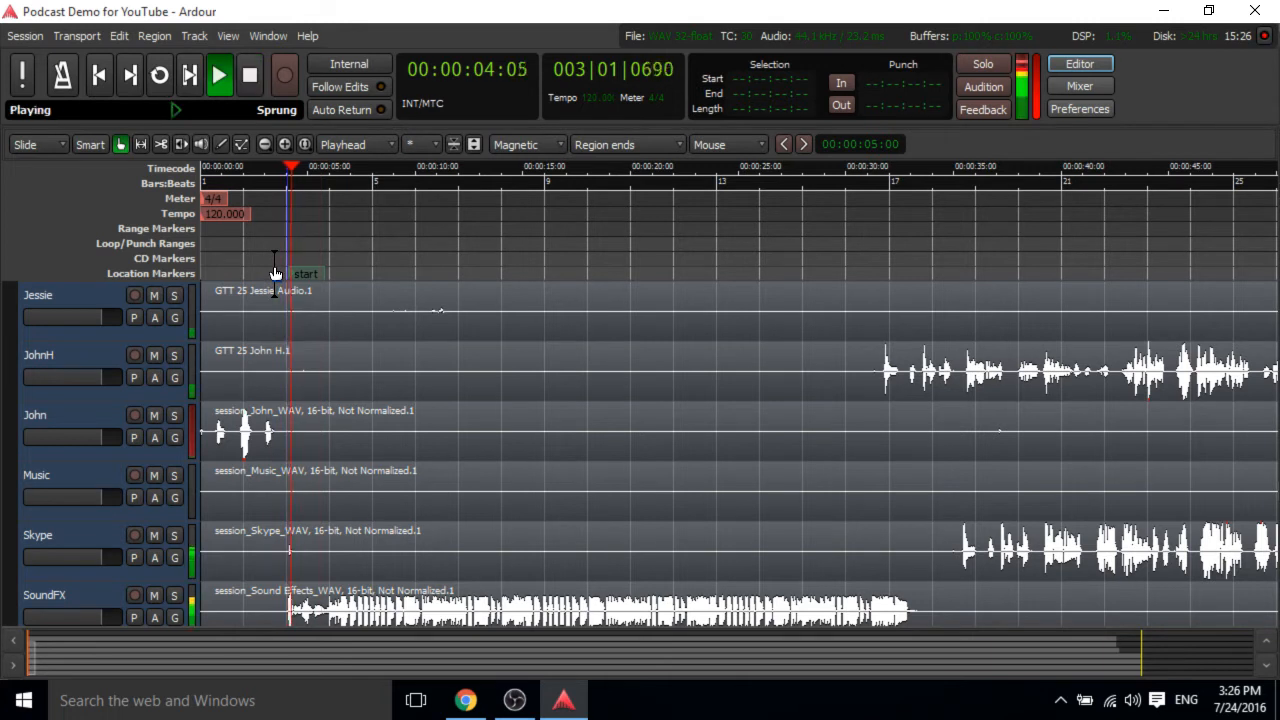
{"action": "key", "text": "space"}
Shift the start marker slightly earlier, return to start and play back the session.
{"action": "left_click", "coordinate": [298, 275]}
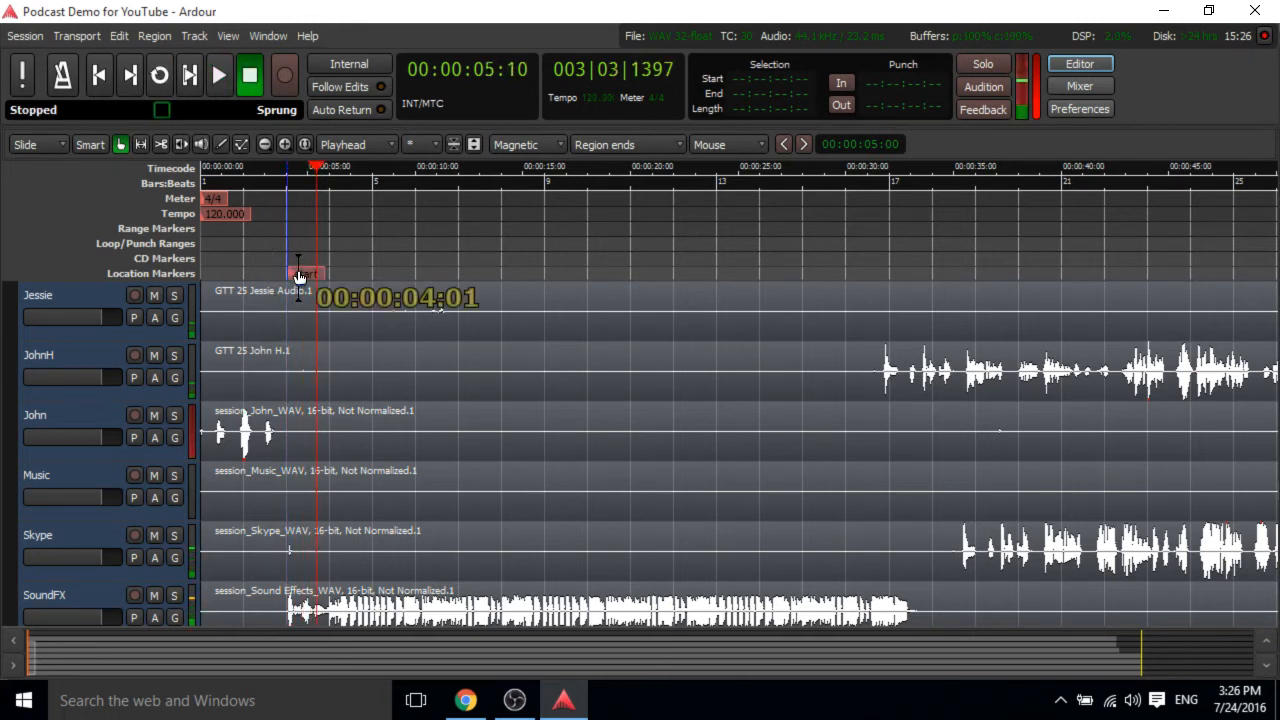
{"action": "left_click_drag", "start_coordinate": [298, 275], "coordinate": [289, 283]}
{"action": "left_click", "coordinate": [101, 76]}
{"action": "key", "text": "space"}
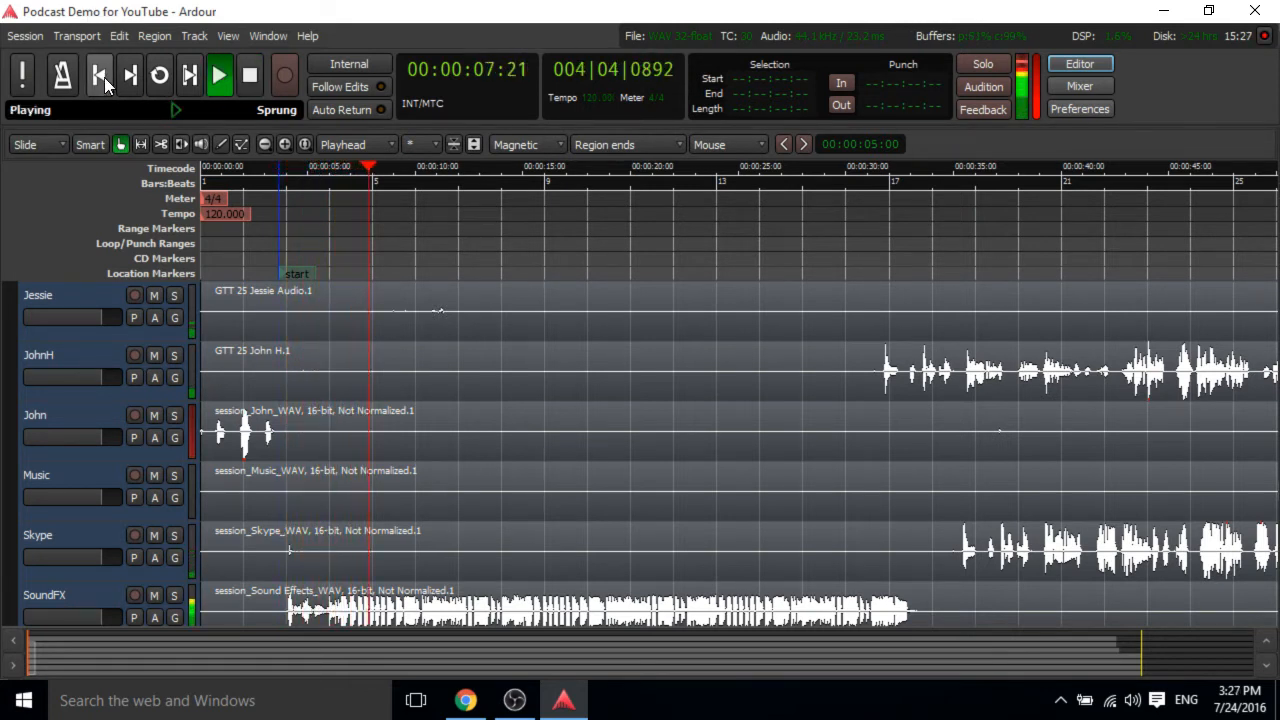
{"action": "key", "text": "space"}
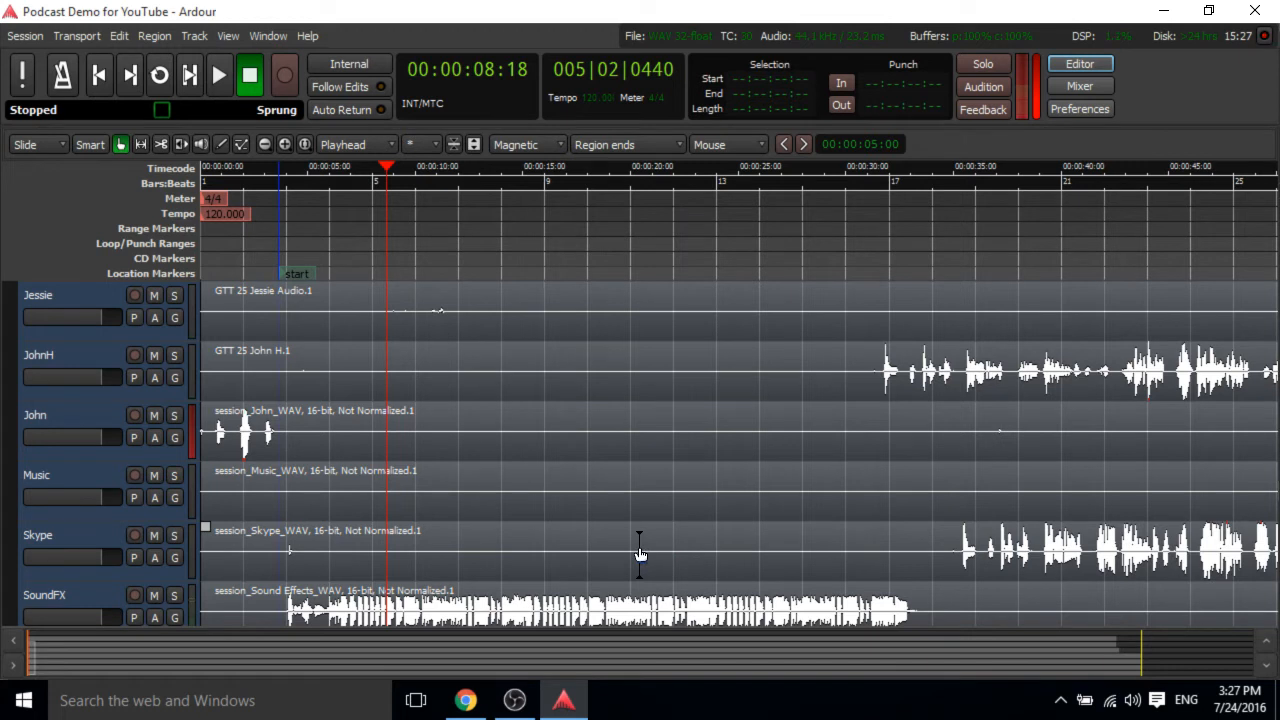
Mute the Skype track and move the playhead to about 30 seconds.
{"action": "left_click", "coordinate": [154, 536]}
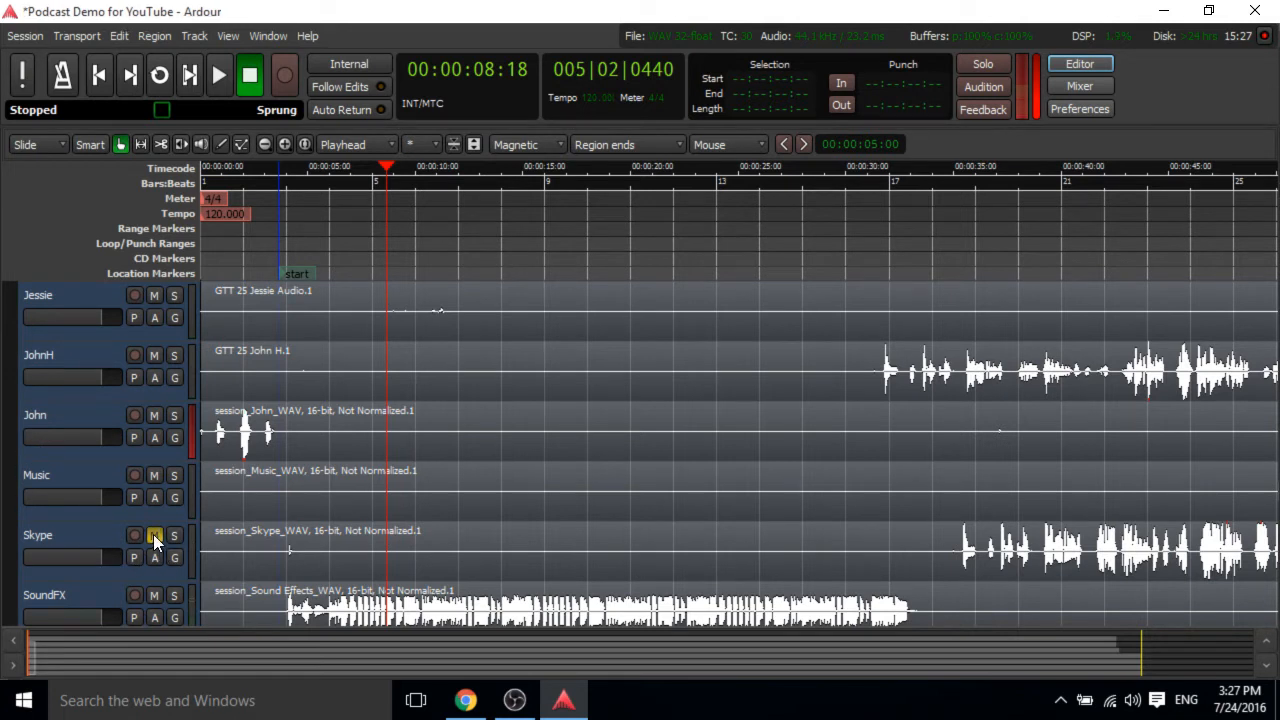
{"action": "left_click", "coordinate": [859, 205]}
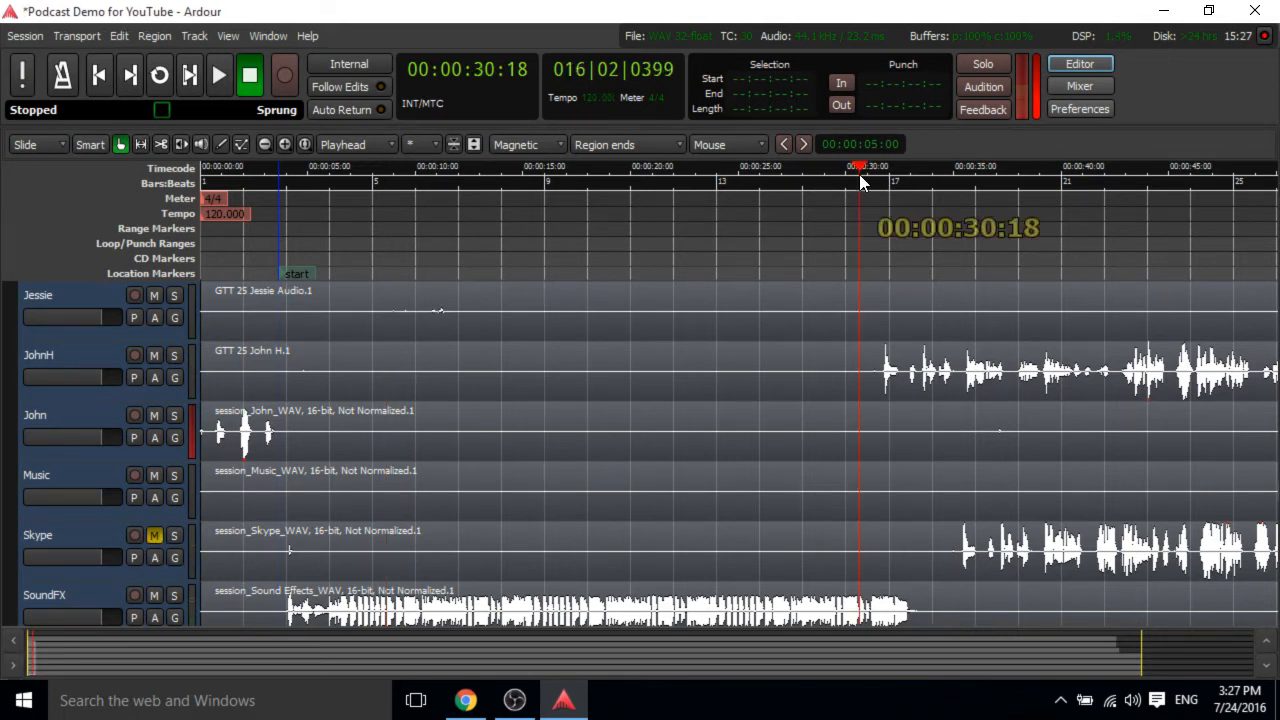
Play back the session briefly from about 30 seconds.
{"action": "key", "text": "space"}
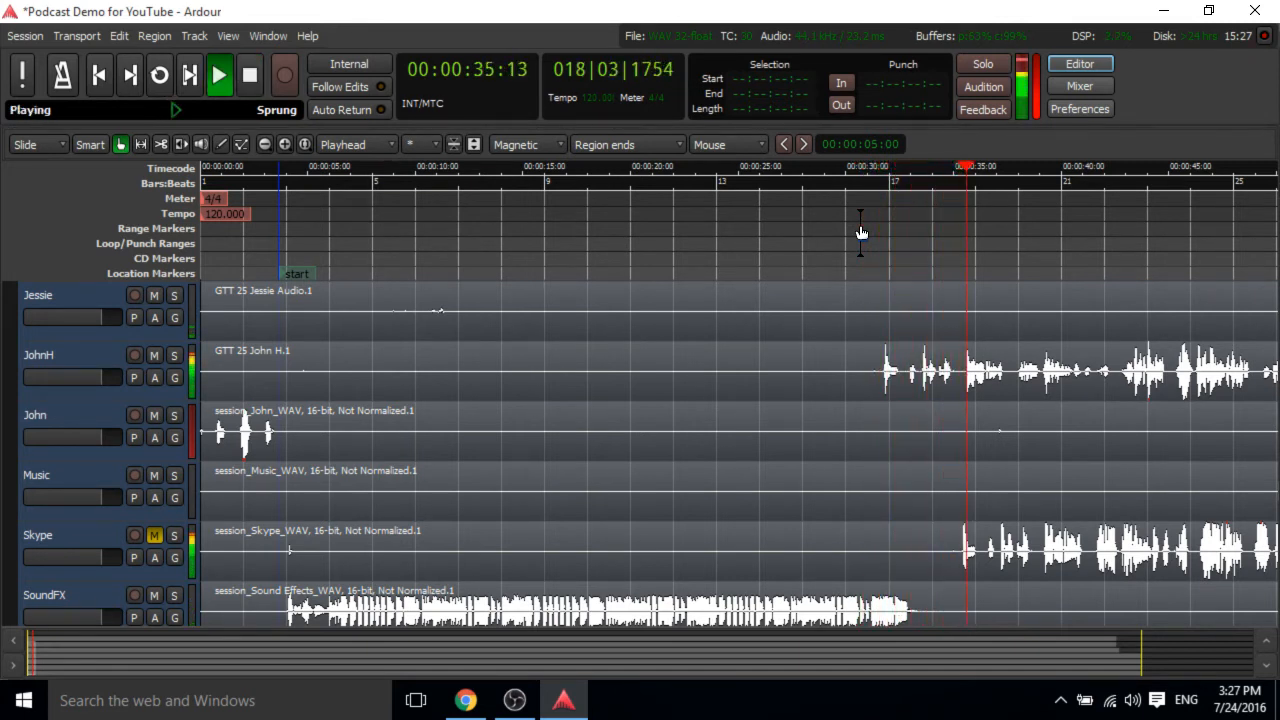
{"action": "key", "text": "space"}
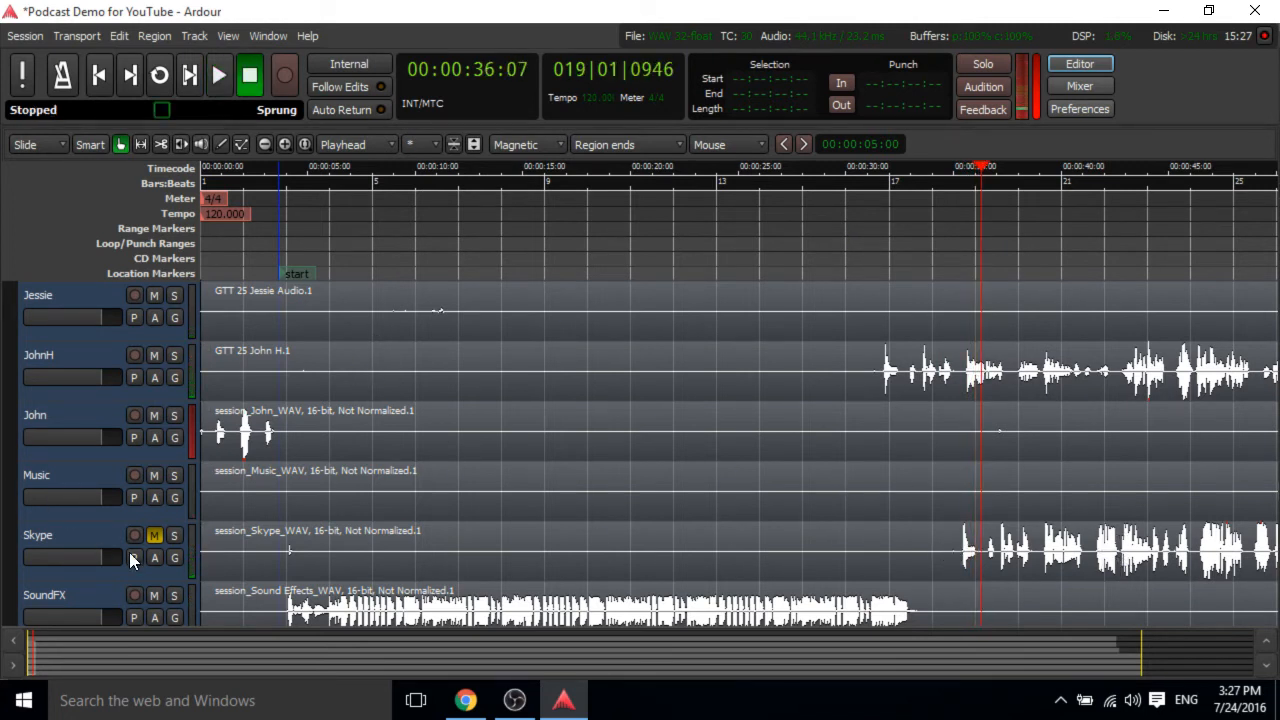
Solo the Skype track, play it from about 30 seconds, and release the solo again.
{"action": "left_click", "coordinate": [175, 534]}
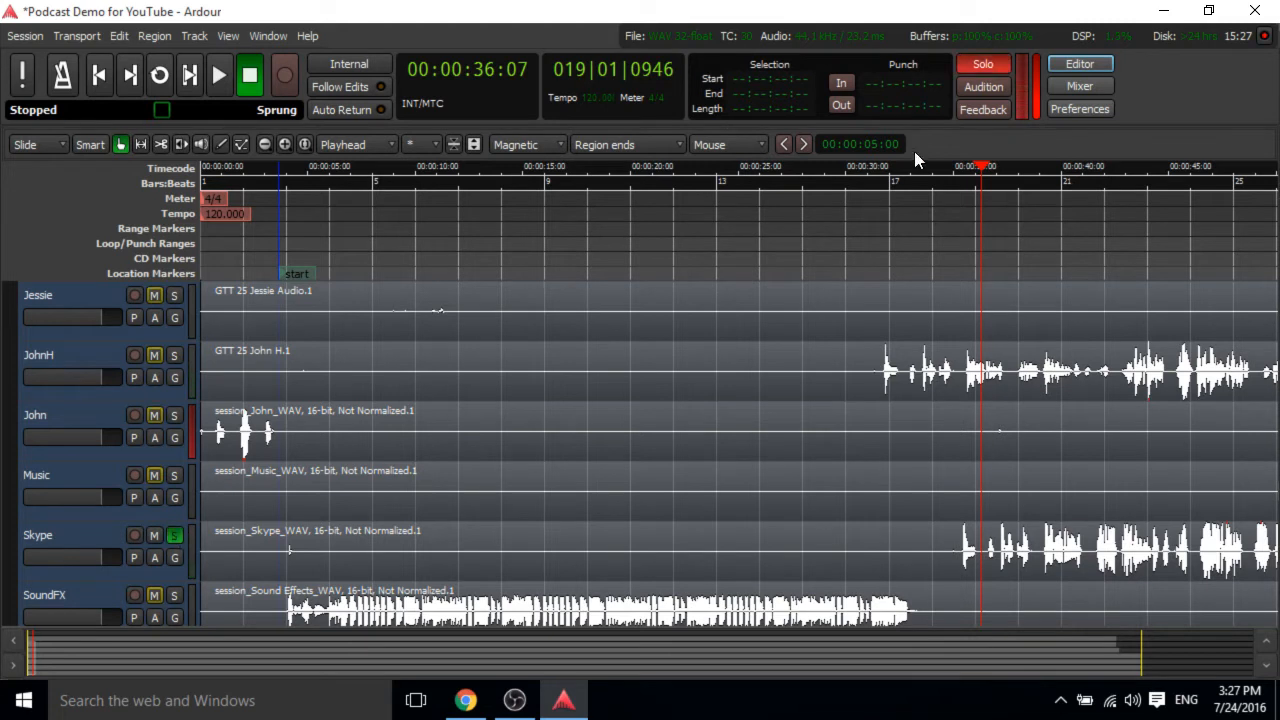
{"action": "left_click", "coordinate": [898, 167]}
{"action": "key", "text": "space"}
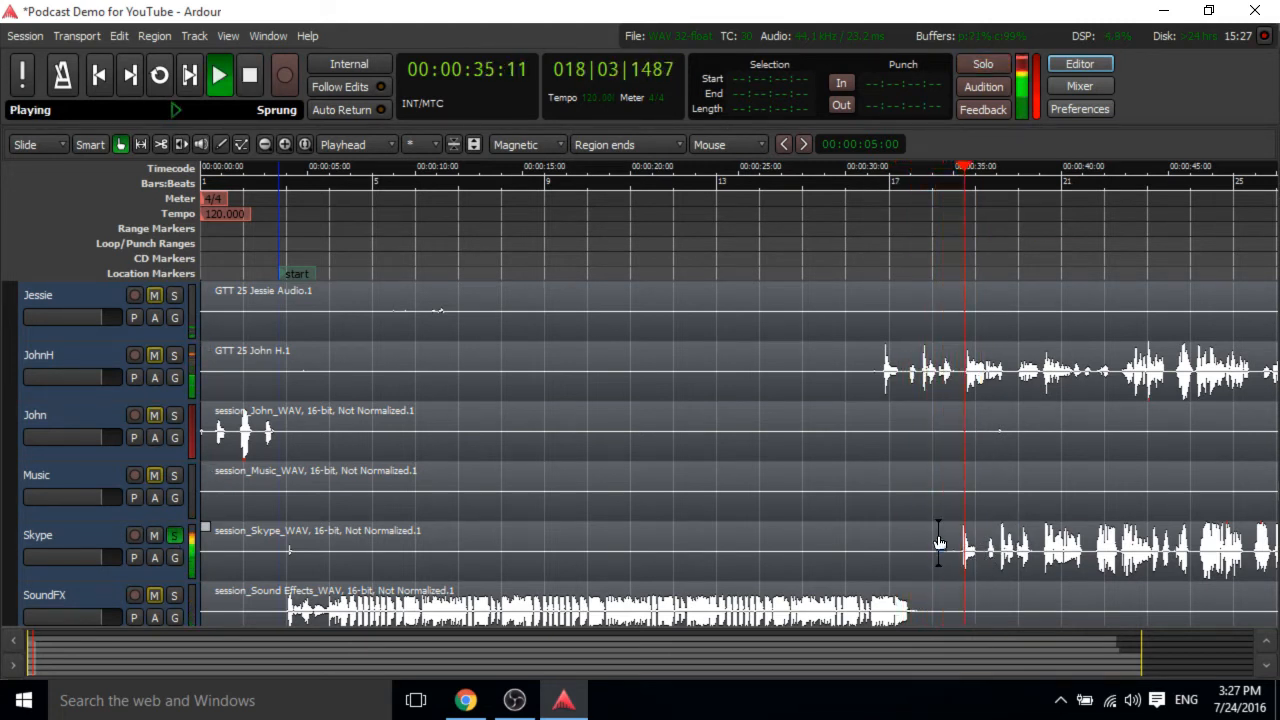
{"action": "left_click", "coordinate": [241, 80]}
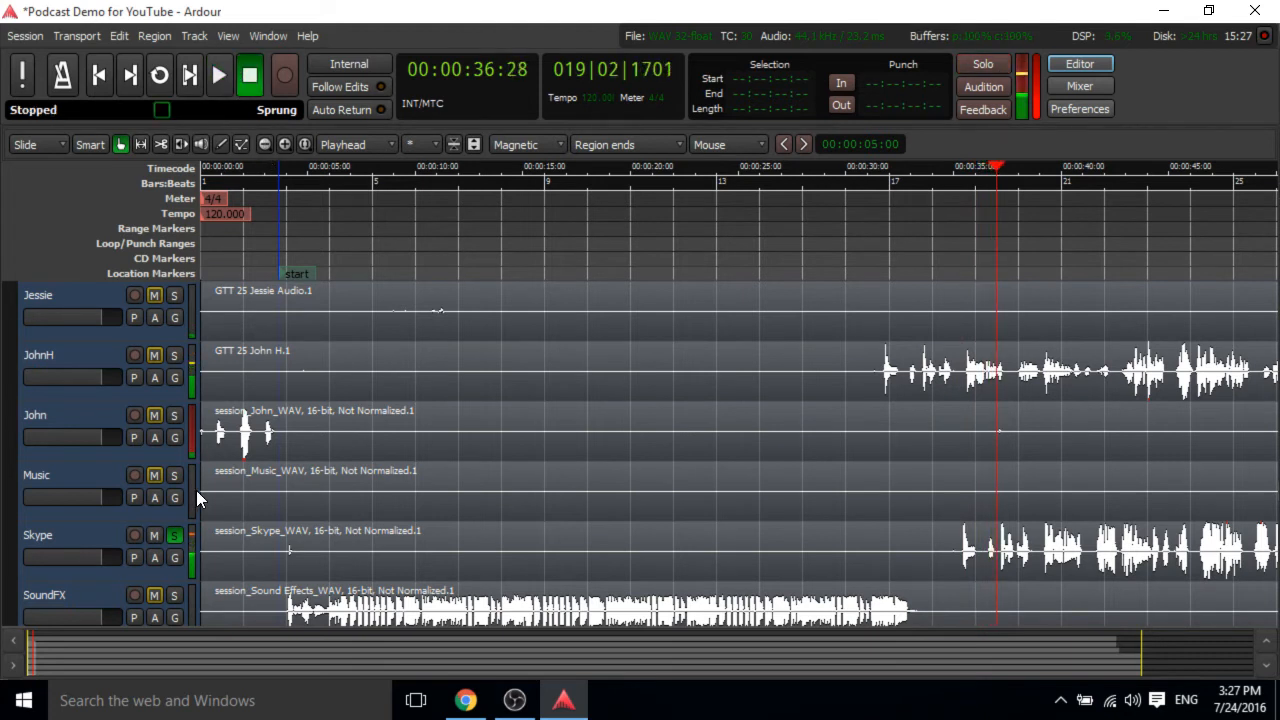
{"action": "left_click", "coordinate": [180, 530]}
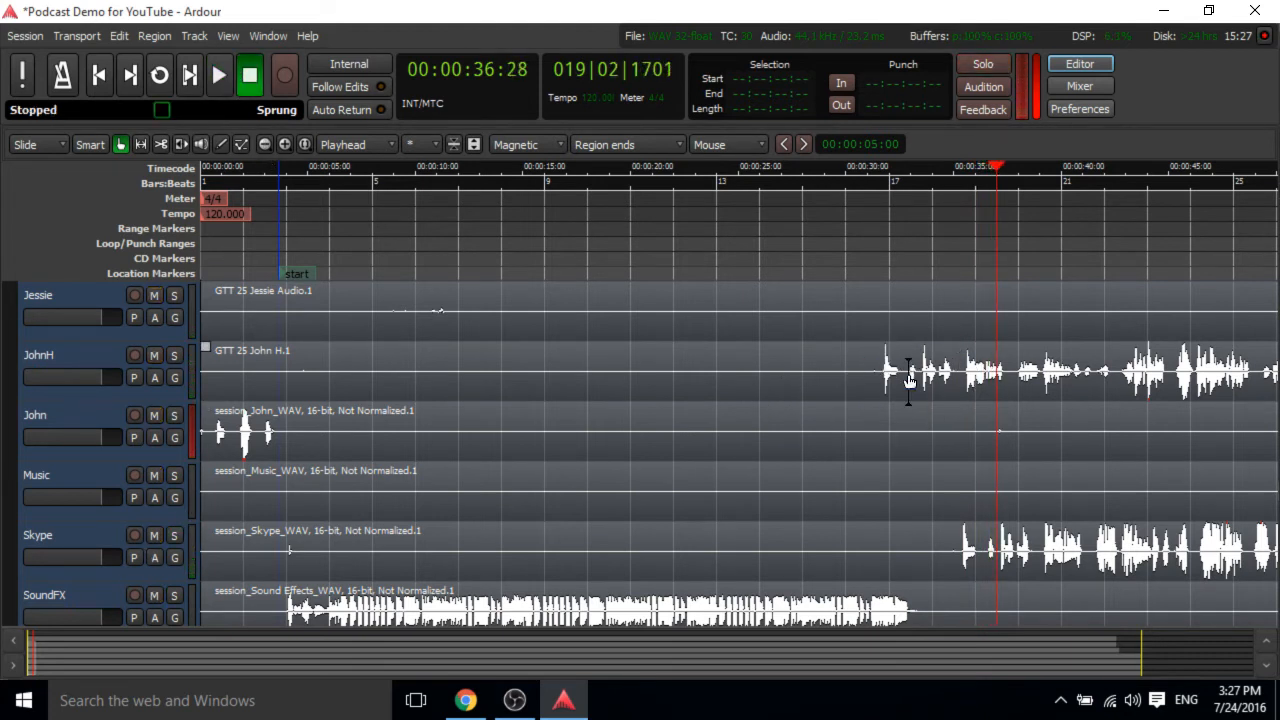
Split the JohnH region at about 30 seconds and trim the start of its second part to about 31 seconds.
{"action": "scroll", "coordinate": [909, 382], "scroll_direction": "down", "scroll_amount": 1}
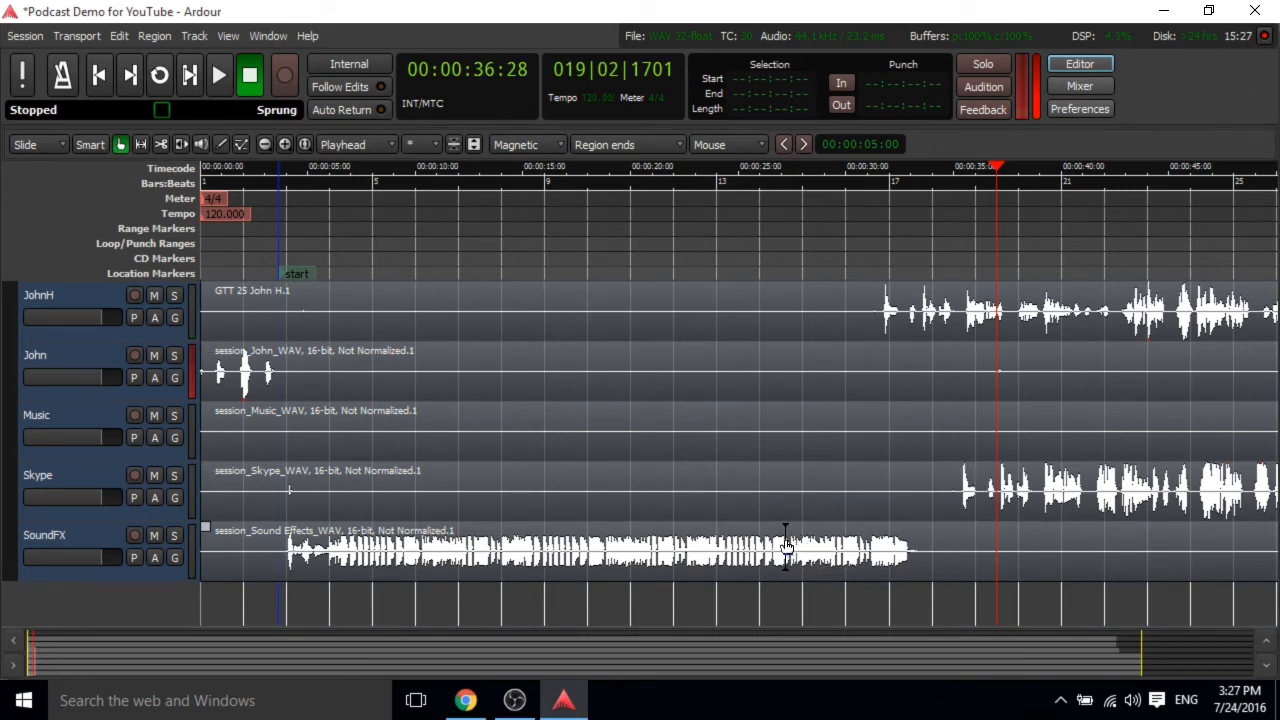
{"action": "scroll", "coordinate": [960, 335], "scroll_direction": "up", "scroll_amount": 2}
{"action": "scroll", "coordinate": [960, 335], "scroll_direction": "down", "scroll_amount": 2}
{"action": "scroll", "coordinate": [960, 335], "scroll_direction": "up", "scroll_amount": 2}
{"action": "left_click", "coordinate": [865, 432]}
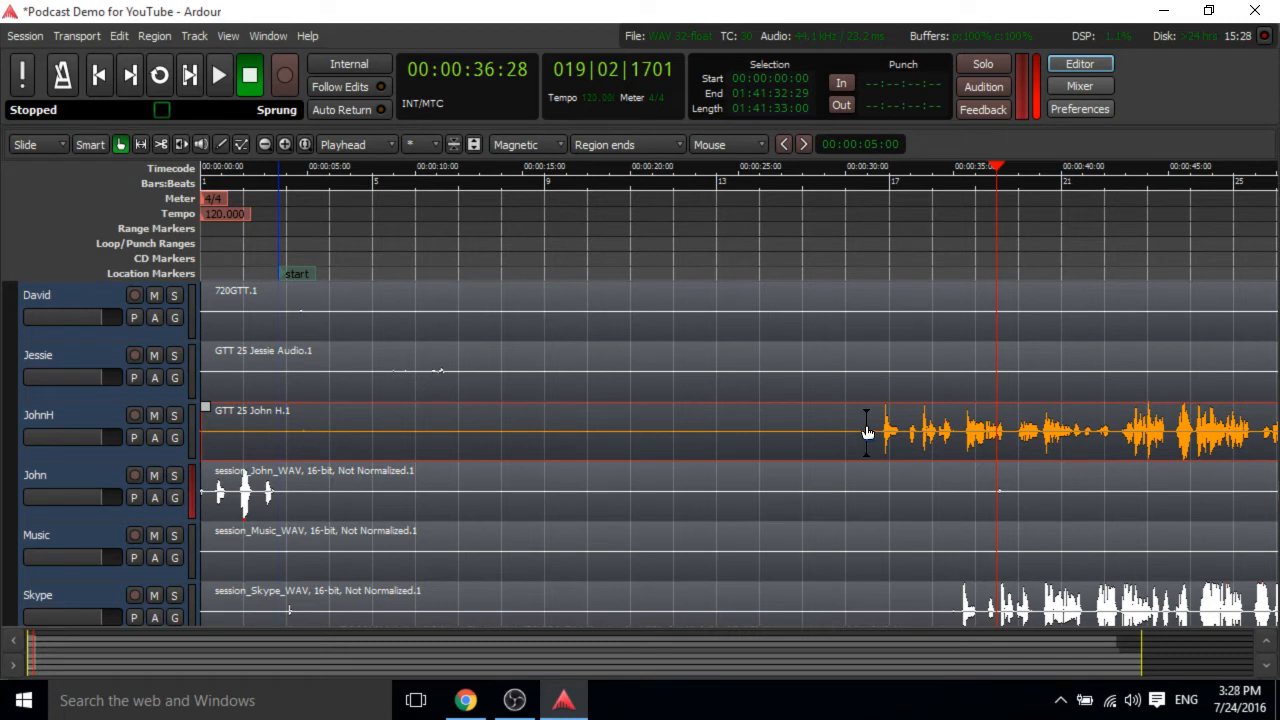
{"action": "key", "text": "s"}
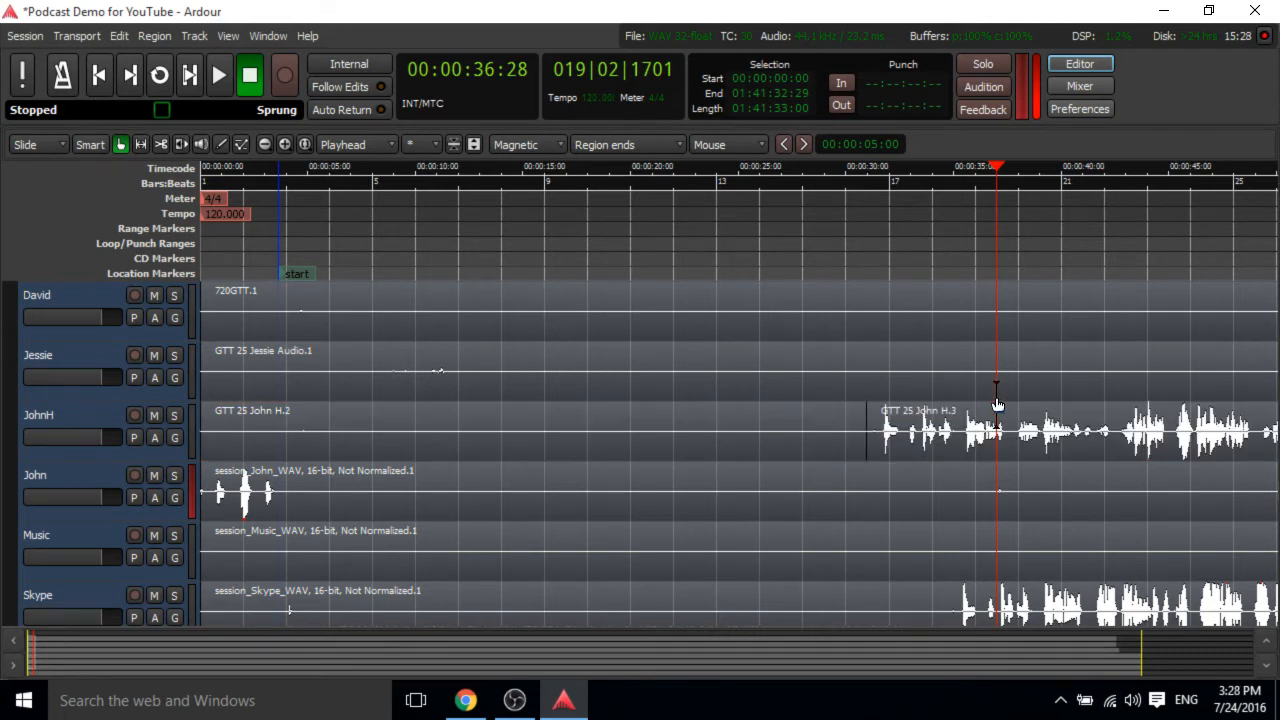
{"action": "scroll", "coordinate": [997, 403], "scroll_direction": "down", "scroll_amount": 1}
{"action": "left_click_drag", "start_coordinate": [898, 375], "coordinate": [942, 390]}
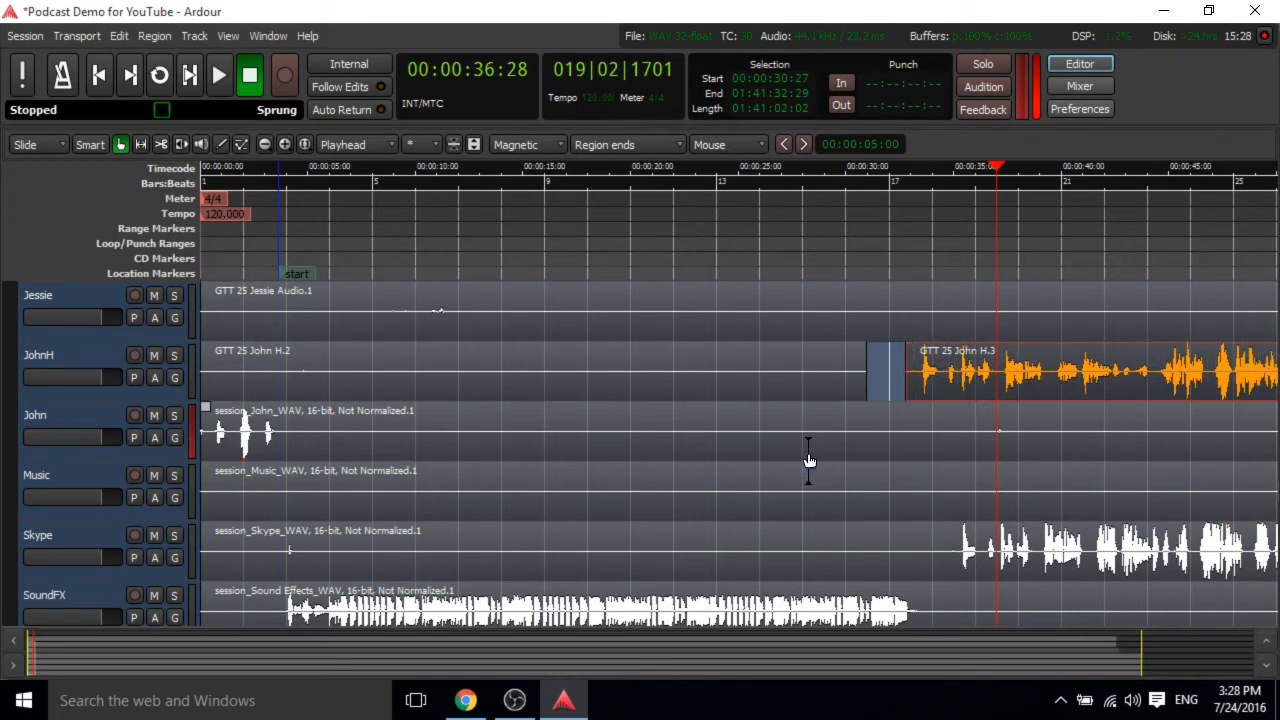
Split the David and Jessie regions at about 31 seconds, in line with the JohnH cut.
{"action": "scroll", "coordinate": [809, 460], "scroll_direction": "up", "scroll_amount": 2}
{"action": "left_click", "coordinate": [786, 384]}
{"action": "left_click", "coordinate": [754, 440], "text": "ctrl"}
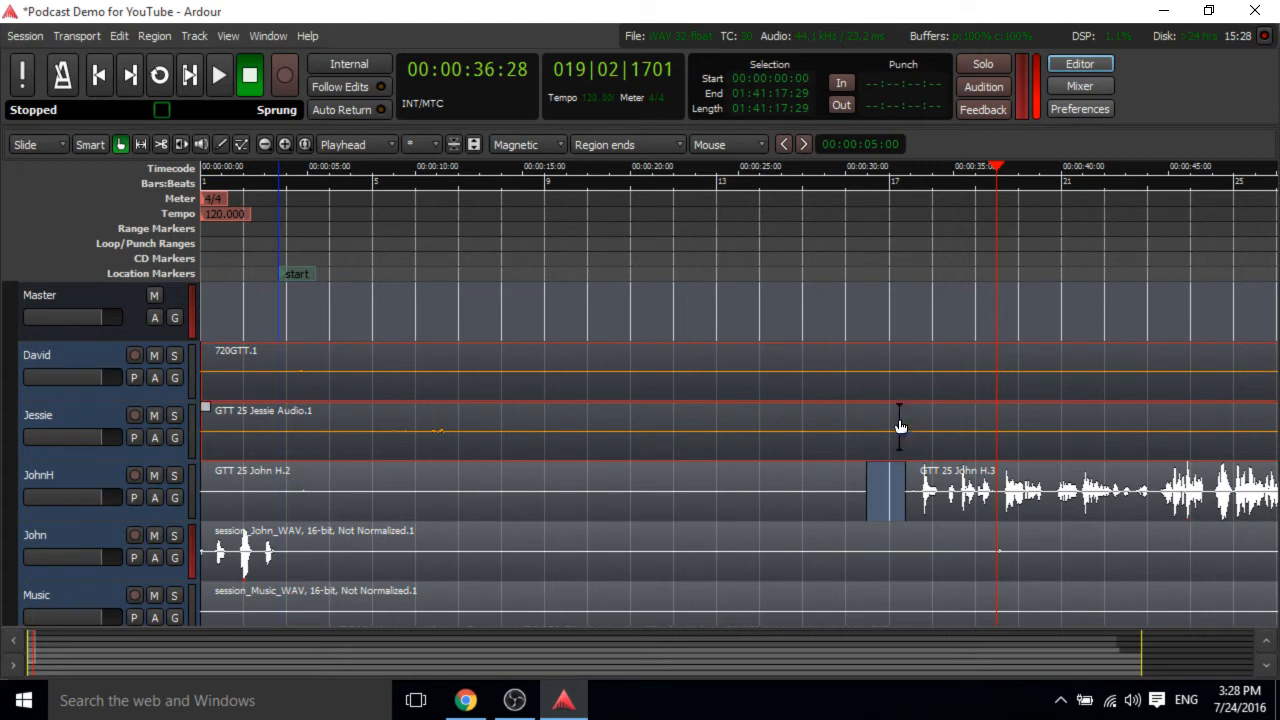
{"action": "key", "text": "s"}
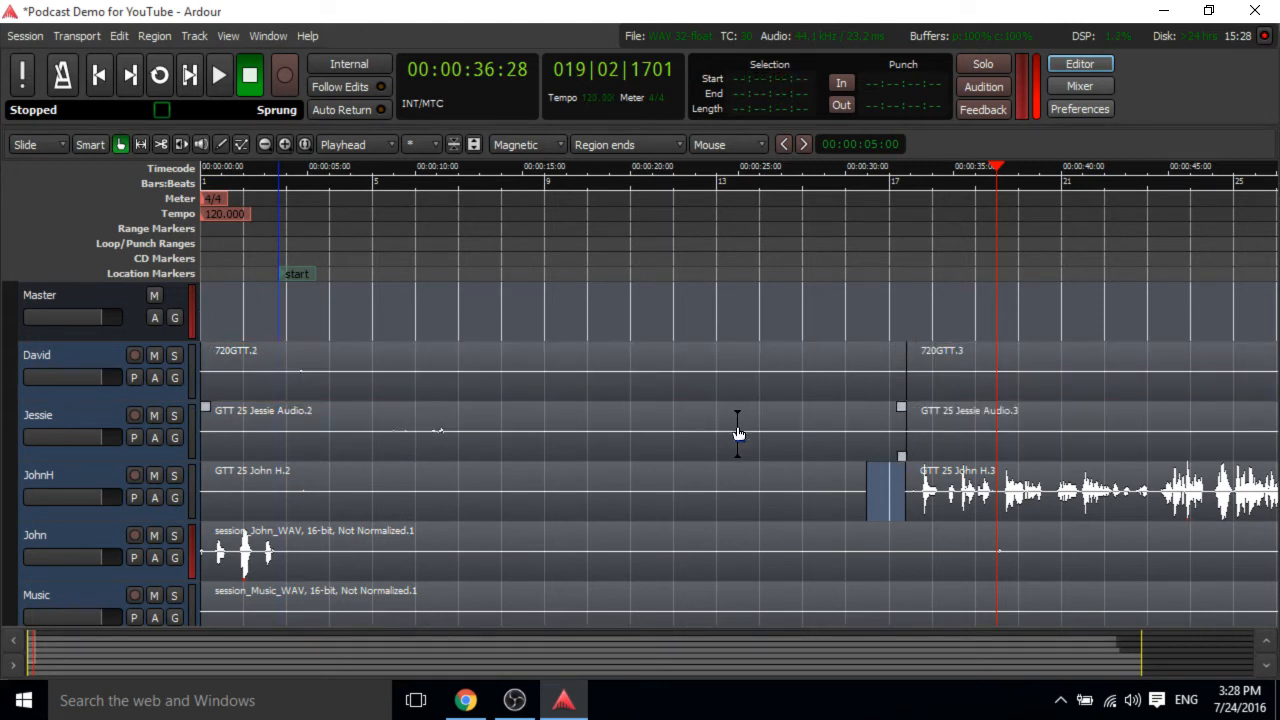
Try dragging a fade-out onto the end of the first JohnH region and undo it.
{"action": "left_click_drag", "start_coordinate": [925, 490], "coordinate": [866, 495]}
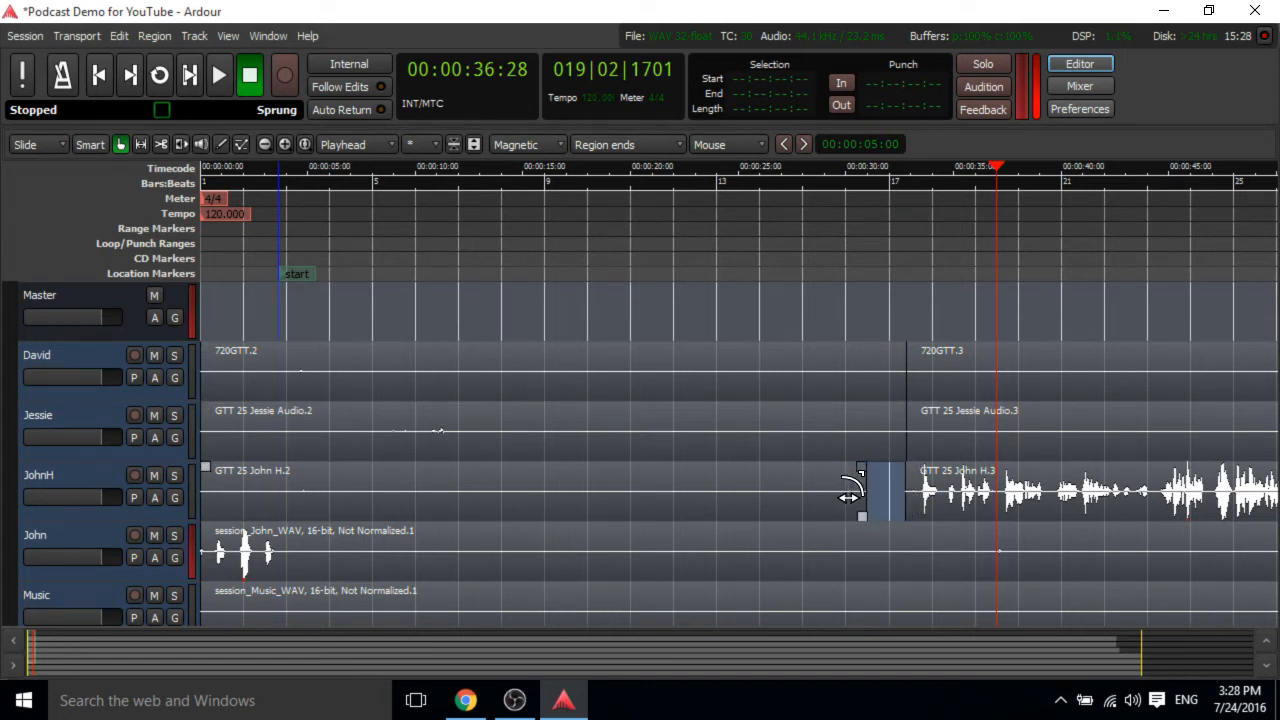
{"action": "left_click_drag", "start_coordinate": [849, 490], "coordinate": [807, 488]}
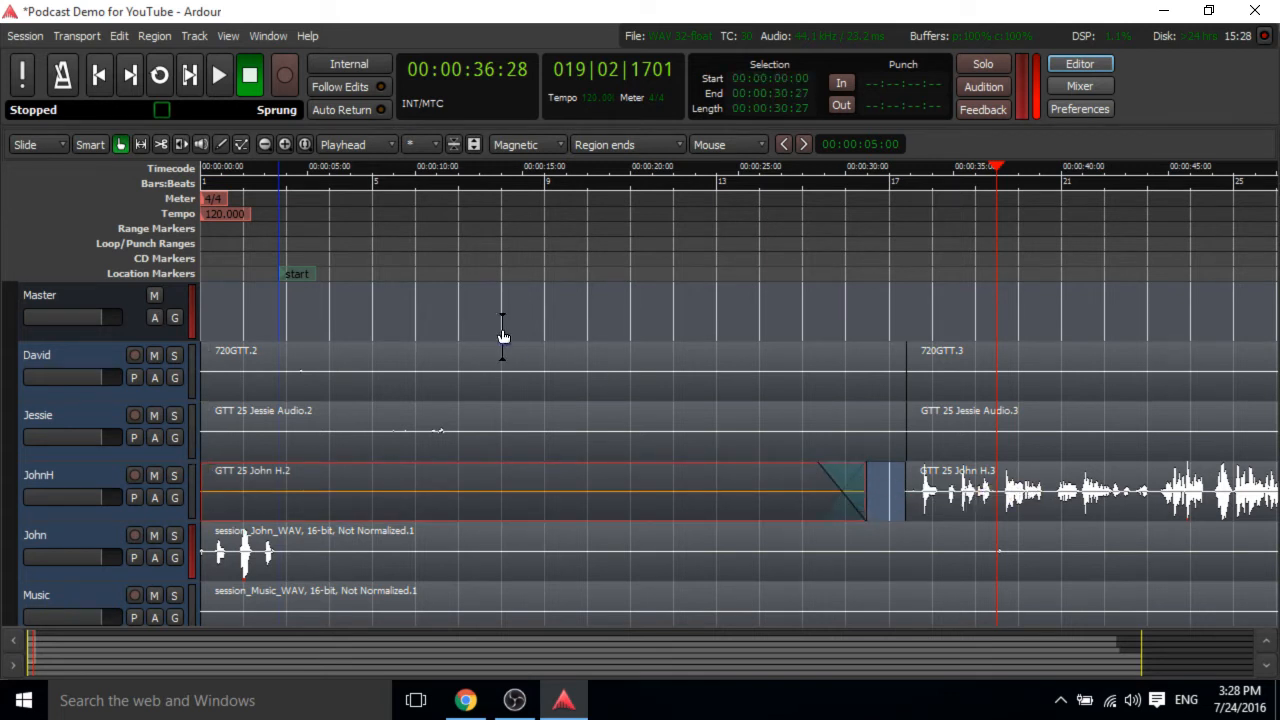
{"action": "left_click", "coordinate": [118, 36]}
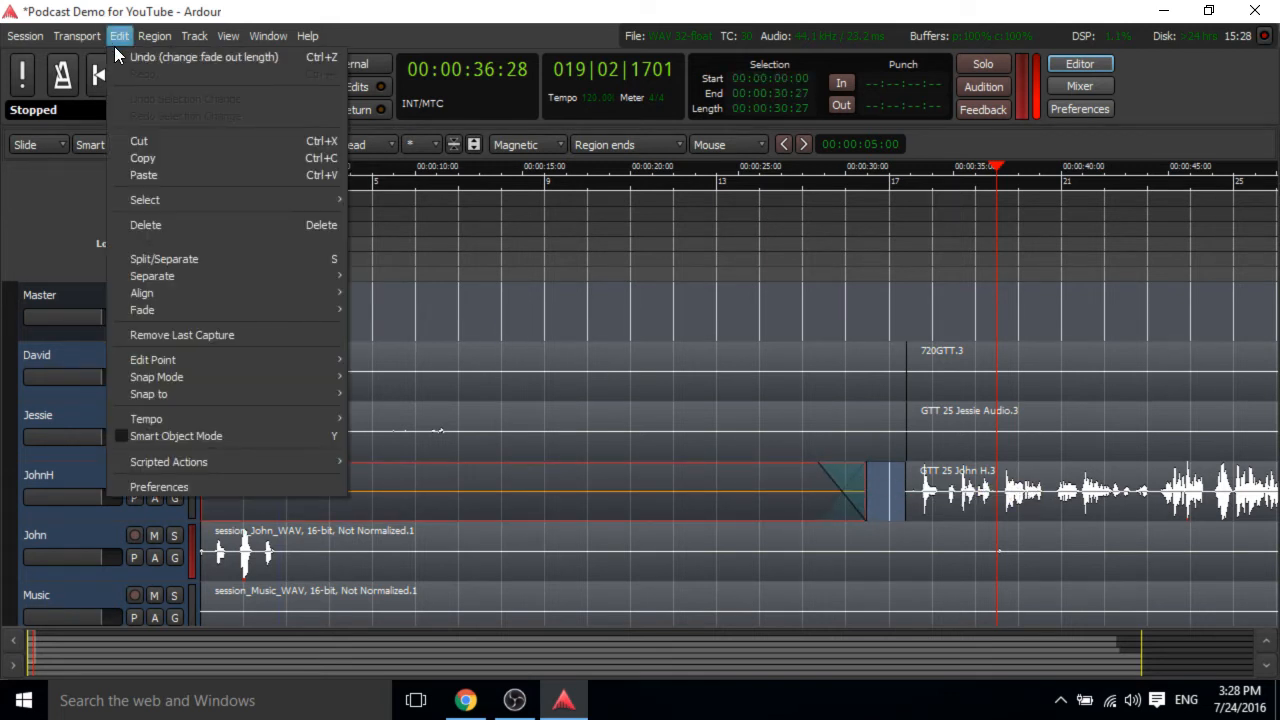
{"action": "left_click", "coordinate": [118, 55]}
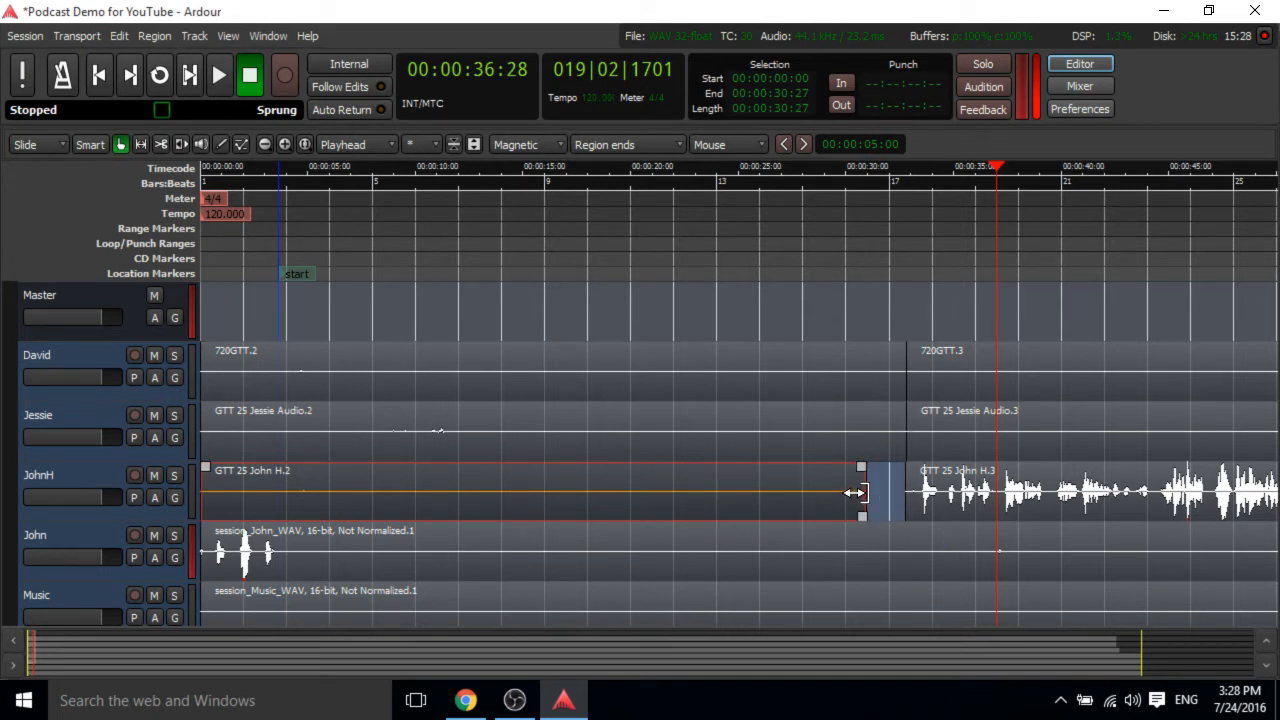
Trim the first JohnH region's end to about 28 seconds and cut away the second region's part before the playhead at about 36 seconds.
{"action": "left_click_drag", "start_coordinate": [855, 492], "coordinate": [815, 512]}
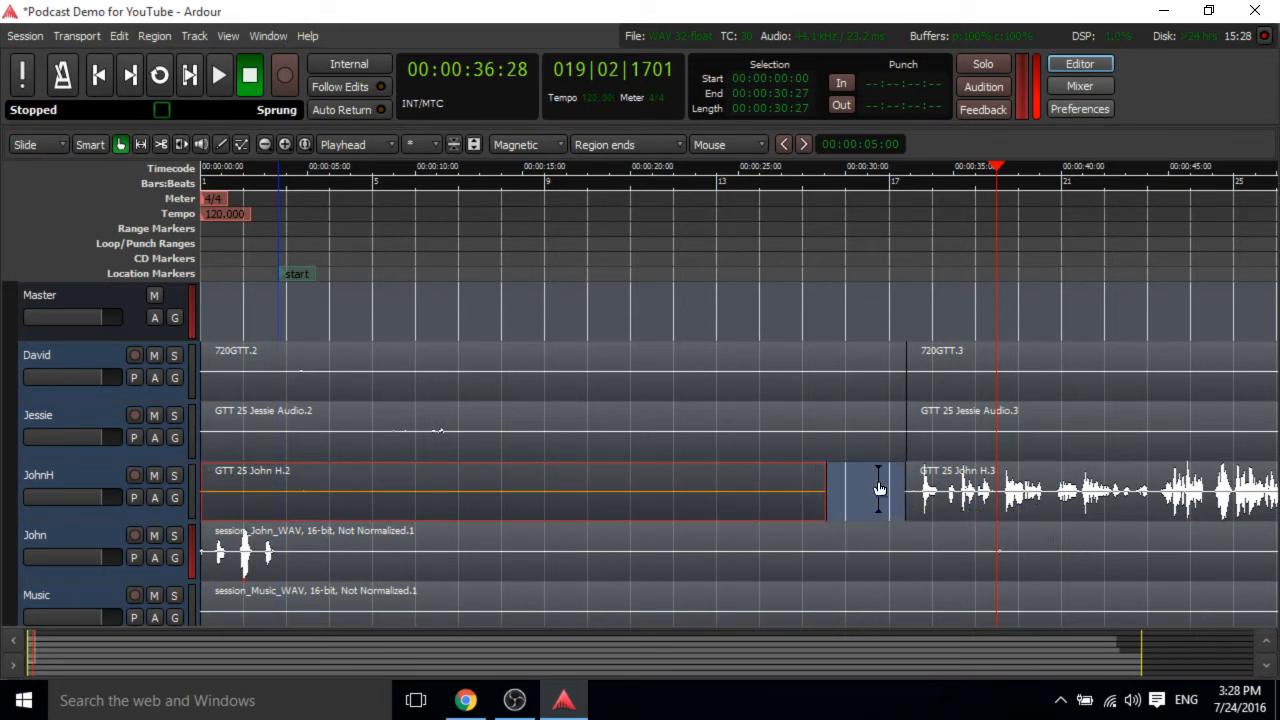
{"action": "left_click", "coordinate": [866, 494]}
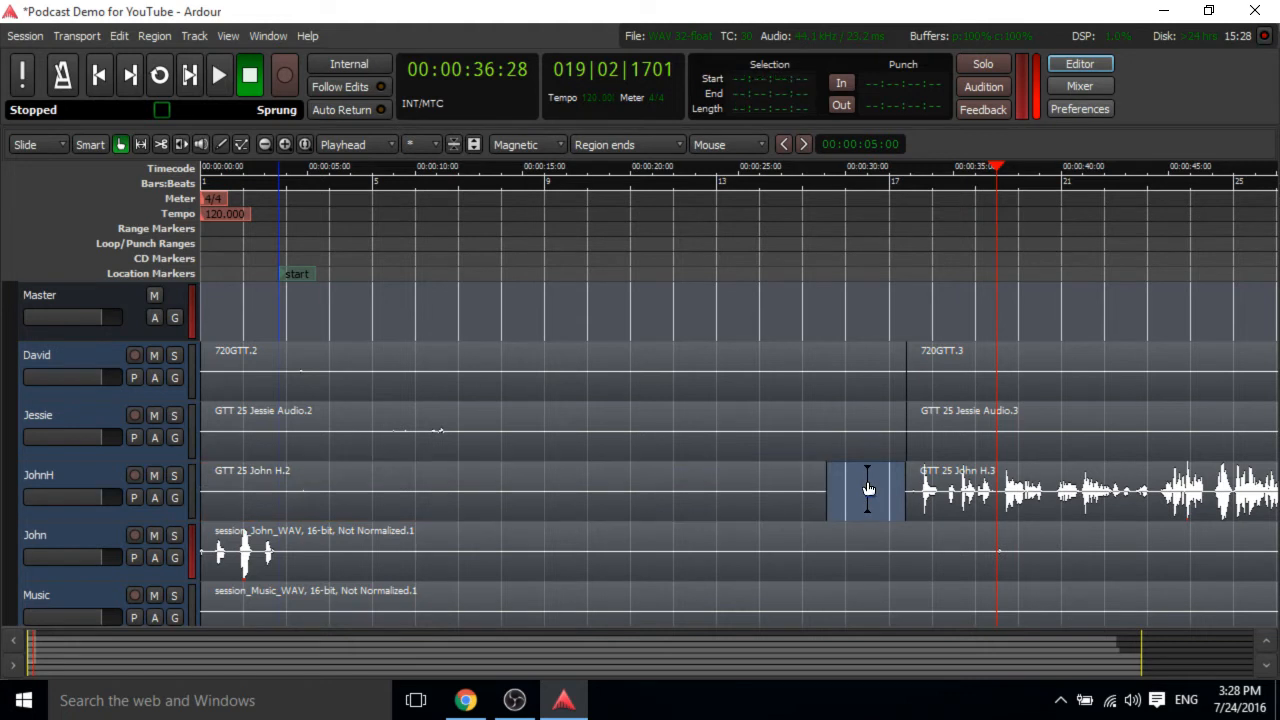
{"action": "left_click", "coordinate": [1136, 494]}
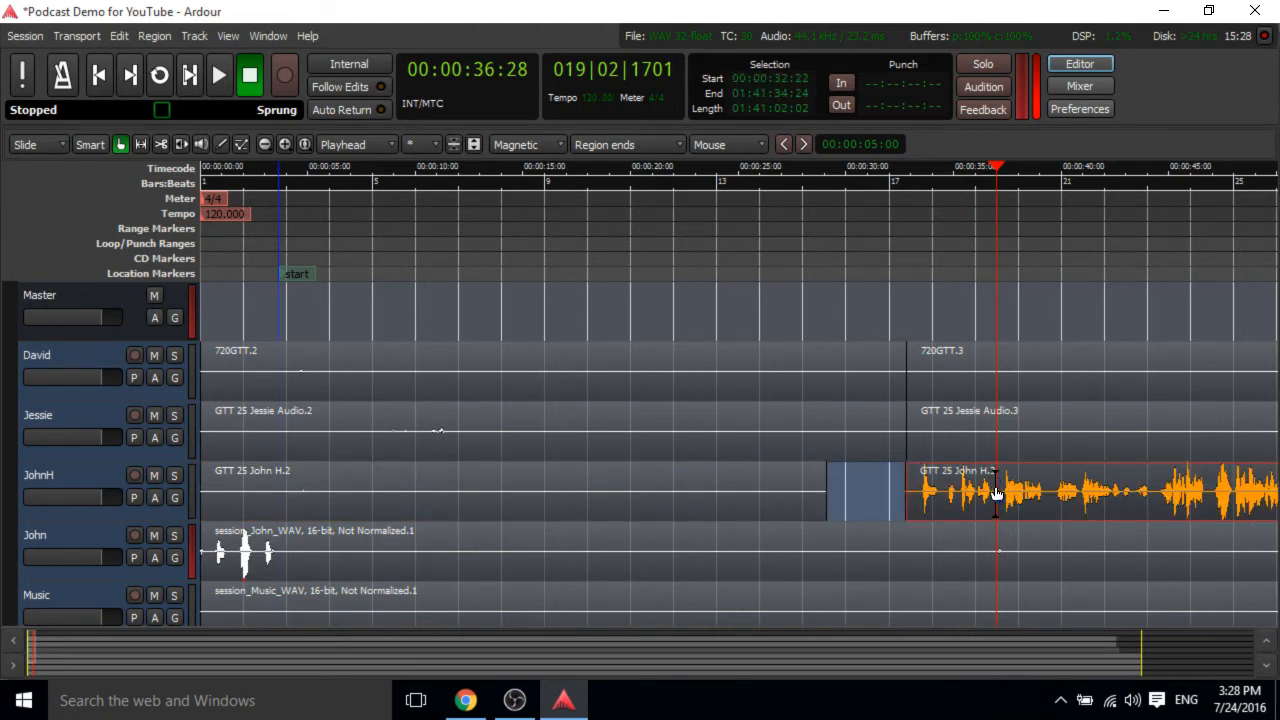
{"action": "key", "text": "s"}
{"action": "left_click", "coordinate": [955, 490]}
{"action": "key", "text": "Delete"}
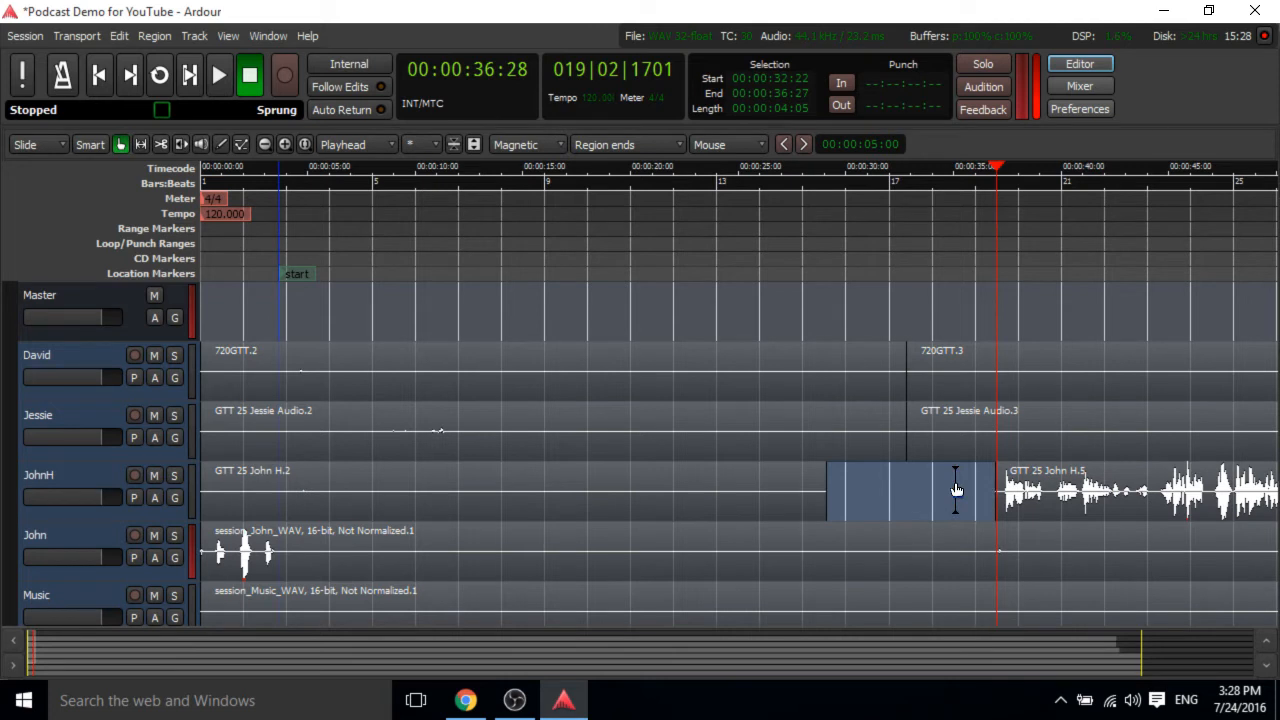
{"action": "left_click", "coordinate": [1003, 492]}
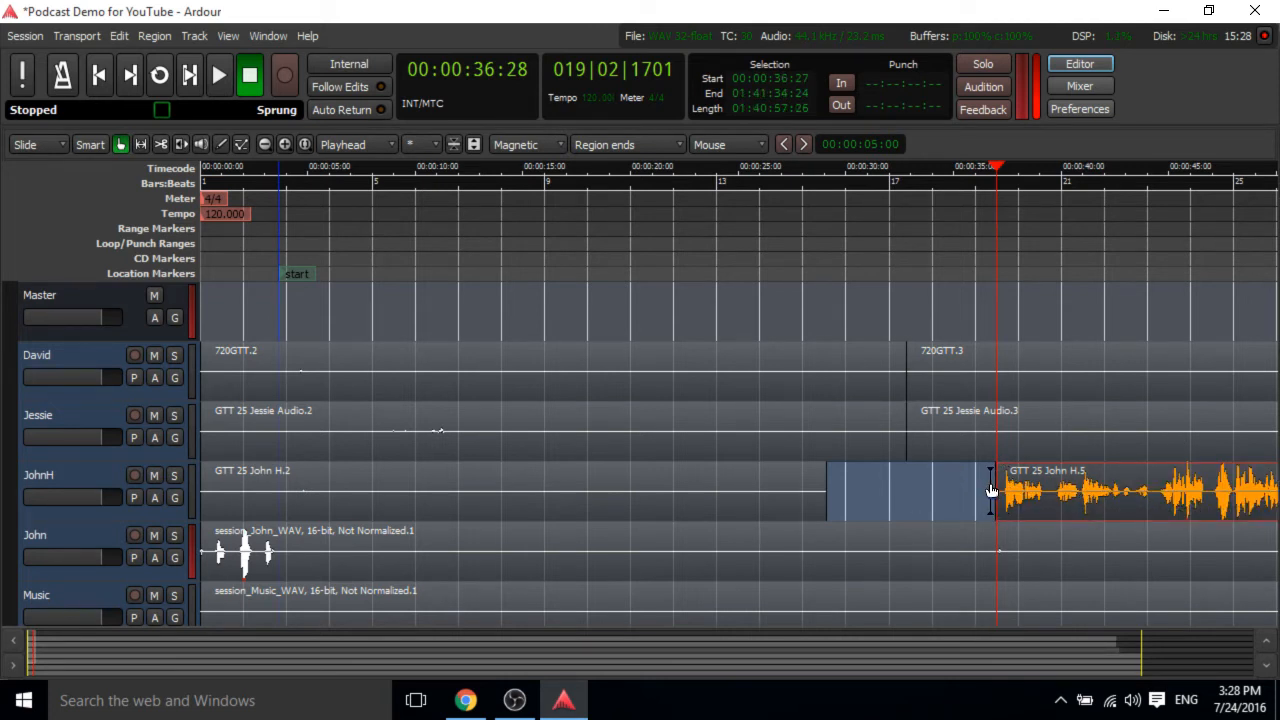
{"action": "left_click_drag", "start_coordinate": [1003, 489], "coordinate": [909, 497]}
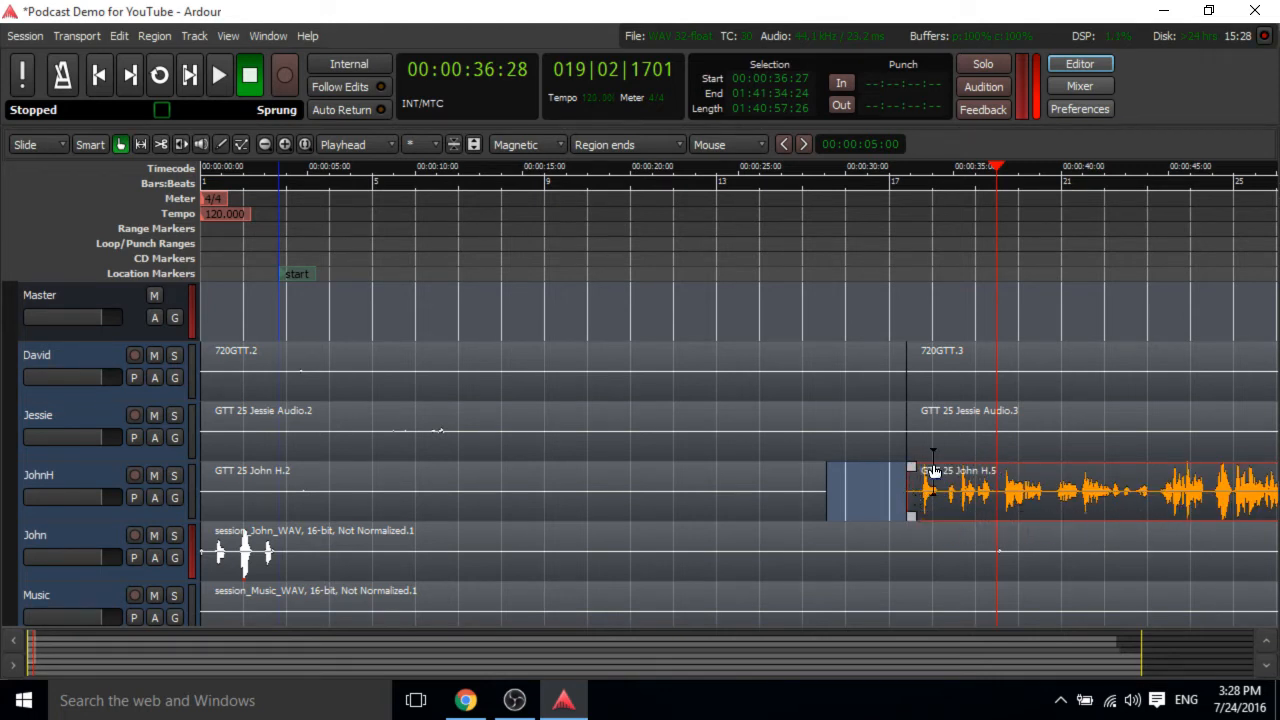
{"action": "scroll", "coordinate": [880, 425], "scroll_direction": "down", "scroll_amount": 2}
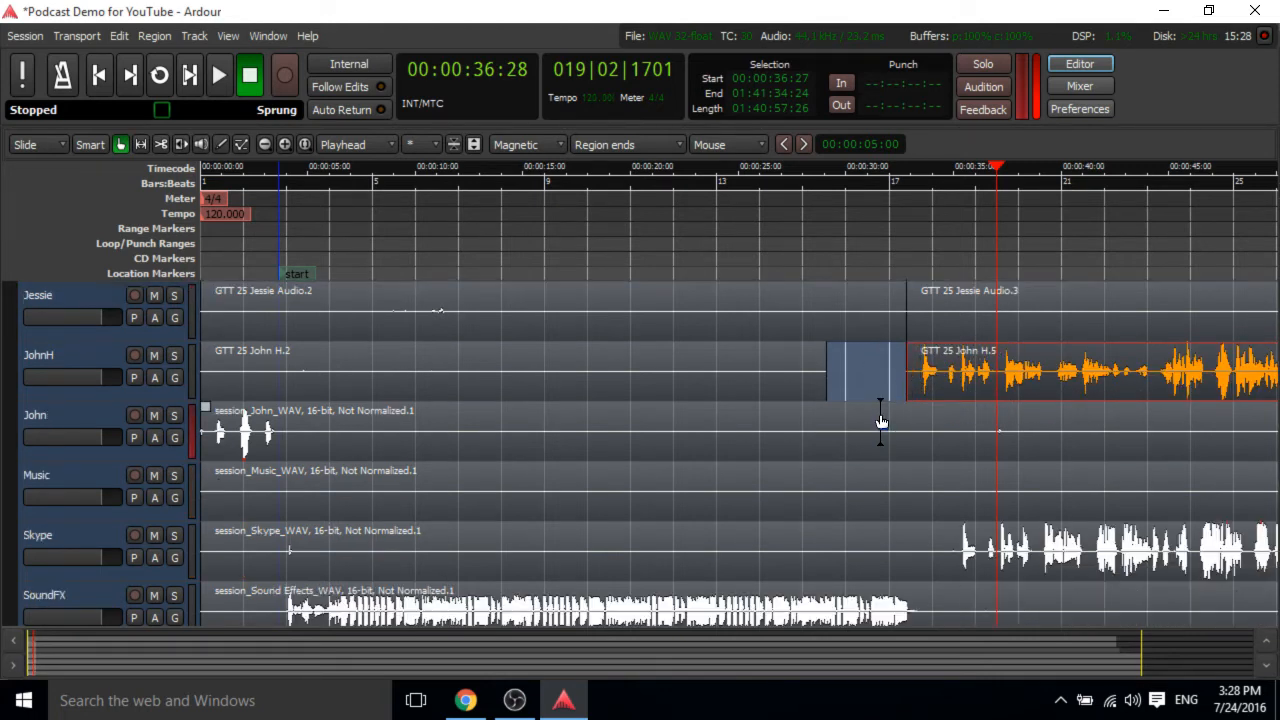
{"action": "scroll", "coordinate": [881, 421], "scroll_direction": "up", "scroll_amount": 2}
{"action": "scroll", "coordinate": [880, 421], "scroll_direction": "down", "scroll_amount": 1}
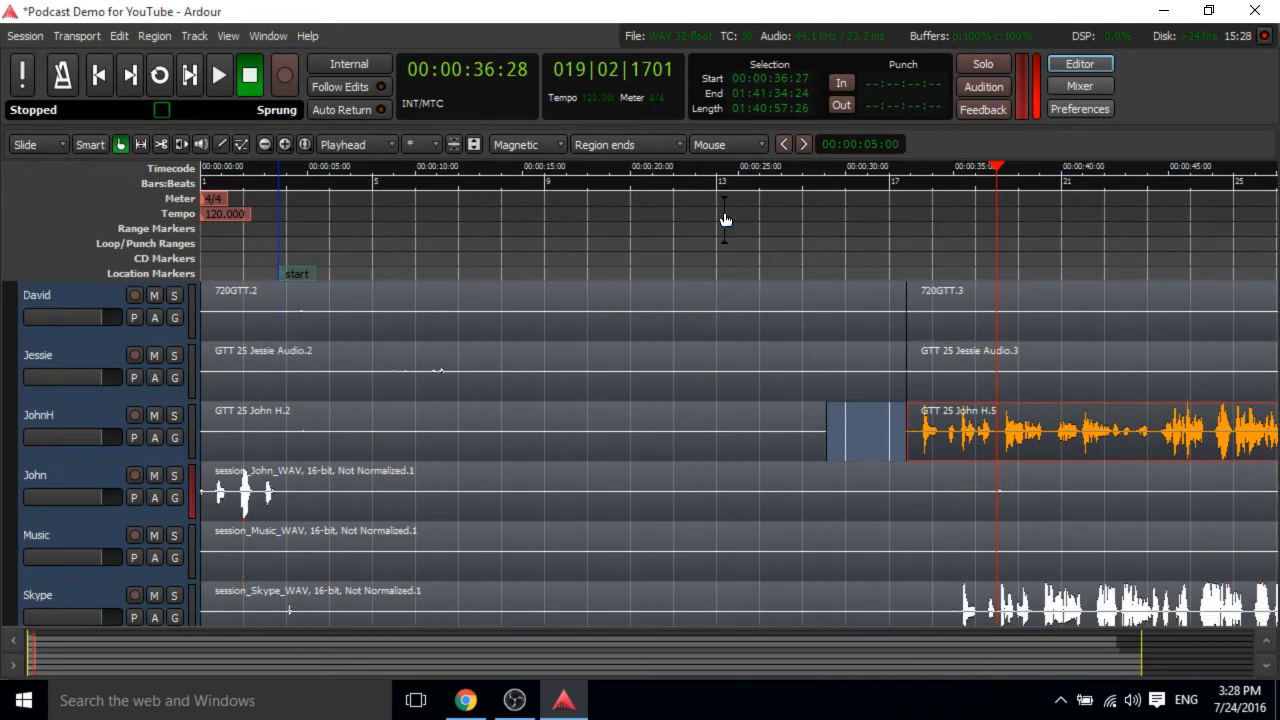
{"action": "left_click", "coordinate": [548, 146]}
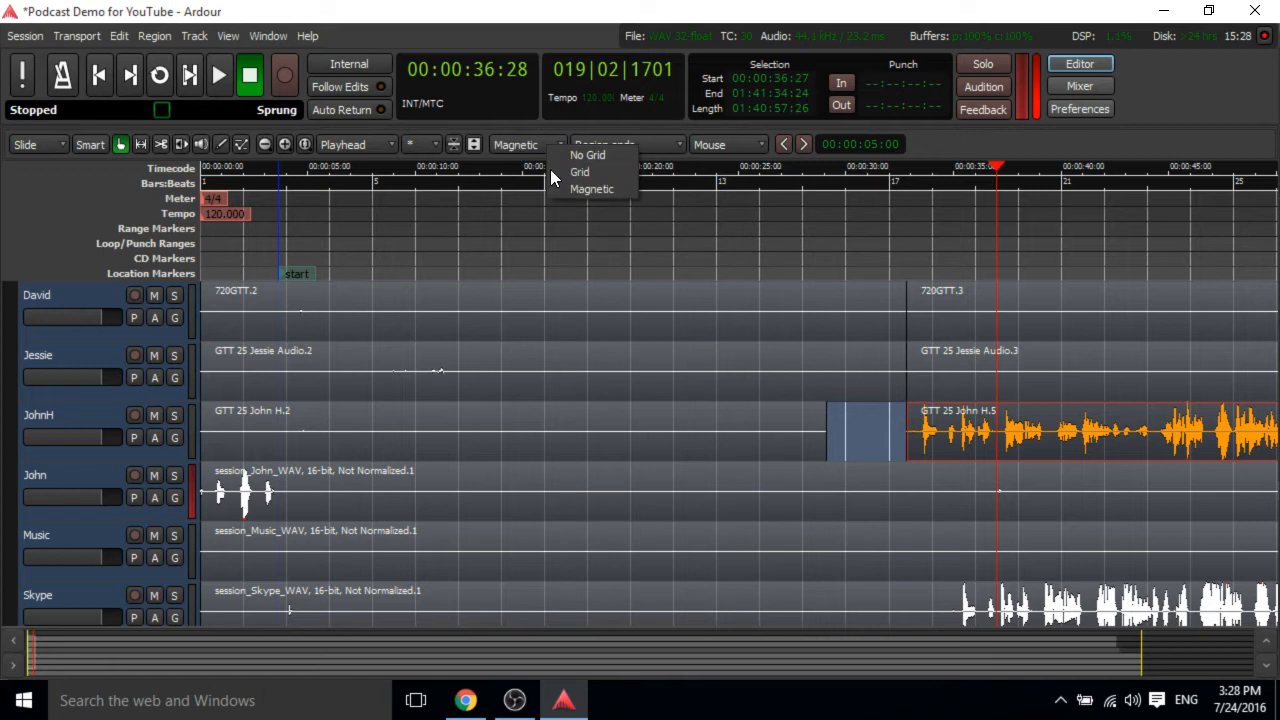
{"action": "left_click", "coordinate": [675, 150]}
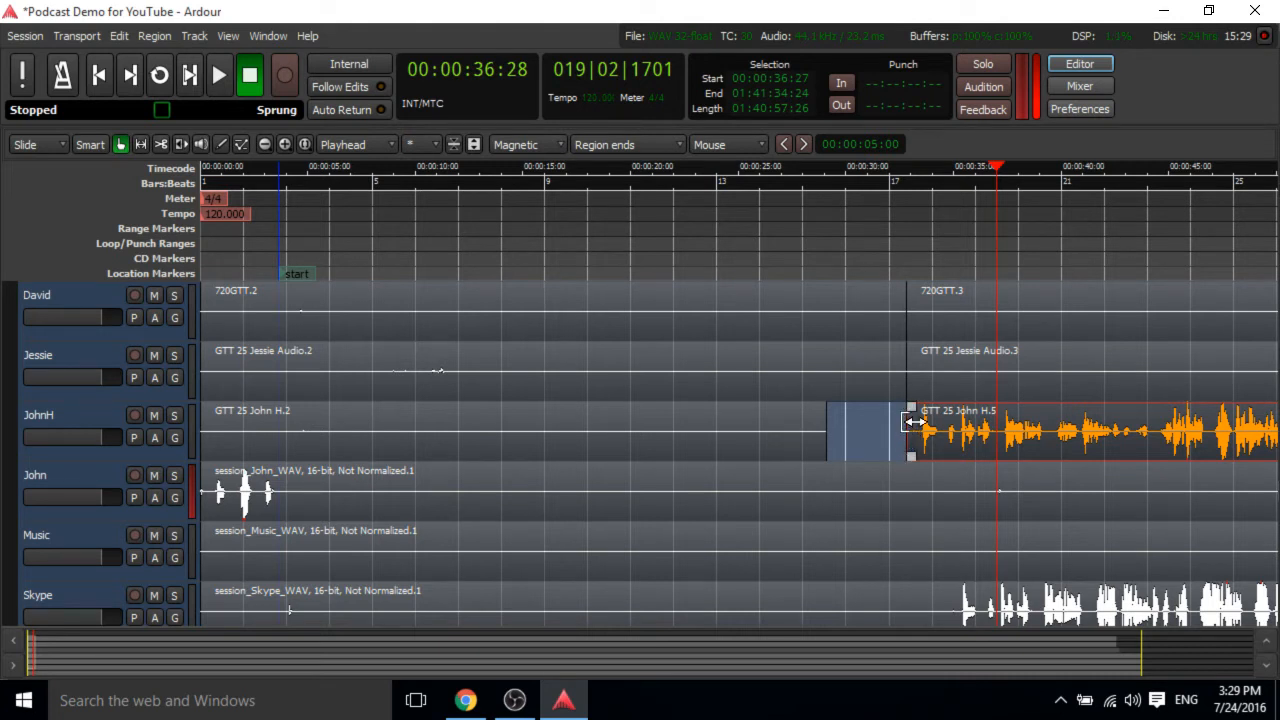
Trim the start of the JohnH region to just before its speech, at about 35 seconds.
{"action": "left_click_drag", "start_coordinate": [915, 421], "coordinate": [970, 422]}
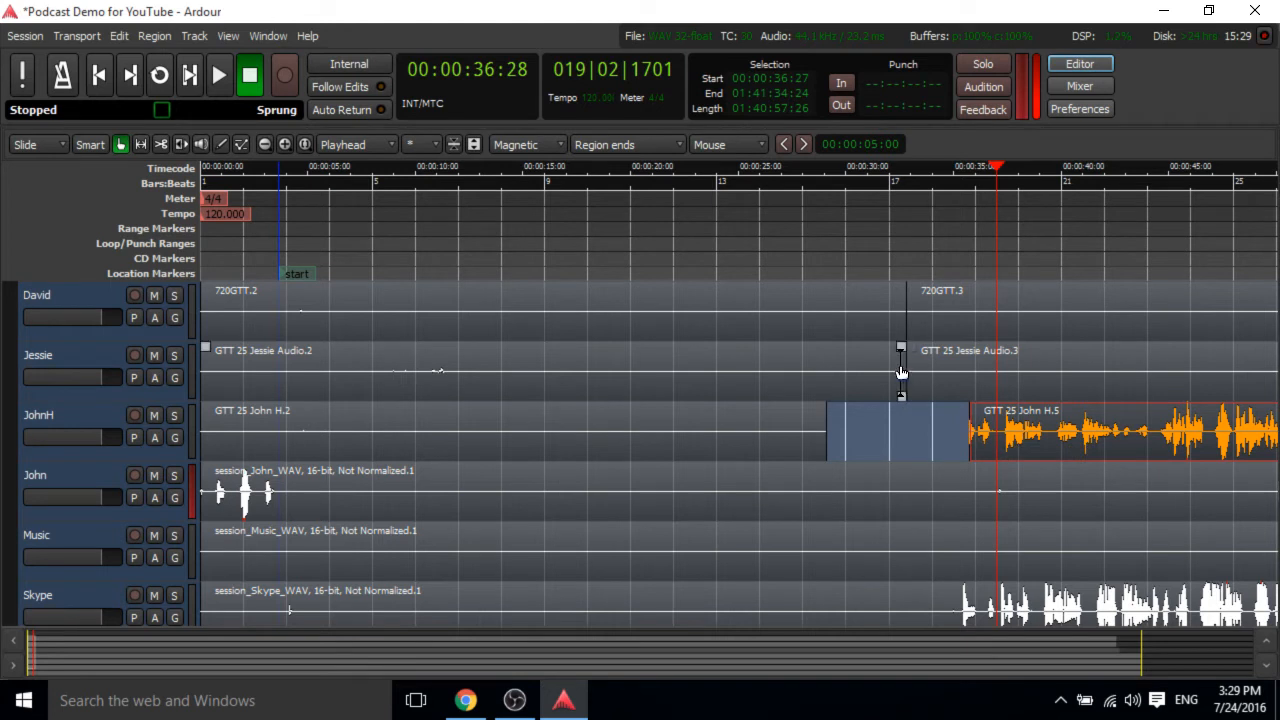
{"action": "left_click", "coordinate": [843, 305]}
{"action": "left_click", "coordinate": [972, 425]}
{"action": "left_click_drag", "start_coordinate": [972, 440], "coordinate": [968, 437]}
{"action": "scroll", "coordinate": [962, 434], "scroll_direction": "up", "scroll_amount": 2}
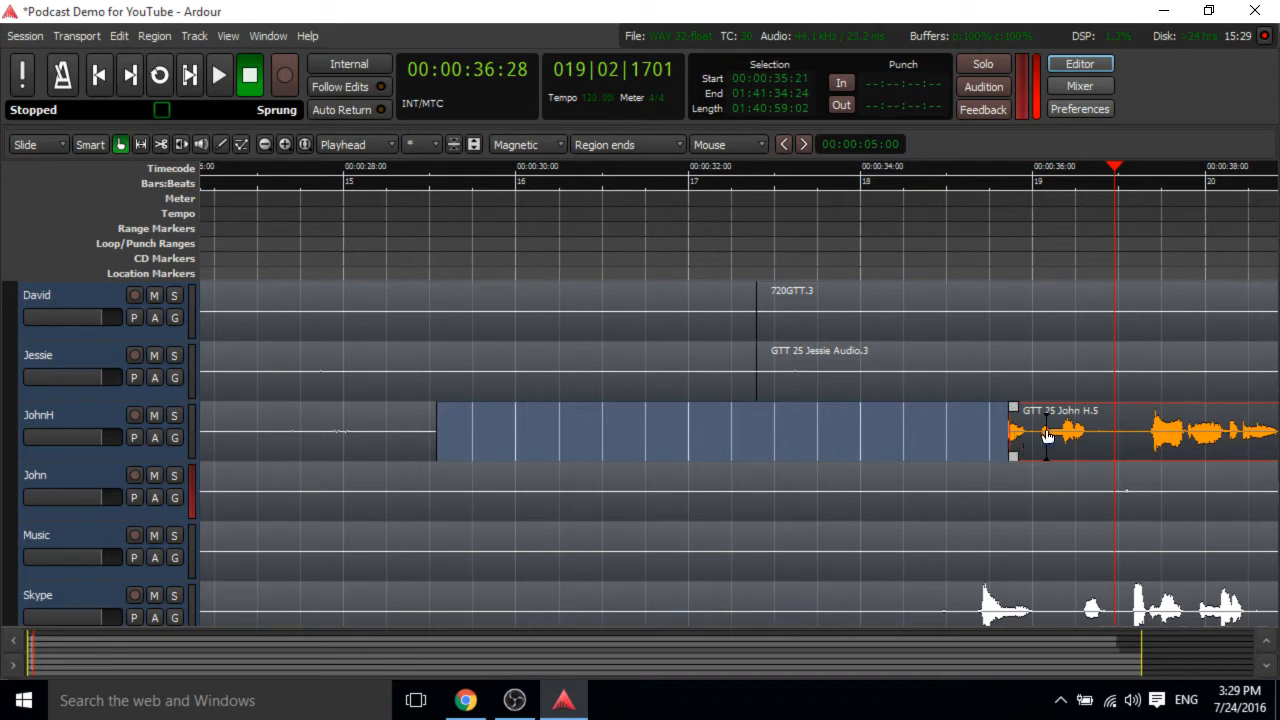
Slide the JohnH region left so its start lines up with the David and Jessie cut.
{"action": "left_click", "coordinate": [1030, 370]}
{"action": "left_click", "coordinate": [1015, 426]}
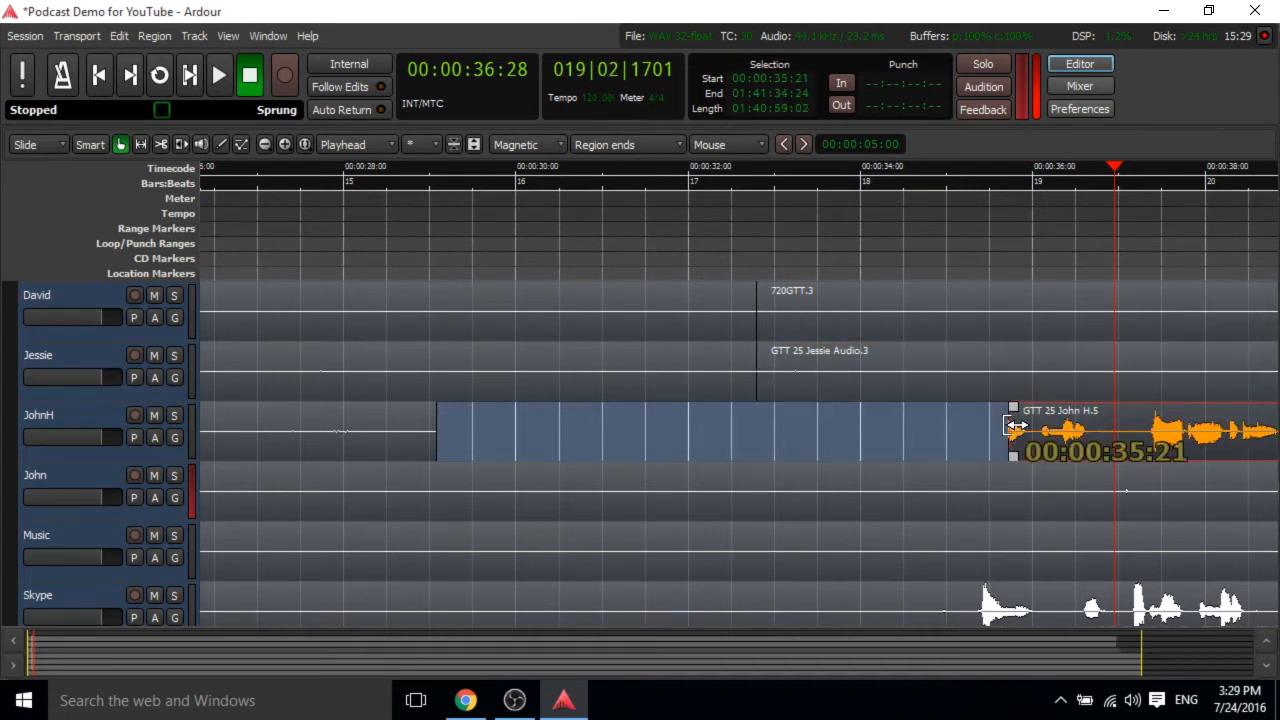
{"action": "left_click_drag", "start_coordinate": [1015, 426], "coordinate": [765, 429]}
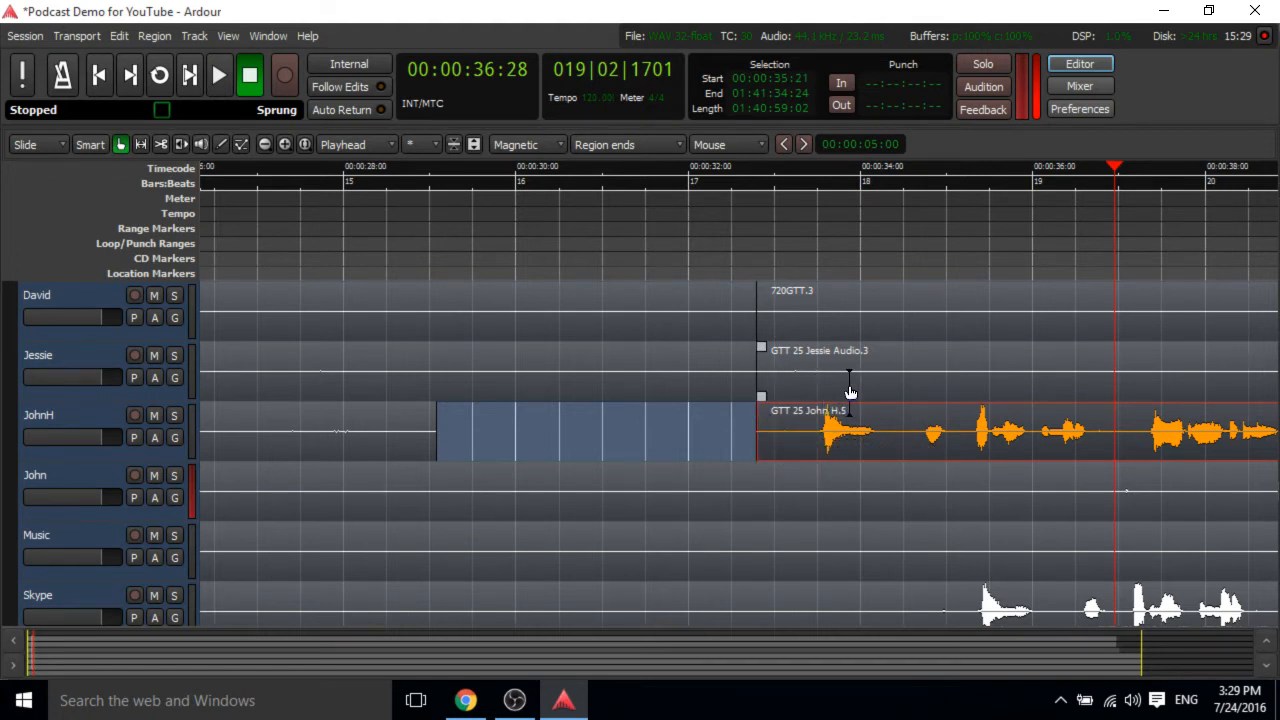
Play back the edited section from about 29 seconds.
{"action": "scroll", "coordinate": [850, 392], "scroll_direction": "down", "scroll_amount": 2}
{"action": "scroll", "coordinate": [848, 391], "scroll_direction": "down", "scroll_amount": 2}
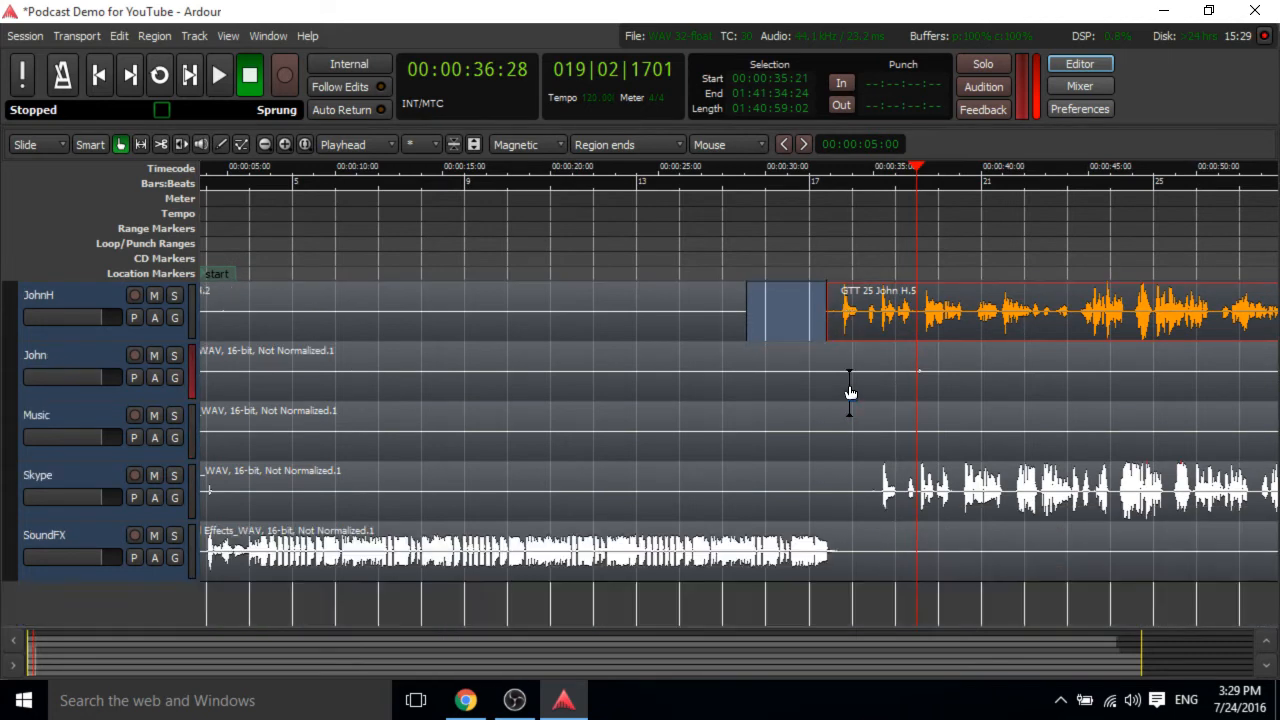
{"action": "scroll", "coordinate": [848, 391], "scroll_direction": "up", "scroll_amount": 1}
{"action": "left_click", "coordinate": [756, 170]}
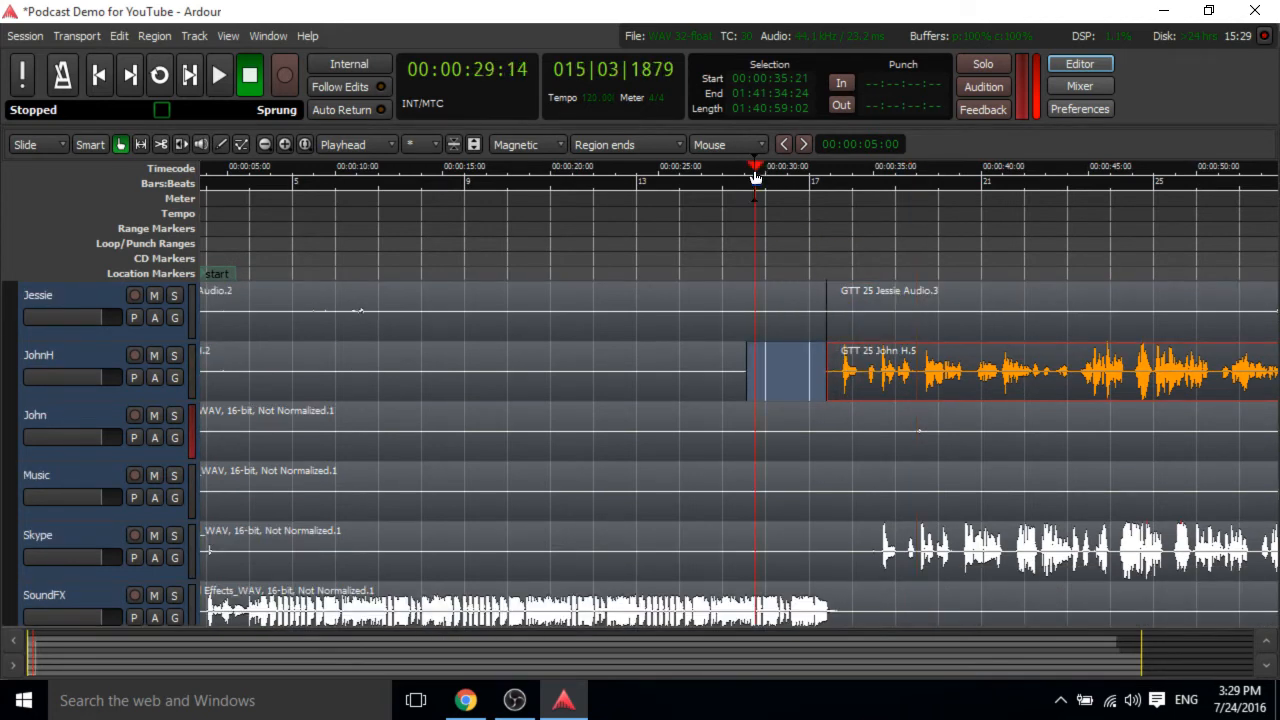
{"action": "key", "text": "space"}
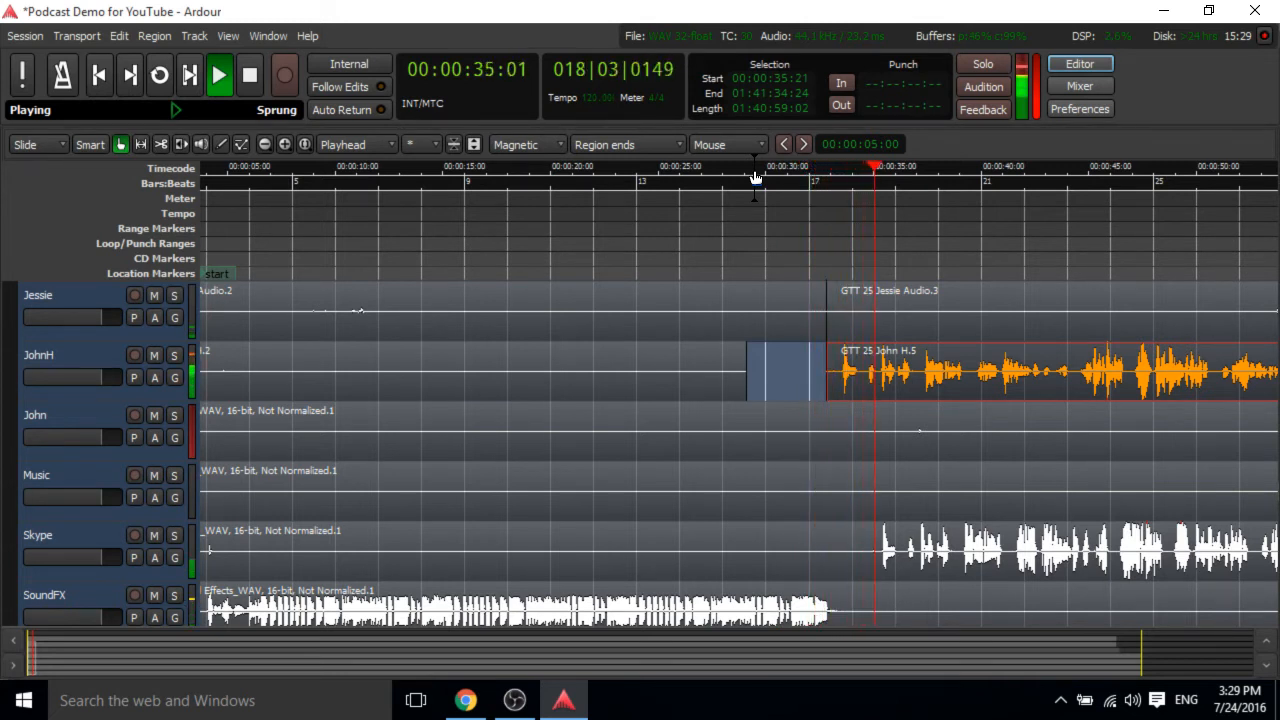
{"action": "key", "text": "space"}
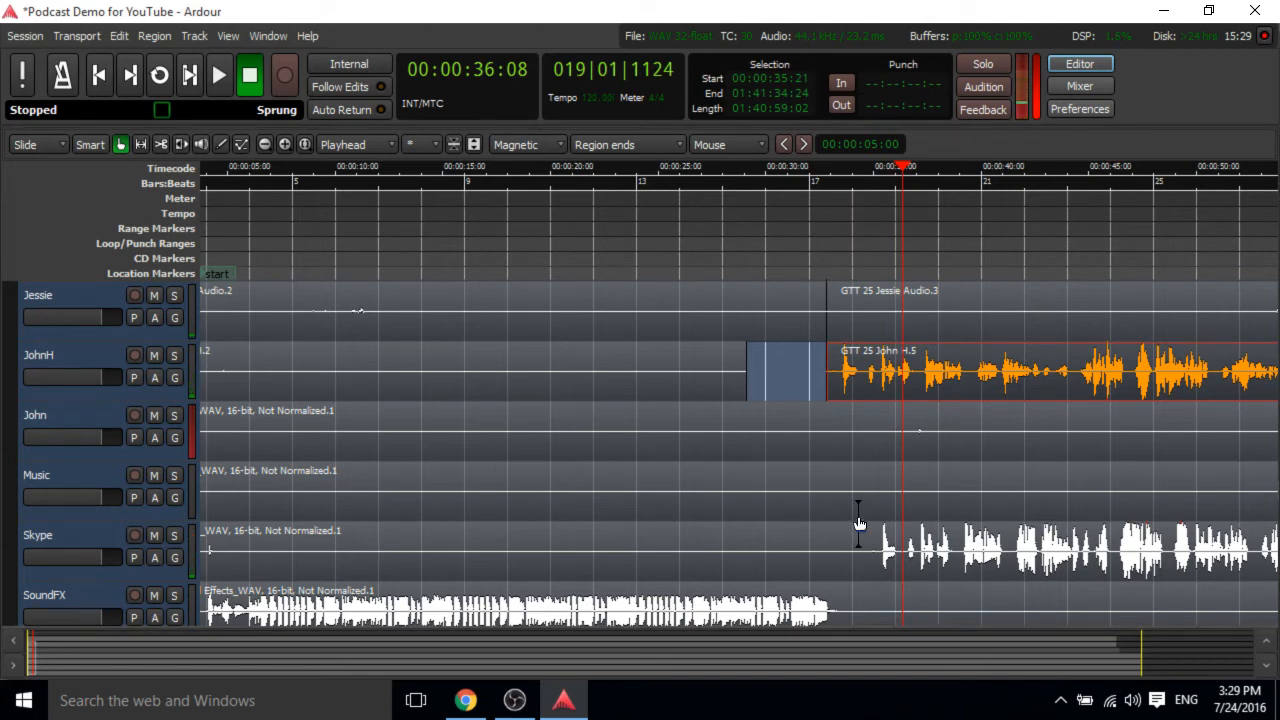
Trim the end of the earlier Skype region back to about 12 seconds.
{"action": "left_click", "coordinate": [870, 555]}
{"action": "left_click_drag", "start_coordinate": [861, 548], "coordinate": [408, 550]}
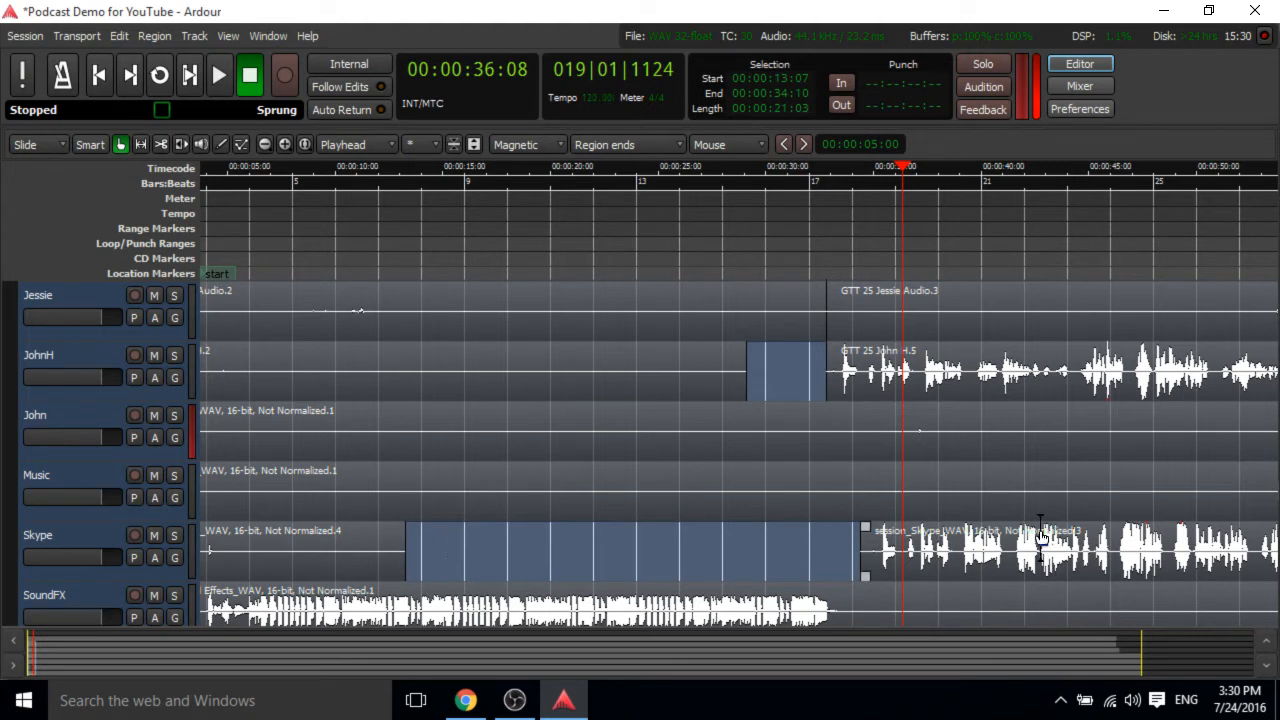
Slide the later Skype region left to start at the cut at about 32 seconds and play it back.
{"action": "left_click_drag", "start_coordinate": [975, 550], "coordinate": [944, 550]}
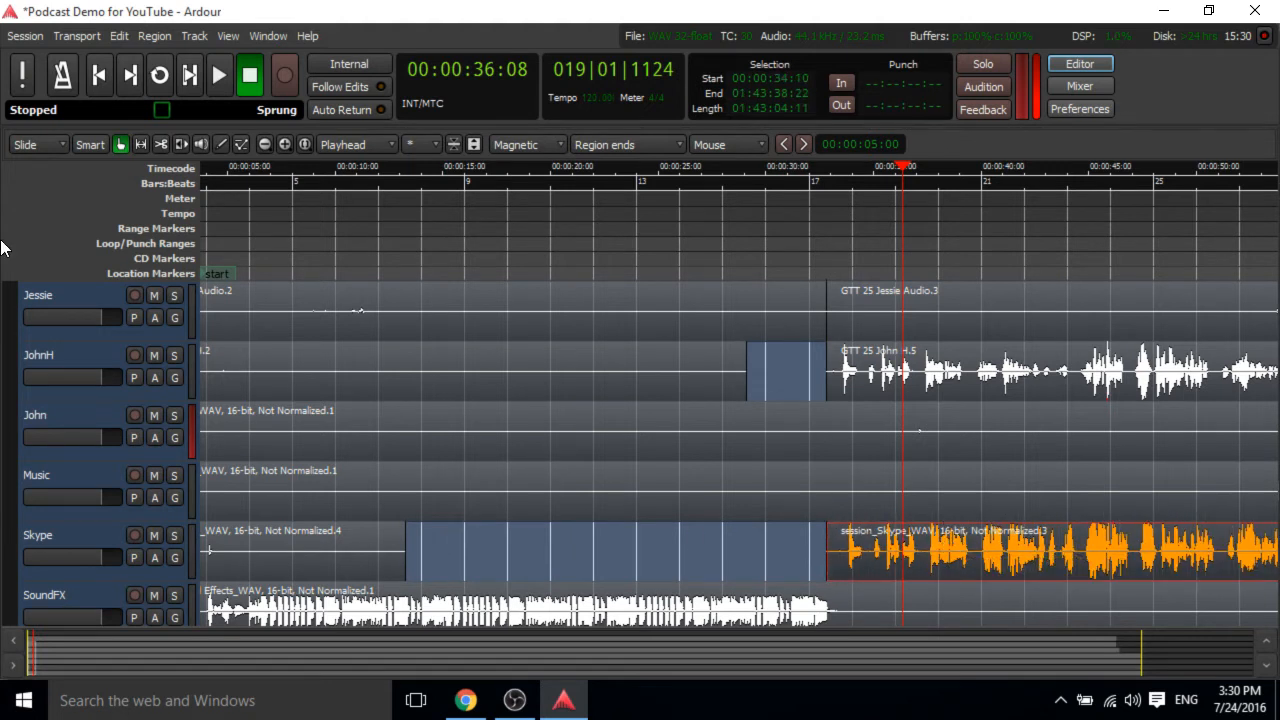
{"action": "left_click", "coordinate": [815, 174]}
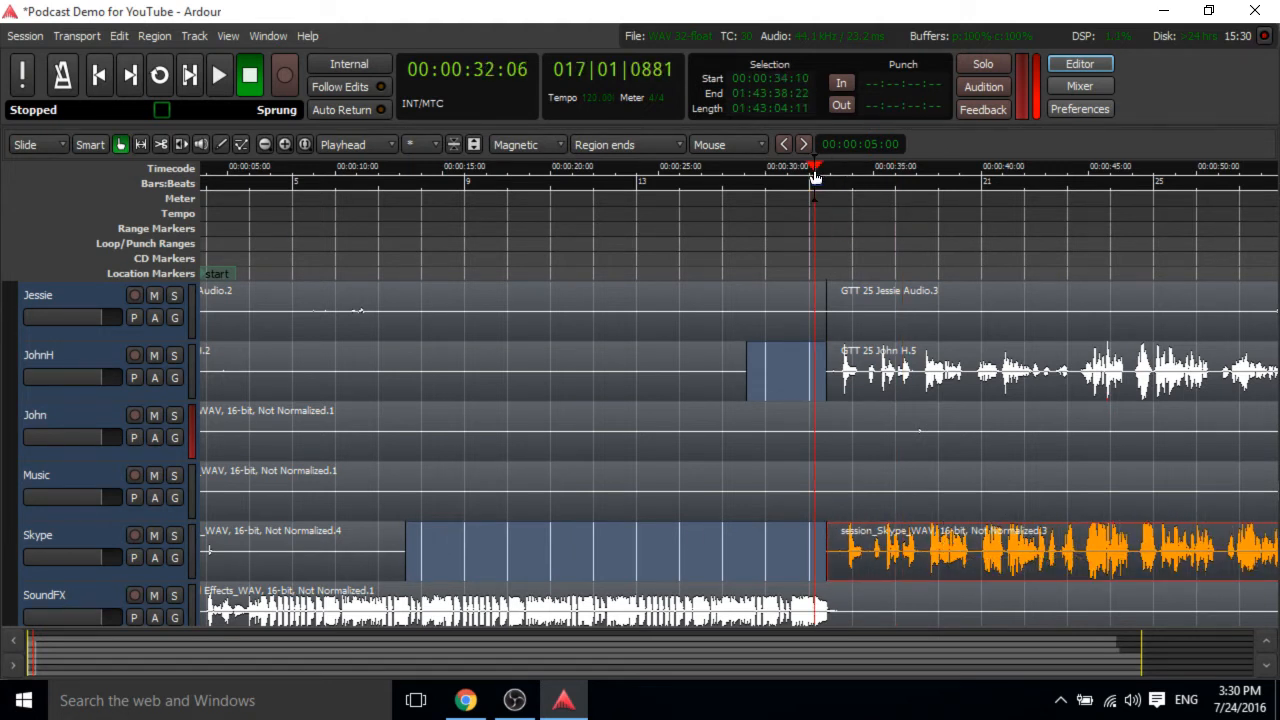
{"action": "key", "text": "space"}
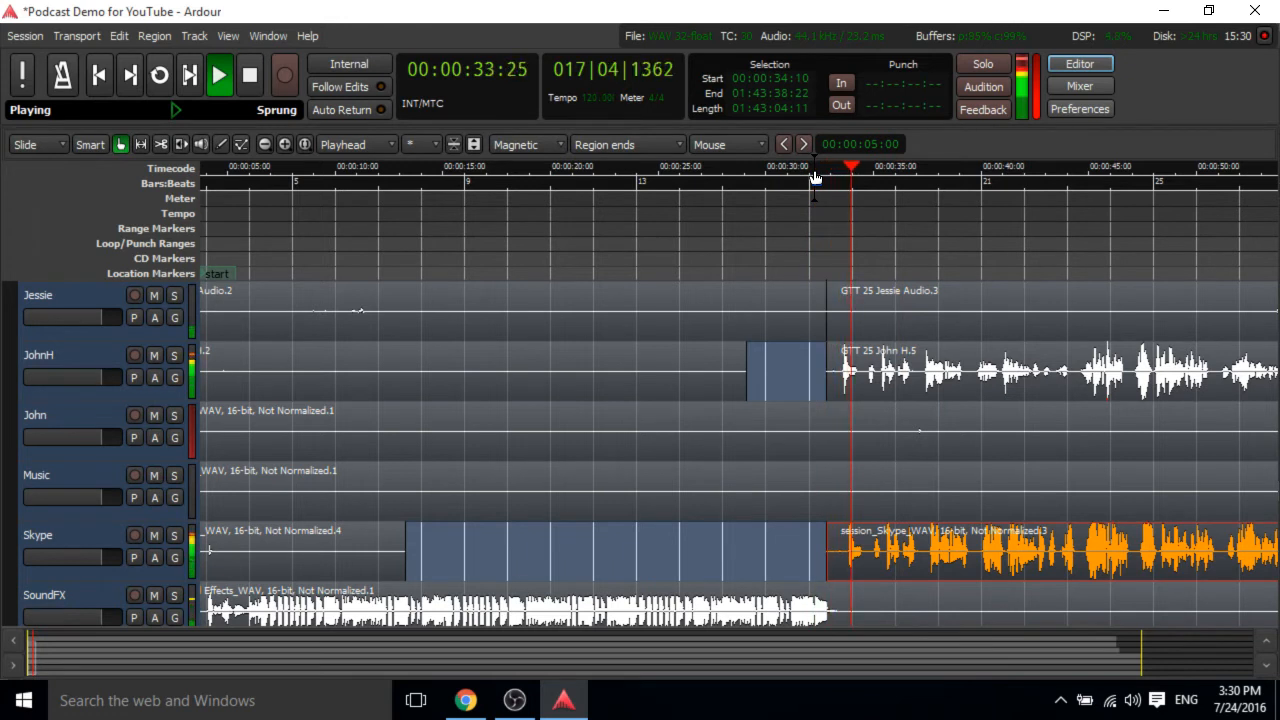
{"action": "key", "text": "space"}
Switch snapping to No Grid and nudge the later Skype region slightly left.
{"action": "left_click_drag", "start_coordinate": [1060, 563], "coordinate": [1065, 562]}
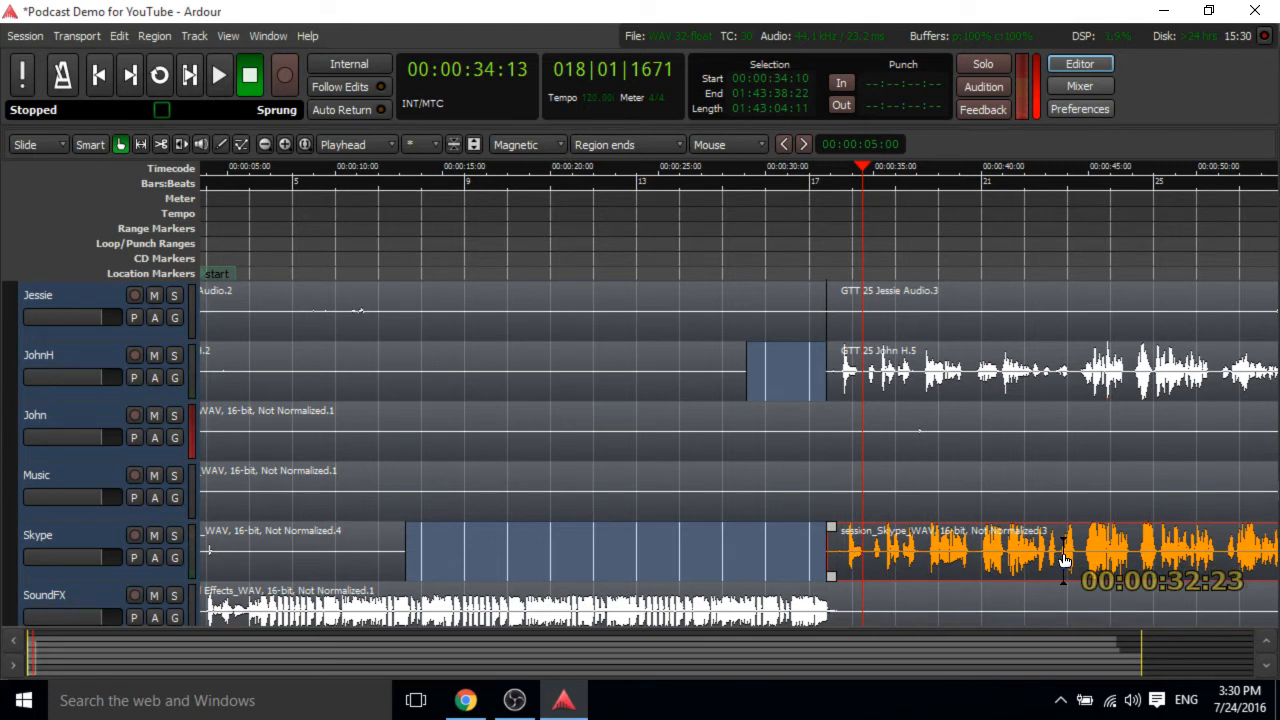
{"action": "left_click_drag", "start_coordinate": [1065, 562], "coordinate": [1065, 562]}
{"action": "left_click", "coordinate": [598, 145]}
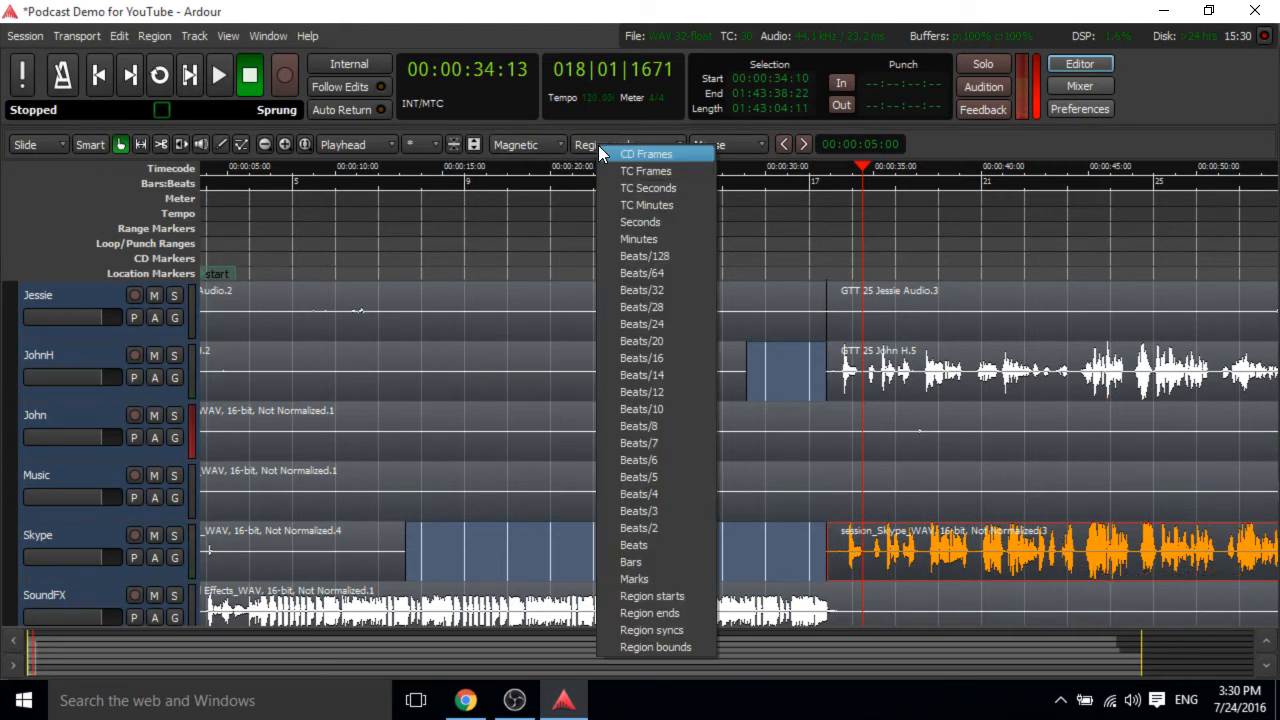
{"action": "left_click", "coordinate": [527, 145]}
{"action": "left_click", "coordinate": [527, 145]}
{"action": "left_click", "coordinate": [567, 155]}
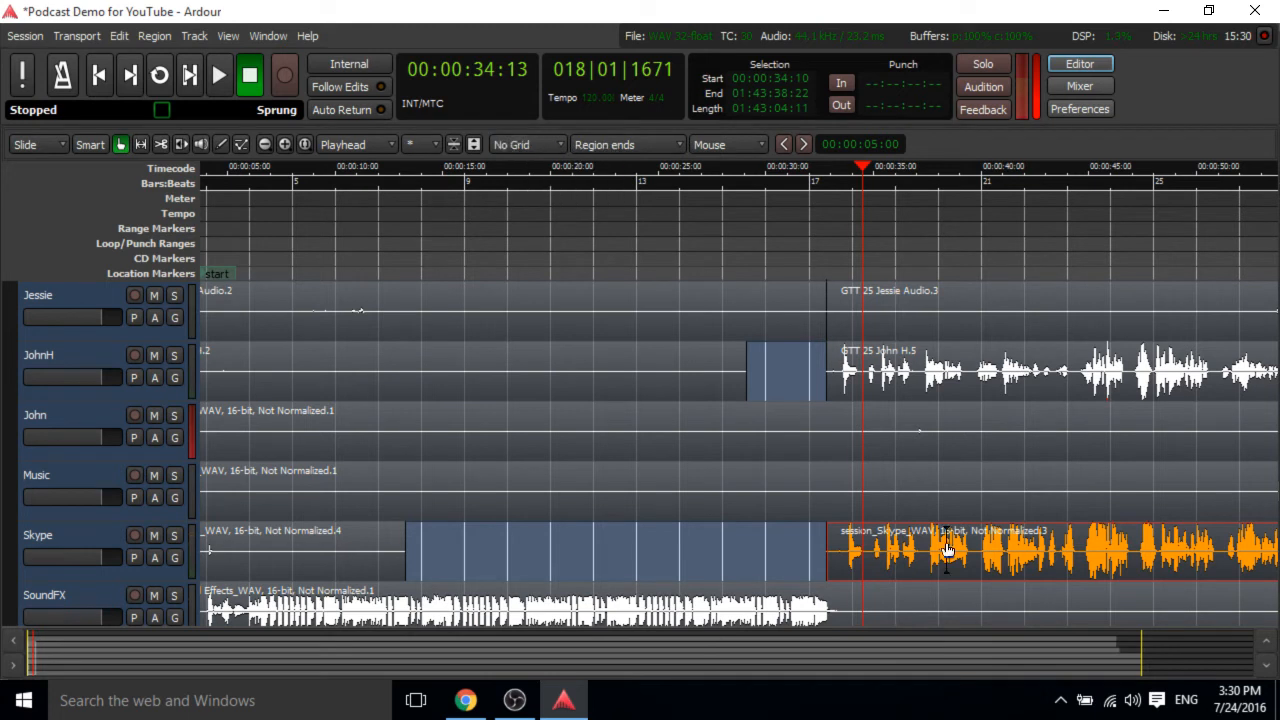
{"action": "left_click_drag", "start_coordinate": [1030, 560], "coordinate": [1022, 555]}
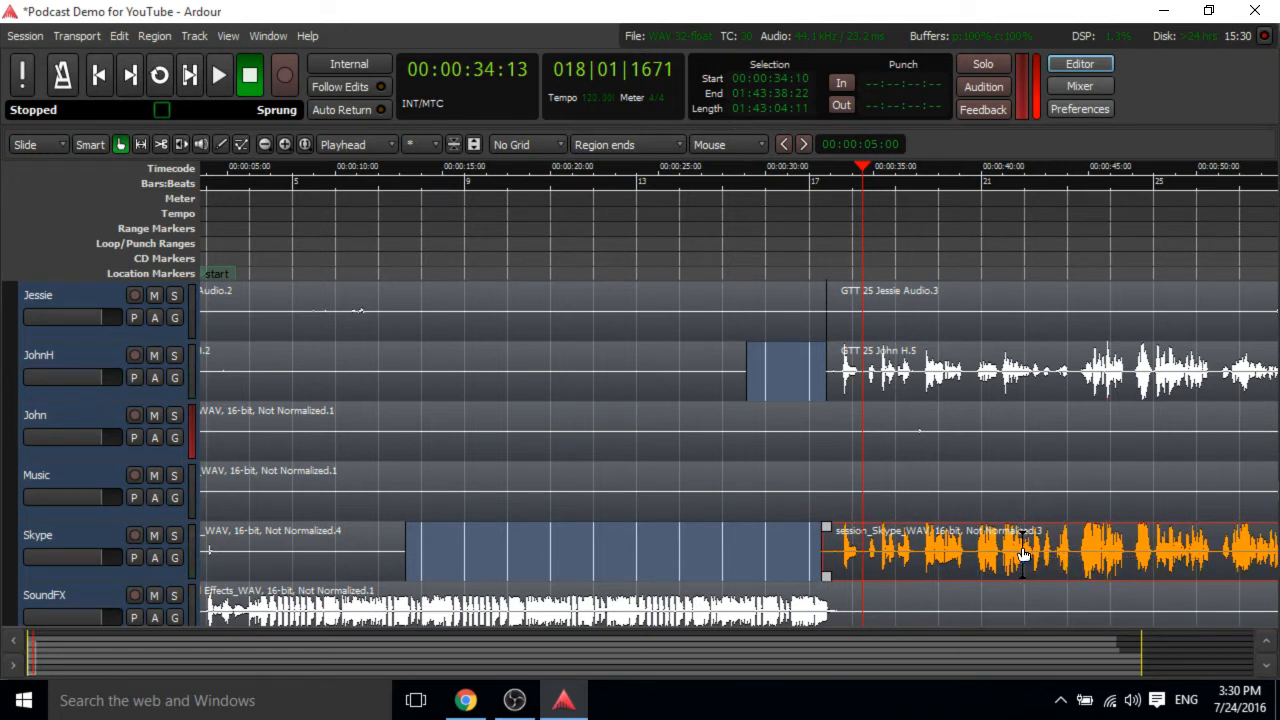
Play back the Skype edit from about 30 seconds.
{"action": "left_click", "coordinate": [790, 168]}
{"action": "key", "text": "space"}
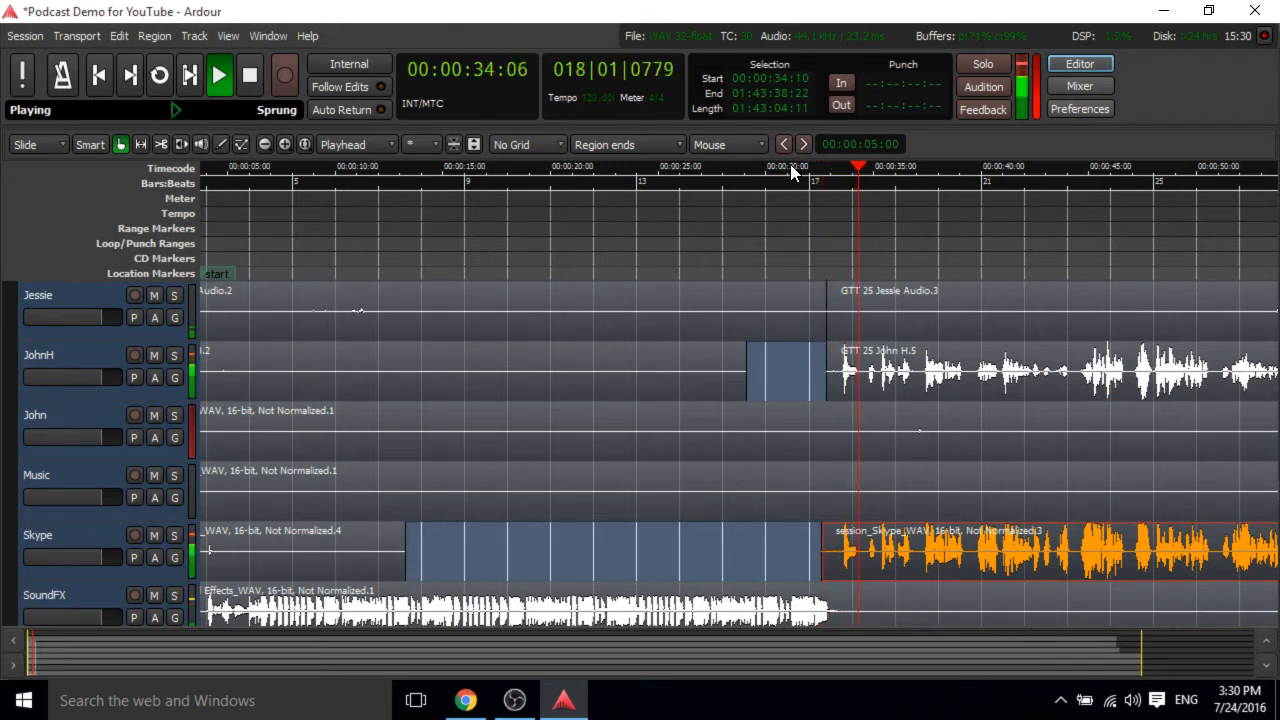
{"action": "key", "text": "space"}
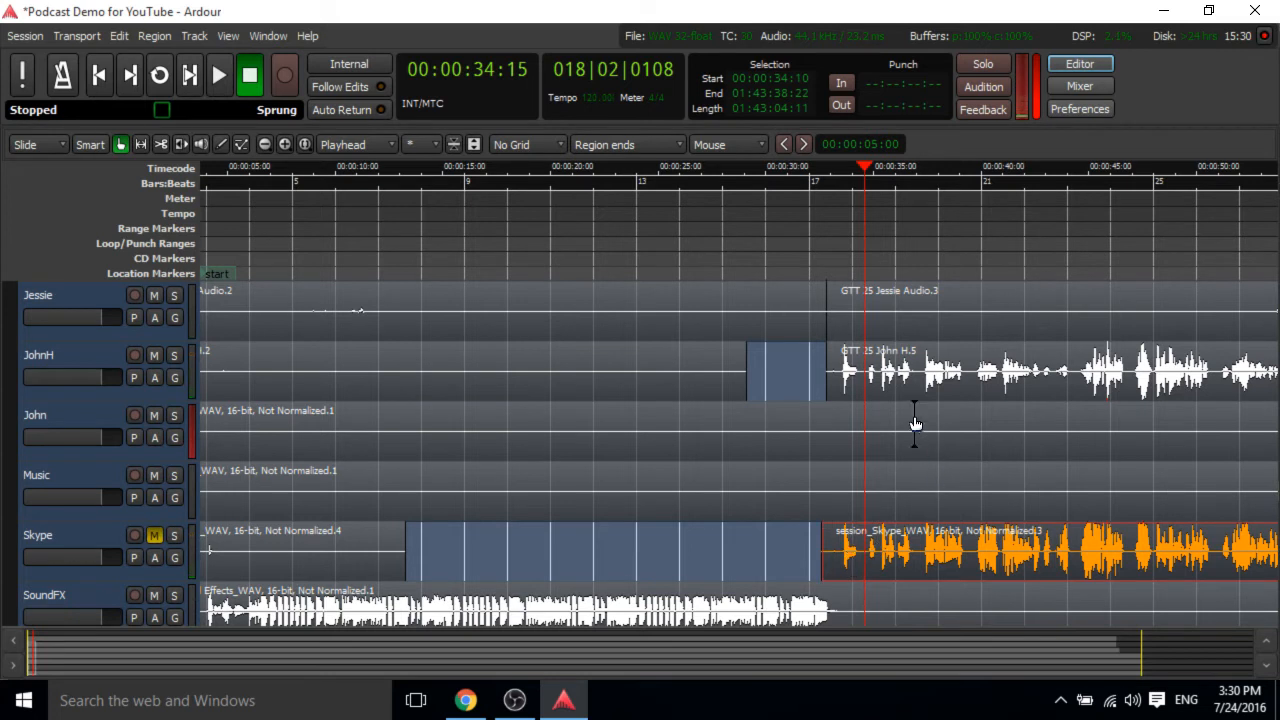
{"action": "key", "text": "space"}
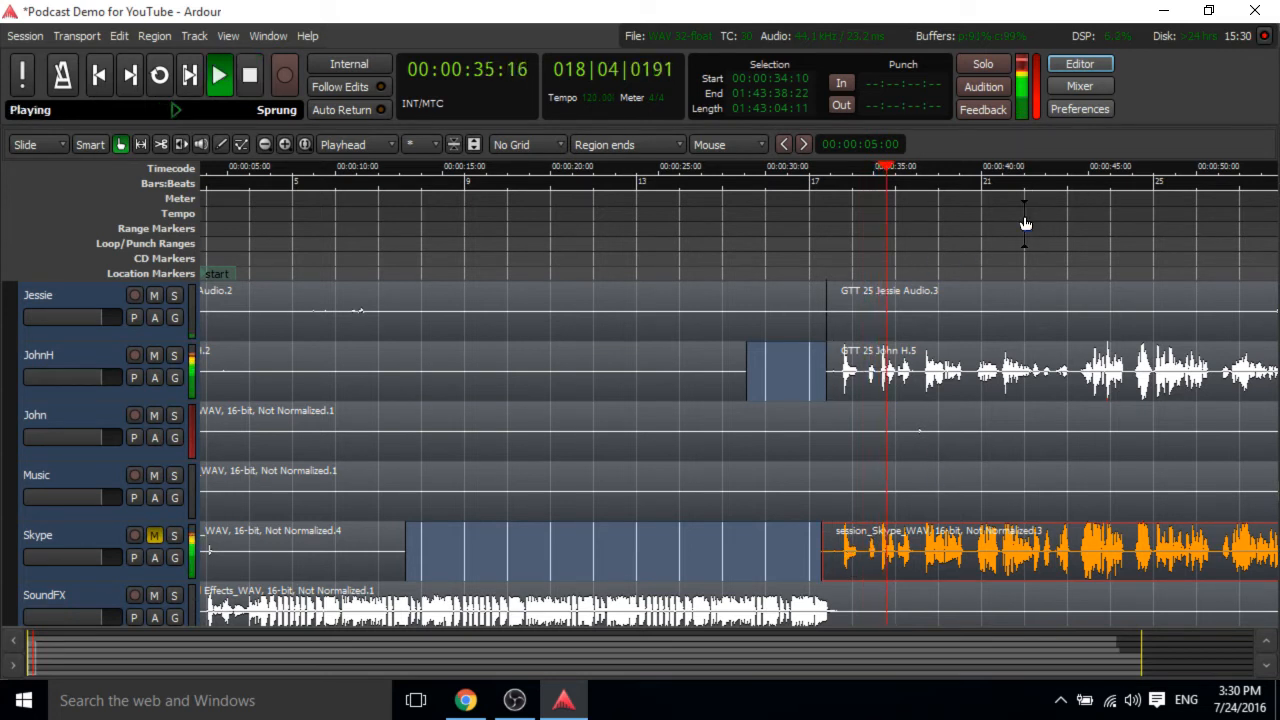
{"action": "key", "text": "space"}
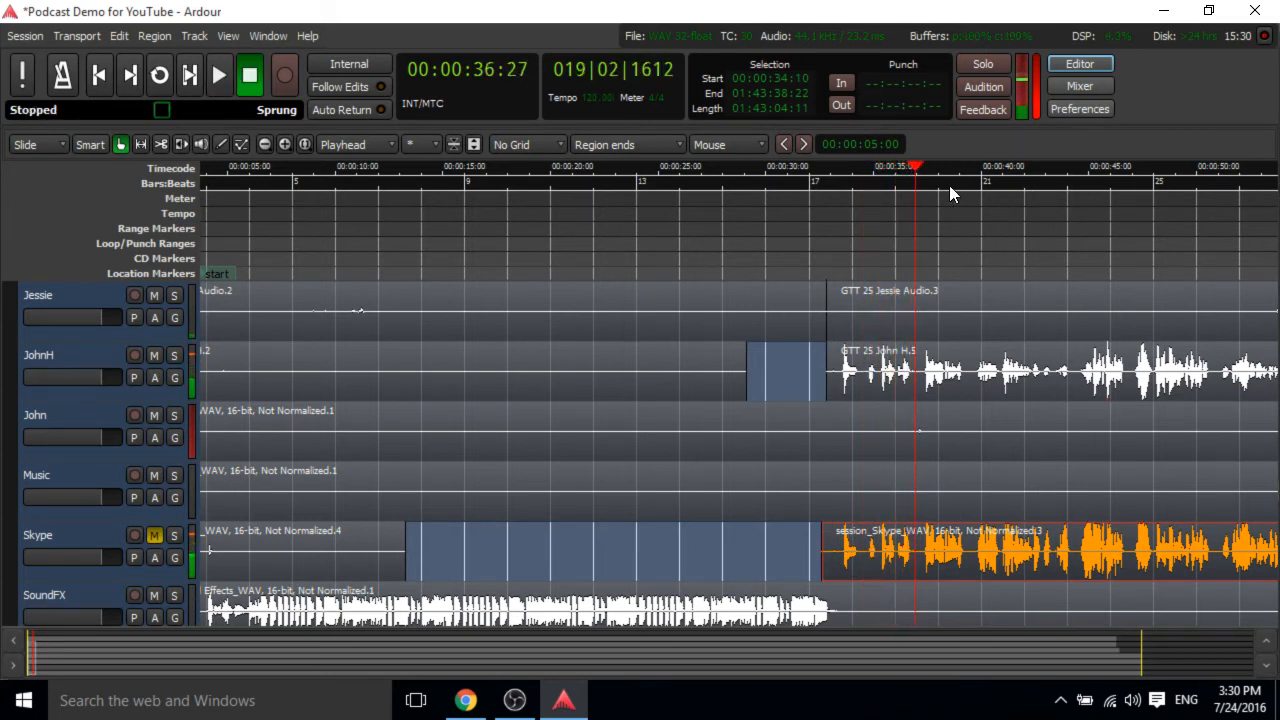
{"action": "left_click_drag", "start_coordinate": [915, 165], "coordinate": [710, 245]}
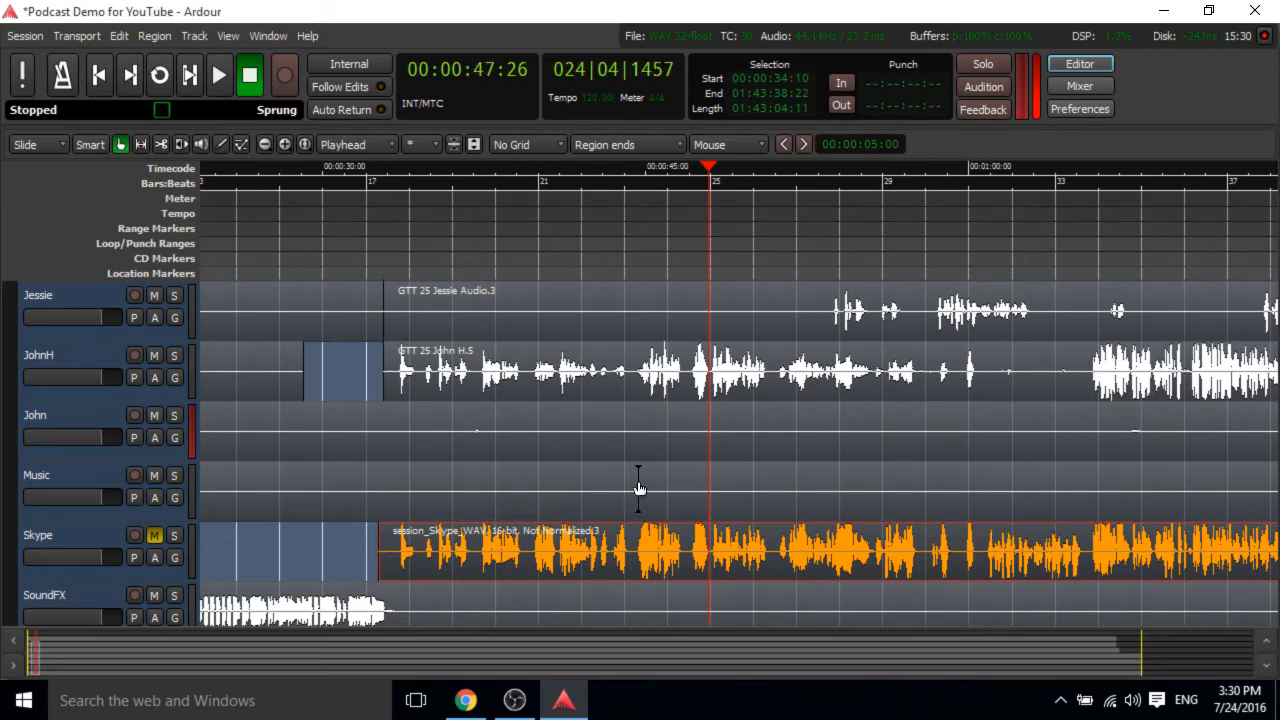
Solo the Skype track and listen to passages around 57 seconds.
{"action": "left_click", "coordinate": [175, 535]}
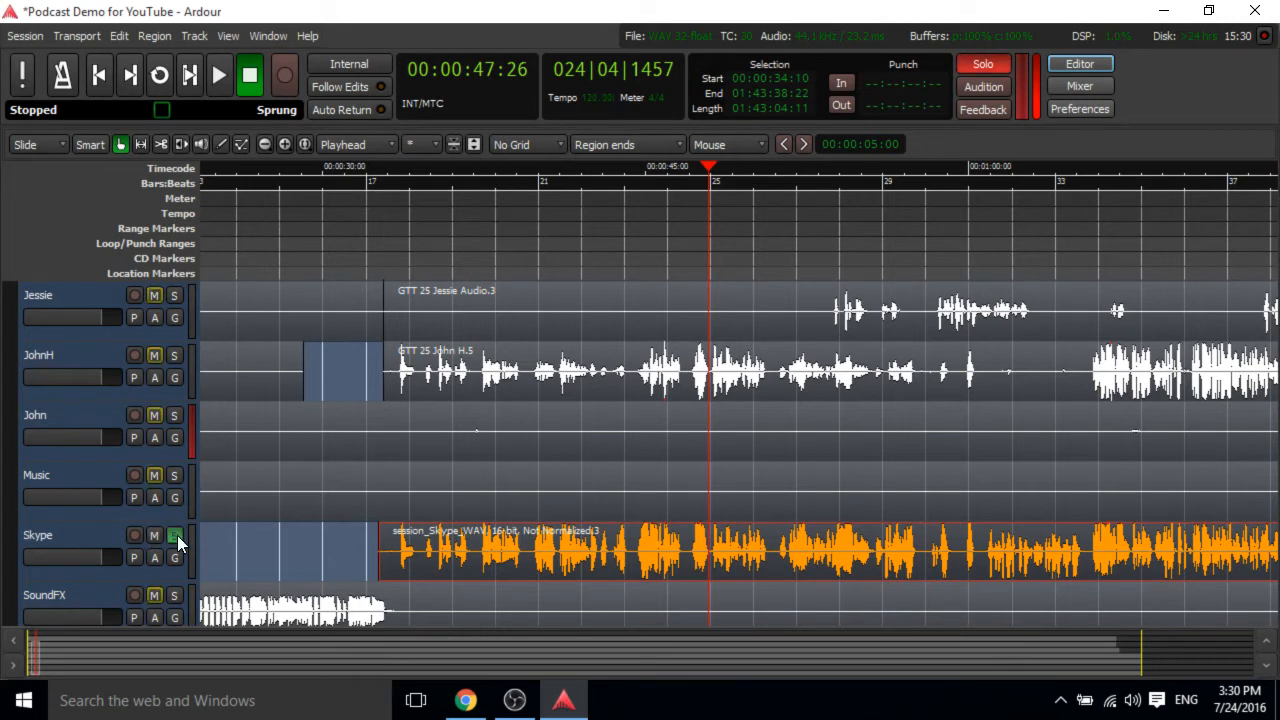
{"action": "left_click", "coordinate": [940, 166]}
{"action": "key", "text": "space"}
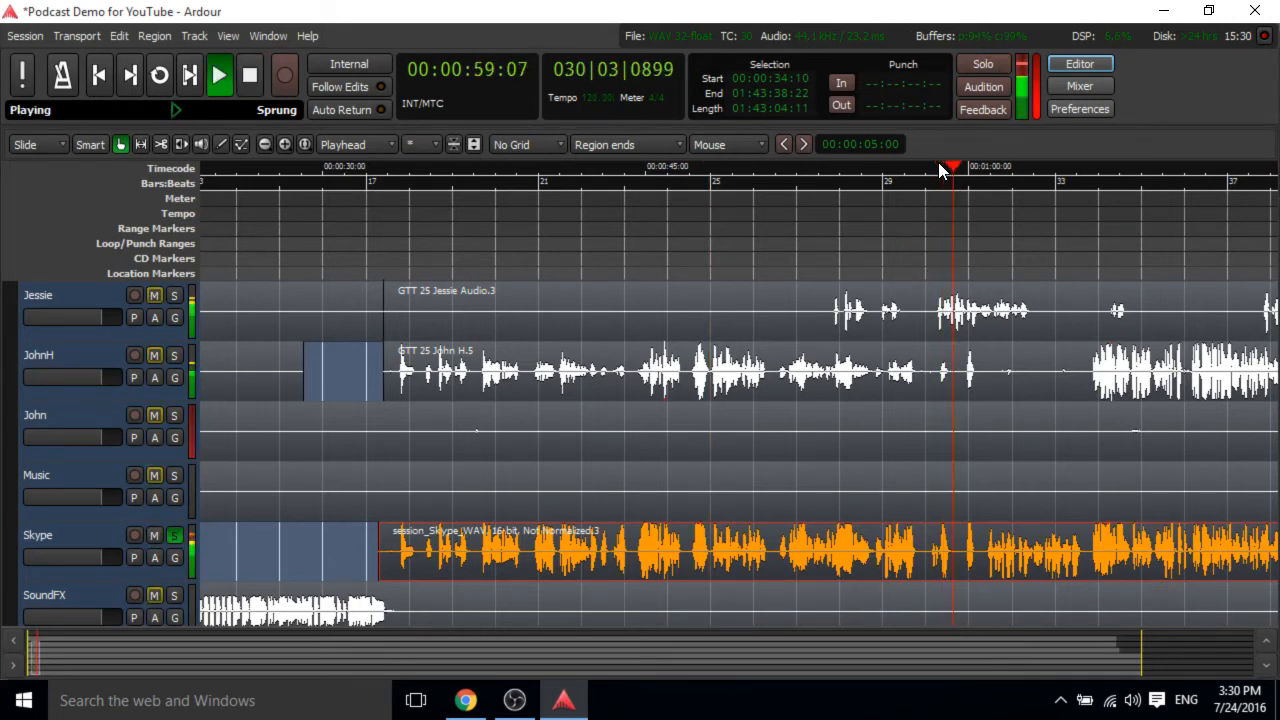
{"action": "key", "text": "space"}
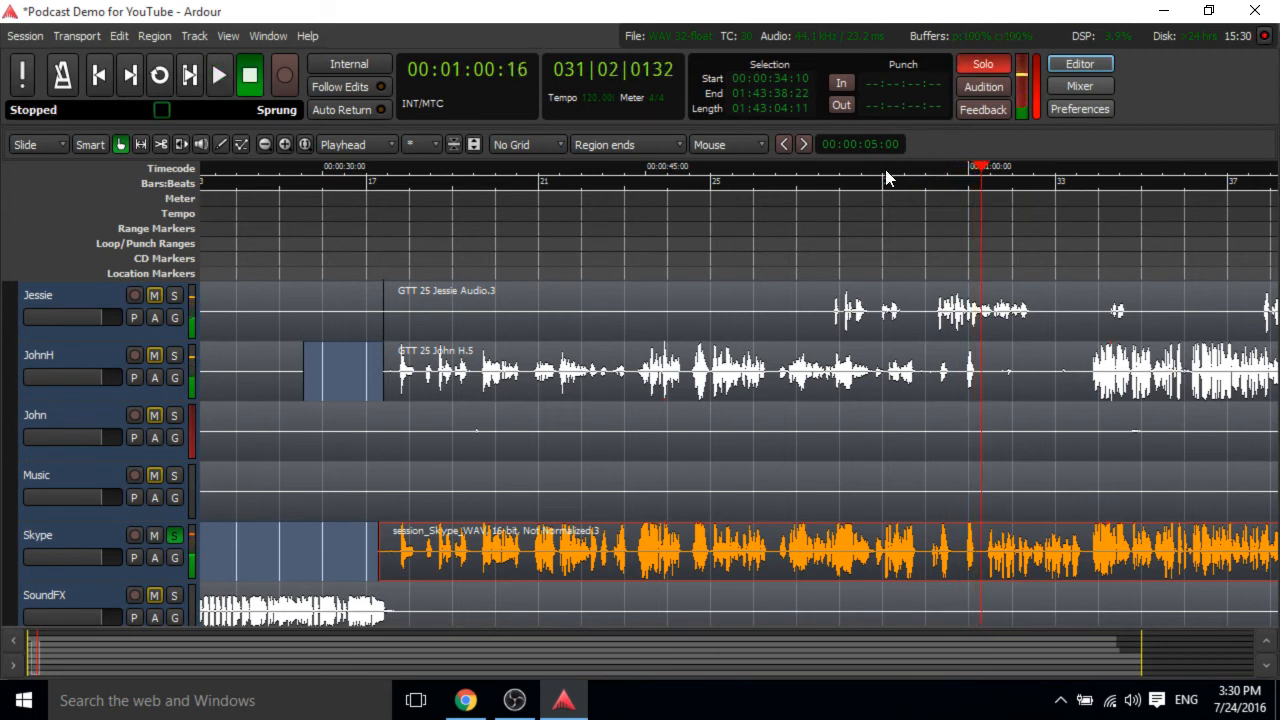
{"action": "left_click", "coordinate": [885, 177]}
{"action": "key", "text": "space"}
{"action": "key", "text": "space"}
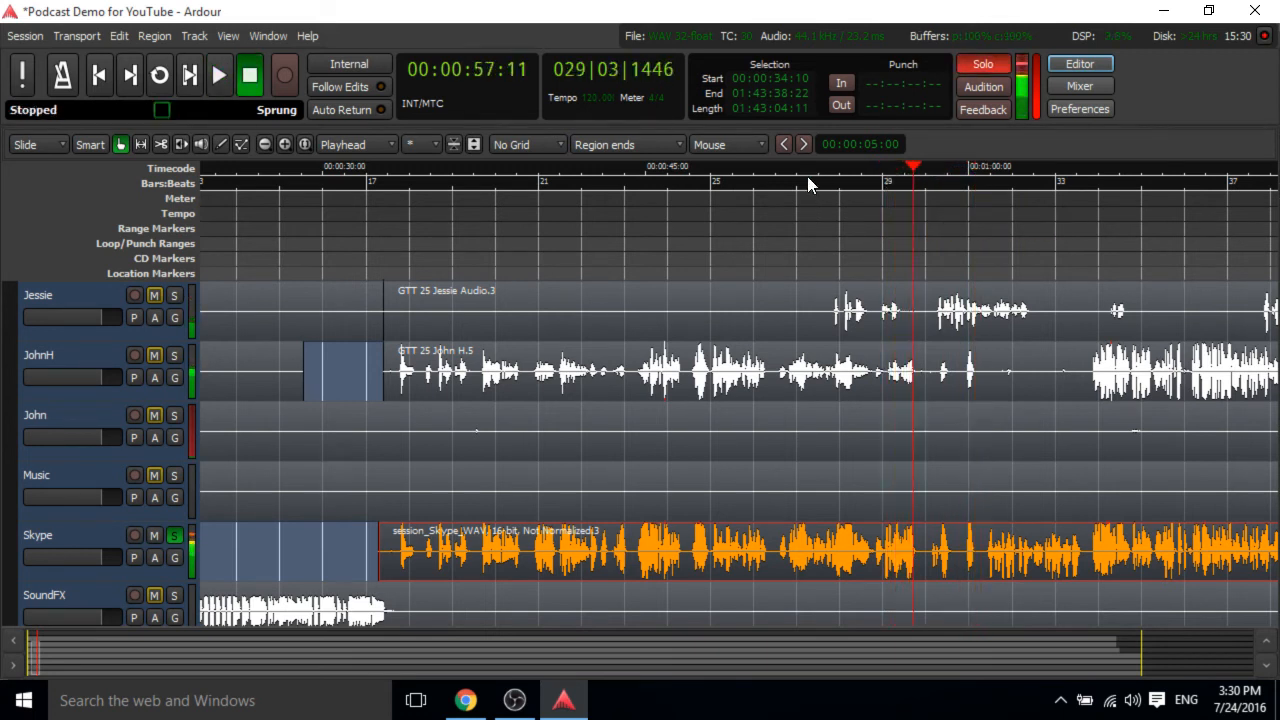
{"action": "left_click", "coordinate": [794, 178]}
{"action": "key", "text": "space"}
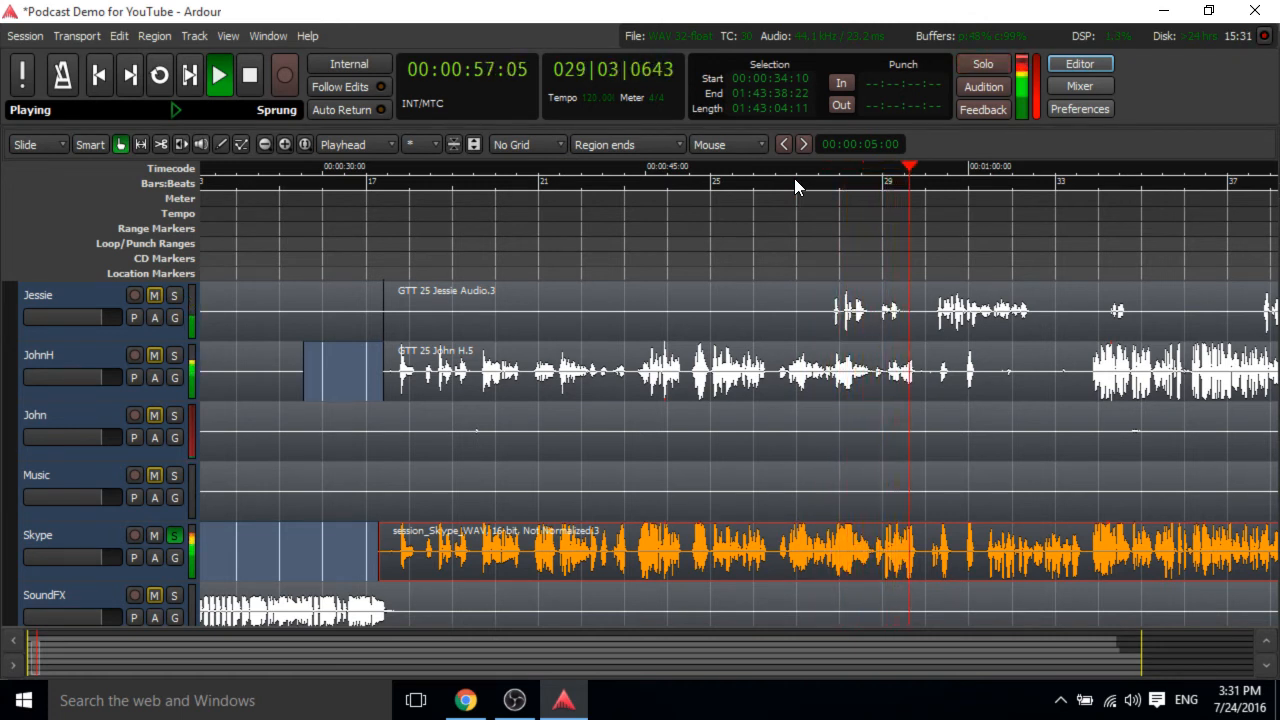
{"action": "key", "text": "space"}
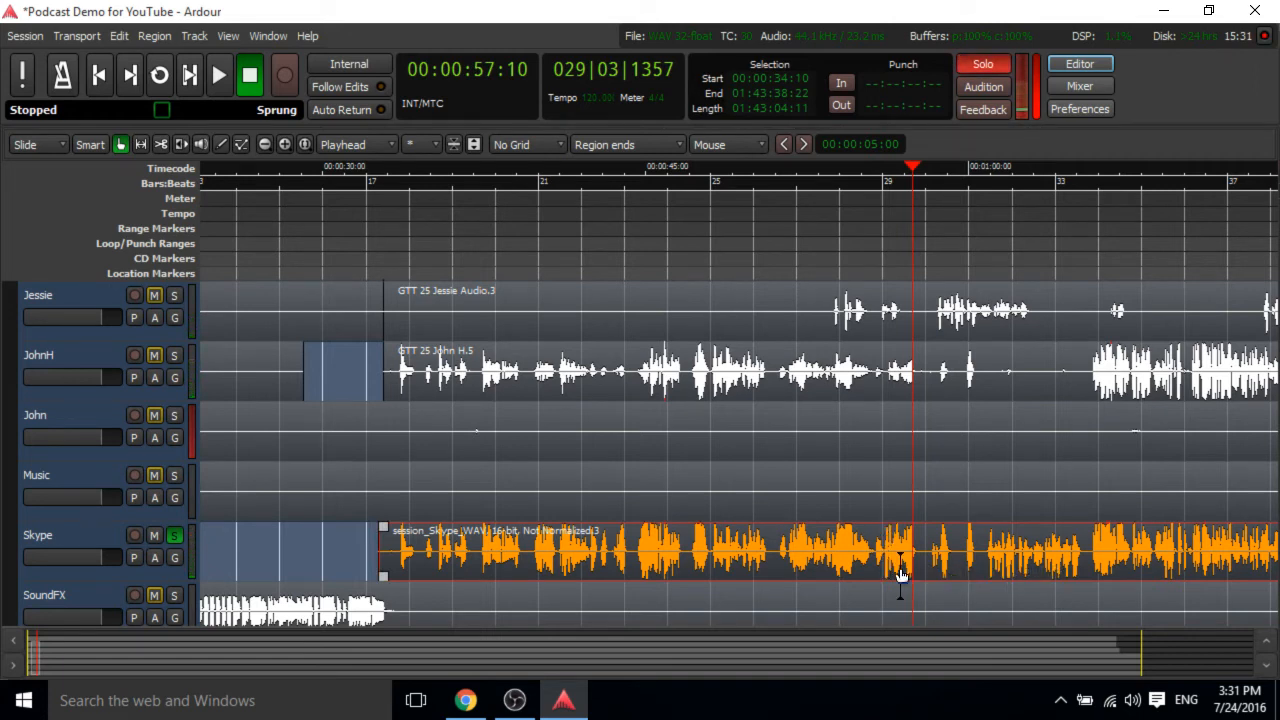
Solo the Jessie track and play back its region from about 52 seconds.
{"action": "left_click", "coordinate": [860, 315]}
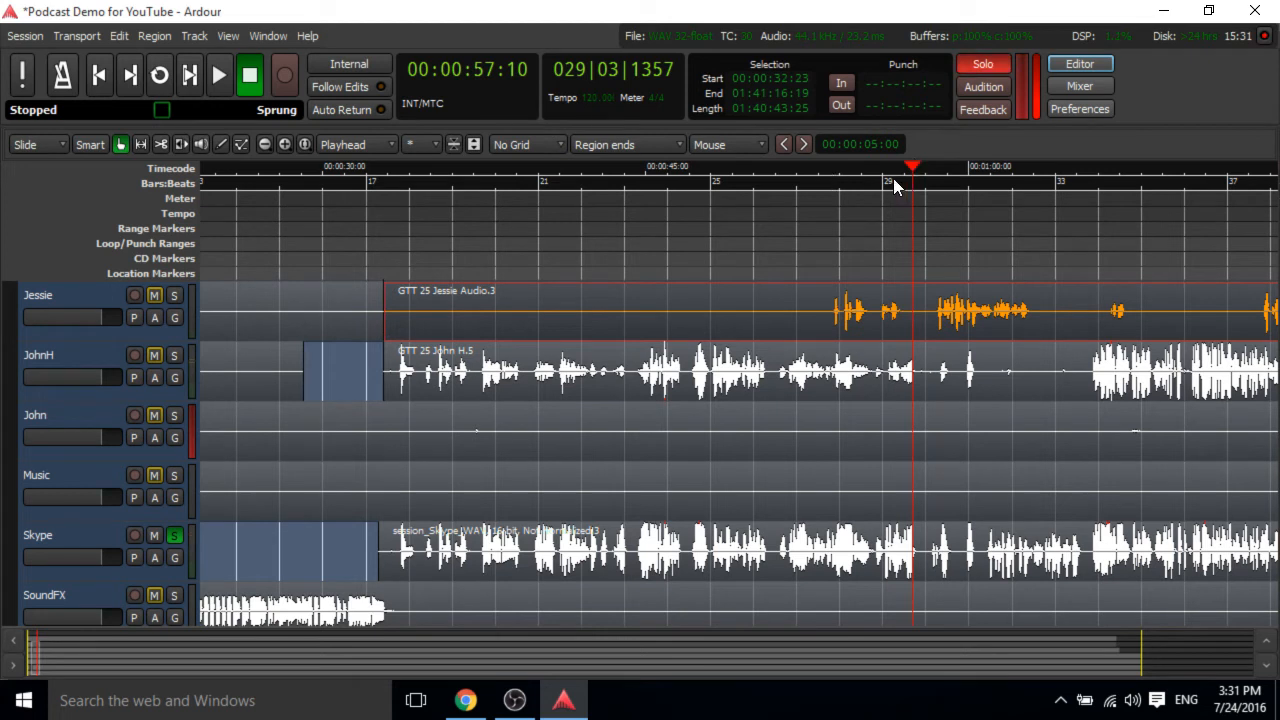
{"action": "left_click_drag", "start_coordinate": [893, 178], "coordinate": [813, 172]}
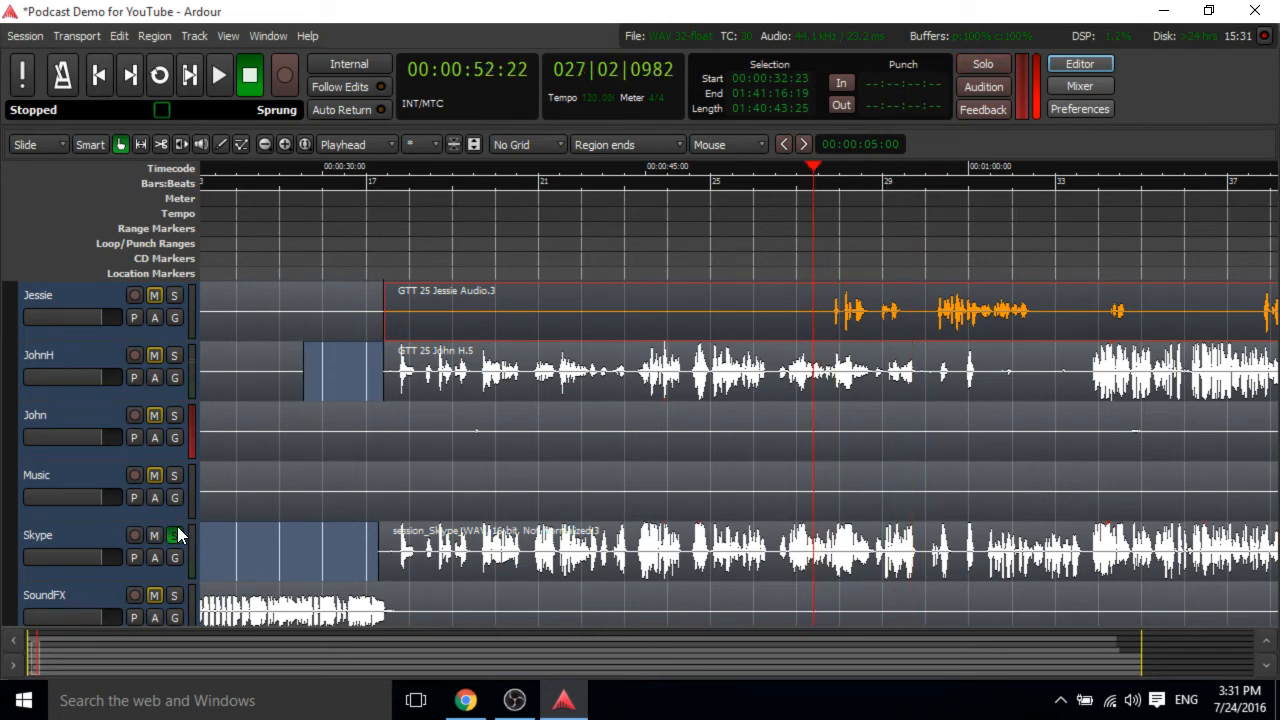
{"action": "left_click", "coordinate": [176, 296]}
{"action": "key", "text": "space"}
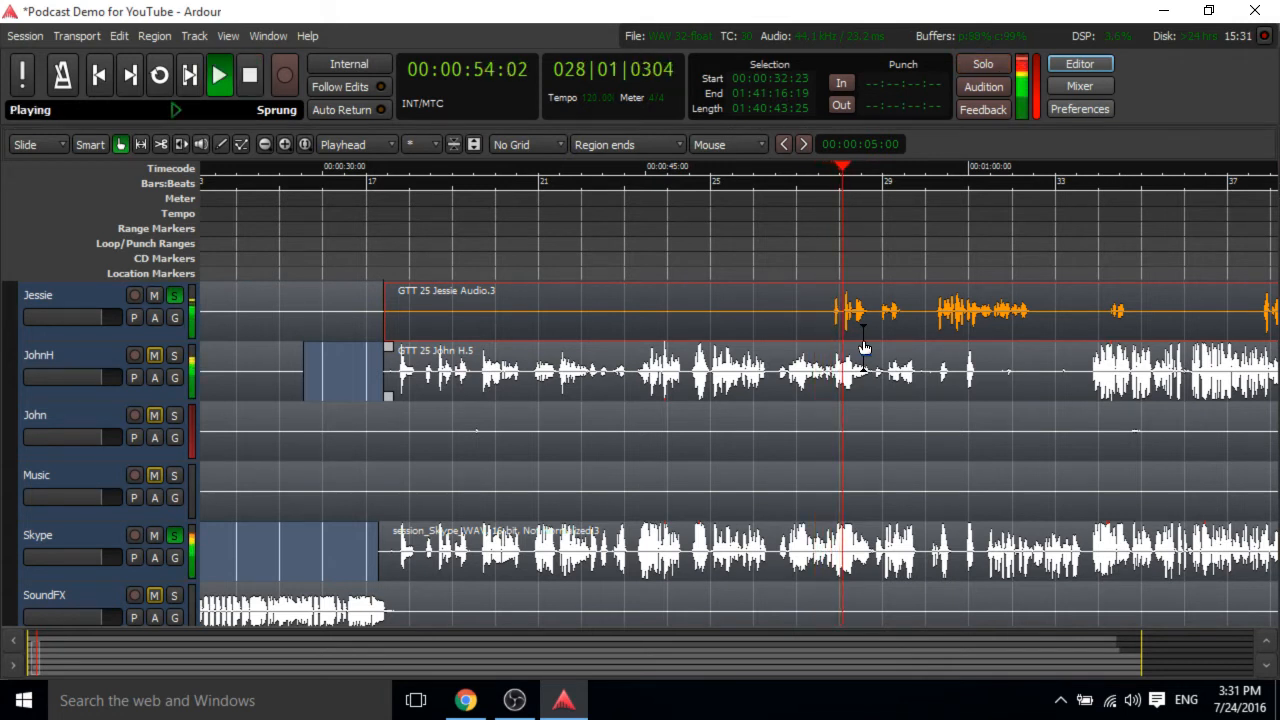
{"action": "key", "text": "space"}
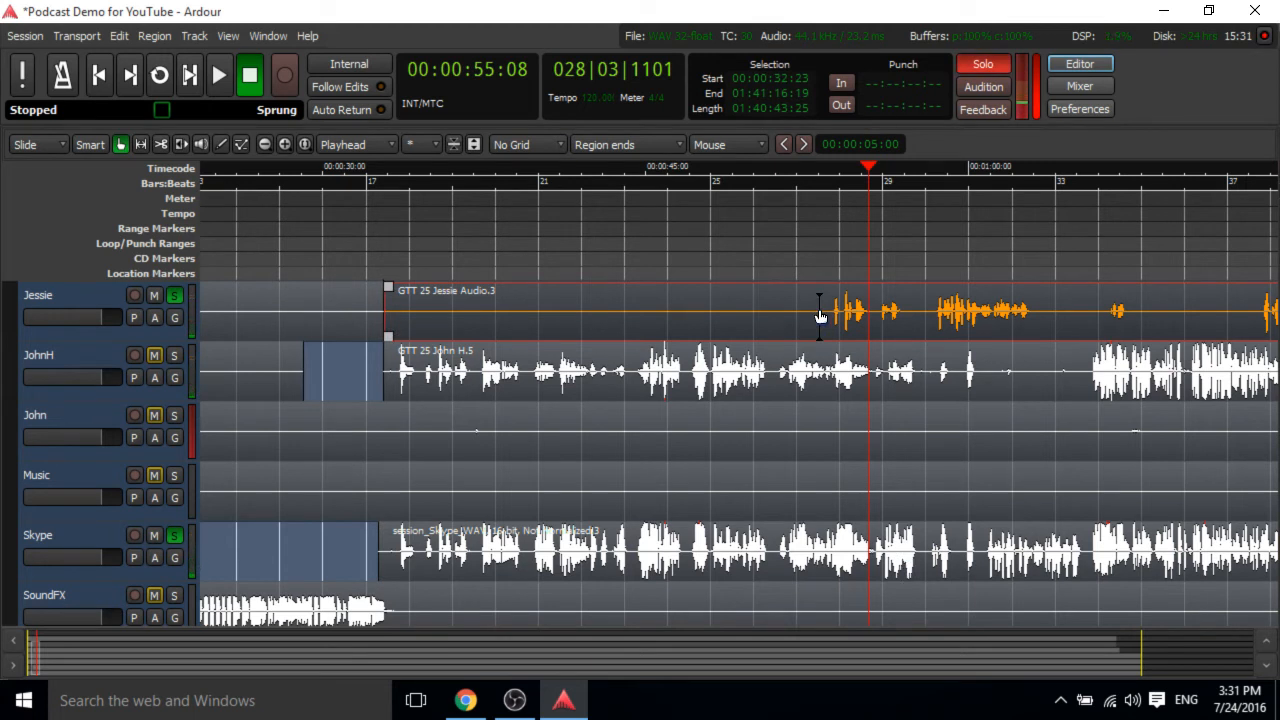
Split the Jessie region at the playhead near 55 seconds and adjust the start of the later part.
{"action": "key", "text": "s"}
{"action": "left_click_drag", "start_coordinate": [870, 322], "coordinate": [918, 340]}
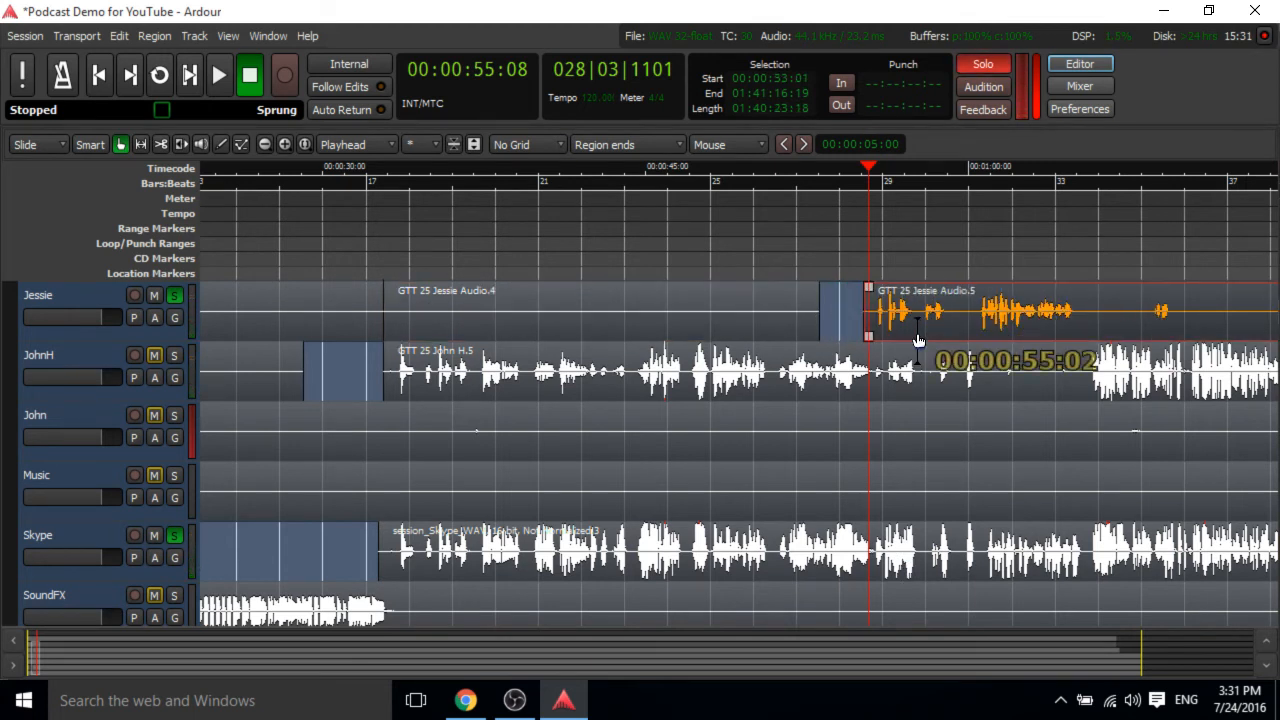
{"action": "key", "text": "space"}
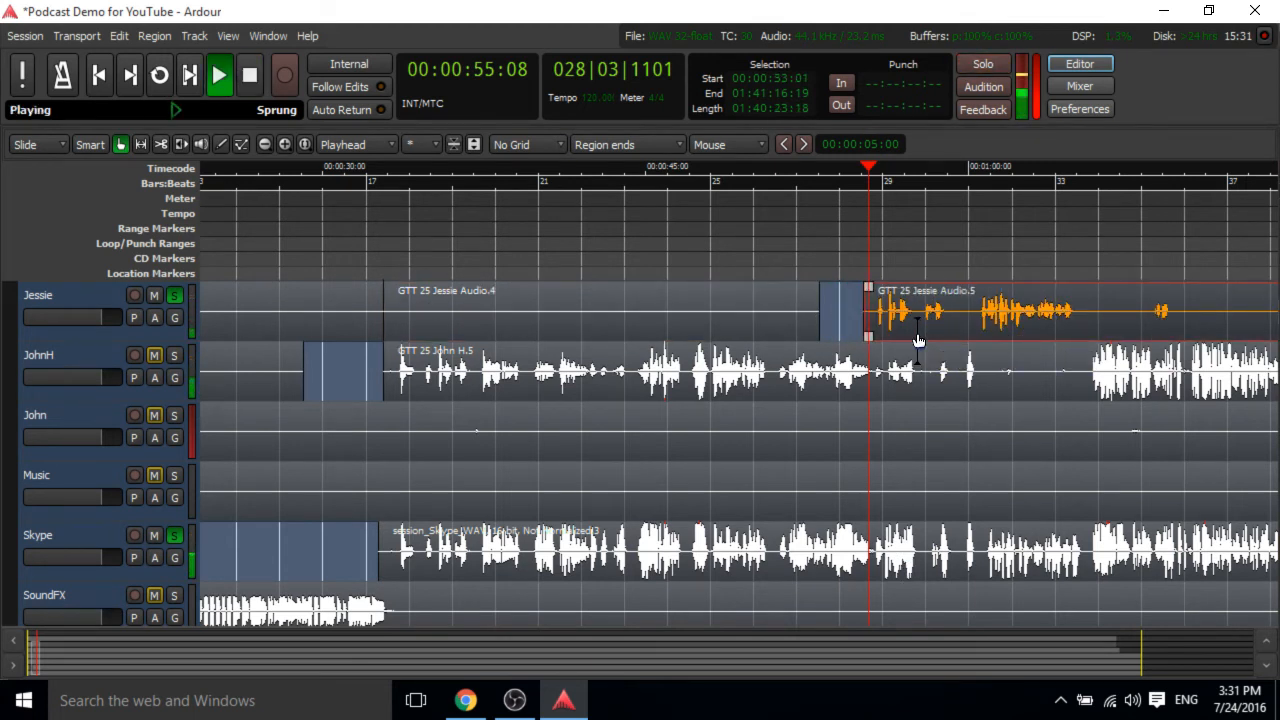
{"action": "key", "text": "space"}
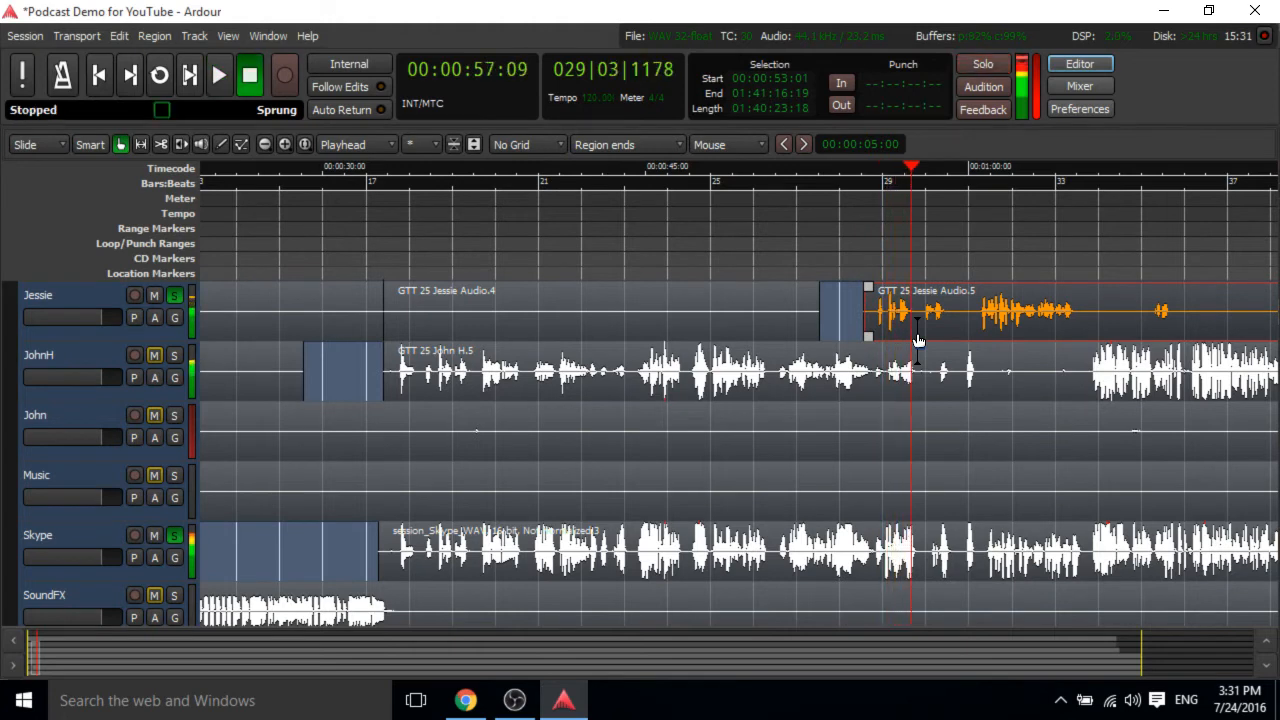
Slide the later Jessie region slightly right.
{"action": "key", "text": "equal"}
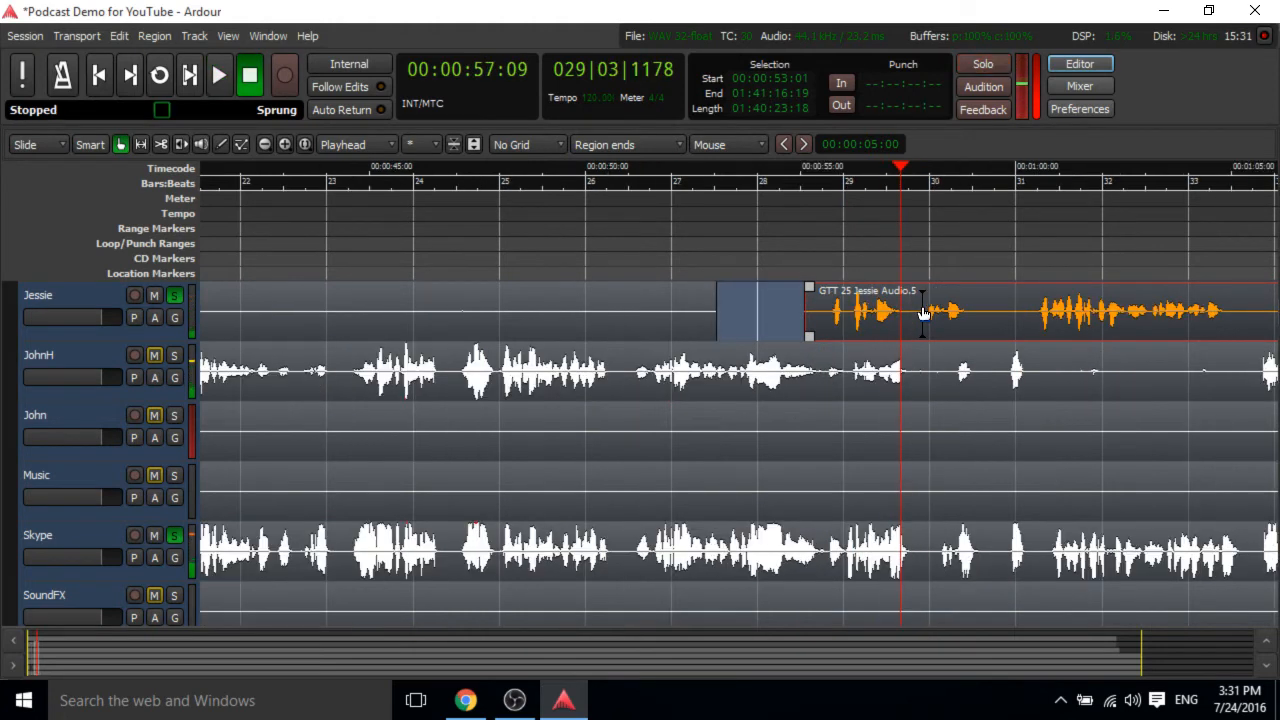
{"action": "key", "text": "equal"}
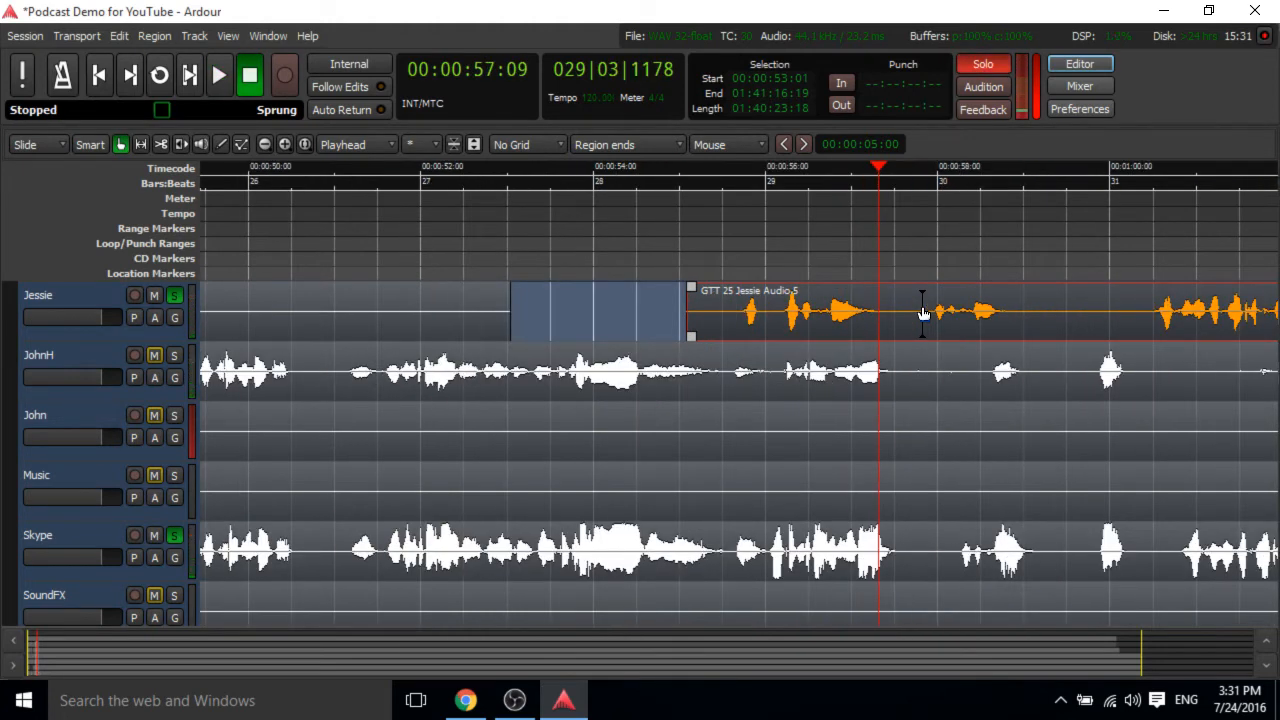
{"action": "mouse_move", "coordinate": [786, 312]}
{"action": "left_mouse_down"}
{"action": "mouse_move", "coordinate": [826, 347]}
{"action": "mouse_move", "coordinate": [820, 300]}
{"action": "mouse_move", "coordinate": [803, 296]}
{"action": "left_mouse_up"}
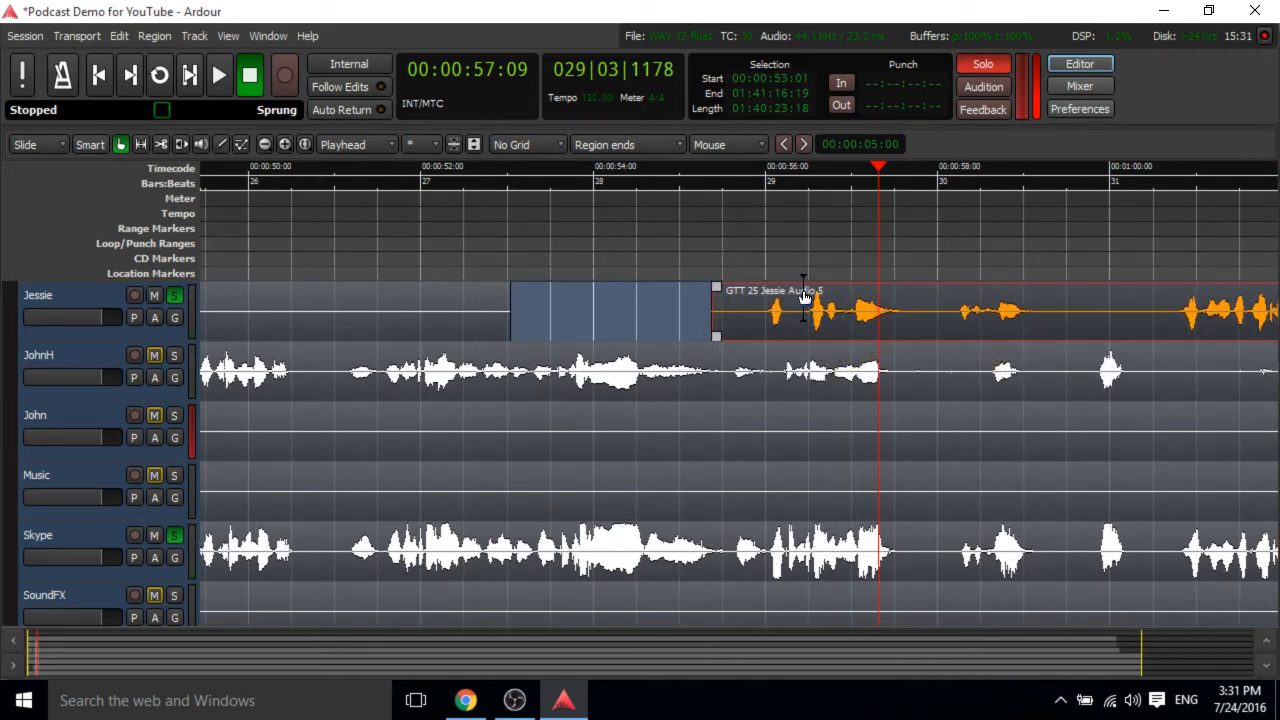
Play back the Jessie edit from about 56 seconds and clear the track solos.
{"action": "left_click", "coordinate": [745, 165]}
{"action": "key", "text": "space"}
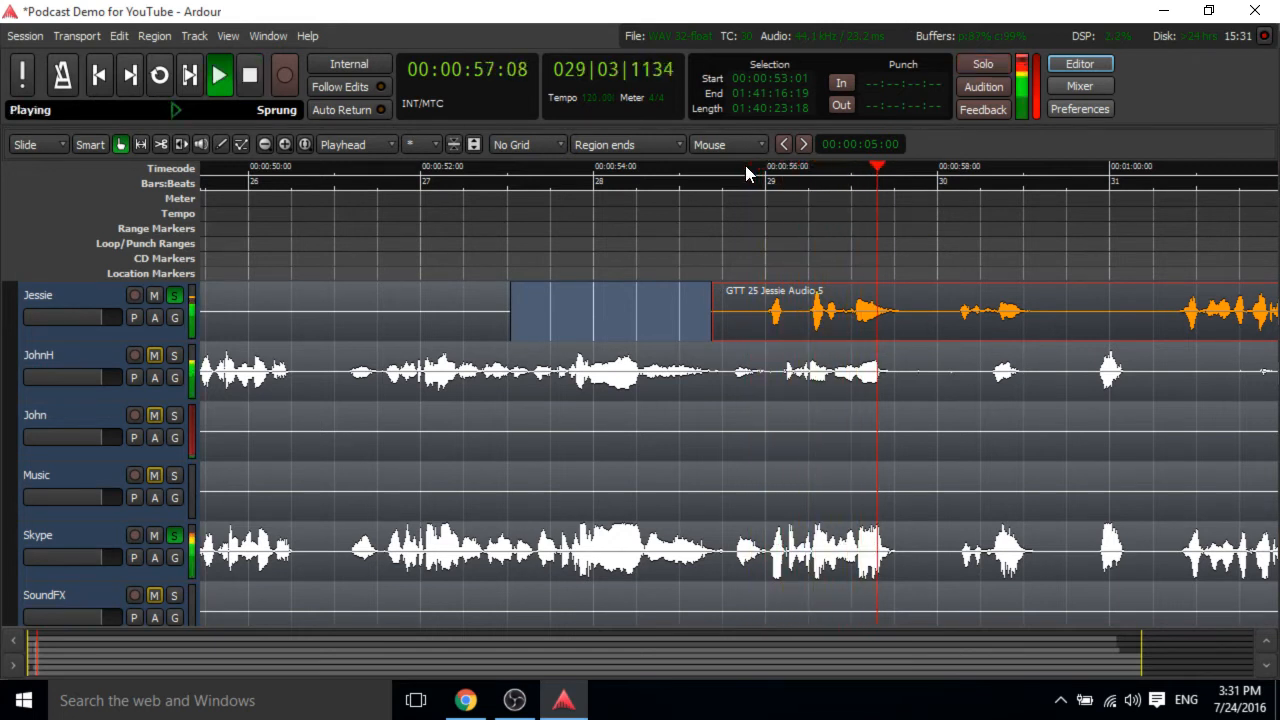
{"action": "key", "text": "space"}
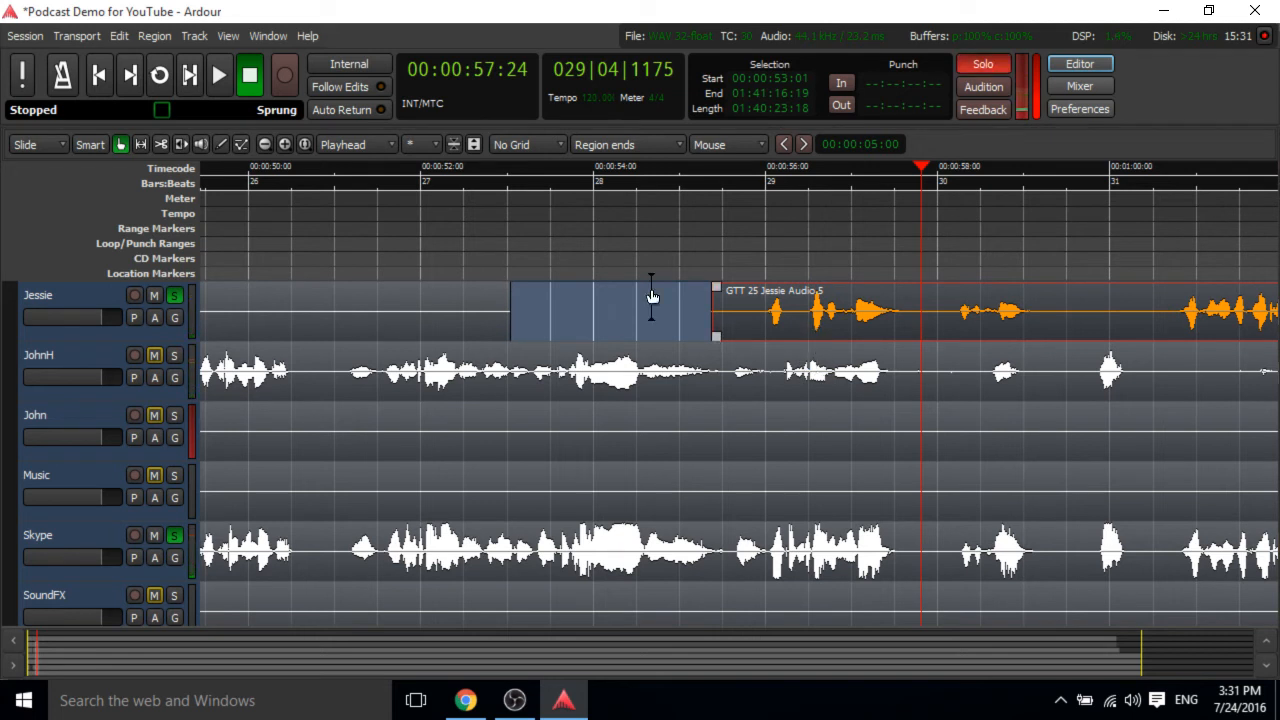
{"action": "left_click", "coordinate": [176, 537]}
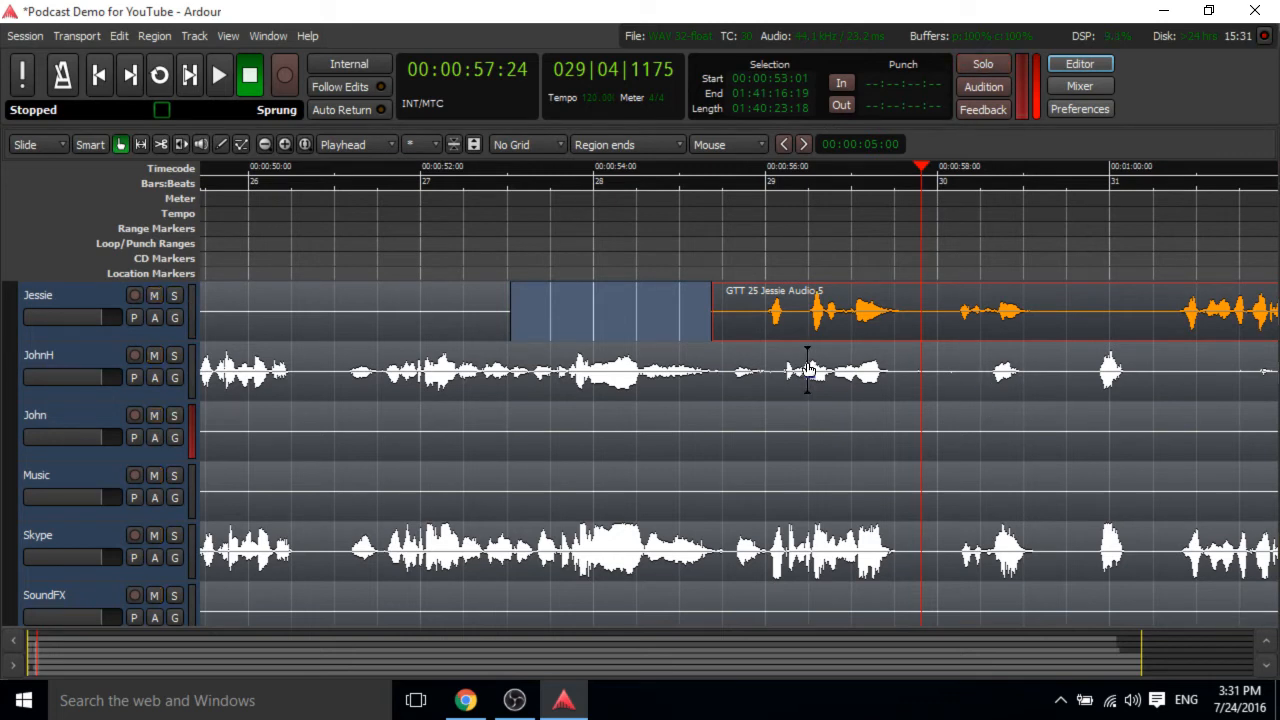
Move the playhead to about 58 seconds and inspect the JohnH, Skype and Jessie regions around it.
{"action": "scroll", "coordinate": [808, 370], "scroll_direction": "down", "scroll_amount": 3}
{"action": "scroll", "coordinate": [806, 362], "scroll_direction": "up", "scroll_amount": 2}
{"action": "scroll", "coordinate": [808, 360], "scroll_direction": "down", "scroll_amount": 2}
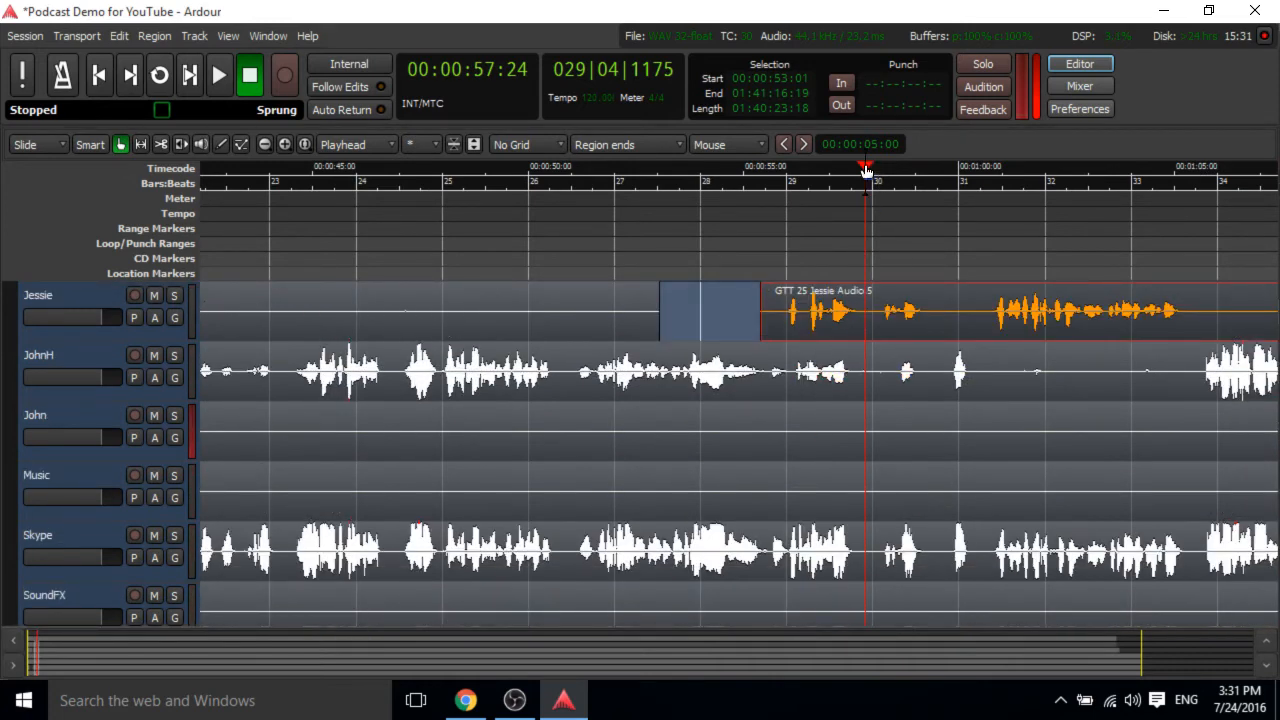
{"action": "left_click_drag", "start_coordinate": [866, 173], "coordinate": [914, 216]}
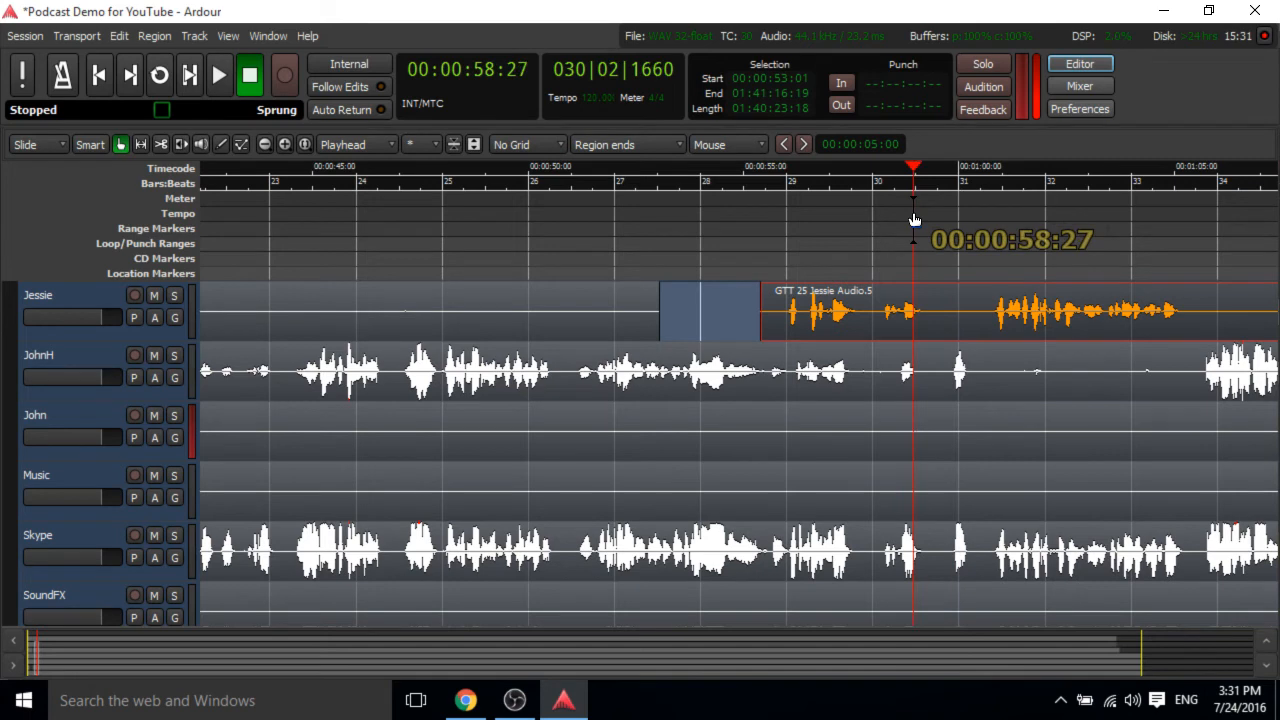
{"action": "left_click", "coordinate": [809, 375]}
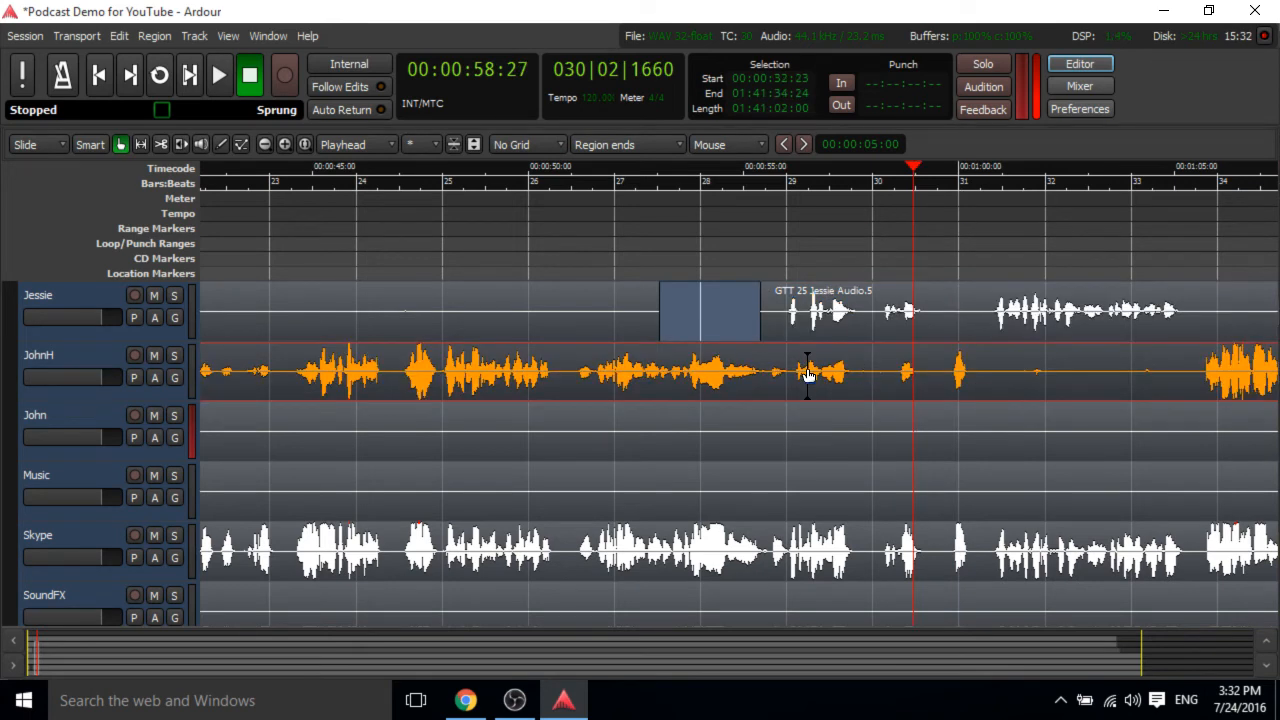
{"action": "left_click", "coordinate": [820, 545]}
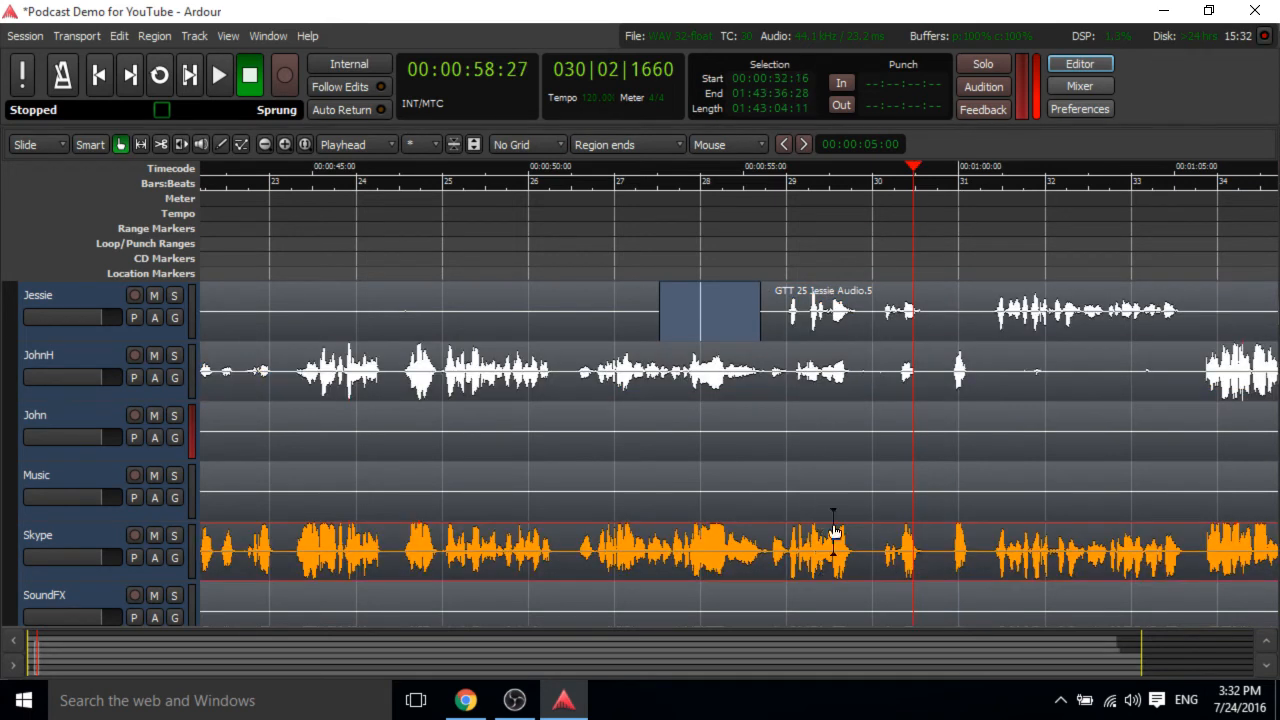
{"action": "left_click", "coordinate": [955, 365]}
{"action": "left_click", "coordinate": [958, 545]}
{"action": "left_click", "coordinate": [1008, 318]}
{"action": "left_click", "coordinate": [1022, 556]}
{"action": "left_click", "coordinate": [1245, 375]}
{"action": "left_click", "coordinate": [1228, 542]}
Solo the Skype track and play it back briefly from about 1:20 and again from about 1:16.
{"action": "scroll", "coordinate": [916, 358], "scroll_direction": "right", "scroll_amount": 2}
{"action": "scroll", "coordinate": [916, 358], "scroll_direction": "right", "scroll_amount": 2}
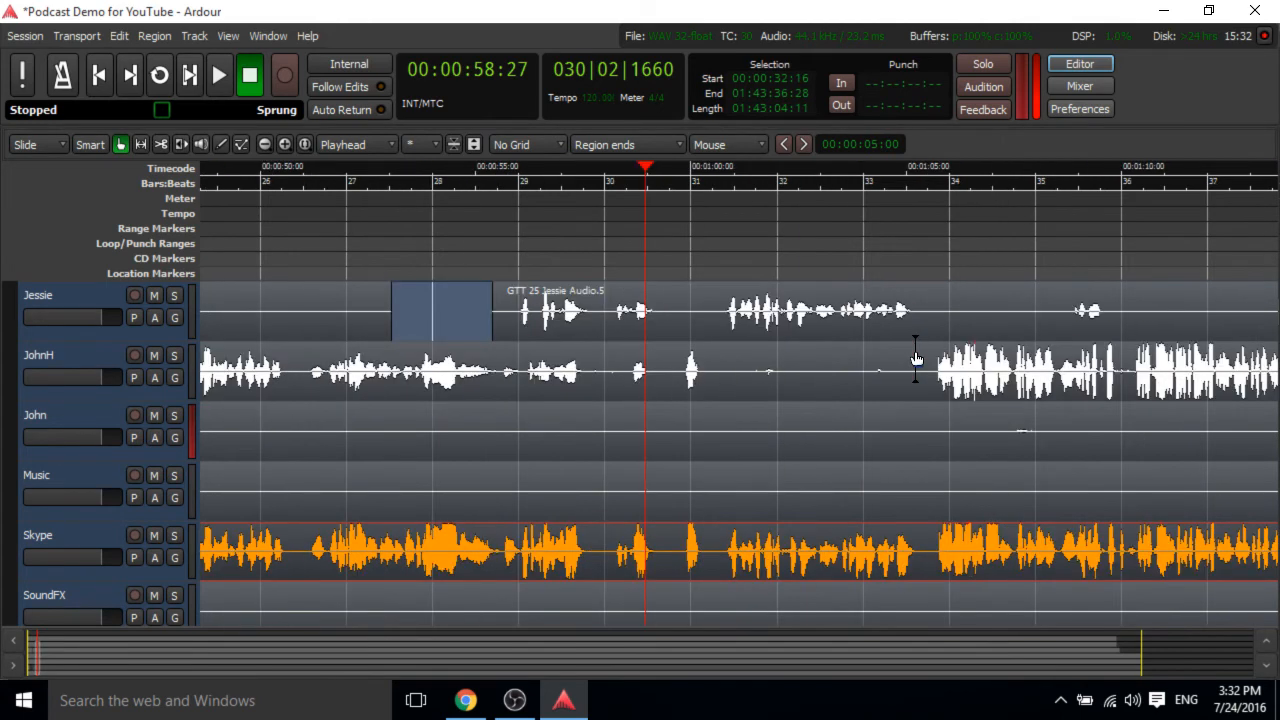
{"action": "scroll", "coordinate": [916, 358], "scroll_direction": "up", "scroll_amount": 1}
{"action": "scroll", "coordinate": [916, 358], "scroll_direction": "down", "scroll_amount": 1}
{"action": "scroll", "coordinate": [916, 358], "scroll_direction": "right", "scroll_amount": 6}
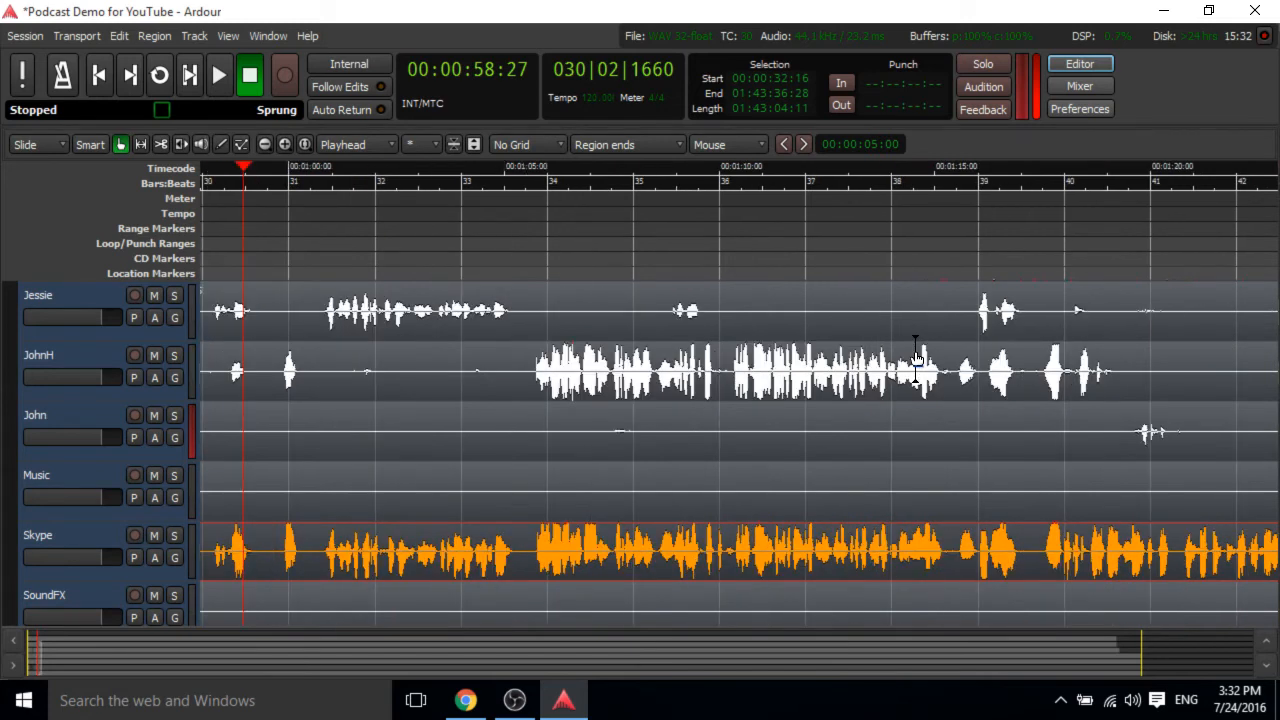
{"action": "scroll", "coordinate": [916, 358], "scroll_direction": "right", "scroll_amount": 2}
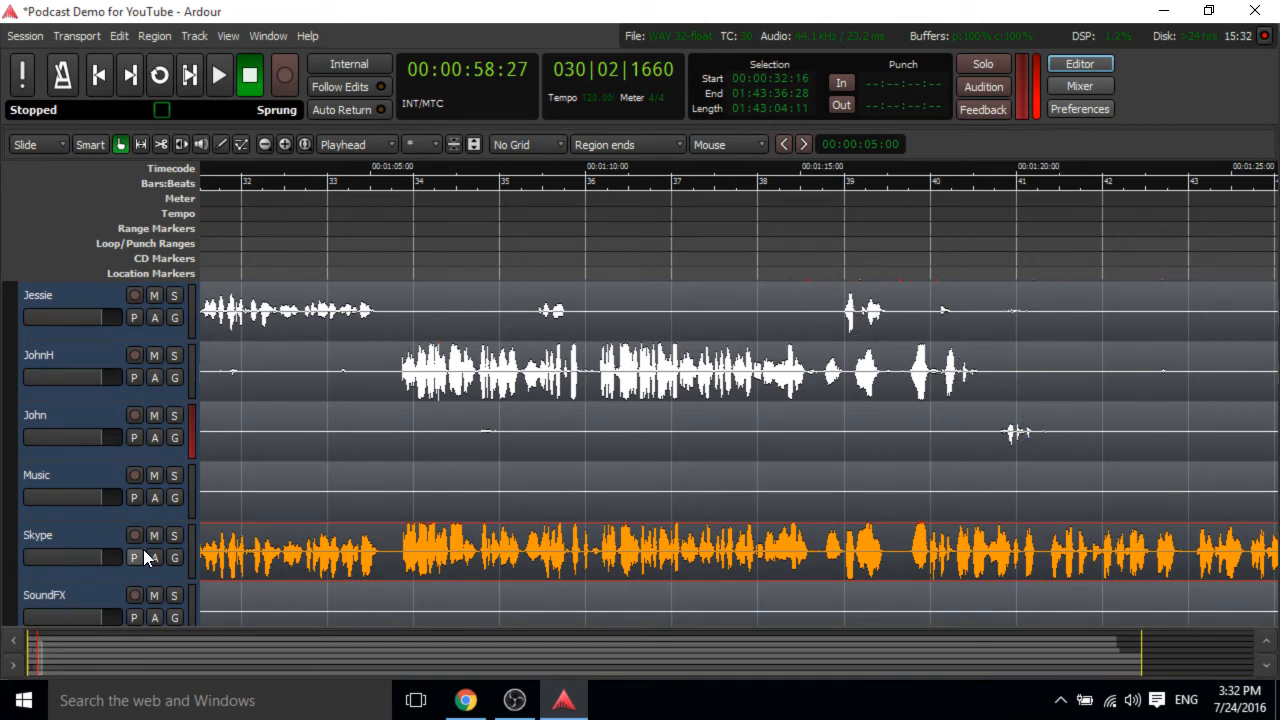
{"action": "left_click", "coordinate": [172, 535]}
{"action": "left_click", "coordinate": [1049, 168]}
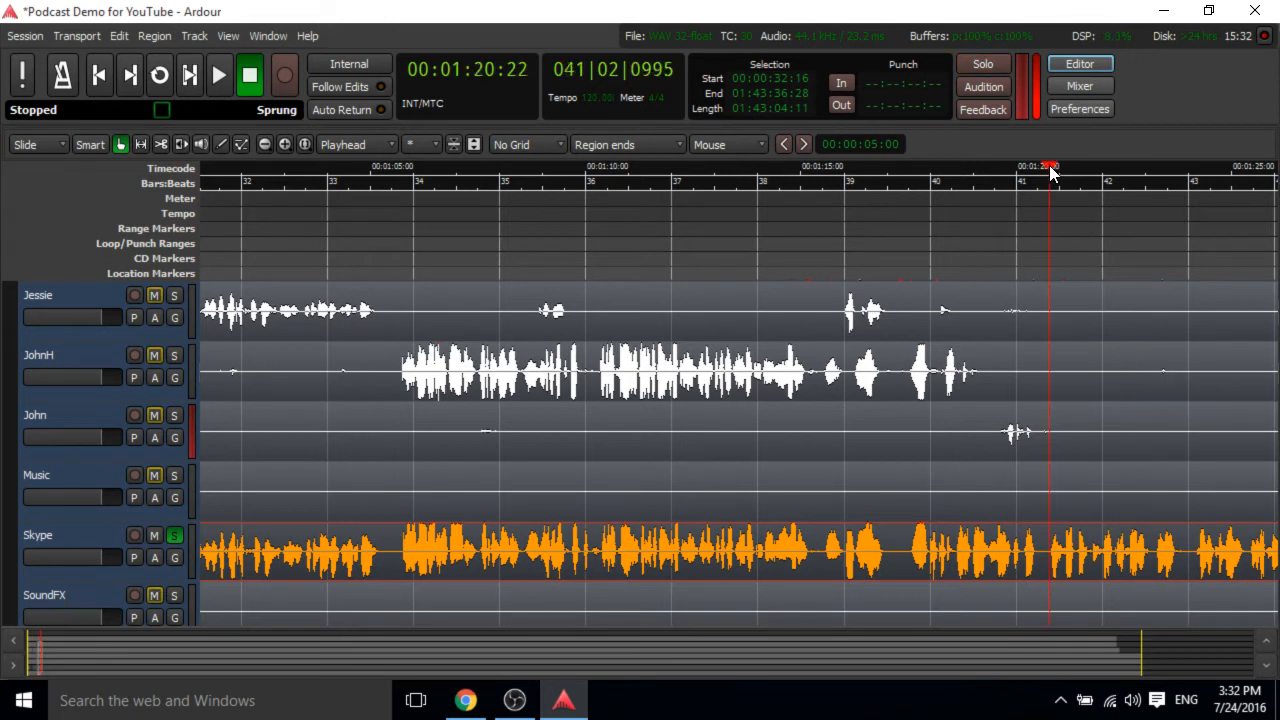
{"action": "key", "text": "space"}
{"action": "key", "text": "space"}
{"action": "left_click", "coordinate": [898, 168]}
{"action": "key", "text": "space"}
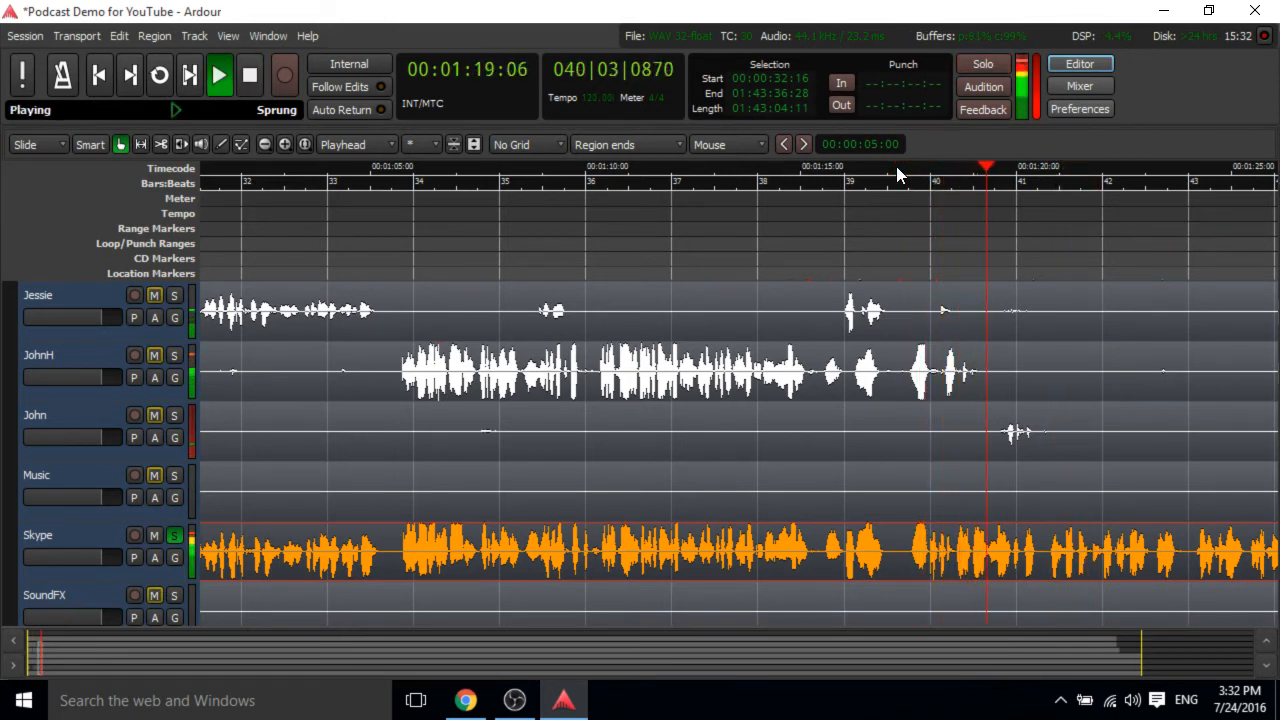
{"action": "key", "text": "space"}
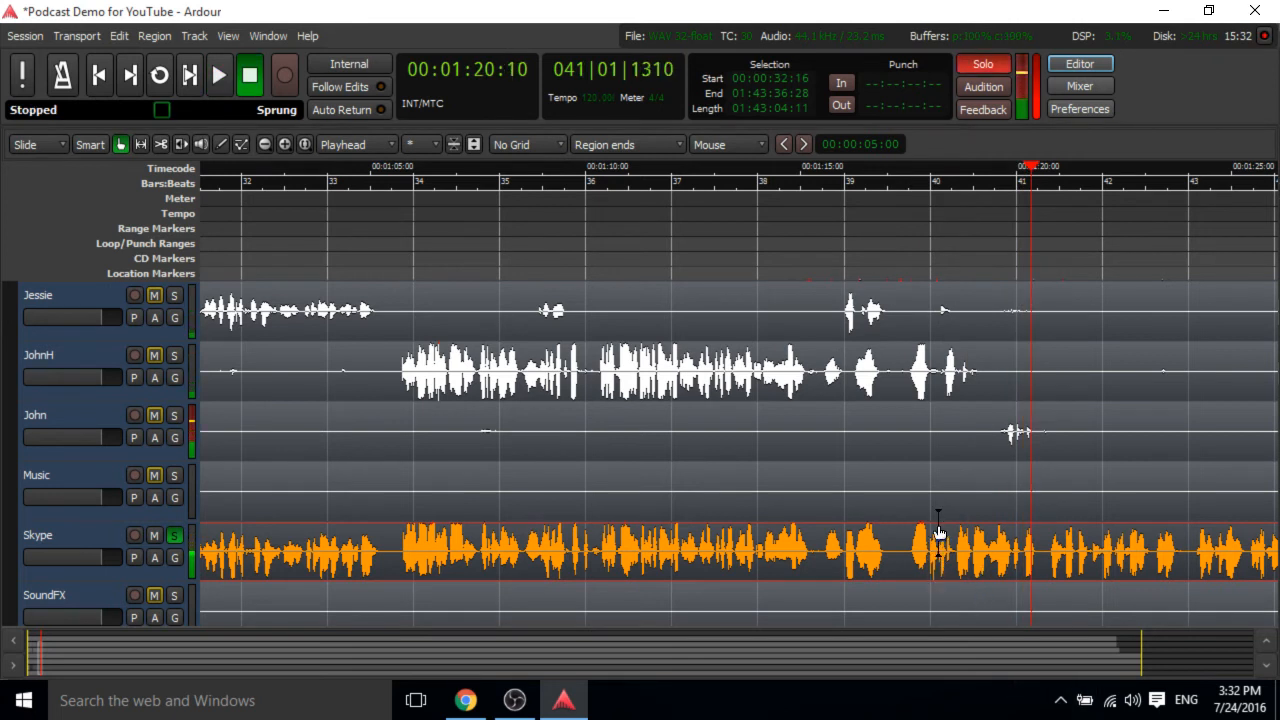
Switch the solo from the Skype track to the David track and play back from about 1:13.
{"action": "scroll", "coordinate": [851, 340], "scroll_direction": "up", "scroll_amount": 1}
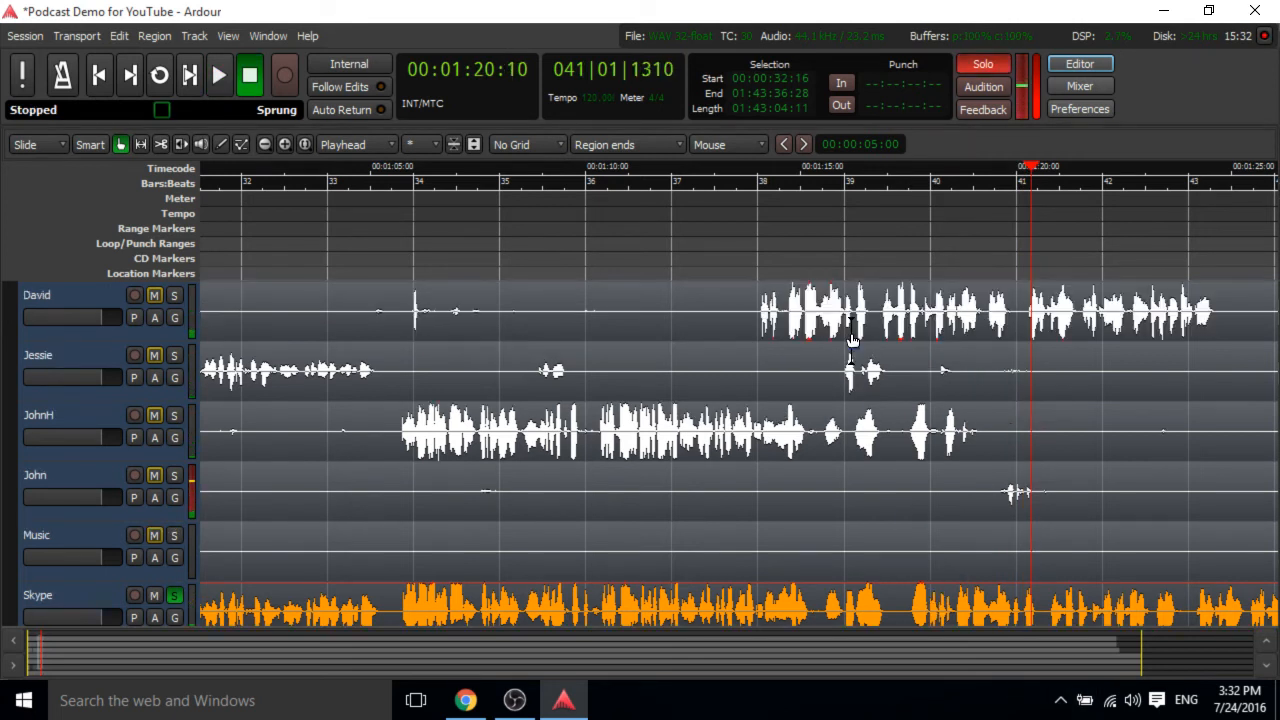
{"action": "left_click", "coordinate": [740, 166]}
{"action": "key", "text": "space"}
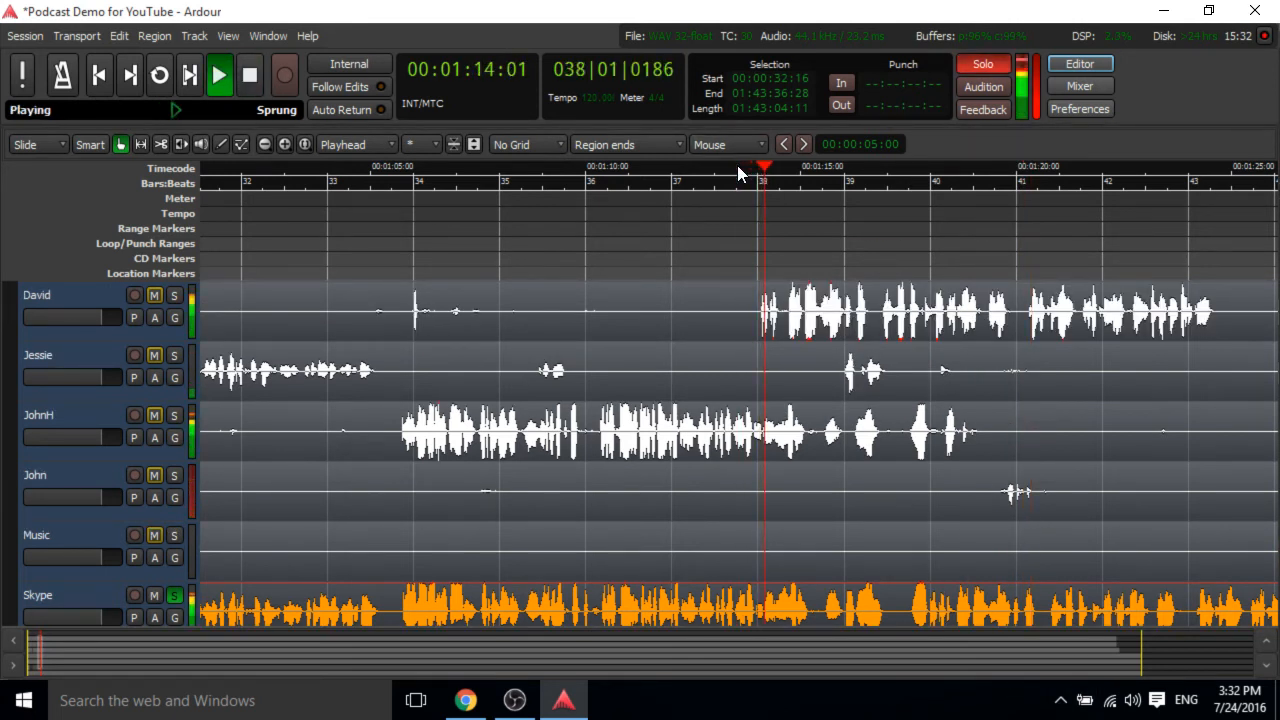
{"action": "key", "text": "space"}
{"action": "left_click", "coordinate": [172, 595]}
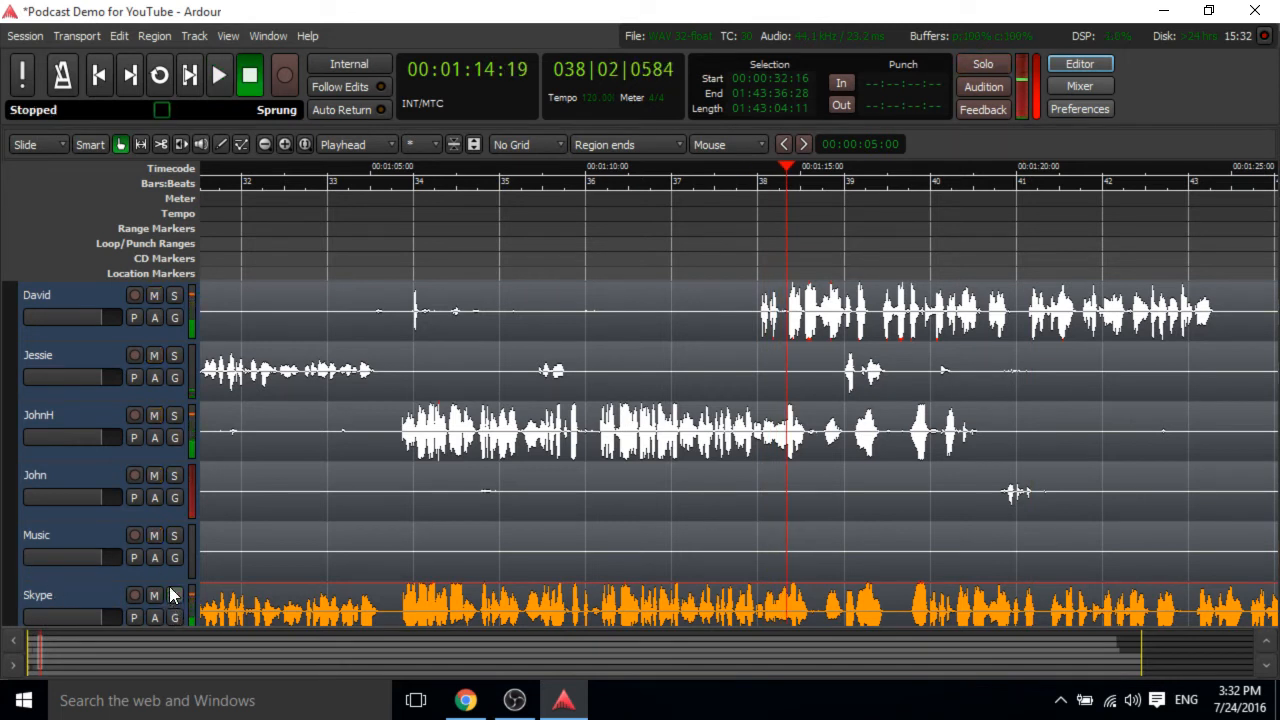
{"action": "left_click", "coordinate": [174, 295]}
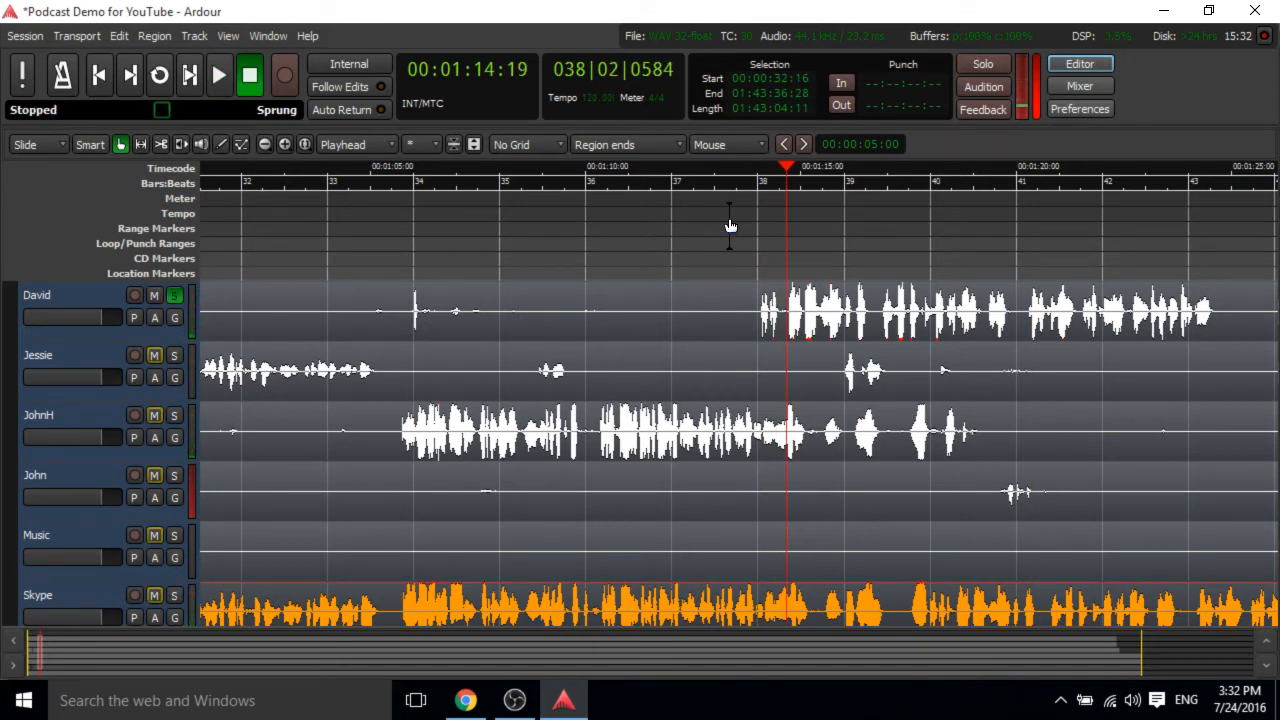
{"action": "left_click", "coordinate": [715, 173]}
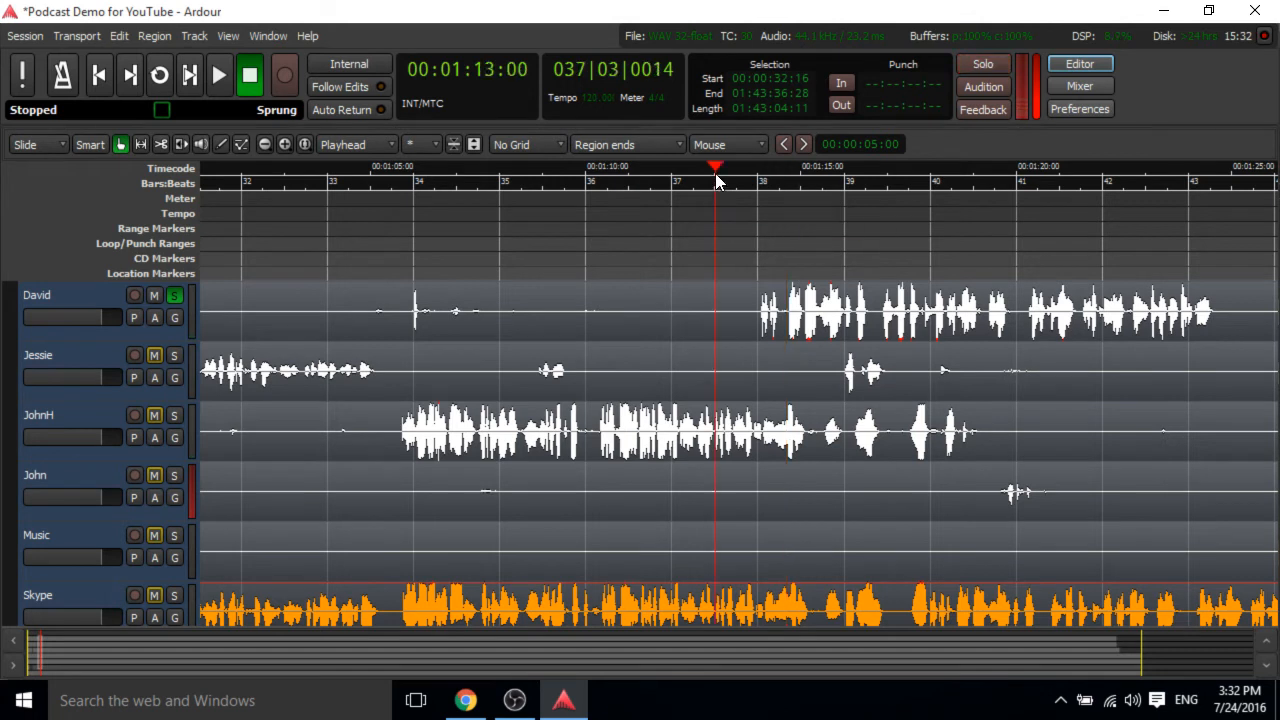
{"action": "key", "text": "space"}
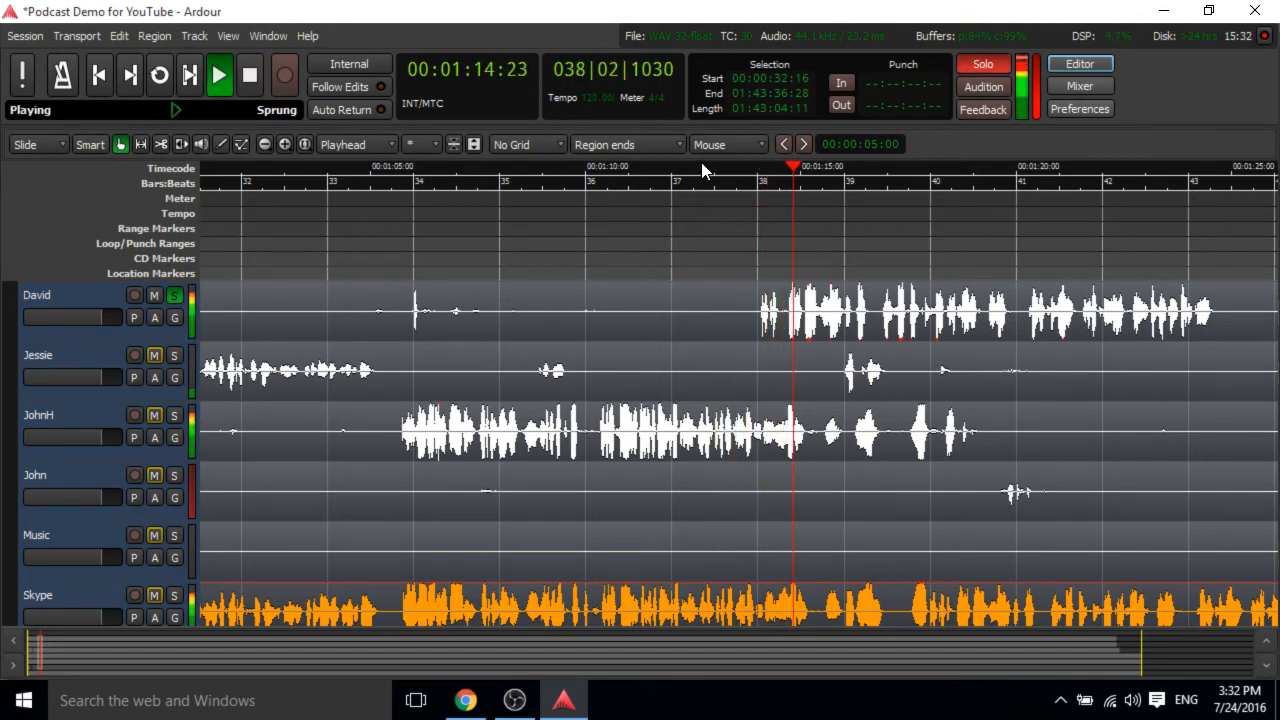
{"action": "key", "text": "space"}
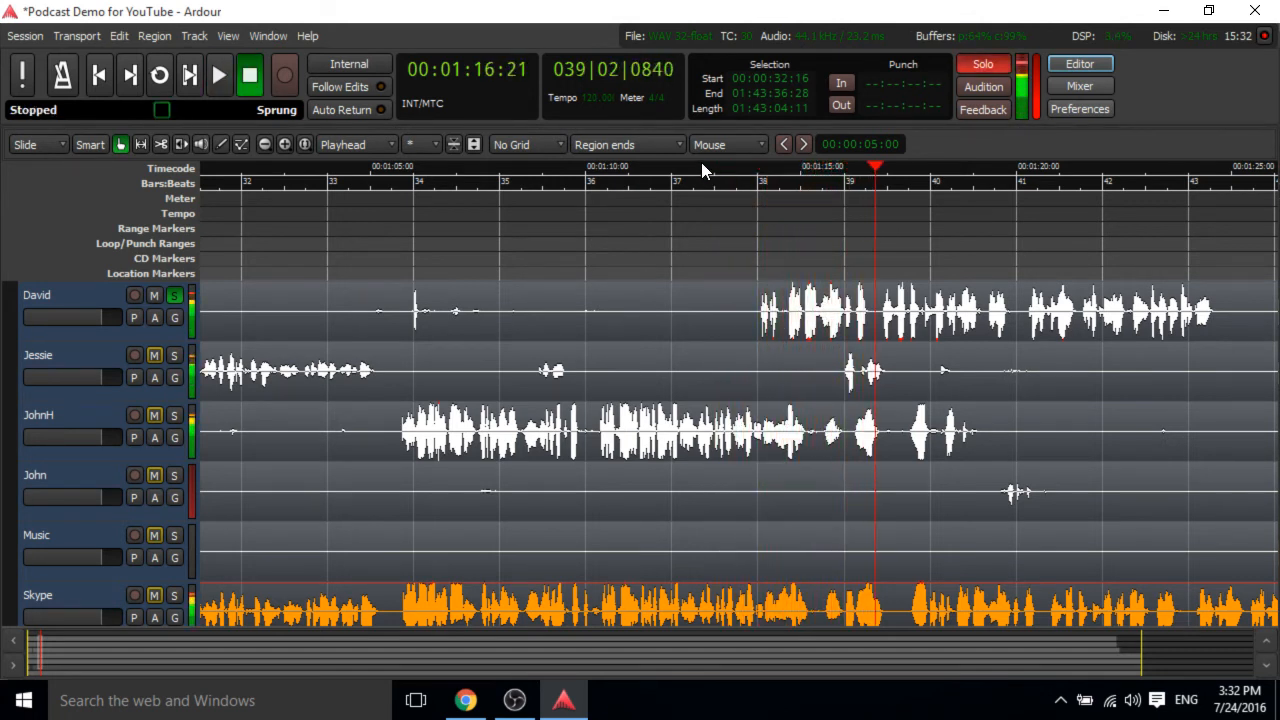
Select the David region and play it back from about 1:05.
{"action": "left_click", "coordinate": [356, 310]}
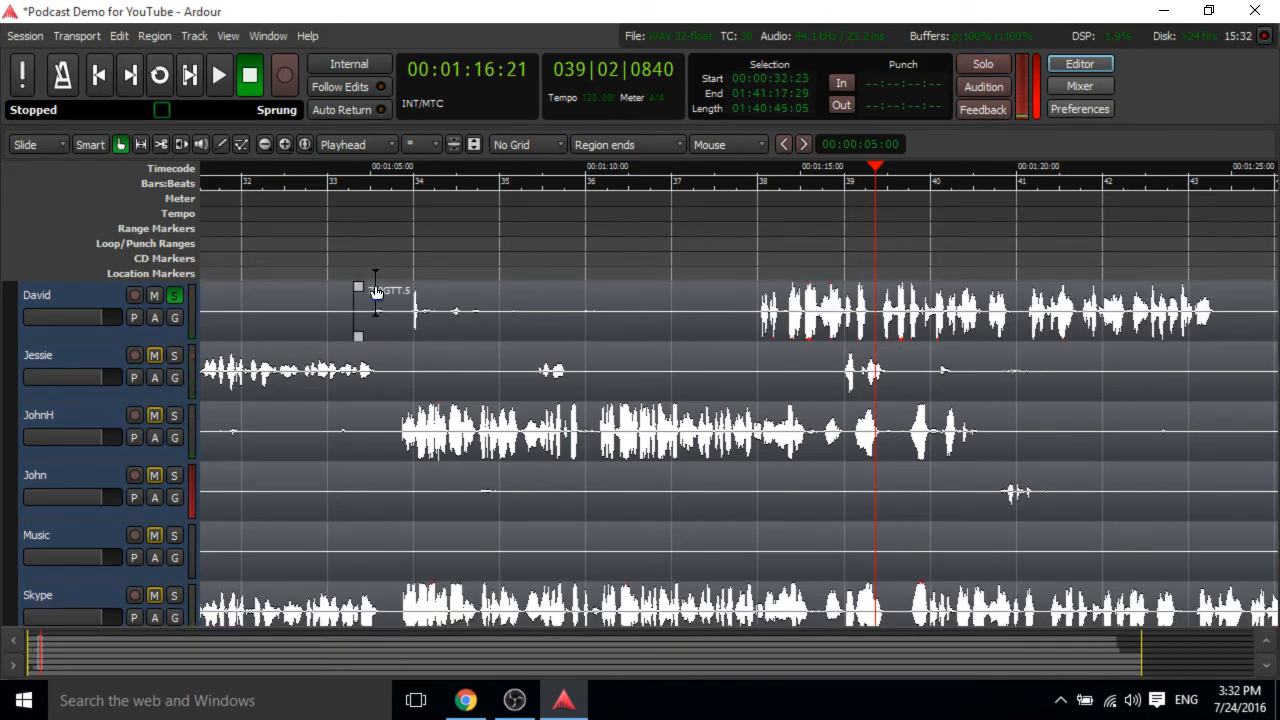
{"action": "left_click", "coordinate": [380, 170]}
{"action": "key", "text": "space"}
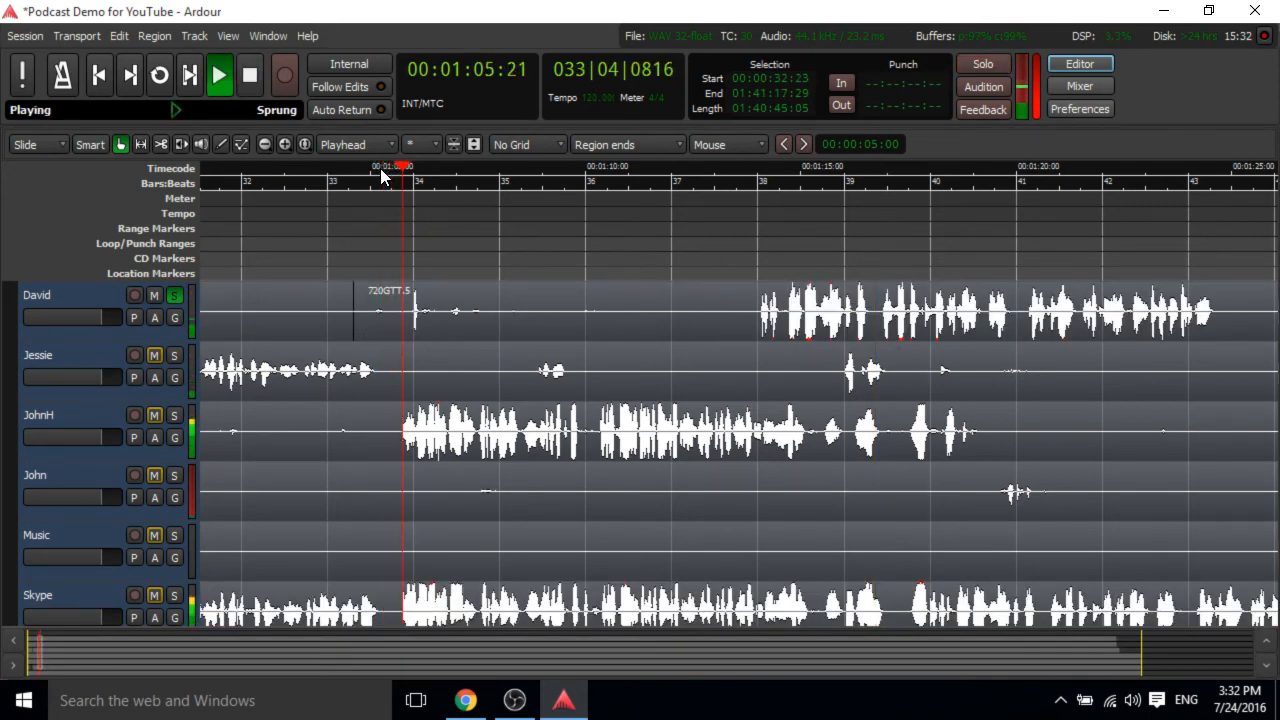
{"action": "key", "text": "space"}
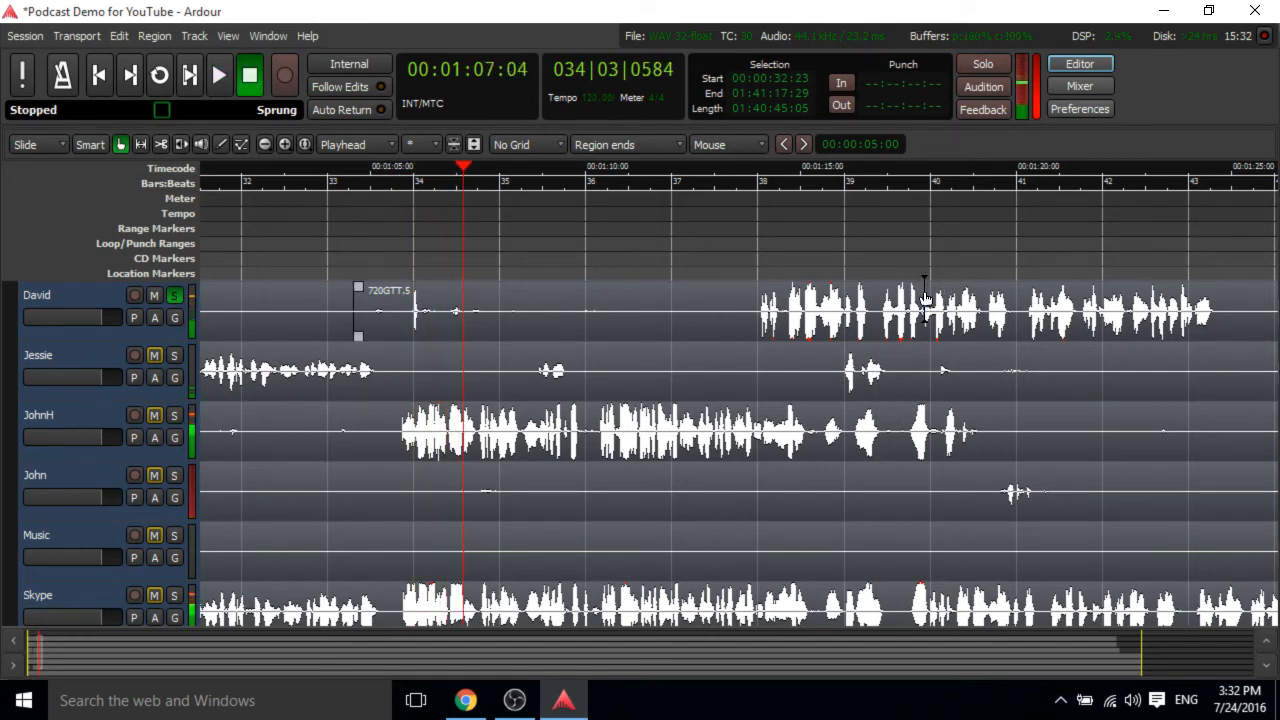
Slide the David region about 4 seconds later on its track.
{"action": "scroll", "coordinate": [828, 330], "scroll_direction": "down", "scroll_amount": 1}
{"action": "scroll", "coordinate": [833, 337], "scroll_direction": "up", "scroll_amount": 1}
{"action": "scroll", "coordinate": [833, 345], "scroll_direction": "down", "scroll_amount": 1}
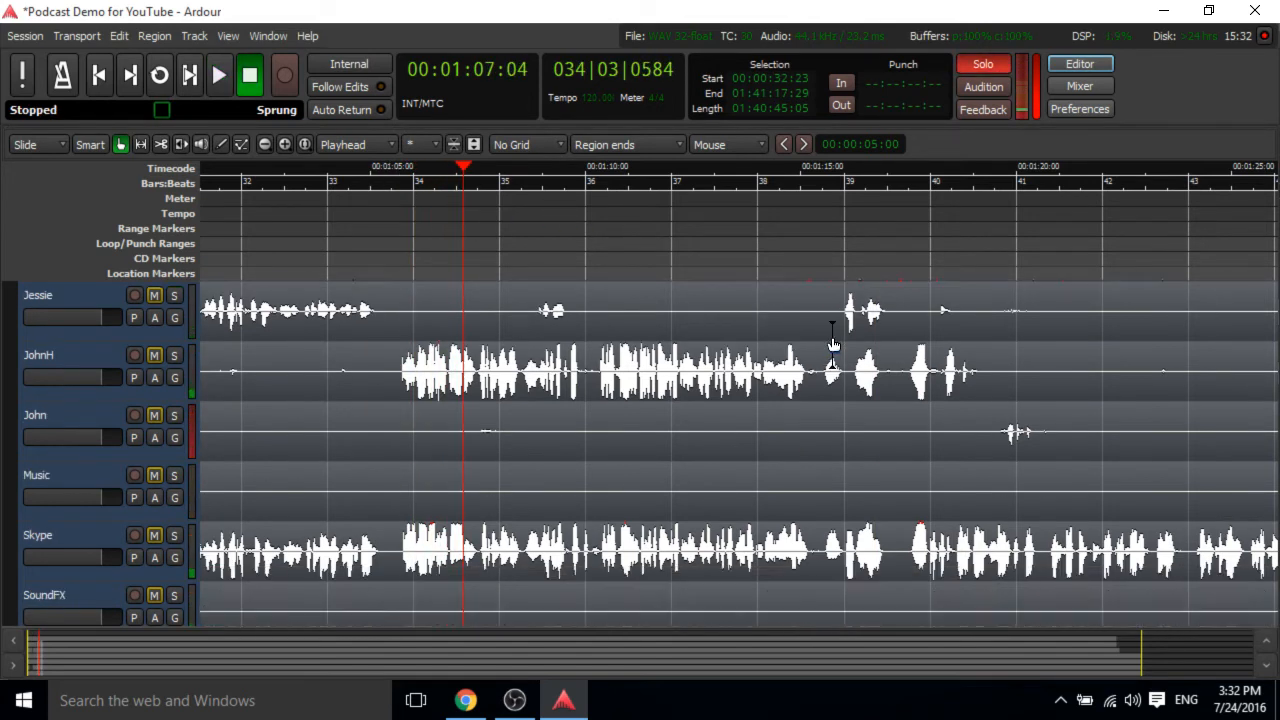
{"action": "scroll", "coordinate": [833, 345], "scroll_direction": "up", "scroll_amount": 1}
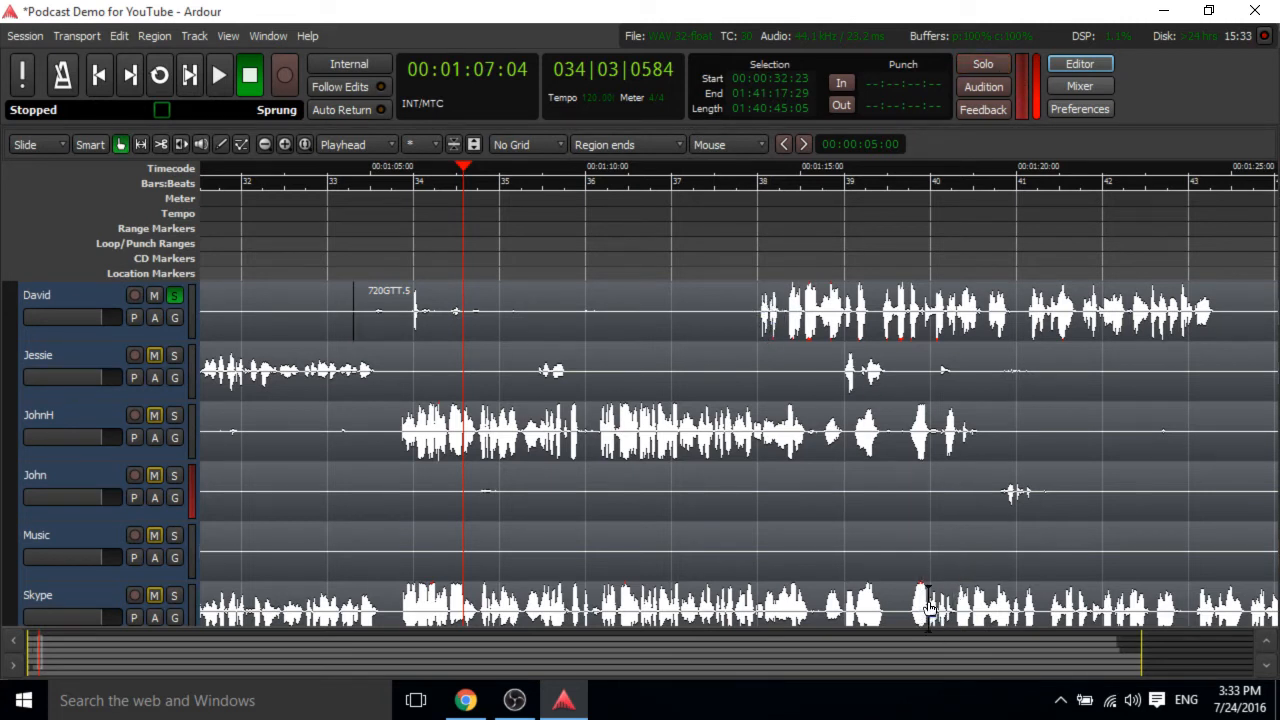
{"action": "left_click_drag", "start_coordinate": [645, 312], "coordinate": [840, 305]}
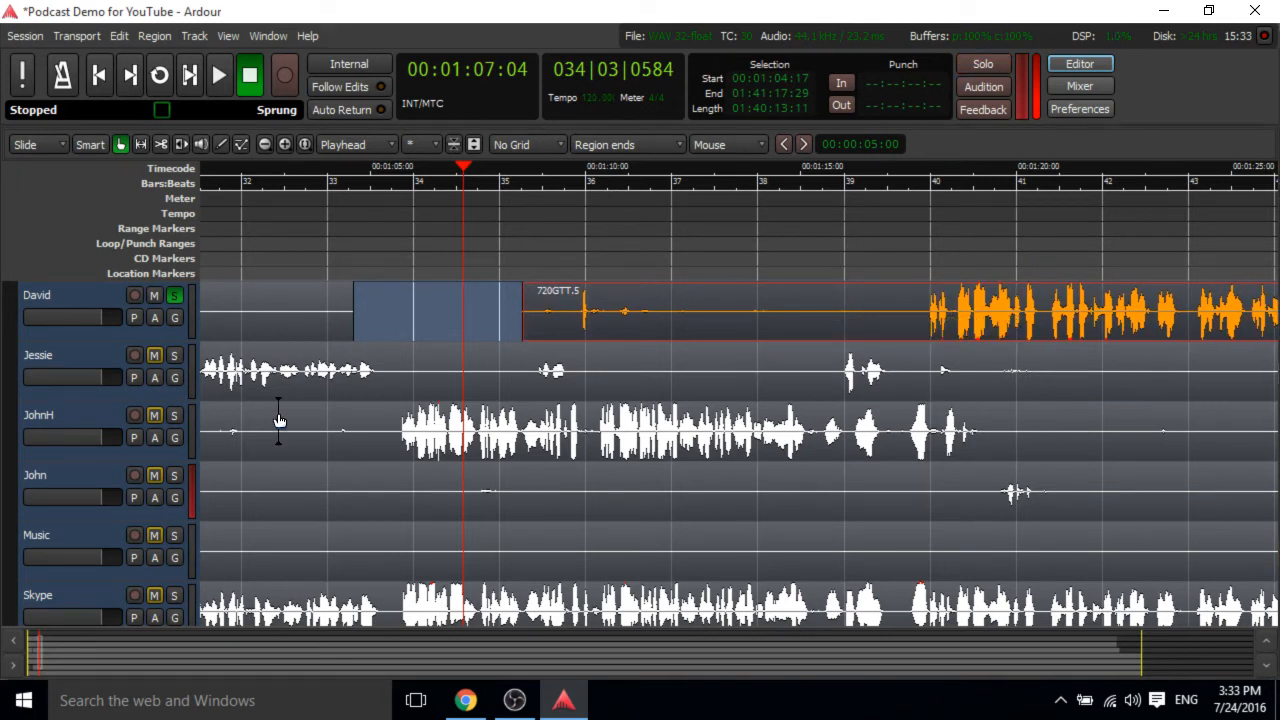
Solo the Skype track alongside David and play back from about 1:19.
{"action": "left_click", "coordinate": [174, 617]}
{"action": "left_click", "coordinate": [880, 168]}
{"action": "key", "text": "space"}
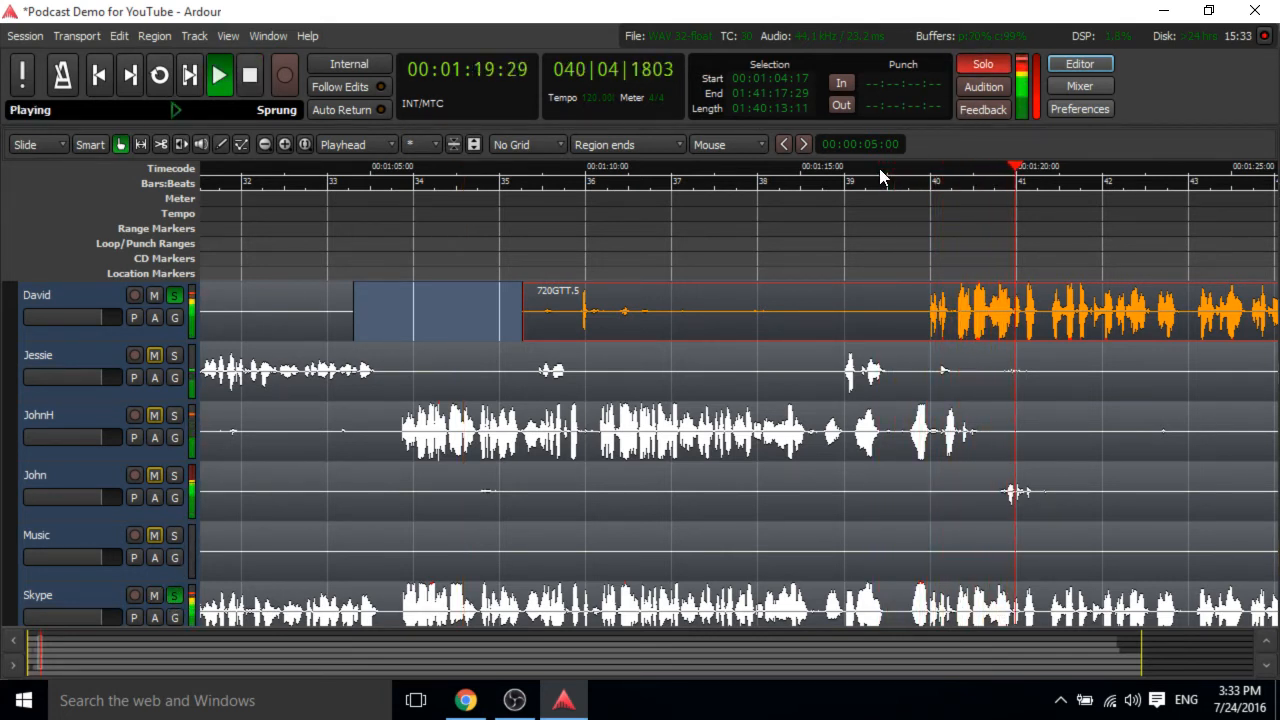
{"action": "key", "text": "space"}
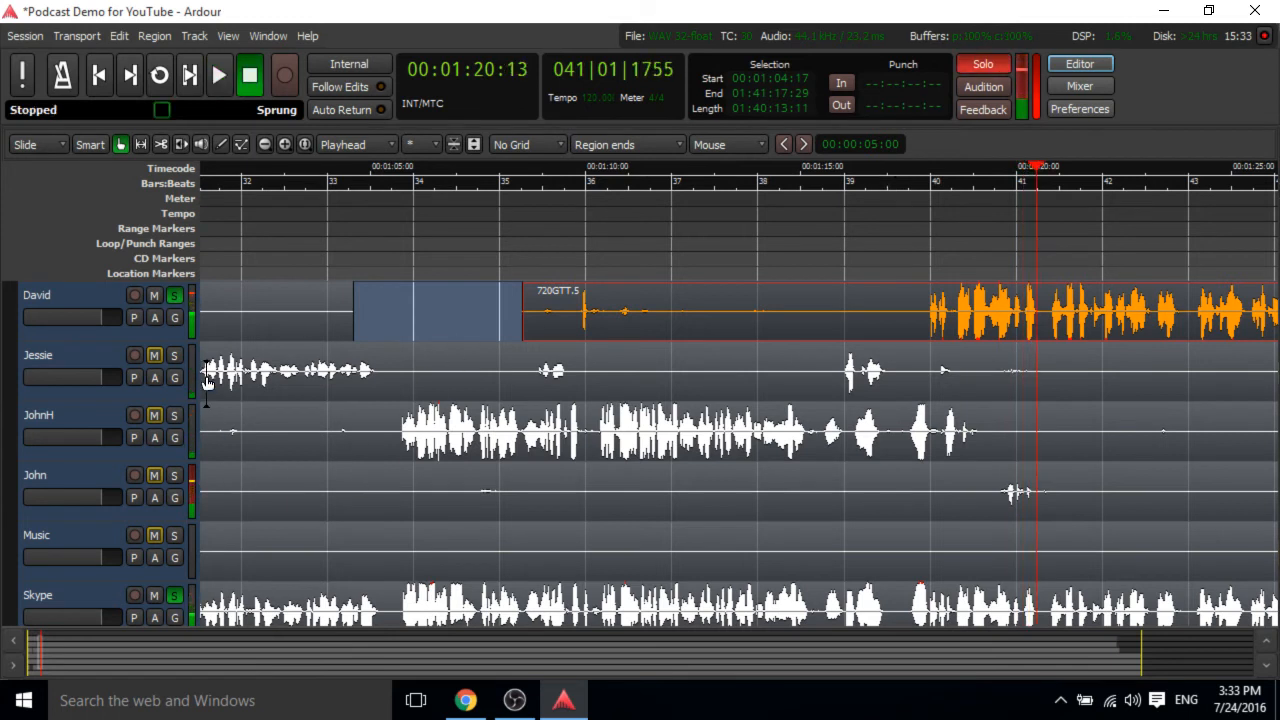
Clear the David and Skype solos, mute the Skype track, and start playback.
{"action": "left_click", "coordinate": [174, 295]}
{"action": "left_click", "coordinate": [174, 595]}
{"action": "left_click", "coordinate": [154, 595]}
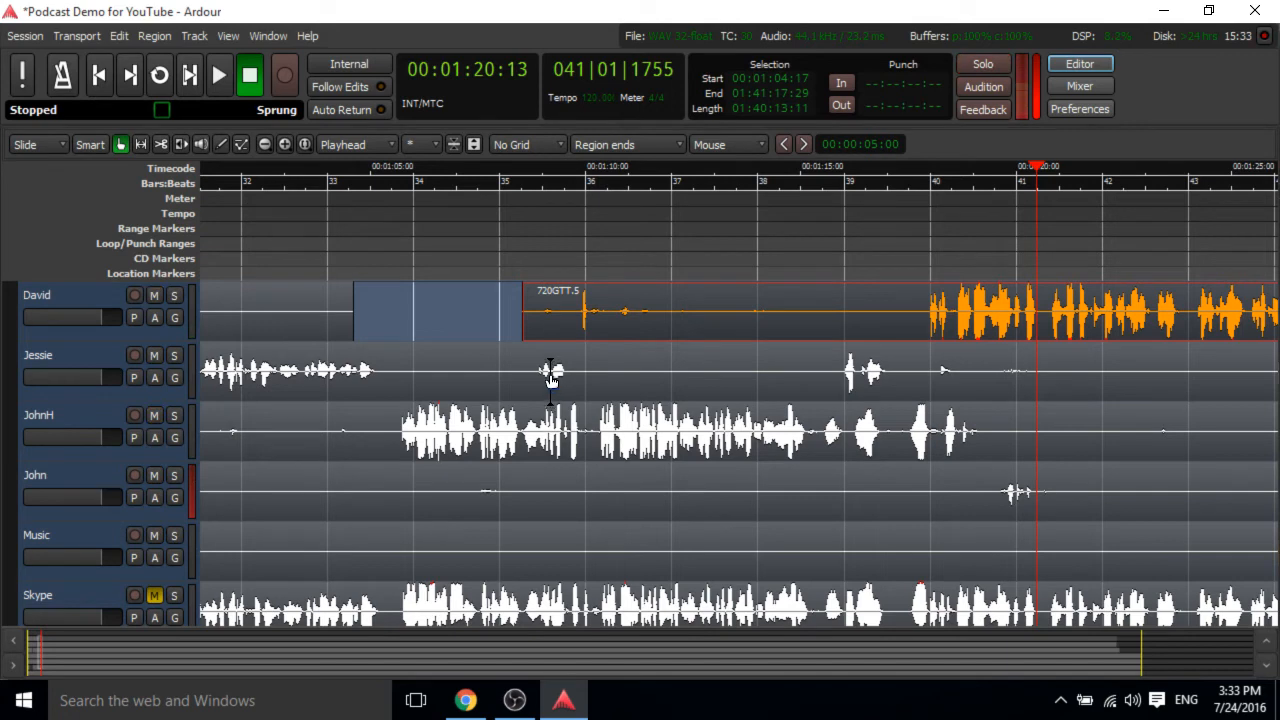
{"action": "scroll", "coordinate": [550, 378], "scroll_direction": "down", "scroll_amount": 1}
{"action": "scroll", "coordinate": [550, 378], "scroll_direction": "up", "scroll_amount": 1}
{"action": "scroll", "coordinate": [550, 378], "scroll_direction": "down", "scroll_amount": 1}
{"action": "scroll", "coordinate": [550, 378], "scroll_direction": "up", "scroll_amount": 1}
{"action": "key", "text": "space"}
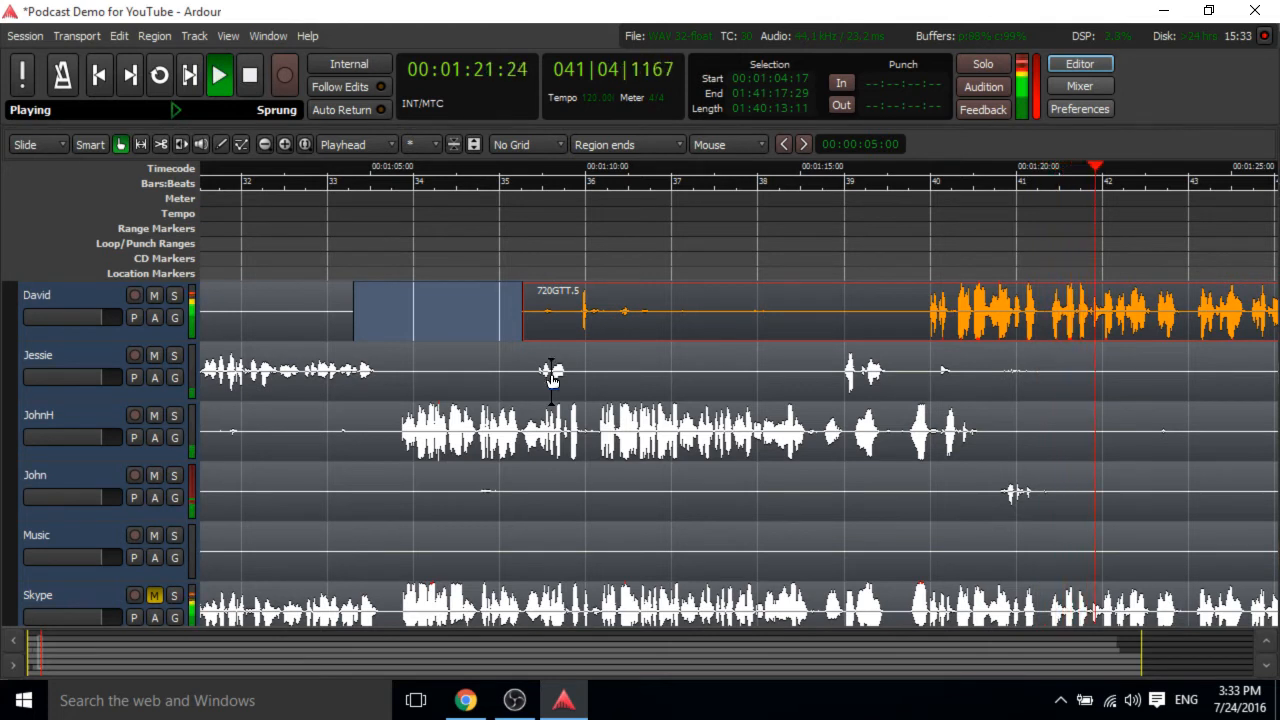
Restart playback from about 1:15 and follow it along the timeline to about 1:39.
{"action": "left_click", "coordinate": [825, 168]}
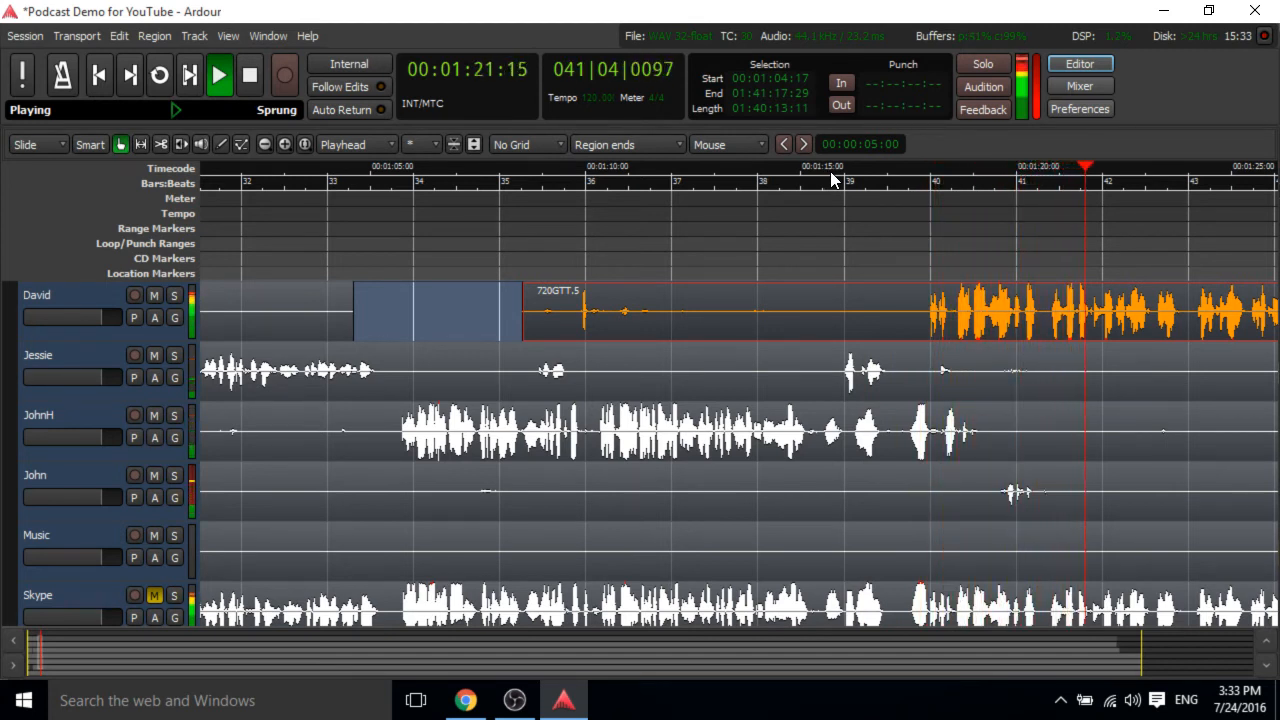
{"action": "scroll", "coordinate": [660, 383], "scroll_direction": "right", "scroll_amount": 3}
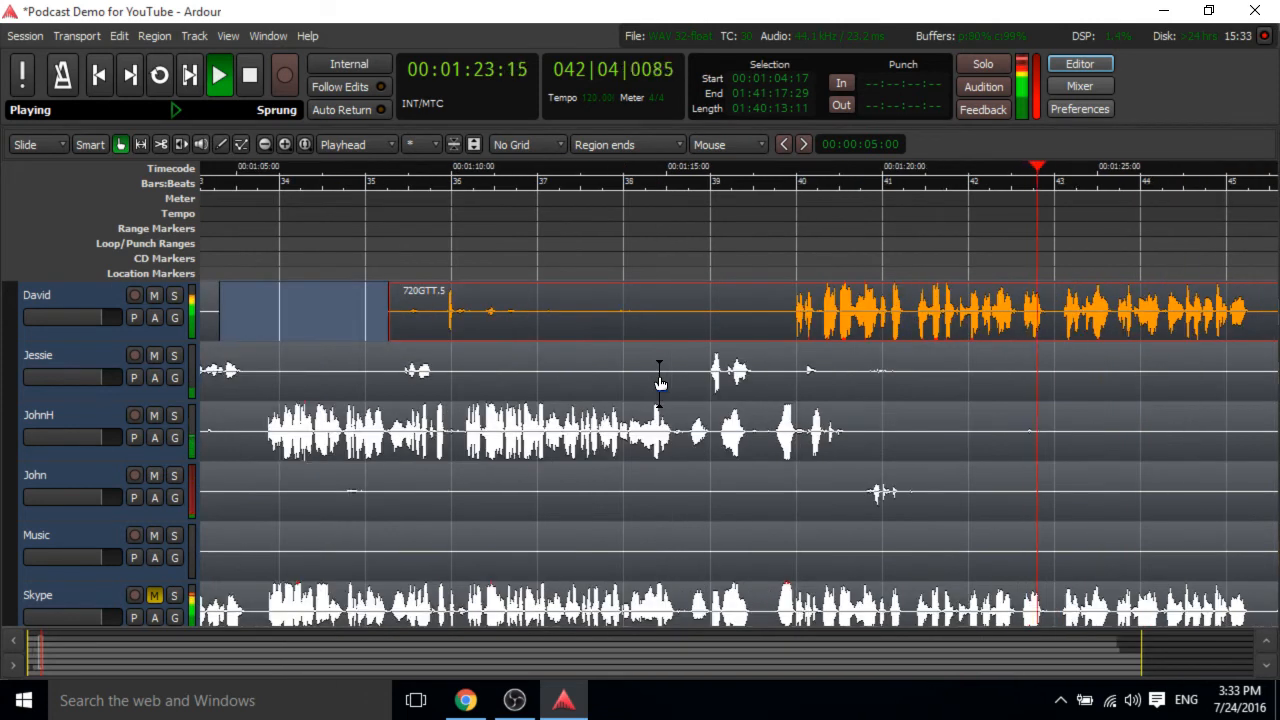
{"action": "scroll", "coordinate": [660, 383], "scroll_direction": "right", "scroll_amount": 1}
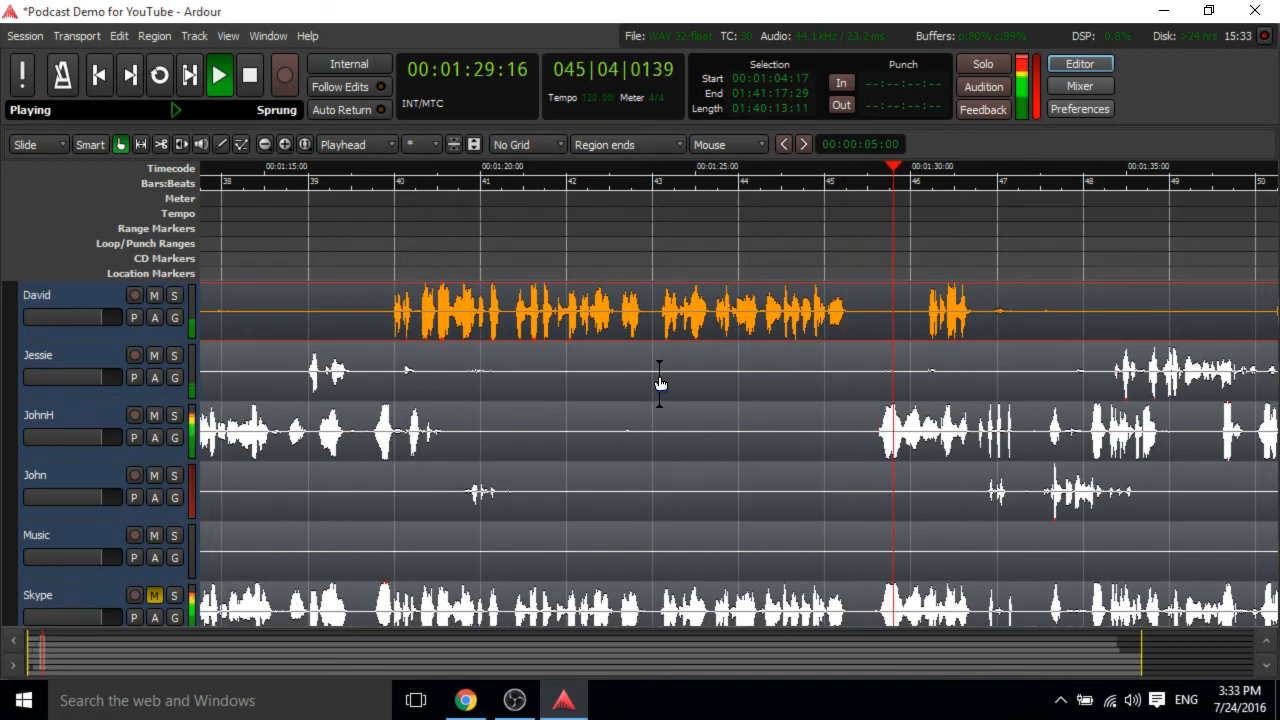
{"action": "scroll", "coordinate": [660, 383], "scroll_direction": "right", "scroll_amount": 1}
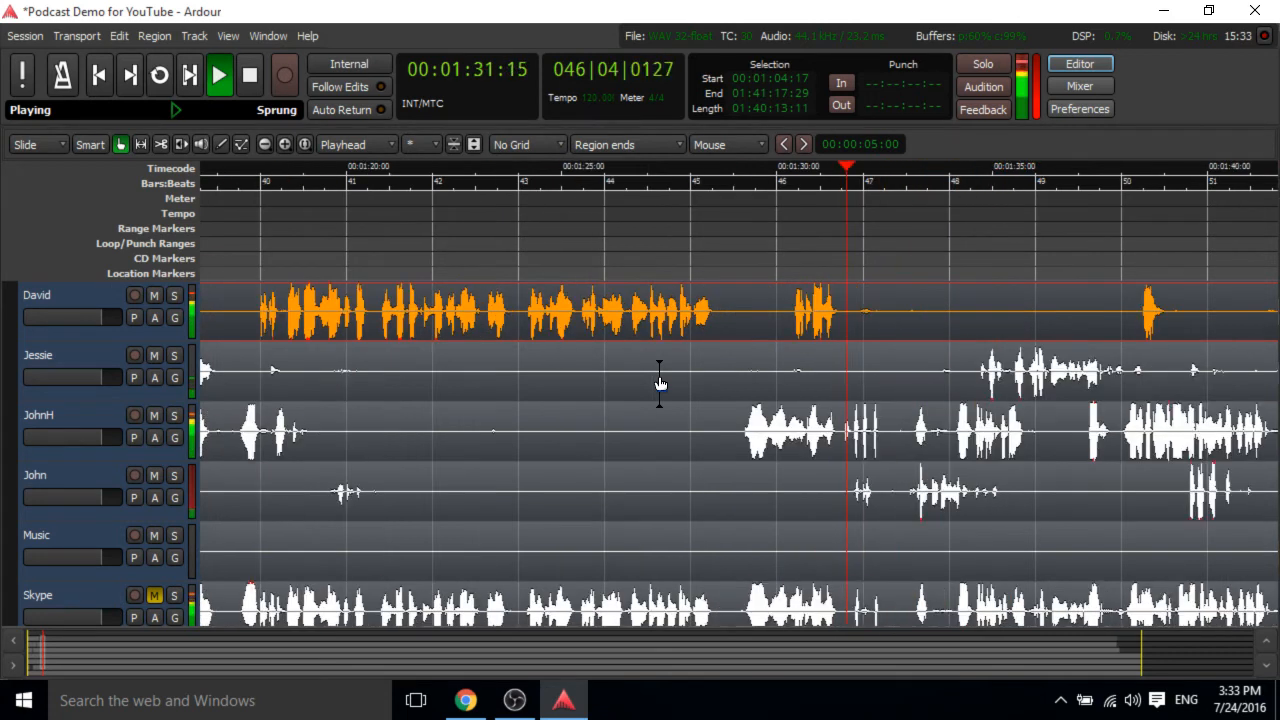
{"action": "scroll", "coordinate": [660, 383], "scroll_direction": "right", "scroll_amount": 1}
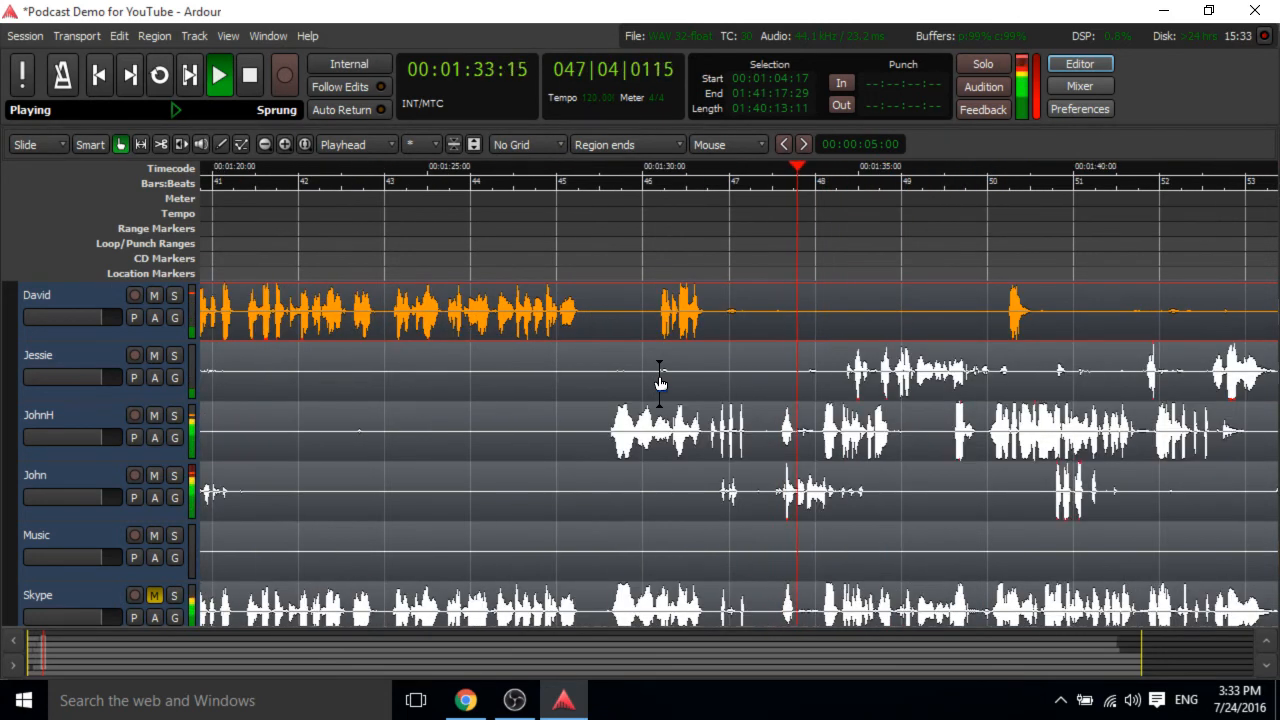
{"action": "scroll", "coordinate": [660, 383], "scroll_direction": "right", "scroll_amount": 2}
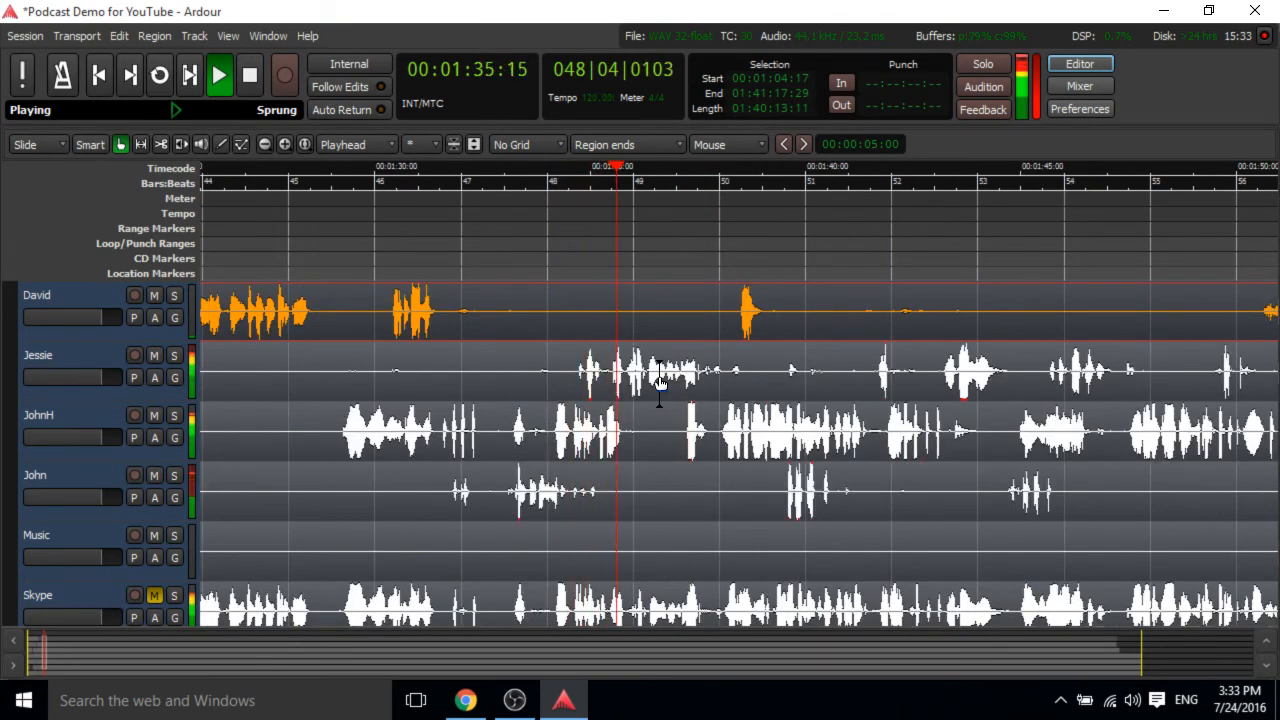
{"action": "scroll", "coordinate": [660, 383], "scroll_direction": "right", "scroll_amount": 1}
{"action": "scroll", "coordinate": [660, 383], "scroll_direction": "right", "scroll_amount": 2}
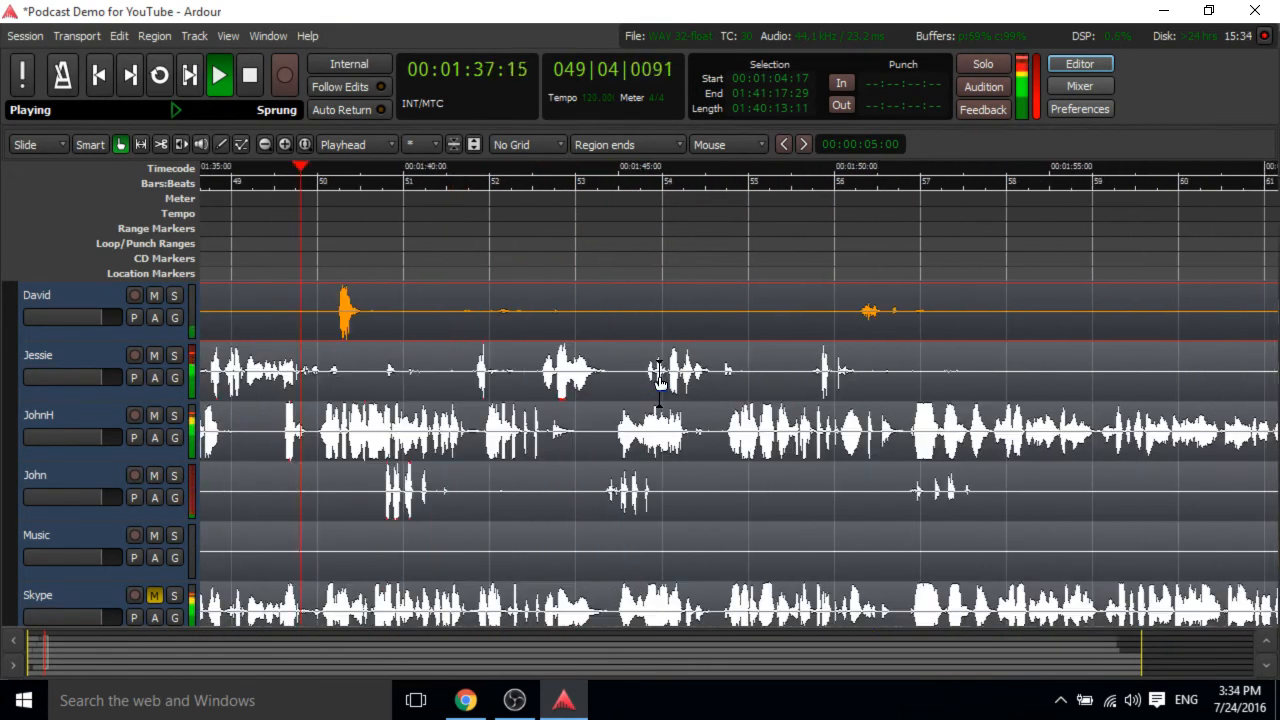
{"action": "scroll", "coordinate": [660, 383], "scroll_direction": "right", "scroll_amount": 1}
{"action": "scroll", "coordinate": [660, 383], "scroll_direction": "left", "scroll_amount": 1}
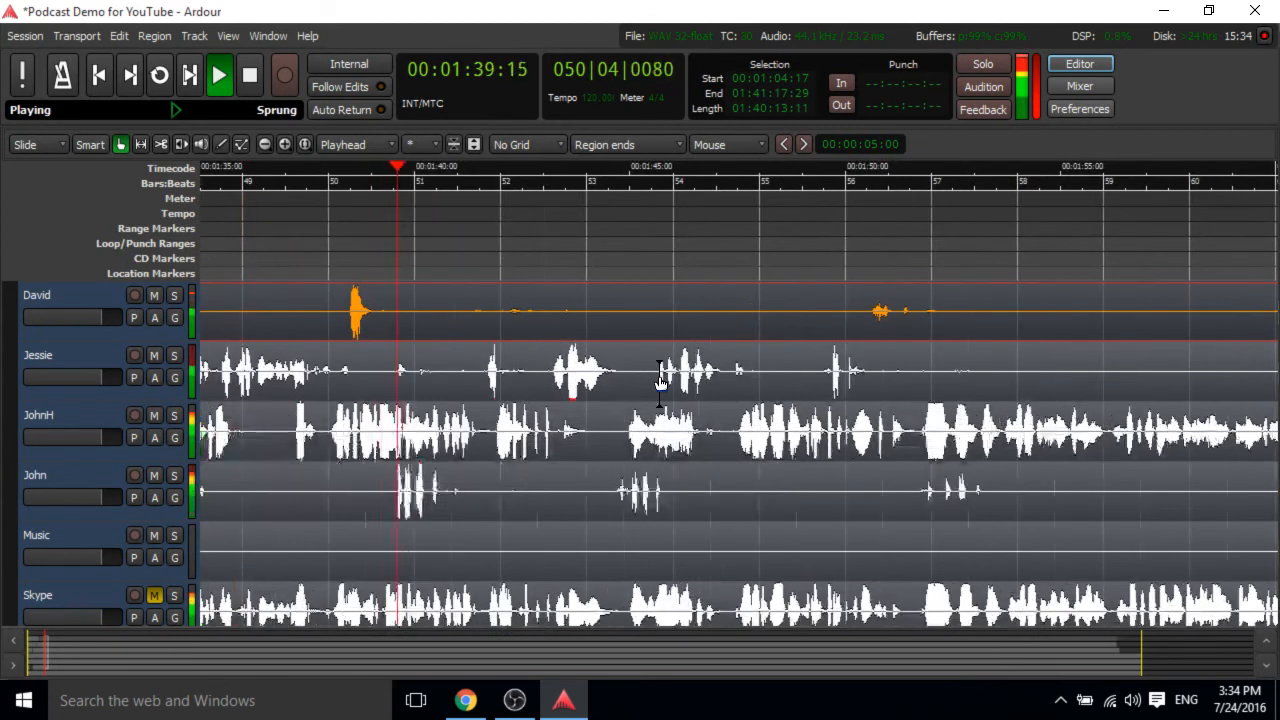
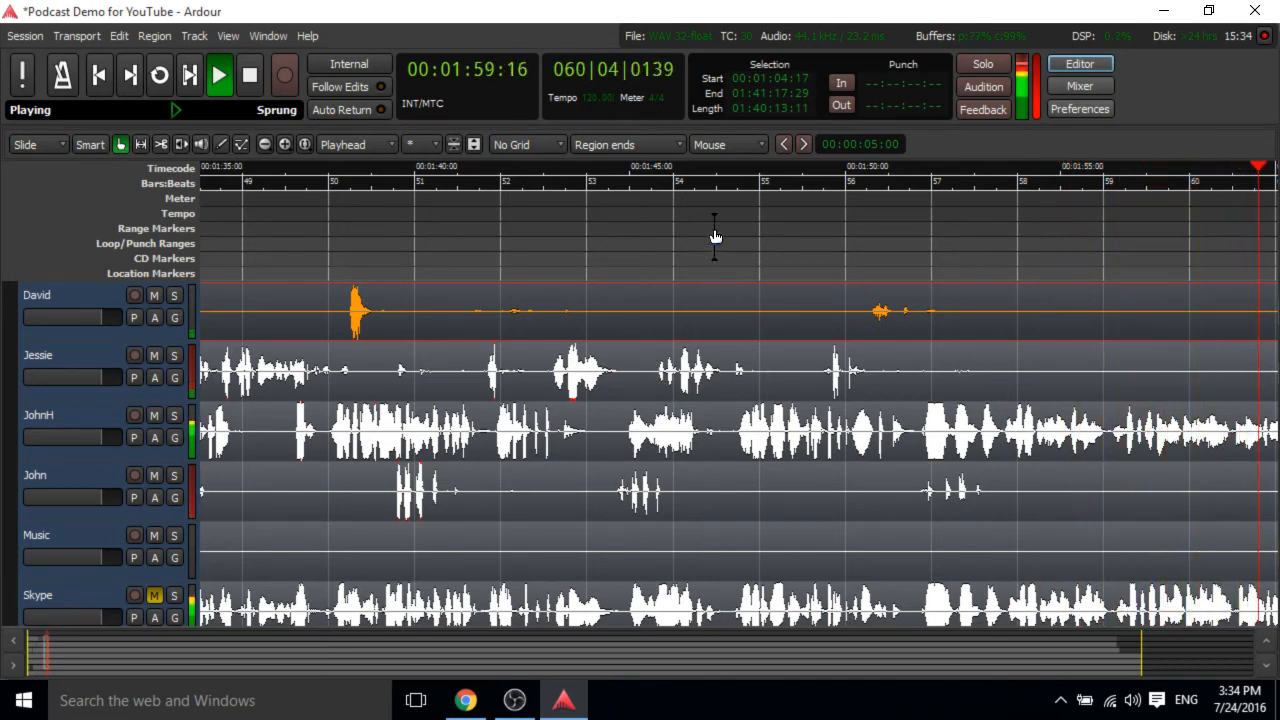
Stop playback and scroll through the tracks and timeline to review the episode toward its end.
{"action": "left_click", "coordinate": [246, 80]}
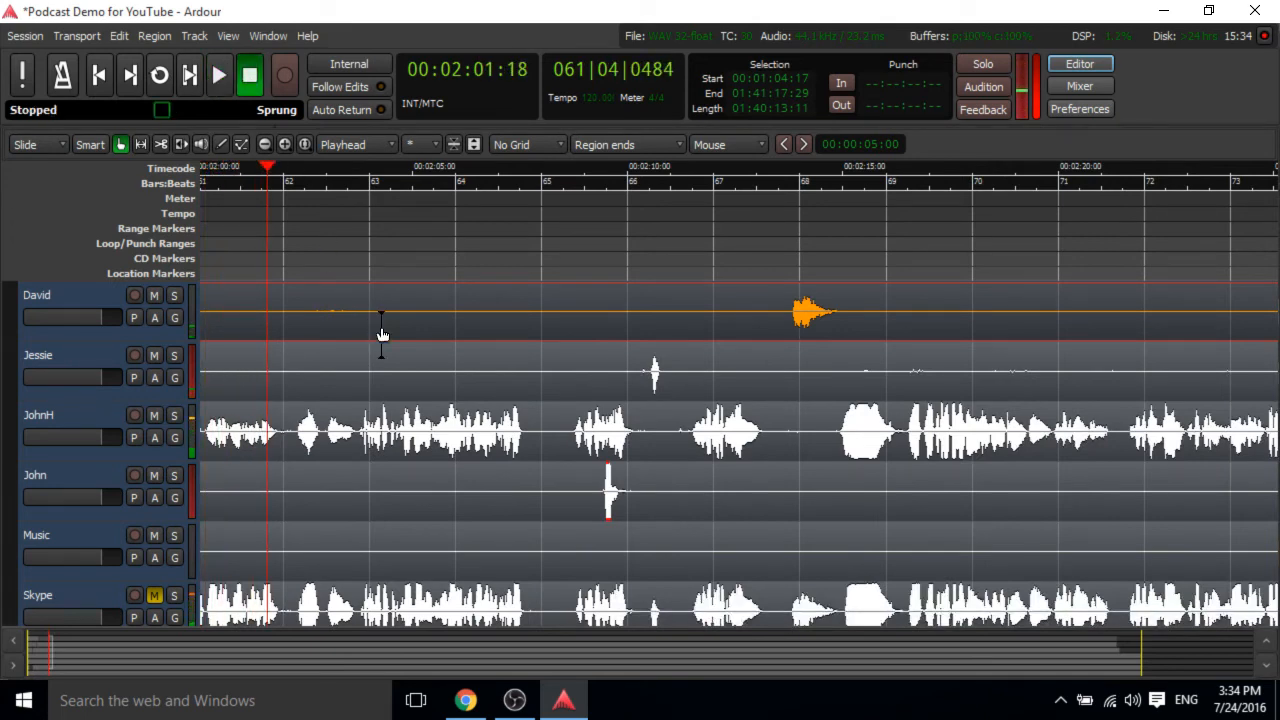
{"action": "scroll", "coordinate": [545, 450], "scroll_direction": "down", "scroll_amount": 1}
{"action": "scroll", "coordinate": [578, 465], "scroll_direction": "up", "scroll_amount": 2}
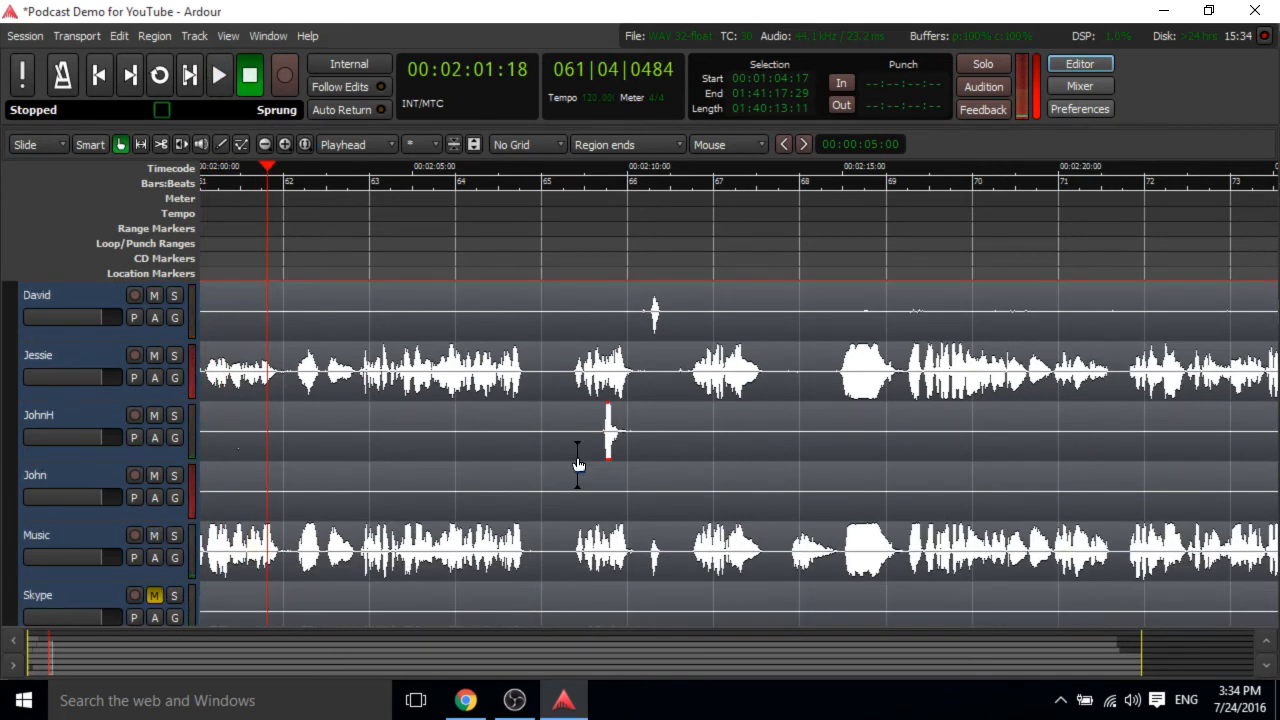
{"action": "scroll", "coordinate": [578, 465], "scroll_direction": "down", "scroll_amount": 2}
{"action": "scroll", "coordinate": [578, 465], "scroll_direction": "up", "scroll_amount": 1}
{"action": "scroll", "coordinate": [578, 465], "scroll_direction": "left", "scroll_amount": 10}
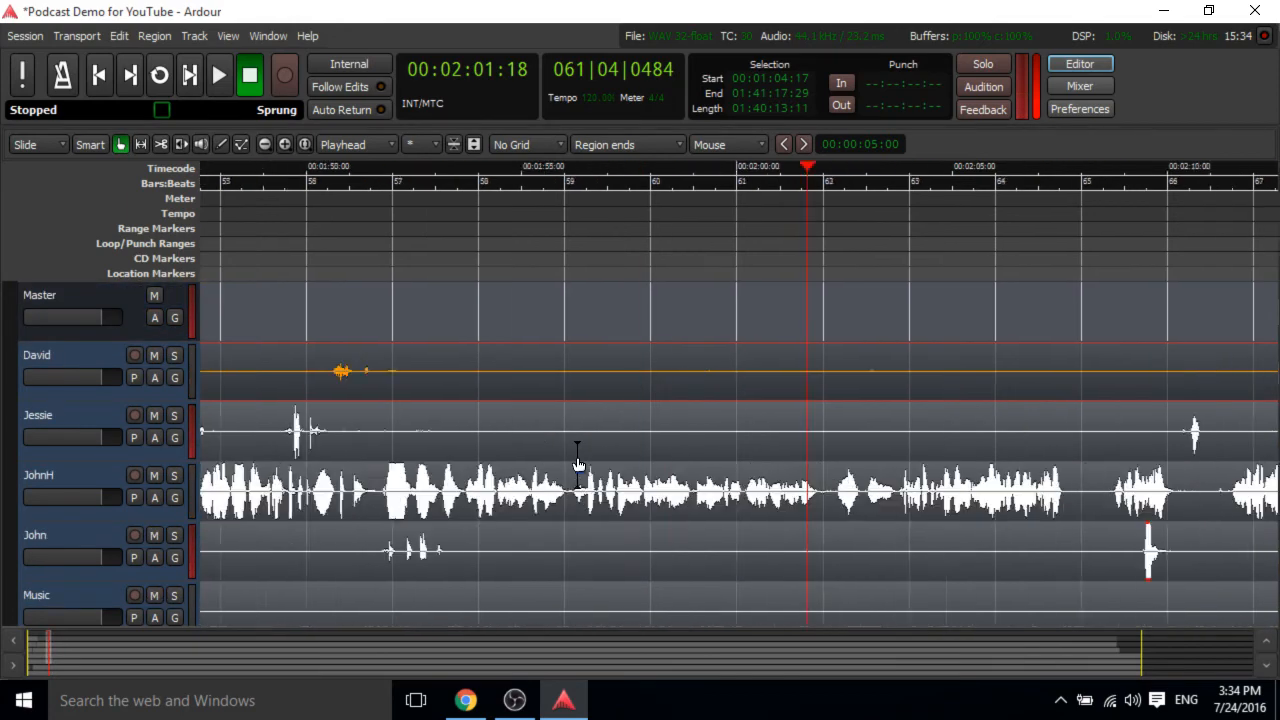
{"action": "scroll", "coordinate": [578, 465], "scroll_direction": "right", "scroll_amount": 5}
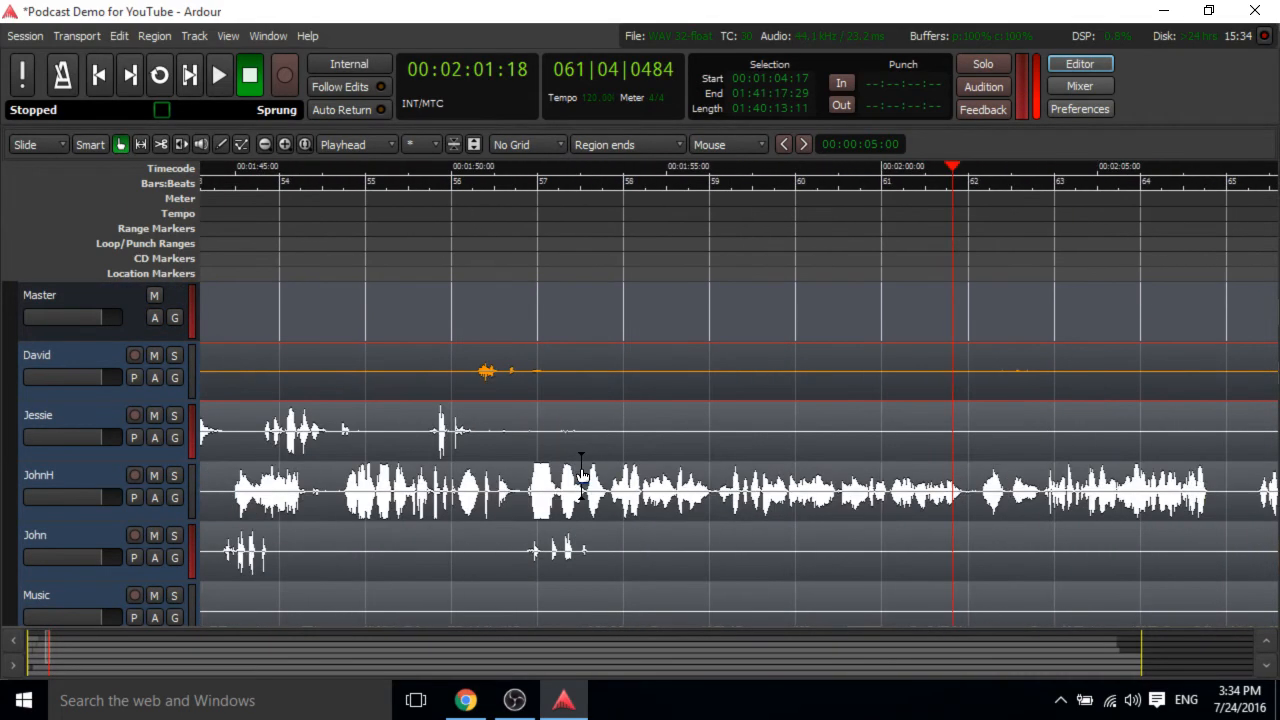
{"action": "scroll", "coordinate": [581, 474], "scroll_direction": "down", "scroll_amount": 3}
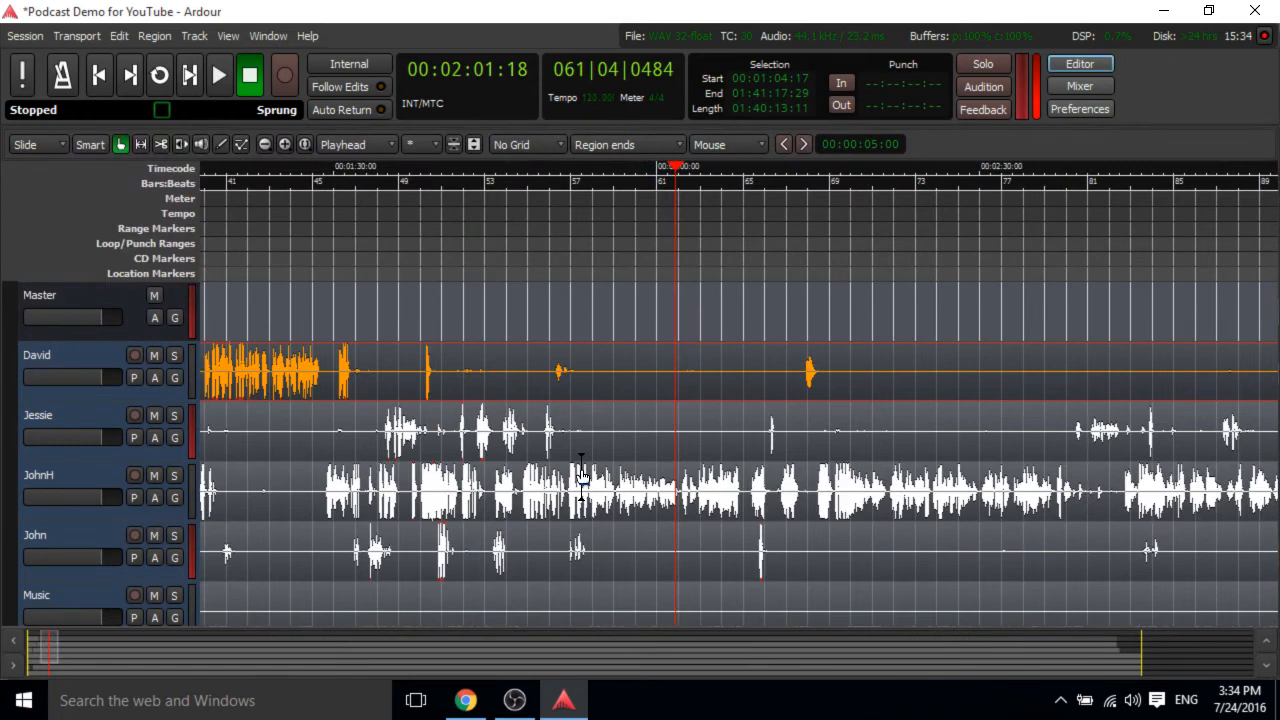
{"action": "scroll", "coordinate": [581, 474], "scroll_direction": "down", "scroll_amount": 2}
{"action": "scroll", "coordinate": [582, 477], "scroll_direction": "up", "scroll_amount": 1}
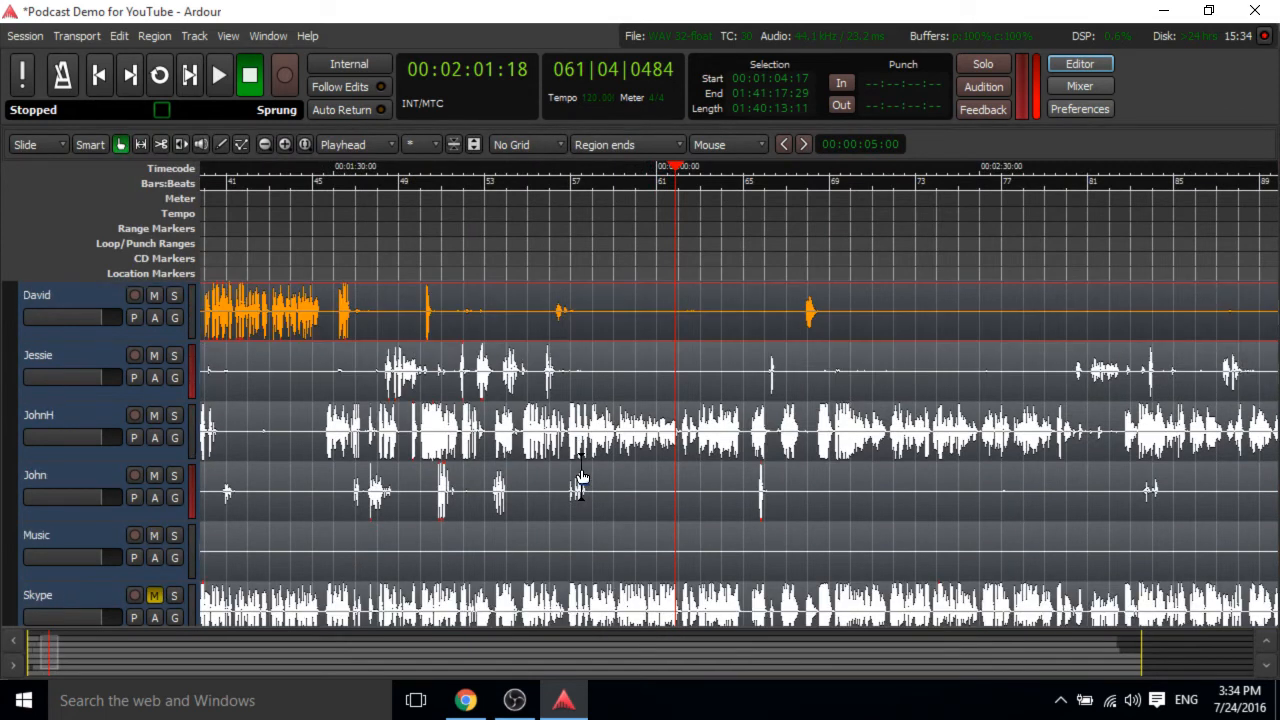
{"action": "scroll", "coordinate": [581, 477], "scroll_direction": "right", "scroll_amount": 10}
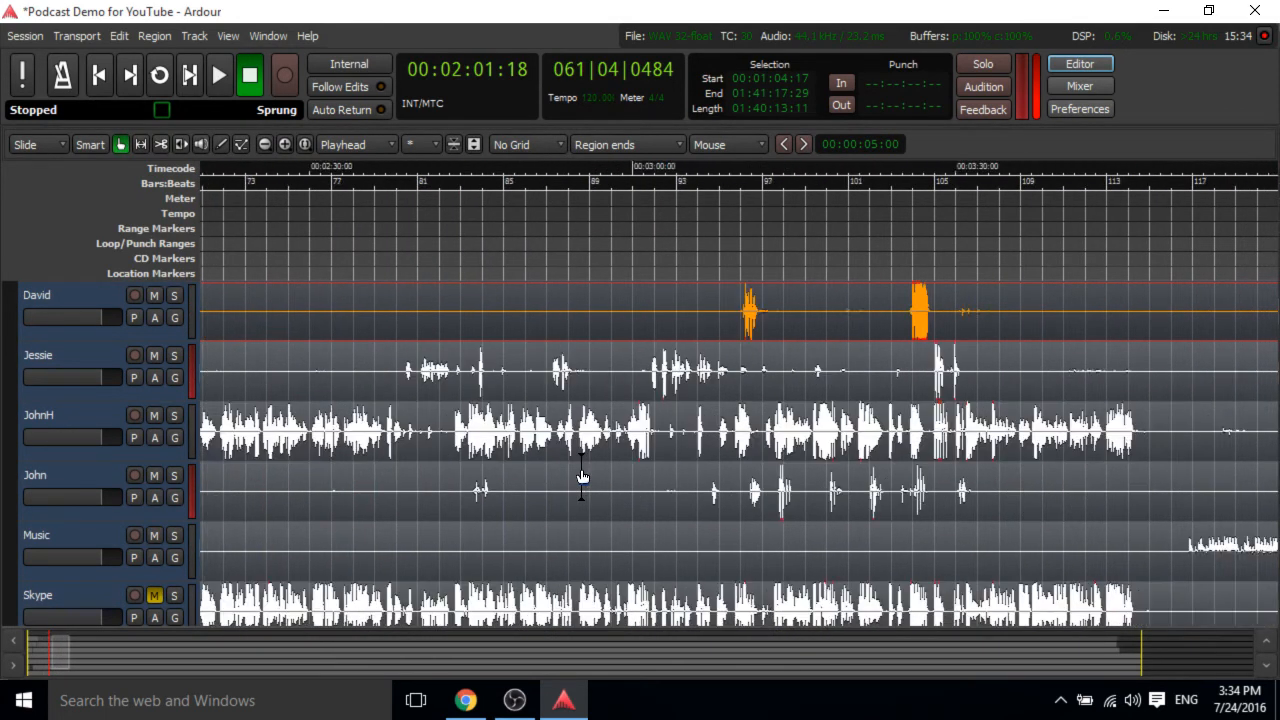
{"action": "scroll", "coordinate": [582, 477], "scroll_direction": "right", "scroll_amount": 4}
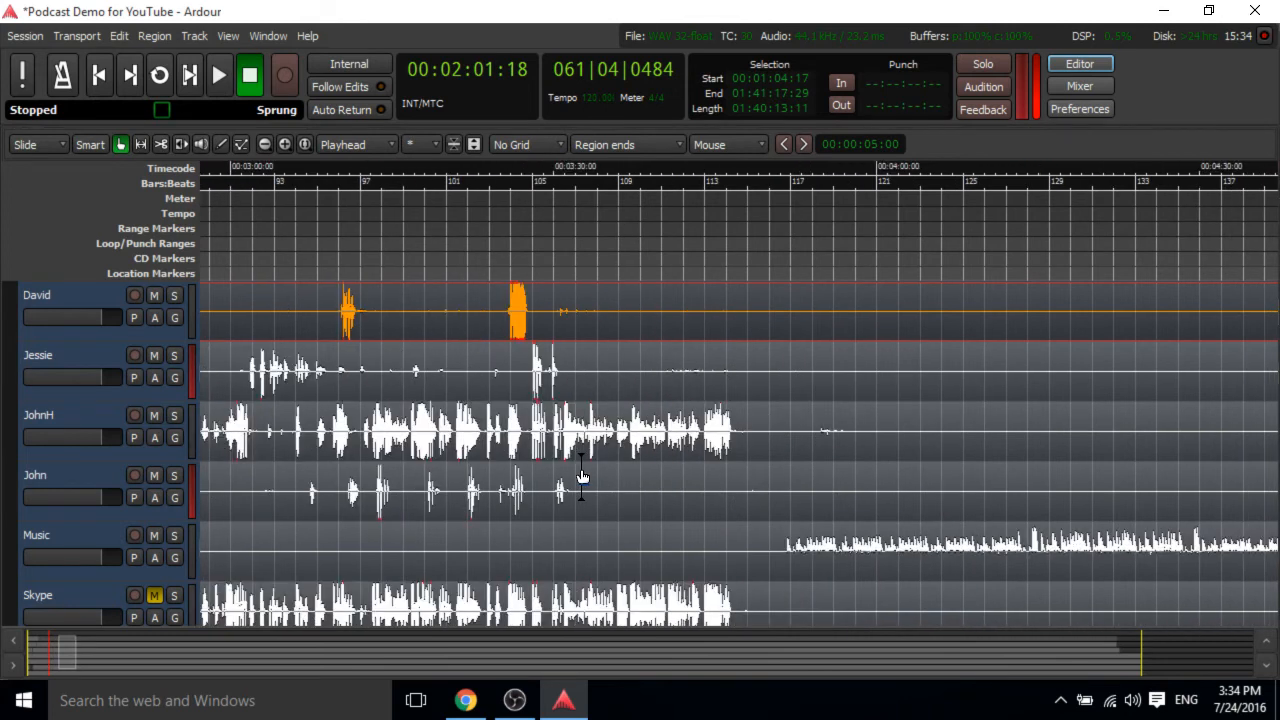
Play back from about 3:41 and stop shortly before 3:51.
{"action": "left_click", "coordinate": [676, 170]}
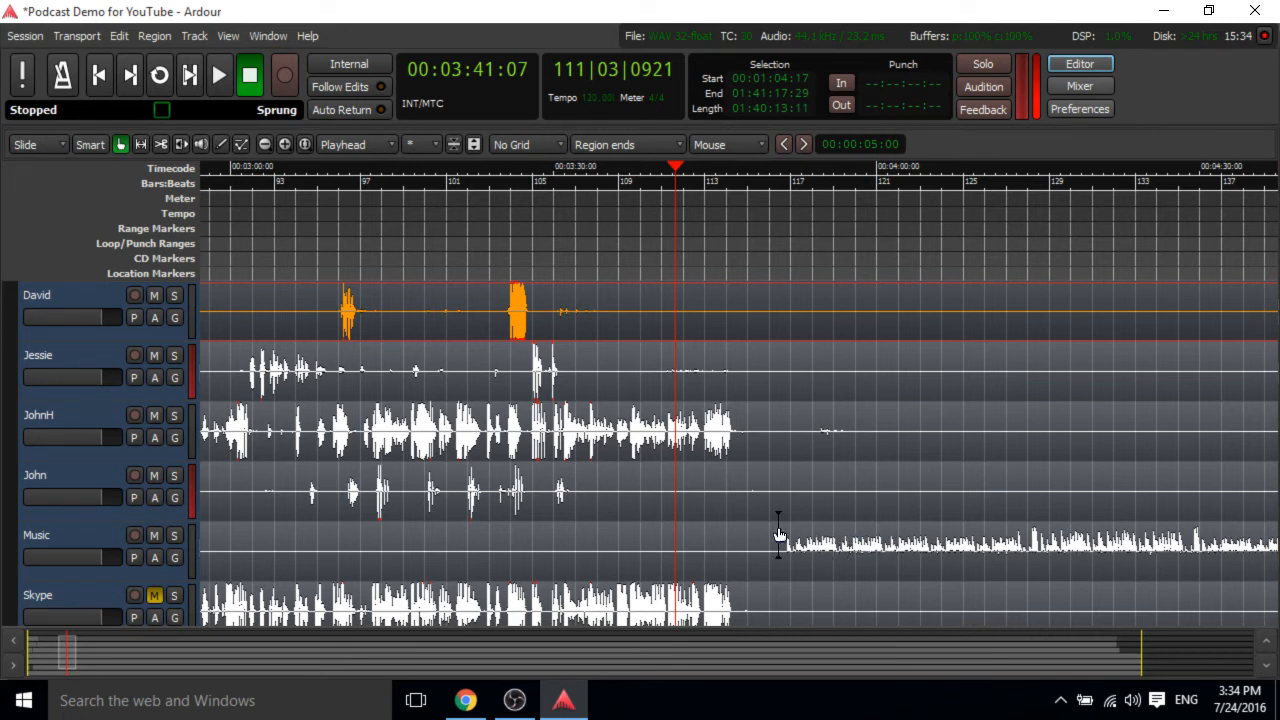
{"action": "scroll", "coordinate": [779, 535], "scroll_direction": "down", "scroll_amount": 2}
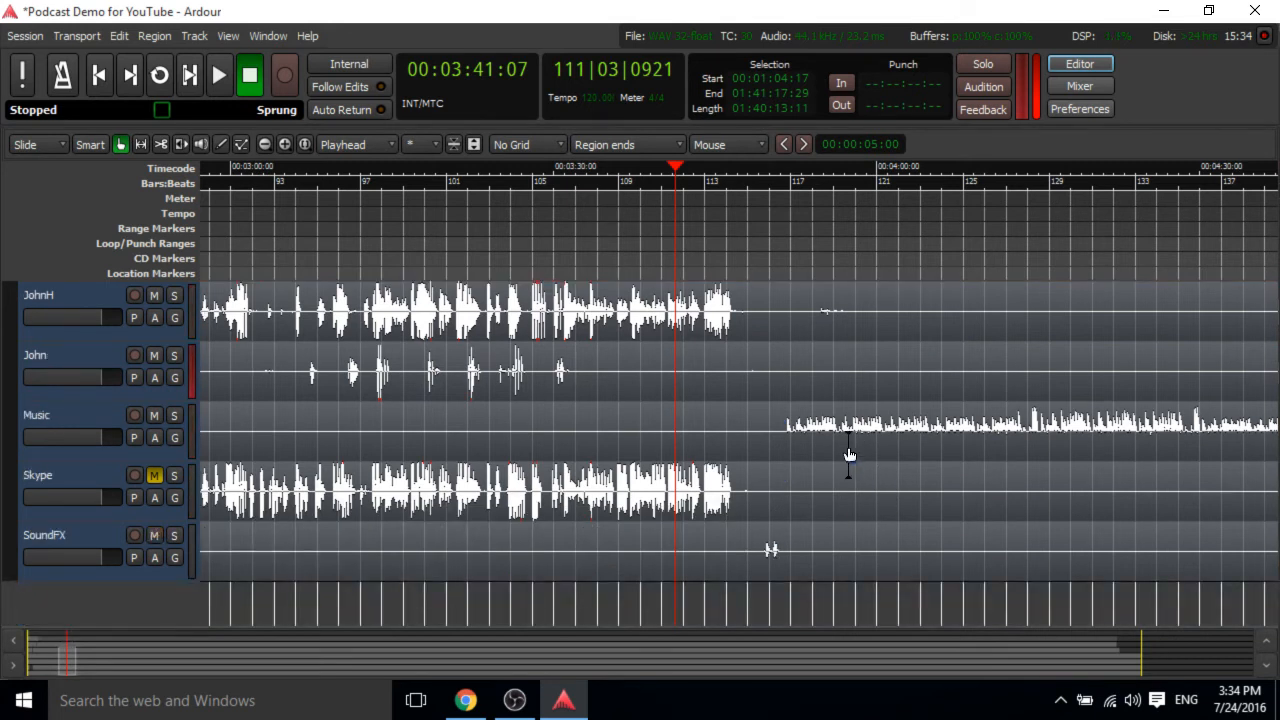
{"action": "key", "text": "space"}
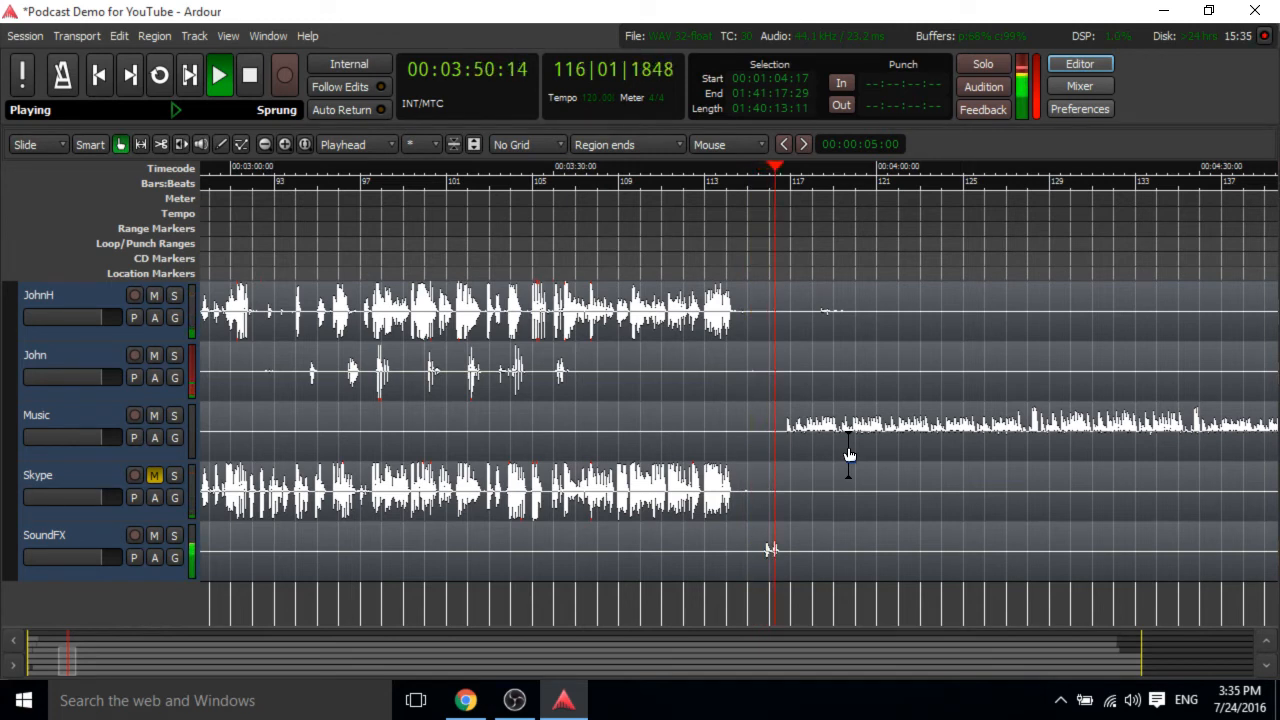
{"action": "key", "text": "space"}
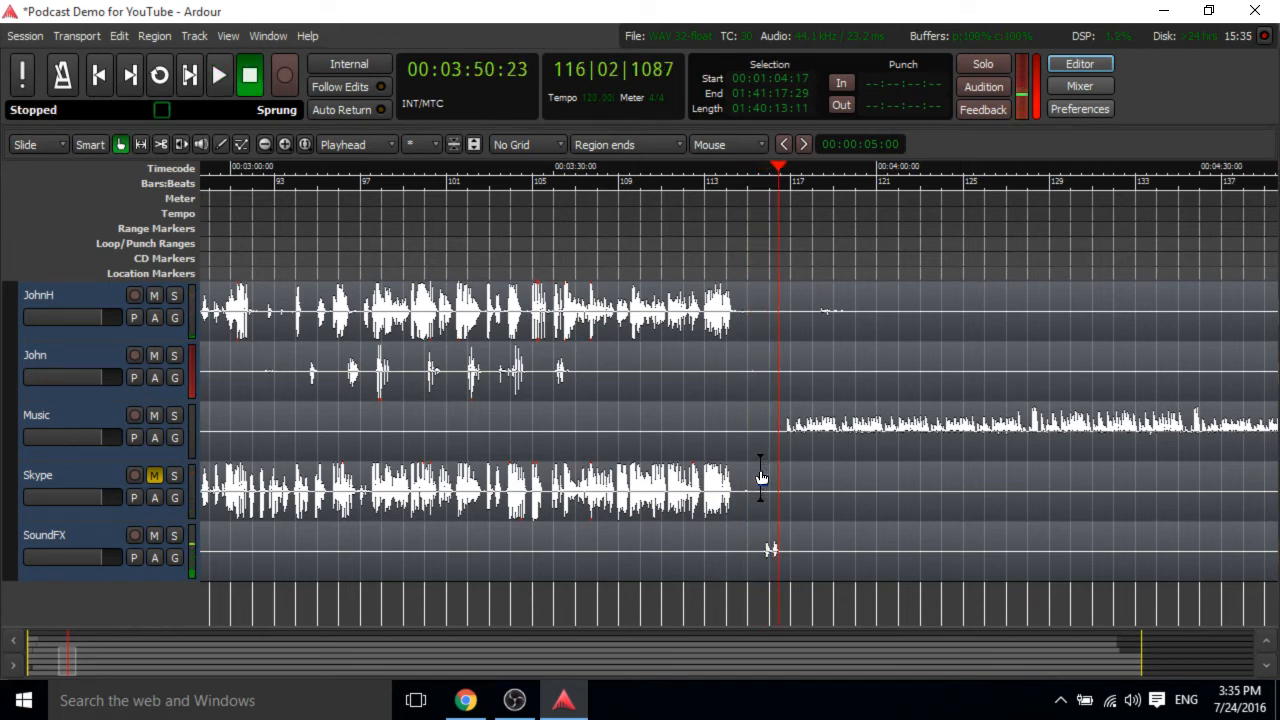
Split the regions on all tracks around the silent gap near 3:46–3:49.
{"action": "scroll", "coordinate": [761, 478], "scroll_direction": "up", "scroll_amount": 2}
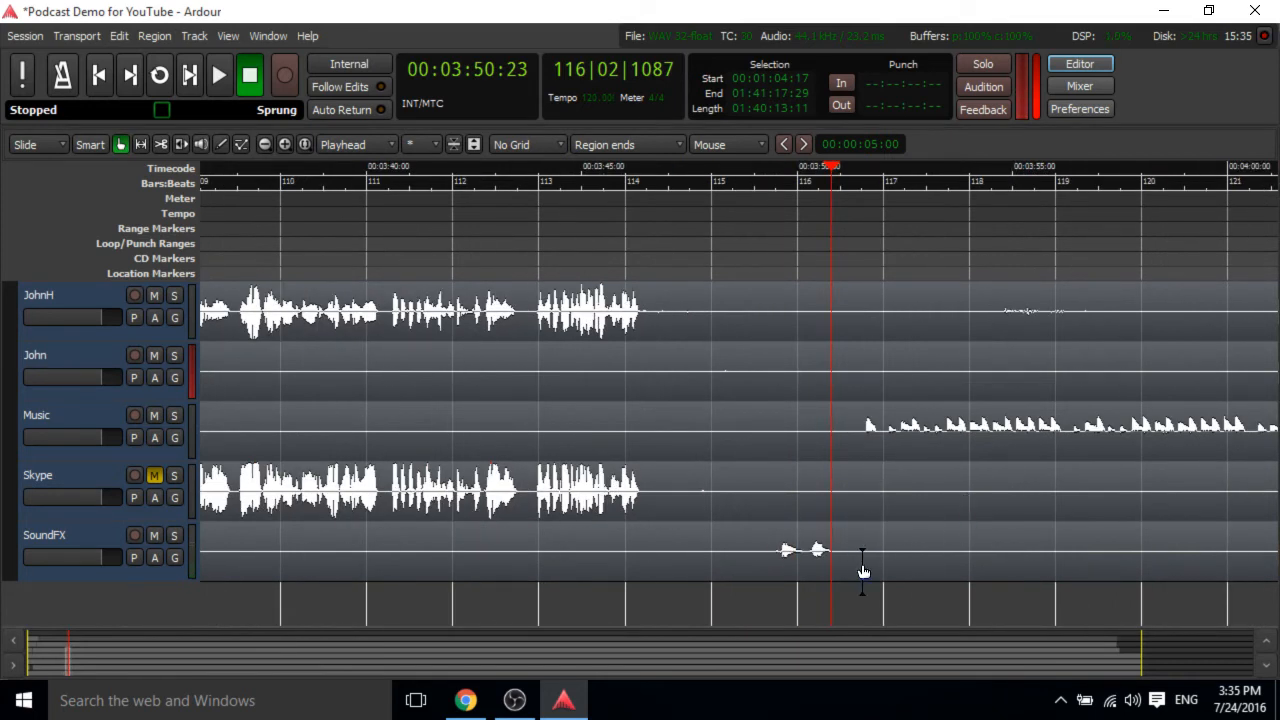
{"action": "scroll", "coordinate": [864, 572], "scroll_direction": "up", "scroll_amount": 3}
{"action": "scroll", "coordinate": [755, 370], "scroll_direction": "down", "scroll_amount": 5}
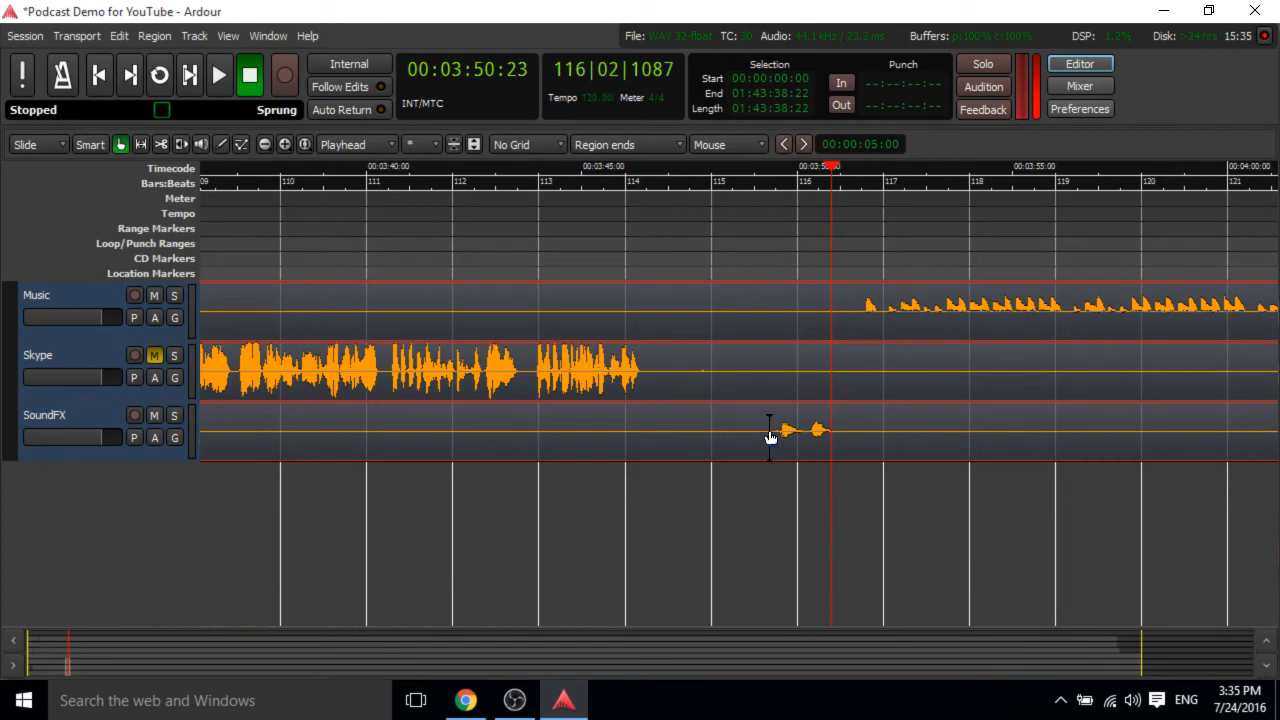
{"action": "left_click", "coordinate": [770, 437]}
{"action": "scroll", "coordinate": [540, 428], "scroll_direction": "up", "scroll_amount": 5}
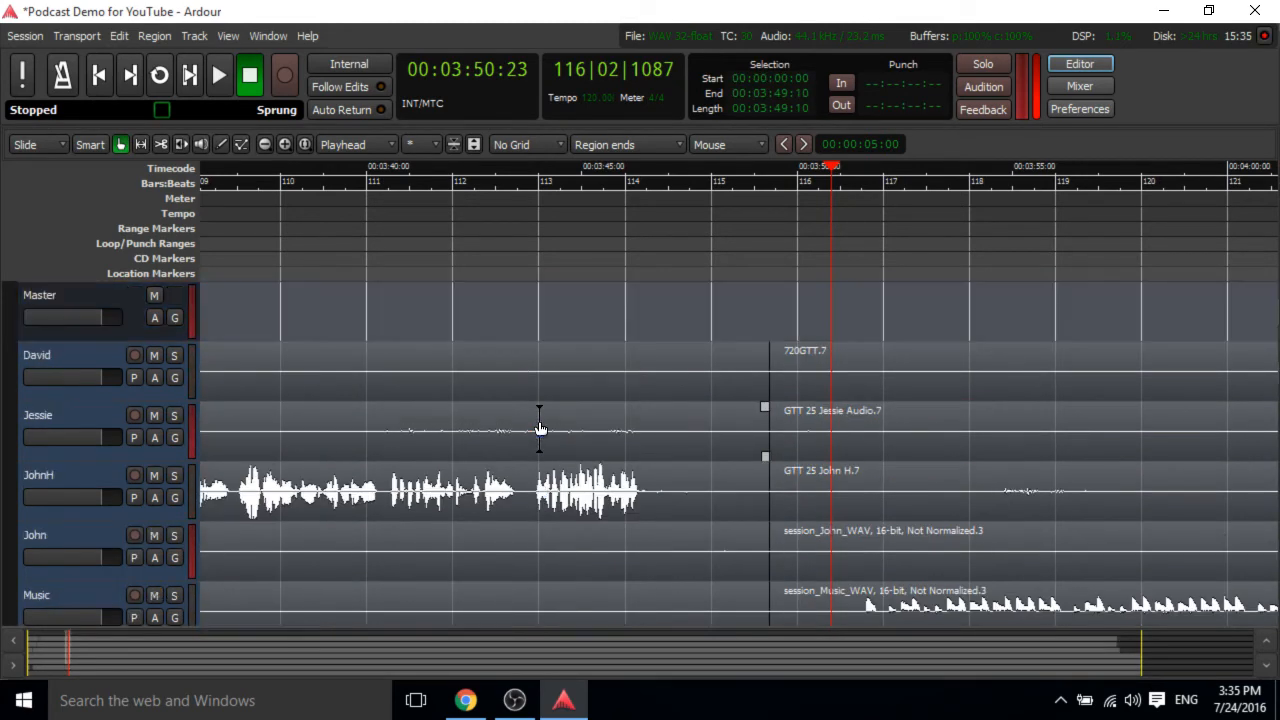
{"action": "left_click", "coordinate": [519, 376]}
{"action": "scroll", "coordinate": [759, 325], "scroll_direction": "down", "scroll_amount": 4}
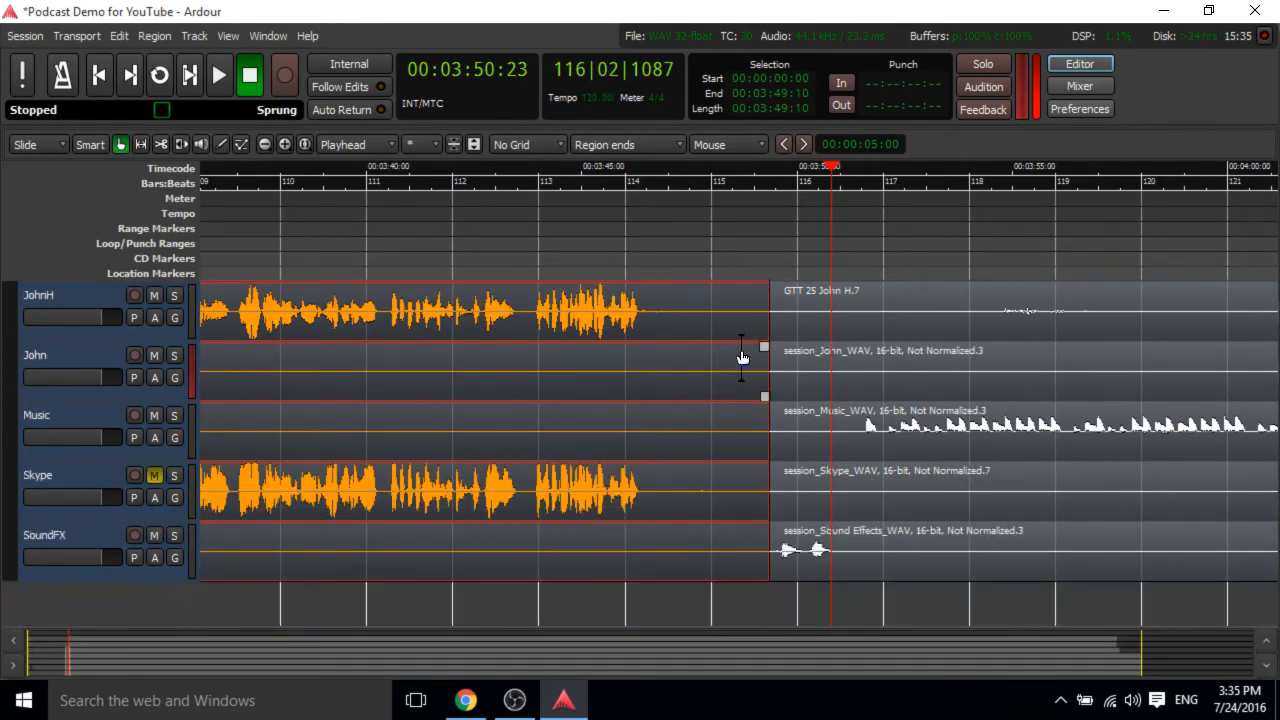
{"action": "key", "text": "s"}
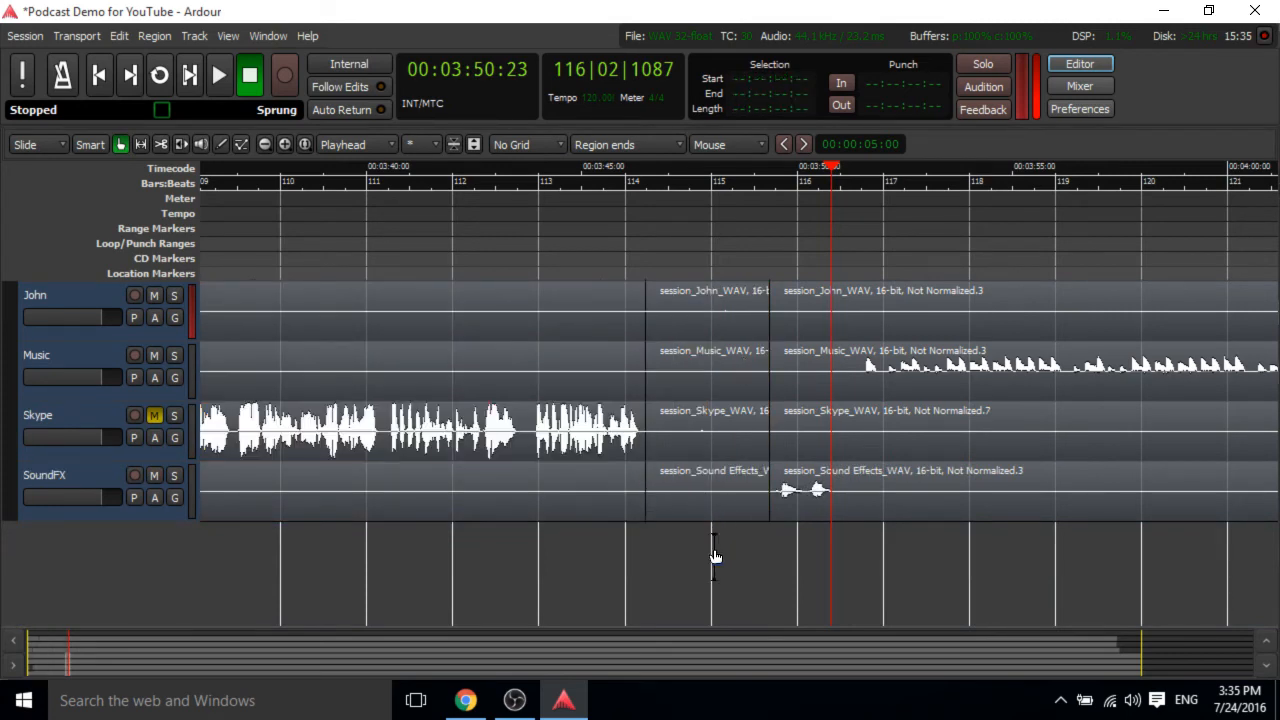
Select the silent stretch between about 3:46 and 3:49 on all tracks and delete it.
{"action": "left_click", "coordinate": [712, 480]}
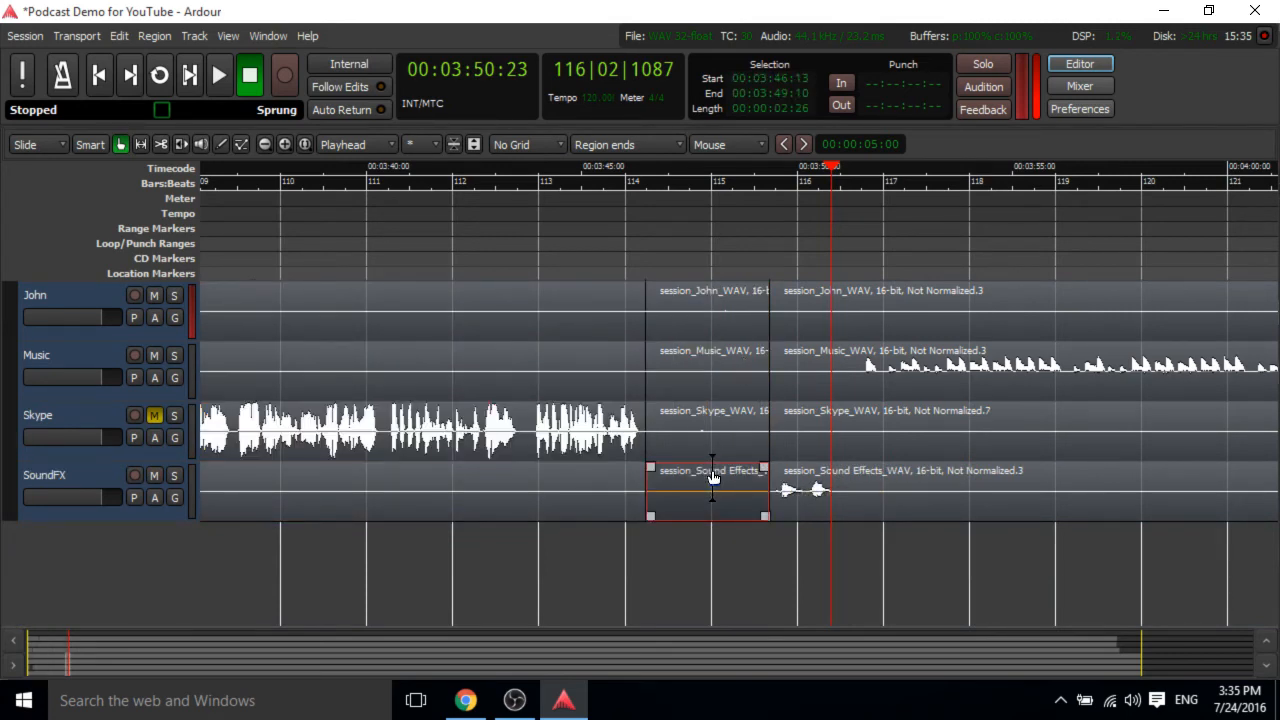
{"action": "scroll", "coordinate": [712, 480], "scroll_direction": "up", "scroll_amount": 4}
{"action": "left_click", "coordinate": [667, 371], "text": "shift"}
{"action": "key", "text": "Delete"}
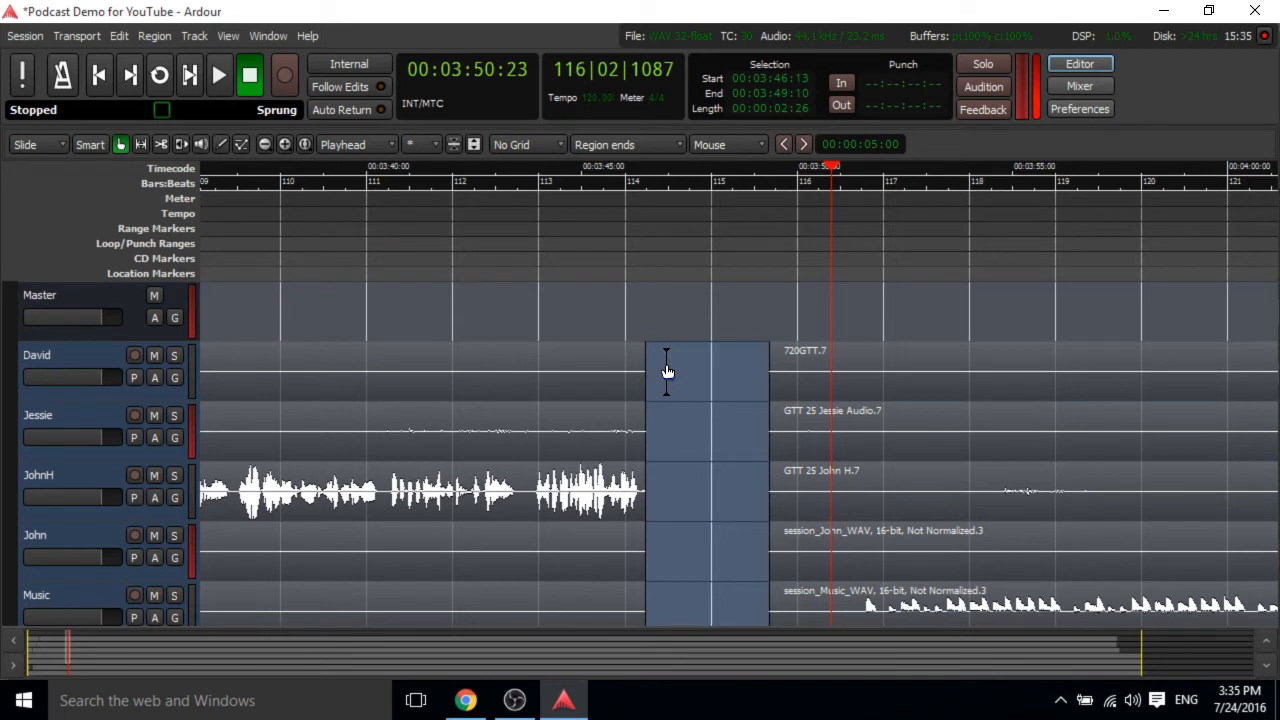
With Magnetic snapping, select the regions after the gap on all tracks and slide them left to close it.
{"action": "left_click", "coordinate": [513, 145]}
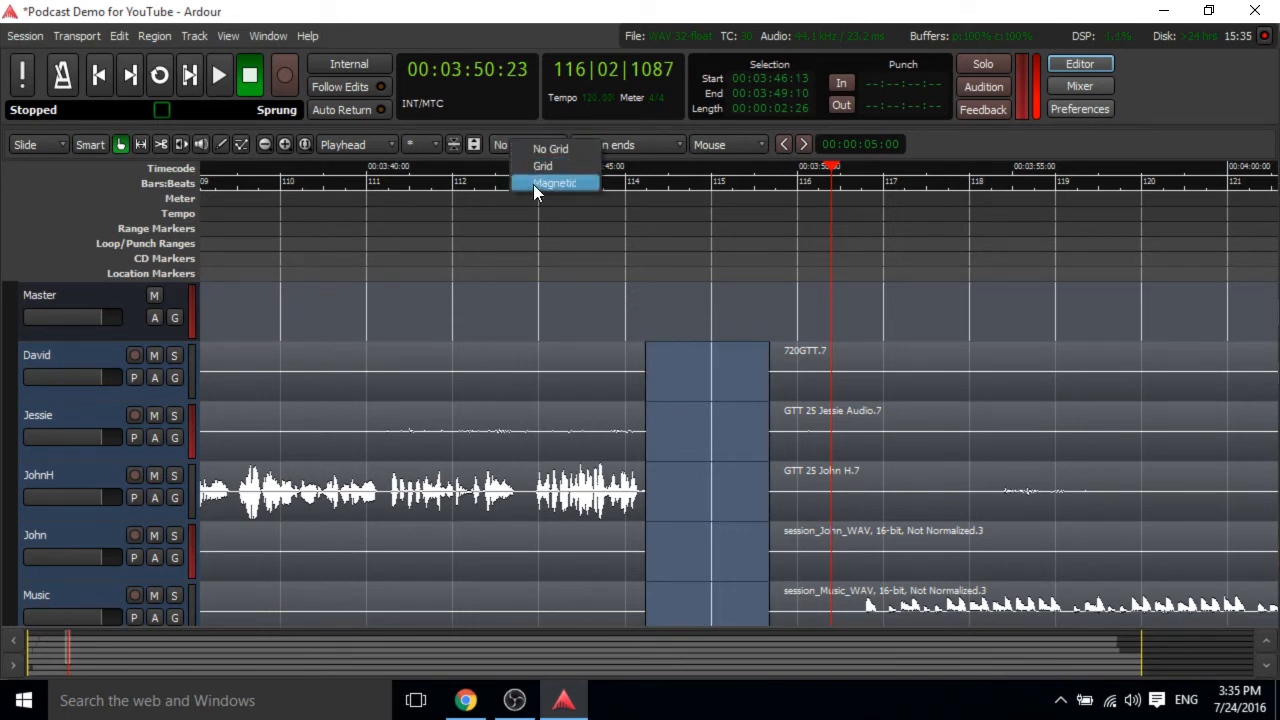
{"action": "left_click", "coordinate": [533, 184]}
{"action": "left_click_drag", "start_coordinate": [748, 364], "coordinate": [909, 491]}
{"action": "scroll", "coordinate": [910, 491], "scroll_direction": "up", "scroll_amount": 1}
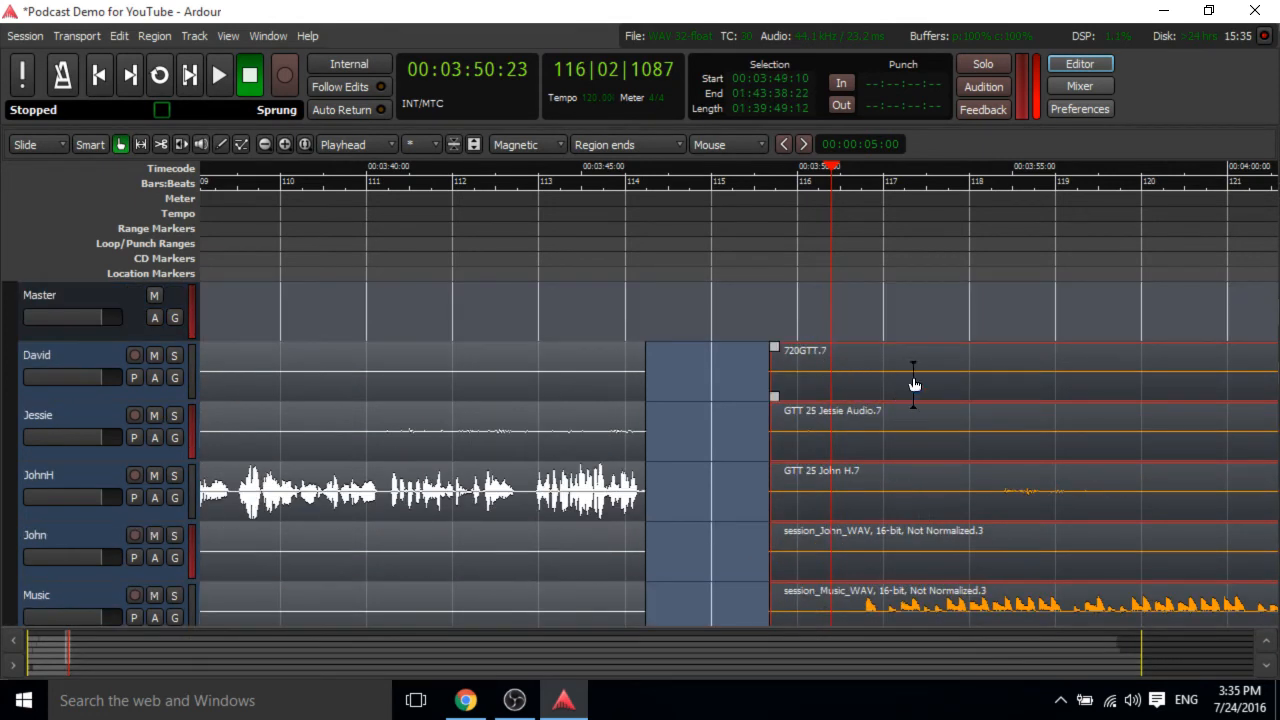
{"action": "left_click_drag", "start_coordinate": [950, 370], "coordinate": [818, 379]}
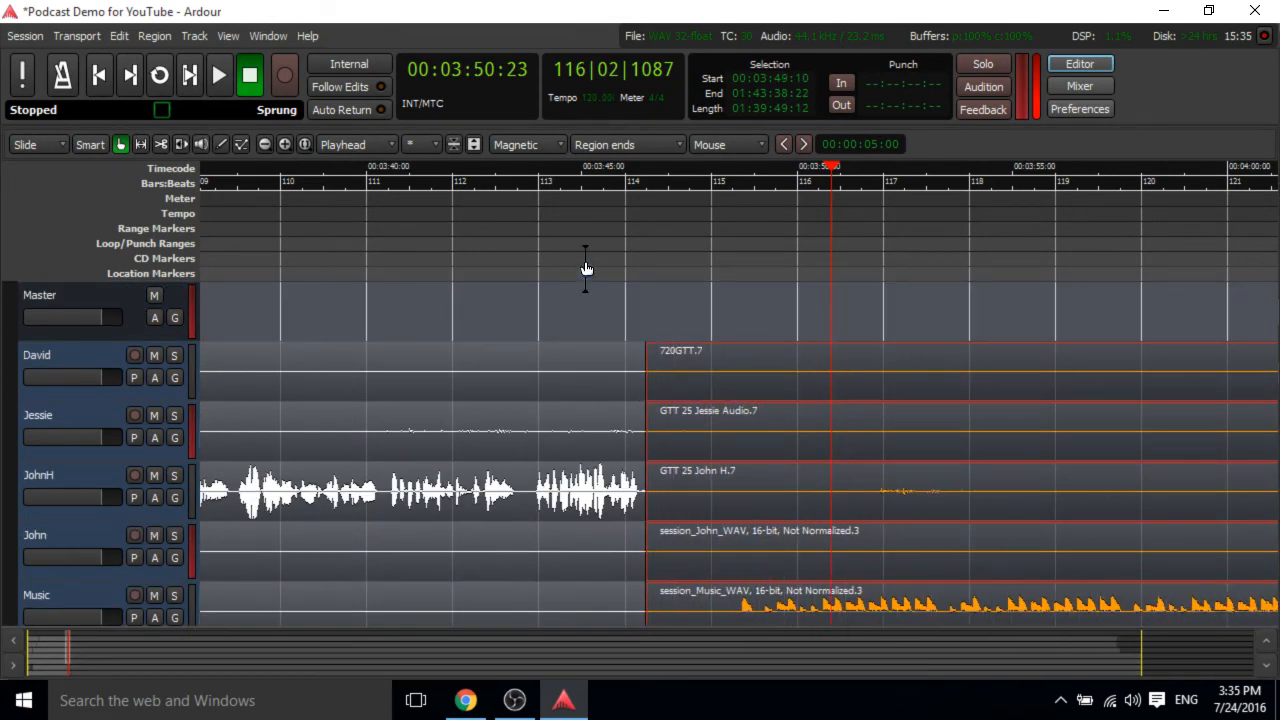
Play back across the closed gap and stop.
{"action": "left_click", "coordinate": [557, 168]}
{"action": "key", "text": "space"}
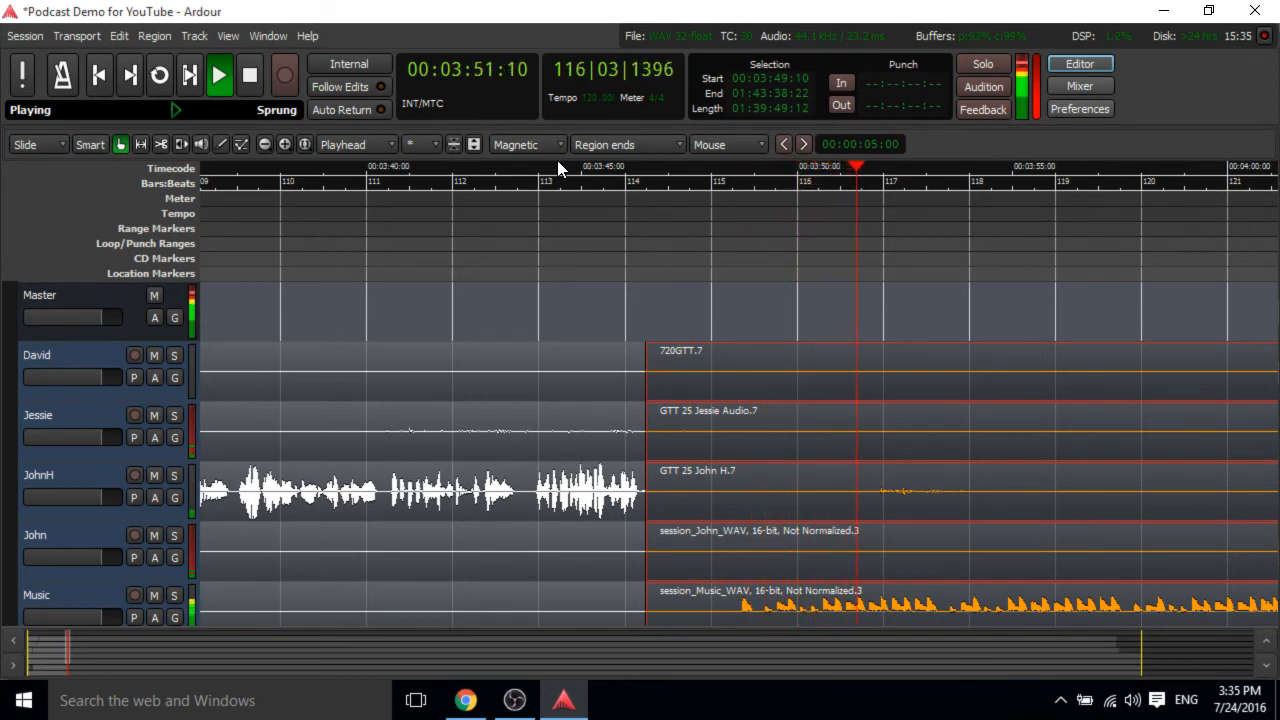
{"action": "key", "text": "space"}
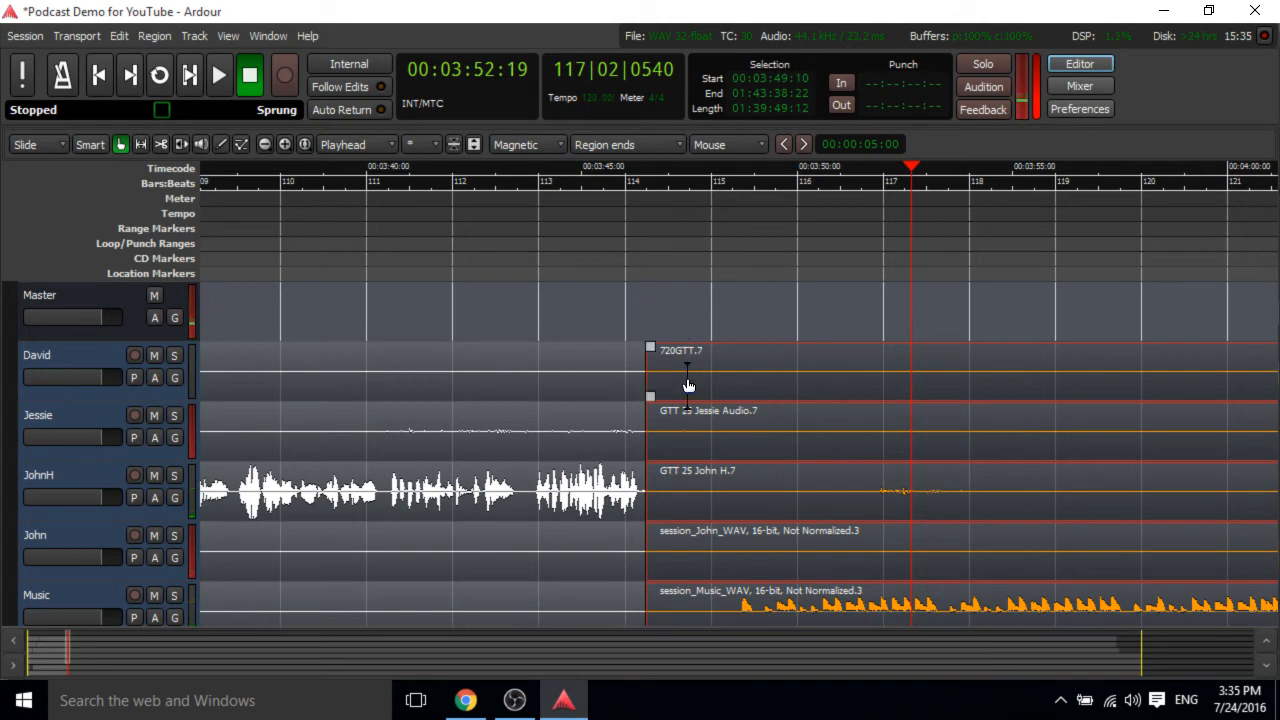
Scroll through the tracks and timeline to review the remaining episode up to about 6:30.
{"action": "scroll", "coordinate": [690, 480], "scroll_direction": "down", "scroll_amount": 1}
{"action": "scroll", "coordinate": [704, 491], "scroll_direction": "up", "scroll_amount": 1, "text": "ctrl"}
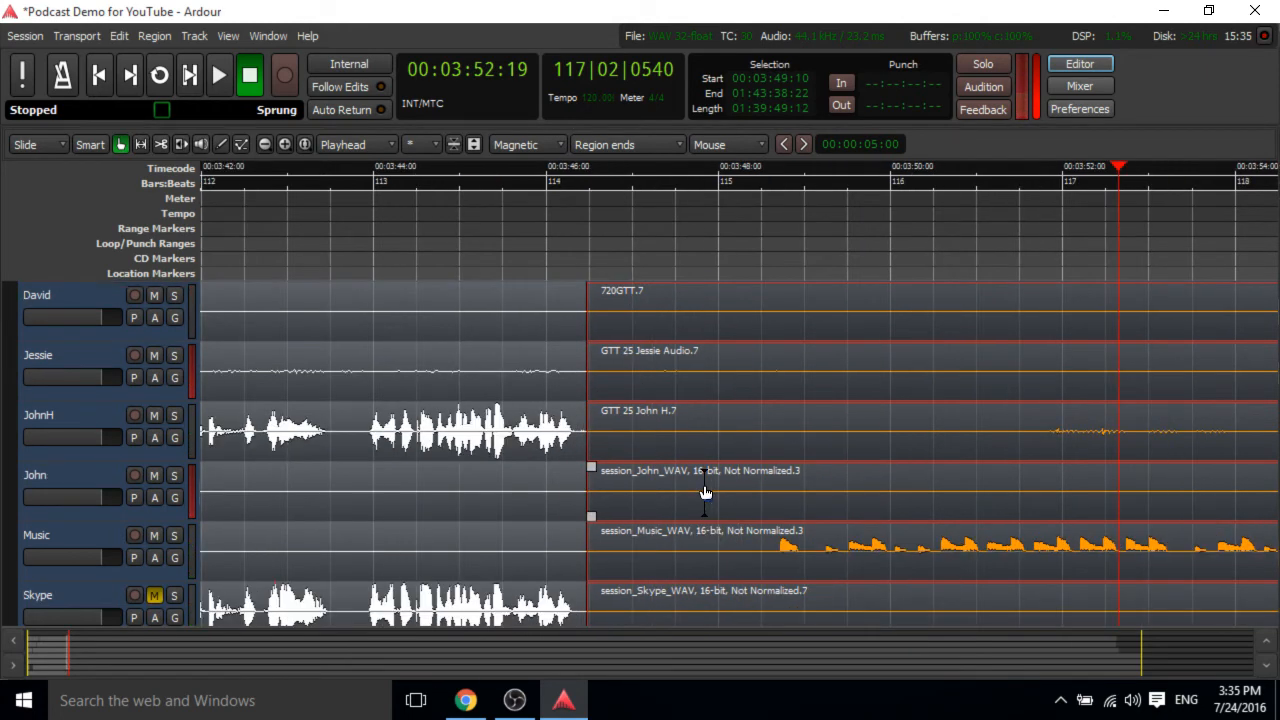
{"action": "scroll", "coordinate": [704, 491], "scroll_direction": "down", "scroll_amount": 2, "text": "ctrl"}
{"action": "scroll", "coordinate": [704, 491], "scroll_direction": "down", "scroll_amount": 1}
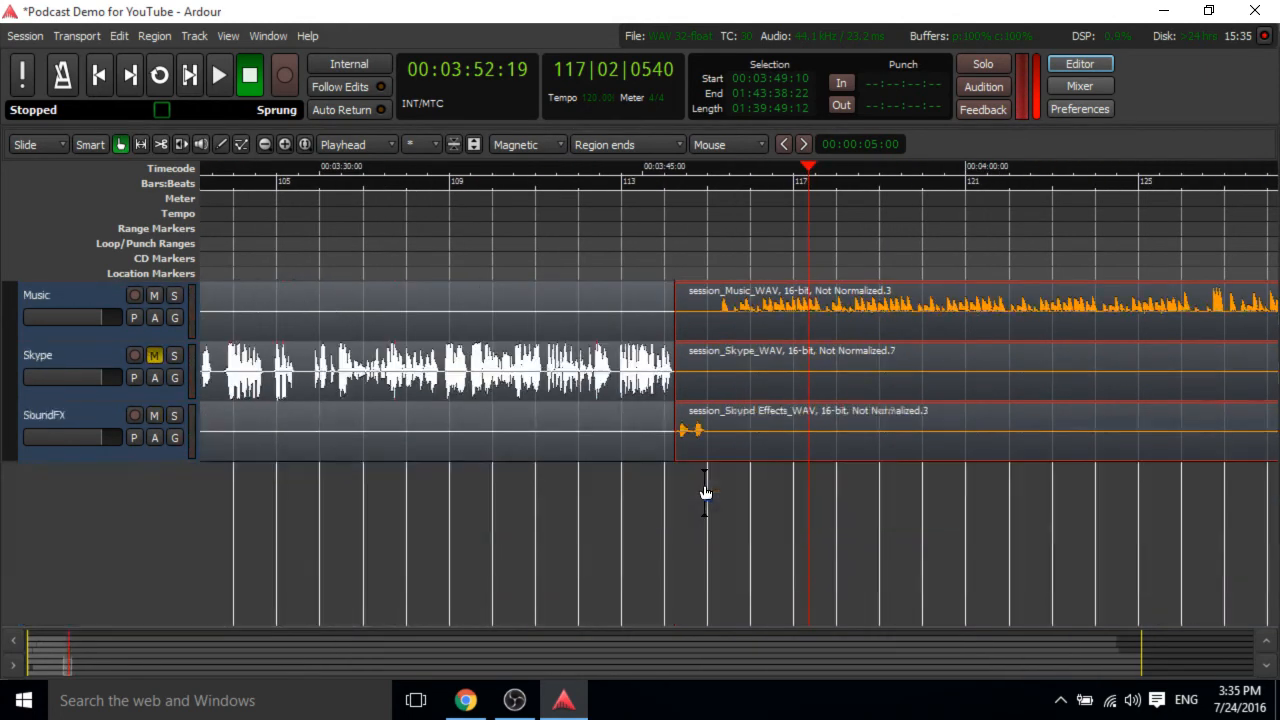
{"action": "scroll", "coordinate": [704, 491], "scroll_direction": "up", "scroll_amount": 2}
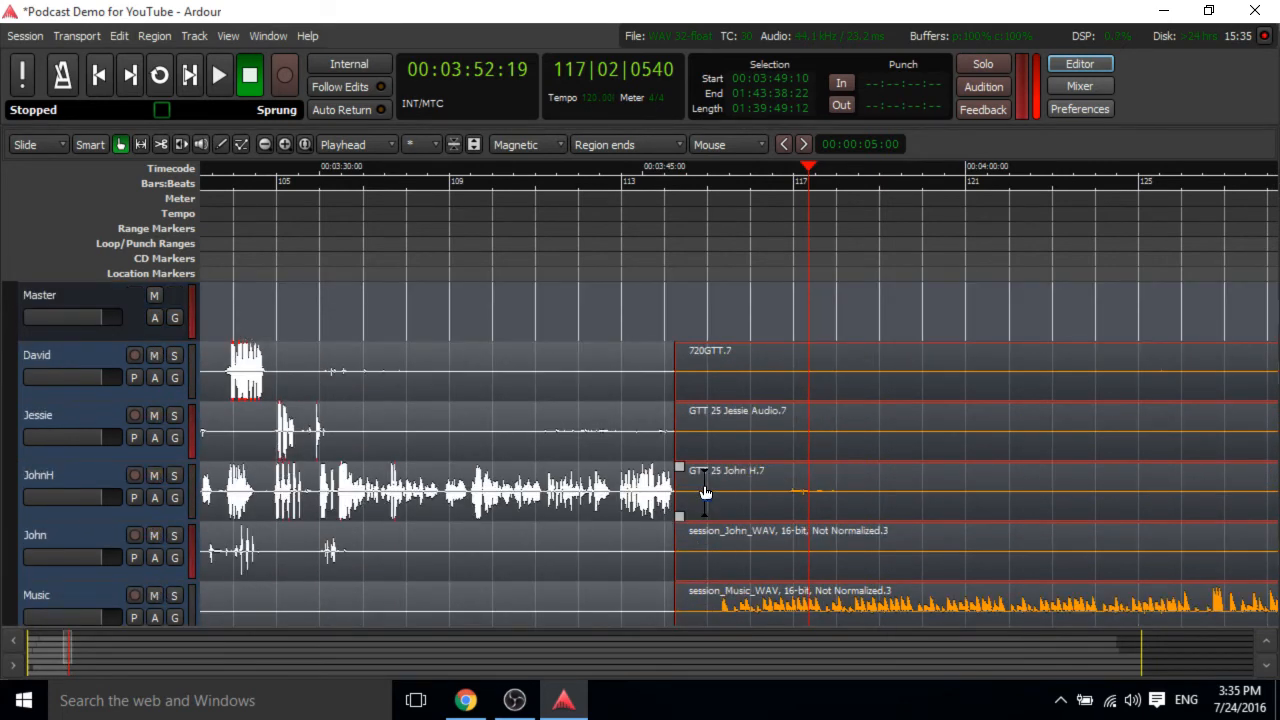
{"action": "scroll", "coordinate": [704, 491], "scroll_direction": "down", "scroll_amount": 1}
{"action": "scroll", "coordinate": [705, 490], "scroll_direction": "right", "scroll_amount": 3}
{"action": "scroll", "coordinate": [706, 489], "scroll_direction": "left", "scroll_amount": 2}
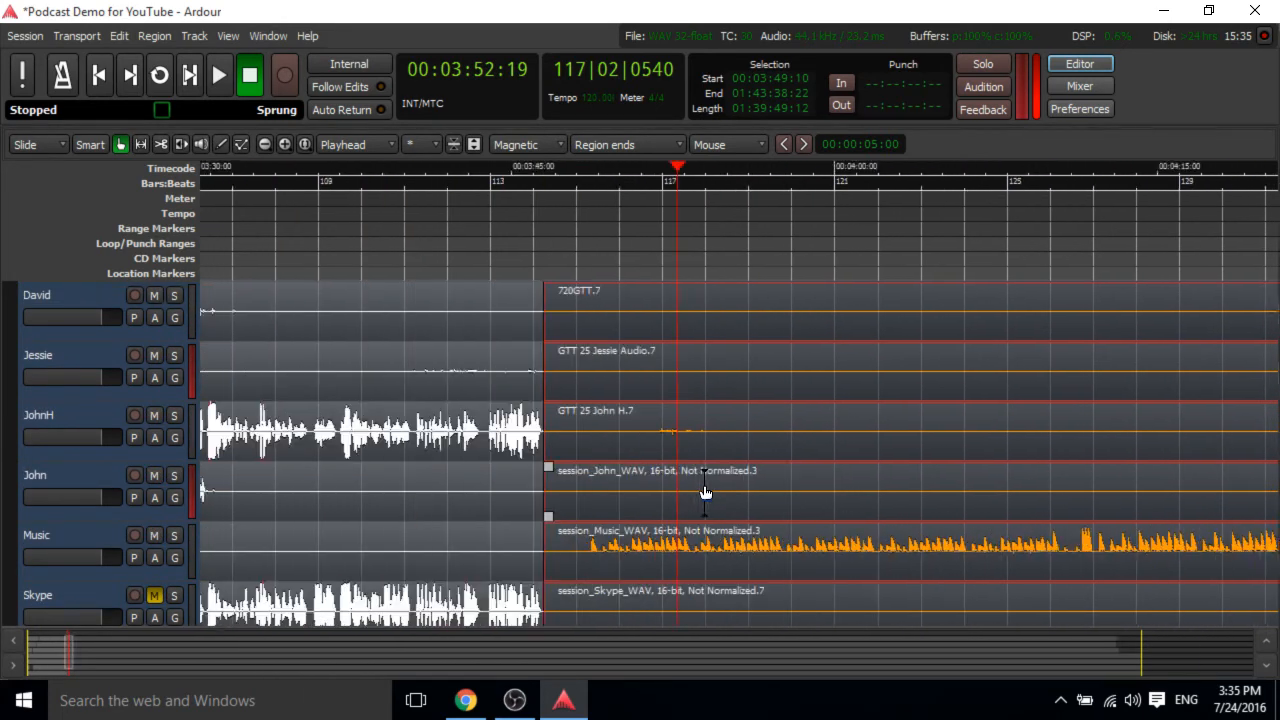
{"action": "scroll", "coordinate": [705, 491], "scroll_direction": "left", "scroll_amount": 4}
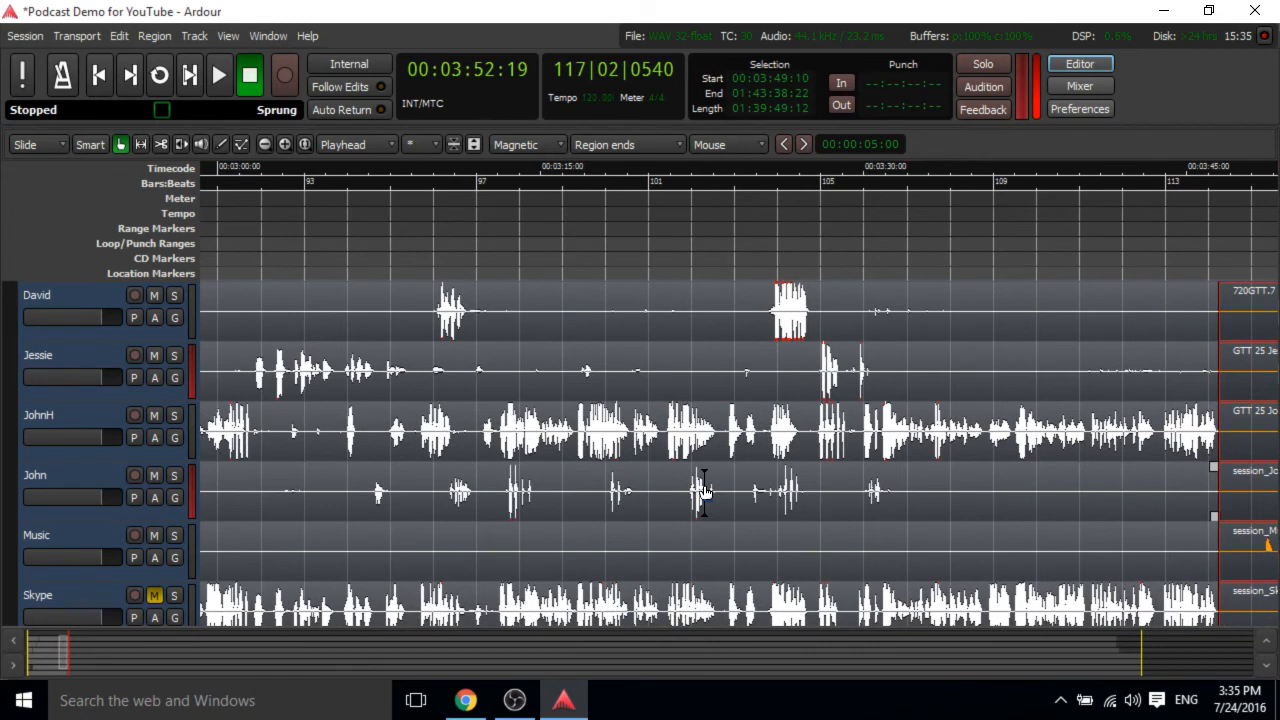
{"action": "scroll", "coordinate": [704, 491], "scroll_direction": "left", "scroll_amount": 2}
{"action": "scroll", "coordinate": [705, 491], "scroll_direction": "right", "scroll_amount": 1}
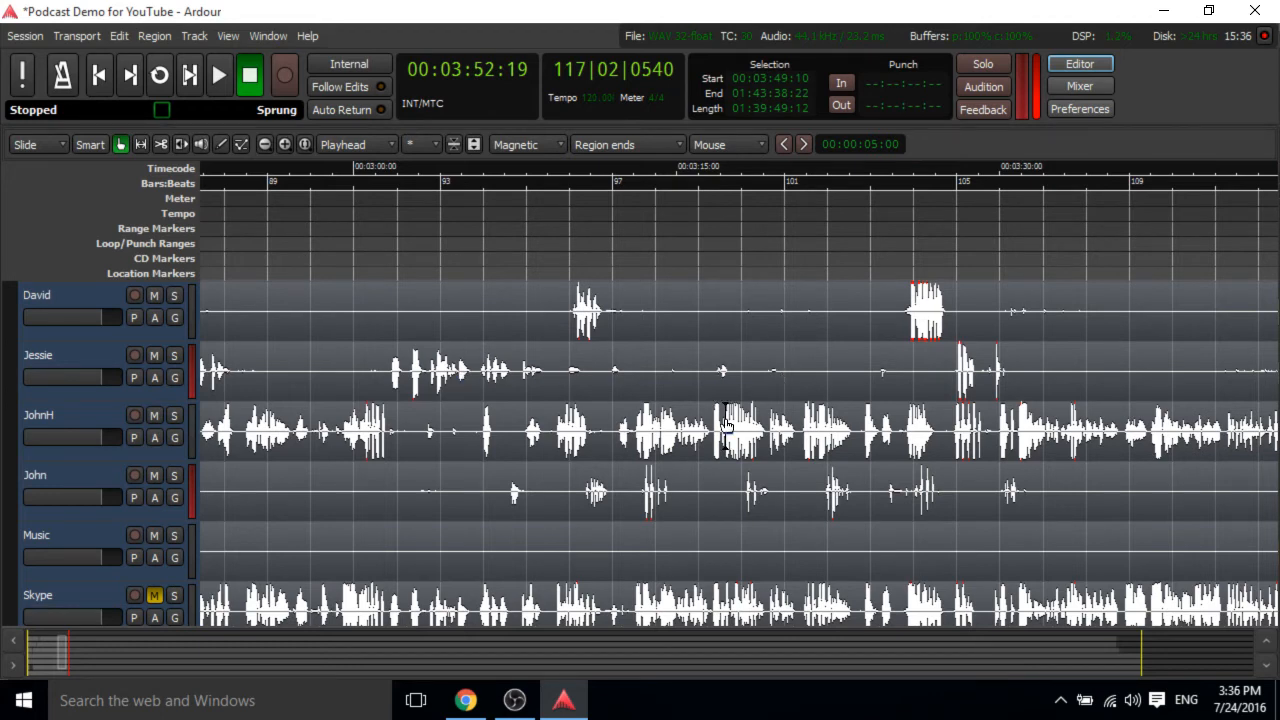
{"action": "scroll", "coordinate": [726, 425], "scroll_direction": "right", "scroll_amount": 8}
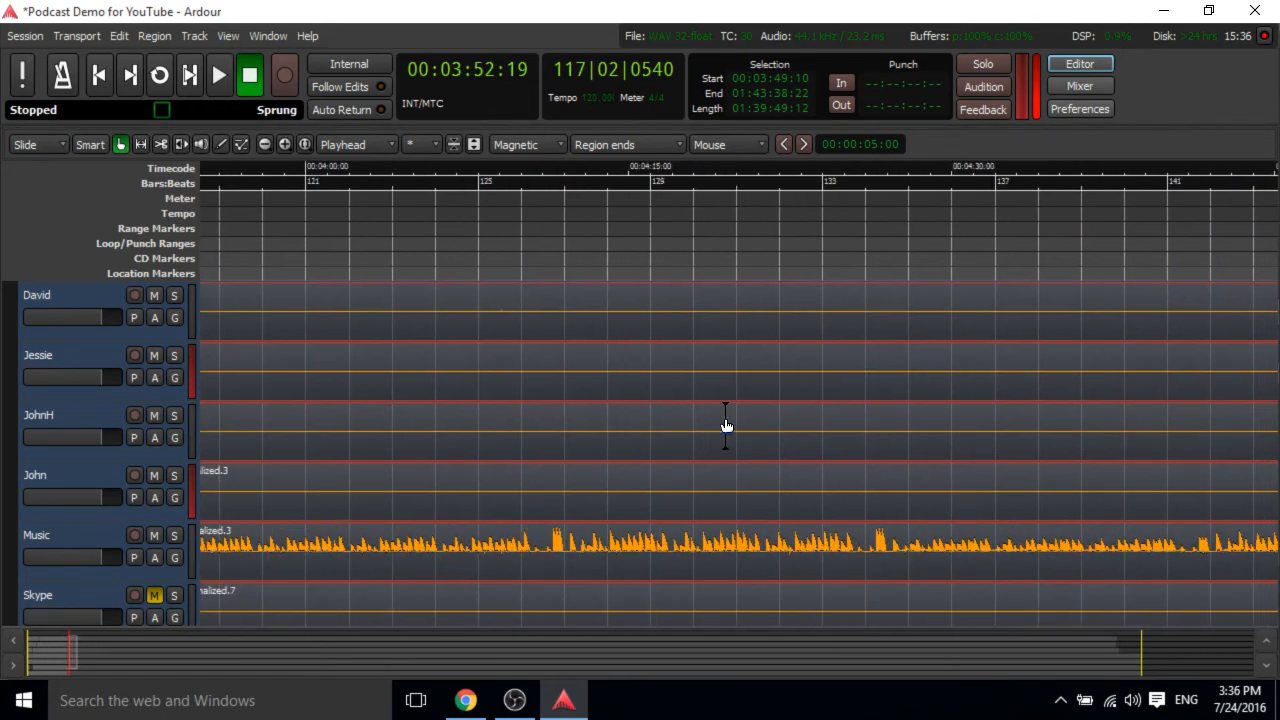
{"action": "scroll", "coordinate": [726, 425], "scroll_direction": "right", "scroll_amount": 14}
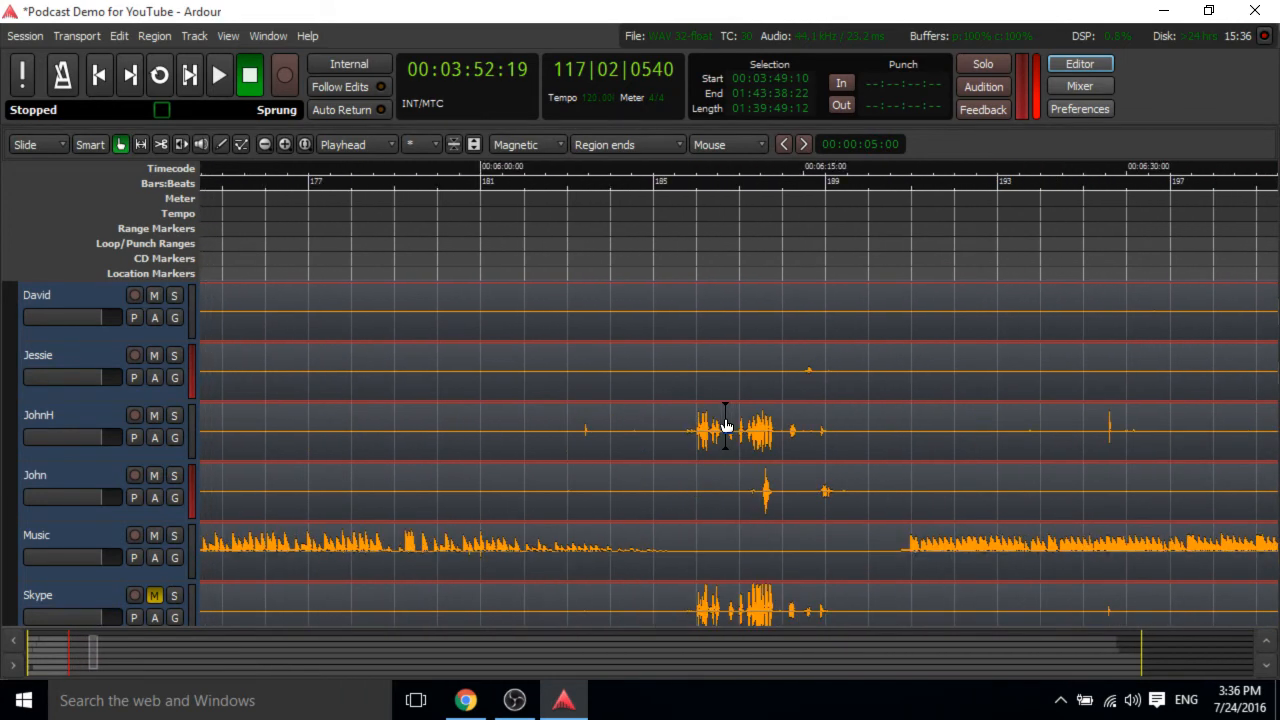
Start playback from about 6:10 and follow it across the tracks.
{"action": "left_click", "coordinate": [497, 164]}
{"action": "key", "text": "space"}
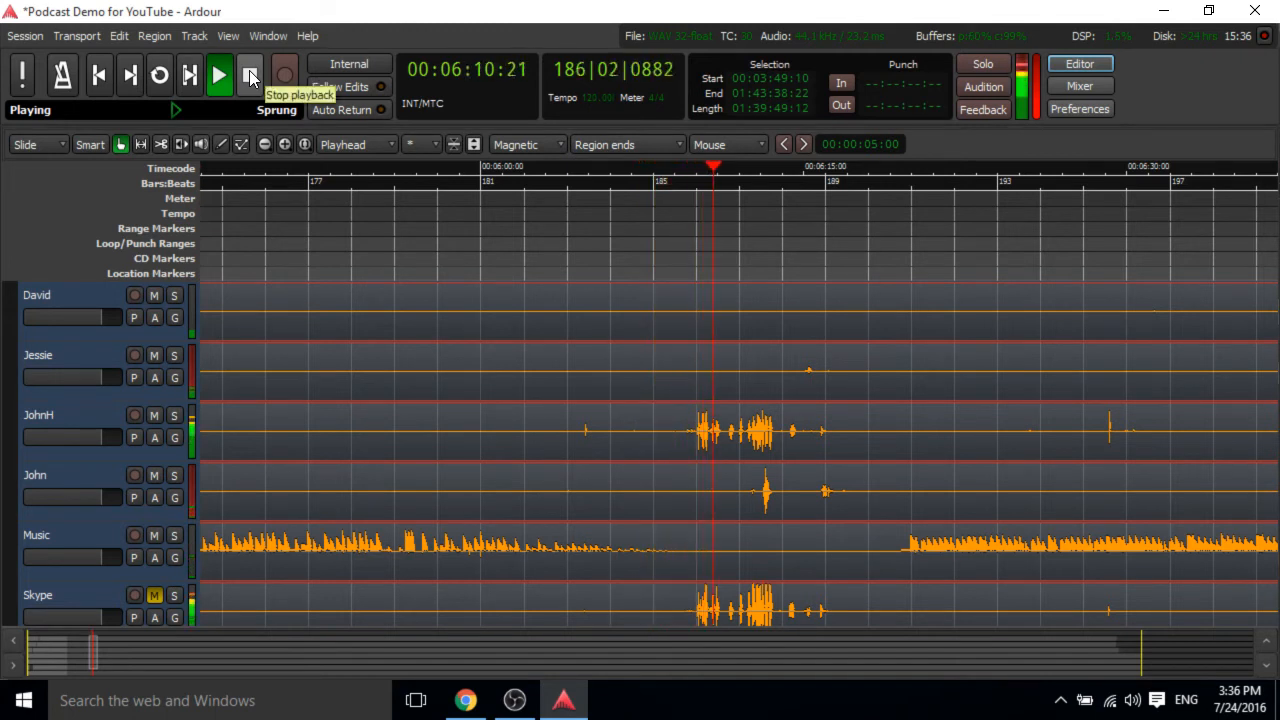
{"action": "scroll", "coordinate": [591, 432], "scroll_direction": "down", "scroll_amount": 1}
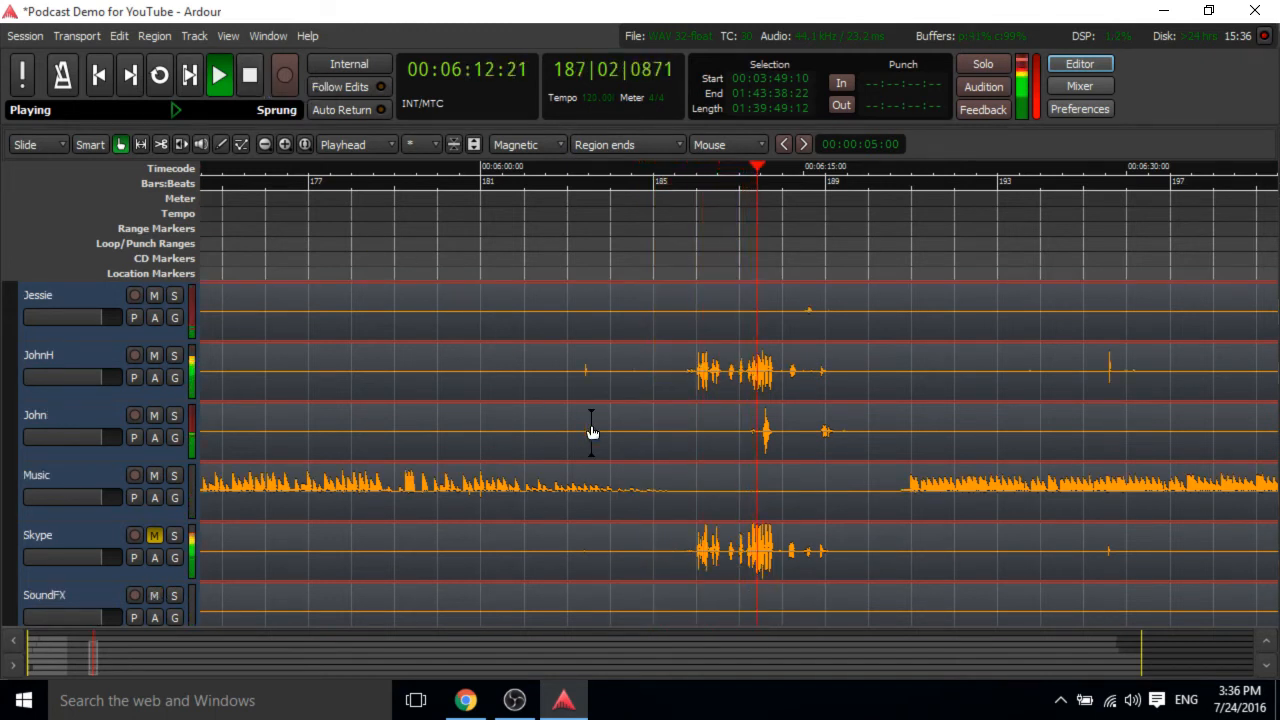
{"action": "scroll", "coordinate": [591, 432], "scroll_direction": "up", "scroll_amount": 2}
{"action": "scroll", "coordinate": [591, 432], "scroll_direction": "down", "scroll_amount": 1}
{"action": "scroll", "coordinate": [591, 432], "scroll_direction": "down", "scroll_amount": 1}
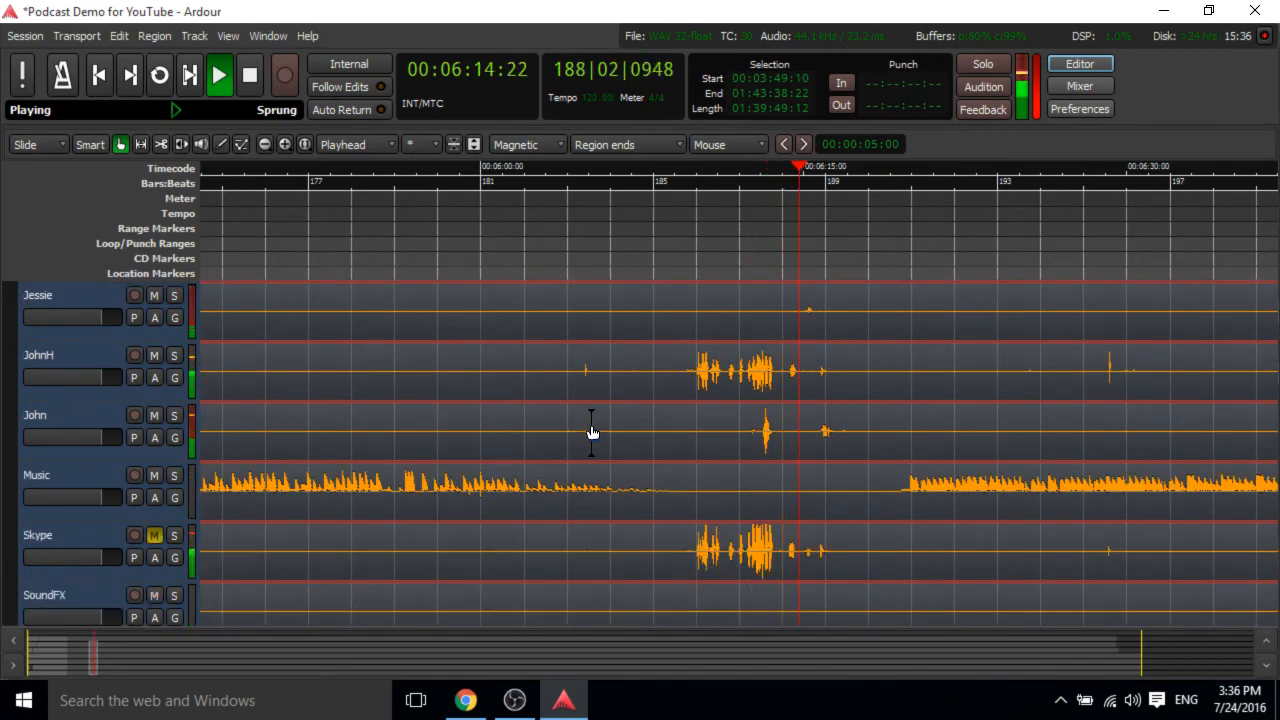
Stop playback.
{"action": "scroll", "coordinate": [591, 432], "scroll_direction": "up", "scroll_amount": 2}
{"action": "scroll", "coordinate": [591, 432], "scroll_direction": "down", "scroll_amount": 2}
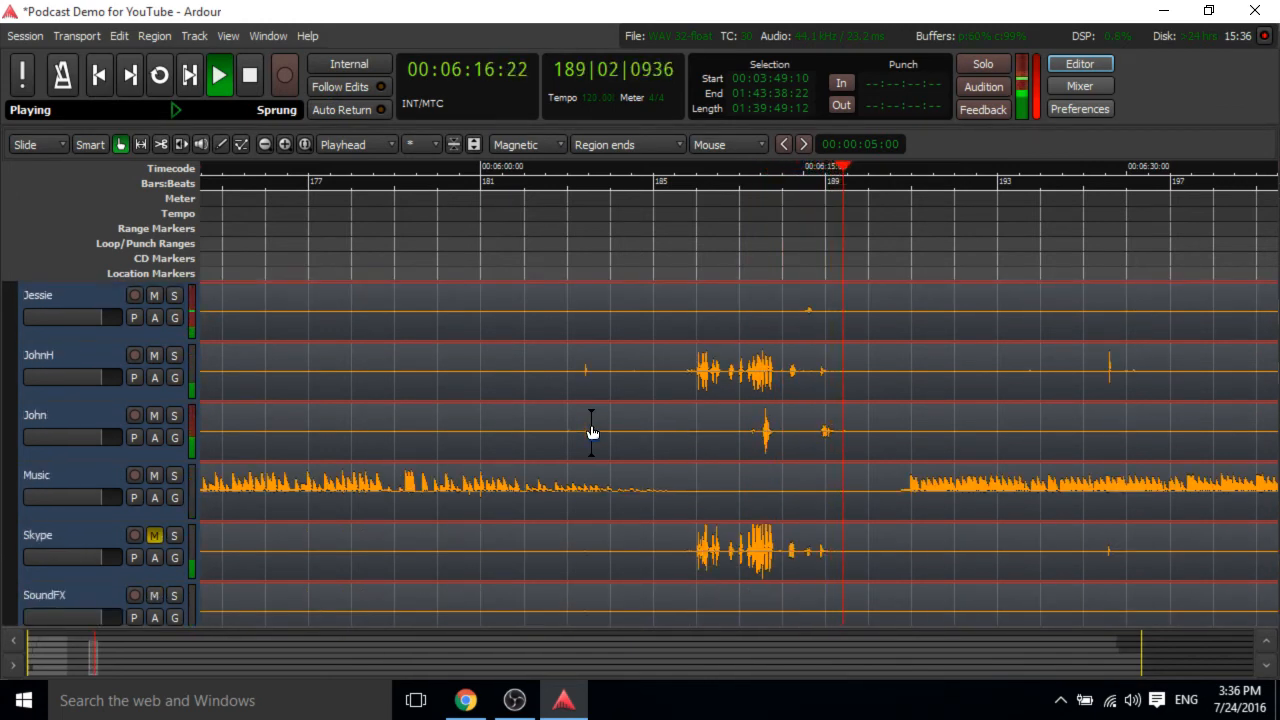
{"action": "left_click", "coordinate": [250, 76]}
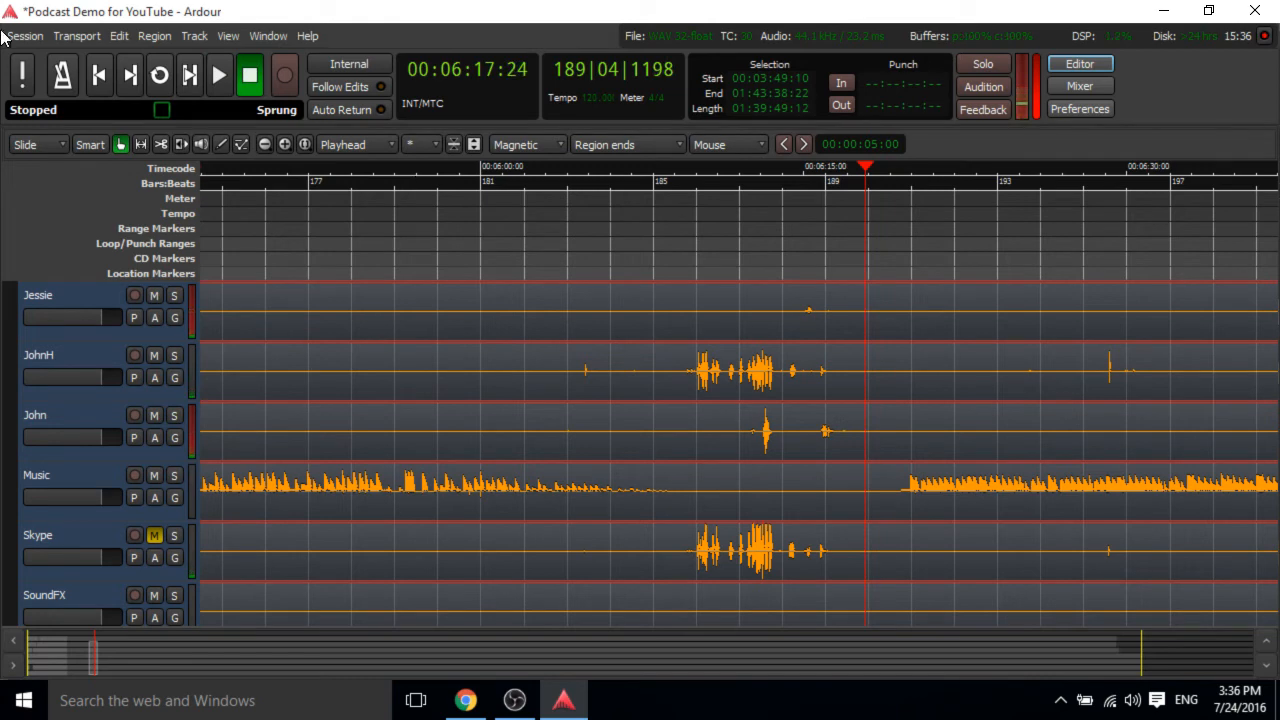
Scroll to the end of the session and play back from about 1:42:30.
{"action": "scroll", "coordinate": [377, 364], "scroll_direction": "up", "scroll_amount": 2}
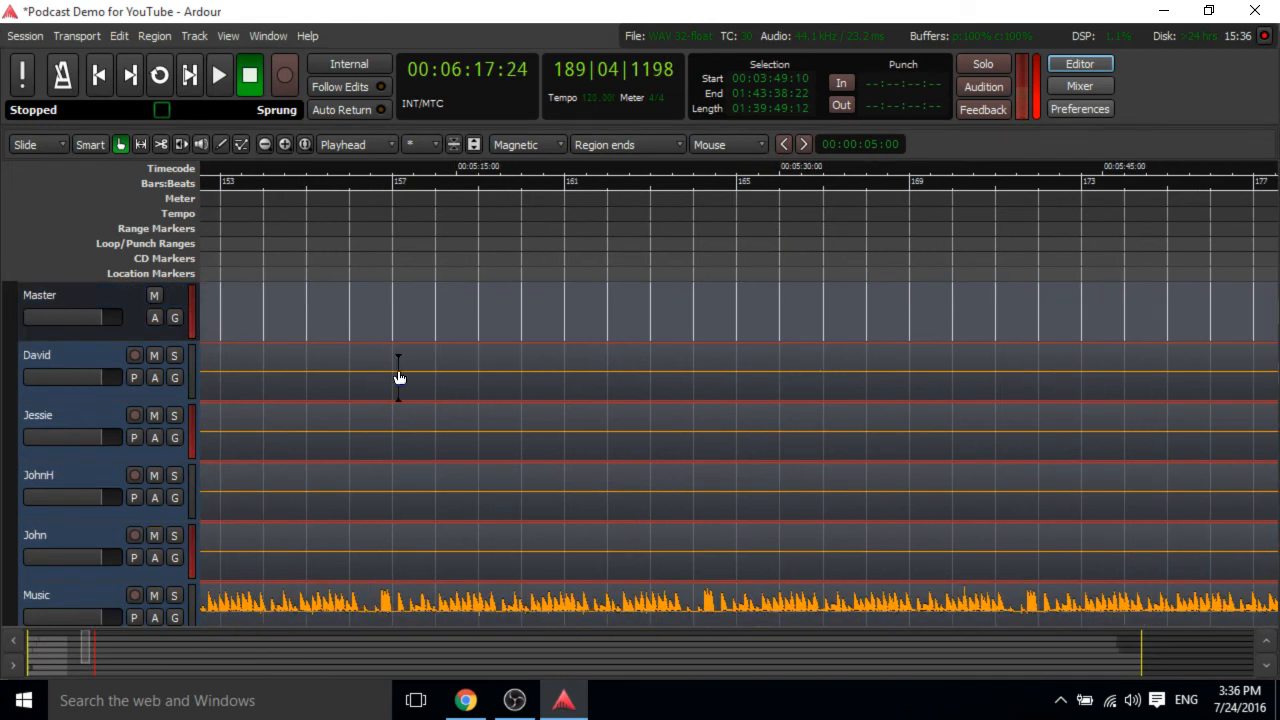
{"action": "scroll", "coordinate": [398, 375], "scroll_direction": "left", "scroll_amount": 10}
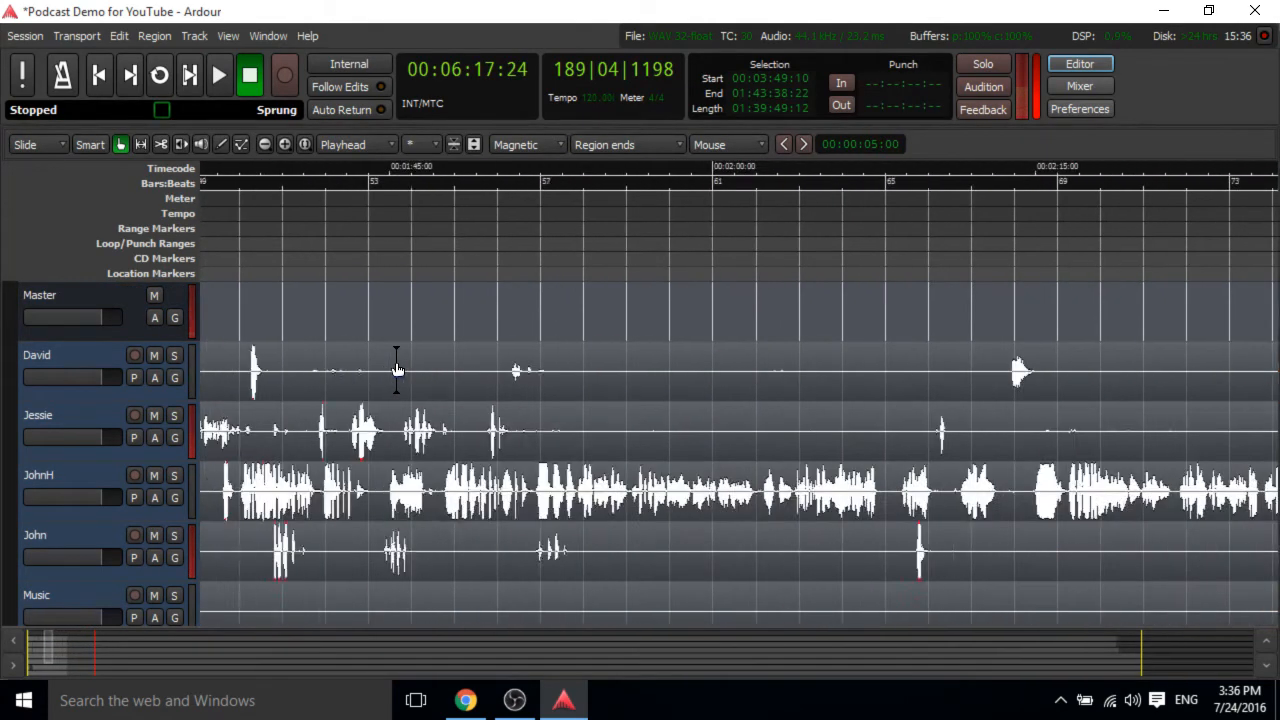
{"action": "scroll", "coordinate": [398, 369], "scroll_direction": "right", "scroll_amount": 6}
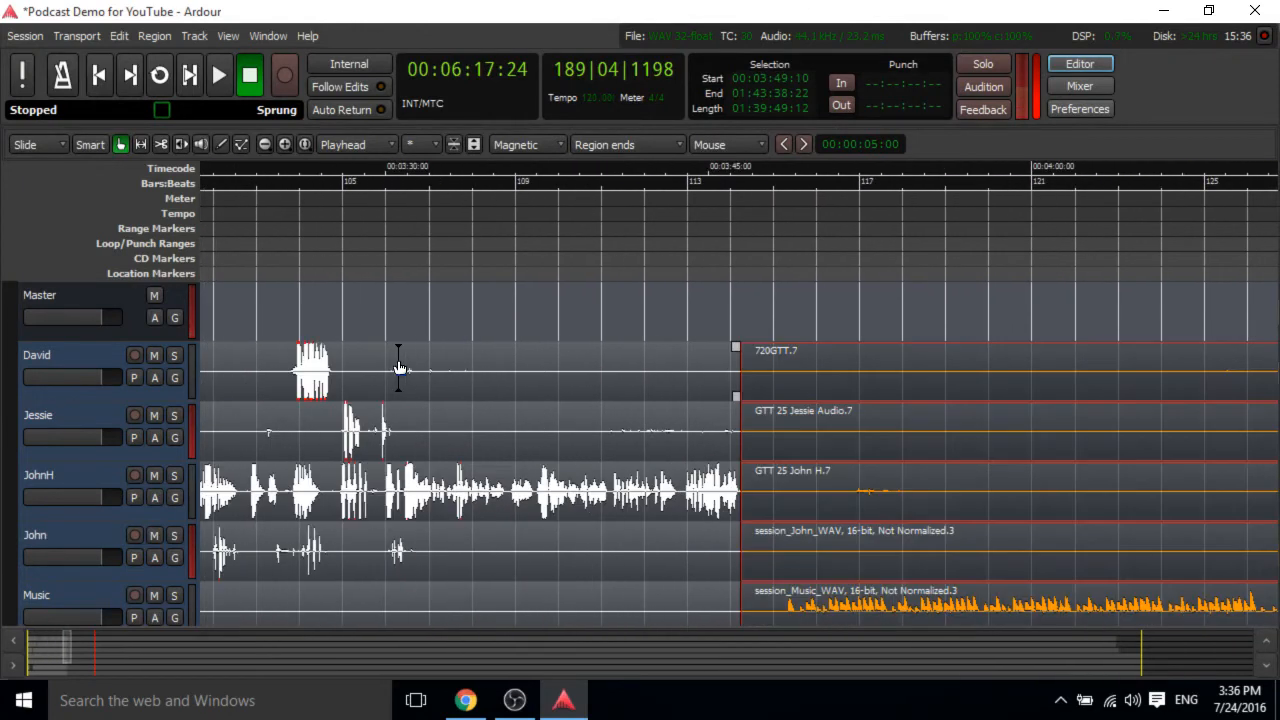
{"action": "scroll", "coordinate": [398, 369], "scroll_direction": "right", "scroll_amount": 5}
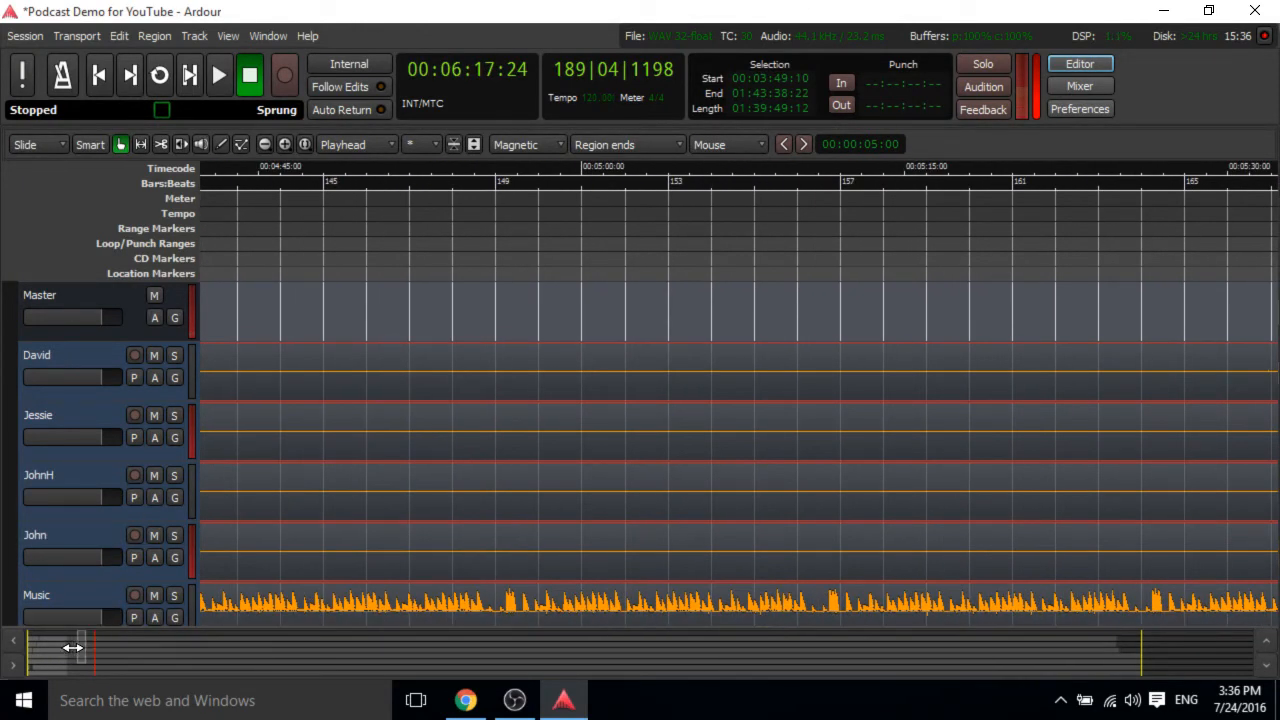
{"action": "left_click_drag", "start_coordinate": [73, 648], "coordinate": [1140, 662]}
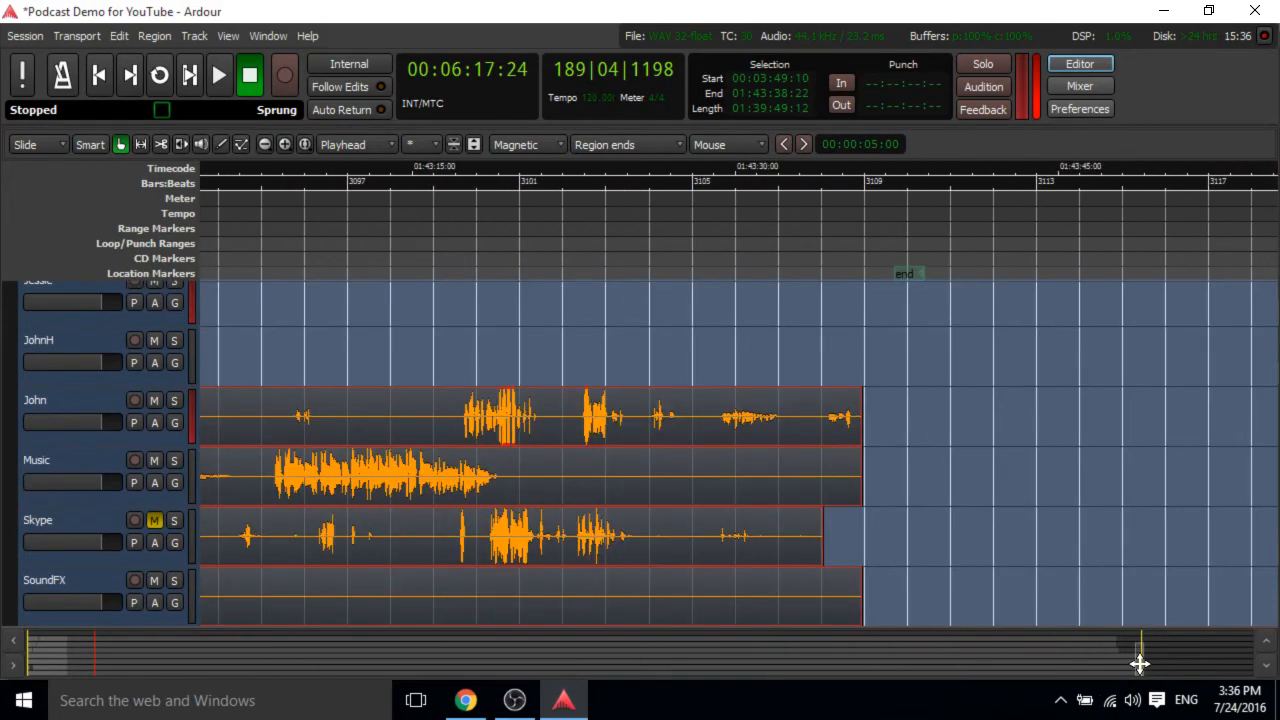
{"action": "left_click_drag", "start_coordinate": [557, 179], "coordinate": [405, 180]}
{"action": "key", "text": "space"}
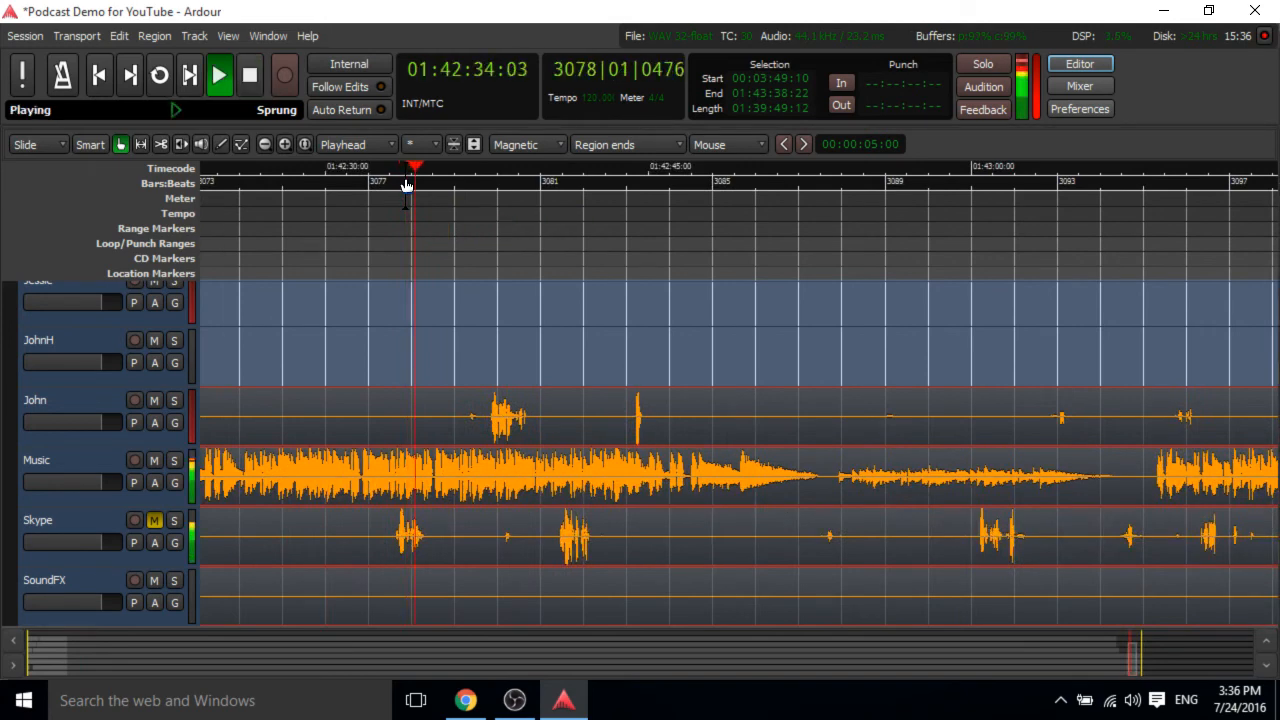
Audition the closing section again from about 1:43:15 and stop playback.
{"action": "scroll", "coordinate": [480, 300], "scroll_direction": "down", "scroll_amount": 2}
{"action": "scroll", "coordinate": [480, 300], "scroll_direction": "up", "scroll_amount": 2}
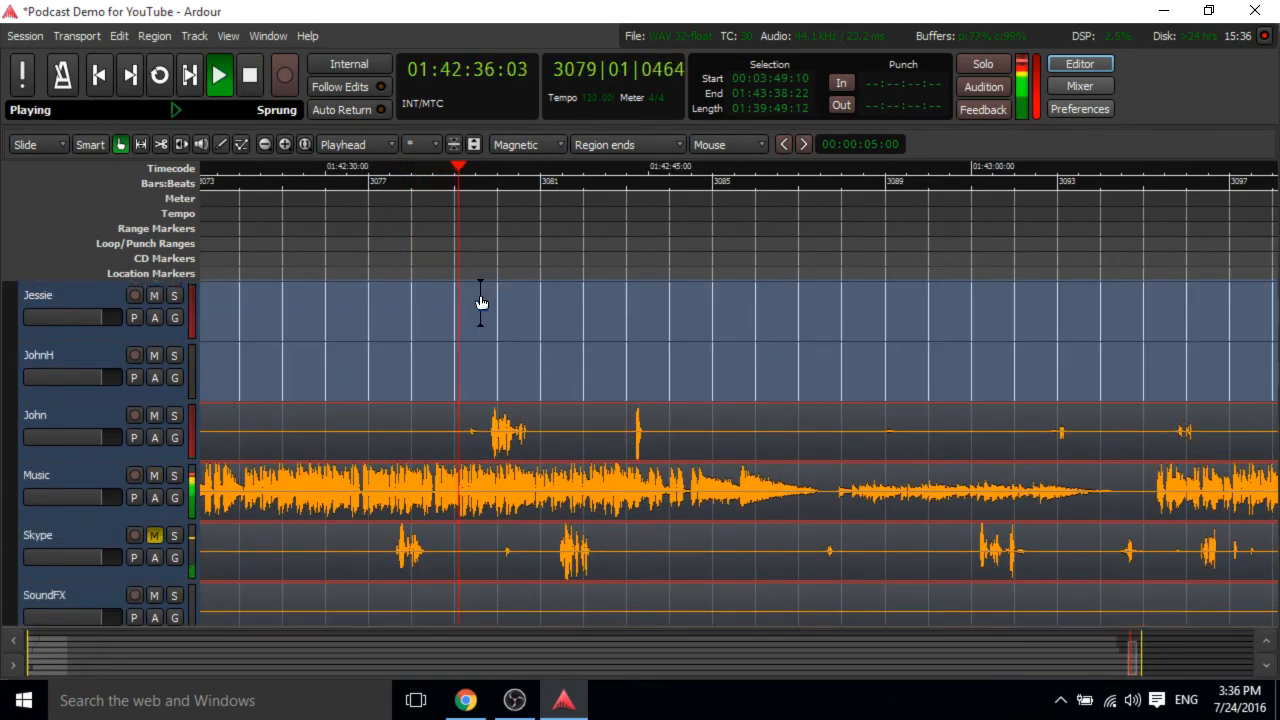
{"action": "scroll", "coordinate": [480, 300], "scroll_direction": "down", "scroll_amount": 1}
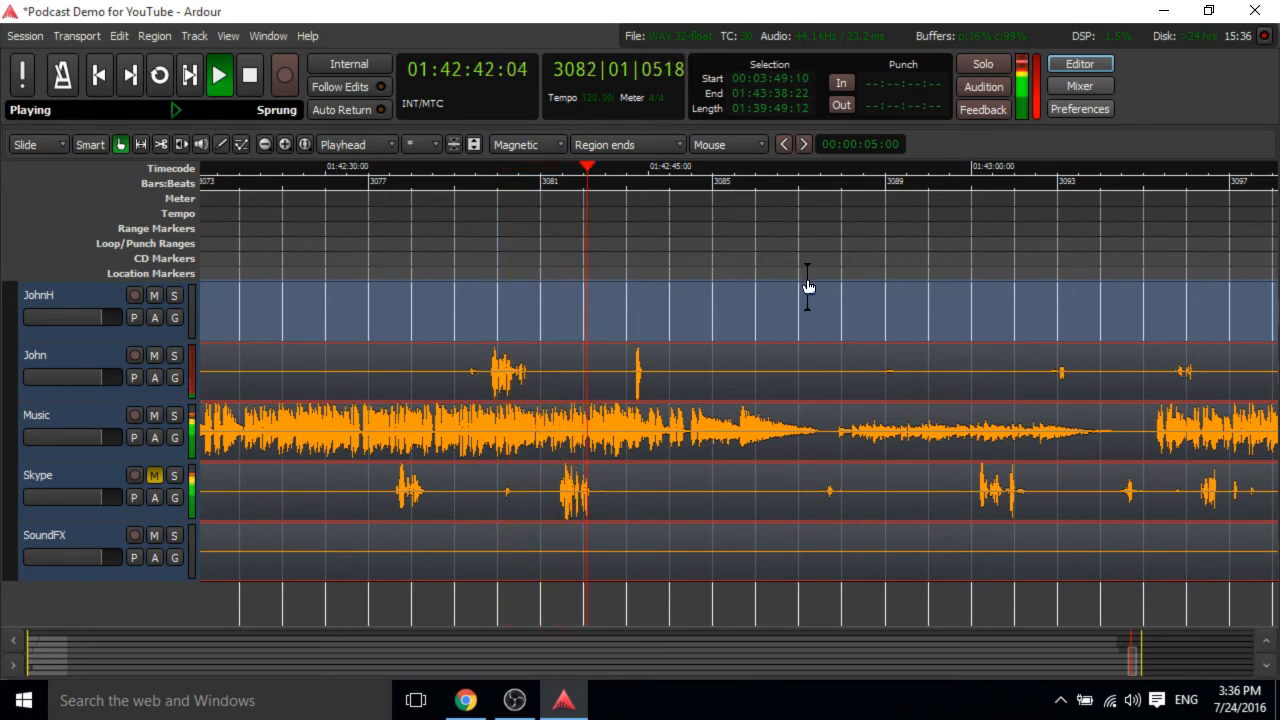
{"action": "key", "text": "space"}
{"action": "left_click_drag", "start_coordinate": [1097, 177], "coordinate": [893, 210]}
{"action": "key", "text": "space"}
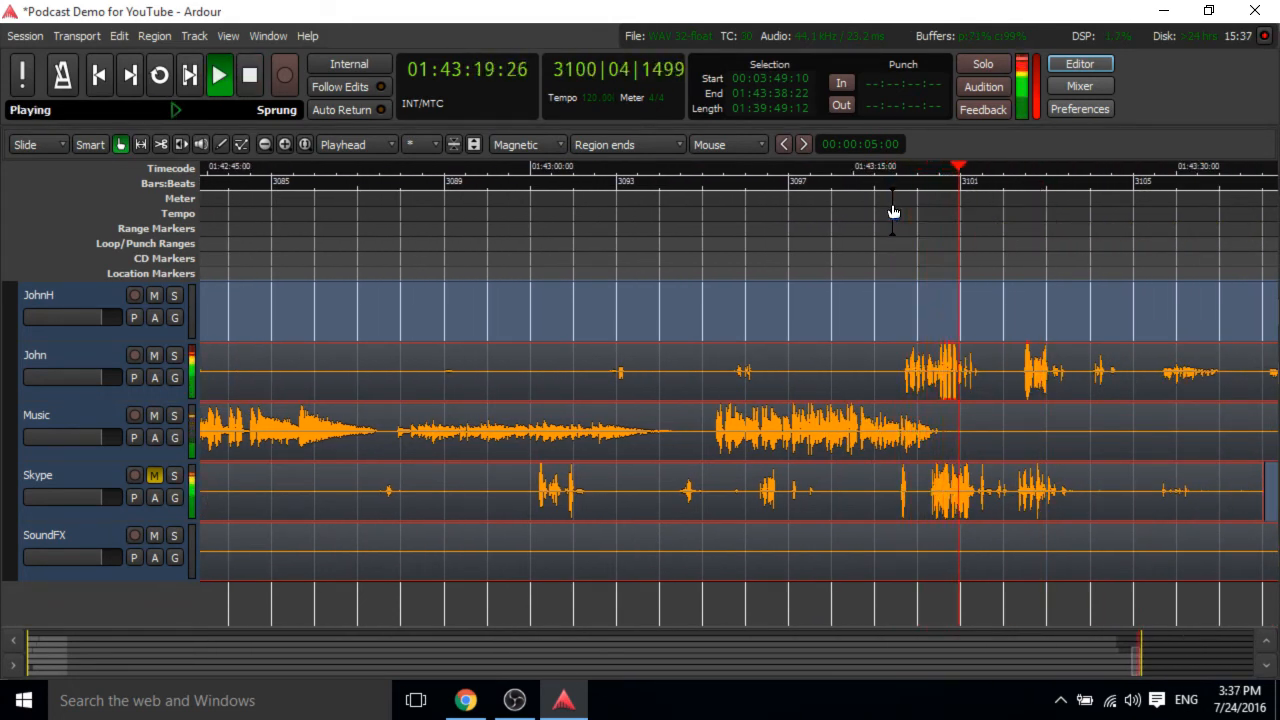
{"action": "key", "text": "space"}
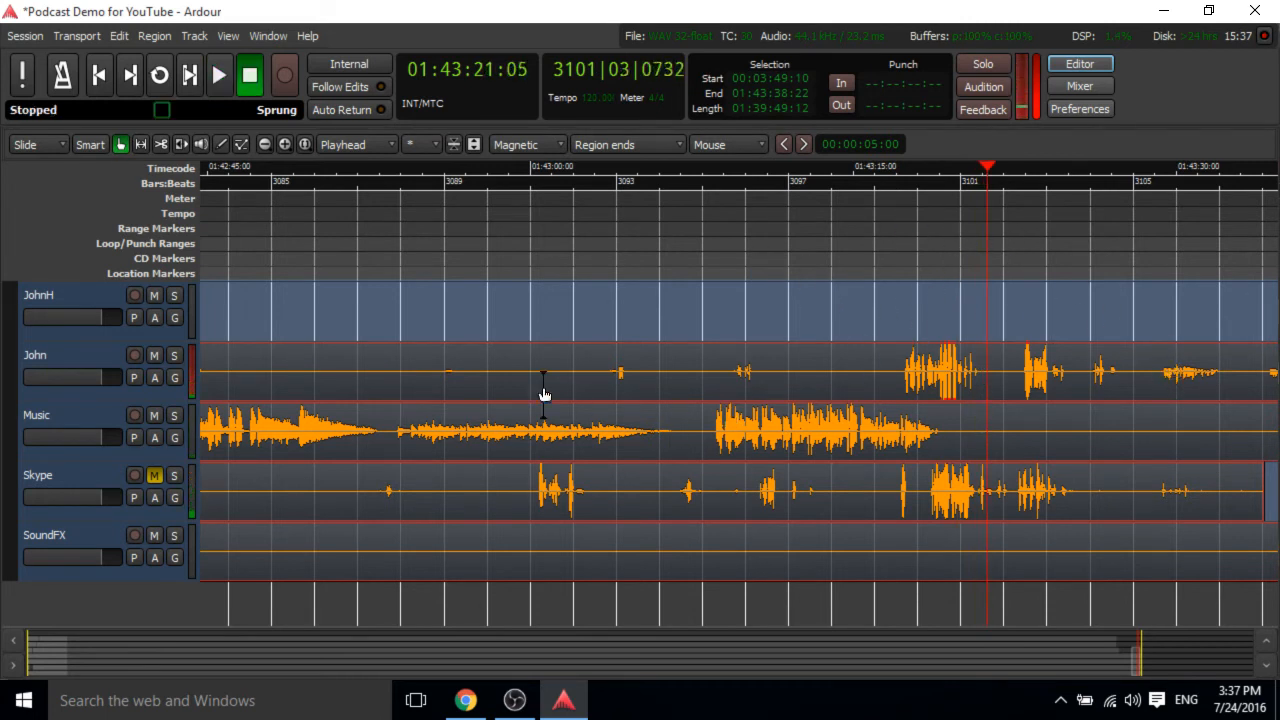
Move the session end marker back to about 1:43:07.
{"action": "left_click", "coordinate": [588, 183]}
{"action": "key", "text": "space"}
{"action": "key", "text": "space"}
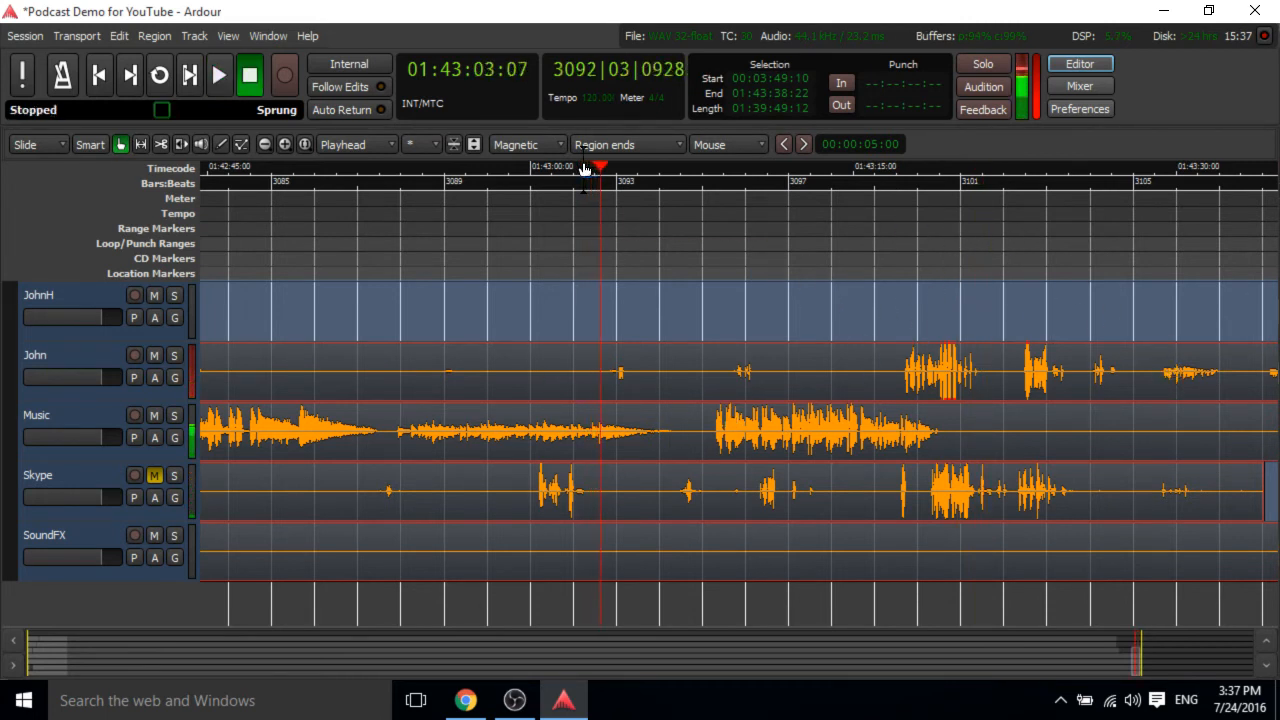
{"action": "scroll", "coordinate": [899, 389], "scroll_direction": "down", "scroll_amount": 2}
{"action": "scroll", "coordinate": [899, 389], "scroll_direction": "up", "scroll_amount": 3}
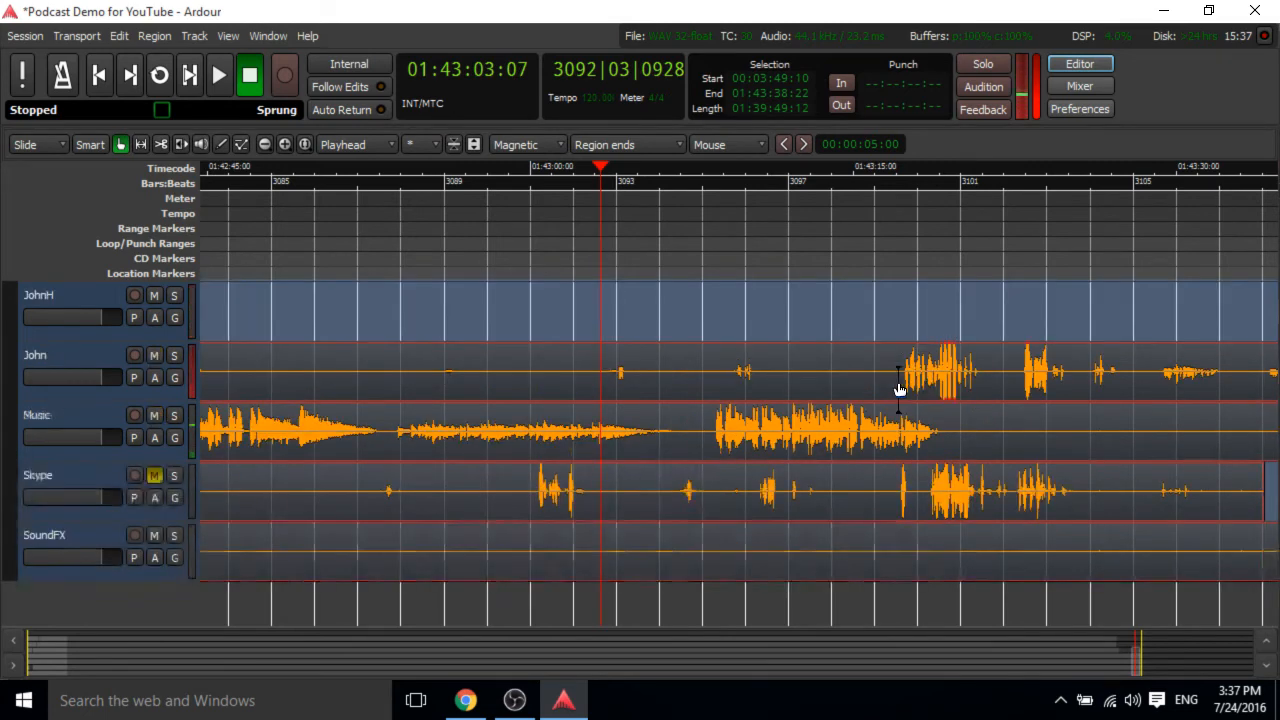
{"action": "scroll", "coordinate": [868, 327], "scroll_direction": "right", "scroll_amount": 4}
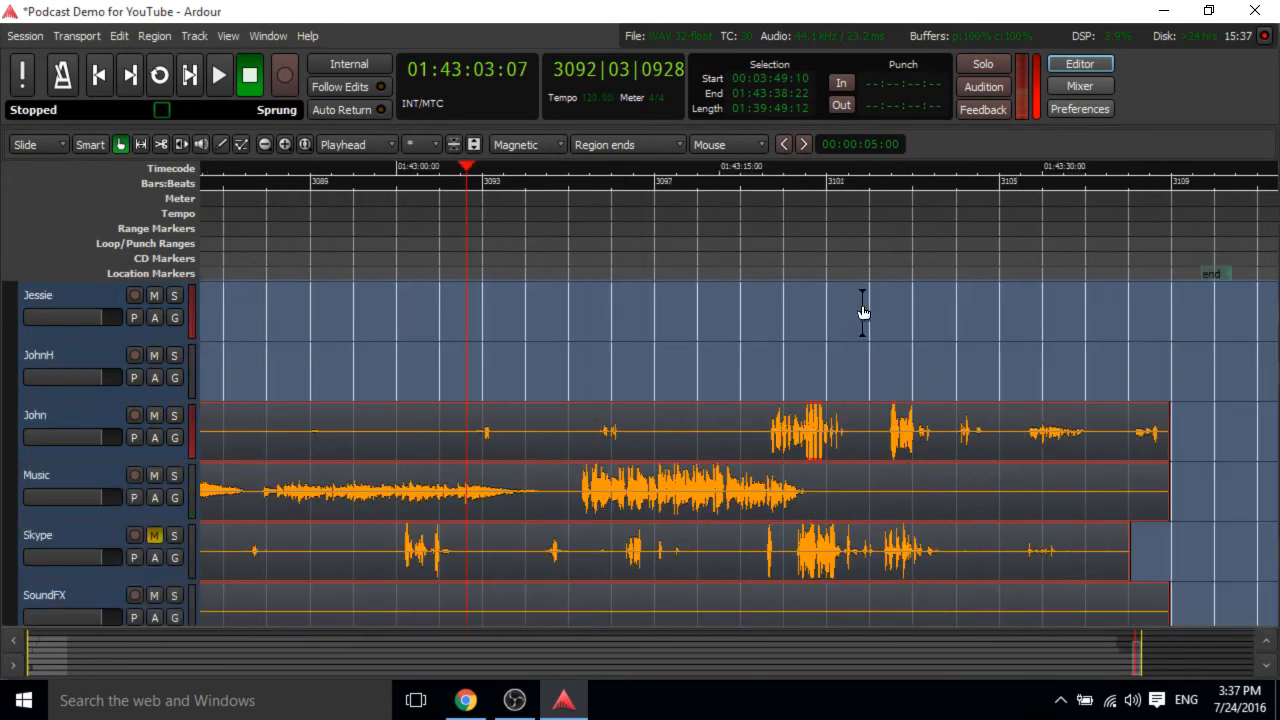
{"action": "mouse_move", "coordinate": [1078, 276]}
{"action": "left_mouse_down"}
{"action": "mouse_move", "coordinate": [523, 306]}
{"action": "mouse_move", "coordinate": [401, 326]}
{"action": "left_mouse_up"}
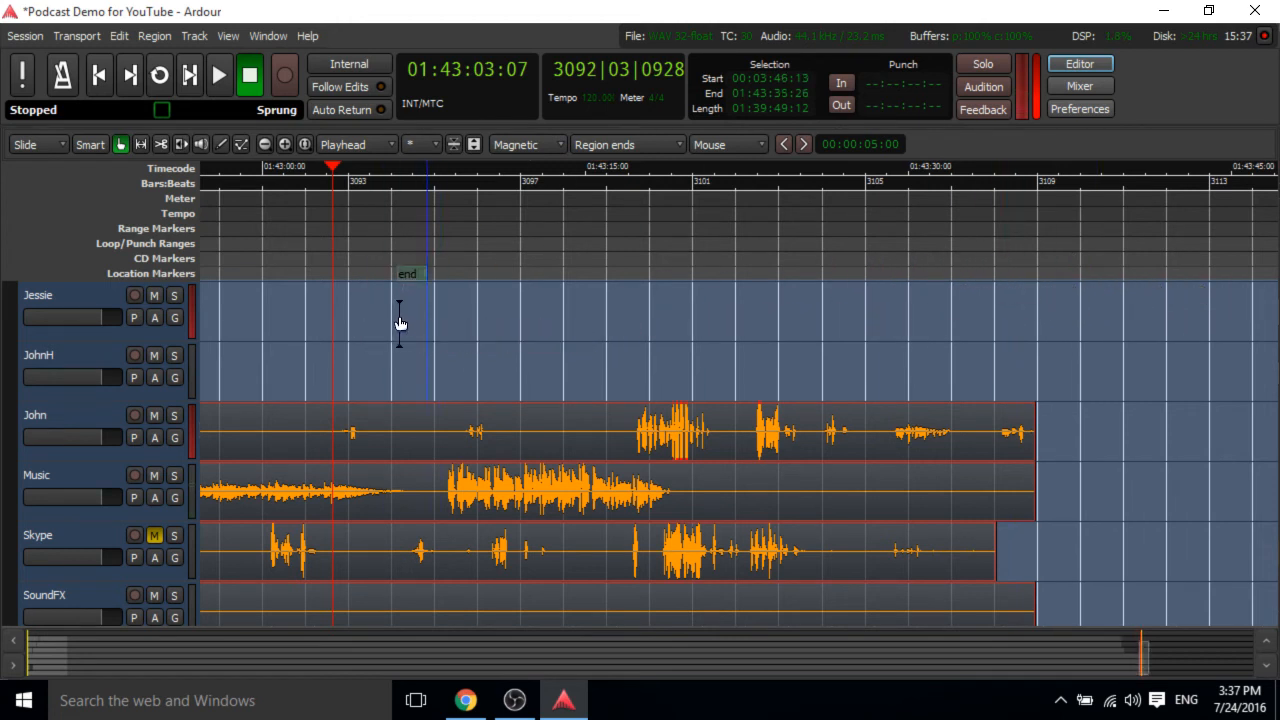
Jump the playhead to the session end, play briefly from there and stop.
{"action": "left_click", "coordinate": [124, 76]}
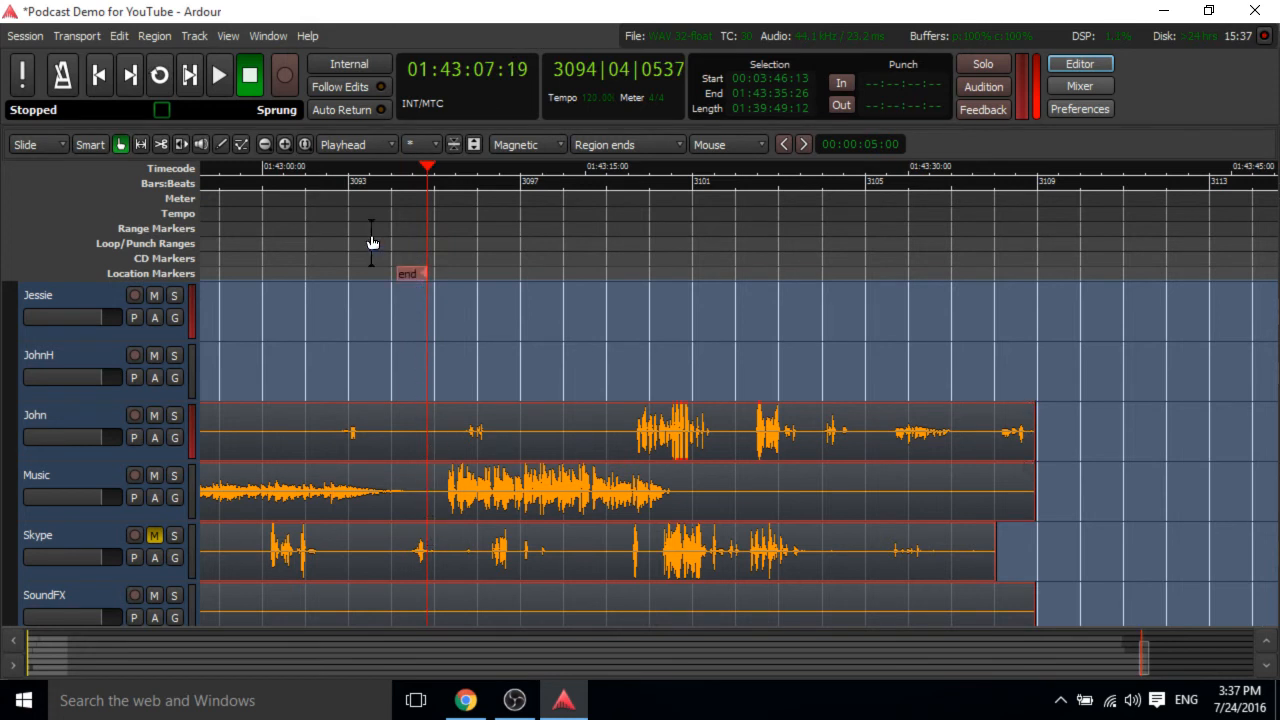
{"action": "left_click", "coordinate": [212, 81]}
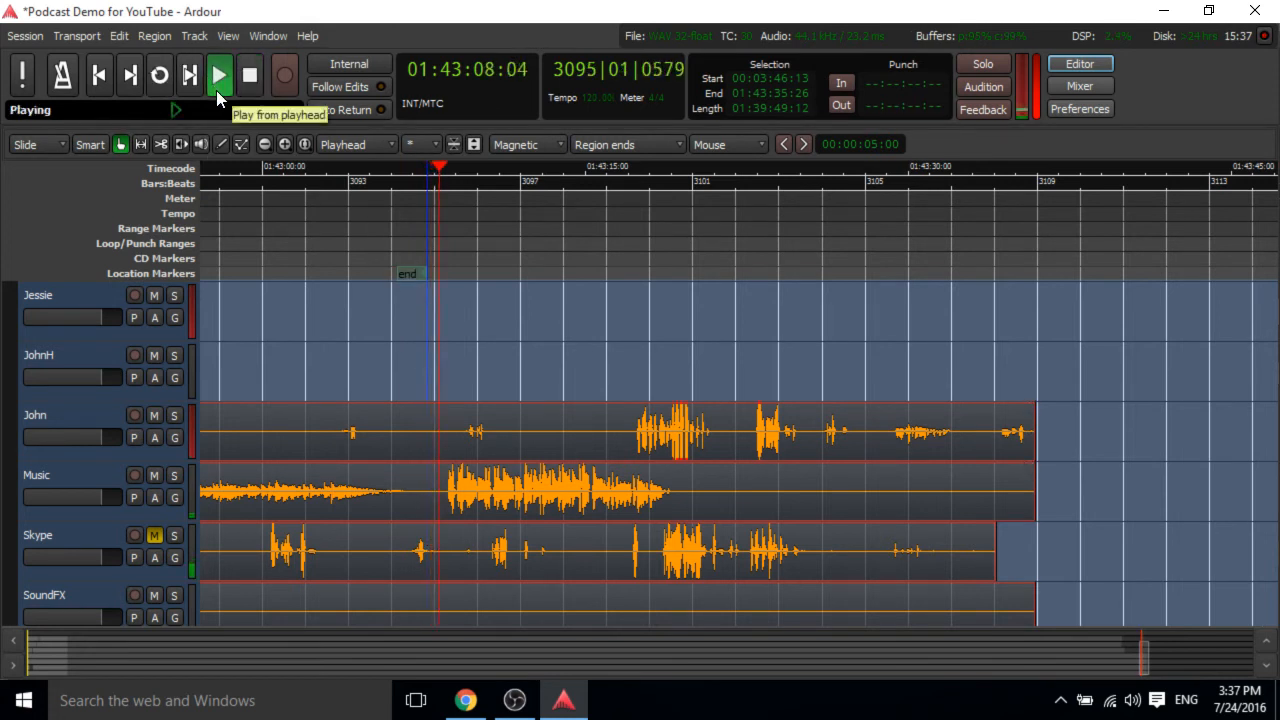
{"action": "left_click", "coordinate": [246, 84]}
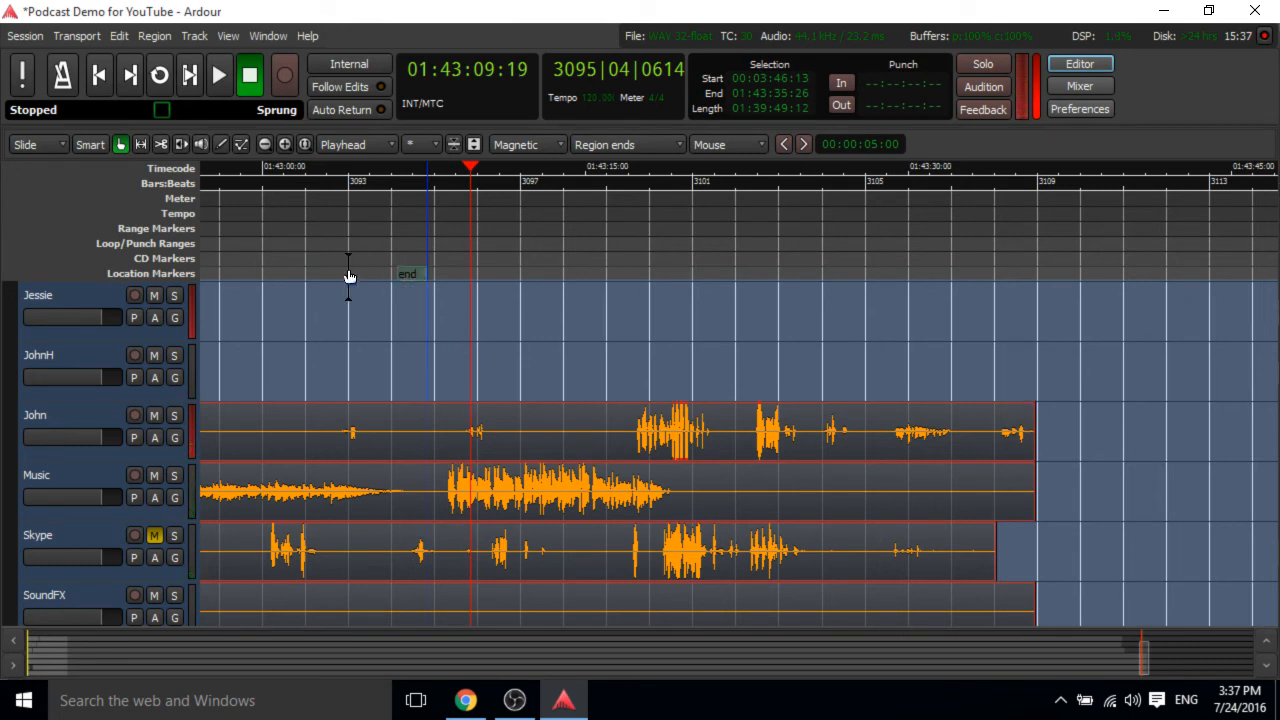
Scroll back along the tracks to about 1:41:18 and play briefly from there.
{"action": "scroll", "coordinate": [354, 275], "scroll_direction": "down", "scroll_amount": 3}
{"action": "scroll", "coordinate": [354, 275], "scroll_direction": "up", "scroll_amount": 4}
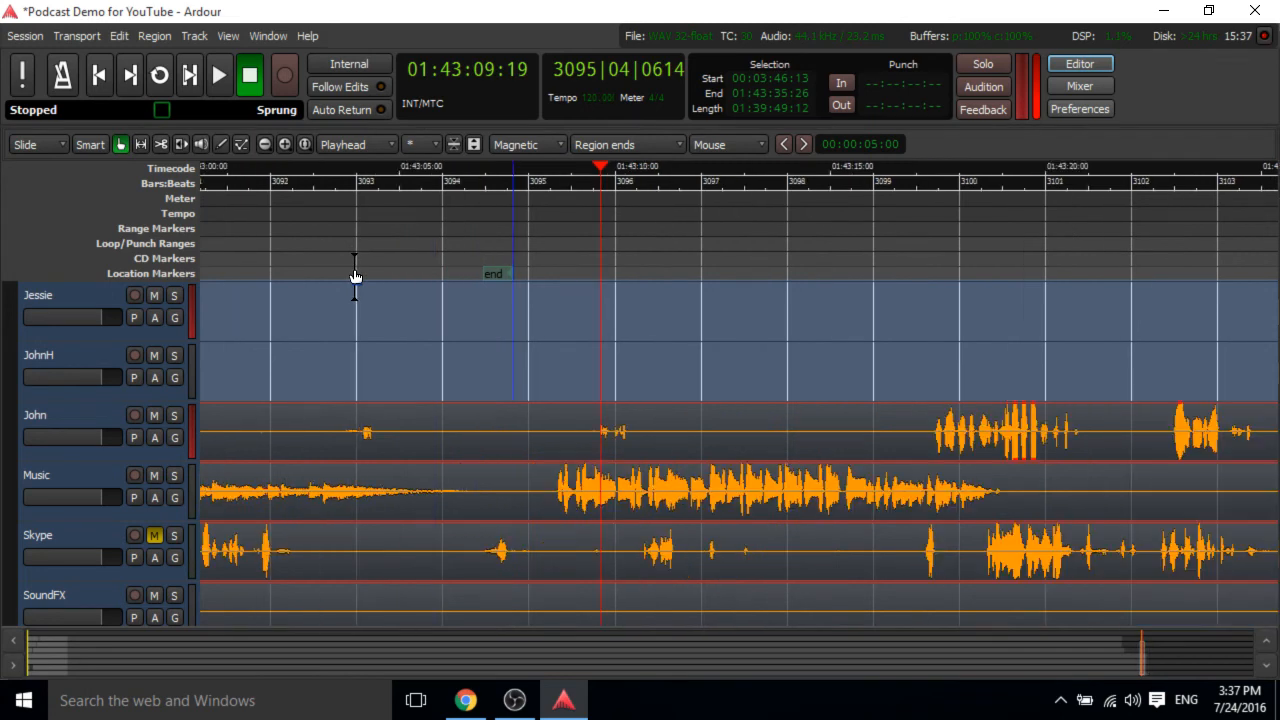
{"action": "scroll", "coordinate": [481, 446], "scroll_direction": "down", "scroll_amount": 2}
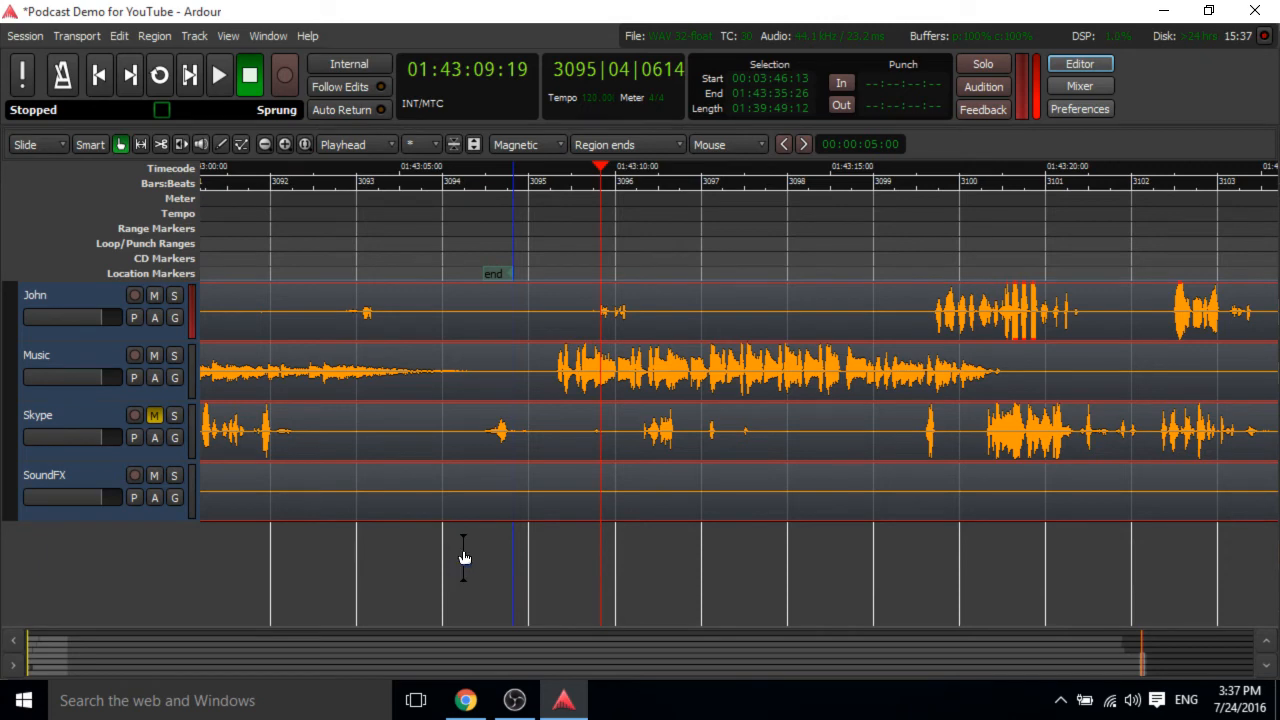
{"action": "scroll", "coordinate": [463, 557], "scroll_direction": "left", "scroll_amount": 8}
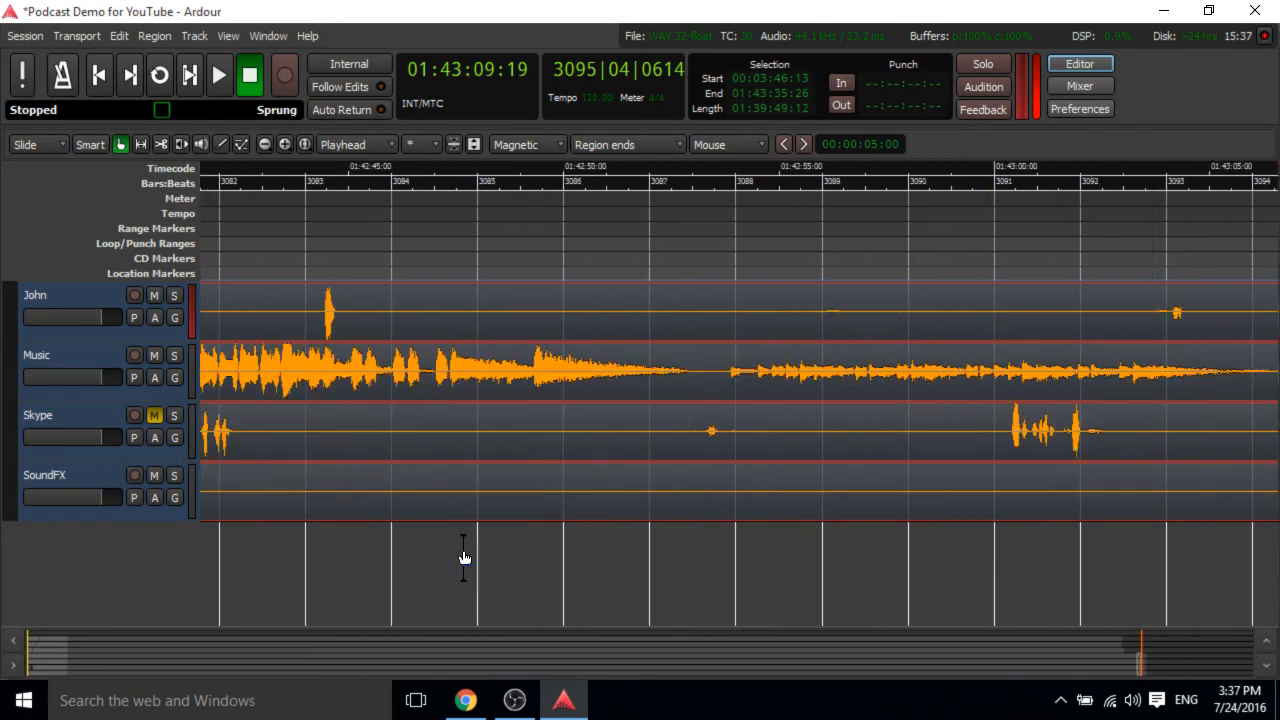
{"action": "scroll", "coordinate": [463, 557], "scroll_direction": "left", "scroll_amount": 8}
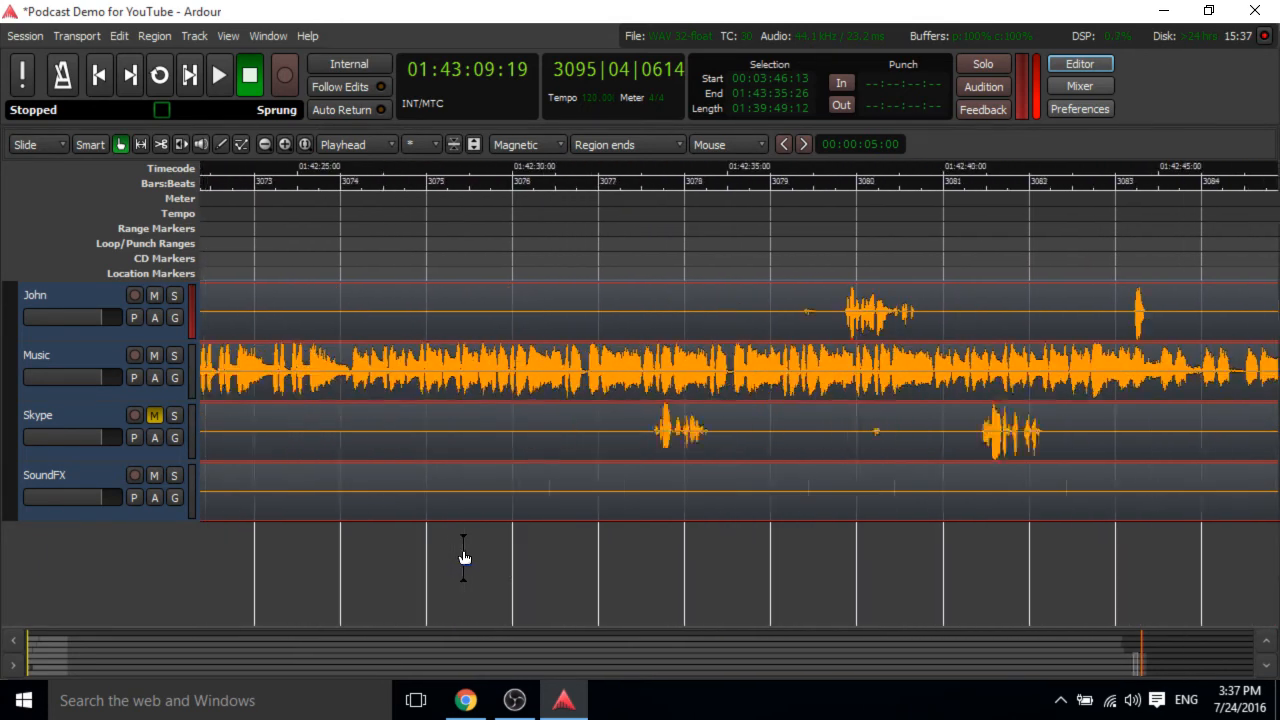
{"action": "scroll", "coordinate": [463, 557], "scroll_direction": "left", "scroll_amount": 8}
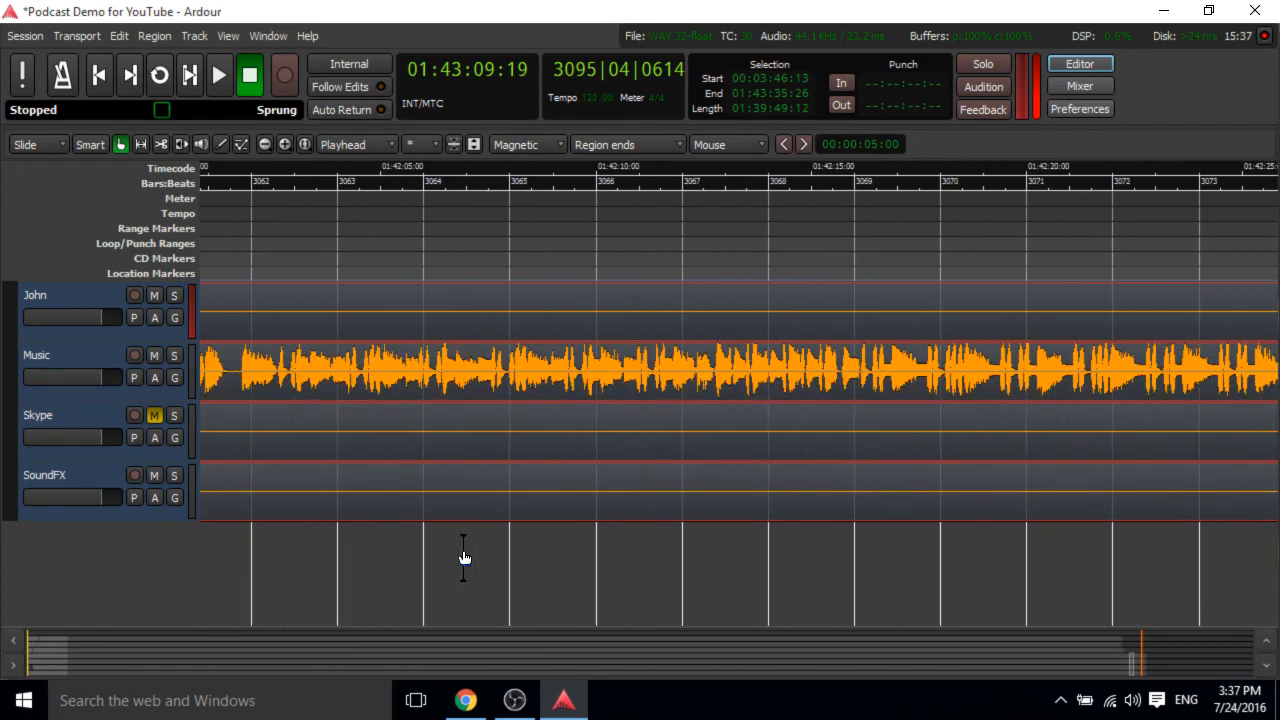
{"action": "scroll", "coordinate": [463, 557], "scroll_direction": "left", "scroll_amount": 8}
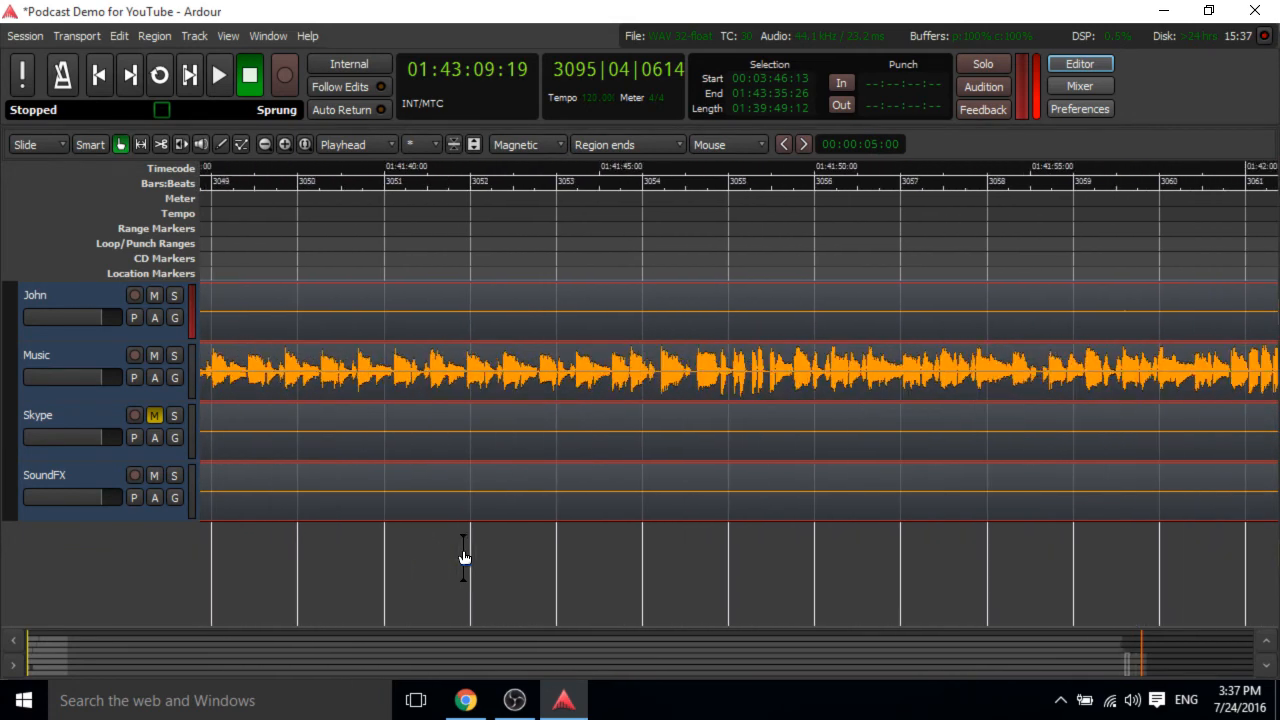
{"action": "scroll", "coordinate": [463, 557], "scroll_direction": "left", "scroll_amount": 6}
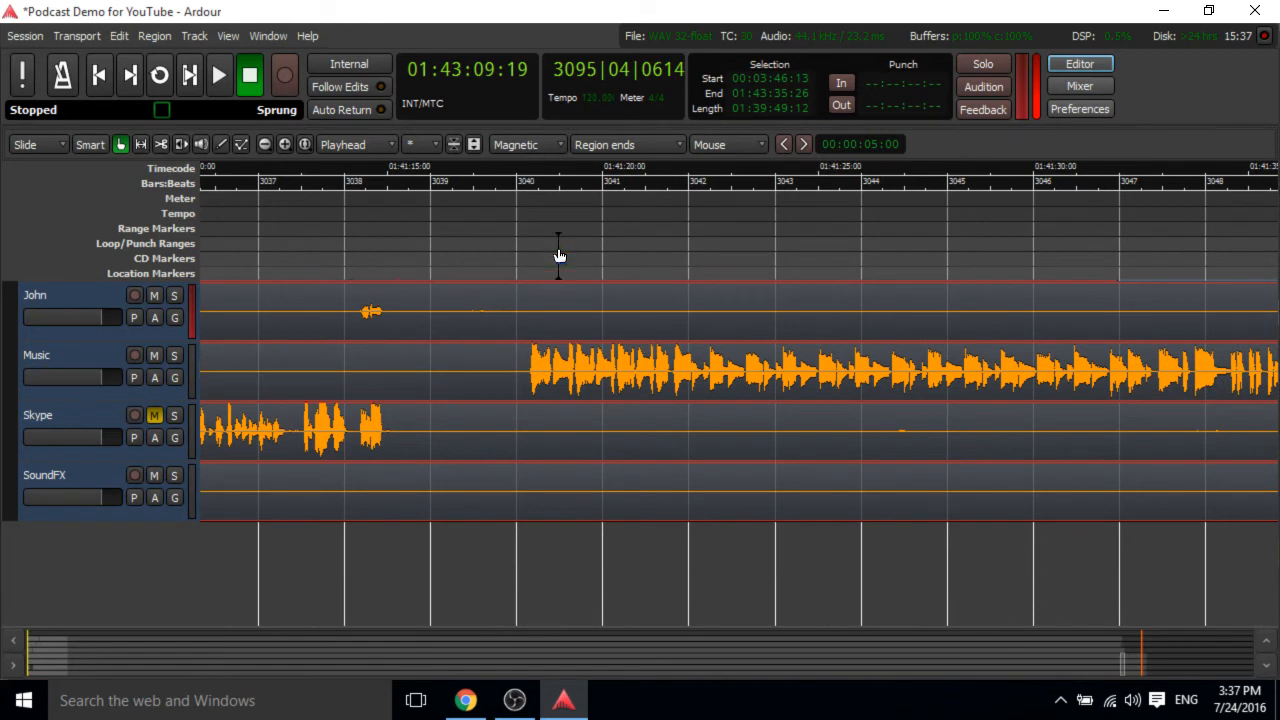
{"action": "left_click", "coordinate": [520, 178]}
{"action": "key", "text": "space"}
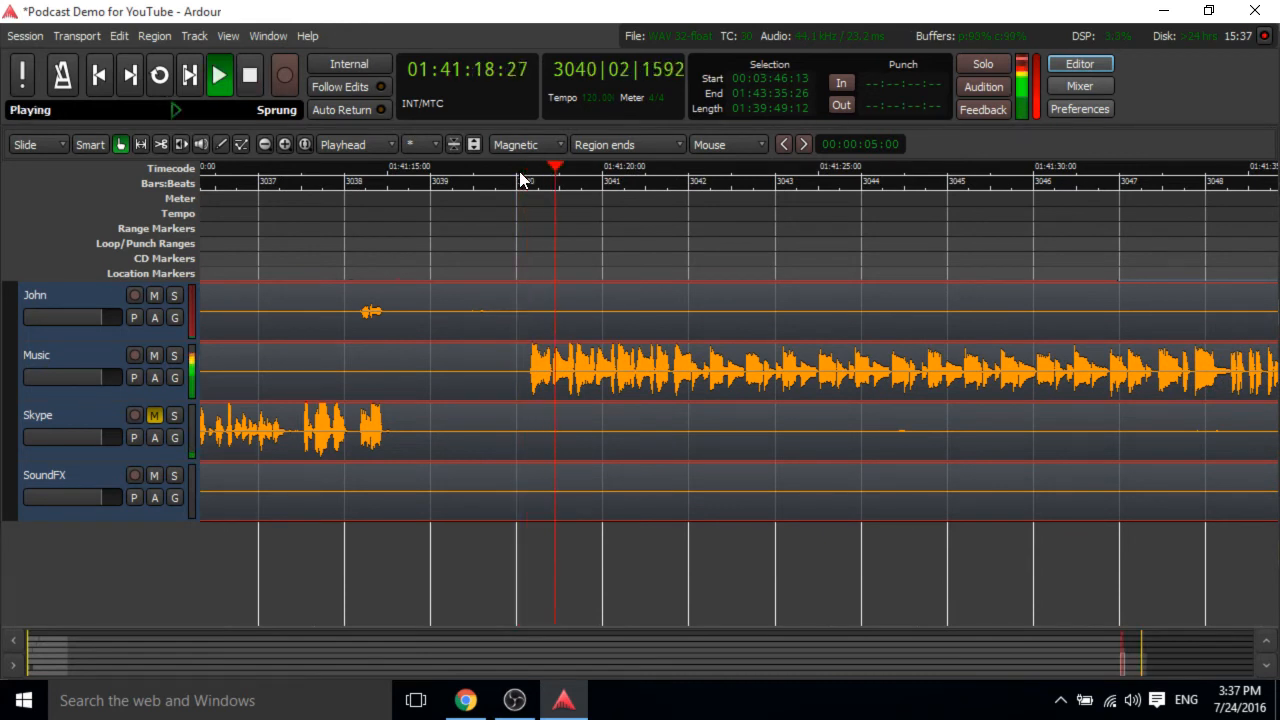
{"action": "key", "text": "space"}
Delete the final Music region starting at about 1:41:18 and return the playhead to that point.
{"action": "left_click", "coordinate": [570, 388]}
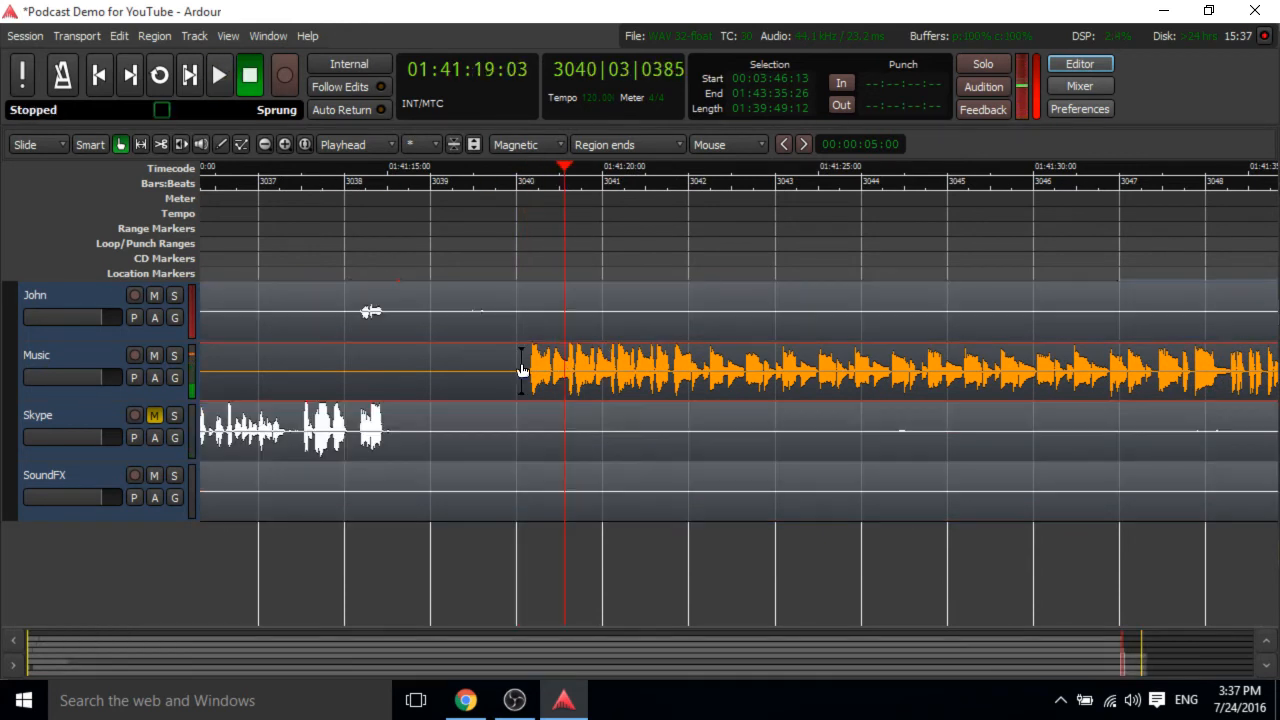
{"action": "left_click", "coordinate": [520, 375]}
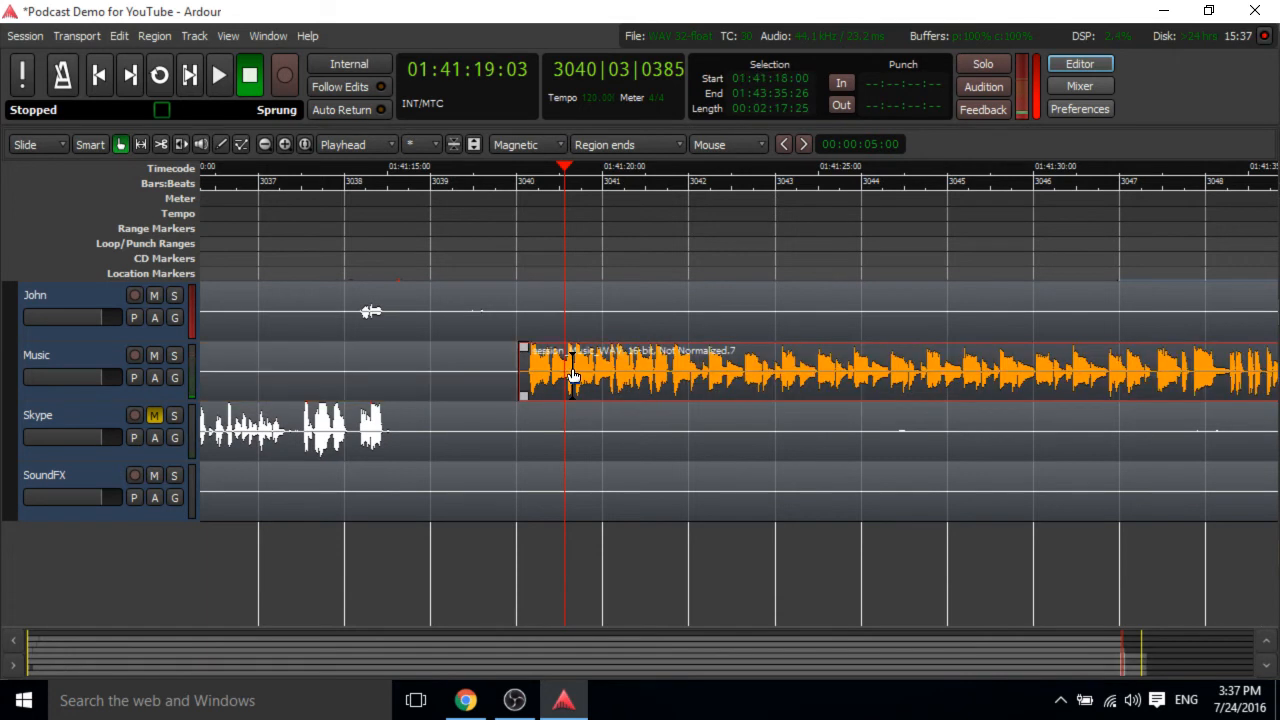
{"action": "key", "text": "Delete"}
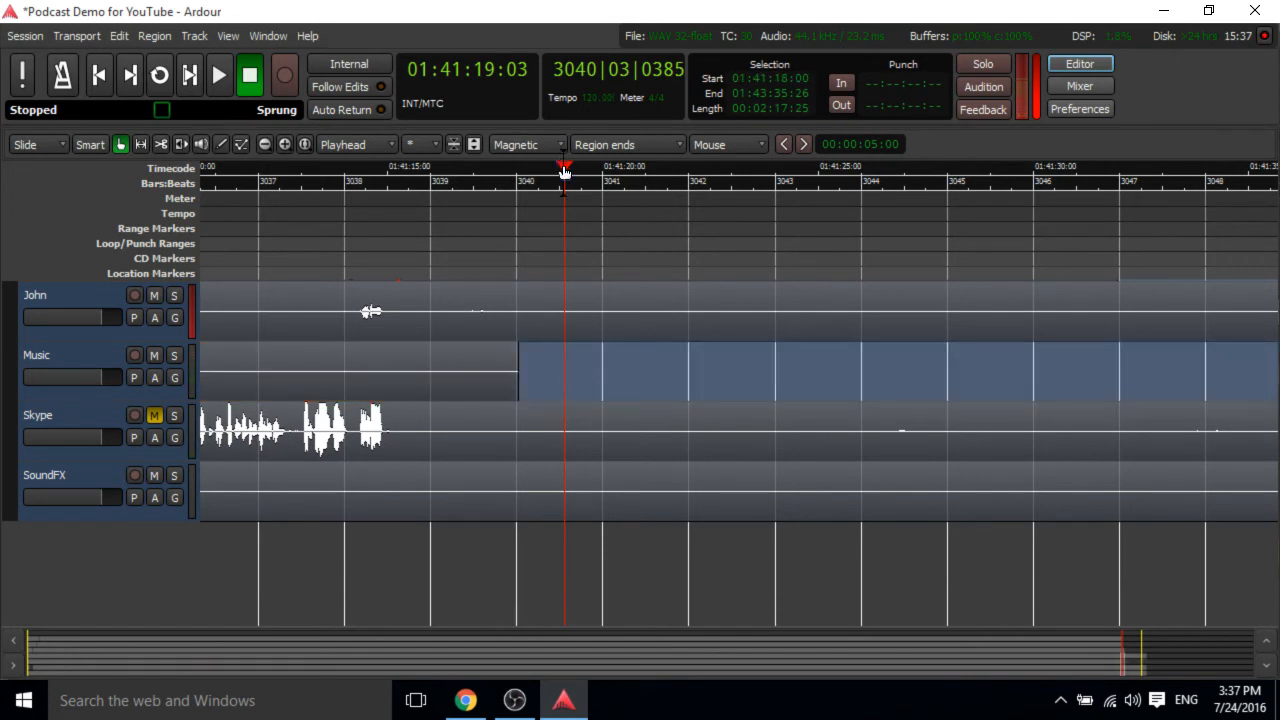
{"action": "left_click_drag", "start_coordinate": [565, 172], "coordinate": [517, 172]}
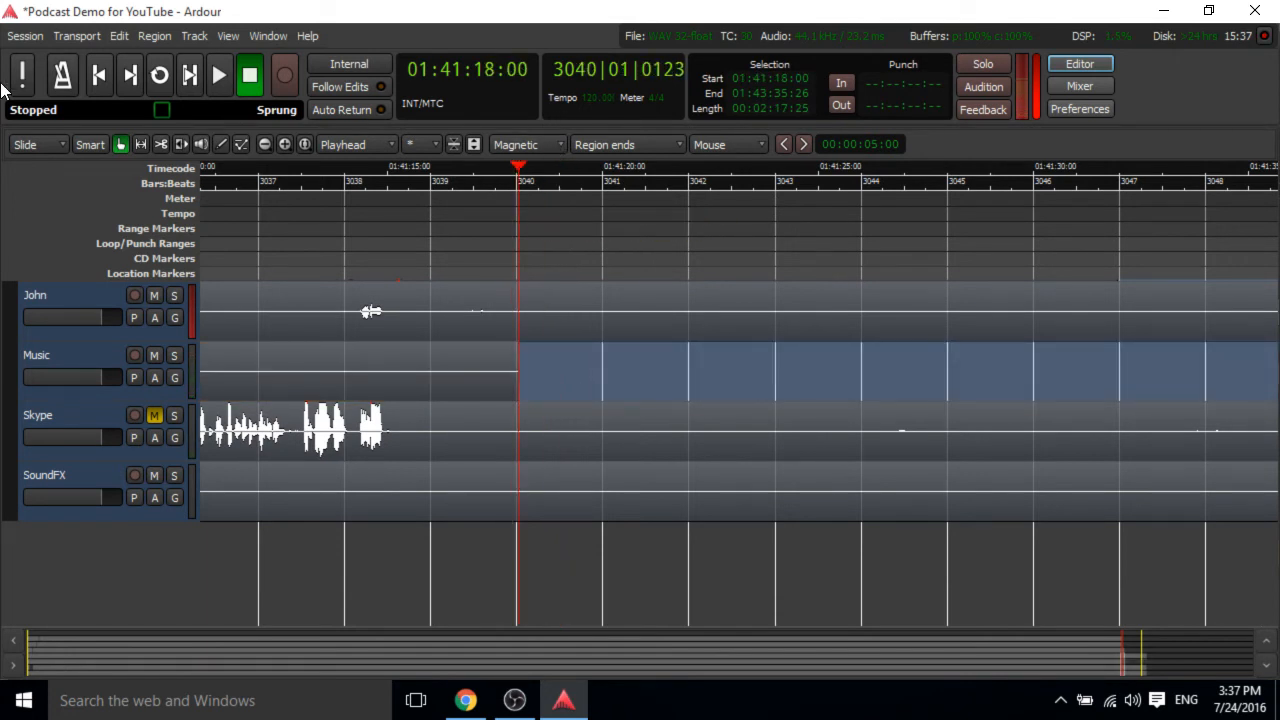
Switch to the browser, open Google Drive in a new tab, and open the shared Podcasts folder.
{"action": "left_click", "coordinate": [465, 700]}
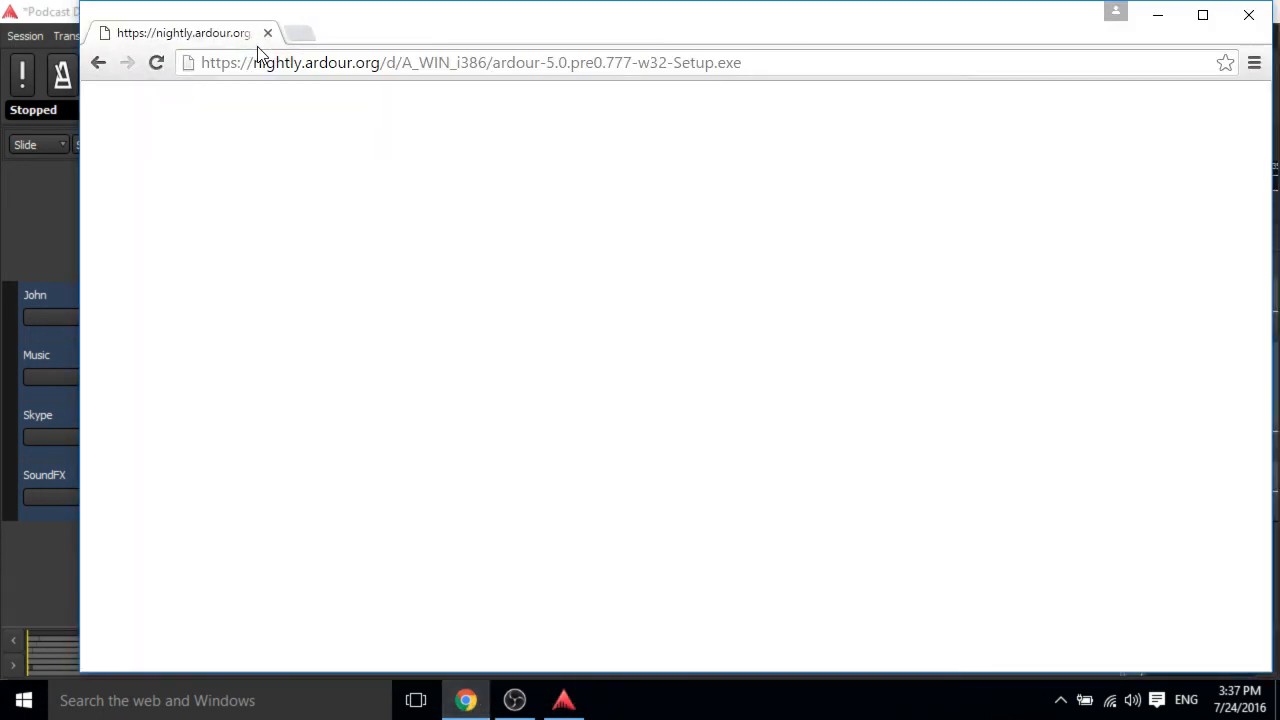
{"action": "left_click", "coordinate": [296, 36]}
{"action": "type", "text": "drive.google.com"}
{"action": "key", "text": "Return"}
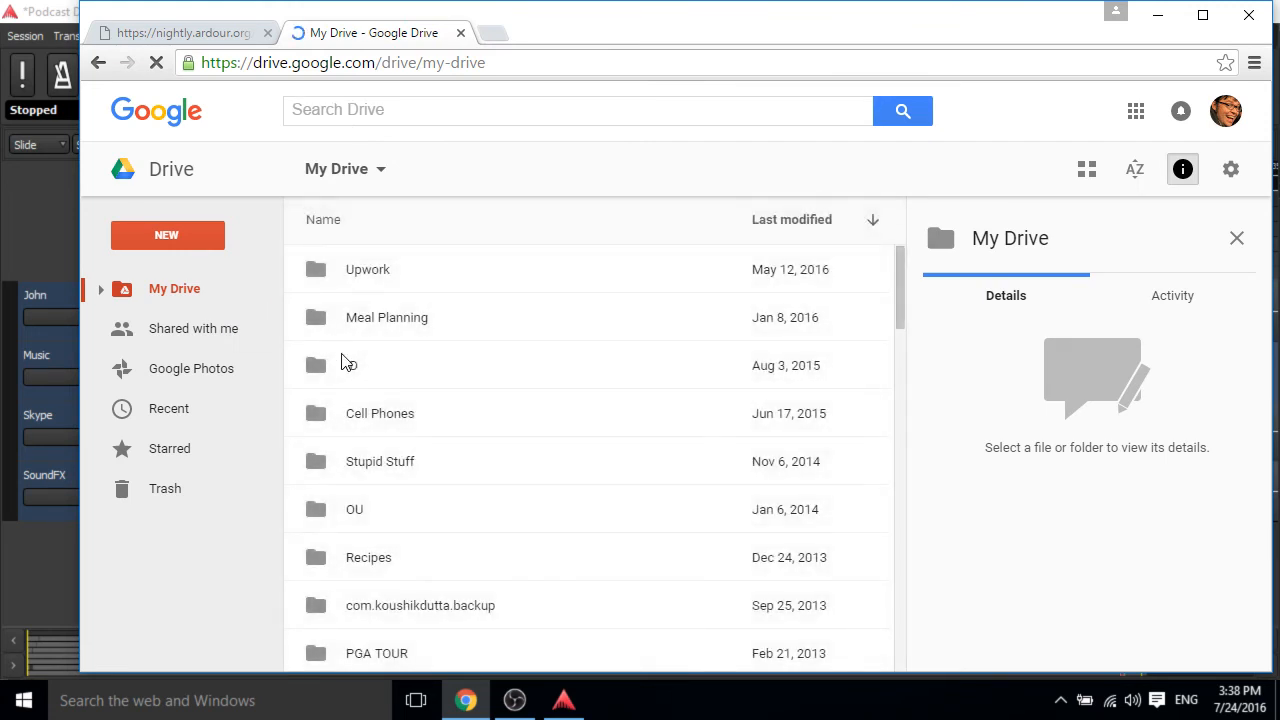
{"action": "left_click", "coordinate": [229, 335]}
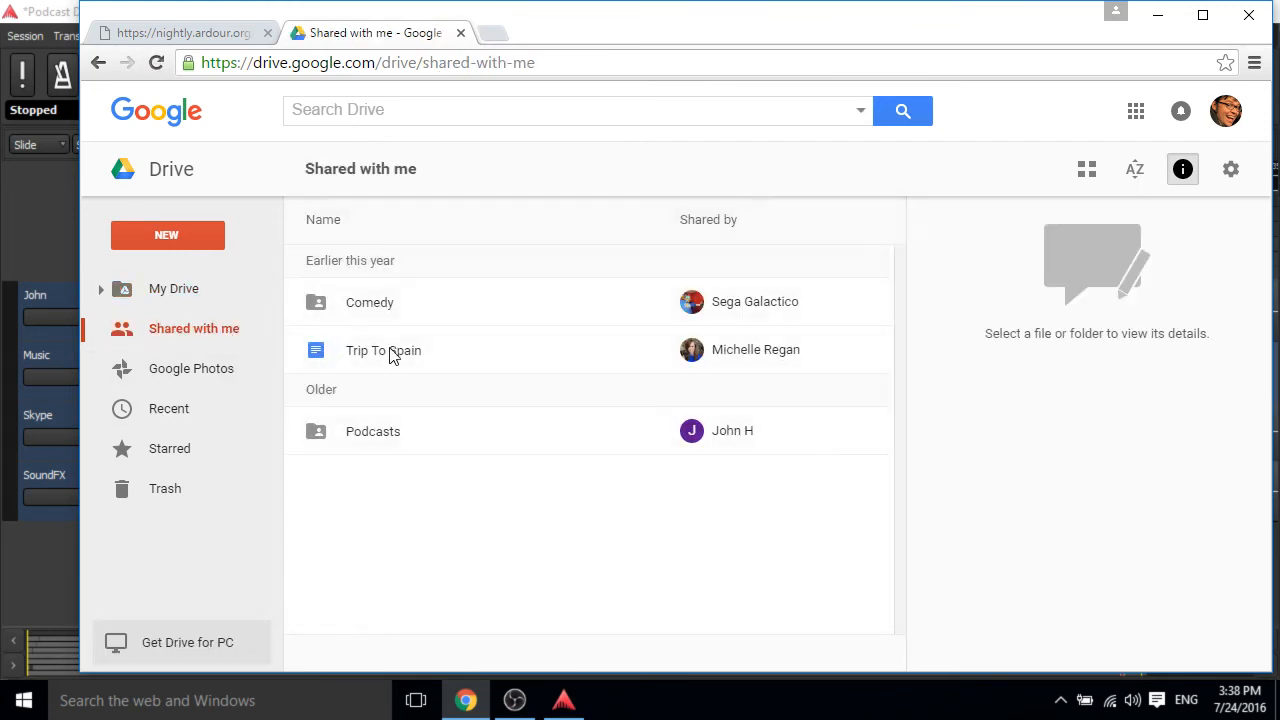
{"action": "double_click", "coordinate": [388, 444]}
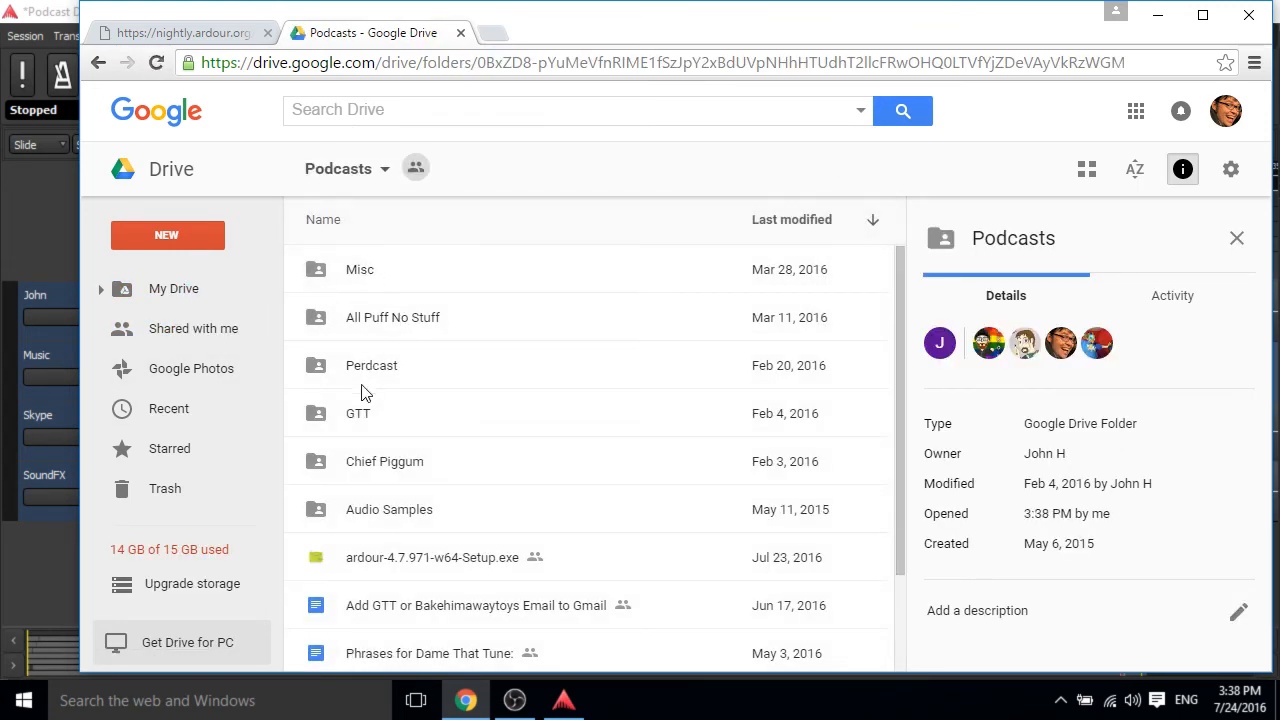
Open the GTT folder and its GTT 25 subfolder in Drive, then download GTT 25 David Bonus.mp3.
{"action": "left_click", "coordinate": [350, 384]}
{"action": "double_click", "coordinate": [372, 414]}
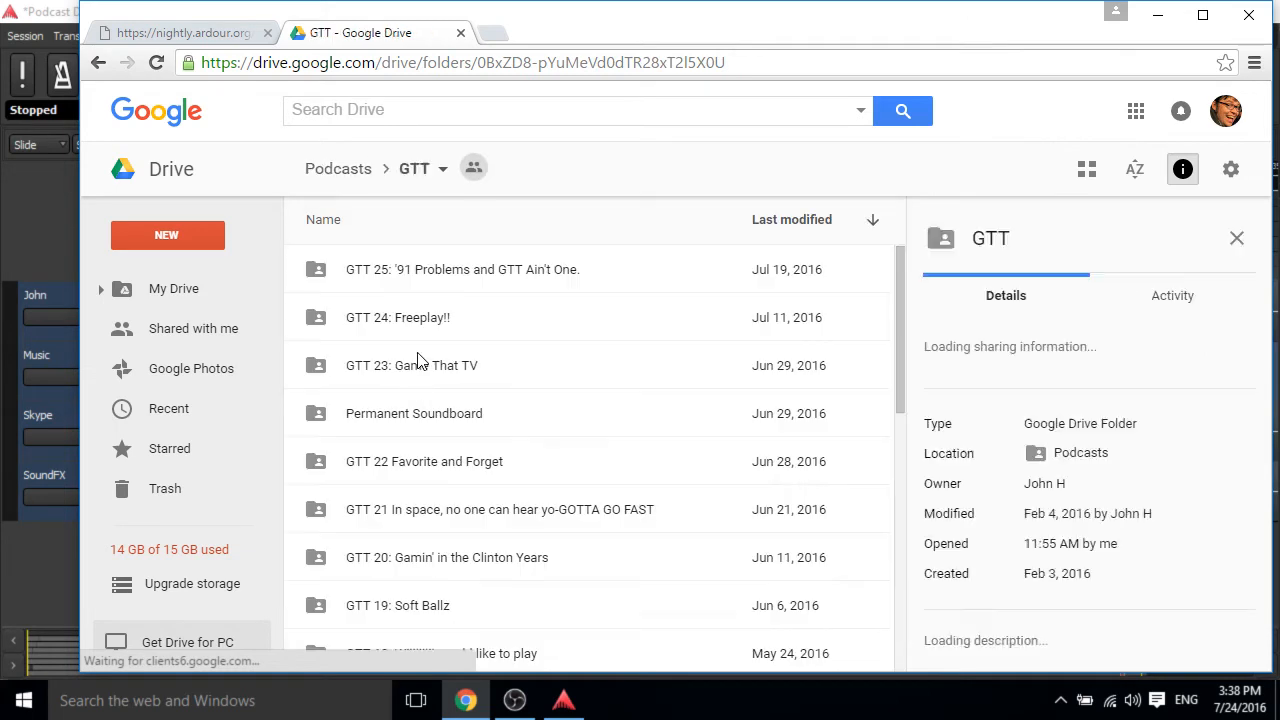
{"action": "double_click", "coordinate": [390, 287]}
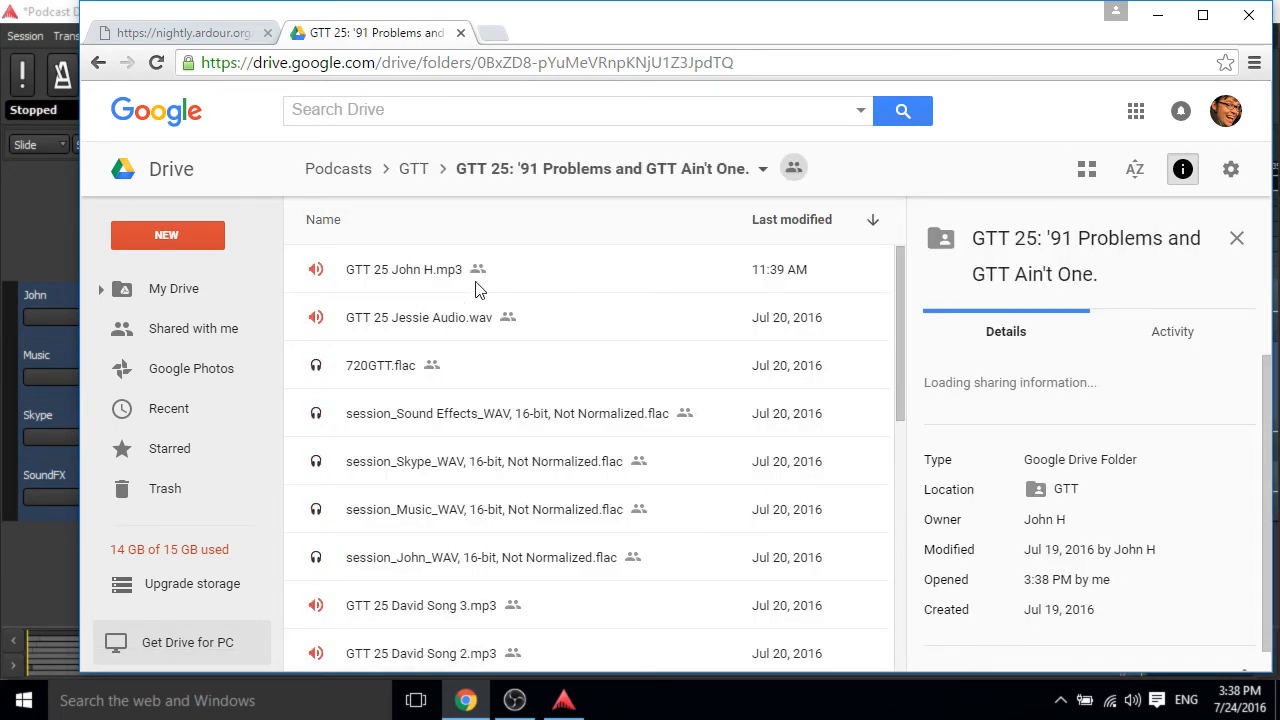
{"action": "scroll", "coordinate": [477, 471], "scroll_direction": "down", "scroll_amount": 3}
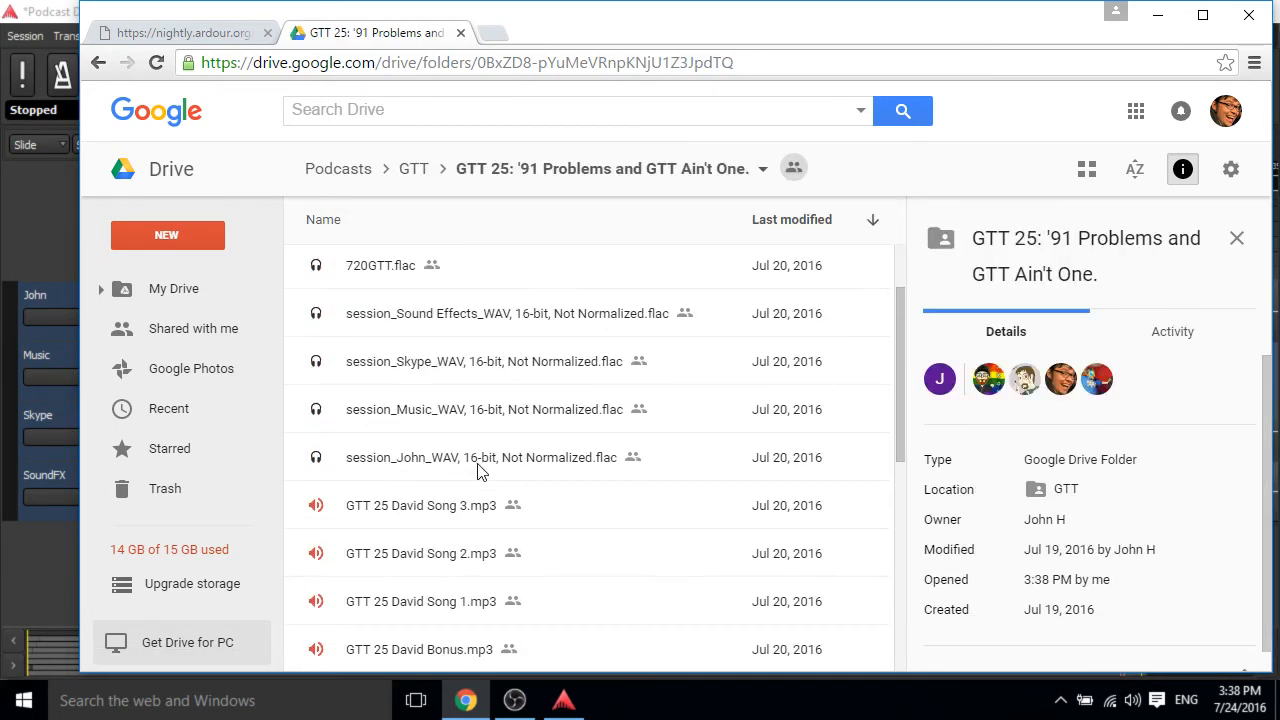
{"action": "right_click", "coordinate": [470, 465]}
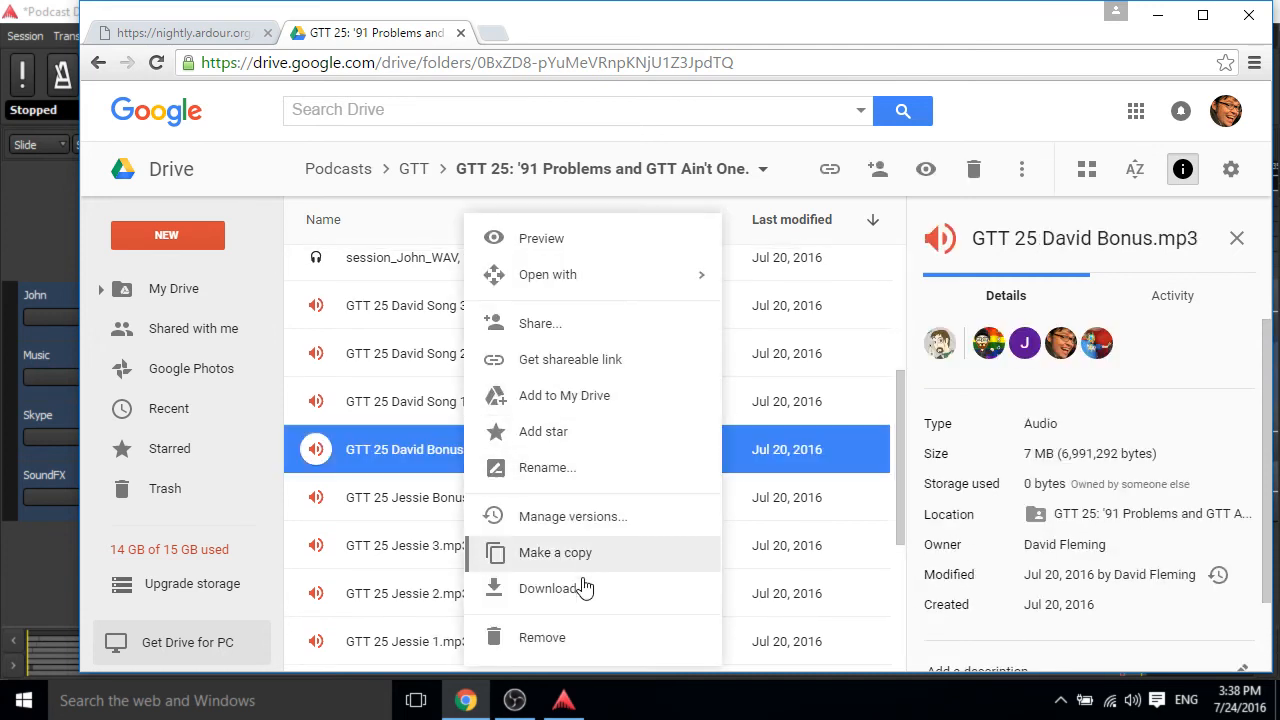
{"action": "left_click", "coordinate": [583, 594]}
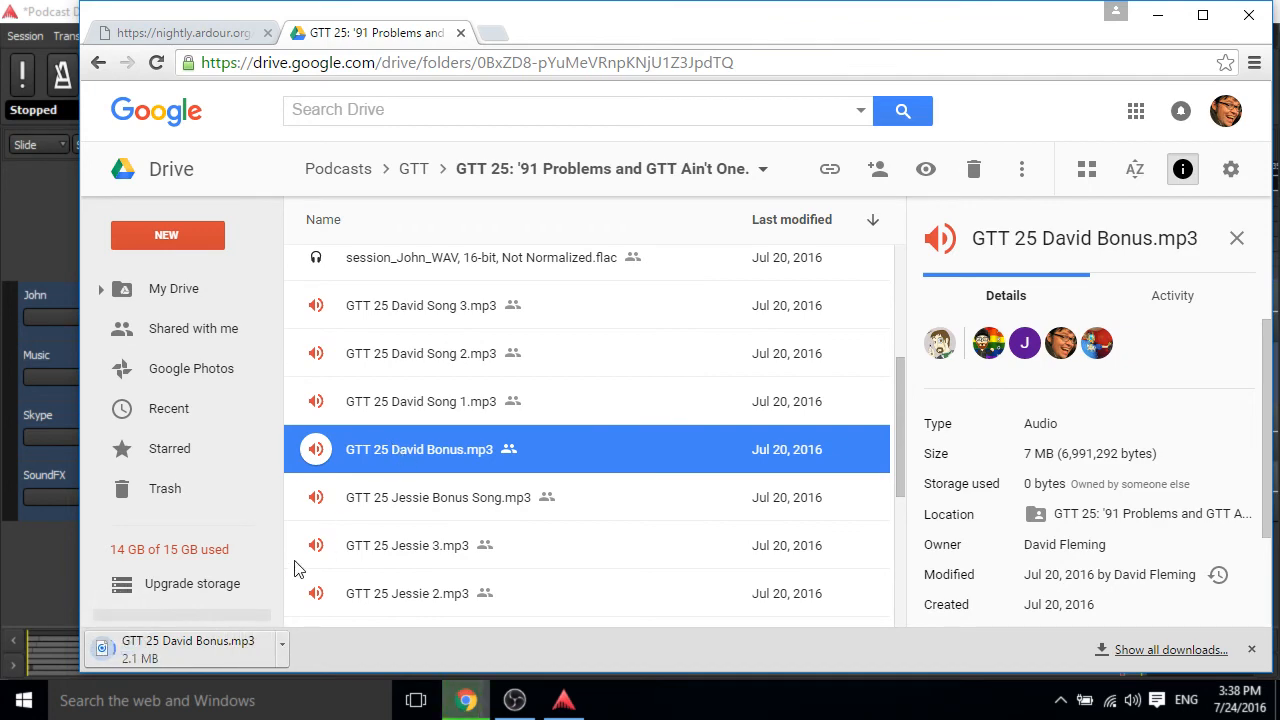
Show the downloaded file in its folder, open it with foobar2000, and stop its playback.
{"action": "left_click", "coordinate": [284, 650]}
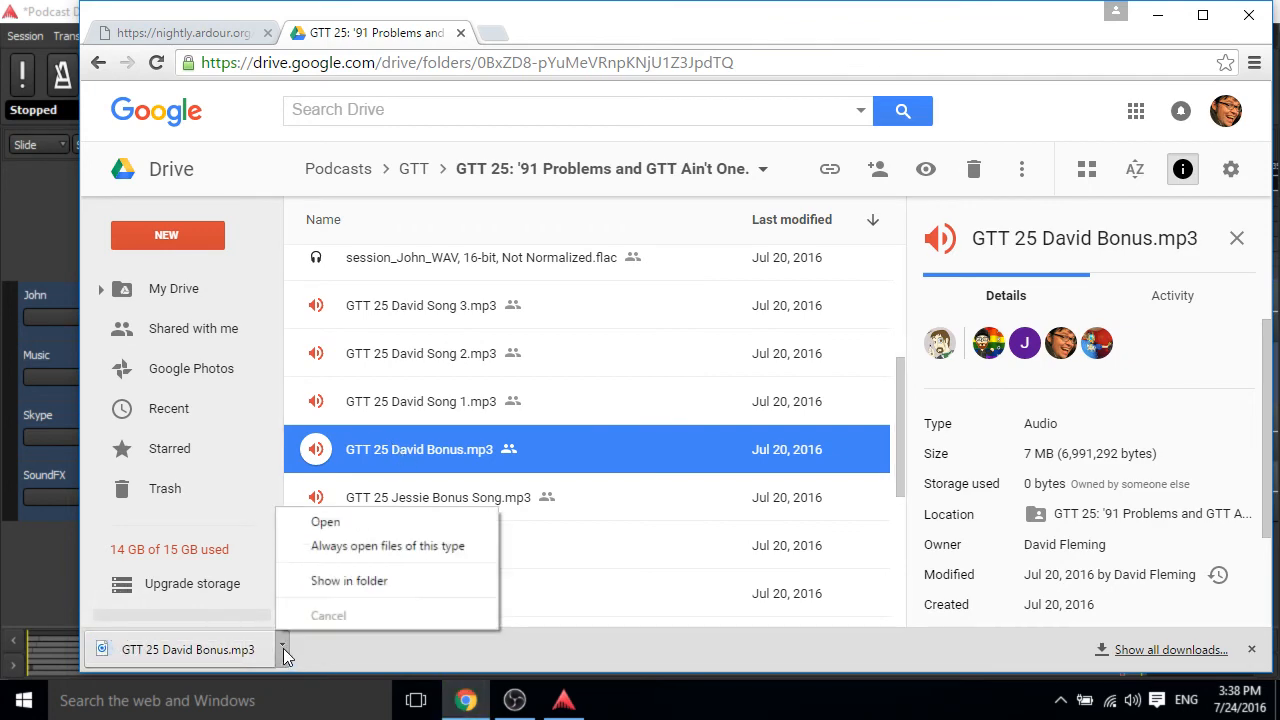
{"action": "left_click", "coordinate": [366, 581]}
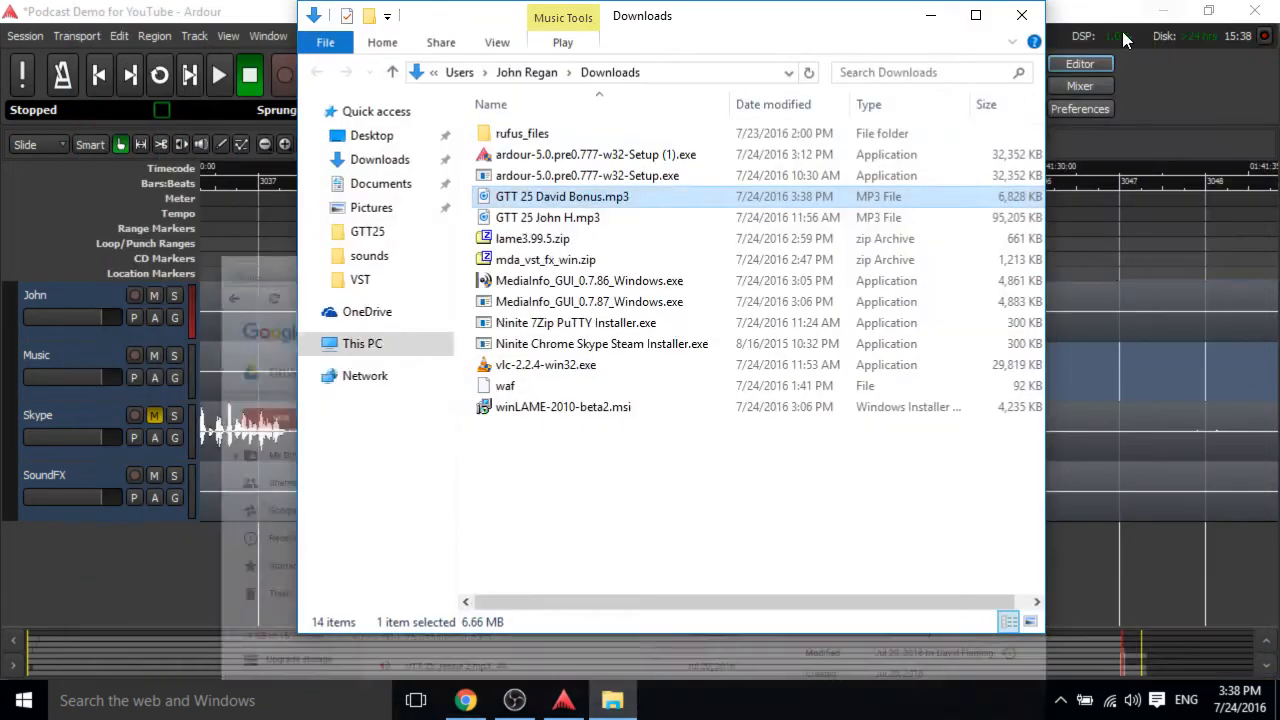
{"action": "right_click", "coordinate": [578, 200]}
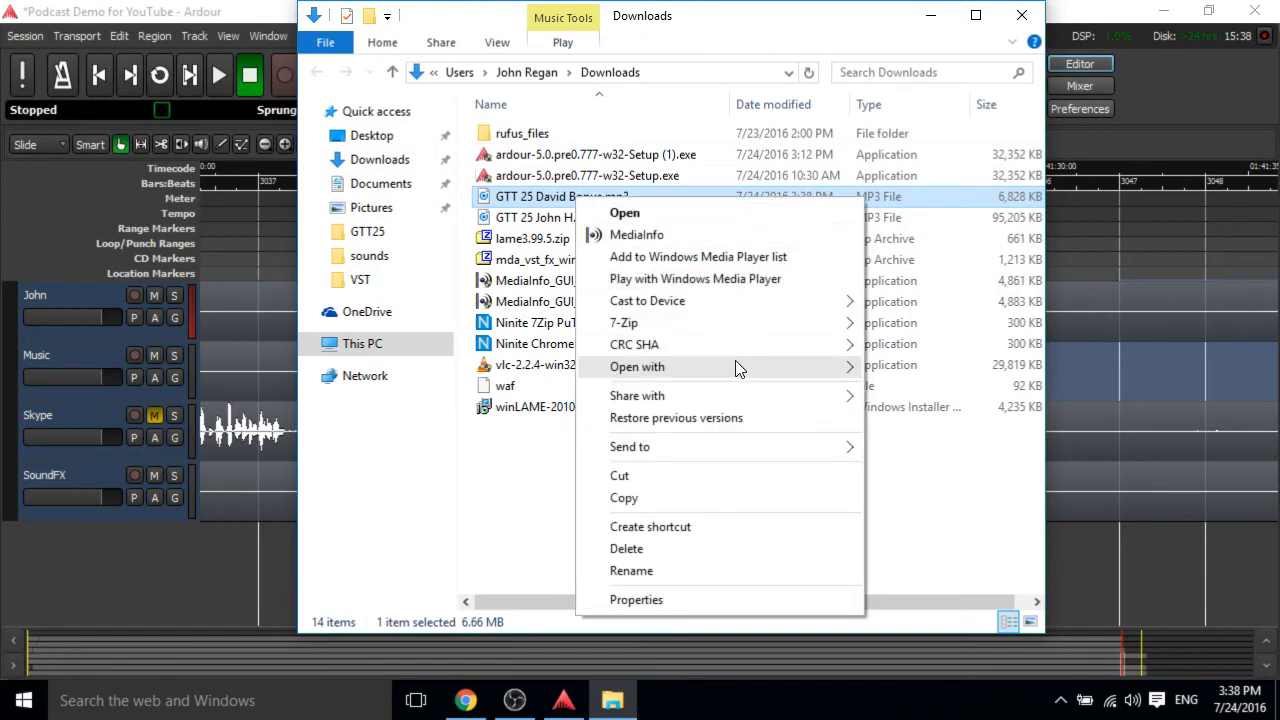
{"action": "mouse_move", "coordinate": [735, 367]}
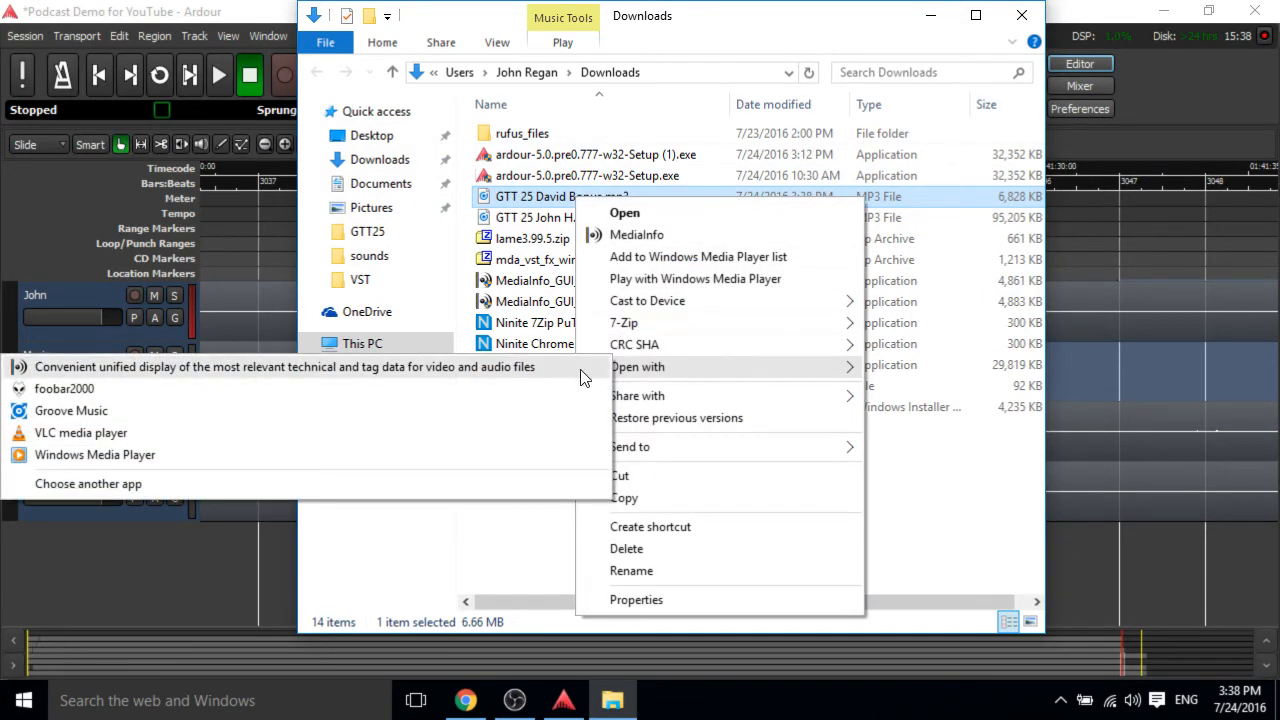
{"action": "left_click", "coordinate": [567, 396]}
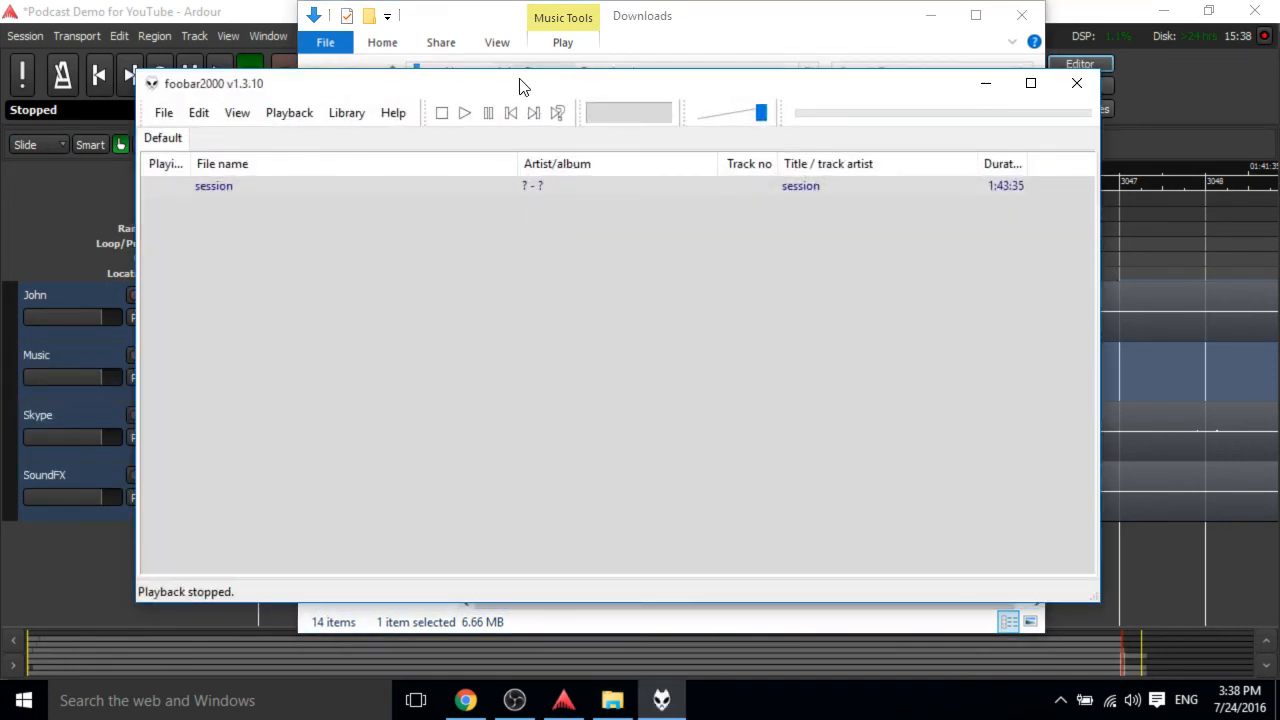
{"action": "left_click_drag", "start_coordinate": [519, 87], "coordinate": [766, 129]}
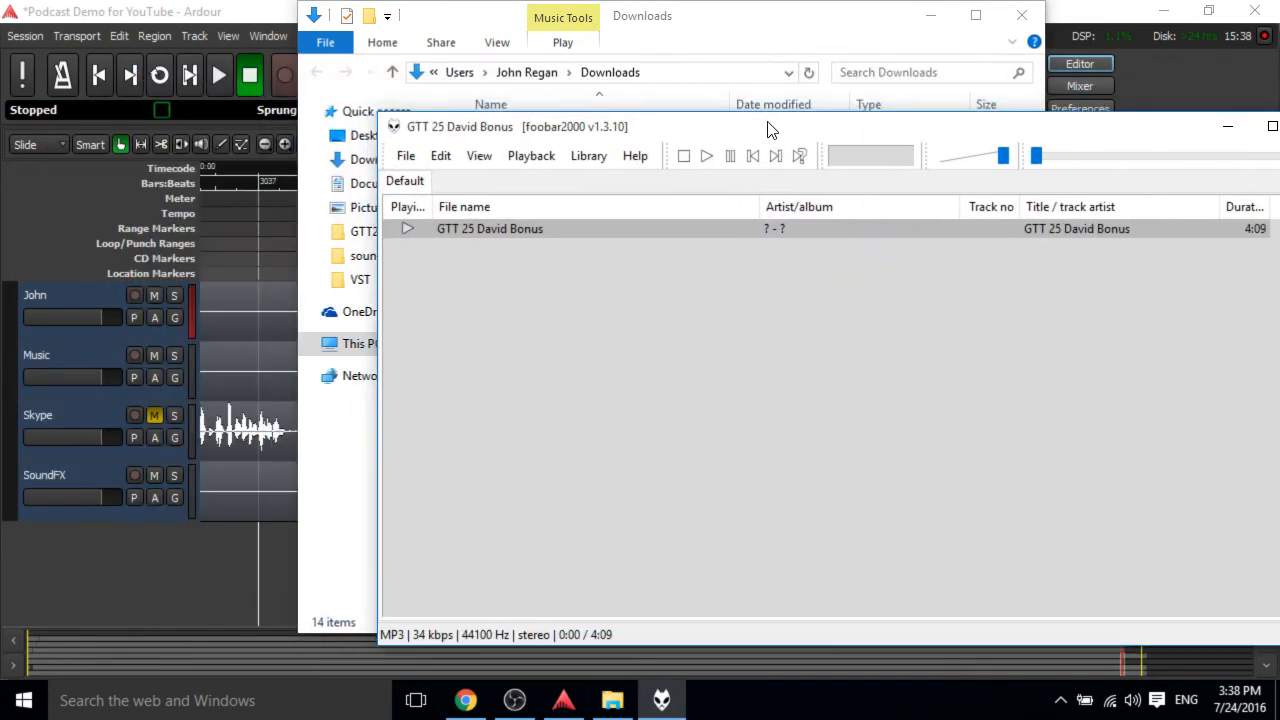
{"action": "left_click", "coordinate": [703, 158]}
Quick-convert GTT 25 David Bonus to WAV and save it as GTT 25 David Bonus.wav in Downloads.
{"action": "right_click", "coordinate": [523, 234]}
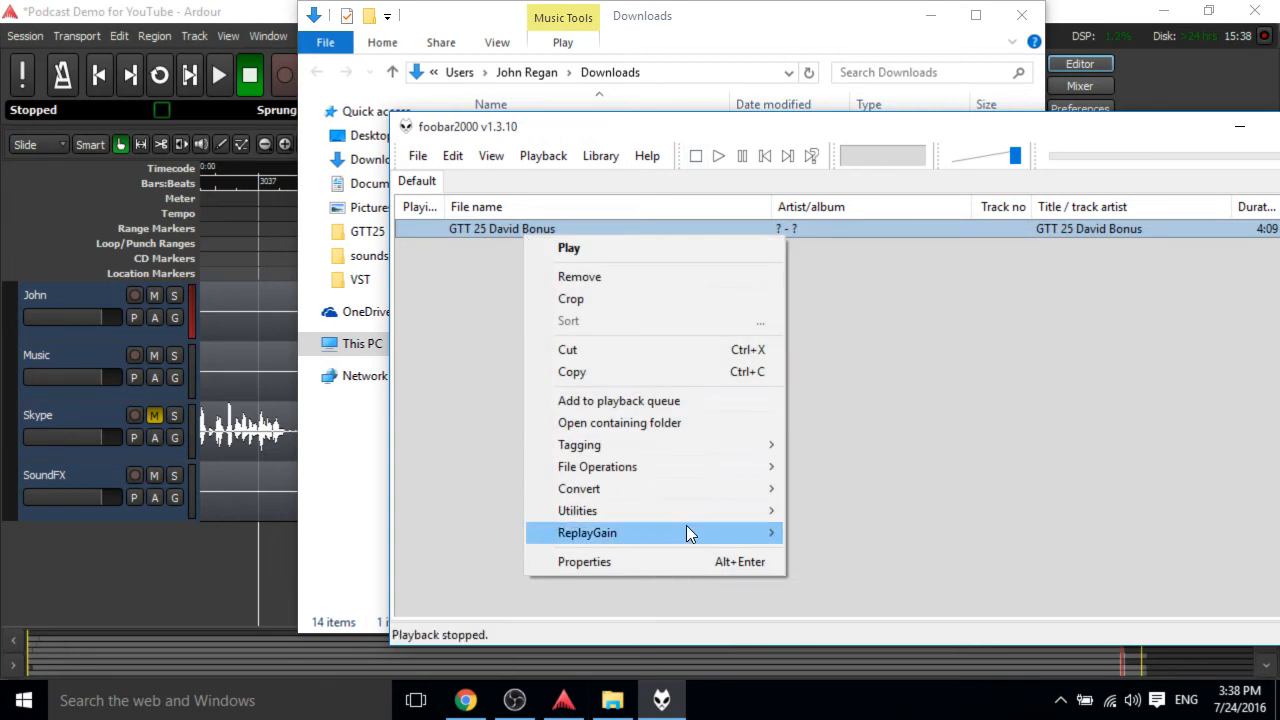
{"action": "mouse_move", "coordinate": [674, 488]}
{"action": "left_click", "coordinate": [827, 491]}
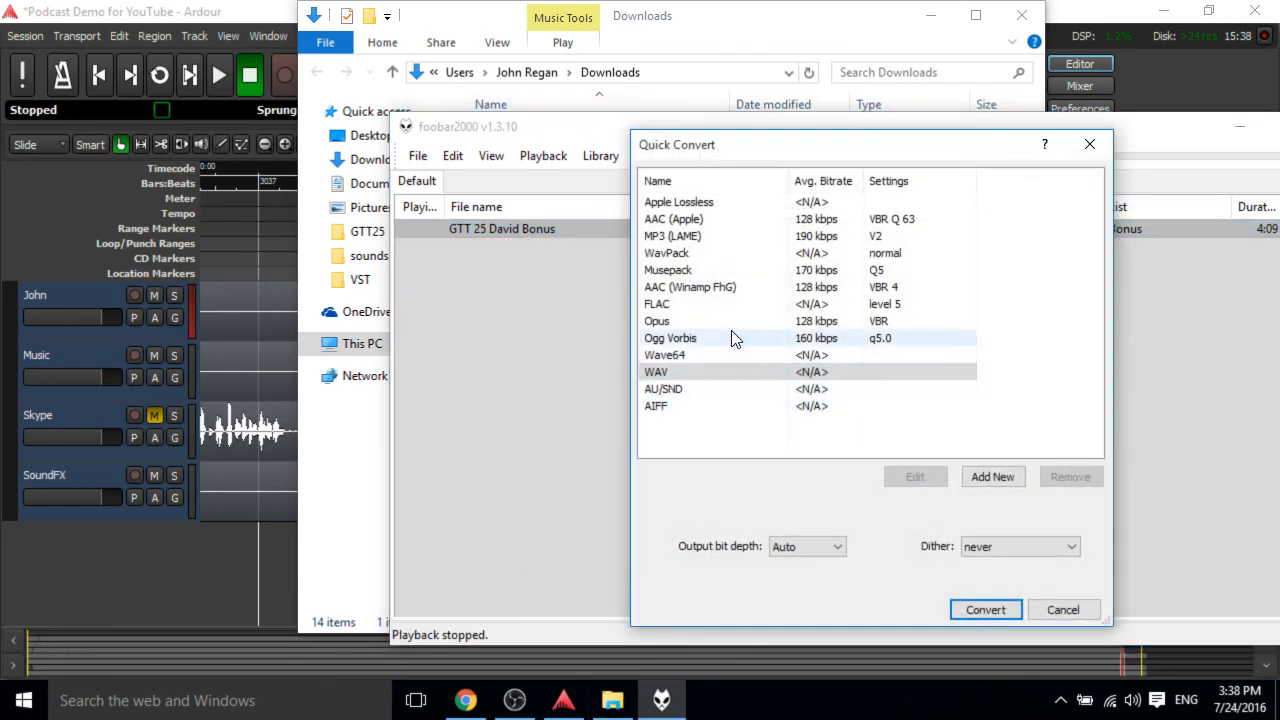
{"action": "left_click", "coordinate": [985, 609]}
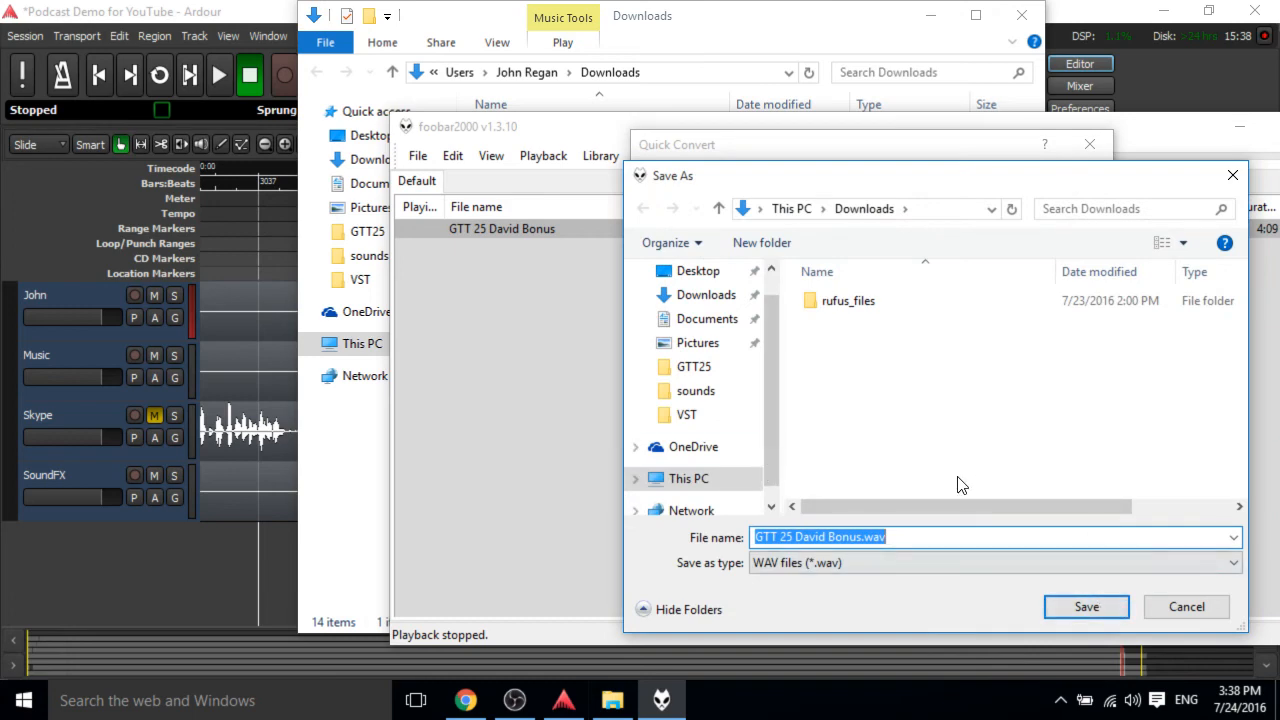
{"action": "left_click", "coordinate": [1085, 607]}
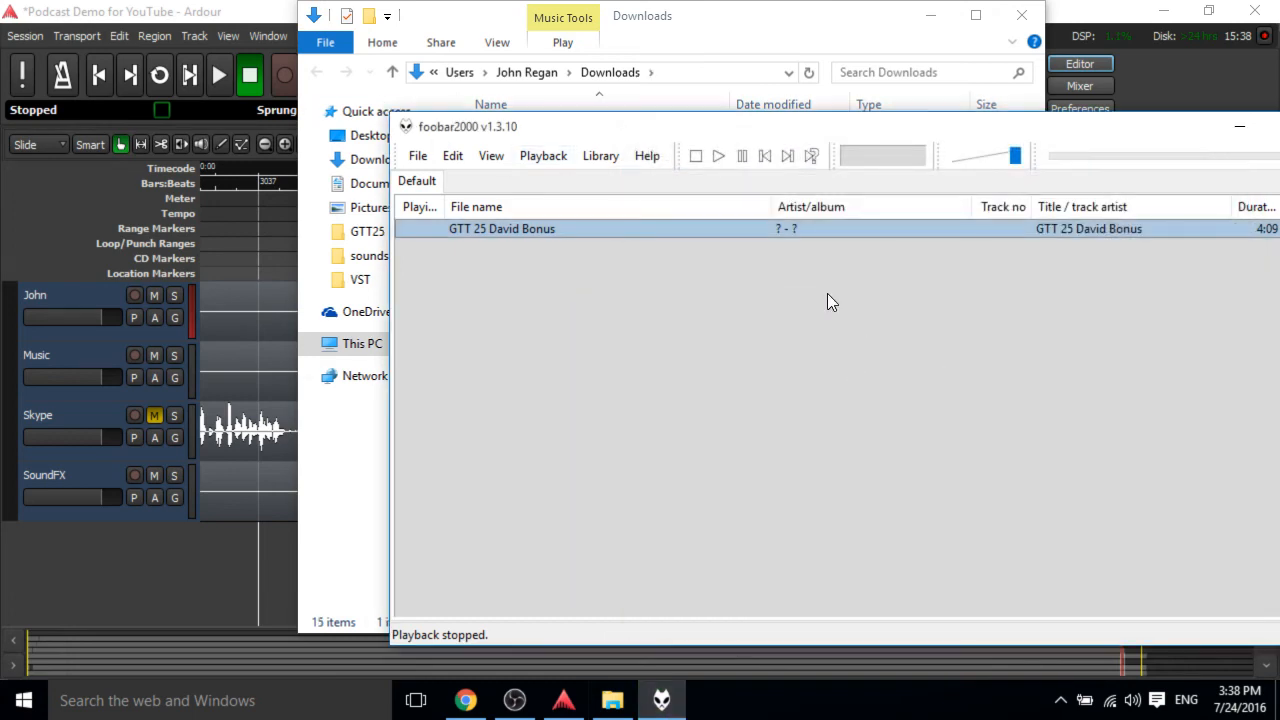
Close foobar2000, switch back to Ardour and open the session Import dialog.
{"action": "left_click_drag", "start_coordinate": [1182, 130], "coordinate": [924, 86]}
{"action": "left_click", "coordinate": [1068, 83]}
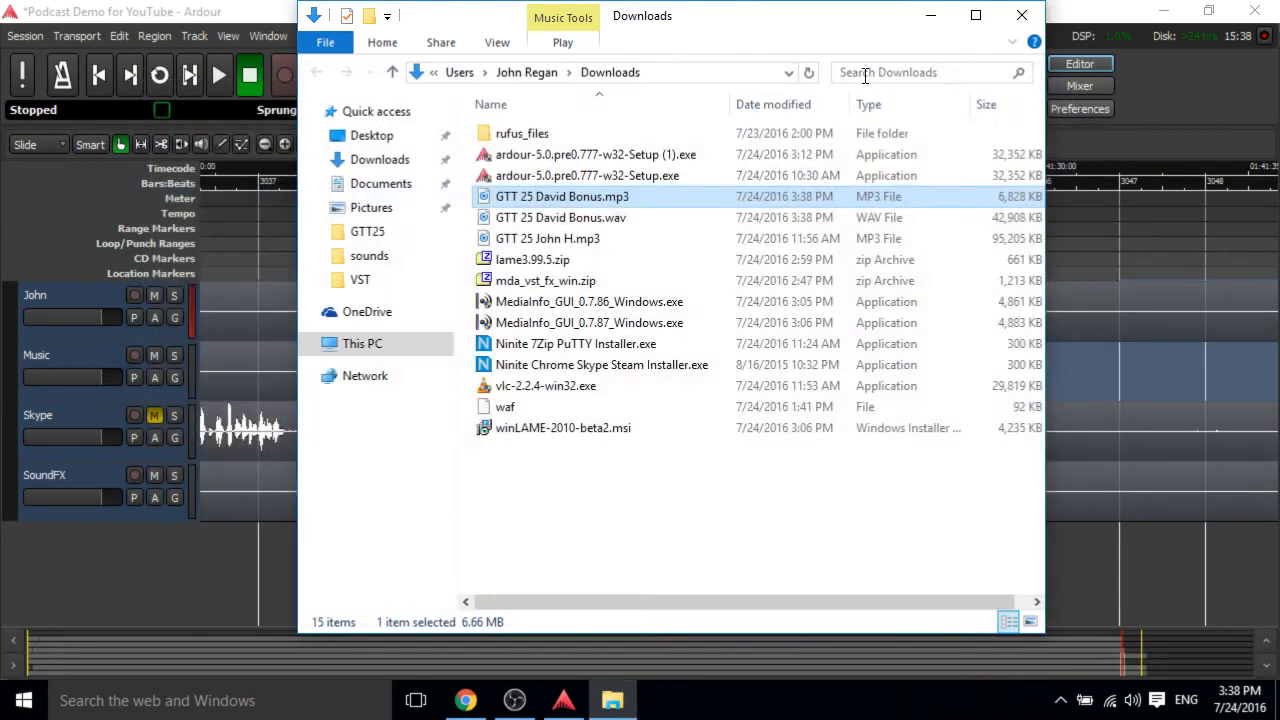
{"action": "left_click", "coordinate": [232, 10]}
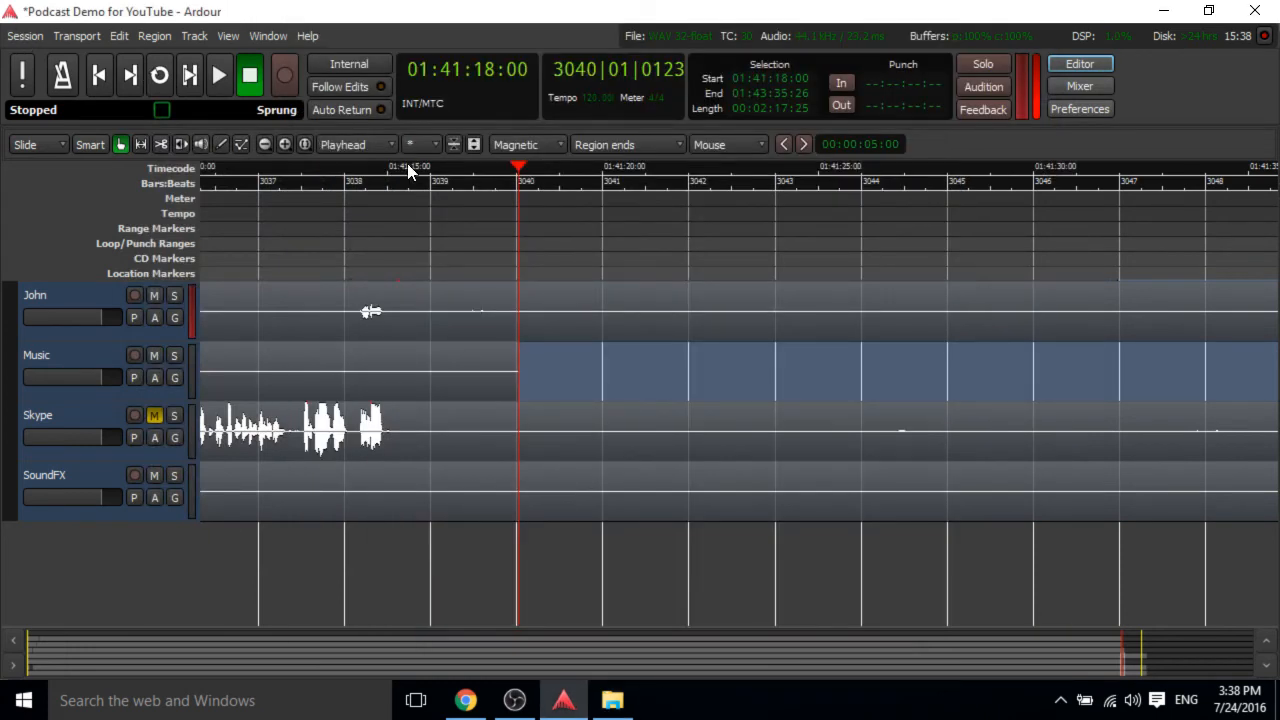
{"action": "left_click", "coordinate": [20, 36]}
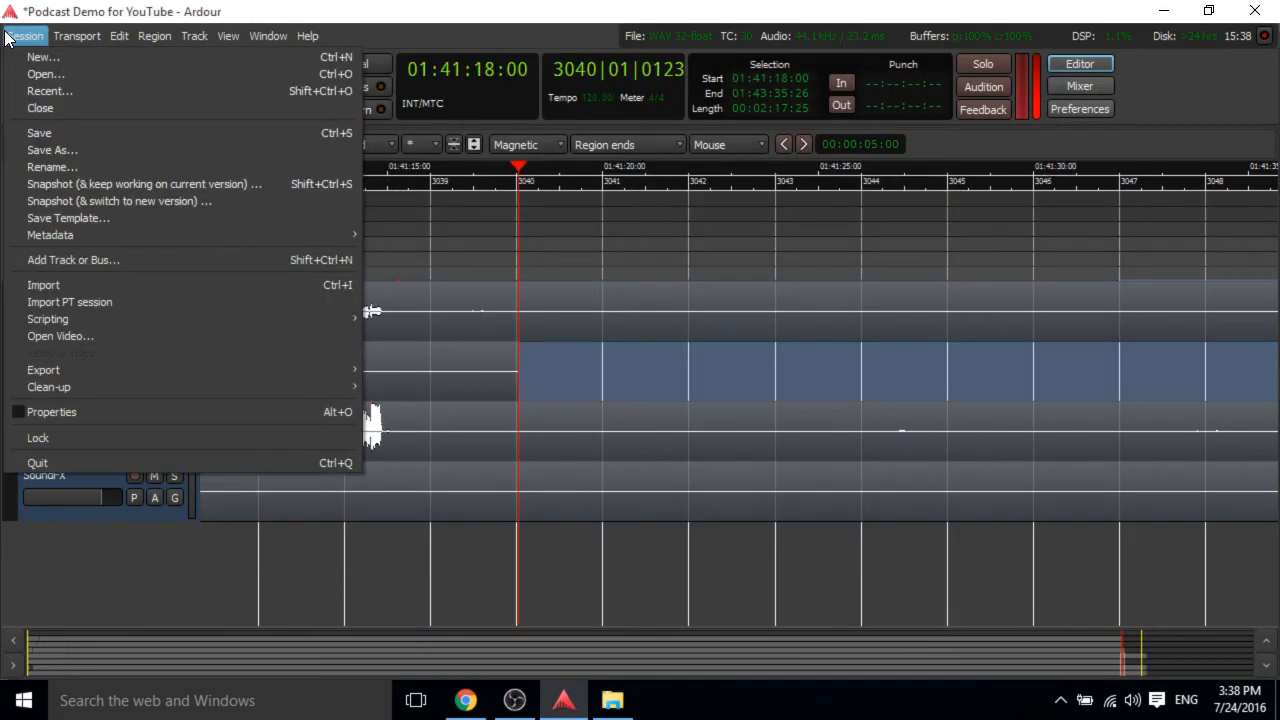
{"action": "left_click", "coordinate": [251, 288]}
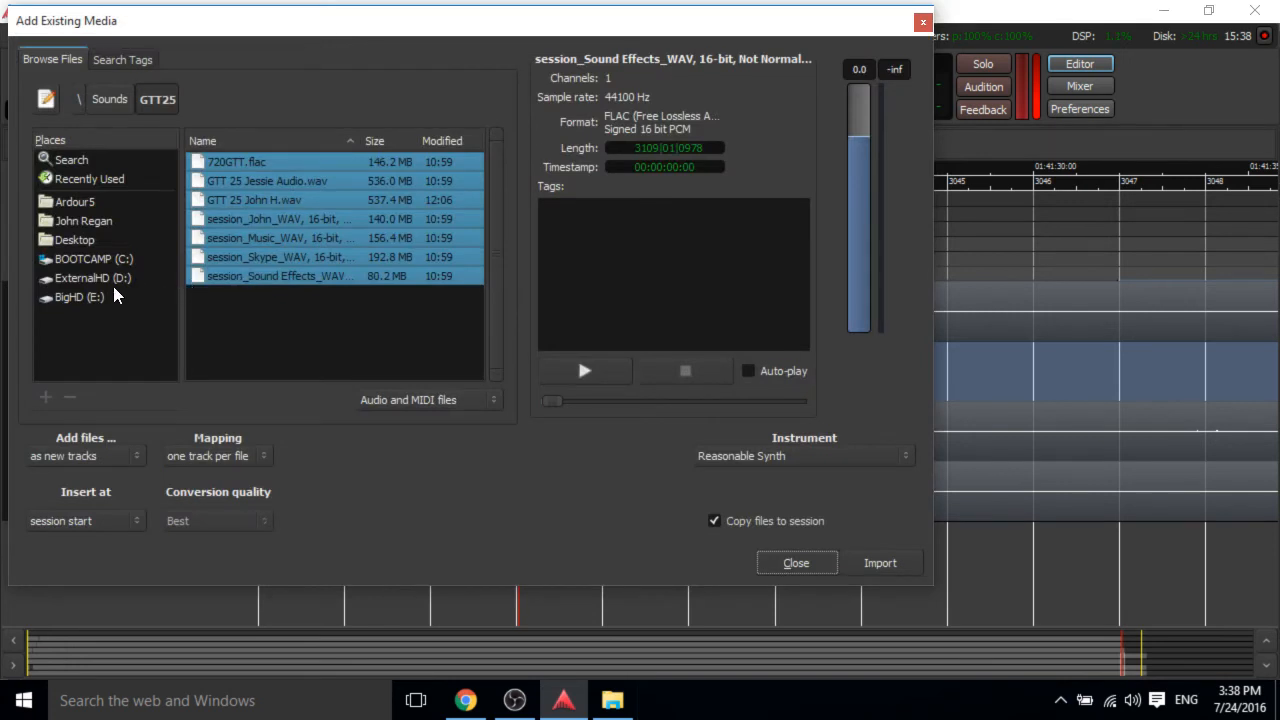
Browse to the Downloads folder in the import browser and select GTT 25 David Bonus.wav.
{"action": "left_click", "coordinate": [81, 238]}
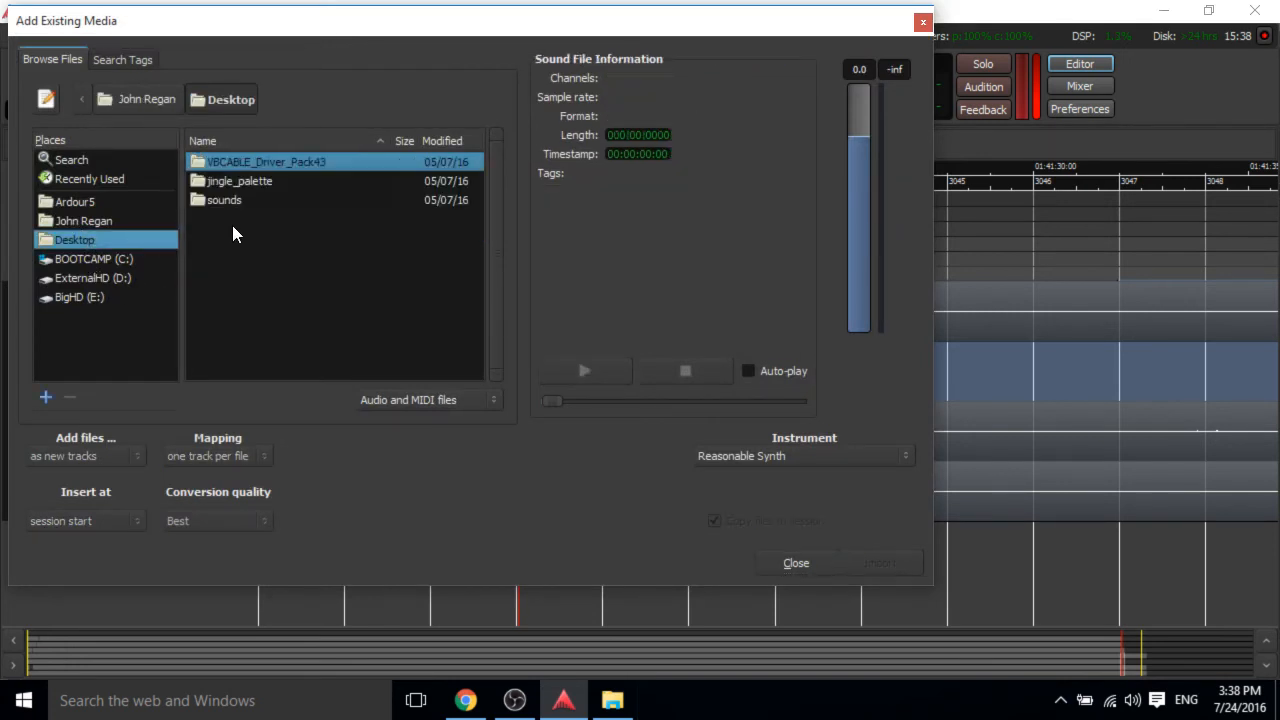
{"action": "left_click", "coordinate": [170, 105]}
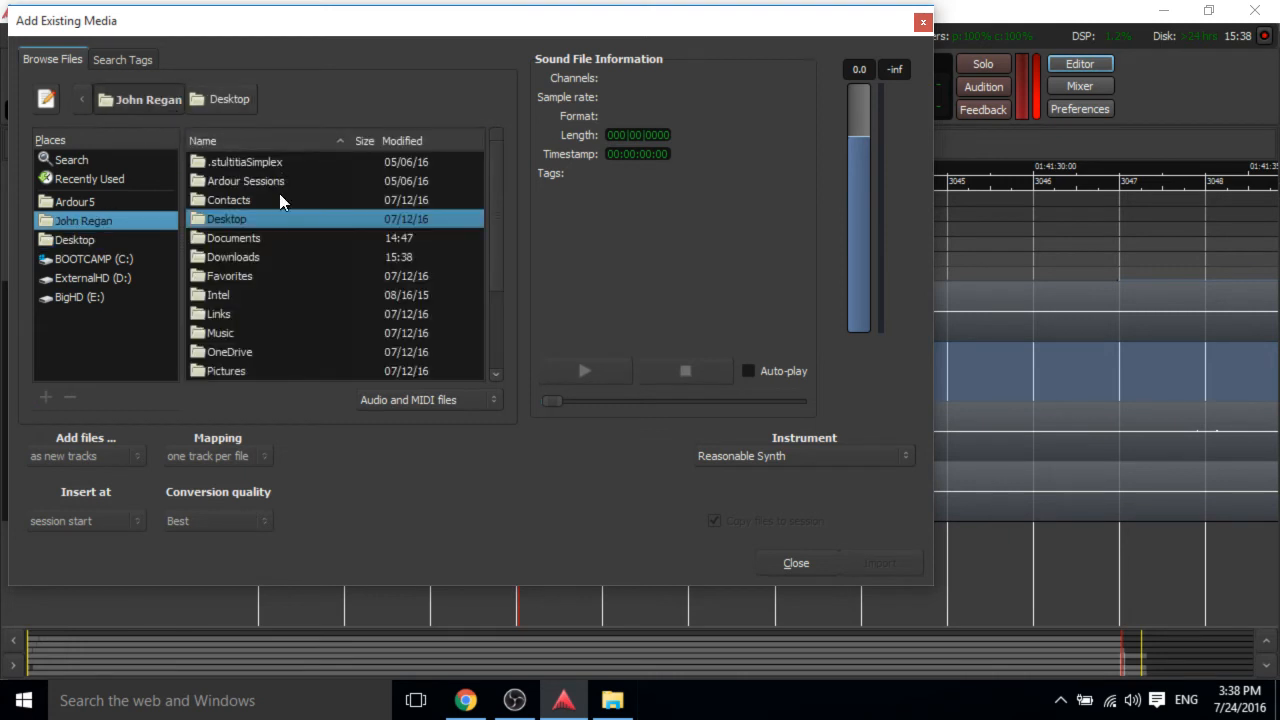
{"action": "left_click", "coordinate": [259, 257]}
{"action": "double_click", "coordinate": [264, 262]}
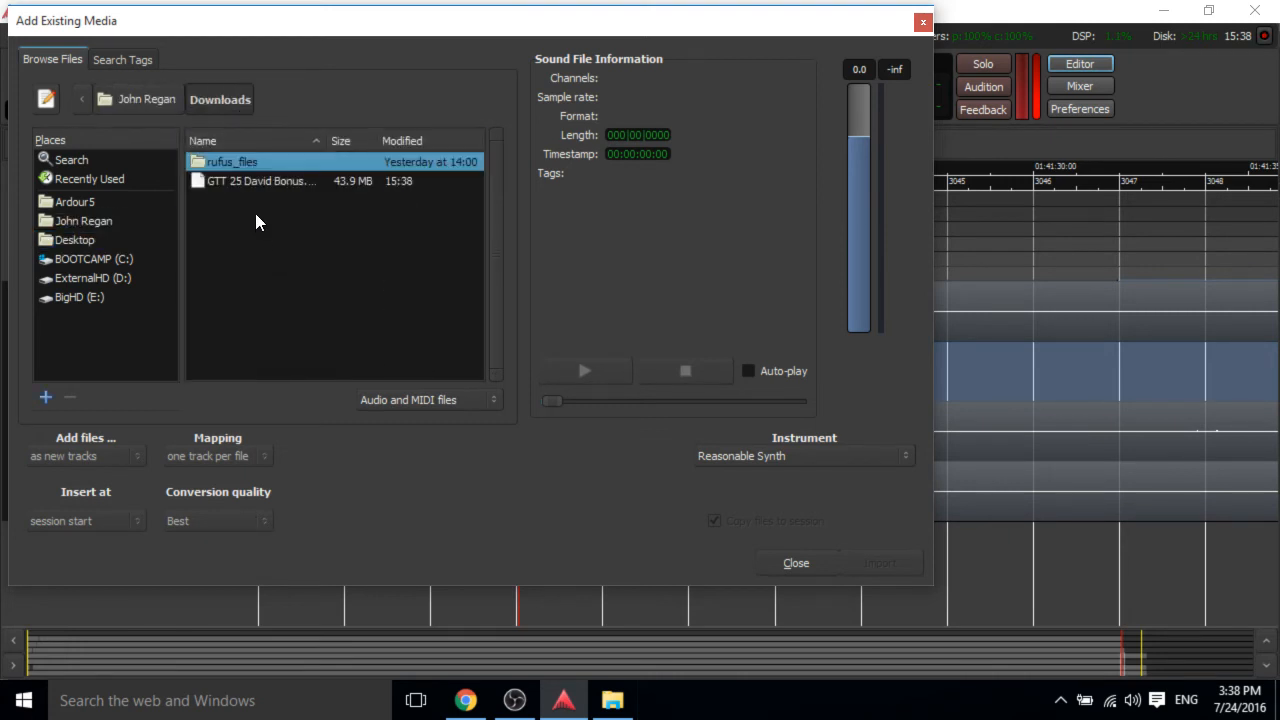
{"action": "left_click", "coordinate": [254, 181]}
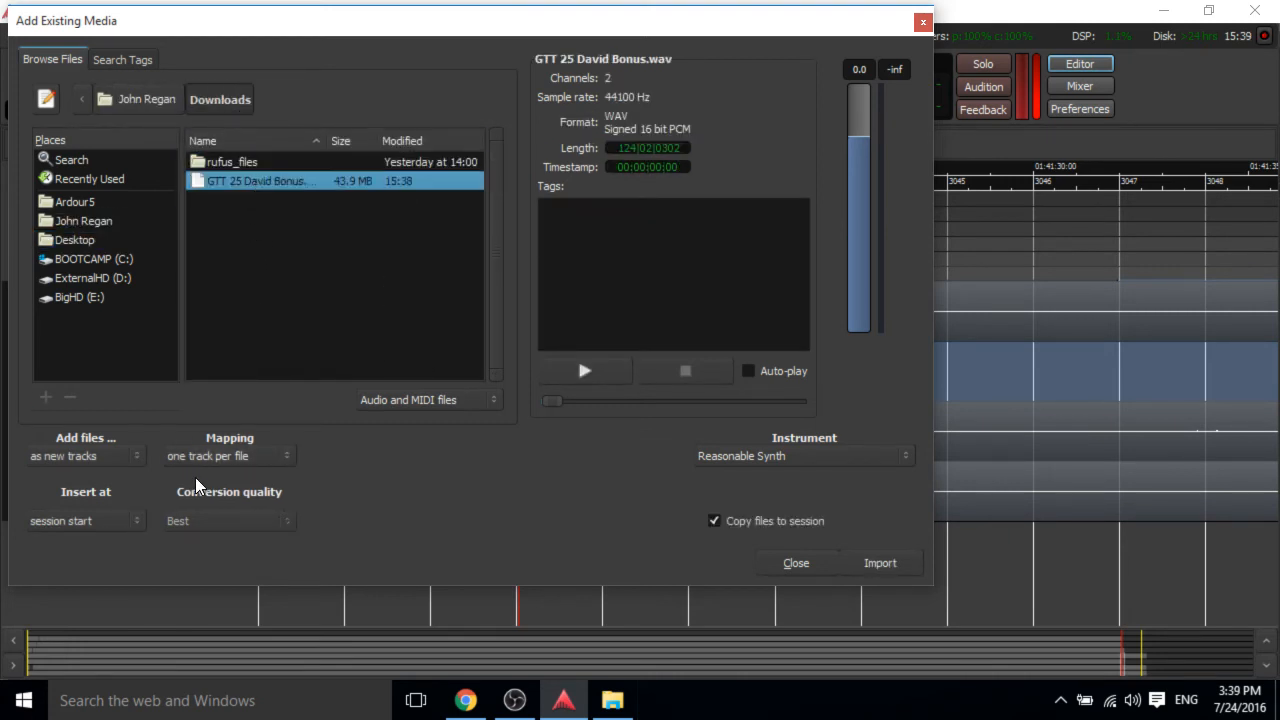
Import the file as new tracks, one track per file, inserted at the playhead, then close the dialog.
{"action": "left_click", "coordinate": [209, 455]}
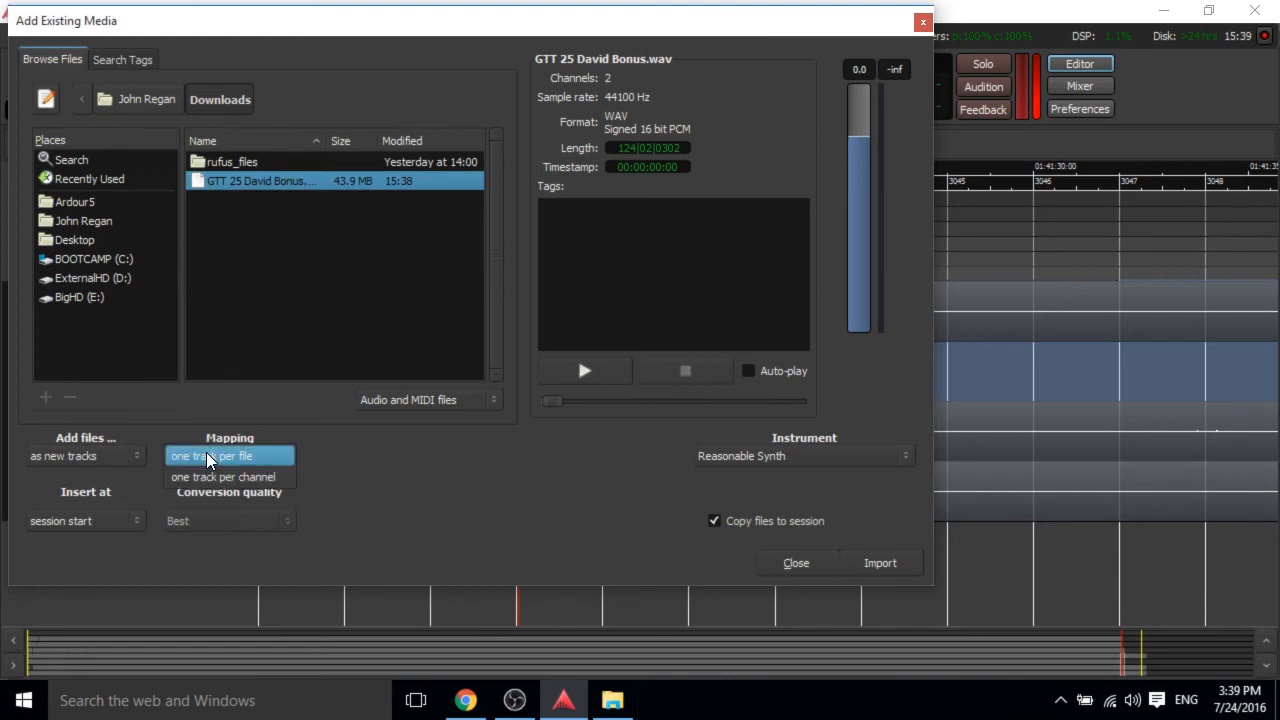
{"action": "left_click", "coordinate": [272, 465]}
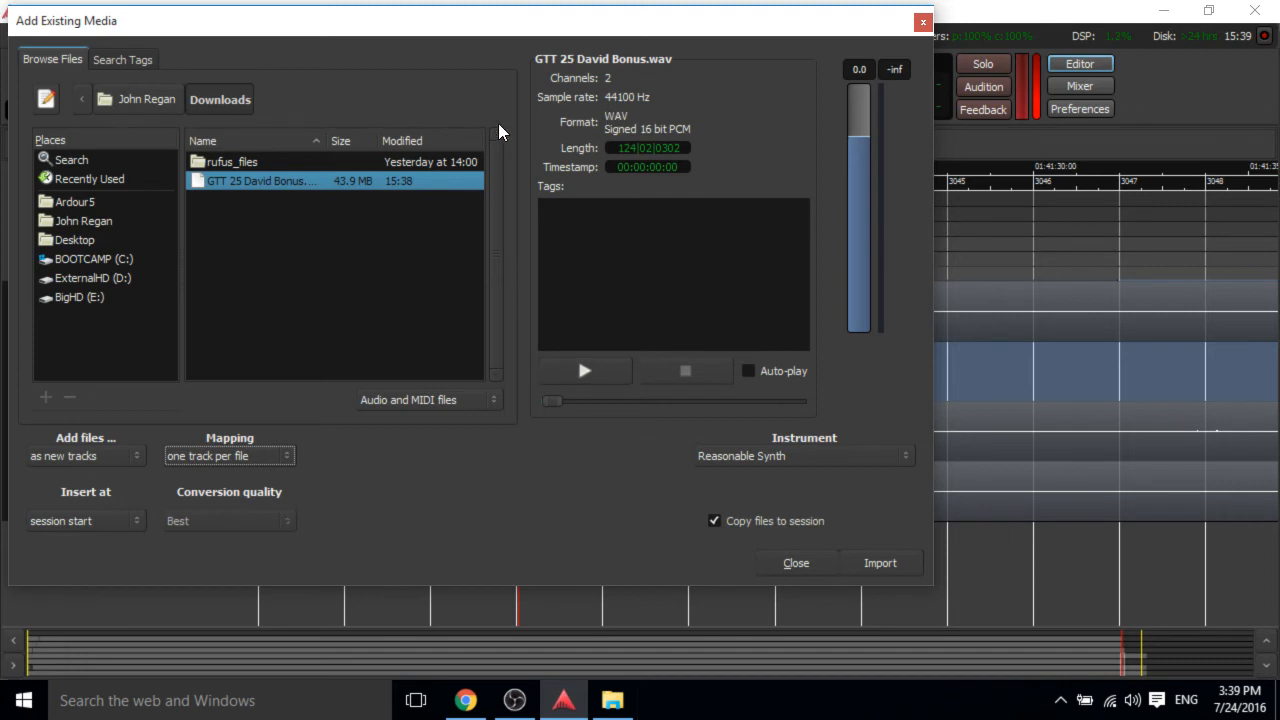
{"action": "left_click", "coordinate": [74, 460]}
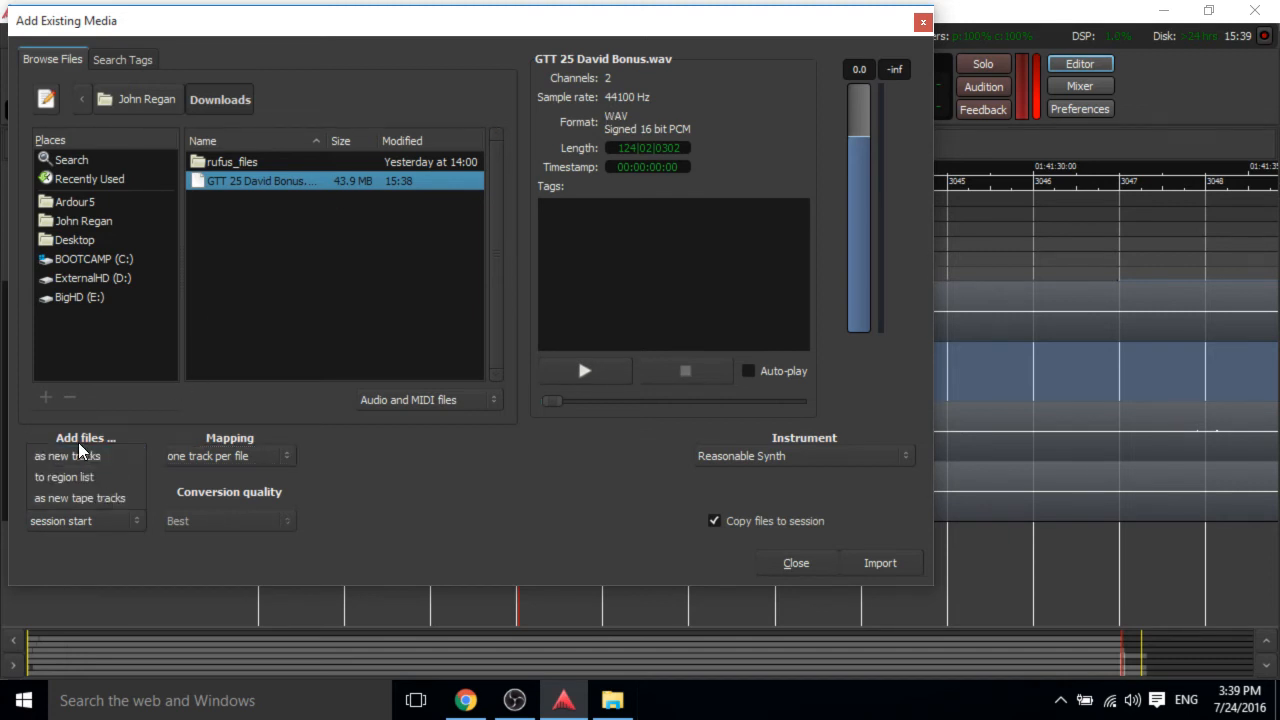
{"action": "left_click", "coordinate": [84, 456]}
{"action": "left_click", "coordinate": [86, 521]}
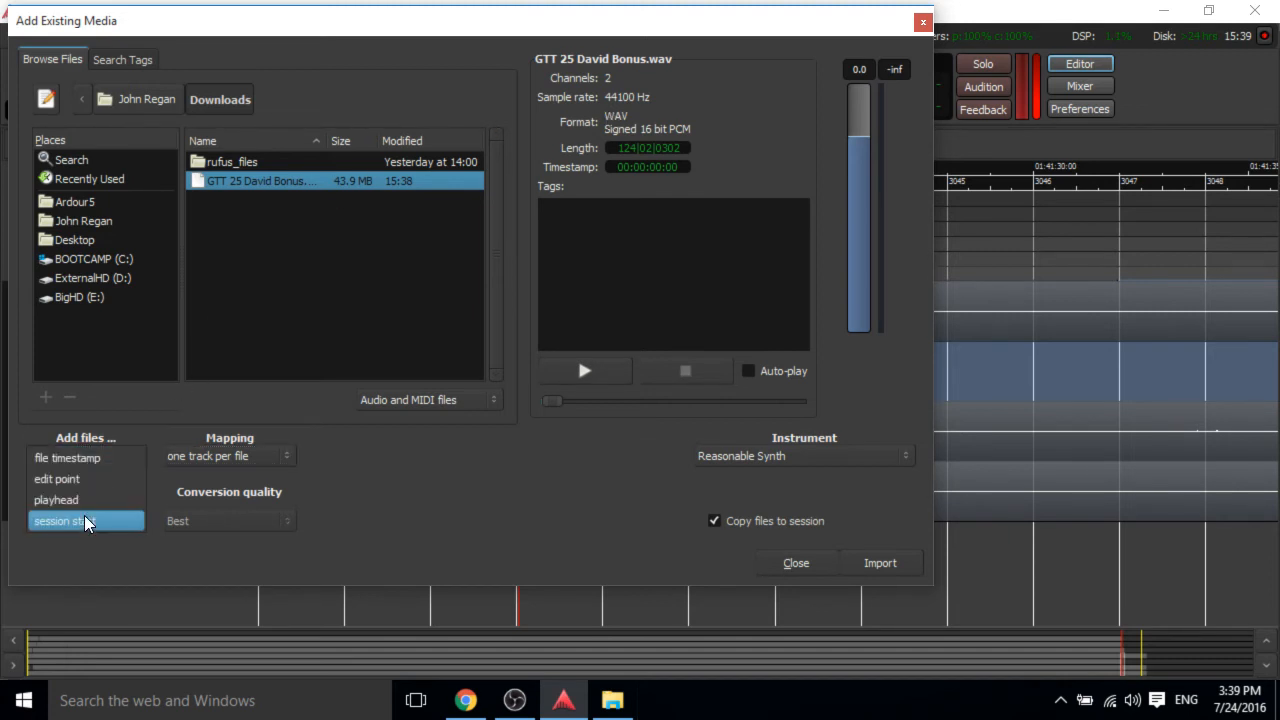
{"action": "left_click", "coordinate": [84, 510]}
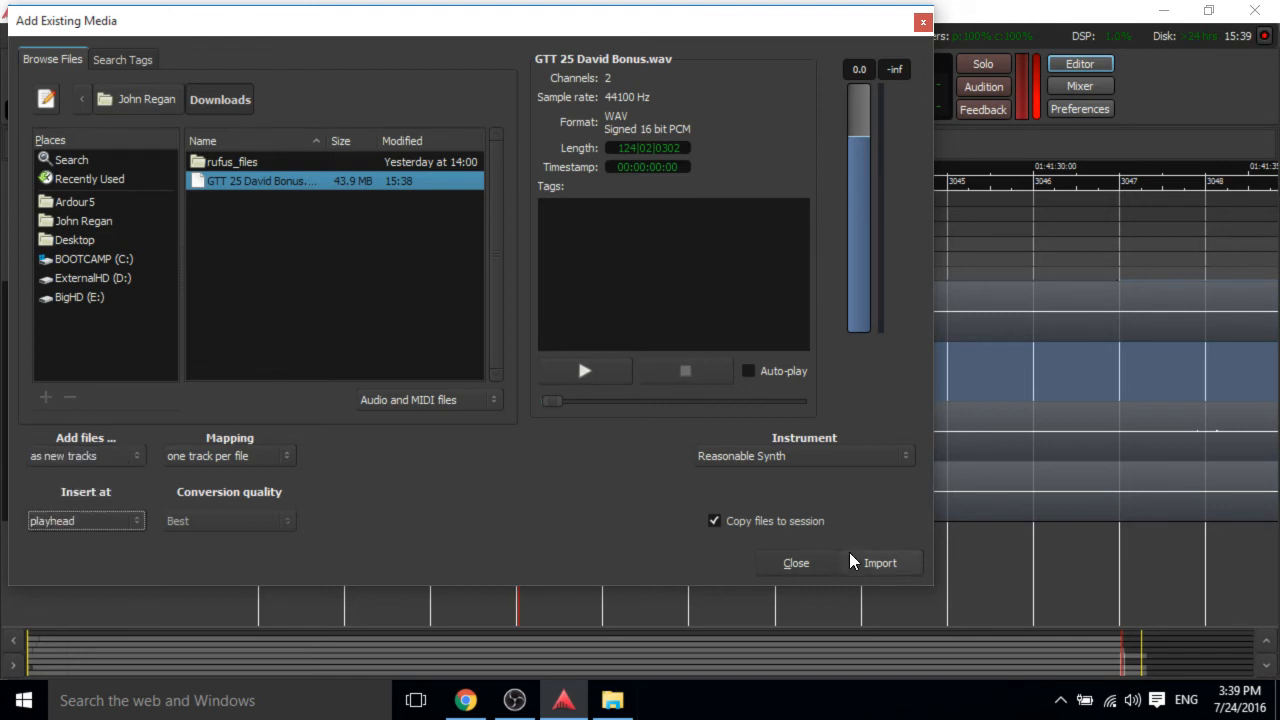
{"action": "left_click", "coordinate": [884, 565]}
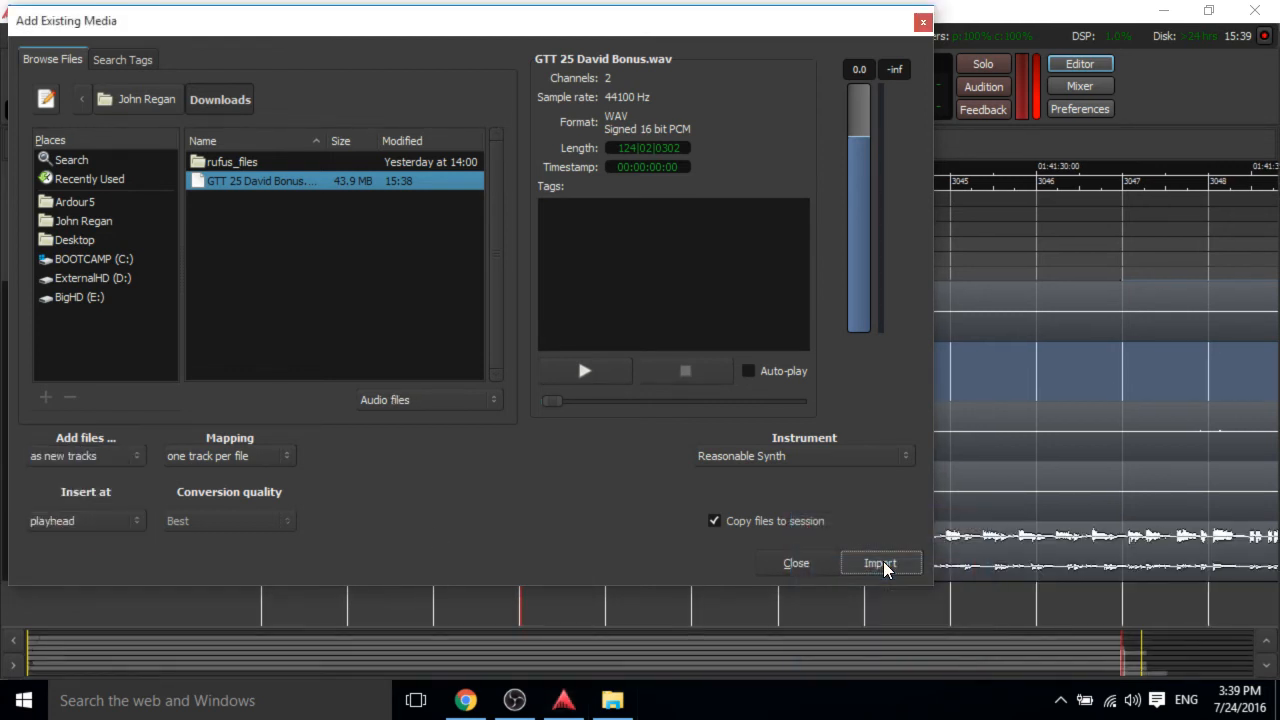
{"action": "left_click", "coordinate": [922, 22]}
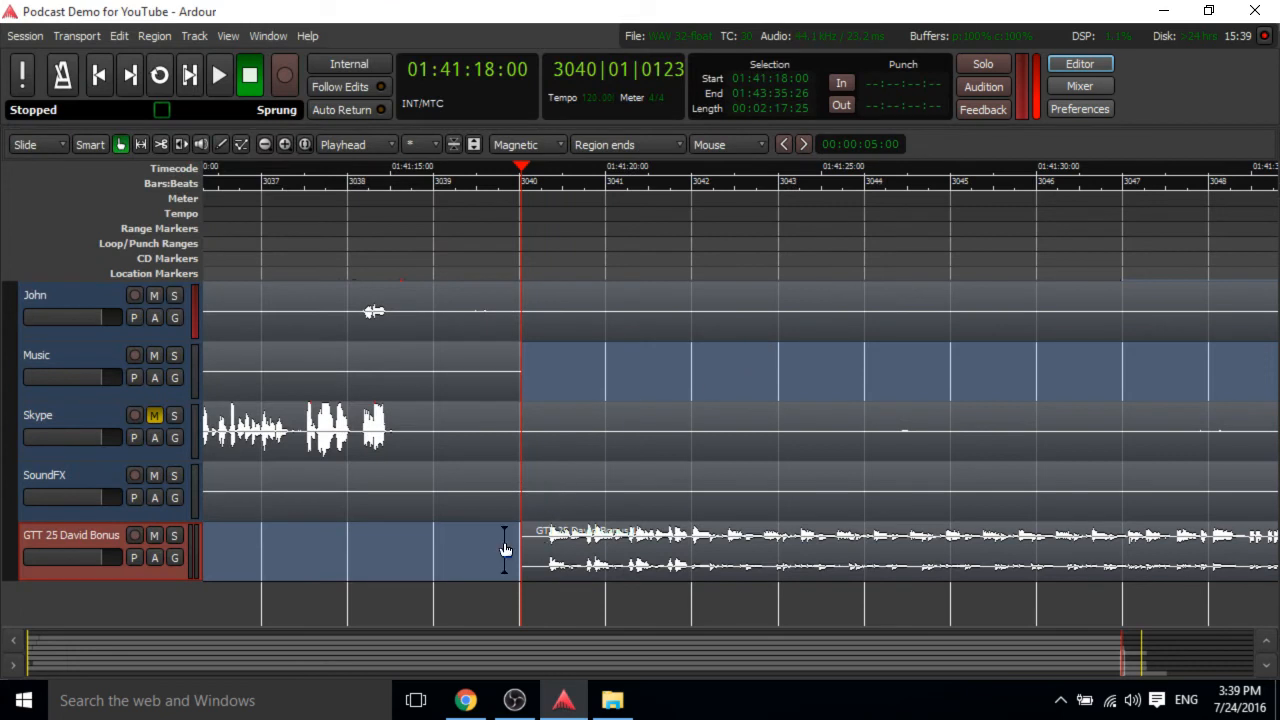
Play the imported bonus track briefly, stop, and put the playhead back at about 1:41:18.
{"action": "key", "text": "space"}
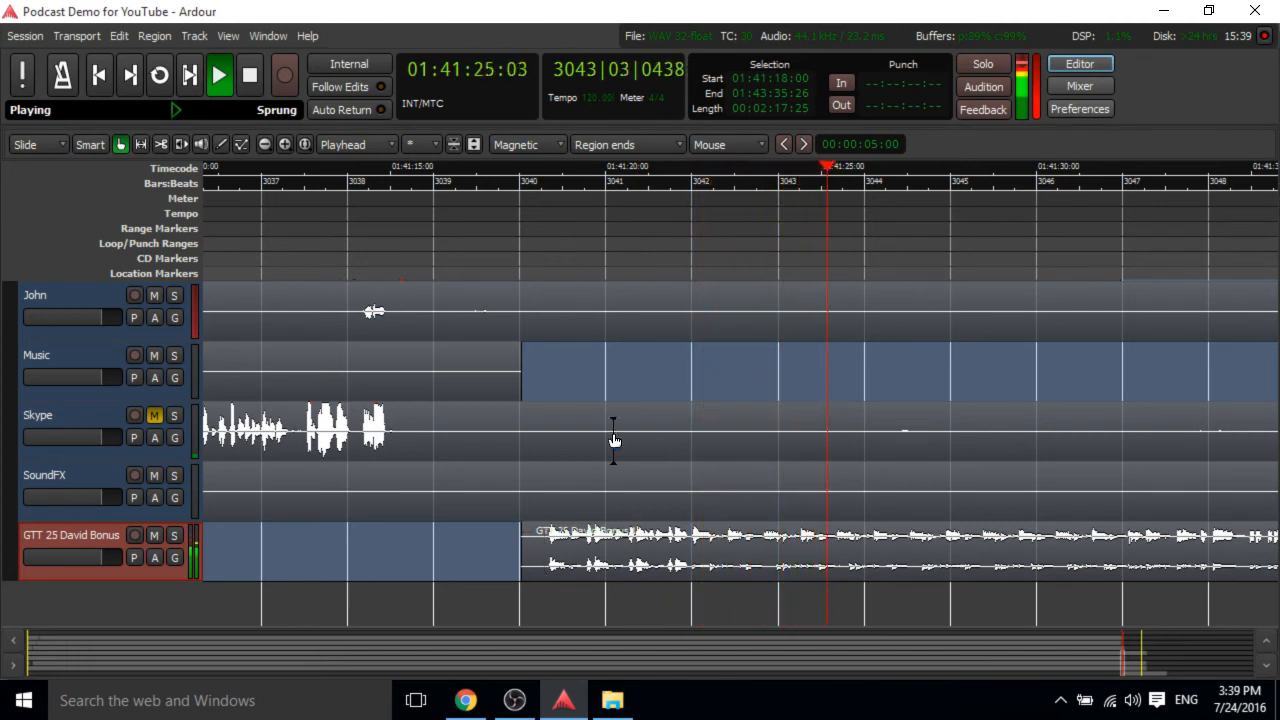
{"action": "key", "text": "space"}
{"action": "left_click", "coordinate": [513, 172]}
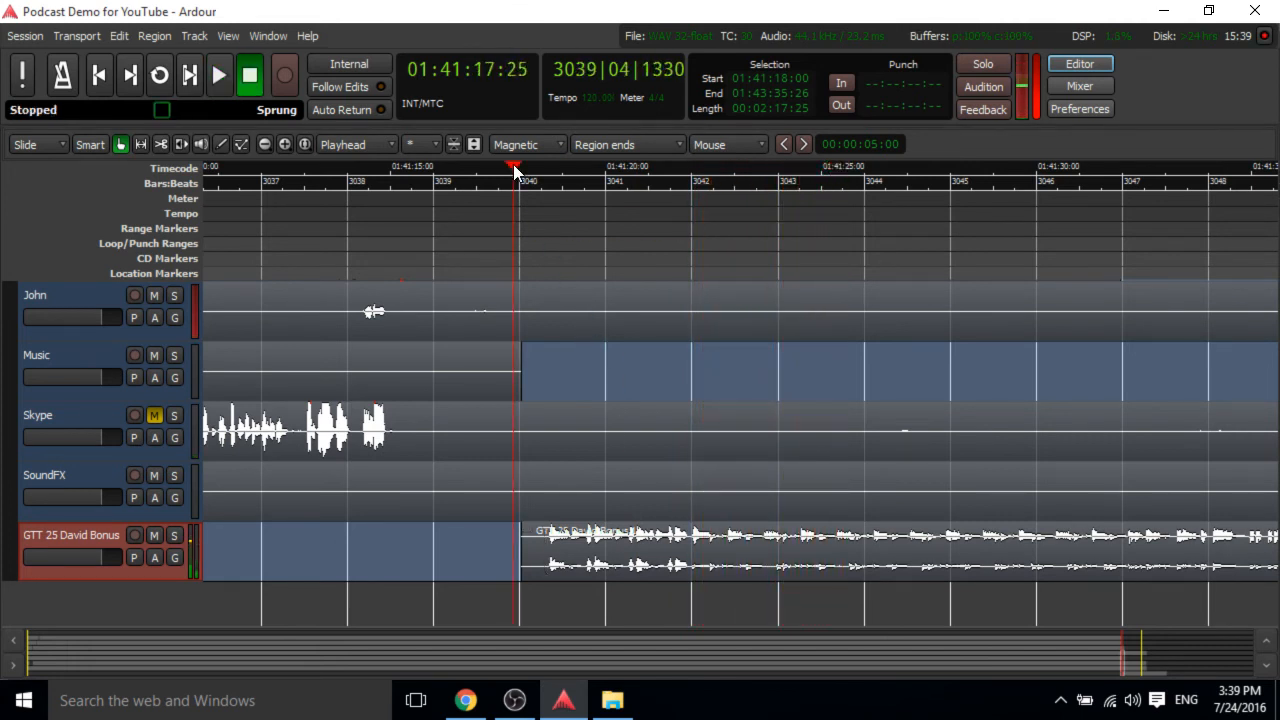
Move the playhead back to about 1:39:05 along the timeline.
{"action": "left_click_drag", "start_coordinate": [897, 175], "coordinate": [76, 233]}
{"action": "left_click_drag", "start_coordinate": [285, 241], "coordinate": [549, 271]}
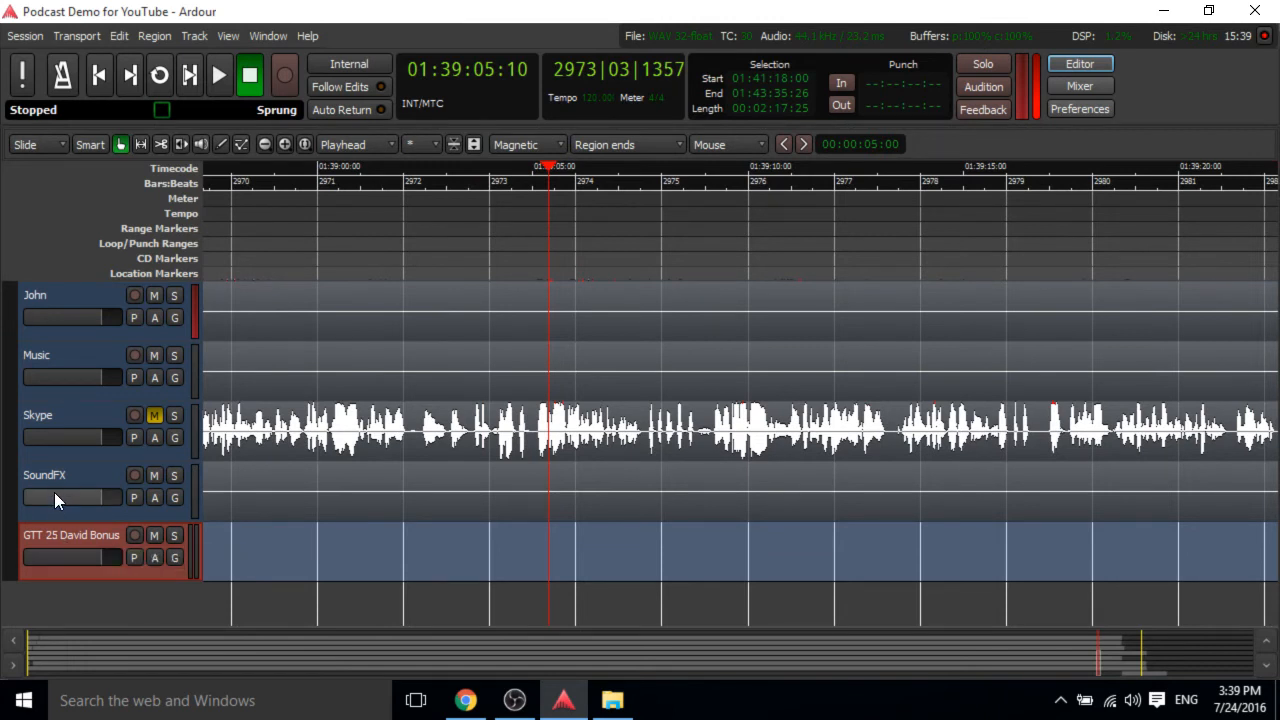
{"action": "scroll", "coordinate": [54, 492], "scroll_direction": "up", "scroll_amount": 3}
{"action": "scroll", "coordinate": [54, 492], "scroll_direction": "down", "scroll_amount": 3}
Narrow the bonus track's stereo panner width to 0% in the mixer, then return to the editor.
{"action": "left_click", "coordinate": [1068, 83]}
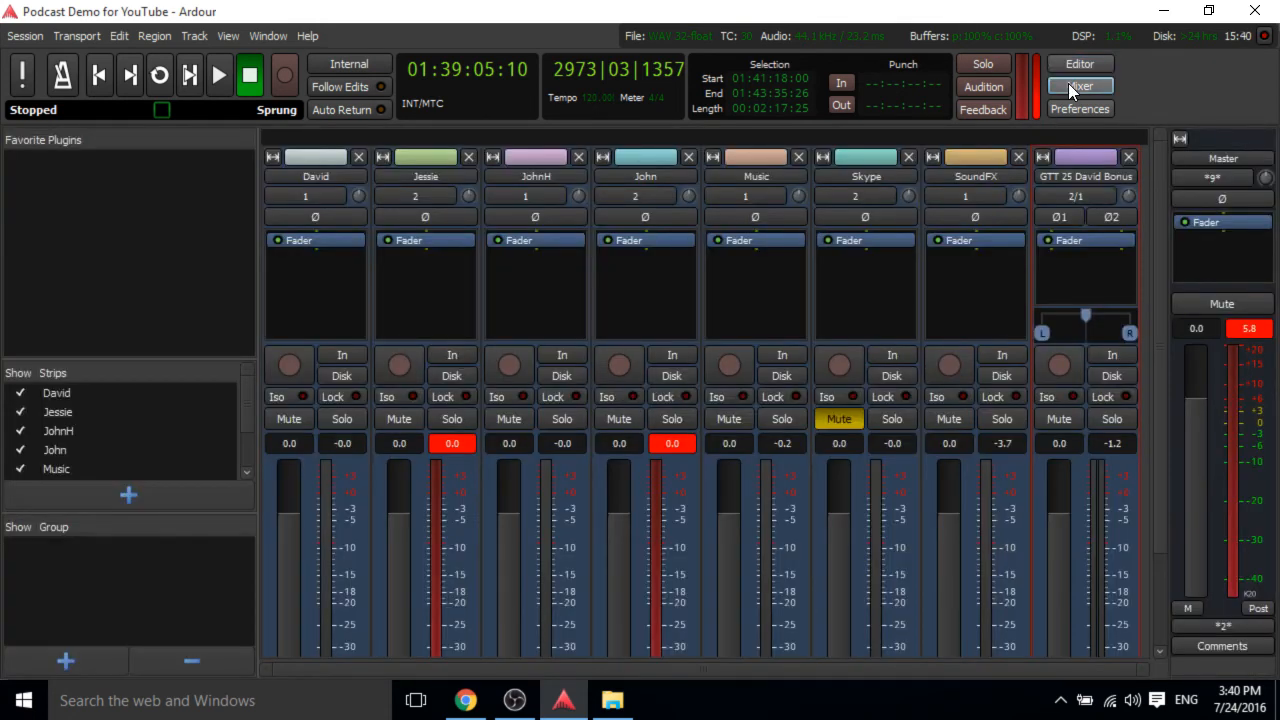
{"action": "left_click", "coordinate": [1090, 320]}
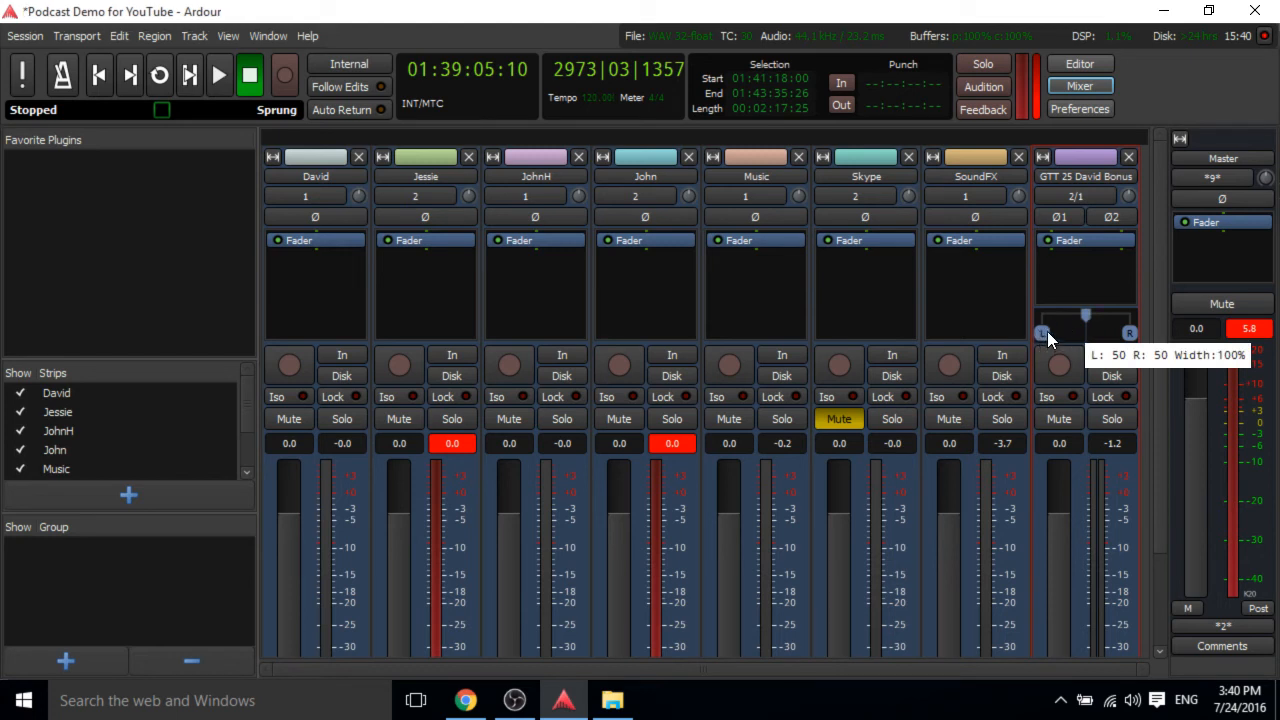
{"action": "left_click_drag", "start_coordinate": [1041, 340], "coordinate": [1087, 345]}
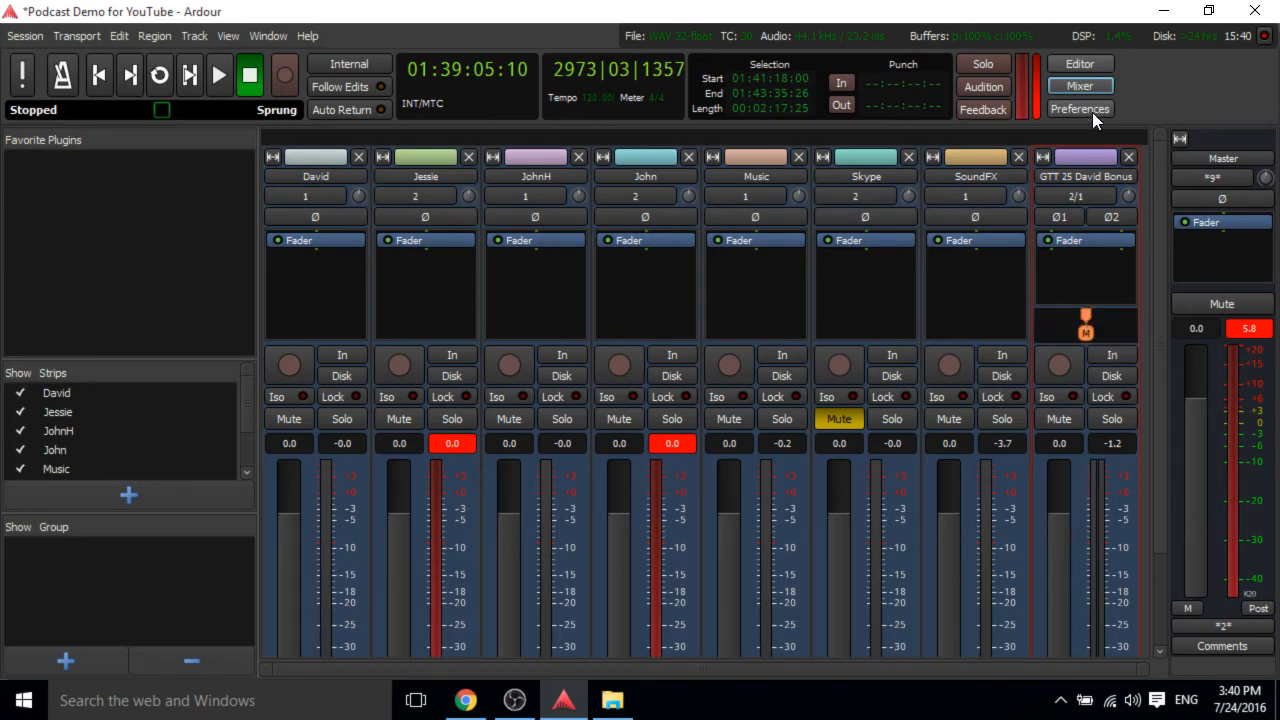
{"action": "left_click", "coordinate": [1080, 64]}
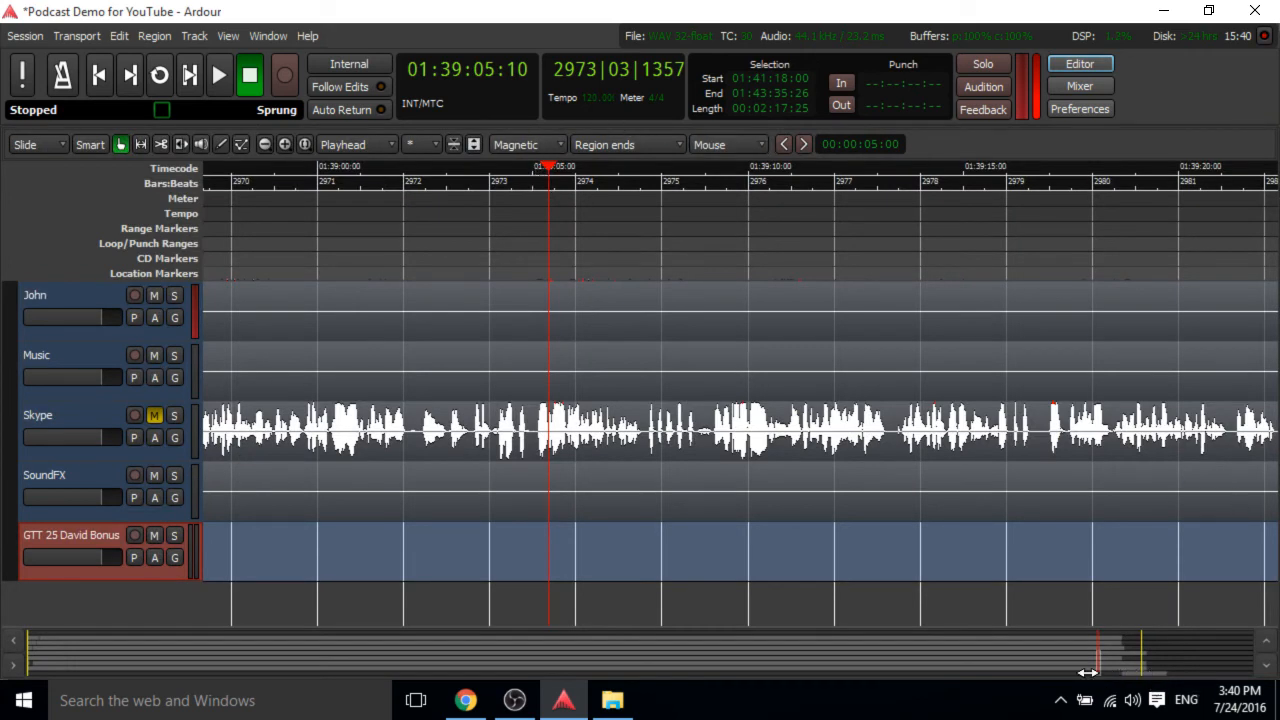
Solo the GTT 25 David Bonus track and play from its start at about 1:41:18.
{"action": "left_click_drag", "start_coordinate": [1103, 665], "coordinate": [1126, 668]}
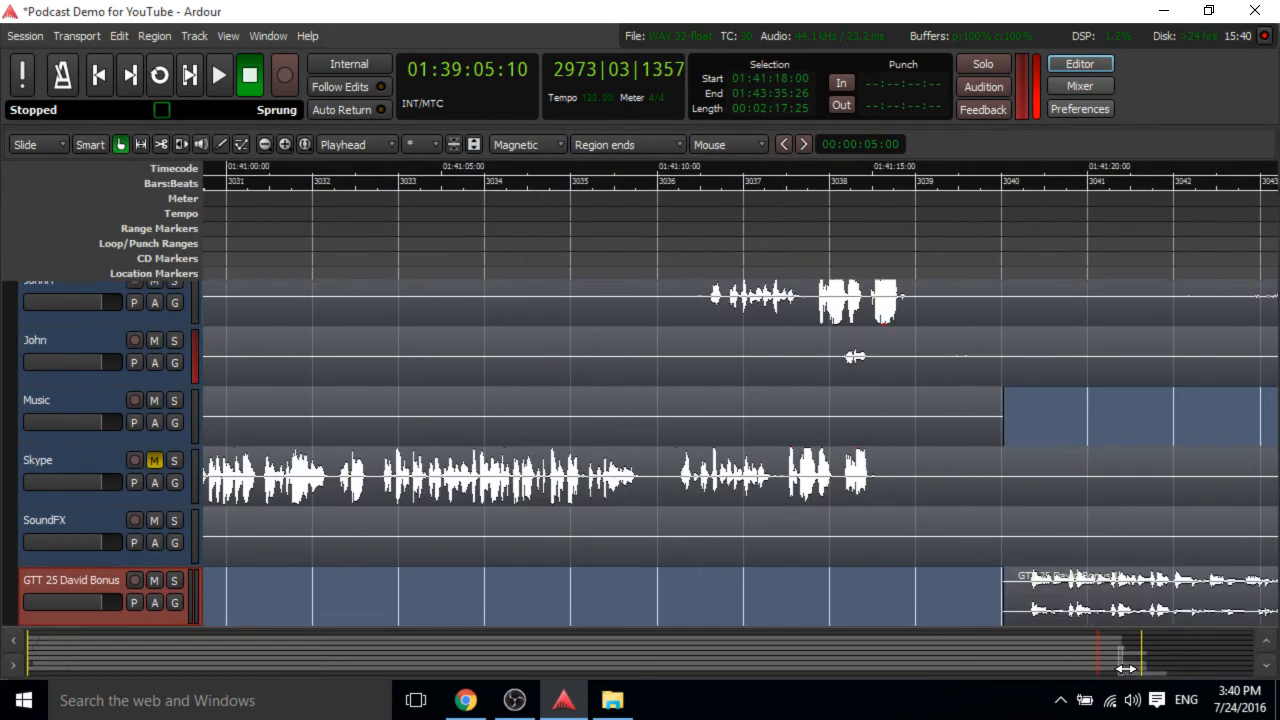
{"action": "left_click", "coordinate": [1002, 183]}
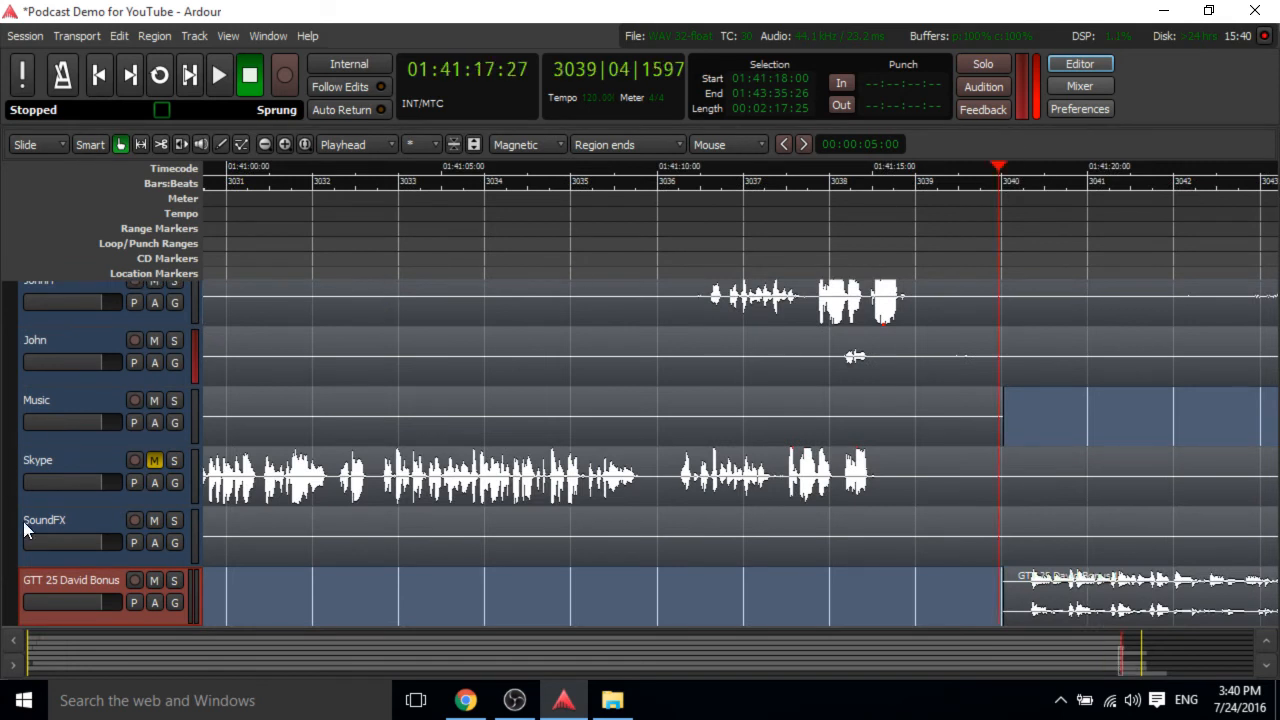
{"action": "left_click", "coordinate": [172, 584]}
{"action": "key", "text": "space"}
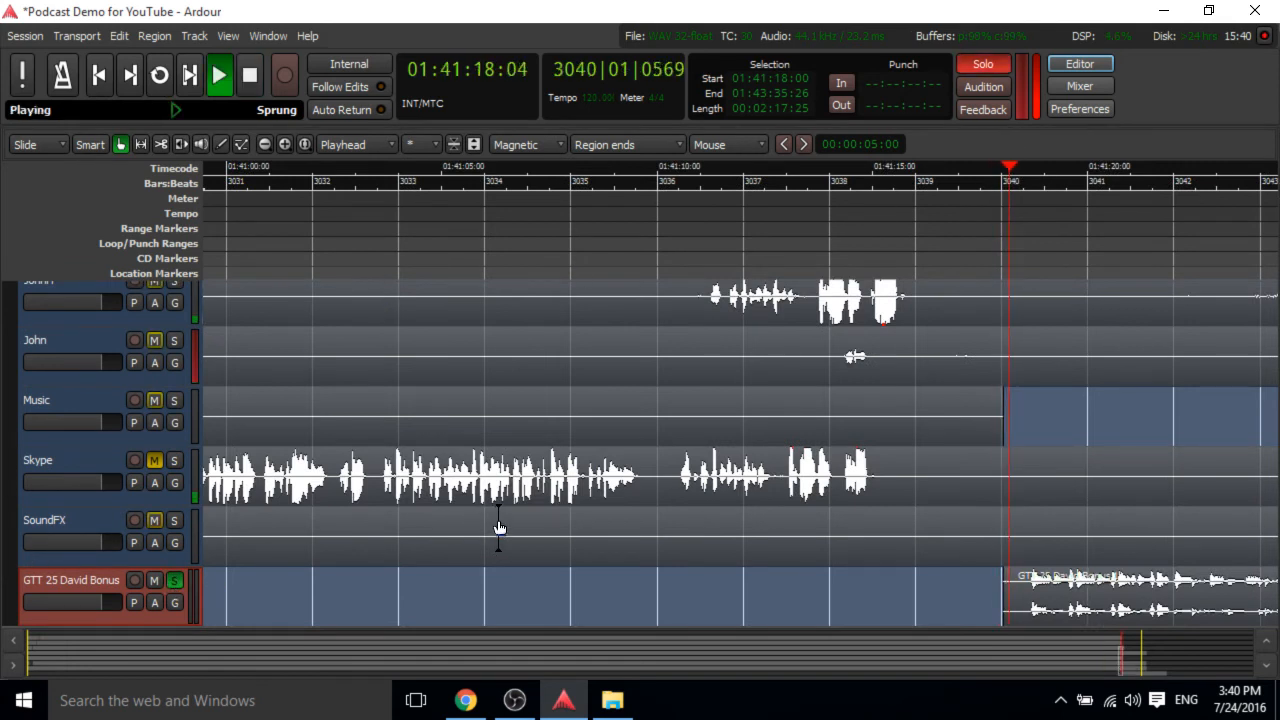
Restore the bonus track's stereo panner width to 100% in the mixer.
{"action": "left_click", "coordinate": [1092, 86]}
{"action": "mouse_move", "coordinate": [1083, 325]}
{"action": "left_mouse_down"}
{"action": "mouse_move", "coordinate": [1040, 340]}
{"action": "mouse_move", "coordinate": [1143, 340]}
{"action": "mouse_move", "coordinate": [1076, 344]}
{"action": "mouse_move", "coordinate": [1078, 324]}
{"action": "mouse_move", "coordinate": [1090, 328]}
{"action": "left_mouse_up"}
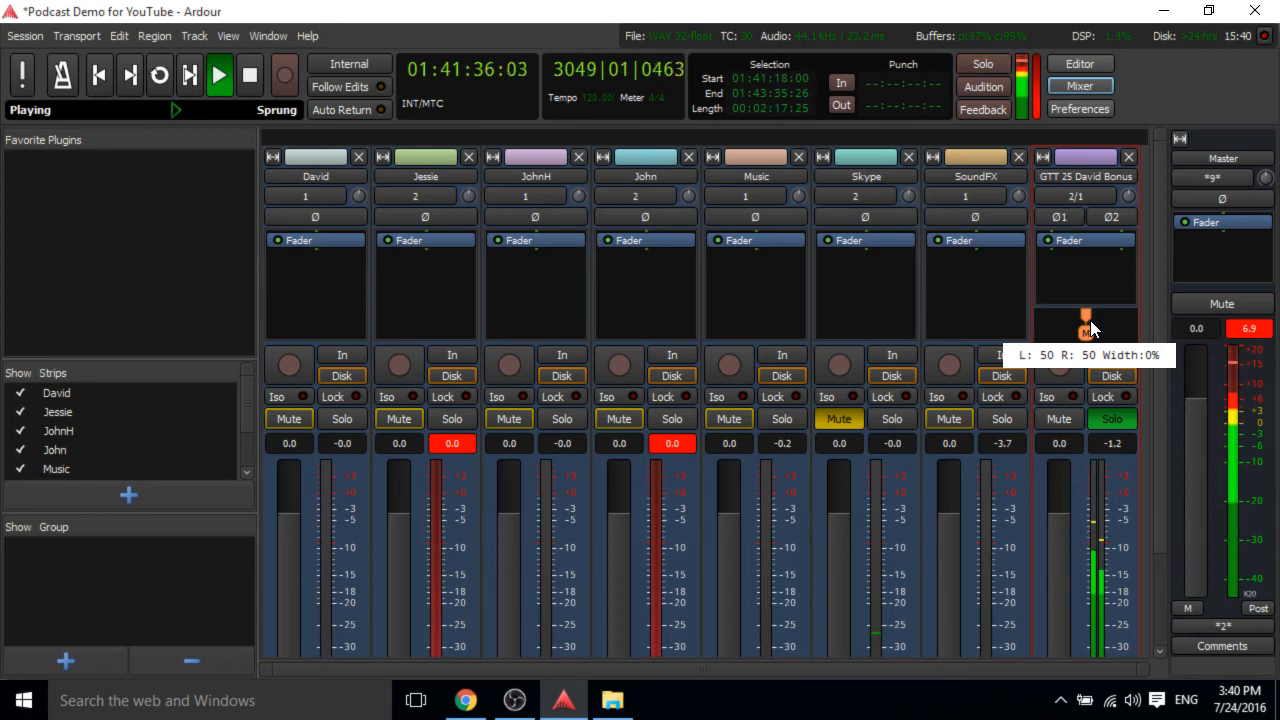
{"action": "left_click_drag", "start_coordinate": [1091, 328], "coordinate": [1040, 340]}
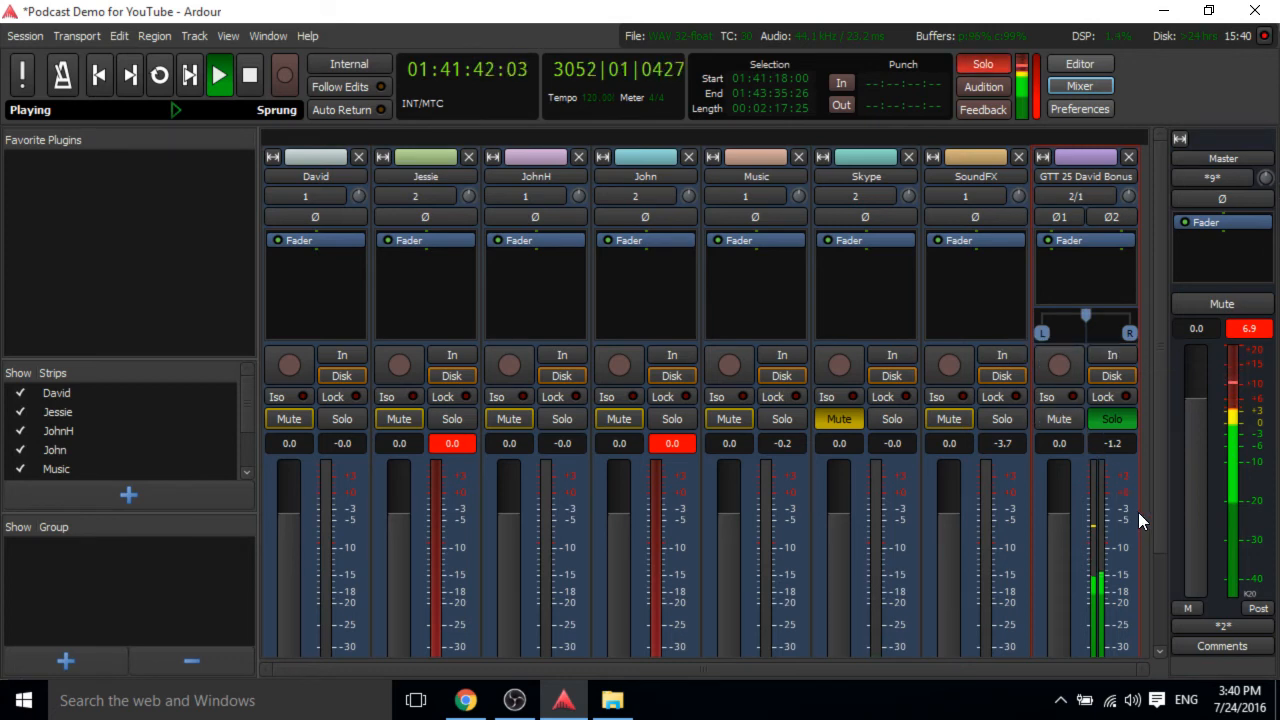
{"action": "scroll", "coordinate": [1154, 490], "scroll_direction": "down", "scroll_amount": 2}
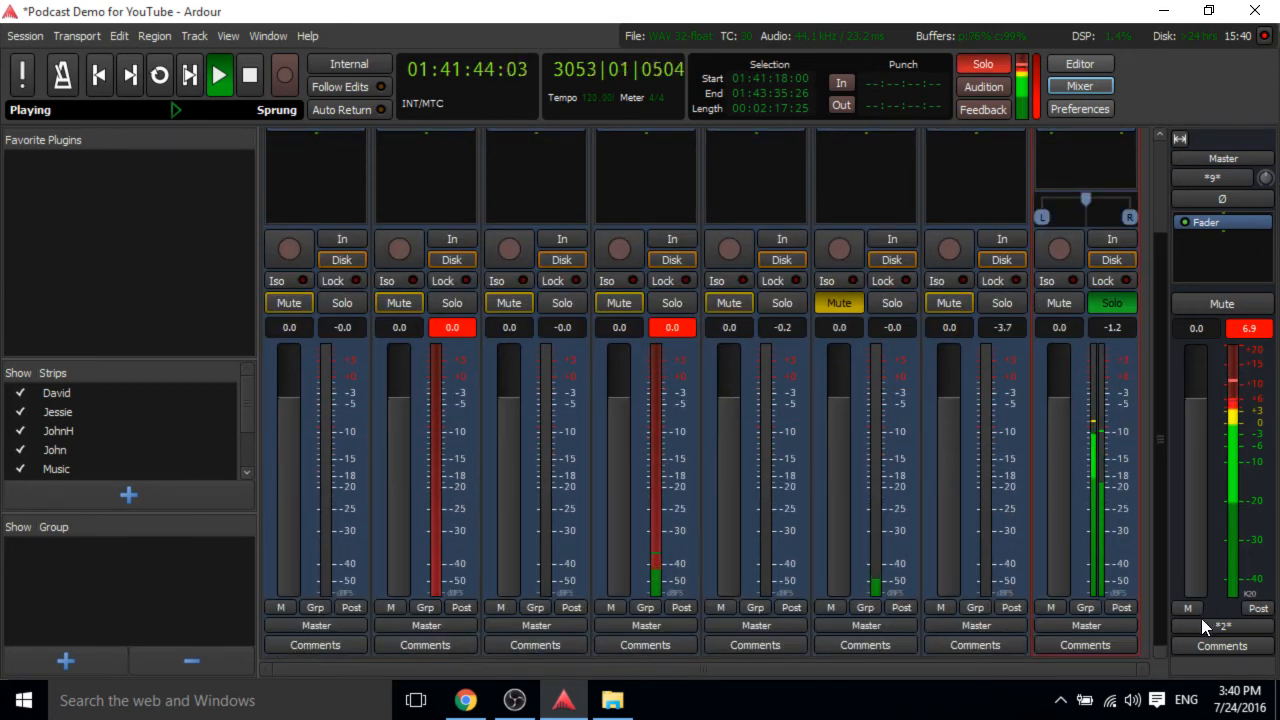
Try to open the bonus track's outputs from its track menu, then stop playback.
{"action": "left_click", "coordinate": [1092, 64]}
{"action": "right_click", "coordinate": [105, 574]}
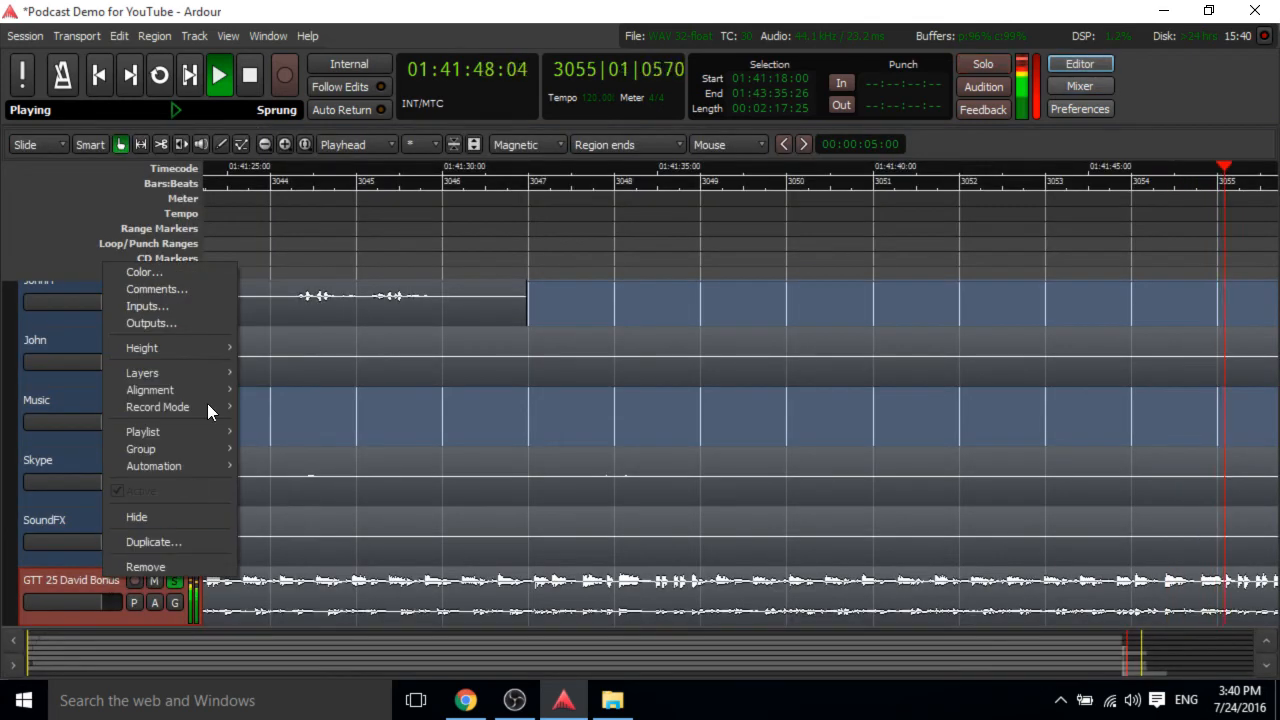
{"action": "left_click", "coordinate": [215, 324]}
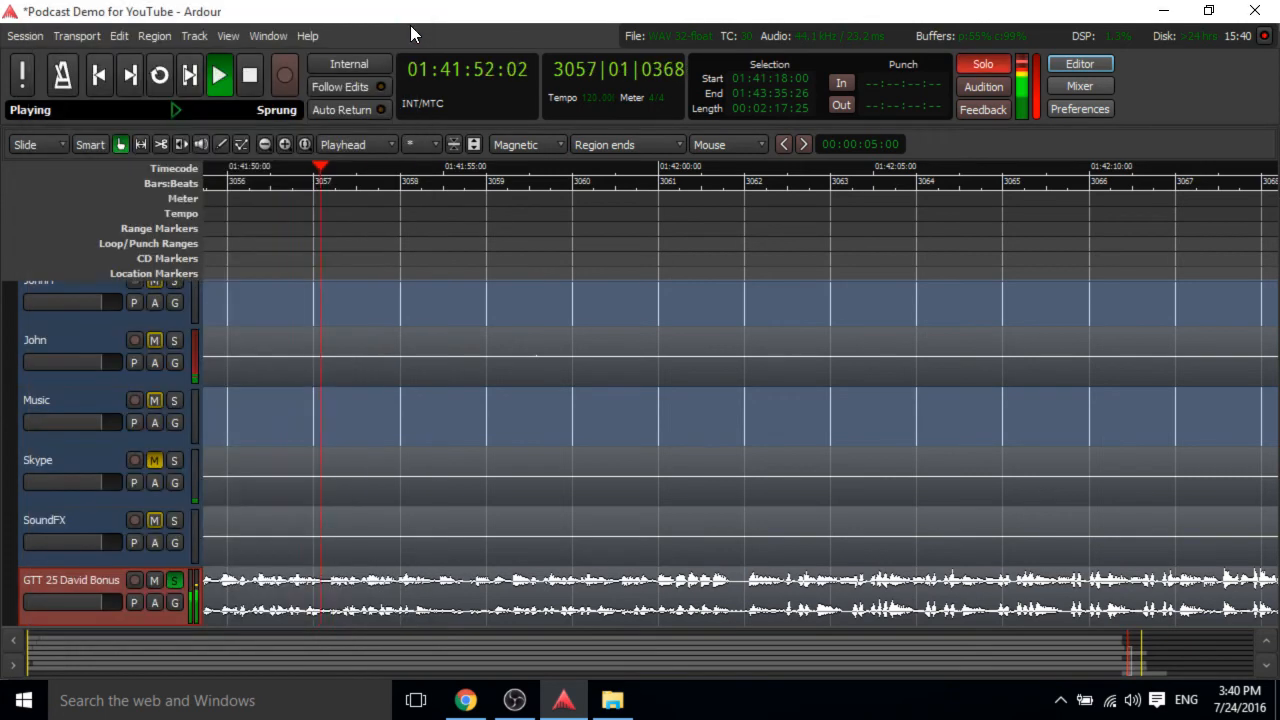
{"action": "left_click", "coordinate": [407, 34]}
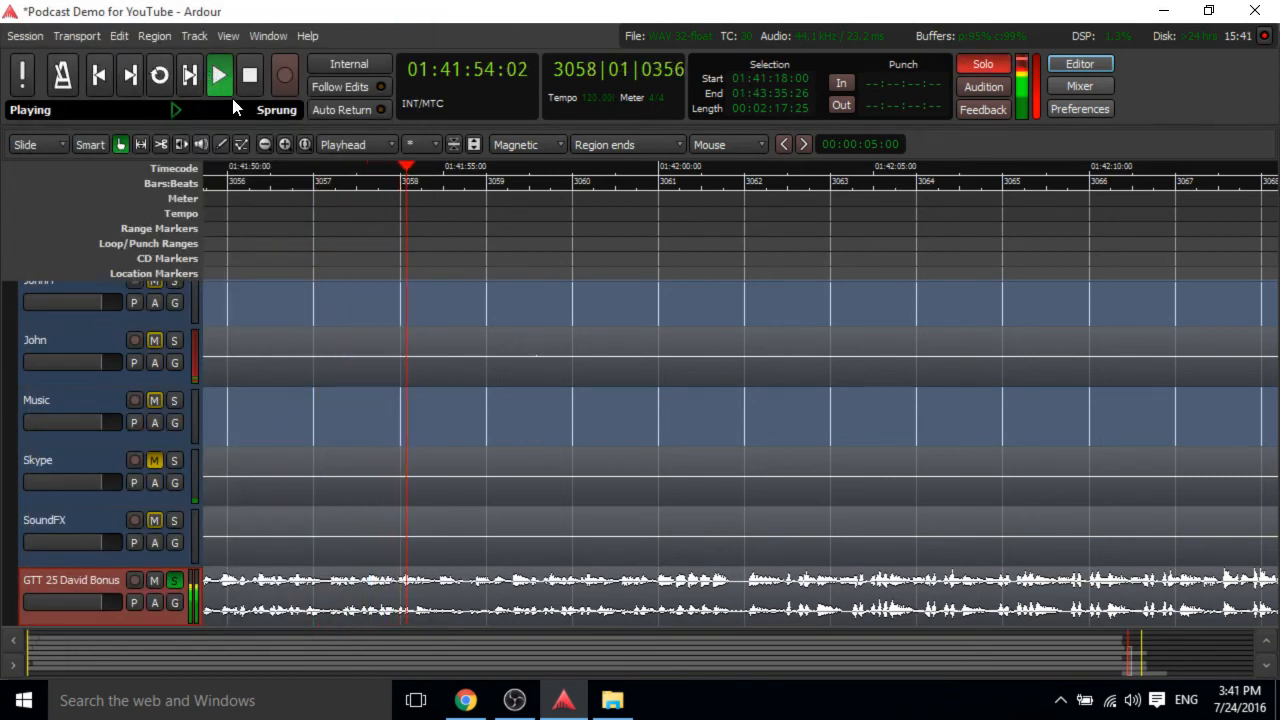
{"action": "left_click", "coordinate": [251, 72]}
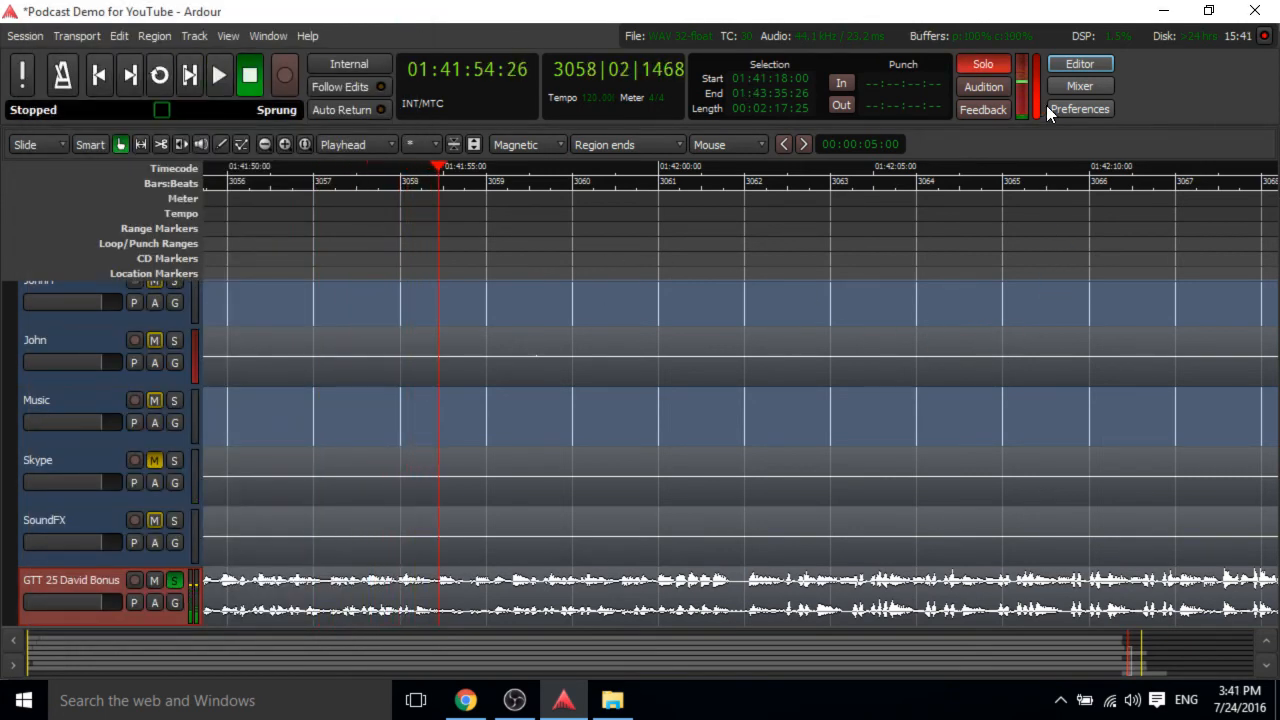
Inspect the bonus track's output routing in the mixer and its outputs connection window, then close it.
{"action": "left_click", "coordinate": [1071, 86]}
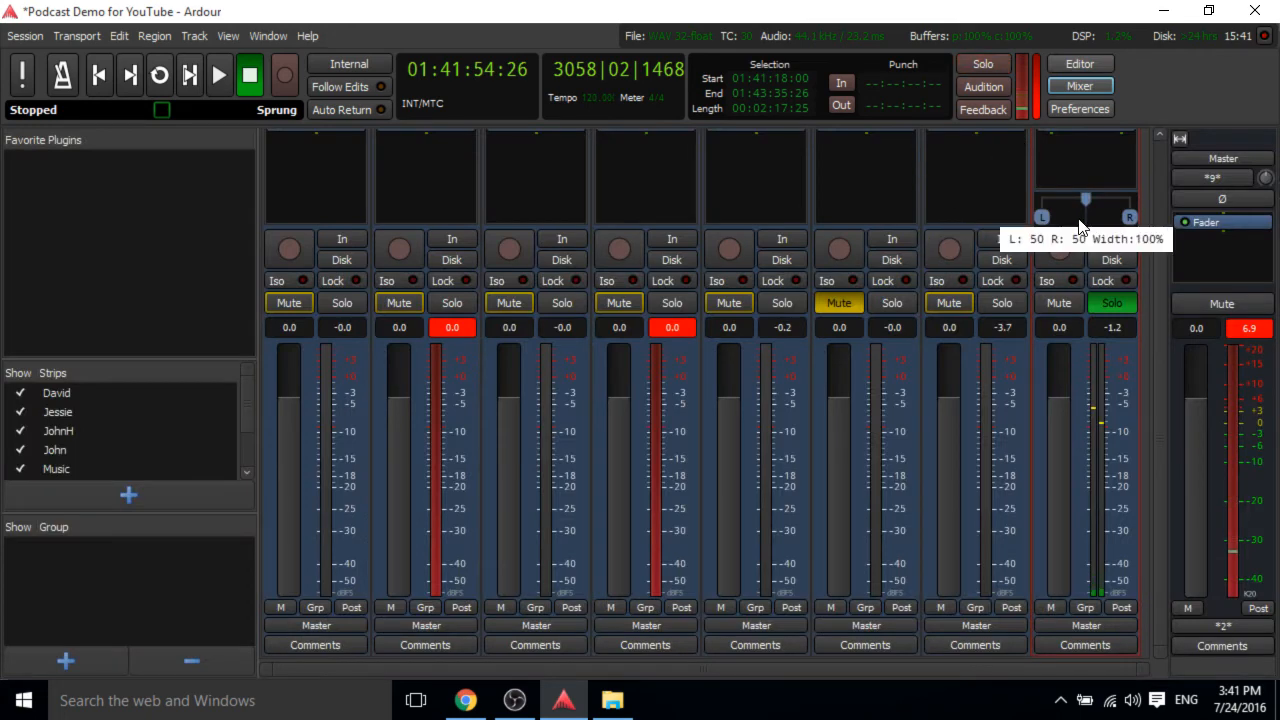
{"action": "left_click", "coordinate": [1083, 63]}
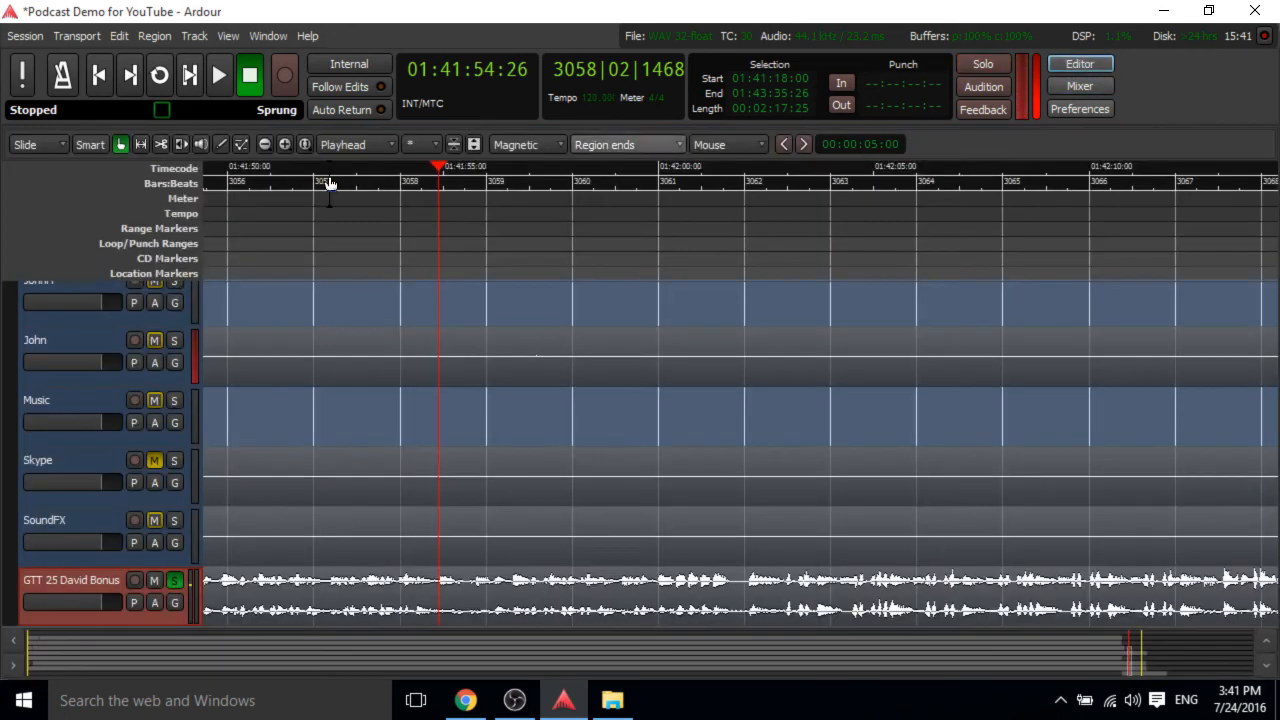
{"action": "right_click", "coordinate": [55, 577]}
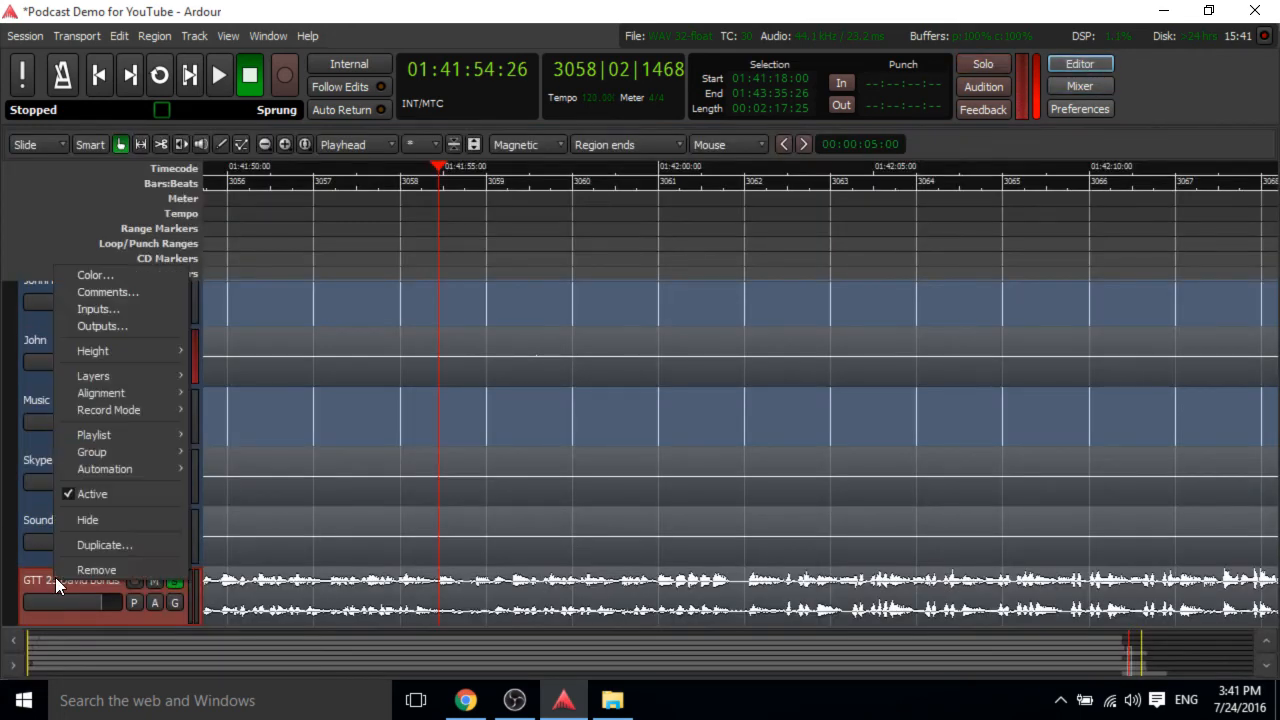
{"action": "left_click", "coordinate": [109, 331]}
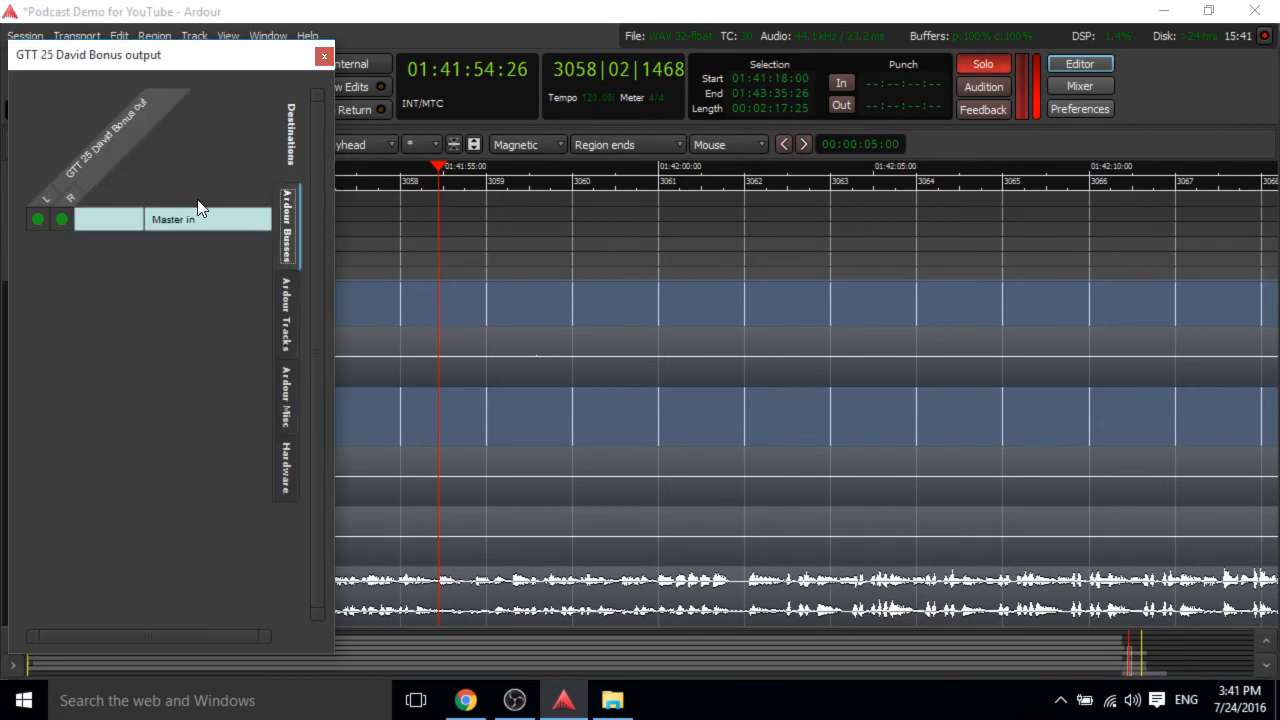
{"action": "left_click", "coordinate": [323, 57]}
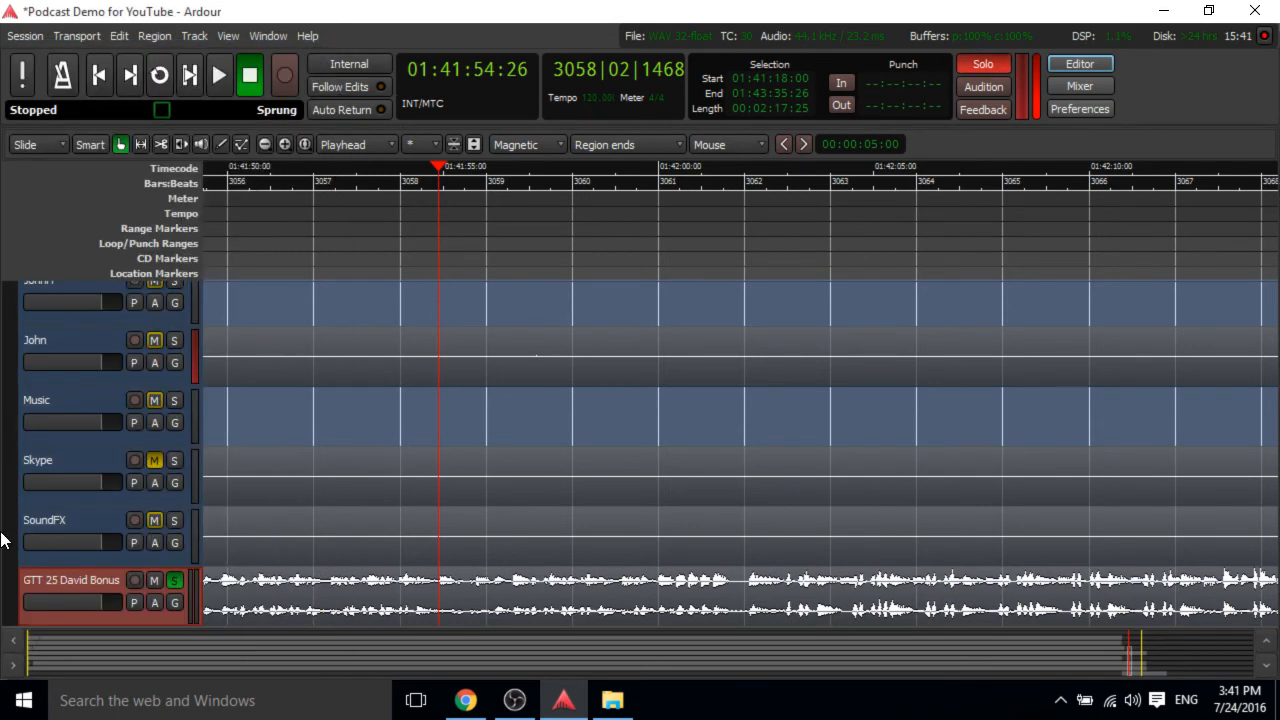
Play the bonus track briefly, stop, play again and stop to listen to it.
{"action": "scroll", "coordinate": [56, 607], "scroll_direction": "up", "scroll_amount": 2}
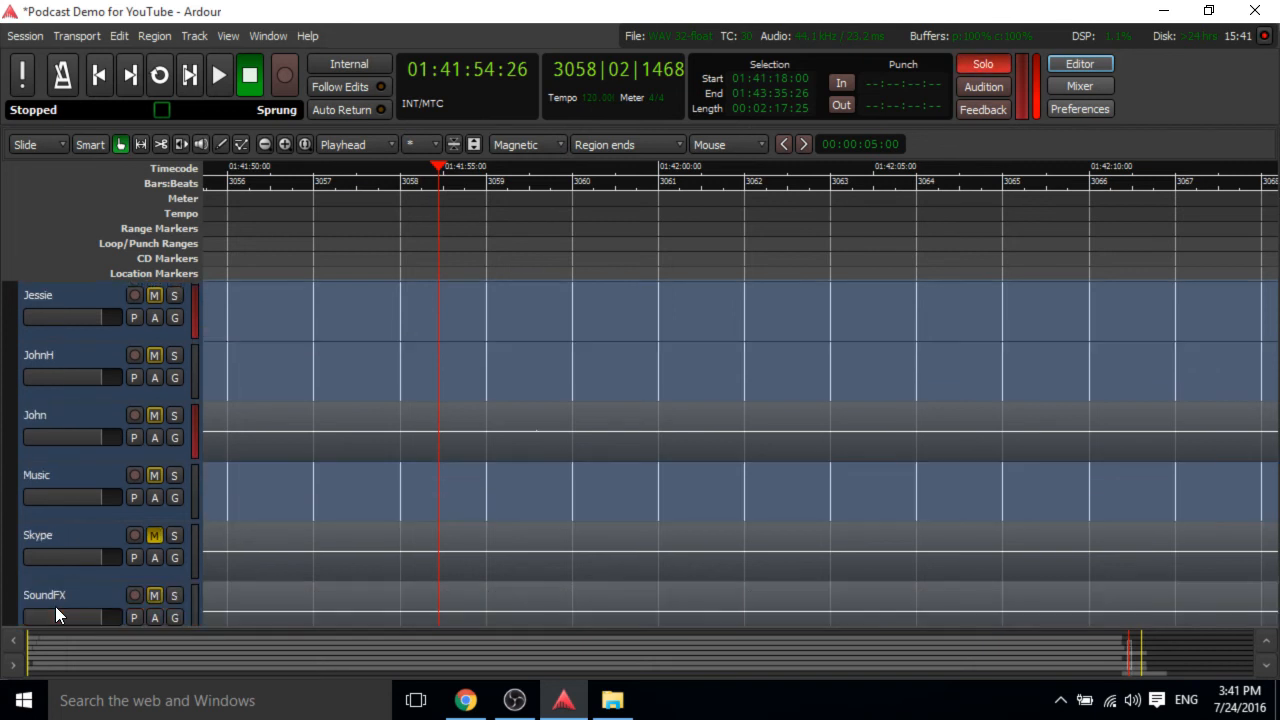
{"action": "scroll", "coordinate": [56, 607], "scroll_direction": "down", "scroll_amount": 3}
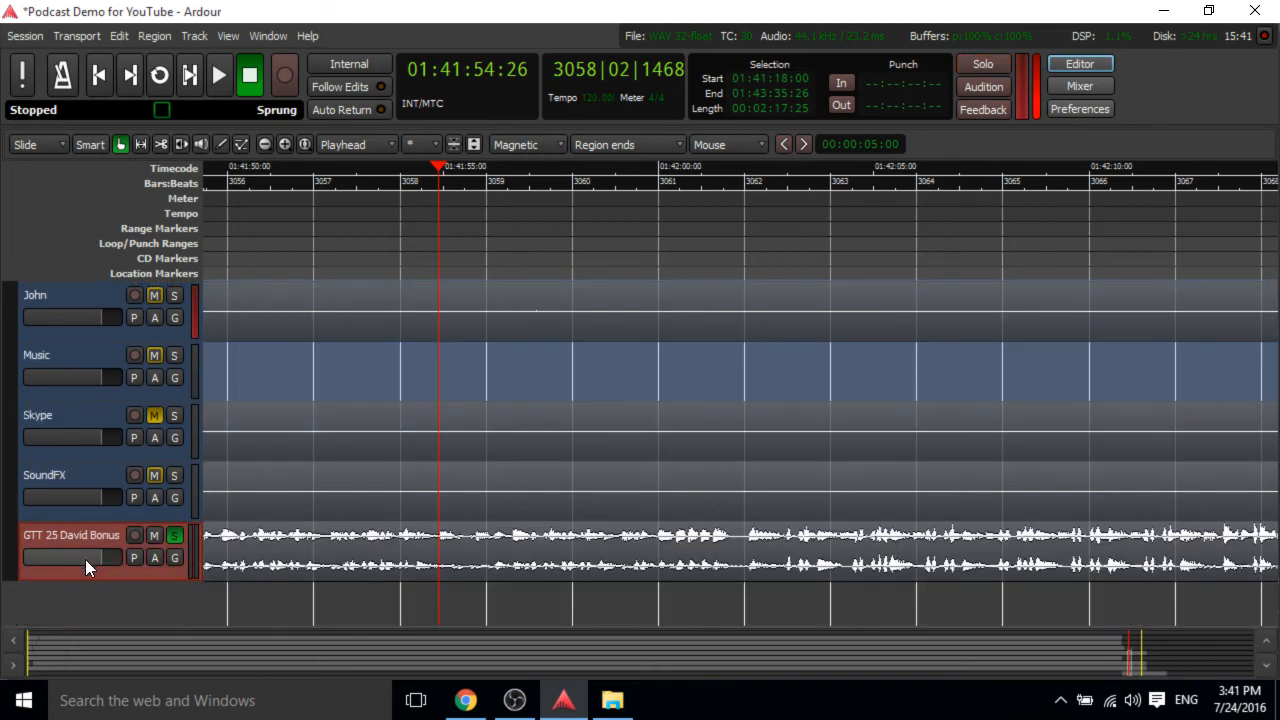
{"action": "key", "text": "space"}
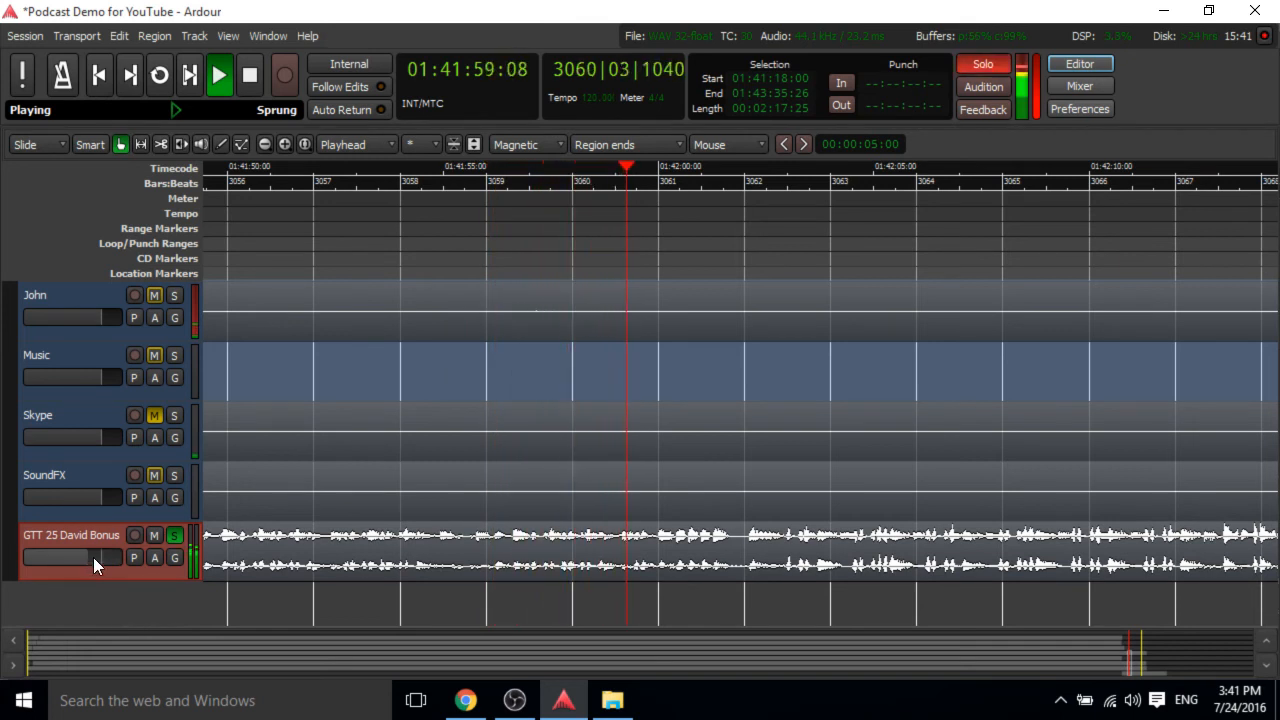
{"action": "left_click", "coordinate": [250, 82]}
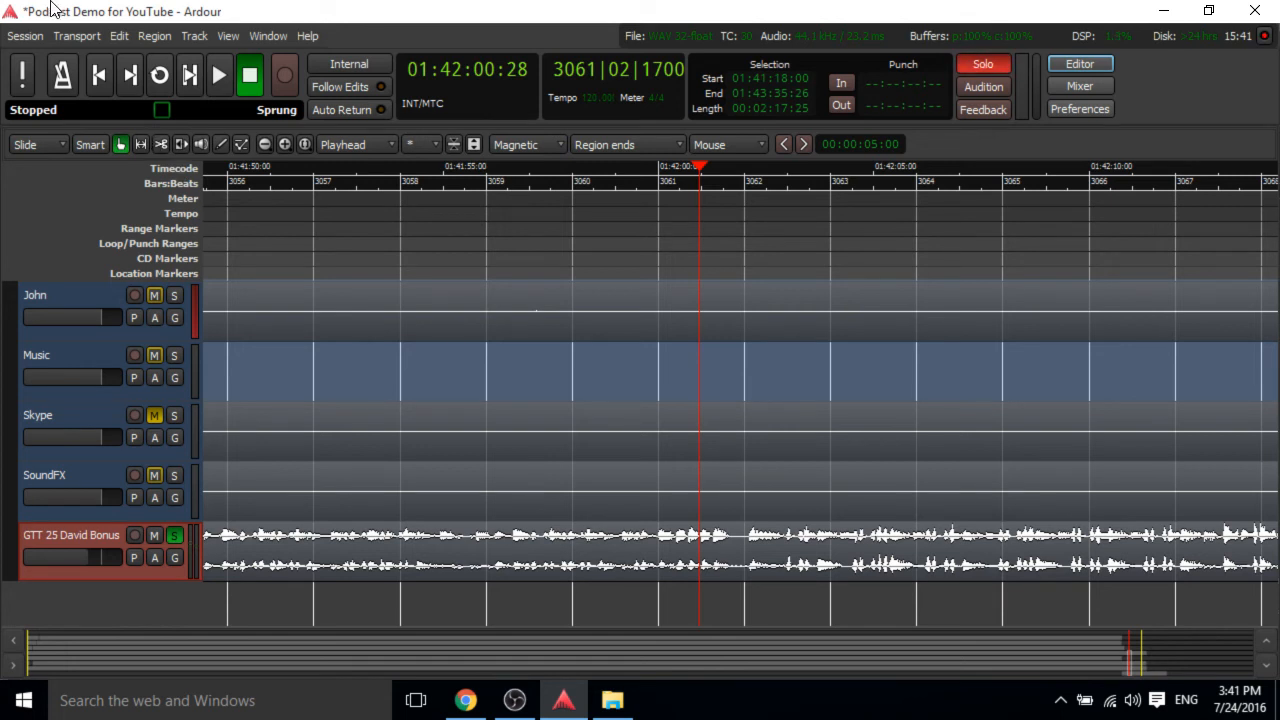
{"action": "left_click", "coordinate": [219, 82]}
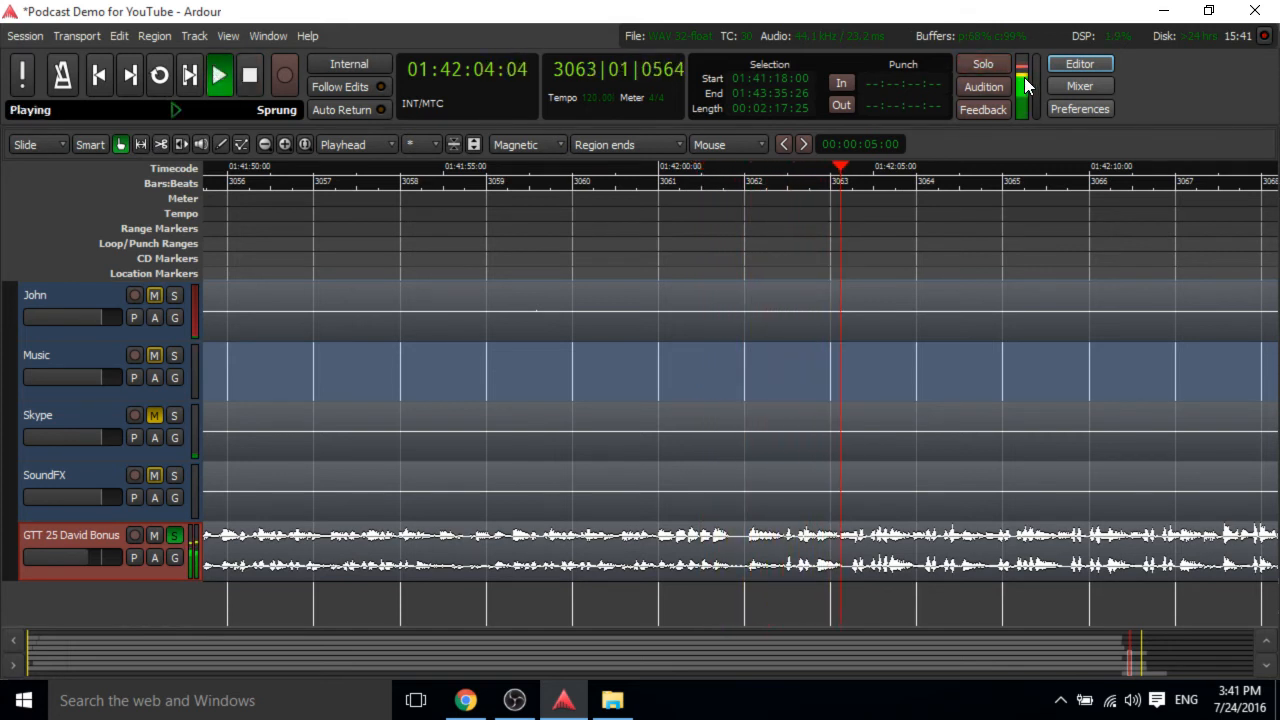
{"action": "left_click", "coordinate": [257, 89]}
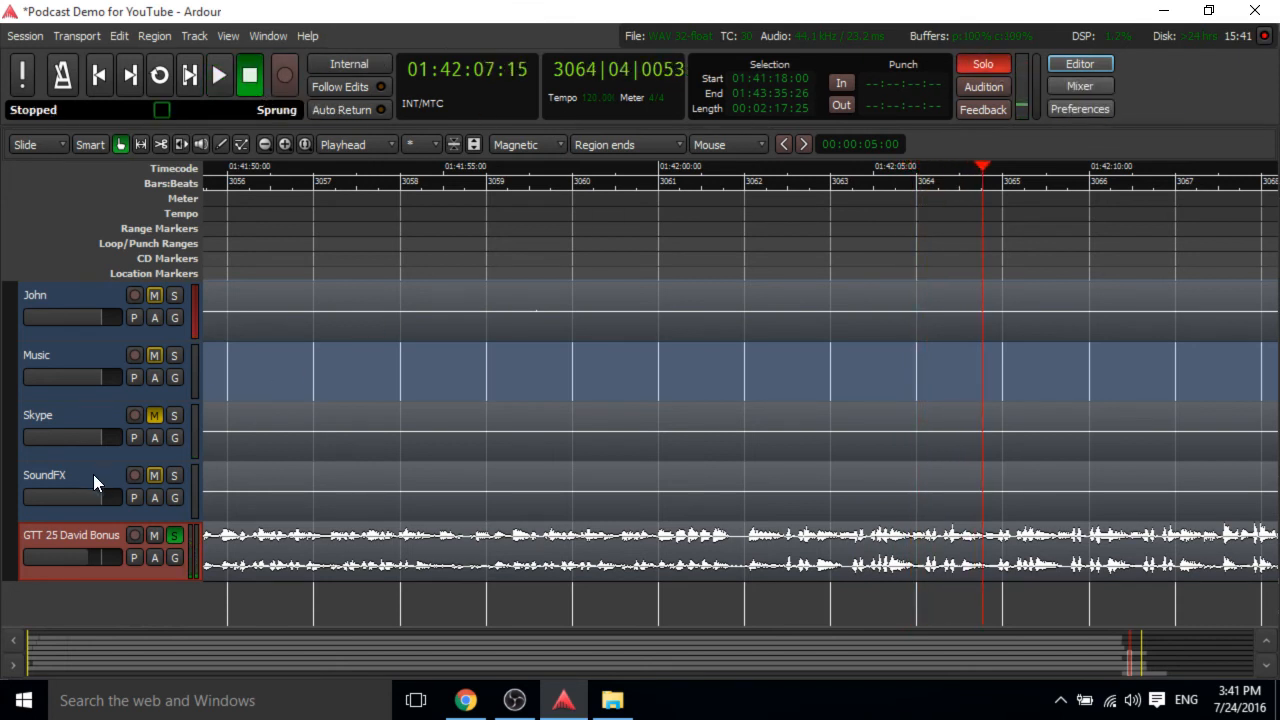
Clear the solo on the GTT 25 David Bonus track.
{"action": "scroll", "coordinate": [72, 472], "scroll_direction": "up", "scroll_amount": 2}
{"action": "scroll", "coordinate": [73, 478], "scroll_direction": "up", "scroll_amount": 1}
{"action": "scroll", "coordinate": [73, 478], "scroll_direction": "down", "scroll_amount": 3}
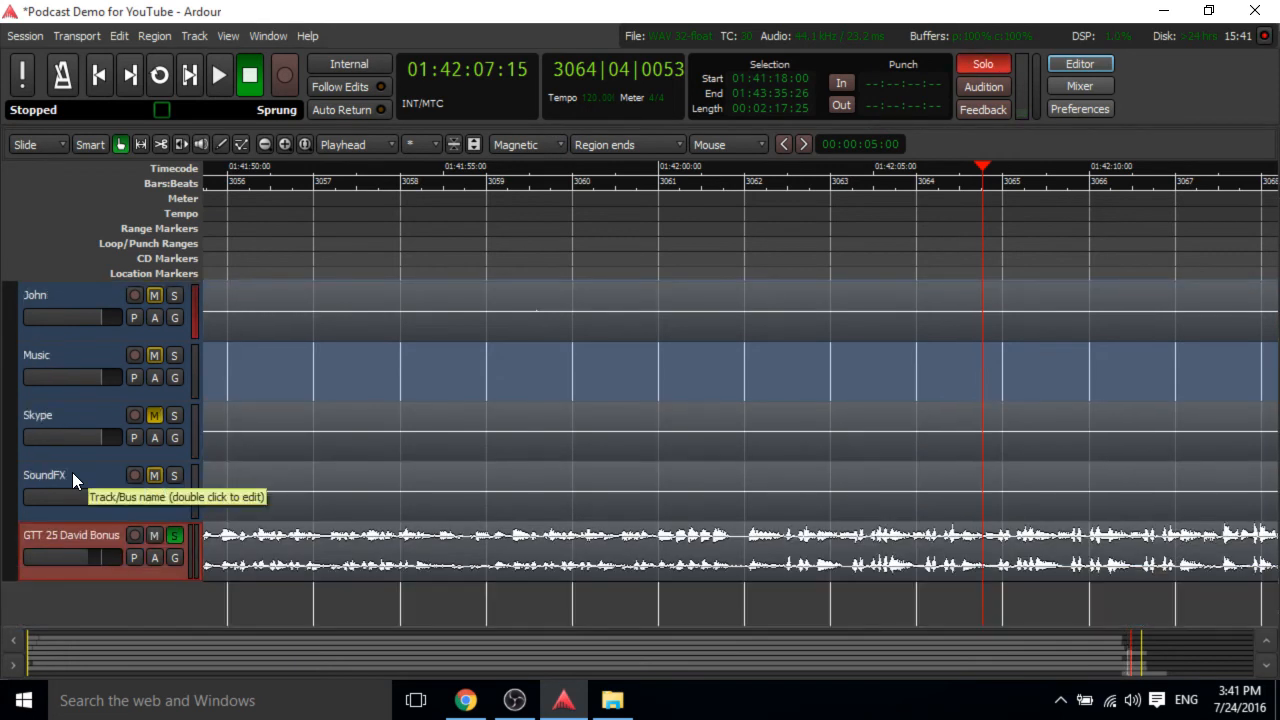
{"action": "scroll", "coordinate": [72, 472], "scroll_direction": "up", "scroll_amount": 1}
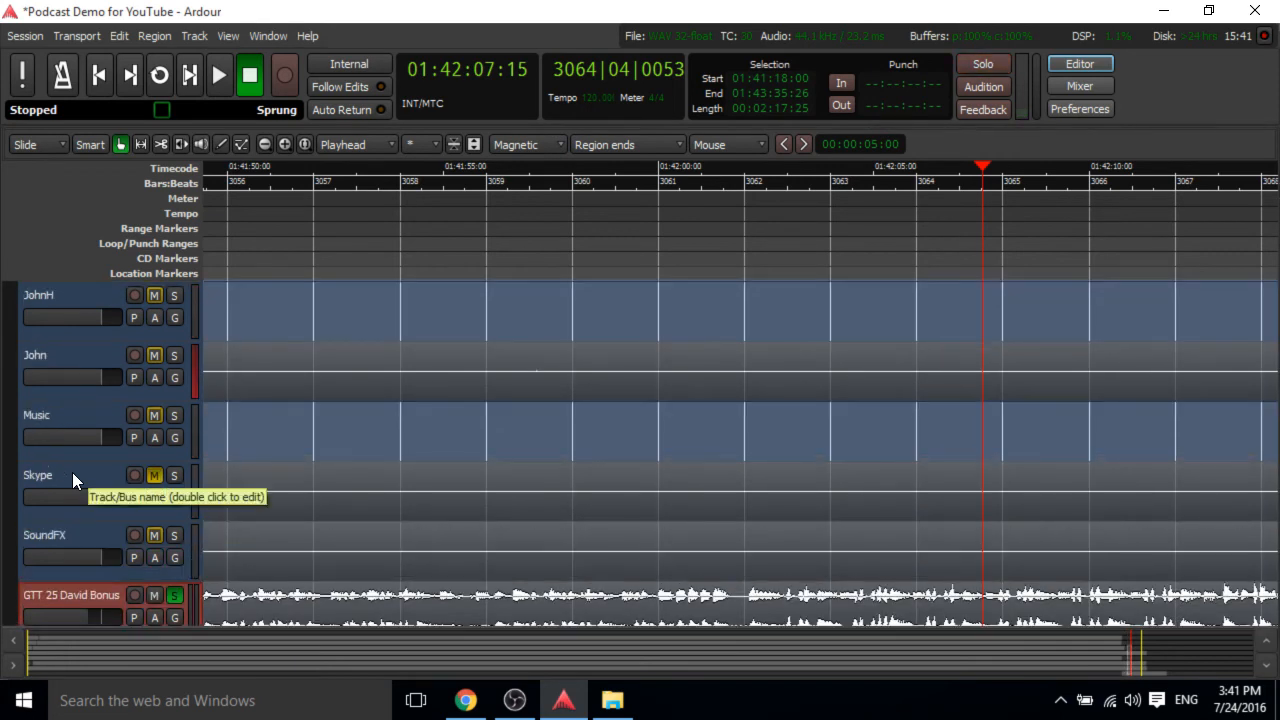
{"action": "left_click", "coordinate": [174, 595]}
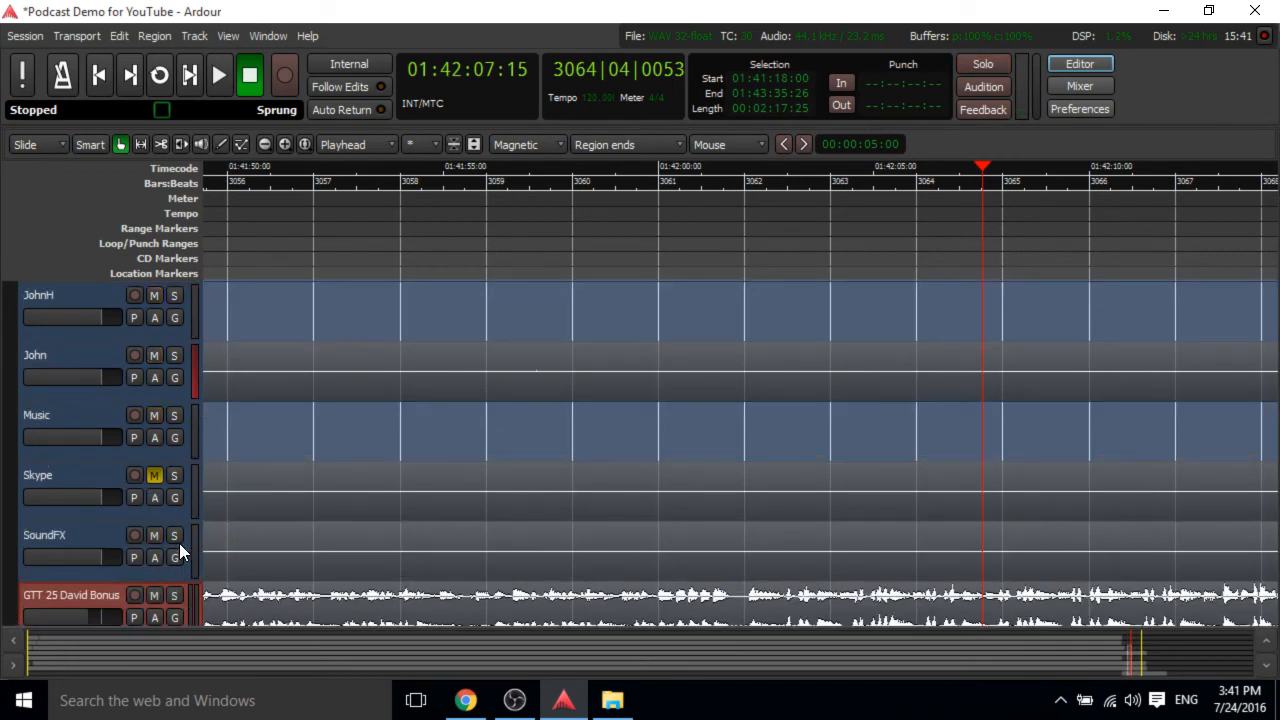
{"action": "left_click", "coordinate": [175, 593]}
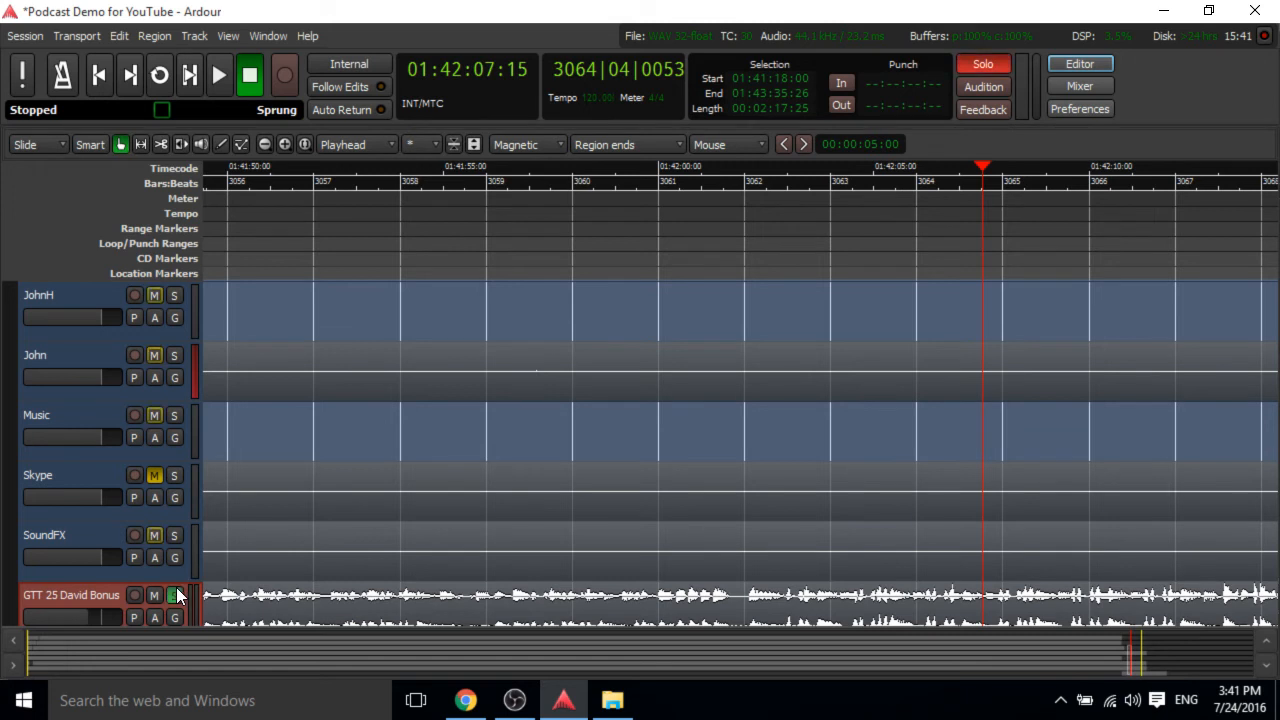
{"action": "left_click", "coordinate": [967, 70]}
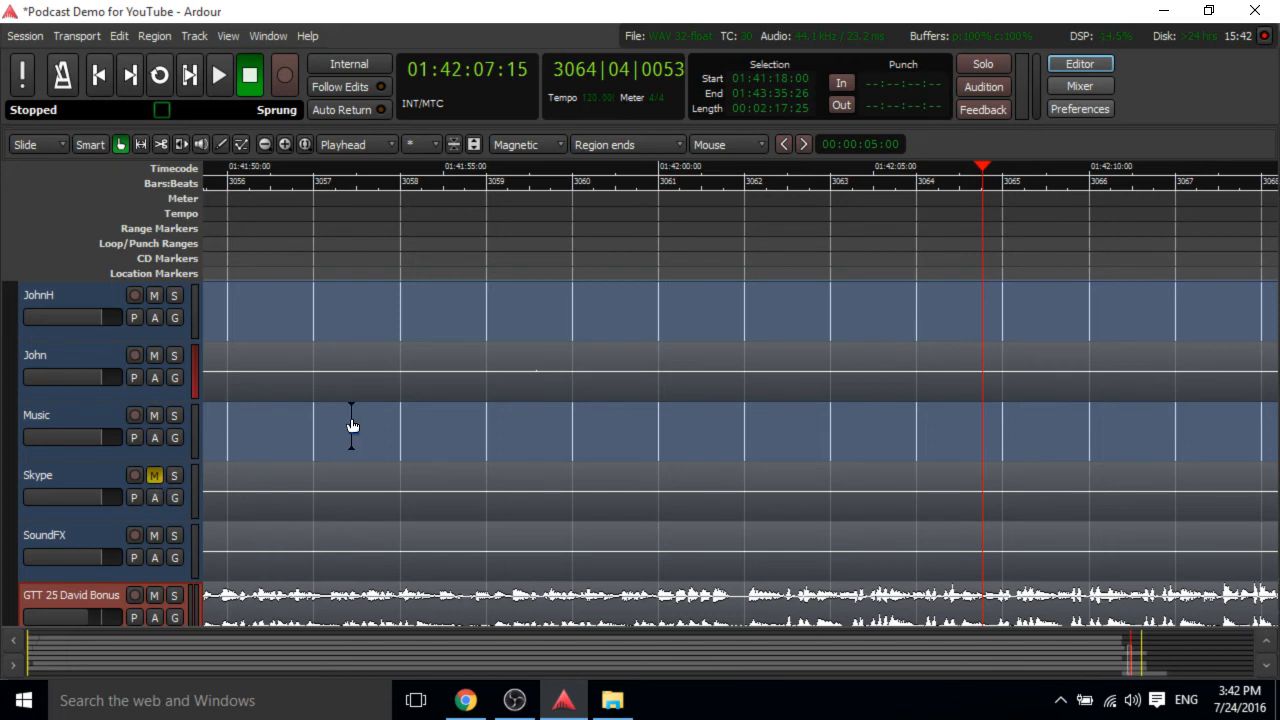
Save the session.
{"action": "scroll", "coordinate": [352, 426], "scroll_direction": "up", "scroll_amount": 2}
{"action": "scroll", "coordinate": [352, 426], "scroll_direction": "down", "scroll_amount": 4}
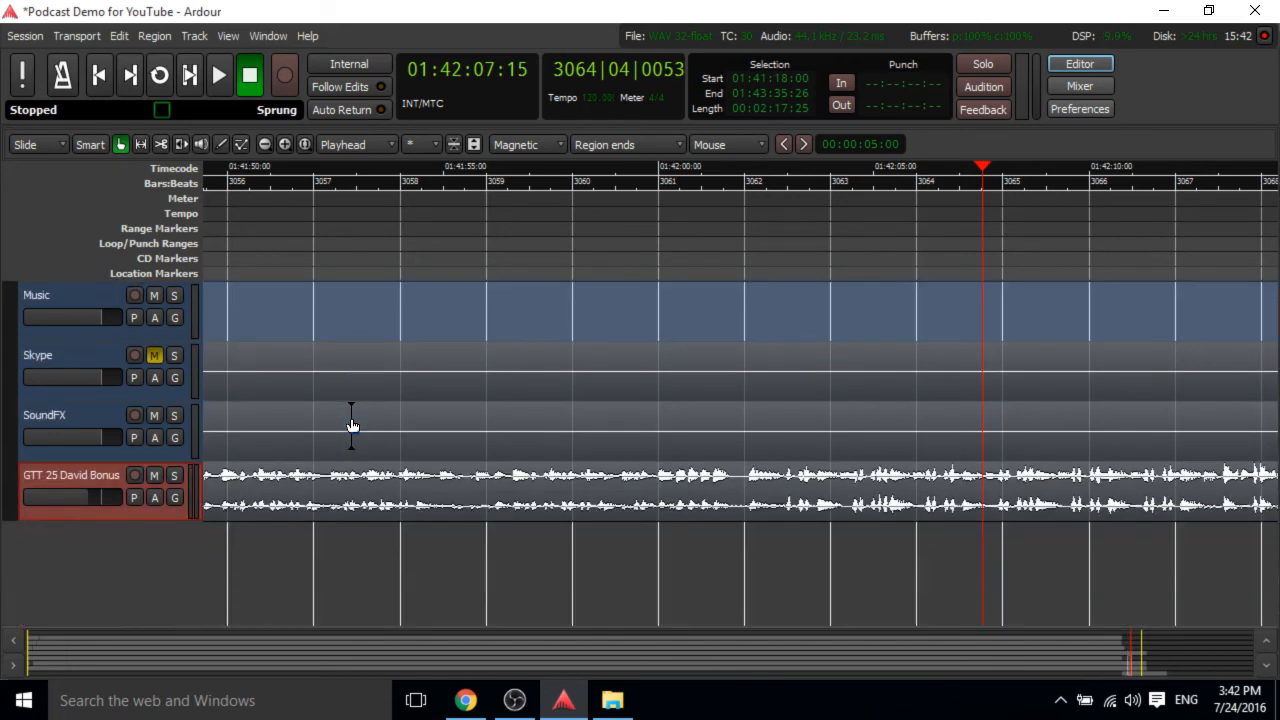
{"action": "left_click", "coordinate": [22, 37]}
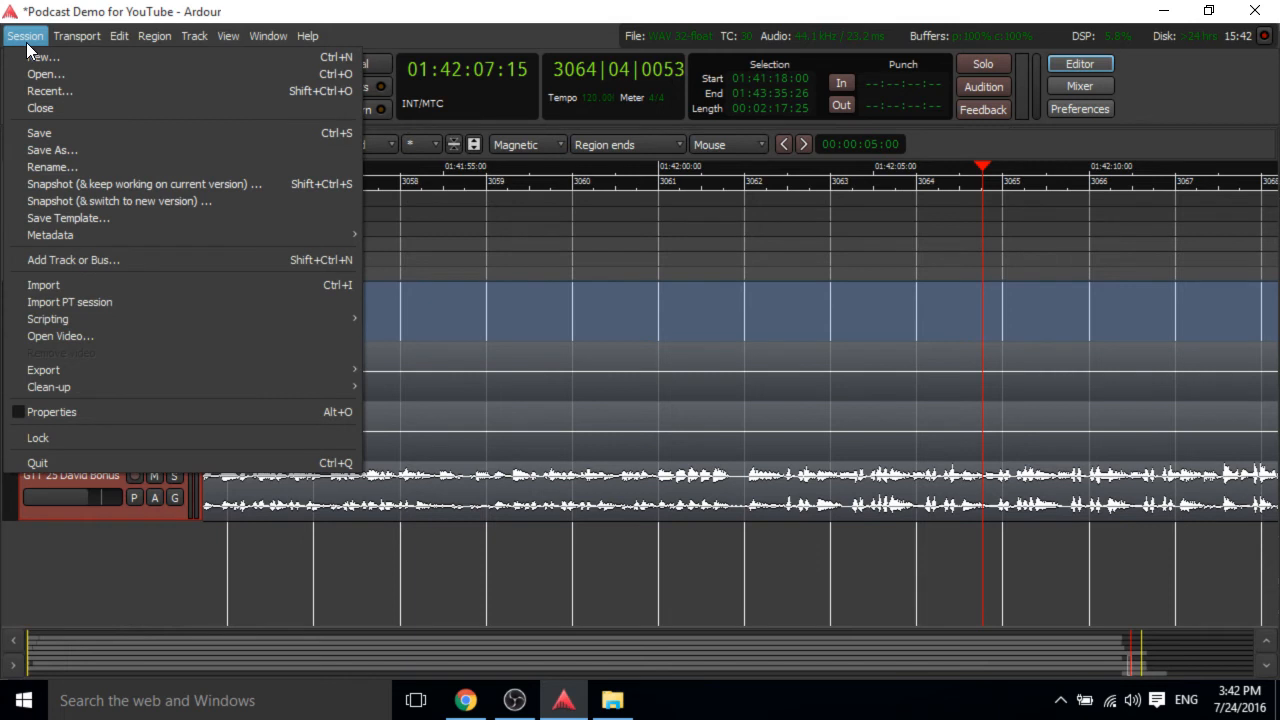
{"action": "left_click", "coordinate": [62, 132]}
Open the Export to Audio File(s) dialog for the session.
{"action": "left_click", "coordinate": [24, 37]}
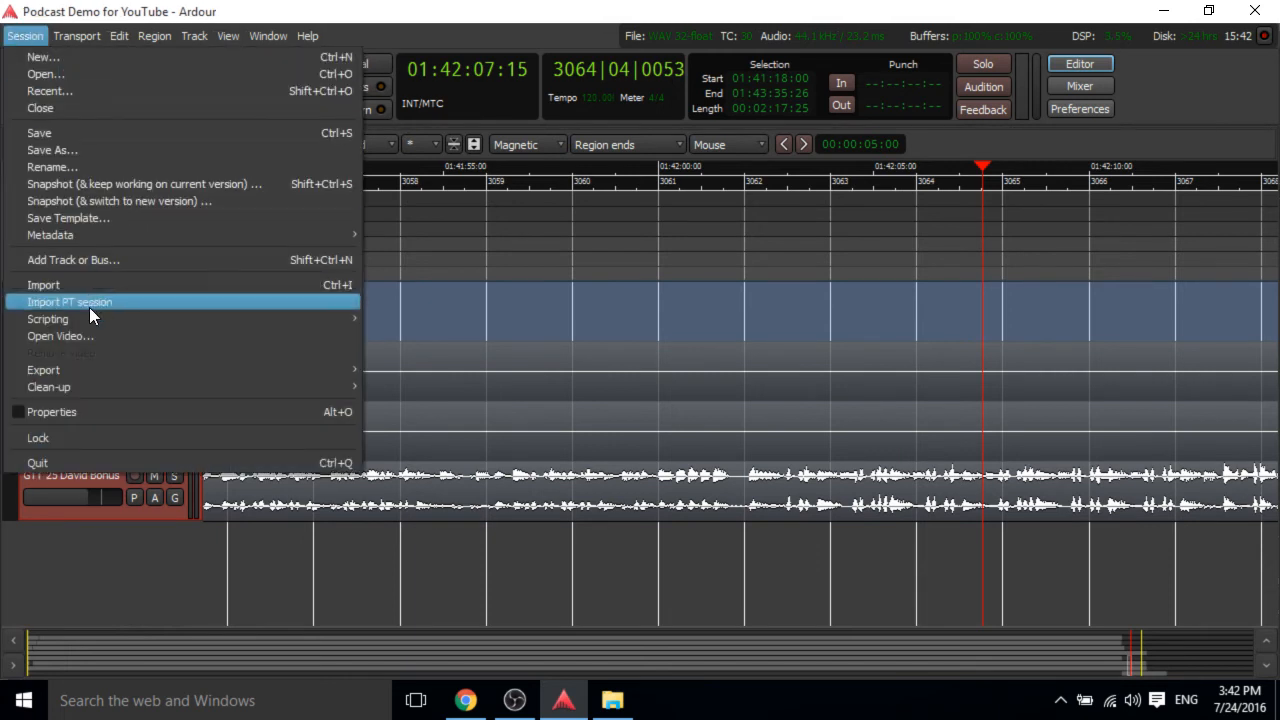
{"action": "mouse_move", "coordinate": [90, 372]}
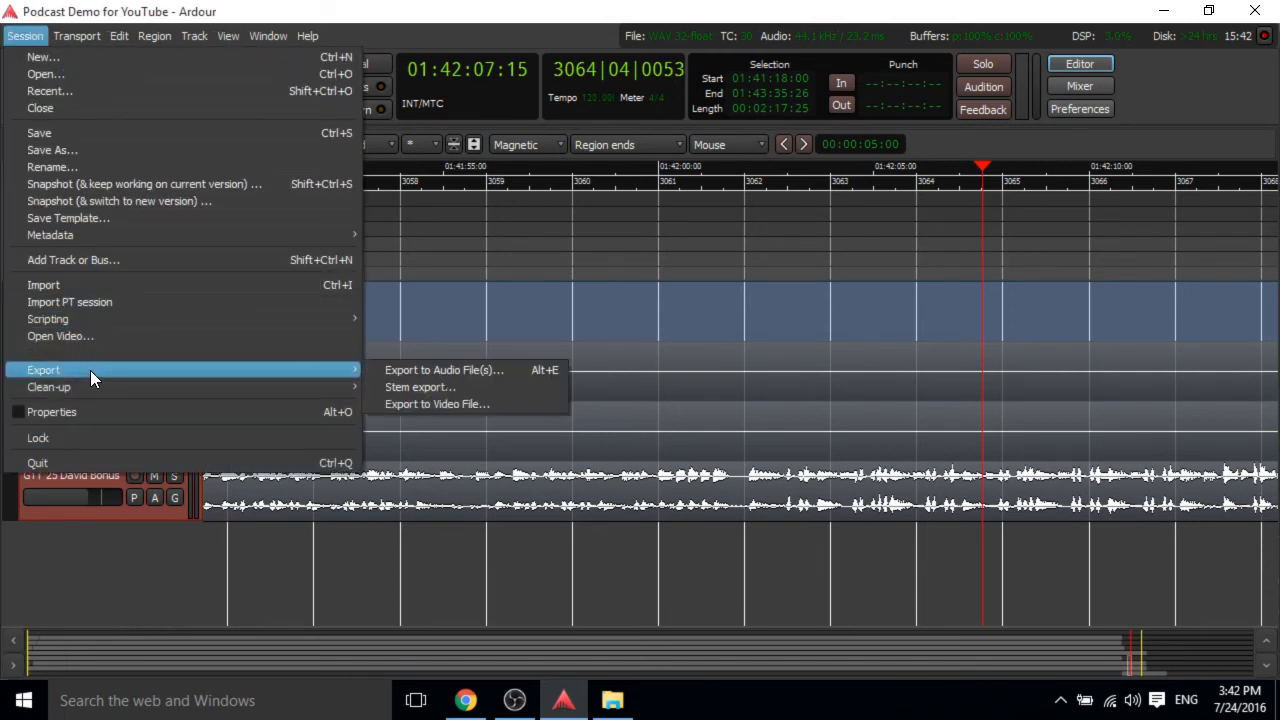
{"action": "left_click", "coordinate": [454, 371]}
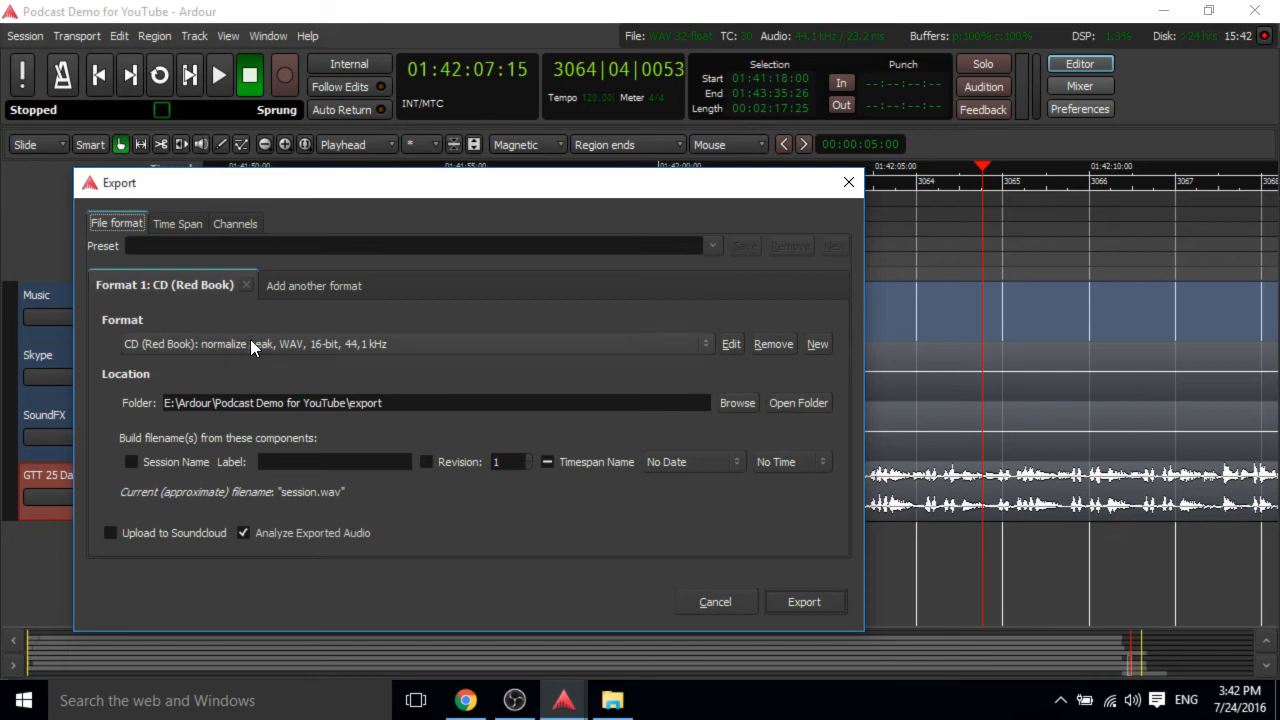
Edit the CD (Red Book) export format to turn off peak normalization and save the profile.
{"action": "left_click", "coordinate": [729, 344]}
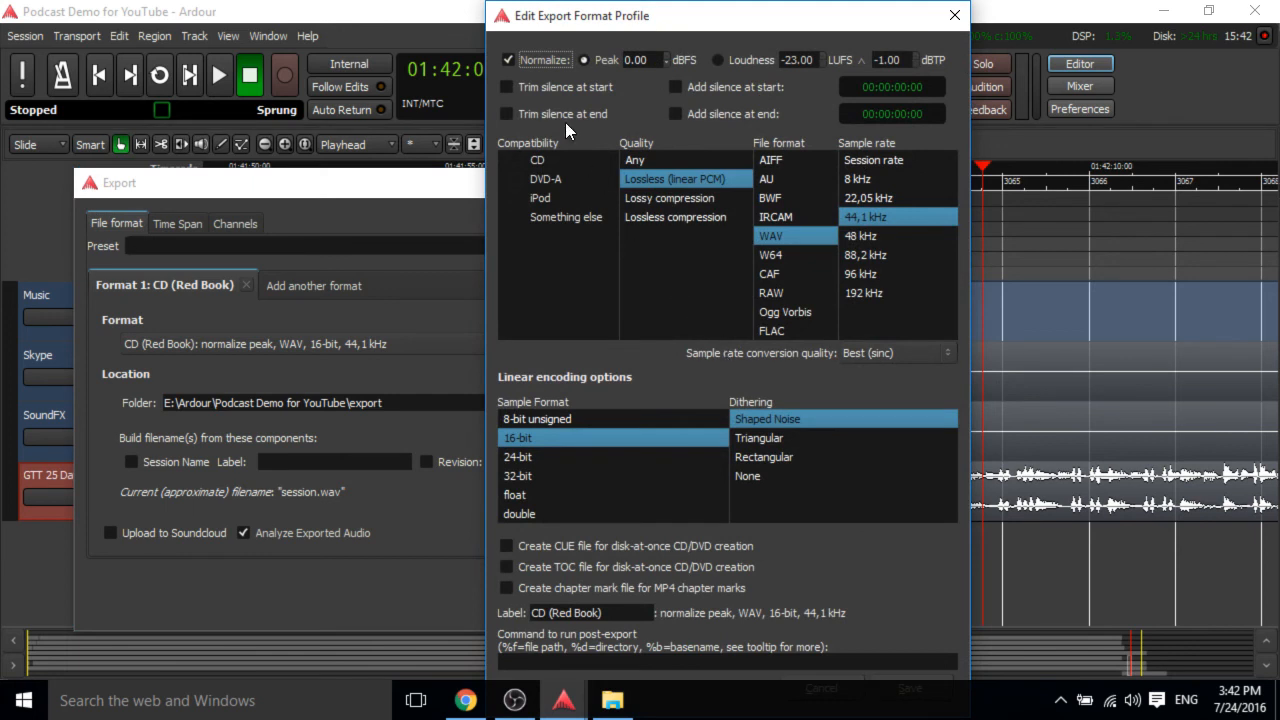
{"action": "left_click", "coordinate": [519, 59]}
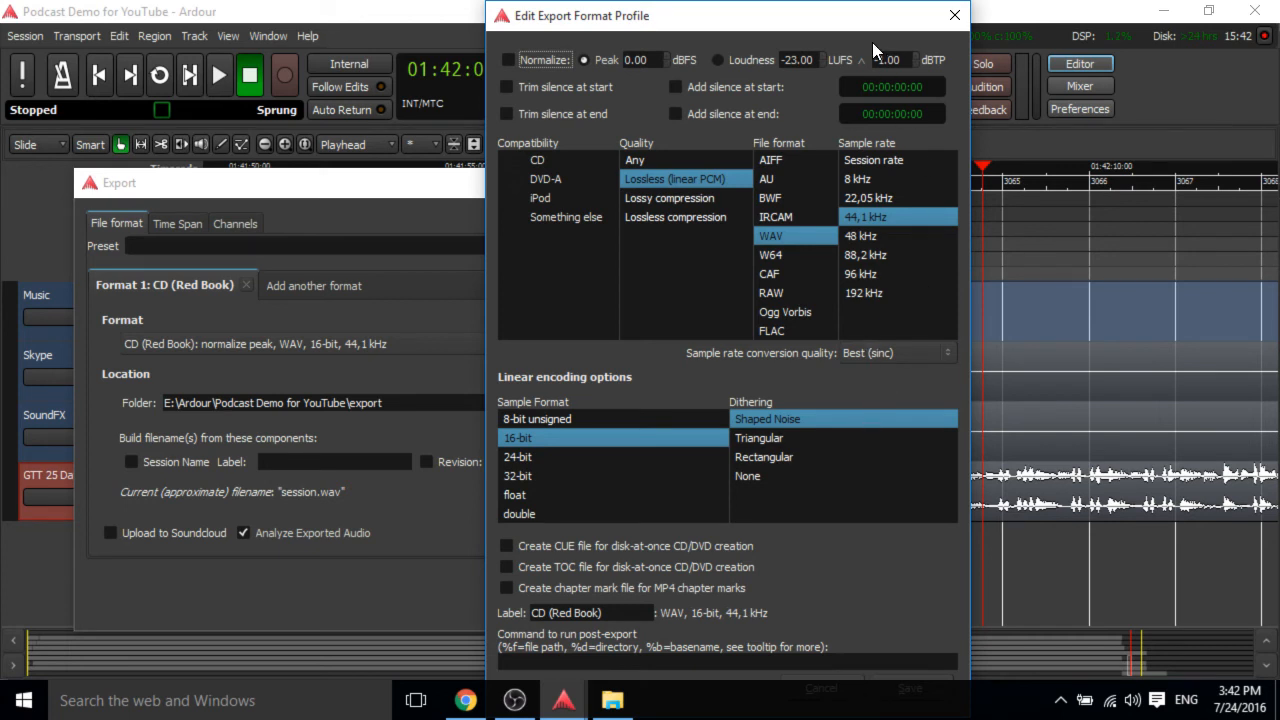
{"action": "left_click", "coordinate": [909, 685]}
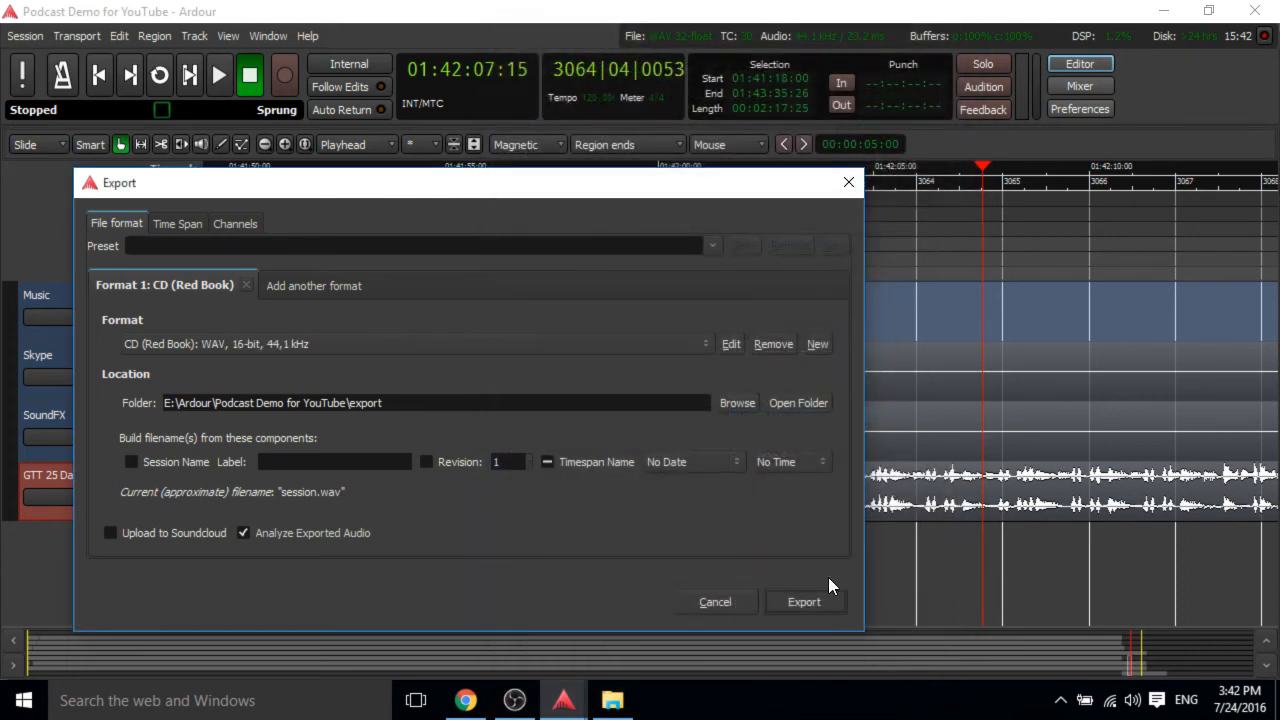
Keep the CD (Red Book) WAV format and turn off Analyze Exported Audio.
{"action": "left_click", "coordinate": [180, 346]}
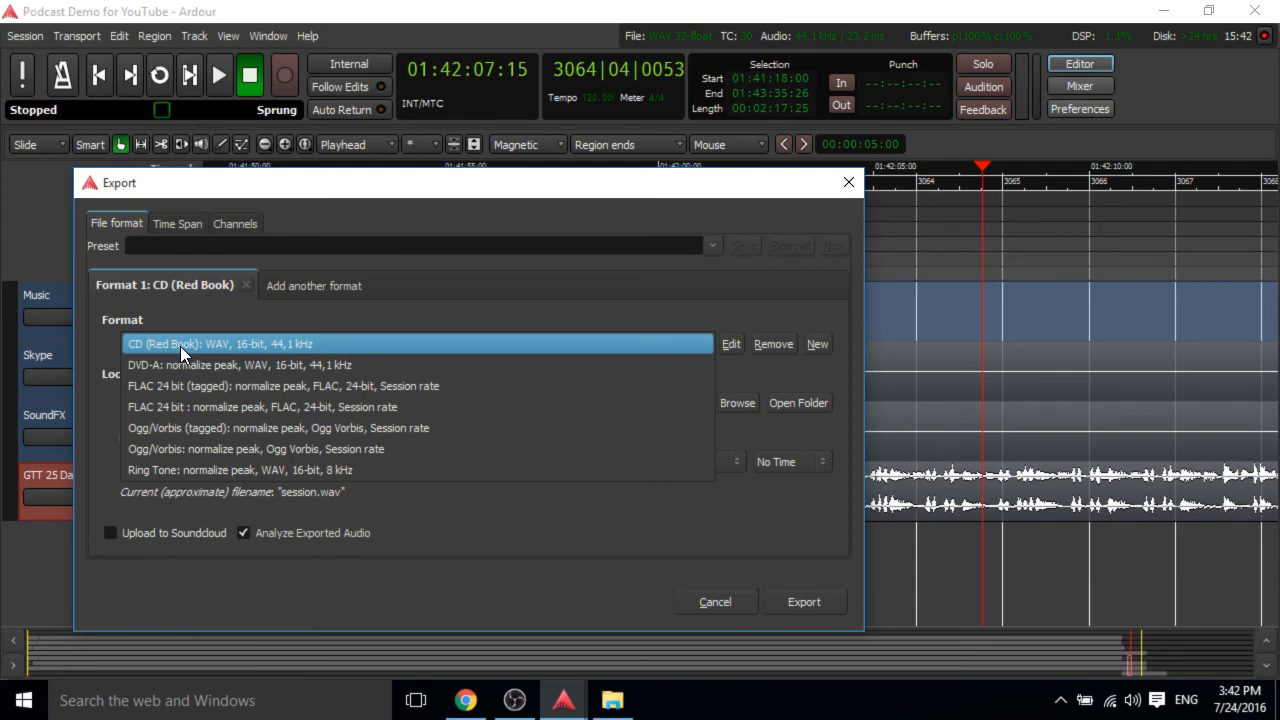
{"action": "left_click", "coordinate": [180, 346]}
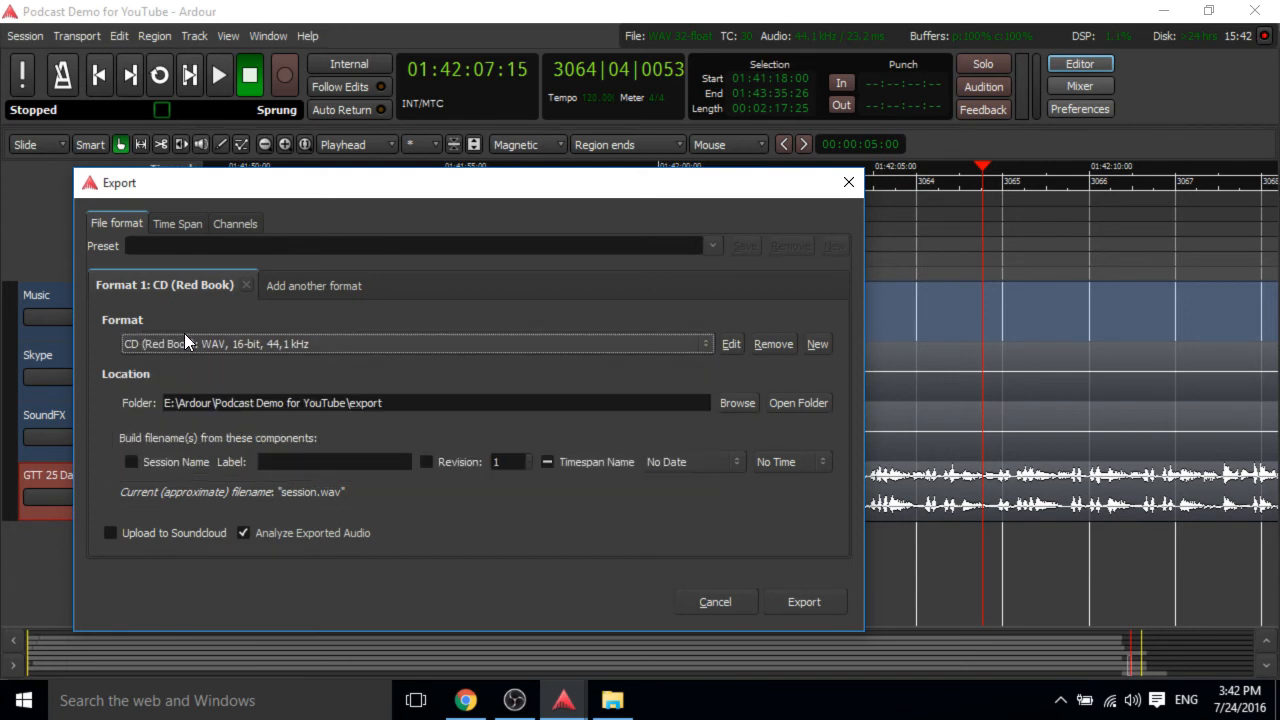
{"action": "left_click", "coordinate": [252, 538]}
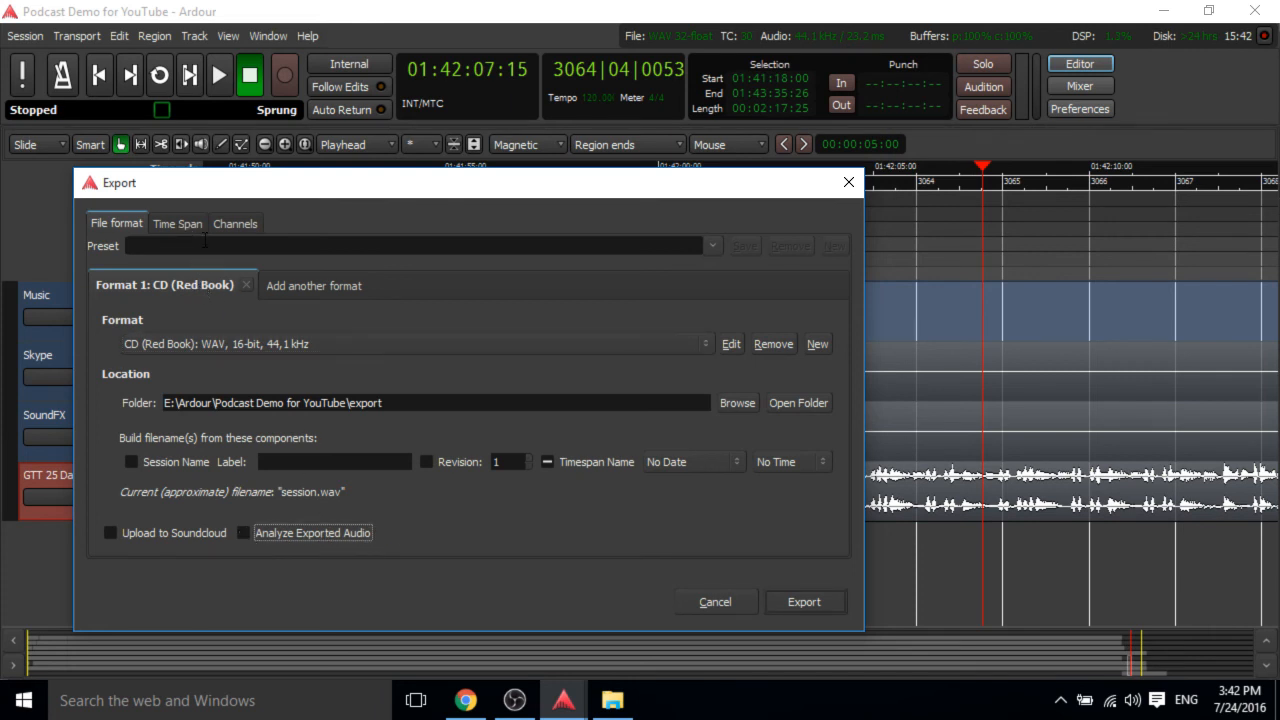
Export the session to an audio file after checking its channel and time span settings.
{"action": "left_click", "coordinate": [249, 223]}
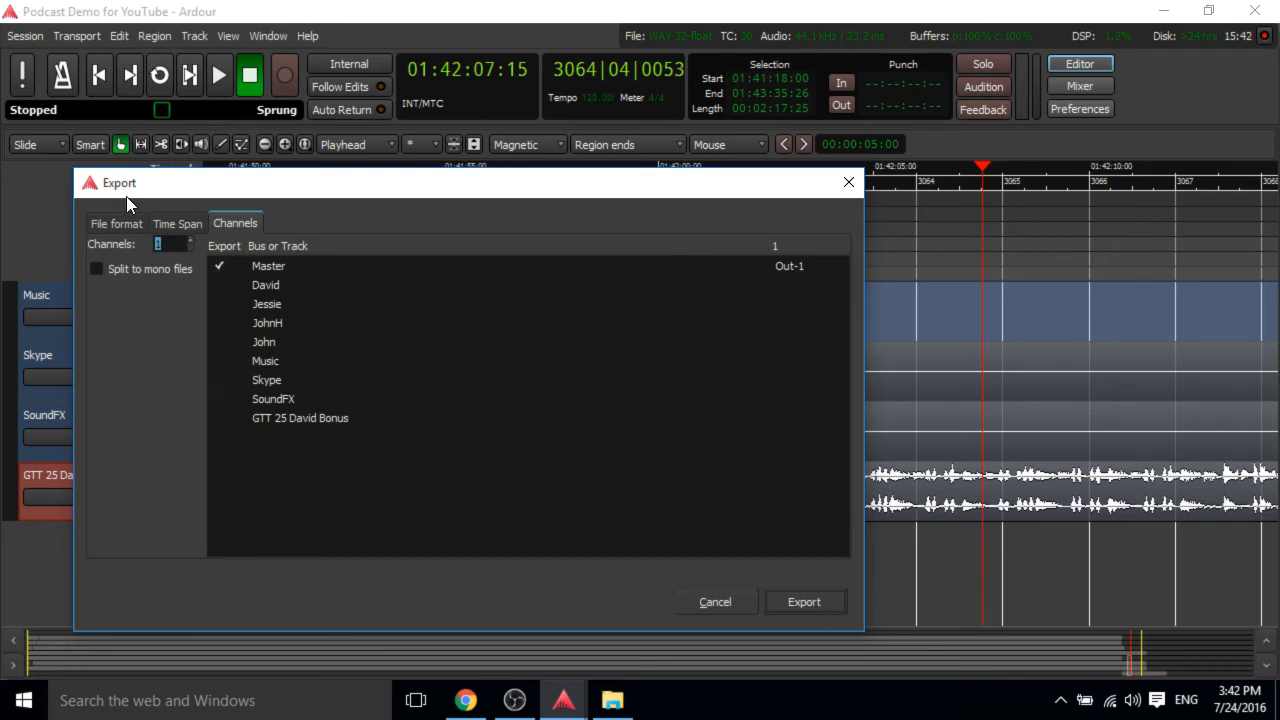
{"action": "left_click", "coordinate": [178, 222]}
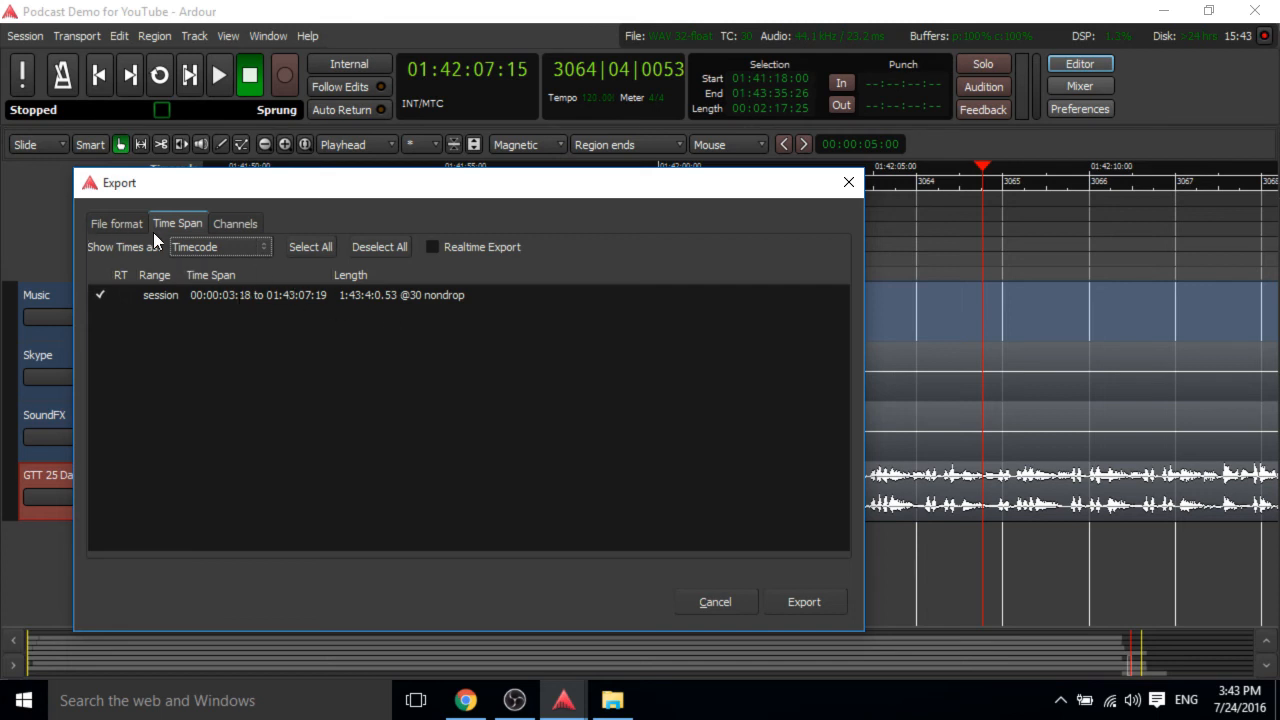
{"action": "left_click", "coordinate": [118, 223]}
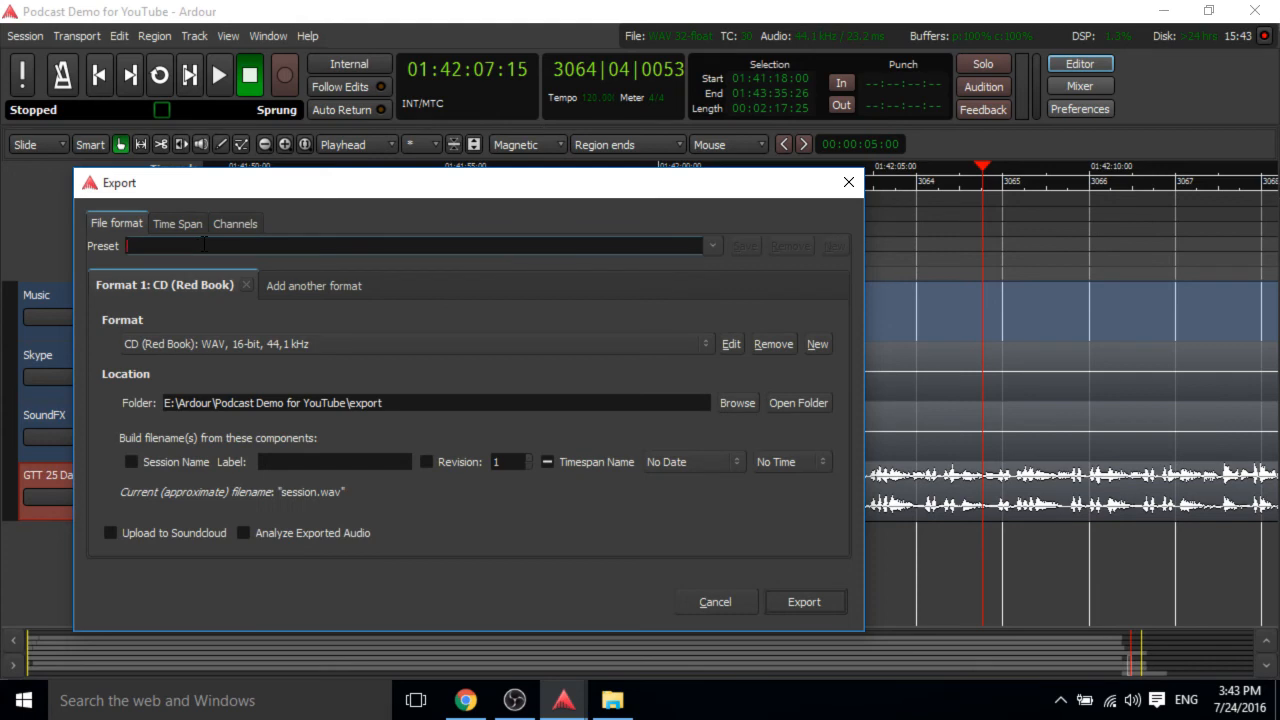
{"action": "left_click", "coordinate": [833, 613]}
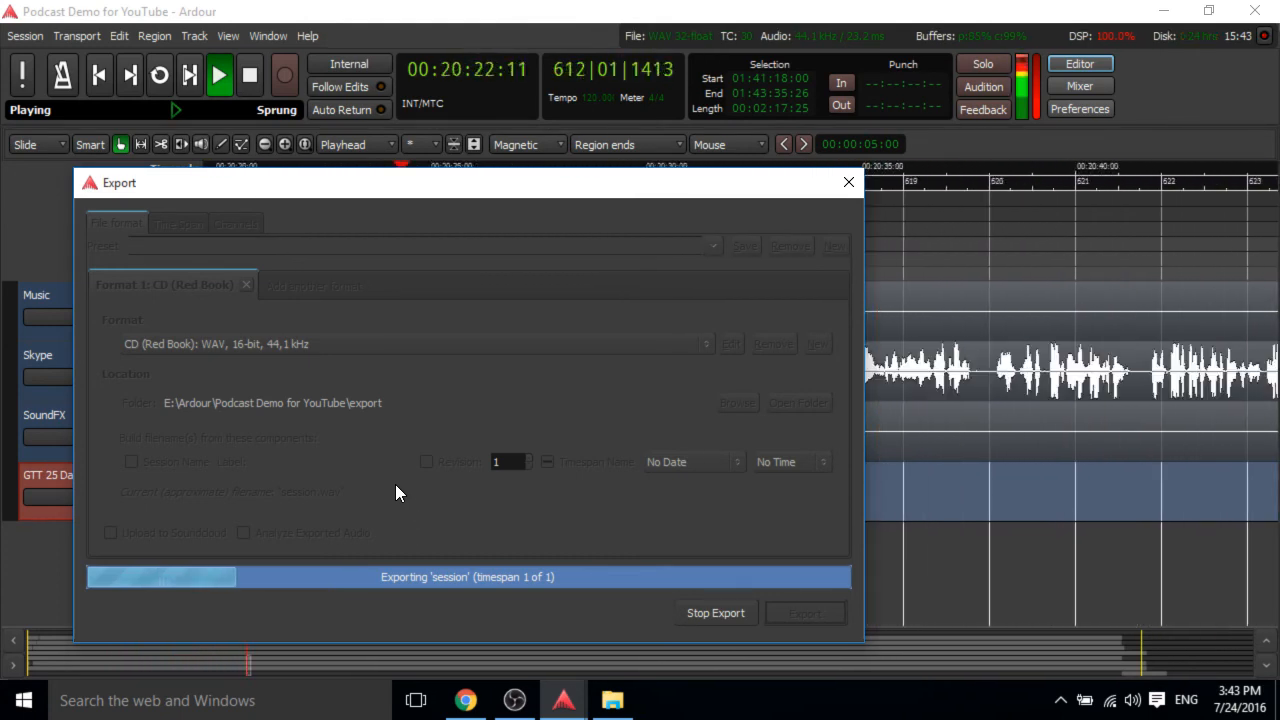
{"action": "mouse_move", "coordinate": [612, 700]}
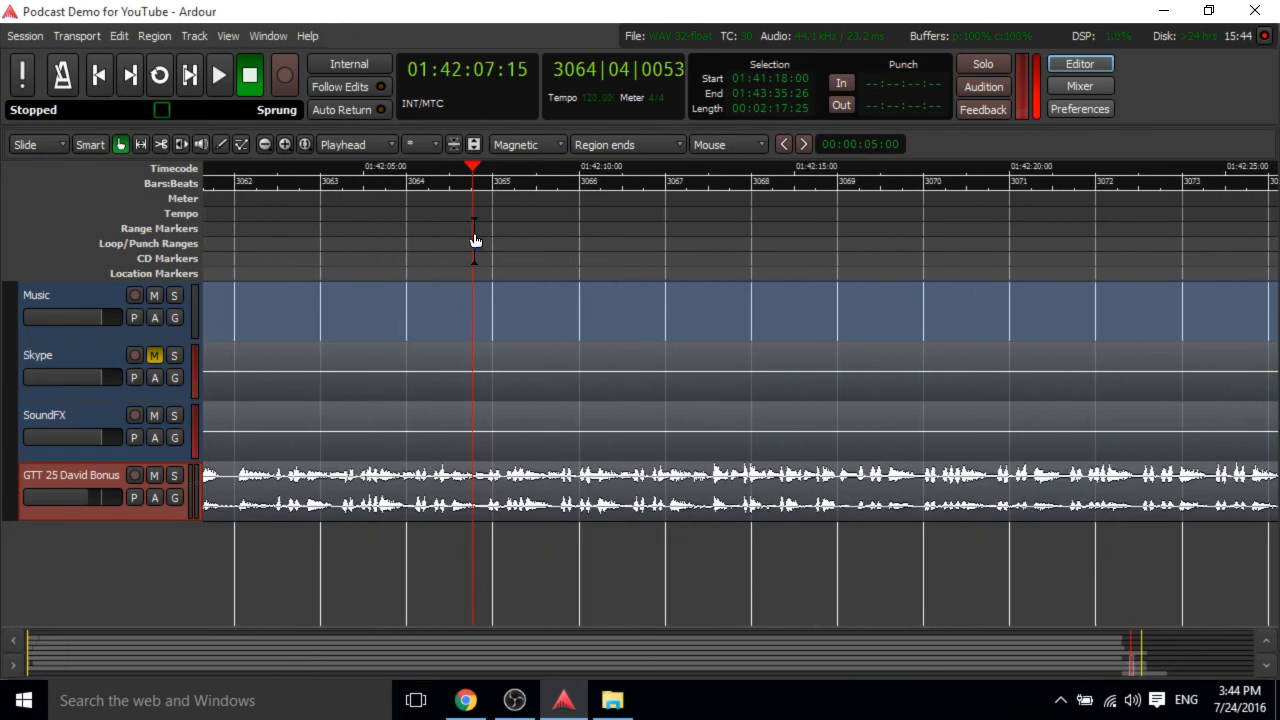
Review the edited tracks across the session timeline from the end back to the start.
{"action": "scroll", "coordinate": [474, 241], "scroll_direction": "down", "scroll_amount": 1}
{"action": "scroll", "coordinate": [474, 241], "scroll_direction": "up", "scroll_amount": 3}
{"action": "scroll", "coordinate": [474, 241], "scroll_direction": "down", "scroll_amount": 1}
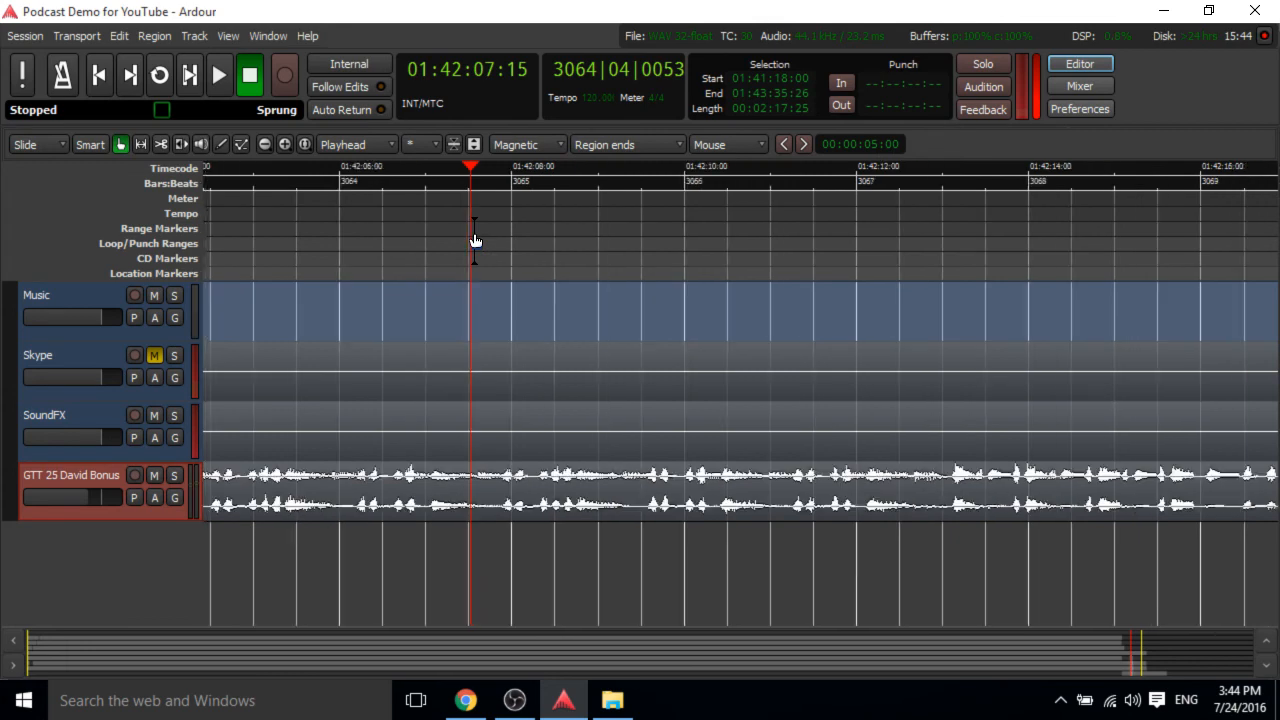
{"action": "scroll", "coordinate": [474, 241], "scroll_direction": "up", "scroll_amount": 2}
{"action": "scroll", "coordinate": [474, 241], "scroll_direction": "down", "scroll_amount": 3}
{"action": "scroll", "coordinate": [474, 241], "scroll_direction": "up", "scroll_amount": 1}
{"action": "scroll", "coordinate": [474, 241], "scroll_direction": "down", "scroll_amount": 2}
{"action": "scroll", "coordinate": [474, 241], "scroll_direction": "up", "scroll_amount": 1}
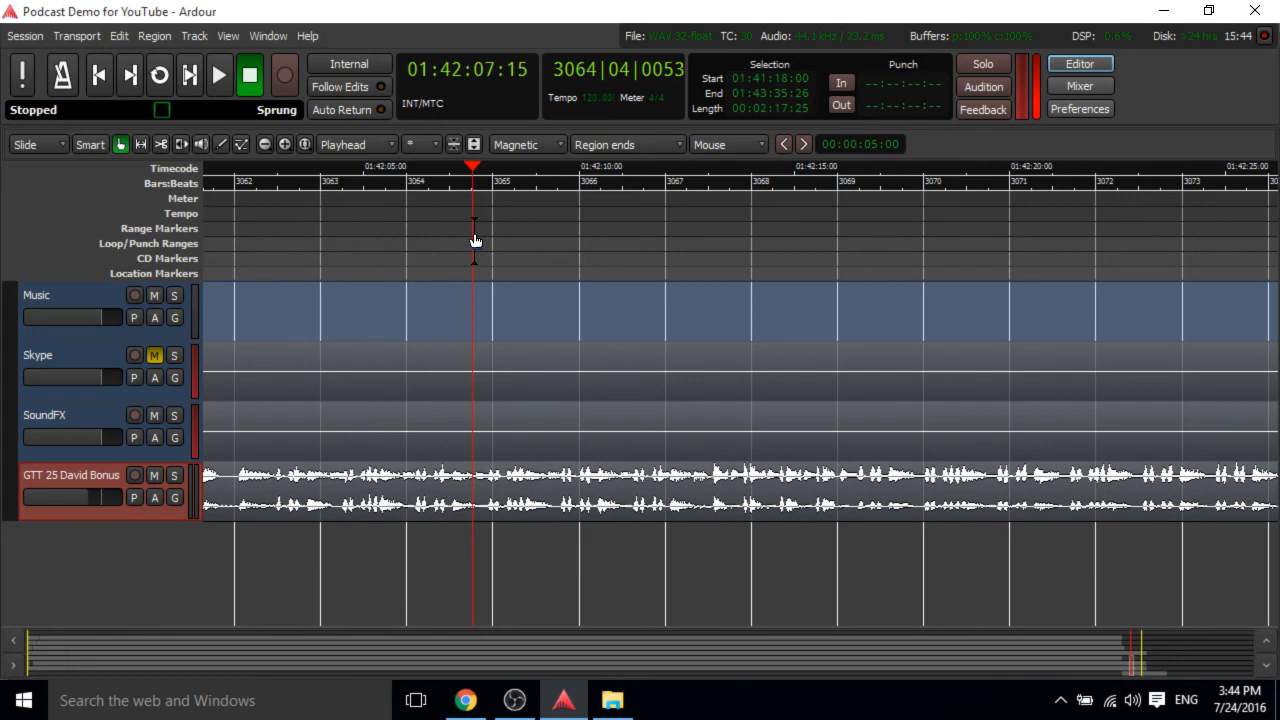
{"action": "scroll", "coordinate": [414, 458], "scroll_direction": "down", "scroll_amount": 1}
{"action": "scroll", "coordinate": [416, 459], "scroll_direction": "up", "scroll_amount": 2}
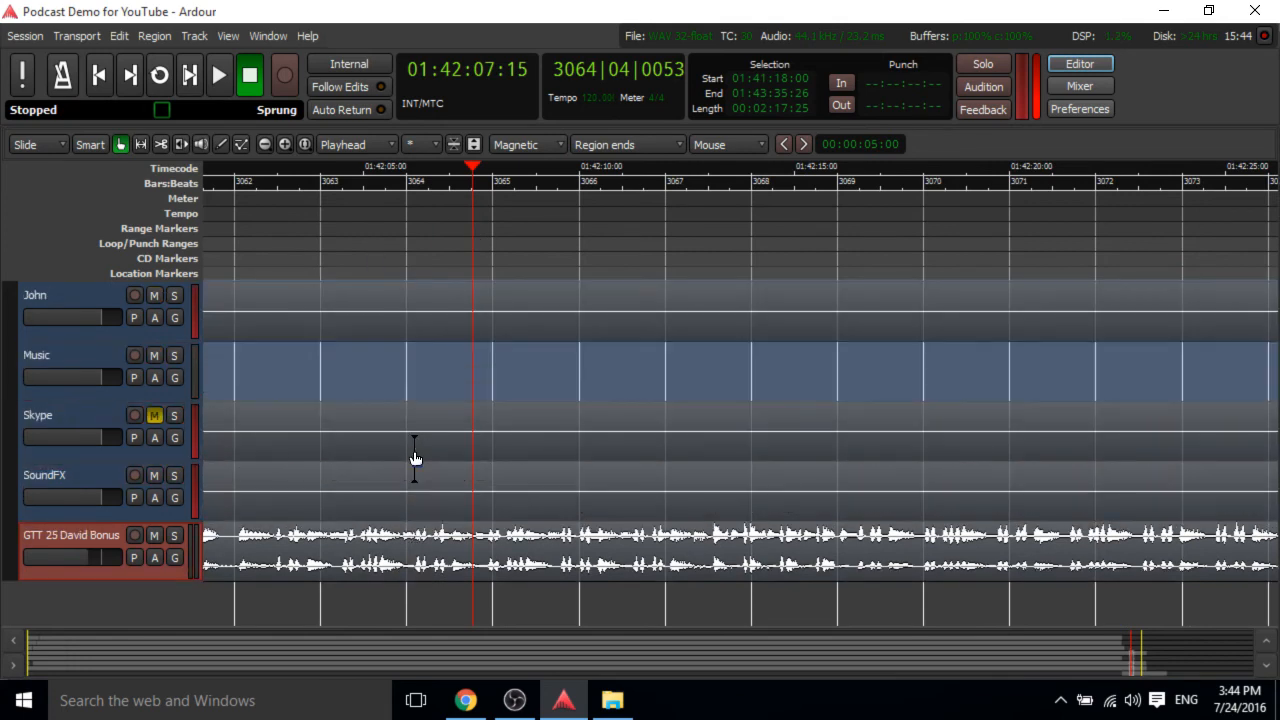
{"action": "scroll", "coordinate": [410, 245], "scroll_direction": "up", "scroll_amount": 1}
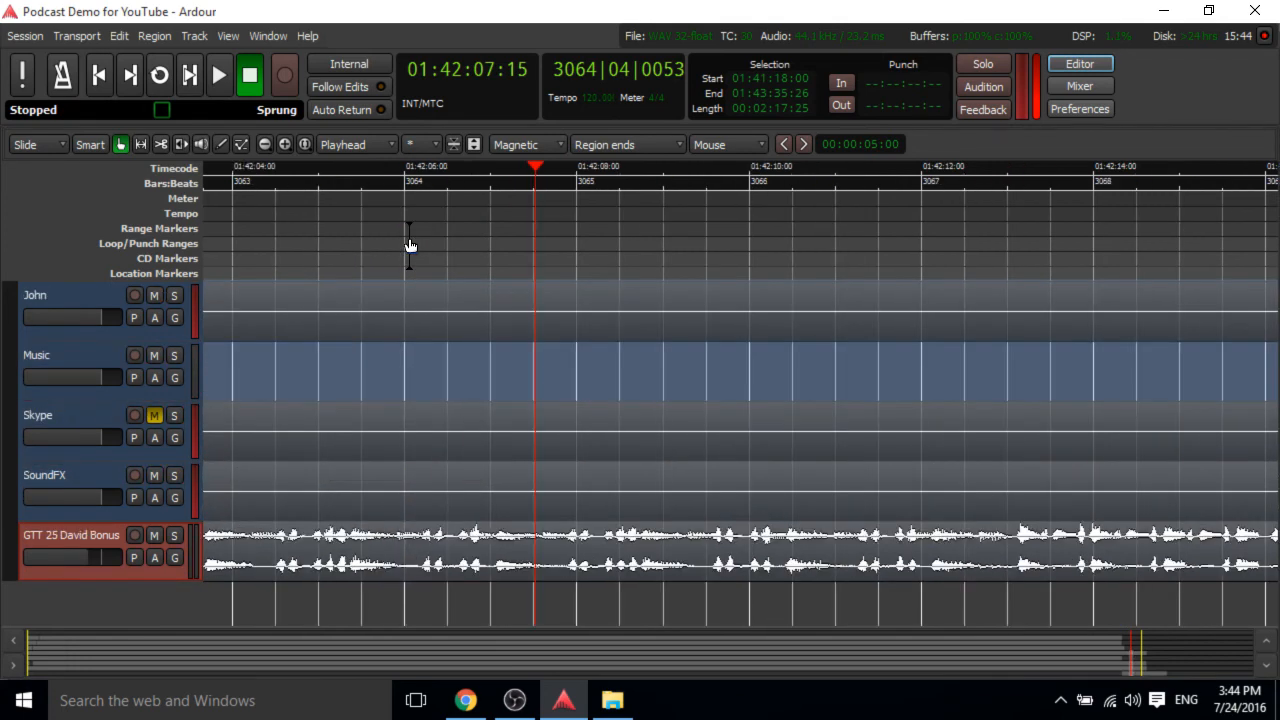
{"action": "scroll", "coordinate": [410, 245], "scroll_direction": "down", "scroll_amount": 1}
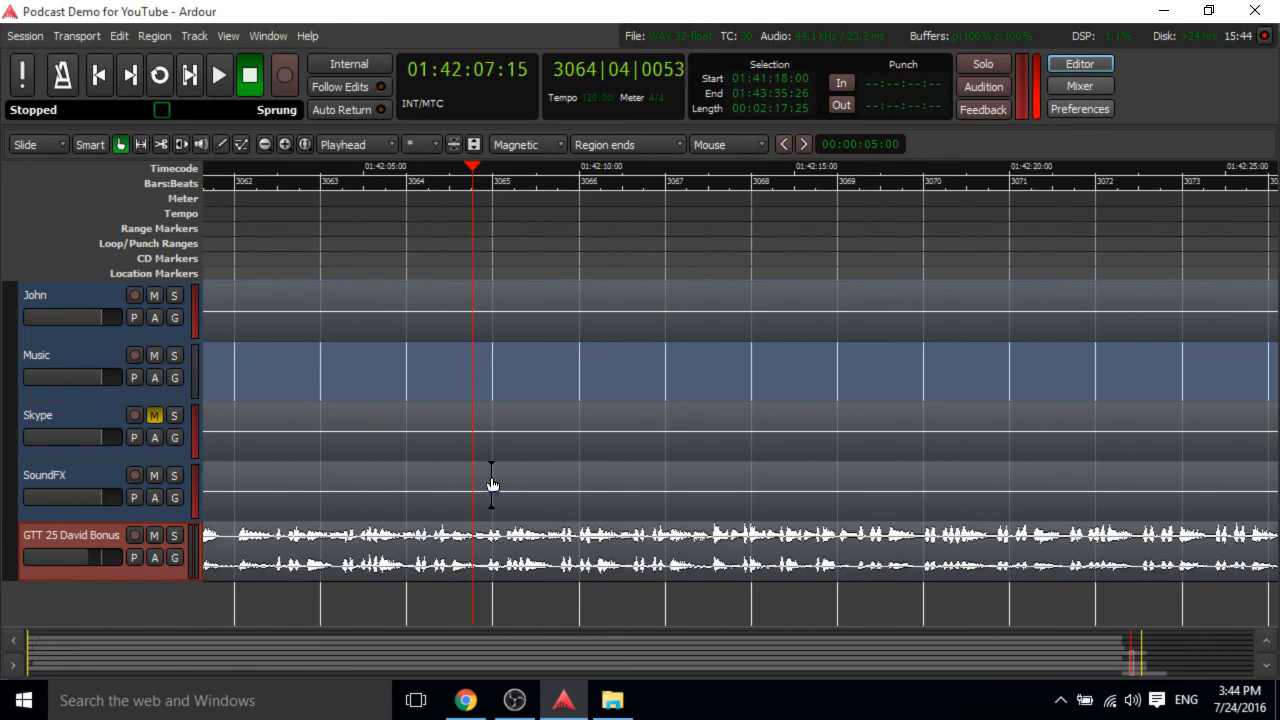
{"action": "scroll", "coordinate": [491, 485], "scroll_direction": "up", "scroll_amount": 2}
{"action": "scroll", "coordinate": [492, 487], "scroll_direction": "left", "scroll_amount": 10}
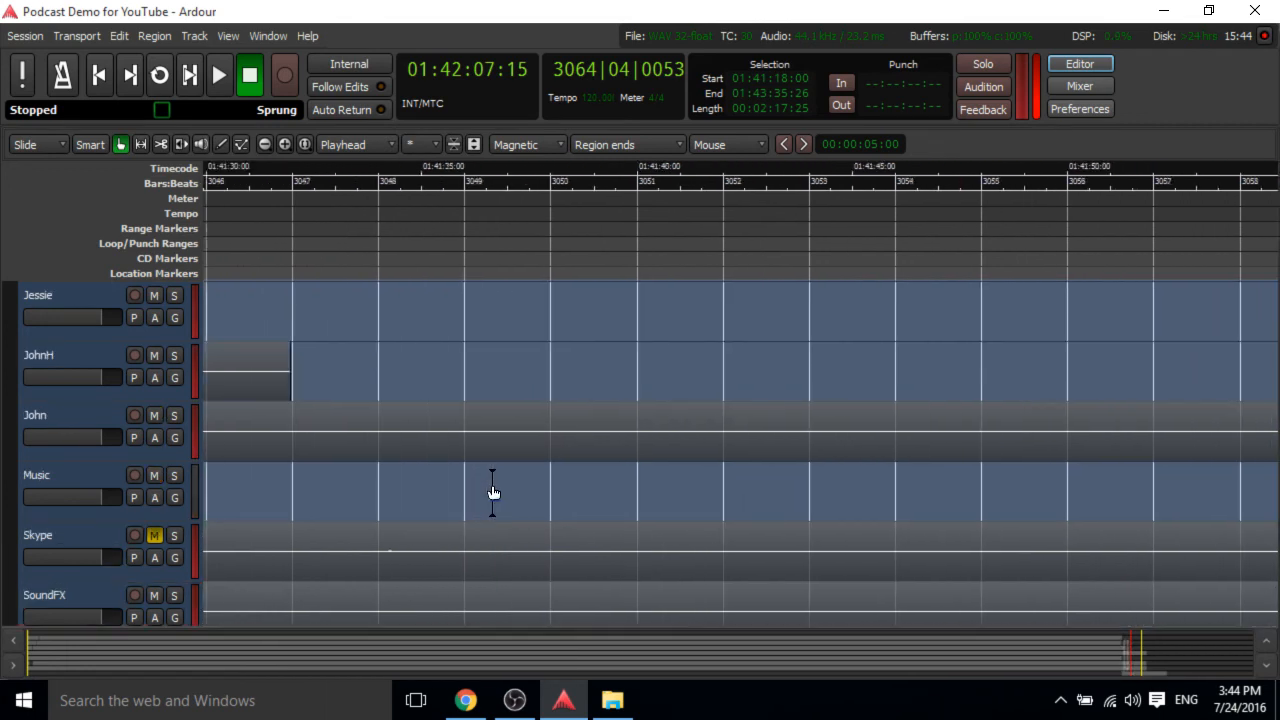
{"action": "scroll", "coordinate": [493, 491], "scroll_direction": "left", "scroll_amount": 2}
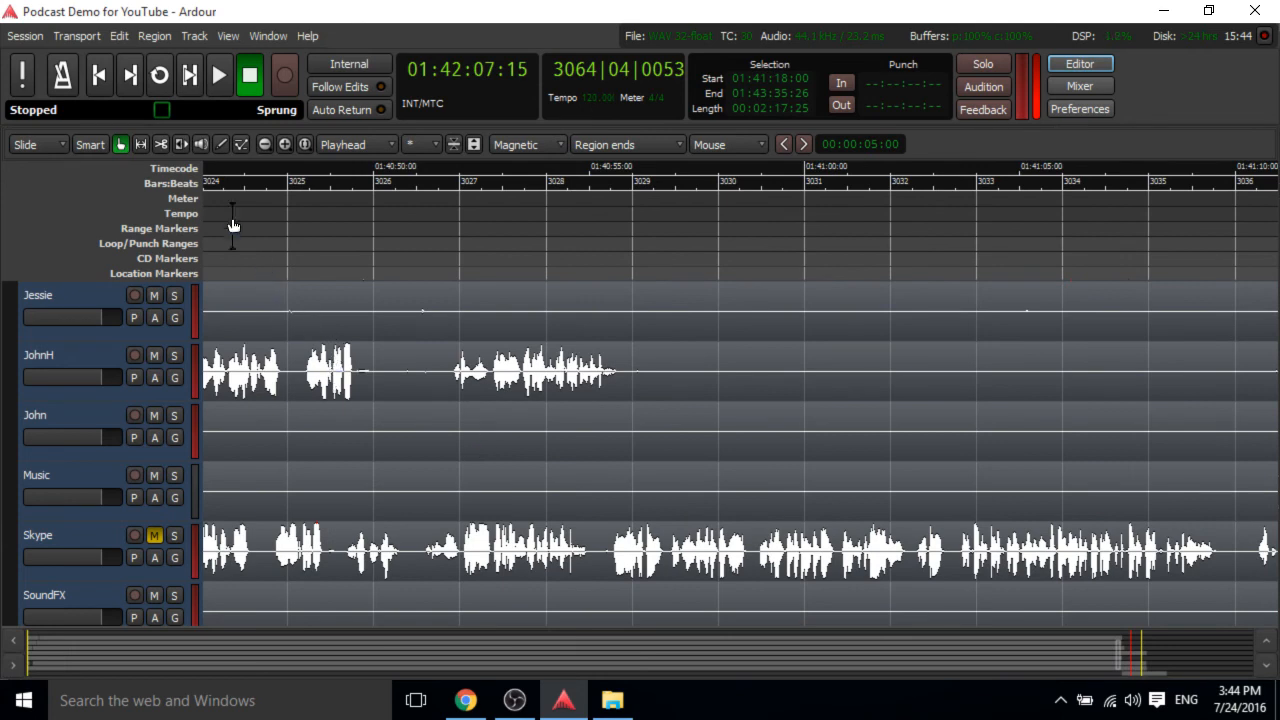
{"action": "scroll", "coordinate": [746, 237], "scroll_direction": "down", "scroll_amount": 3}
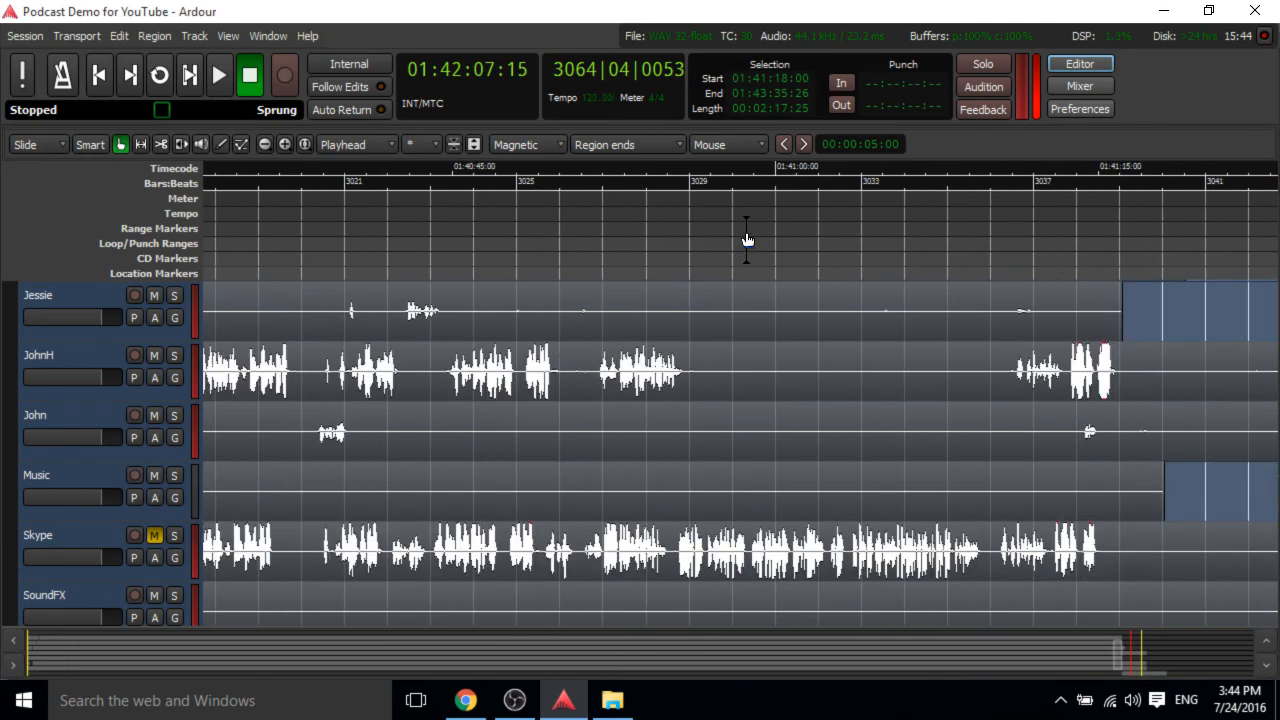
{"action": "scroll", "coordinate": [752, 241], "scroll_direction": "up", "scroll_amount": 4}
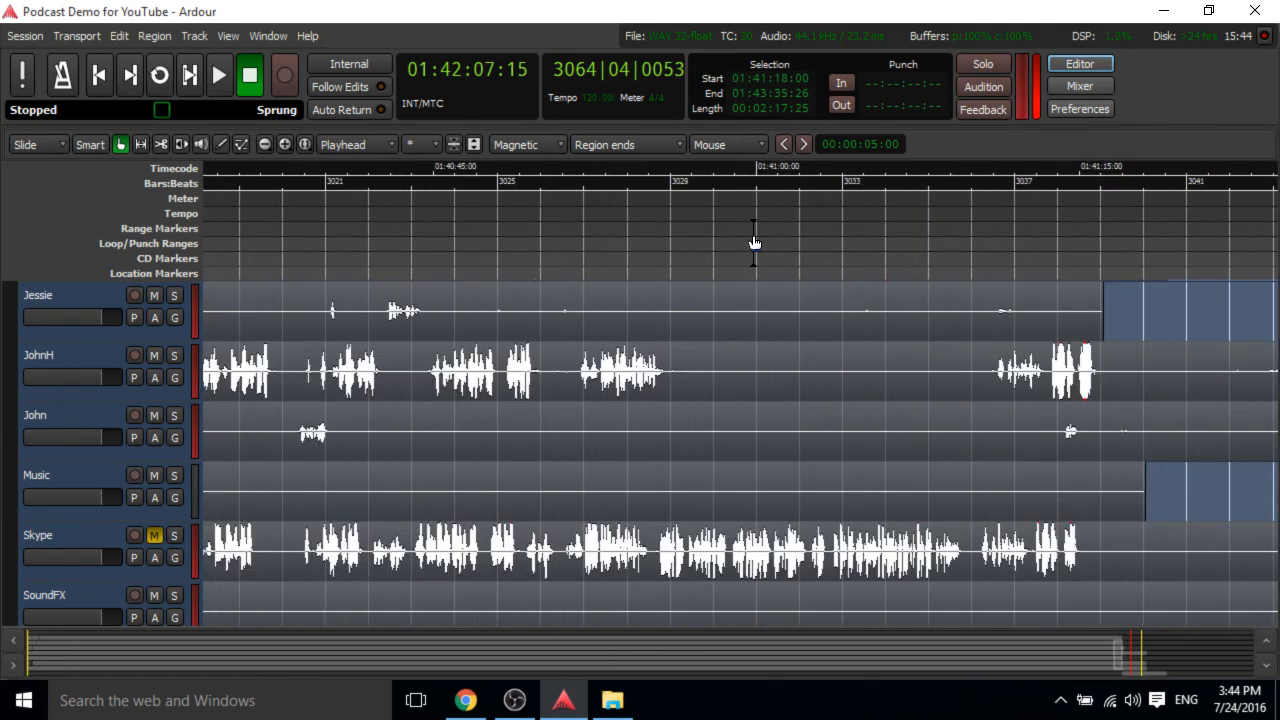
{"action": "scroll", "coordinate": [579, 434], "scroll_direction": "down", "scroll_amount": 3}
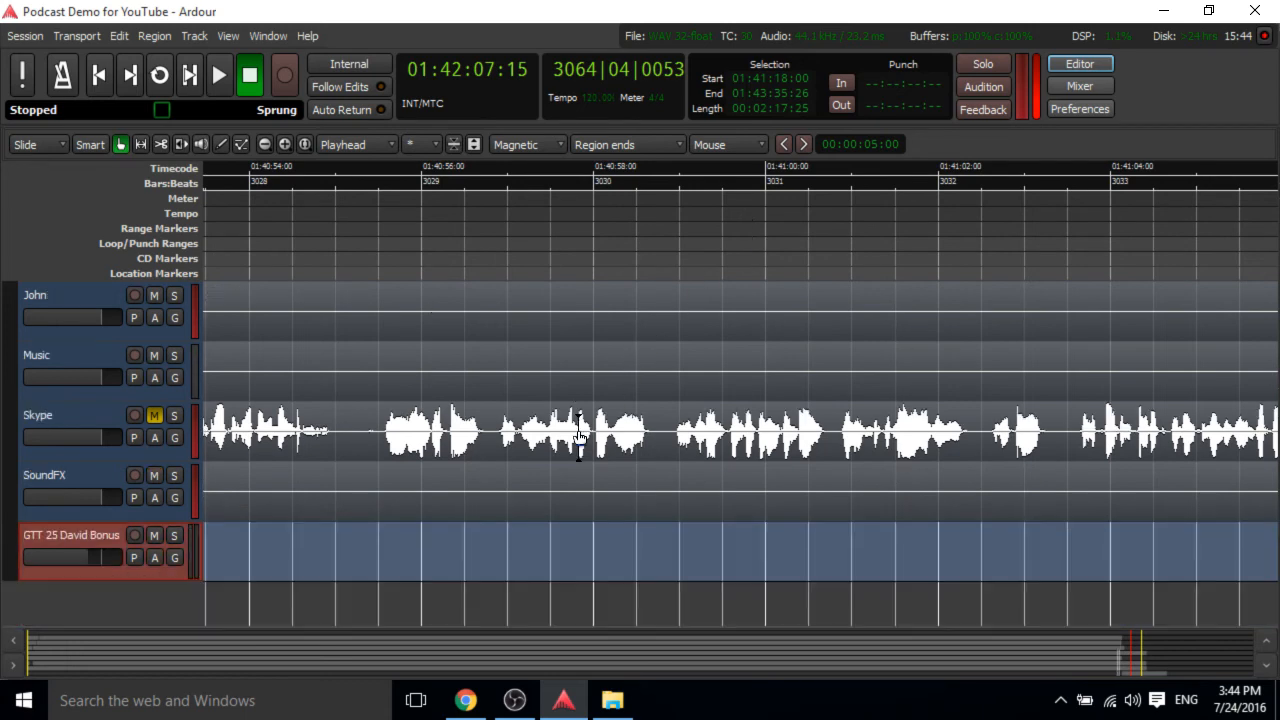
{"action": "scroll", "coordinate": [579, 437], "scroll_direction": "up", "scroll_amount": 3}
{"action": "scroll", "coordinate": [579, 437], "scroll_direction": "up", "scroll_amount": 1}
{"action": "scroll", "coordinate": [579, 437], "scroll_direction": "down", "scroll_amount": 3}
{"action": "scroll", "coordinate": [579, 437], "scroll_direction": "up", "scroll_amount": 4}
{"action": "scroll", "coordinate": [579, 437], "scroll_direction": "down", "scroll_amount": 2}
{"action": "scroll", "coordinate": [579, 437], "scroll_direction": "up", "scroll_amount": 2}
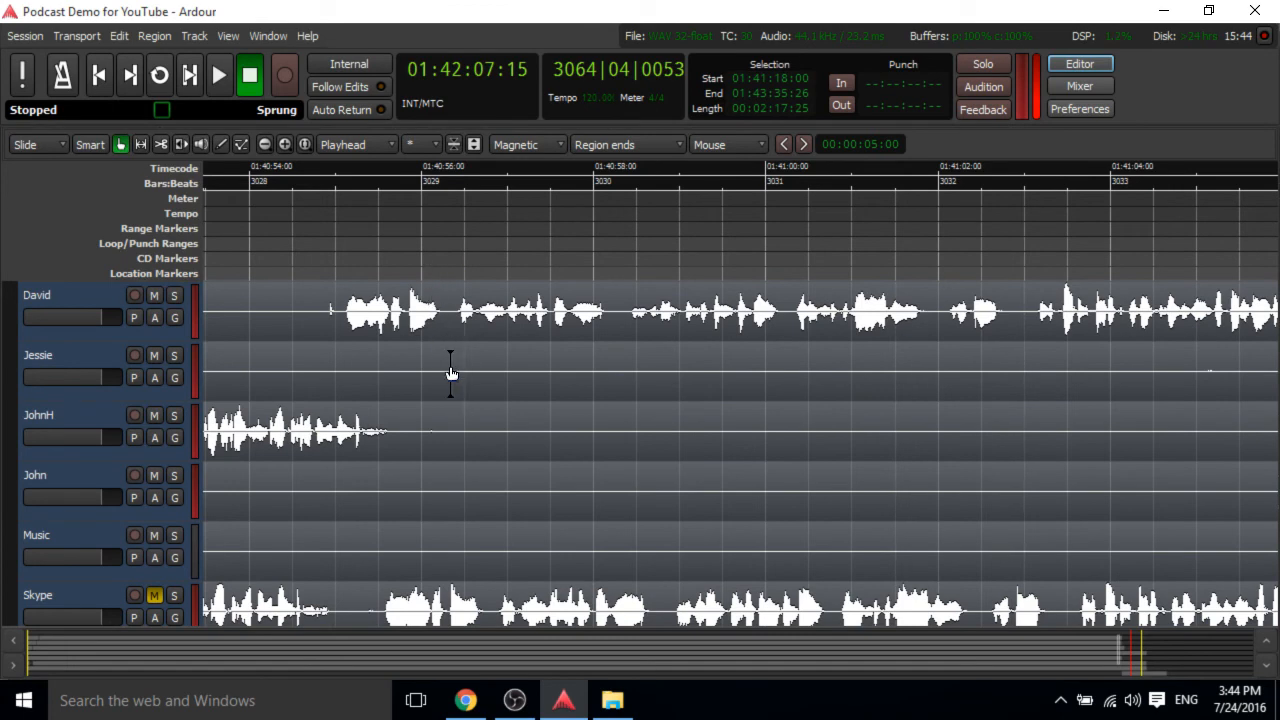
{"action": "scroll", "coordinate": [437, 391], "scroll_direction": "left", "scroll_amount": 3}
{"action": "scroll", "coordinate": [438, 391], "scroll_direction": "left", "scroll_amount": 10}
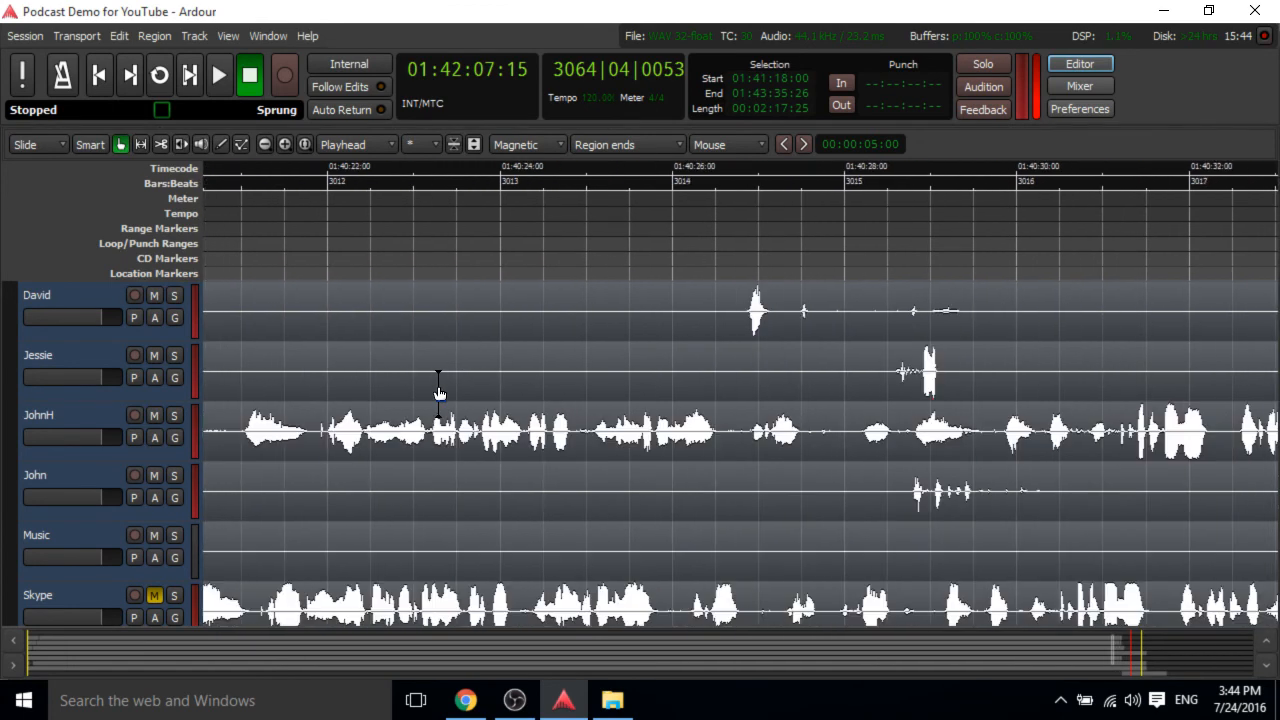
{"action": "scroll", "coordinate": [438, 391], "scroll_direction": "left", "scroll_amount": 7}
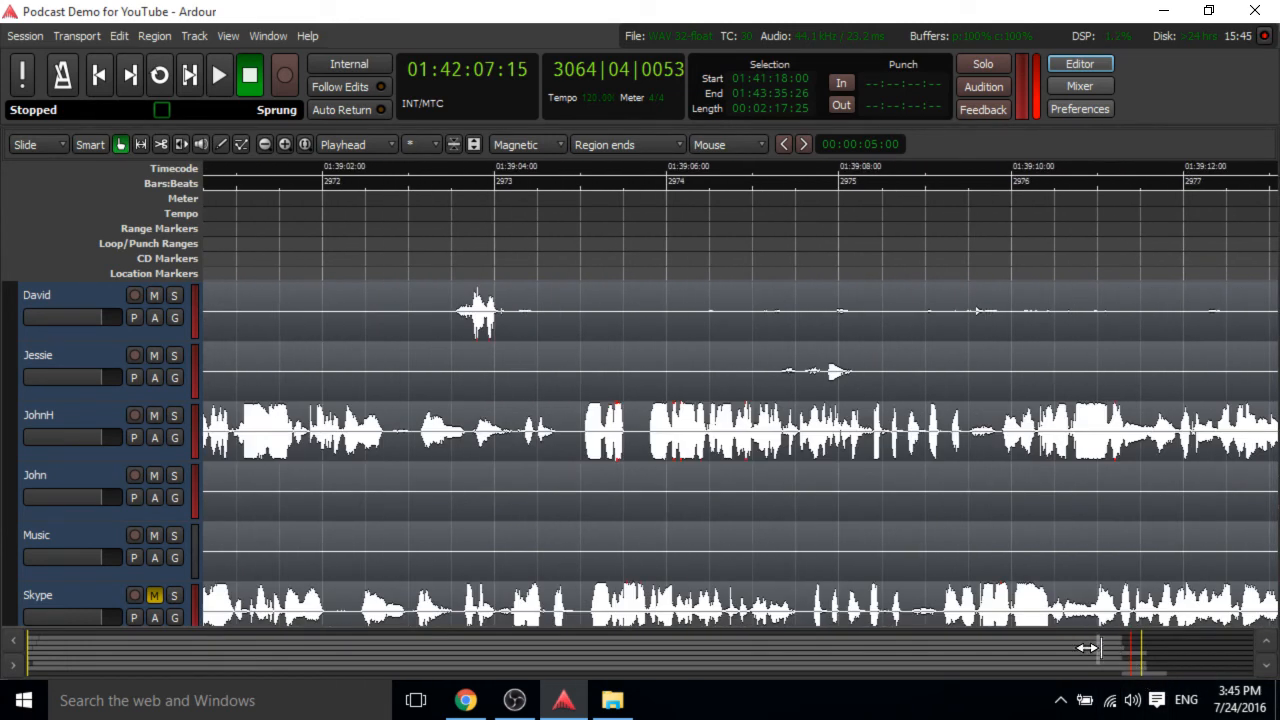
{"action": "left_click_drag", "start_coordinate": [1103, 648], "coordinate": [38, 668]}
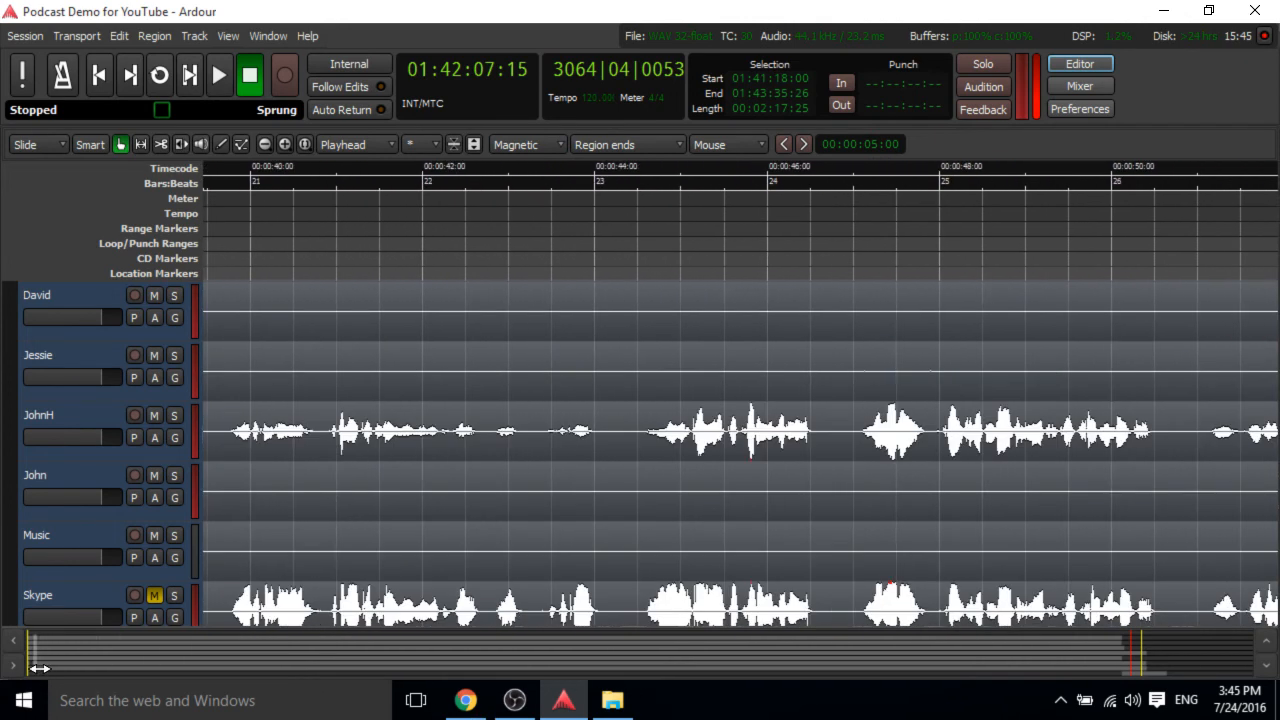
Reopen the Export dialog, create a copy of the CD (Red Book) format profile, and close the dialog.
{"action": "left_click", "coordinate": [32, 41]}
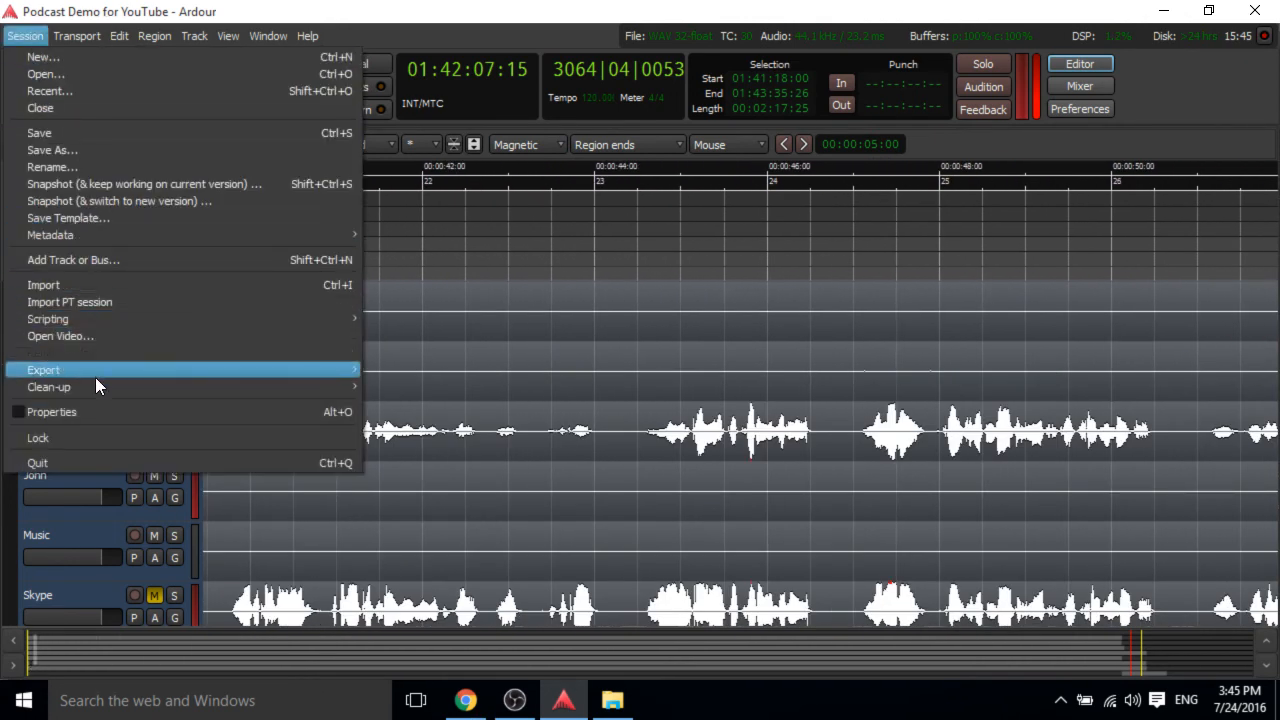
{"action": "left_click", "coordinate": [393, 370]}
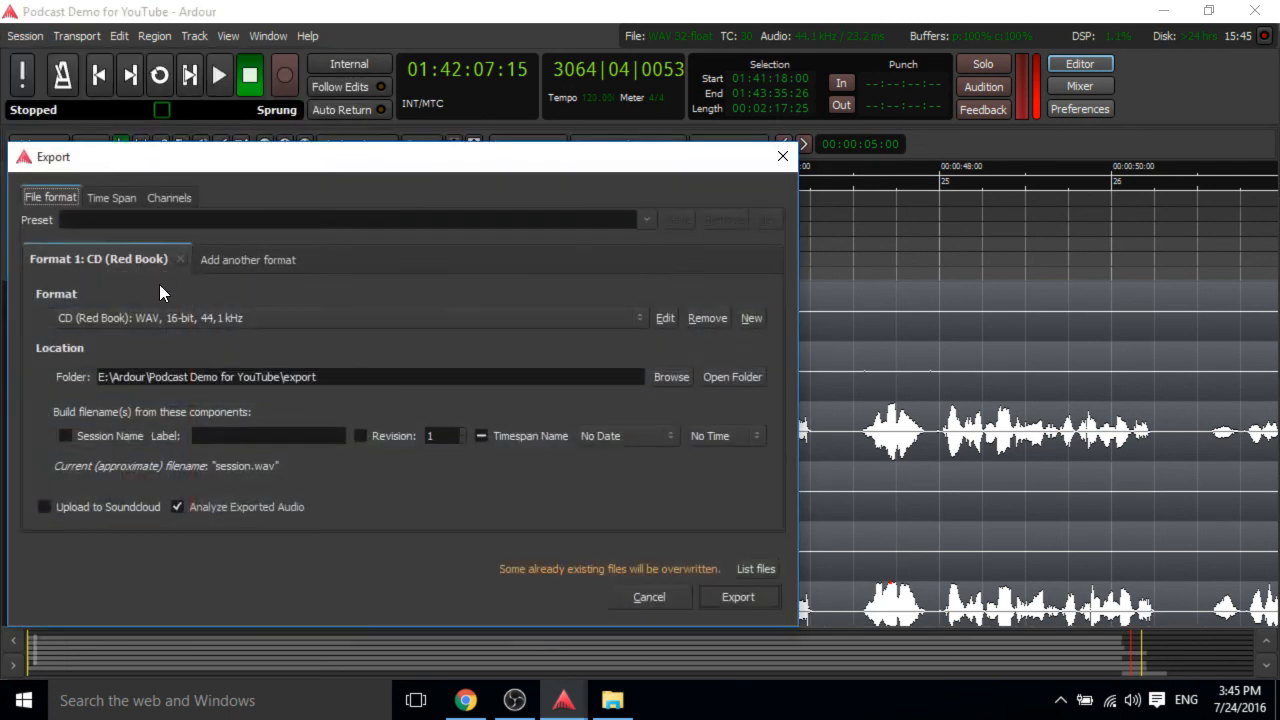
{"action": "left_click", "coordinate": [176, 318]}
{"action": "left_click", "coordinate": [176, 317]}
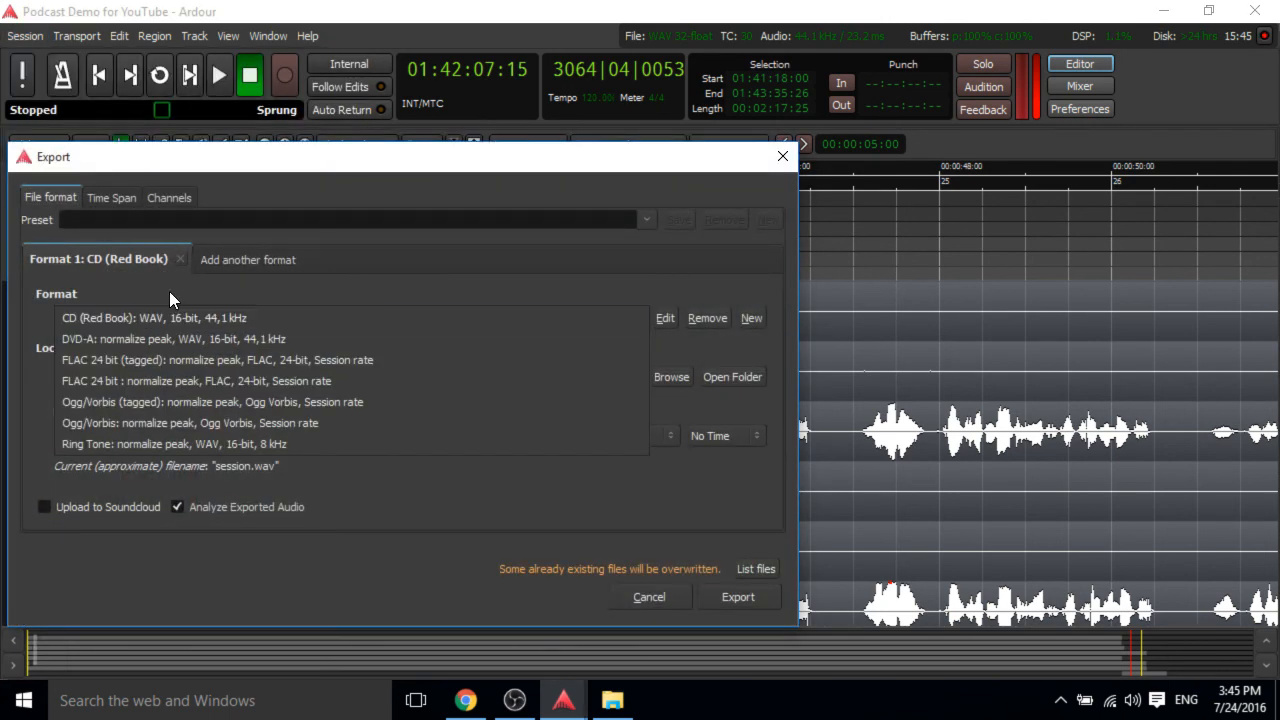
{"action": "left_click", "coordinate": [754, 317]}
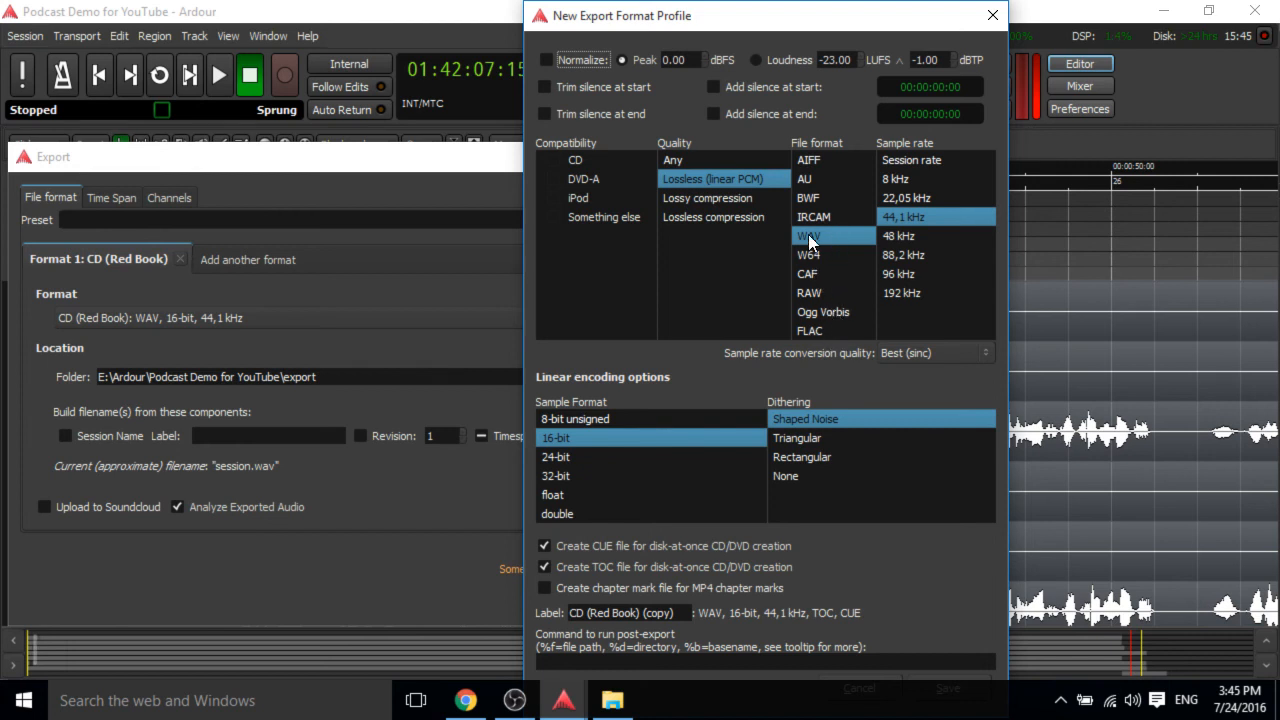
{"action": "left_click", "coordinate": [994, 17]}
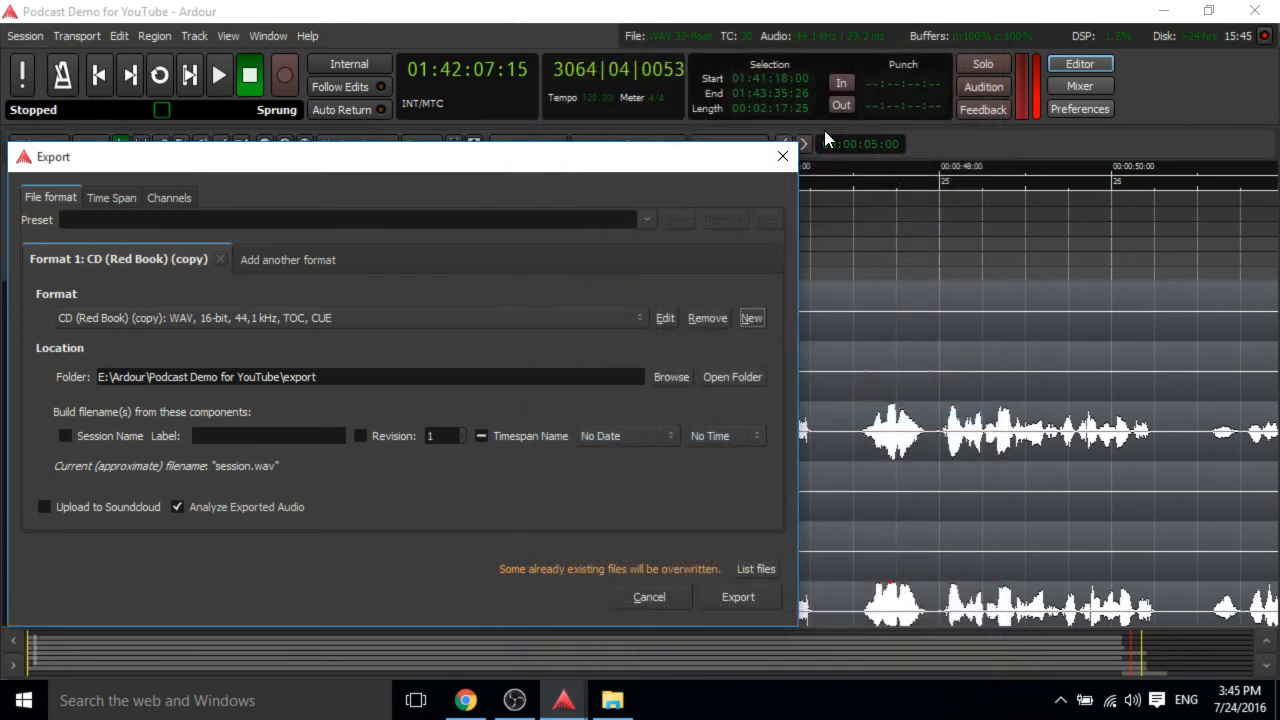
{"action": "left_click", "coordinate": [630, 596]}
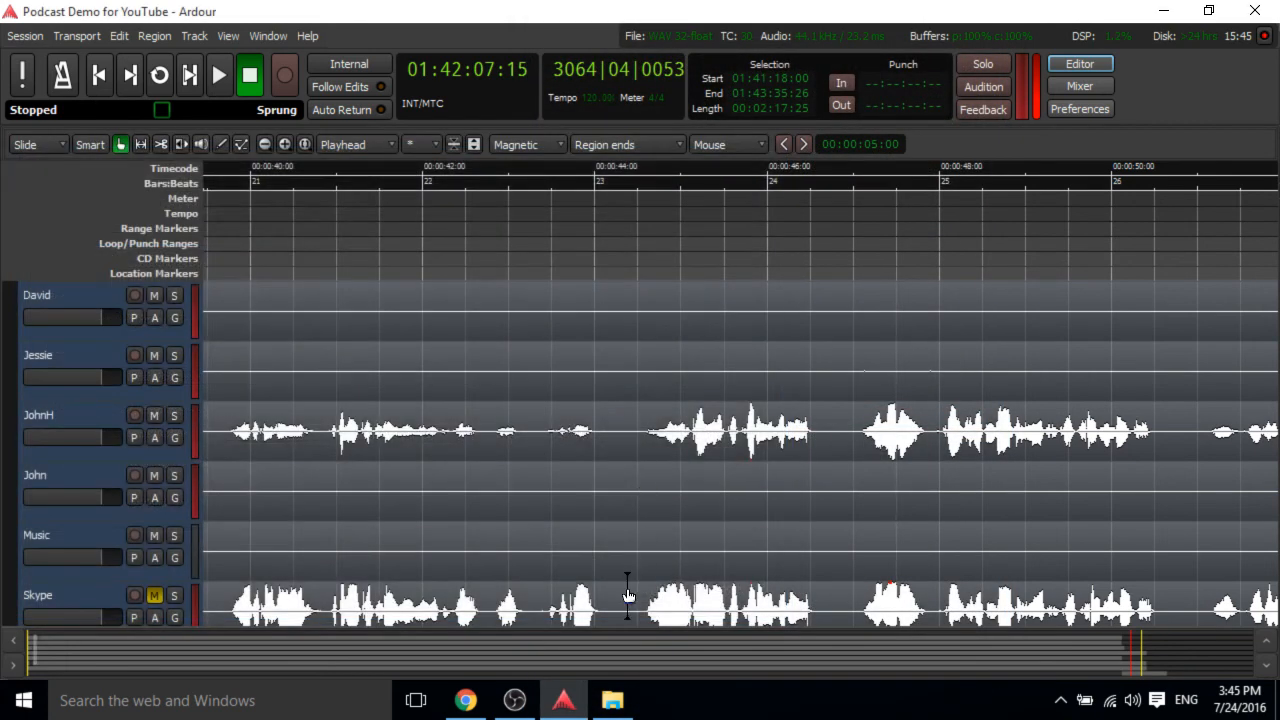
Reopen the Export dialog and open its export folder to locate the exported file.
{"action": "left_click", "coordinate": [14, 37]}
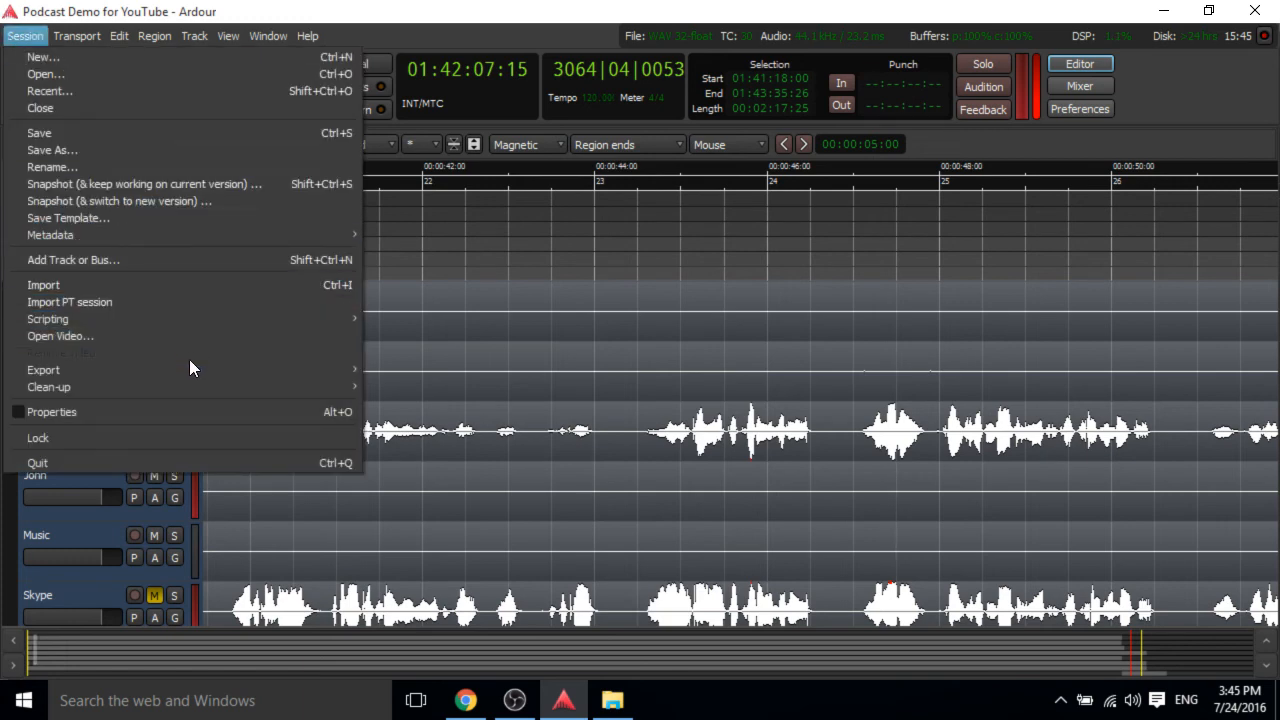
{"action": "mouse_move", "coordinate": [192, 369]}
{"action": "left_click", "coordinate": [405, 372]}
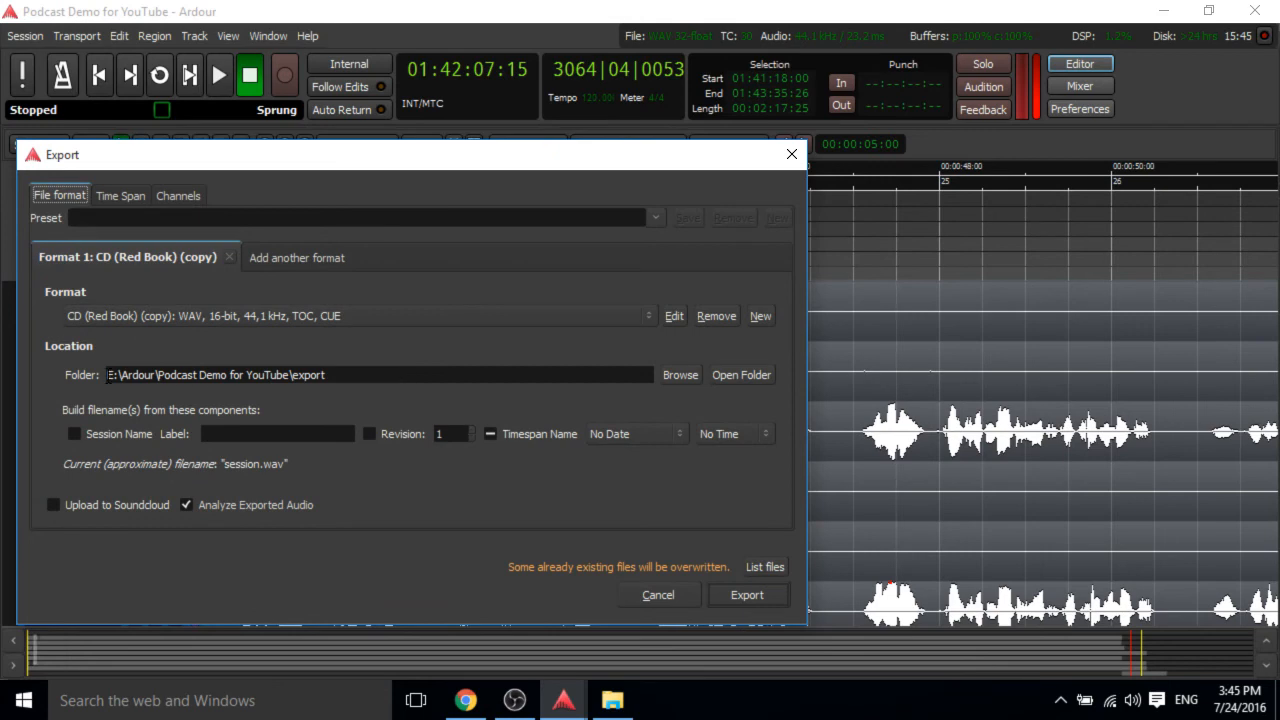
{"action": "left_click_drag", "start_coordinate": [107, 375], "coordinate": [366, 375]}
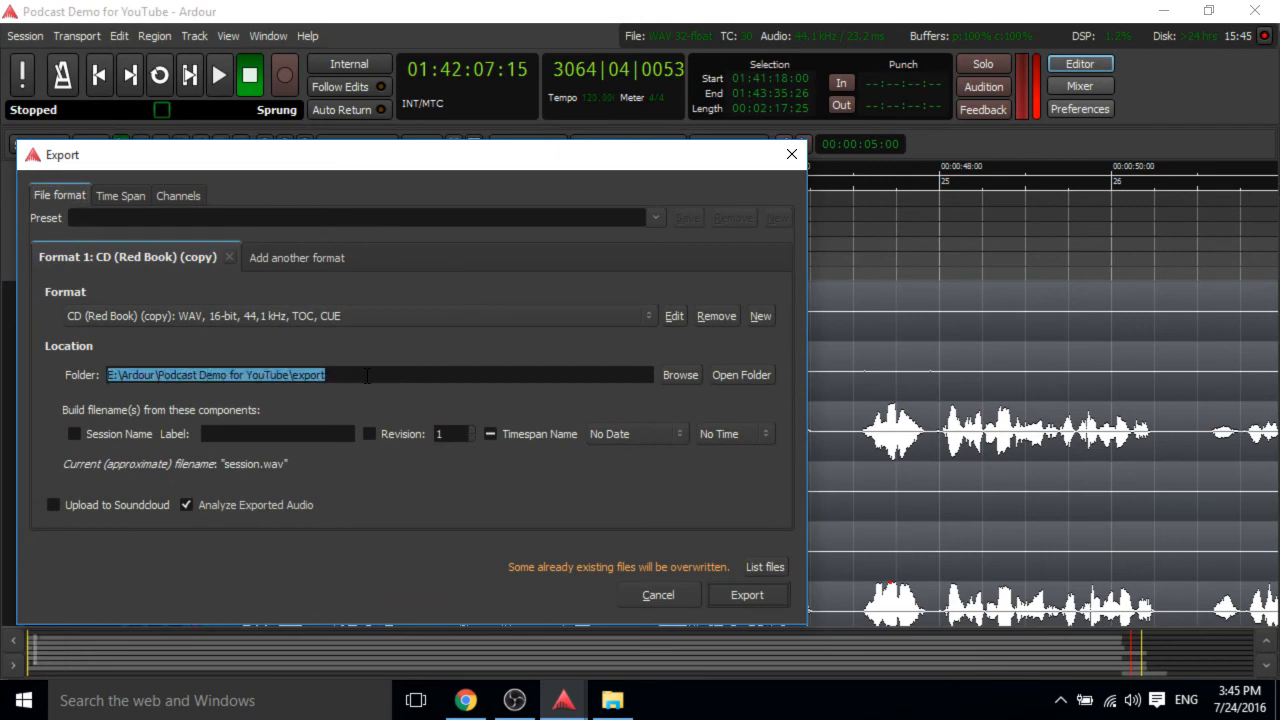
{"action": "left_click", "coordinate": [738, 370]}
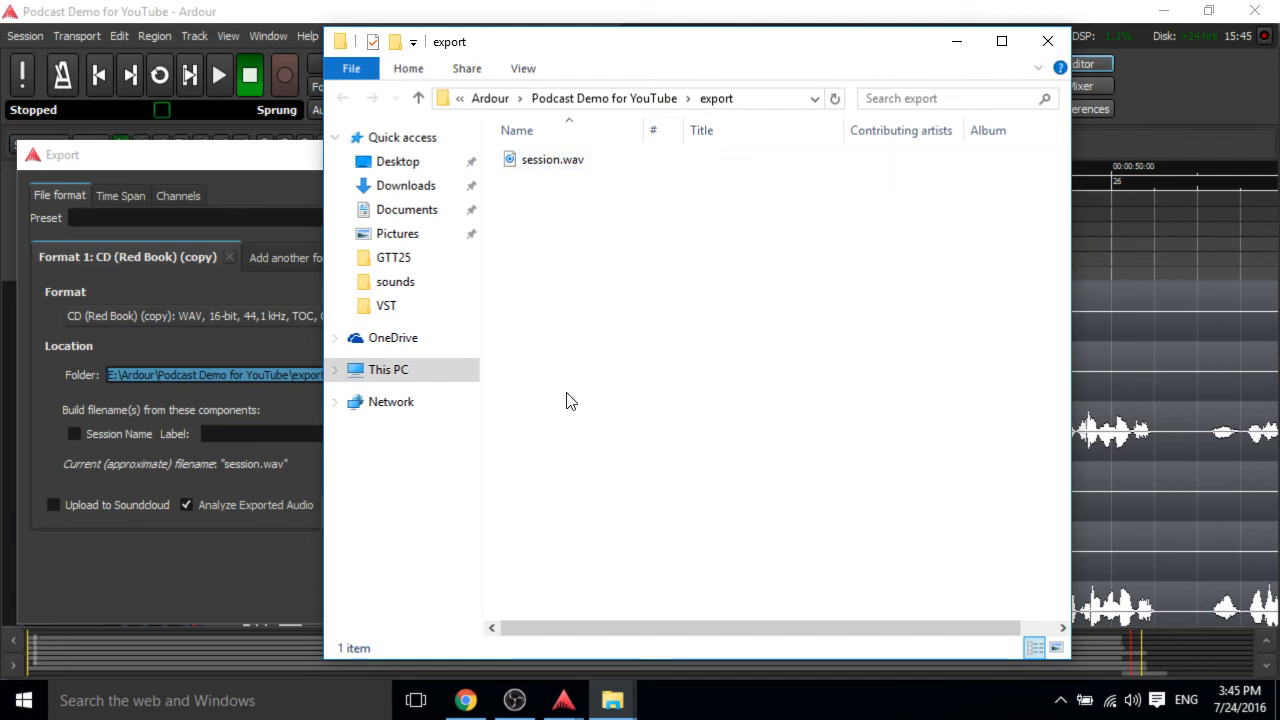
Launch winLAME and add the exported session.wav file as its input.
{"action": "left_click", "coordinate": [147, 705]}
{"action": "type", "text": "winlame"}
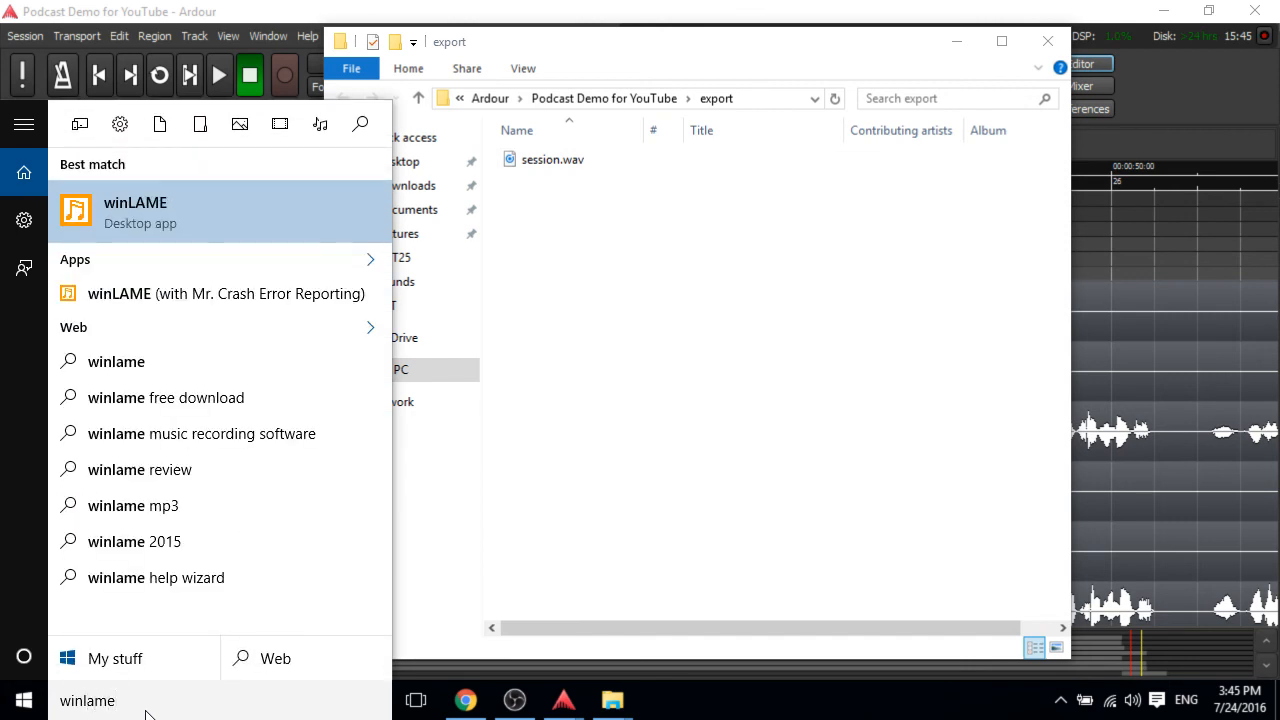
{"action": "key", "text": "Return"}
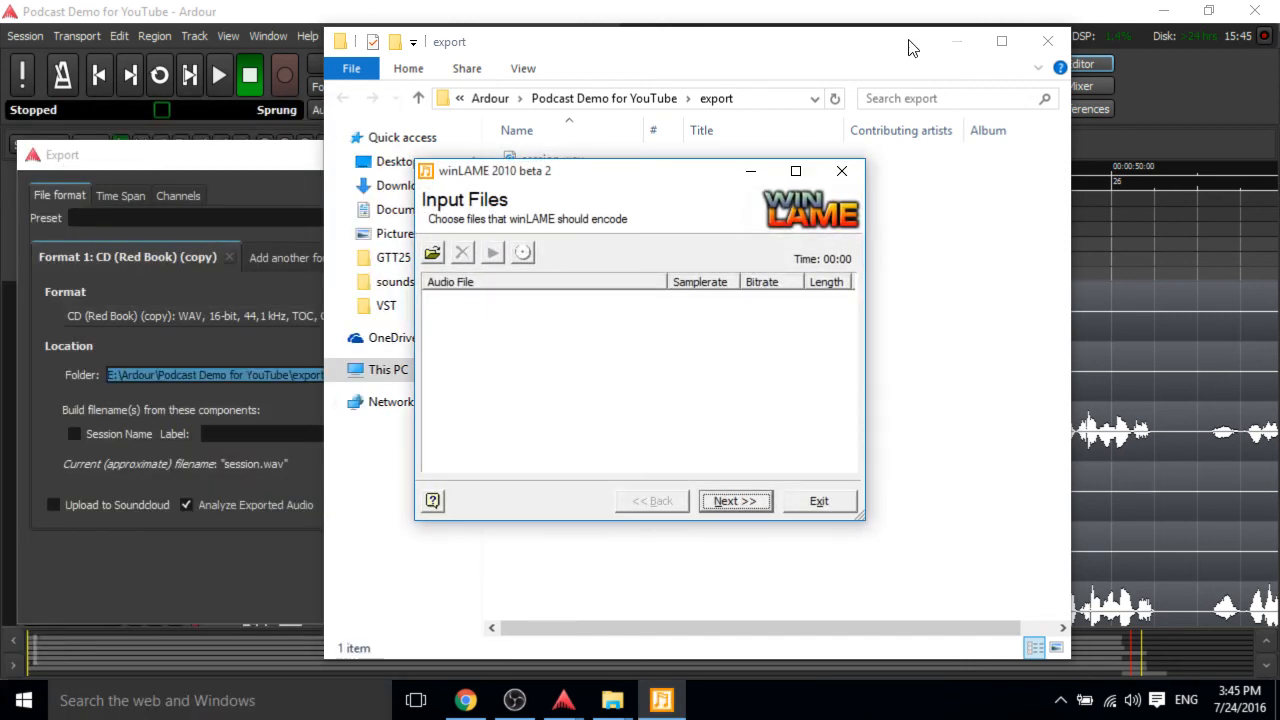
{"action": "left_click_drag", "start_coordinate": [629, 171], "coordinate": [1013, 135]}
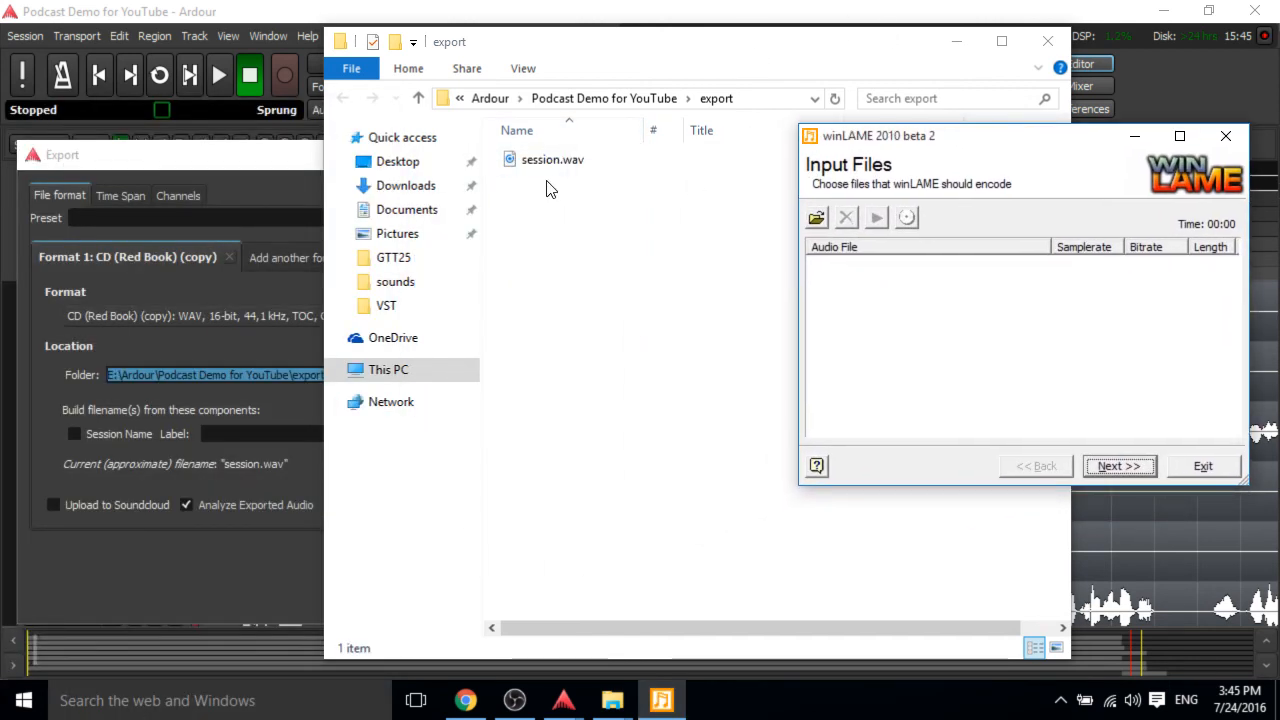
{"action": "left_click_drag", "start_coordinate": [548, 162], "coordinate": [1034, 308]}
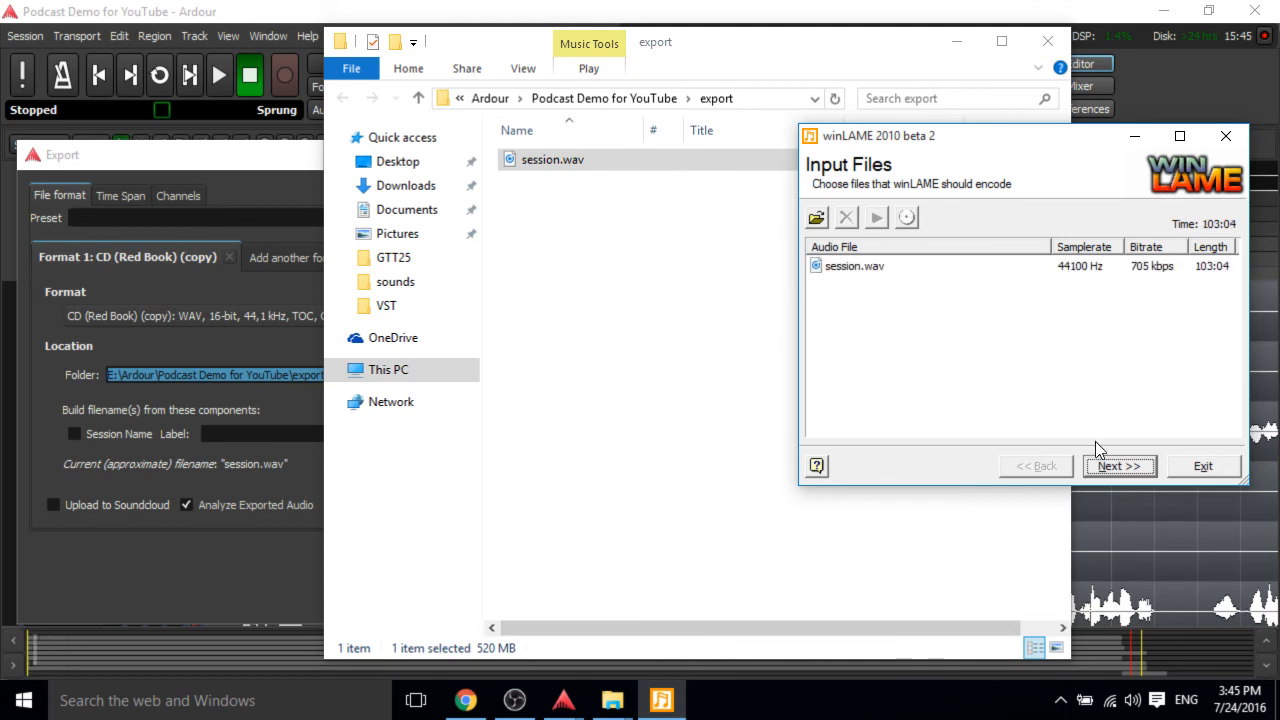
{"action": "left_click", "coordinate": [1110, 466]}
Keep the LAME mp3 Encoder output module and save output to the input file's folder.
{"action": "left_click", "coordinate": [842, 234]}
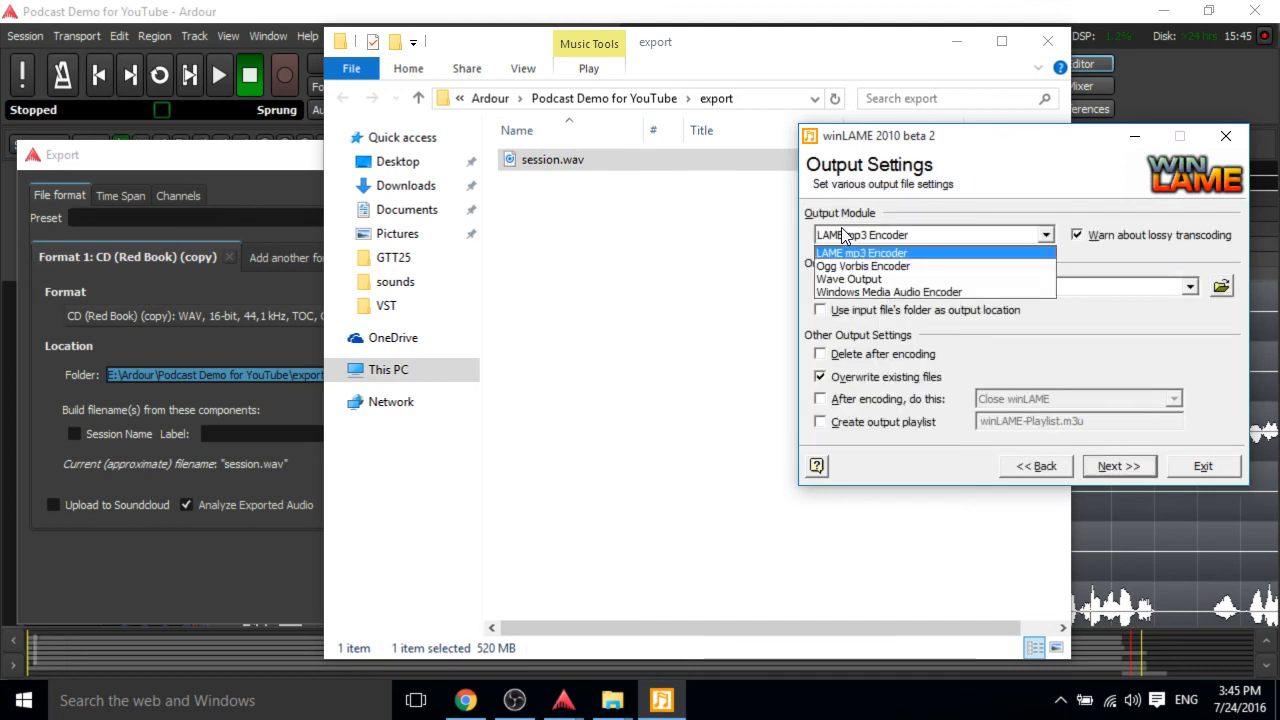
{"action": "left_click", "coordinate": [842, 234]}
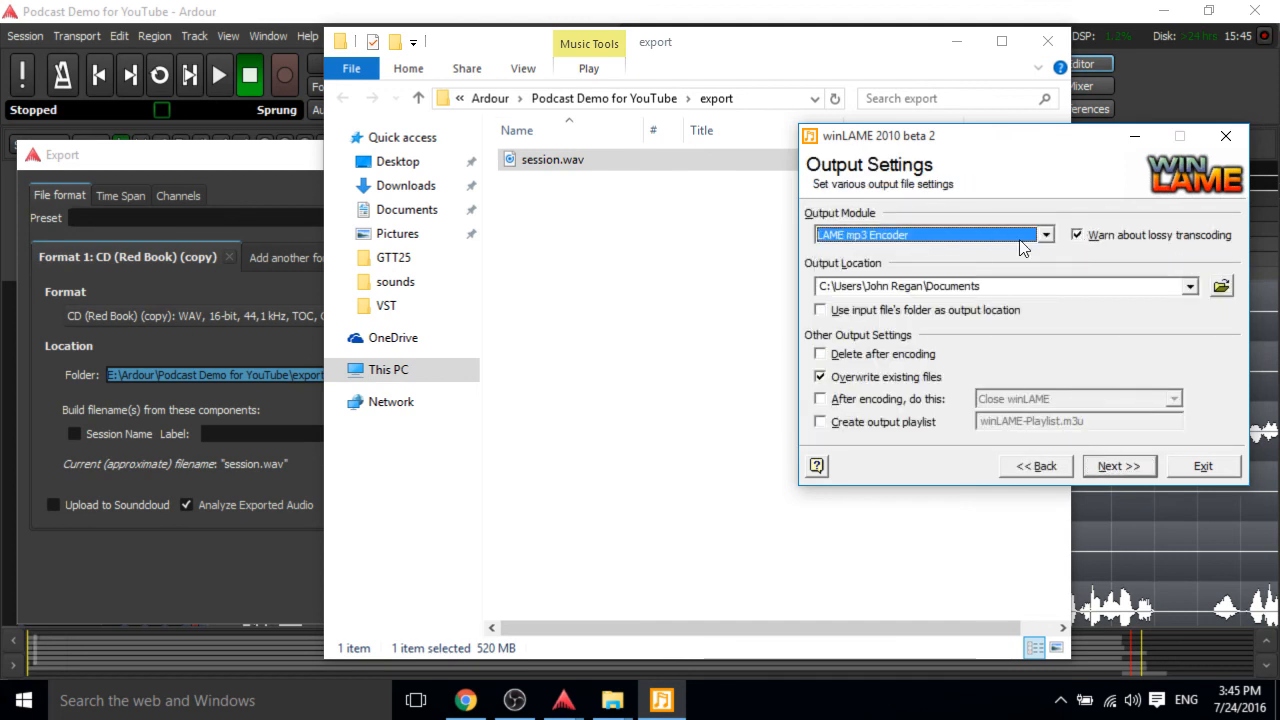
{"action": "left_click", "coordinate": [1190, 287]}
{"action": "left_click", "coordinate": [1045, 298]}
{"action": "left_click", "coordinate": [934, 316]}
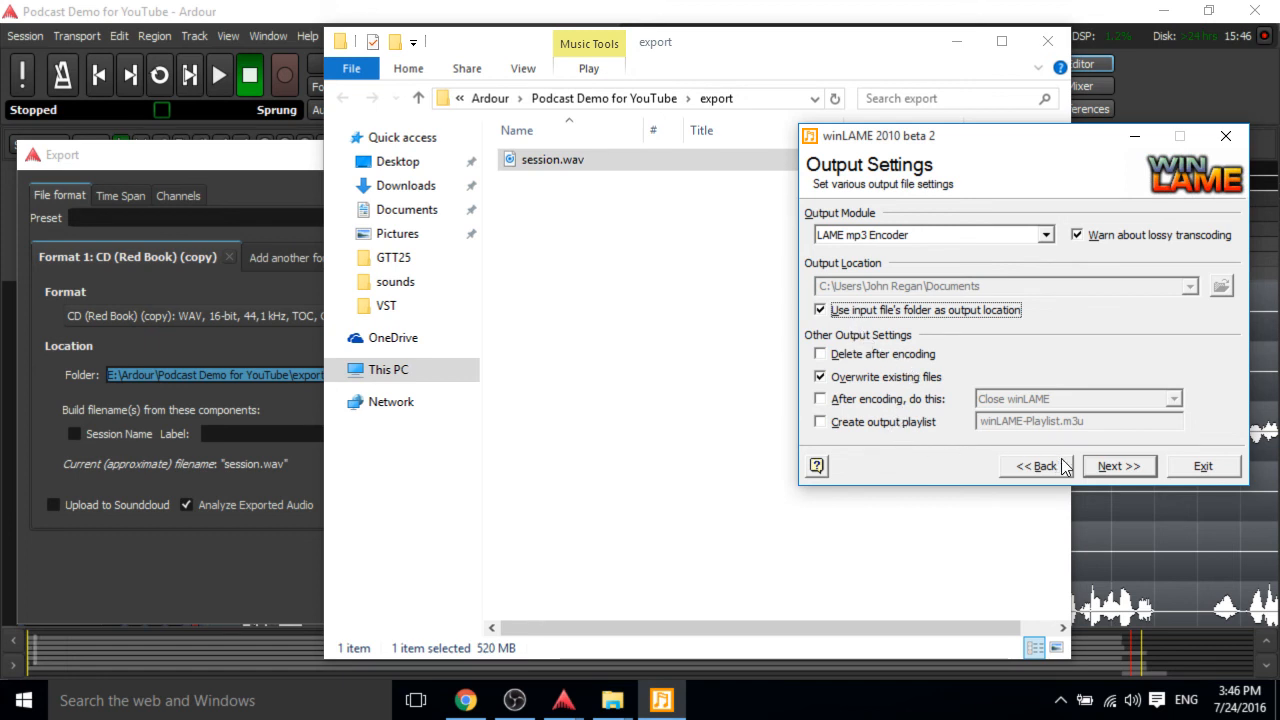
{"action": "left_click", "coordinate": [1106, 466]}
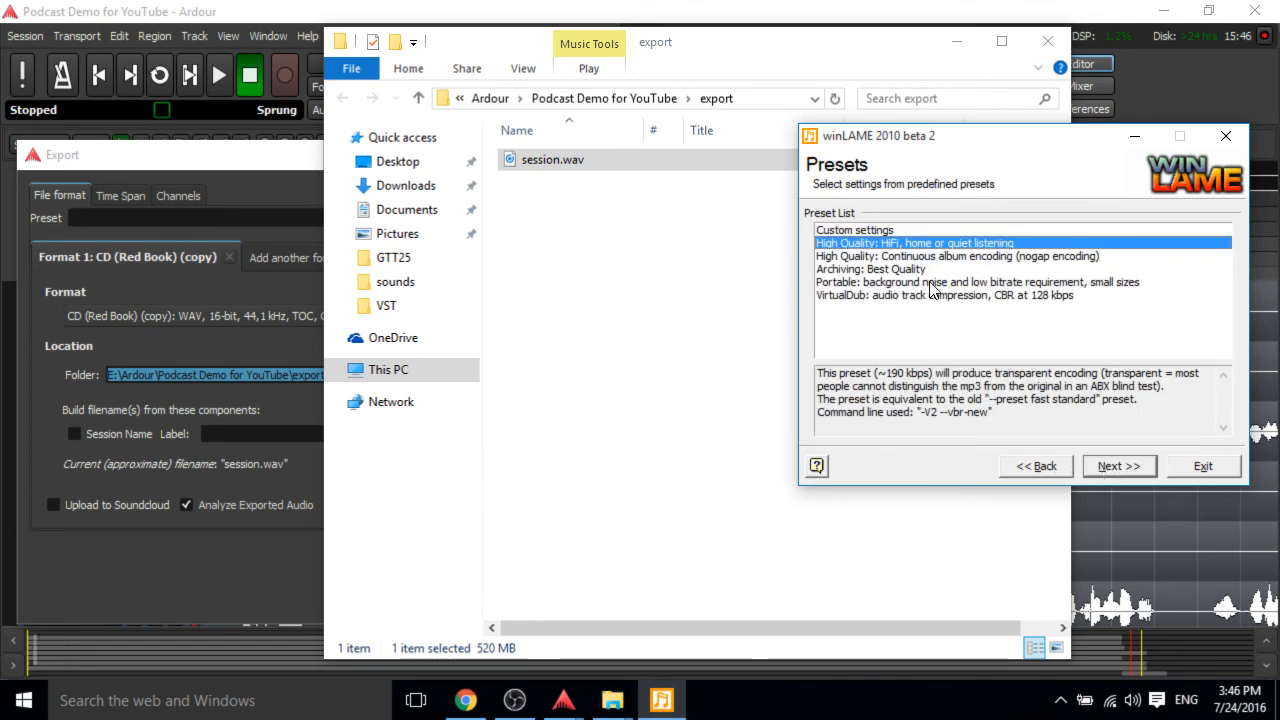
Compare the encoder presets and choose Custom settings.
{"action": "left_click", "coordinate": [877, 284]}
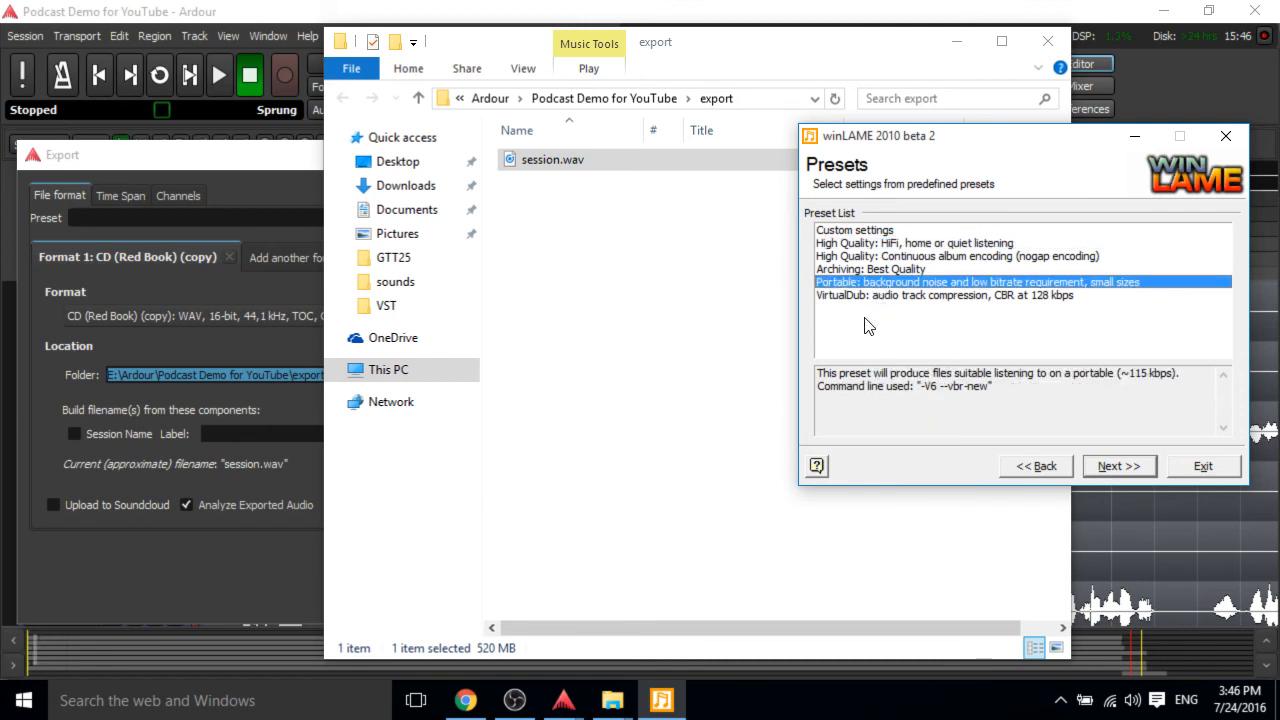
{"action": "left_click", "coordinate": [860, 232]}
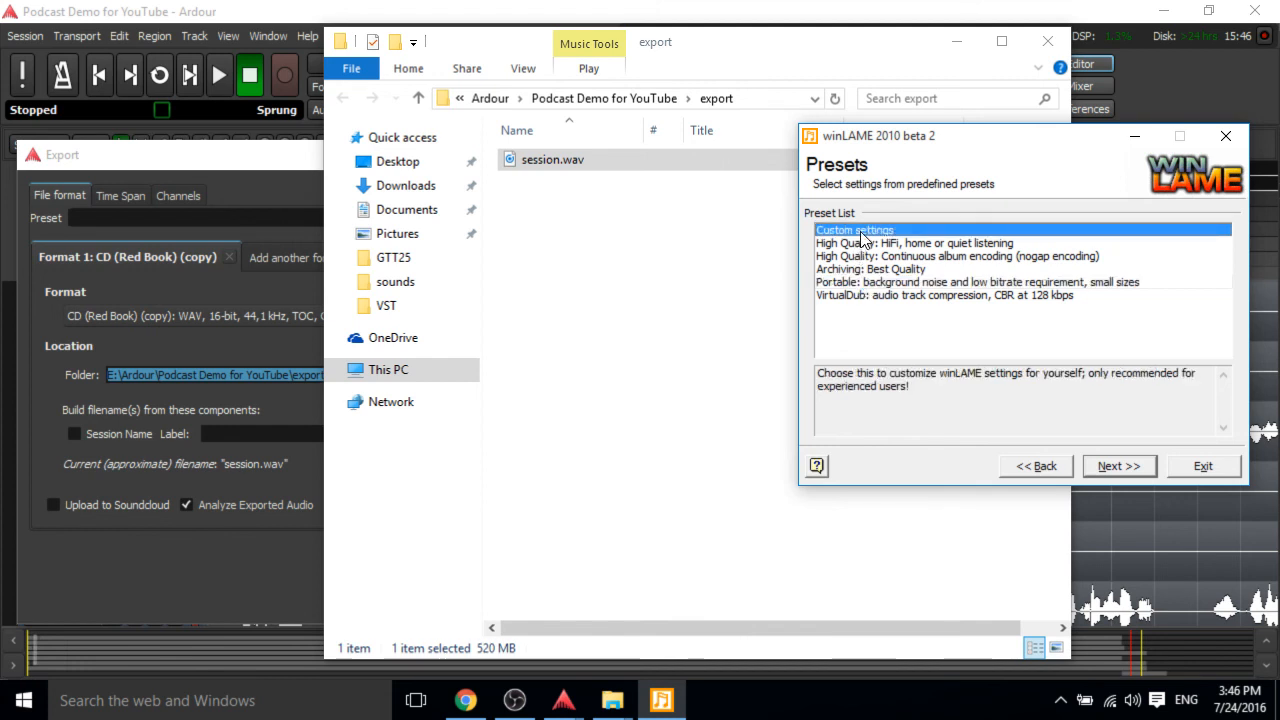
{"action": "left_click", "coordinate": [869, 244]}
{"action": "left_click", "coordinate": [872, 257]}
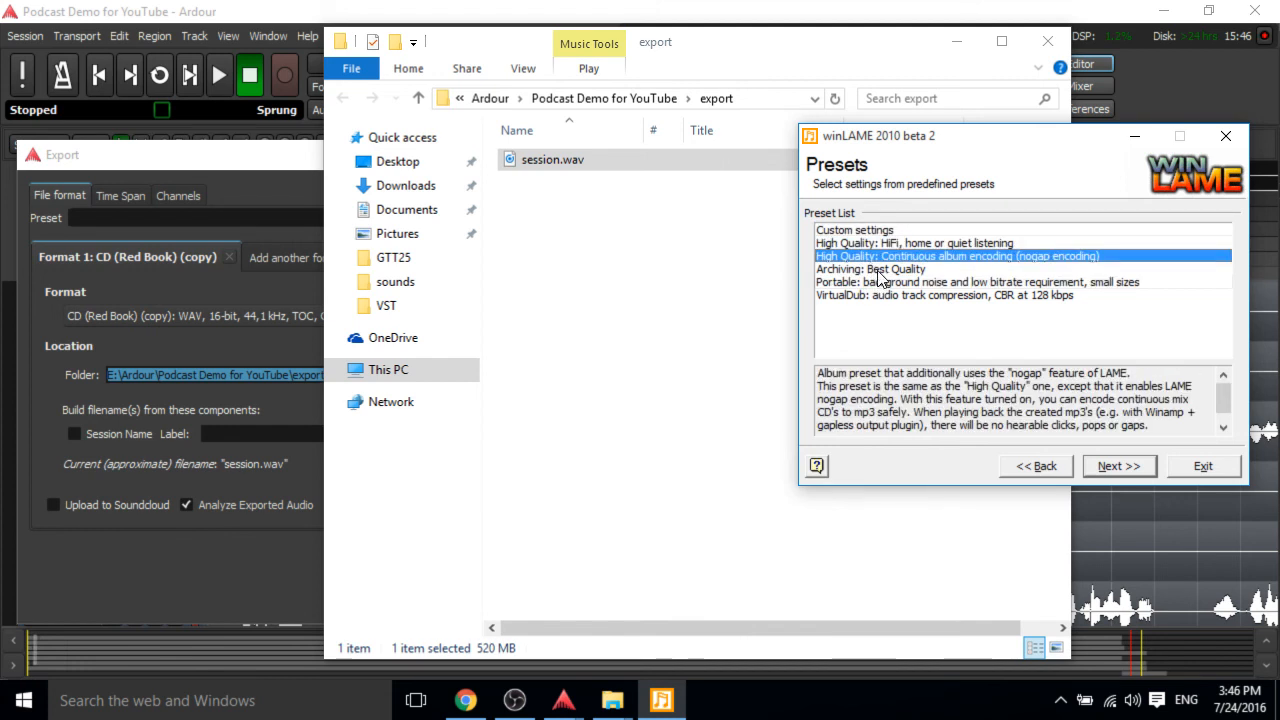
{"action": "left_click", "coordinate": [895, 272]}
{"action": "left_click", "coordinate": [897, 283]}
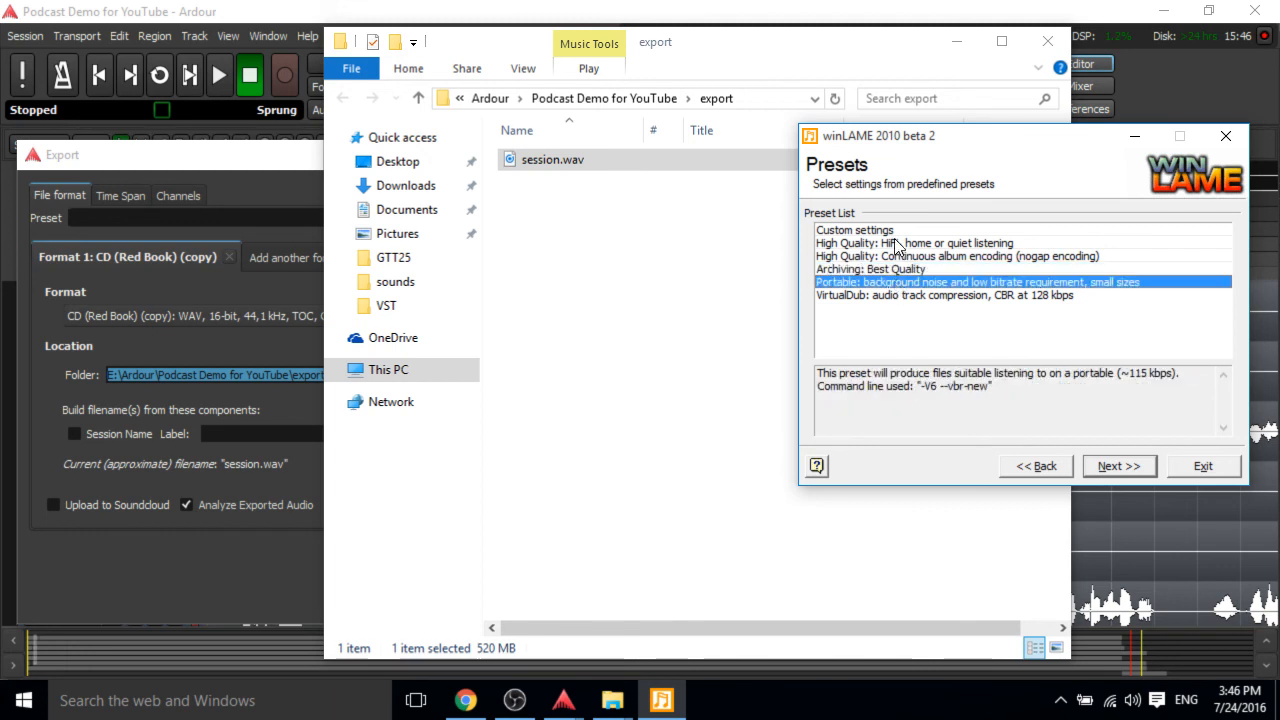
{"action": "left_click_drag", "start_coordinate": [969, 140], "coordinate": [646, 141]}
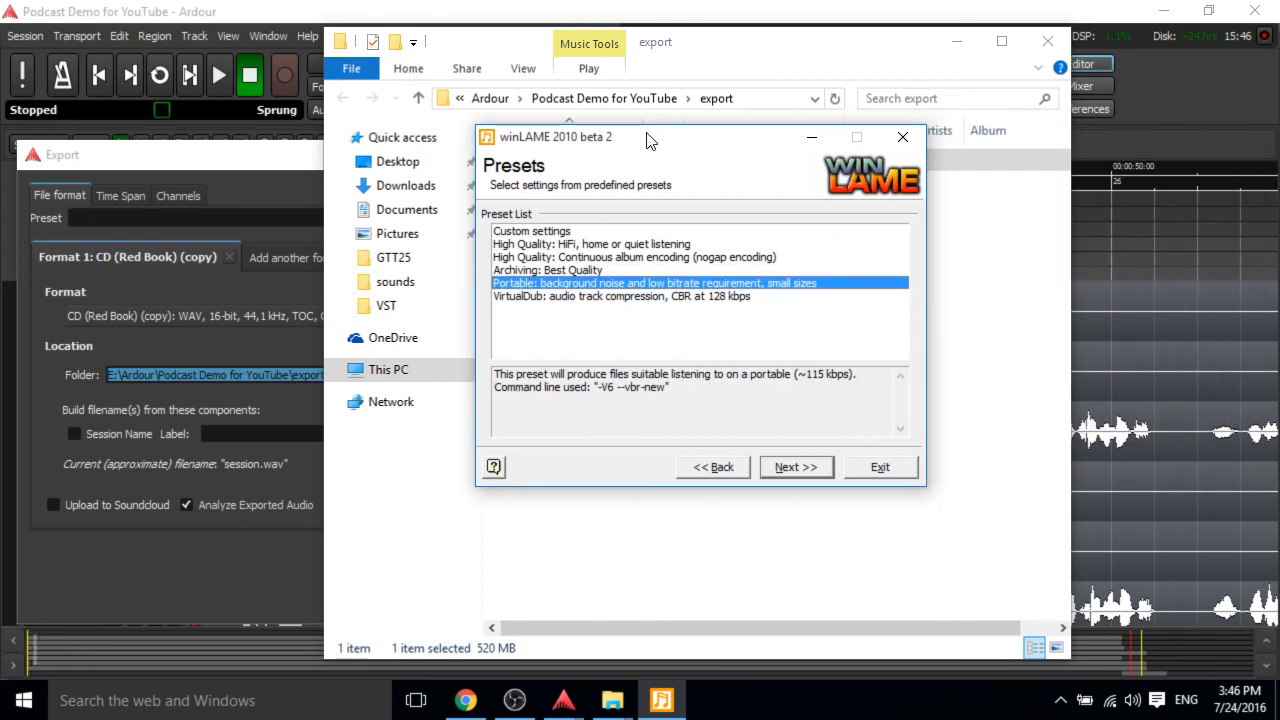
{"action": "left_click", "coordinate": [549, 232]}
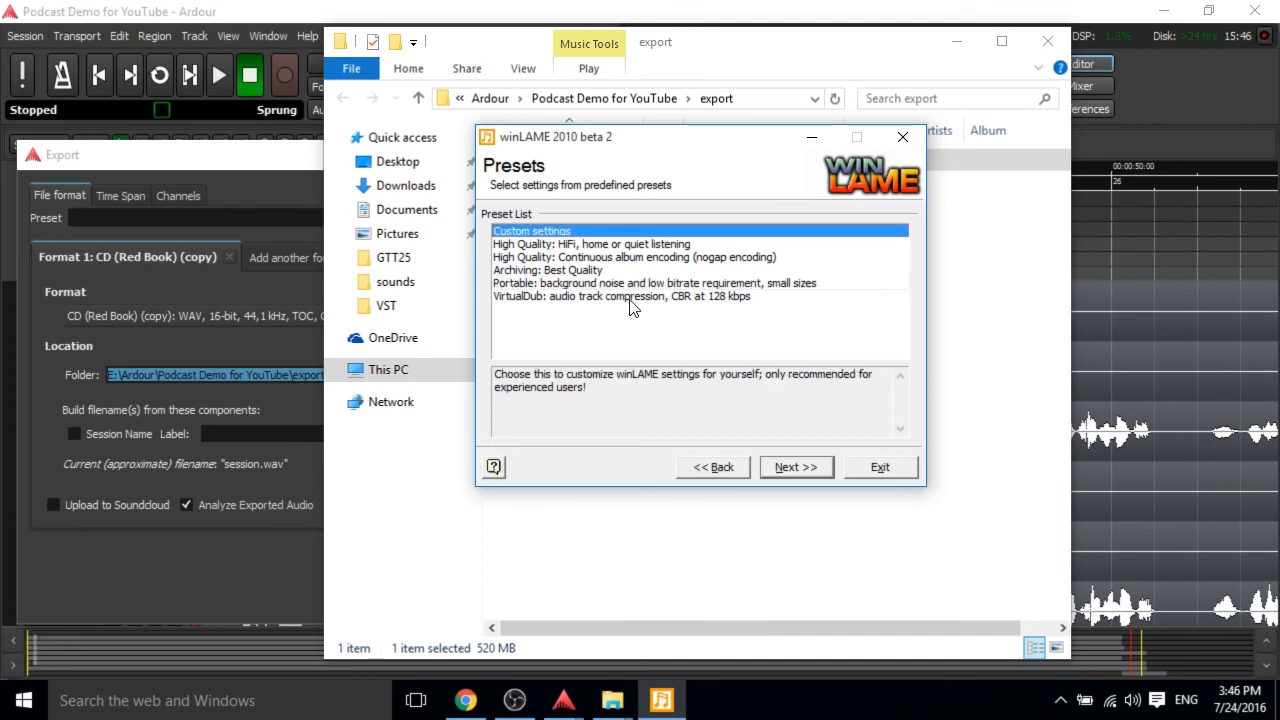
{"action": "left_click", "coordinate": [790, 467]}
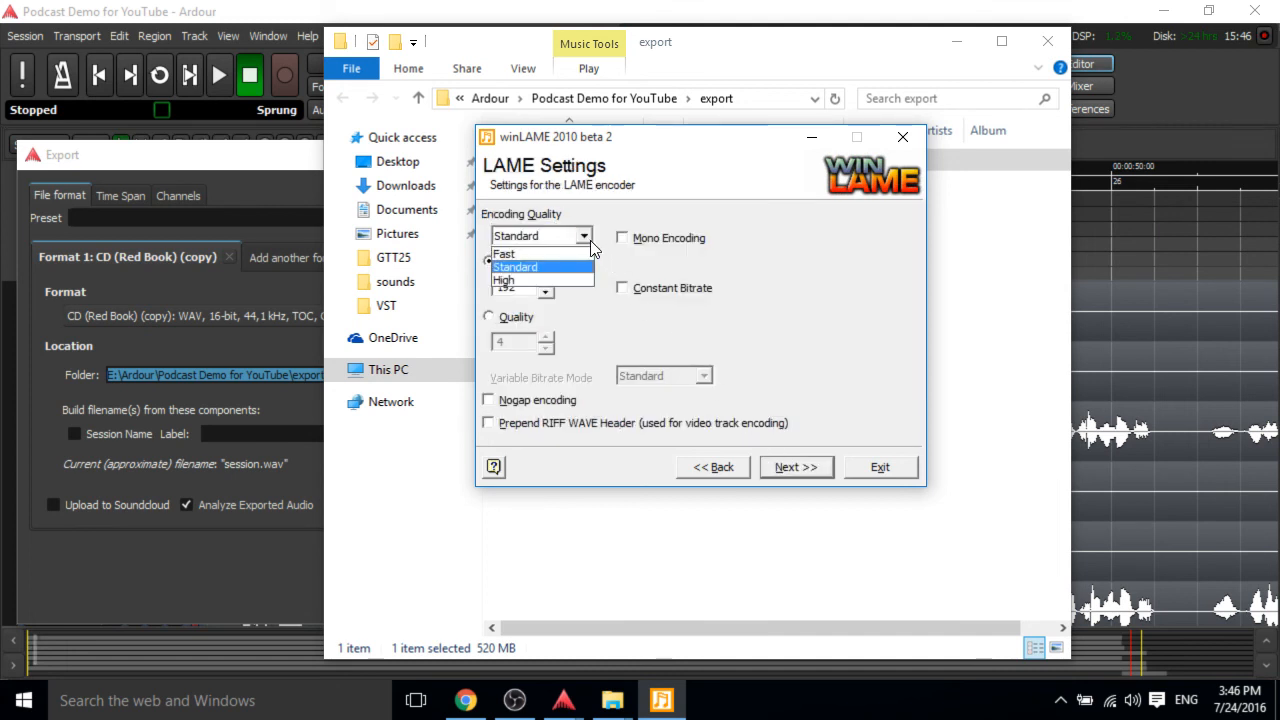
Set the encoding quality to High and enable mono encoding.
{"action": "left_click", "coordinate": [590, 240]}
{"action": "left_click", "coordinate": [655, 238]}
{"action": "left_click", "coordinate": [570, 240]}
{"action": "left_click", "coordinate": [571, 282]}
{"action": "left_click", "coordinate": [527, 287]}
{"action": "left_click_drag", "start_coordinate": [527, 287], "coordinate": [471, 285]}
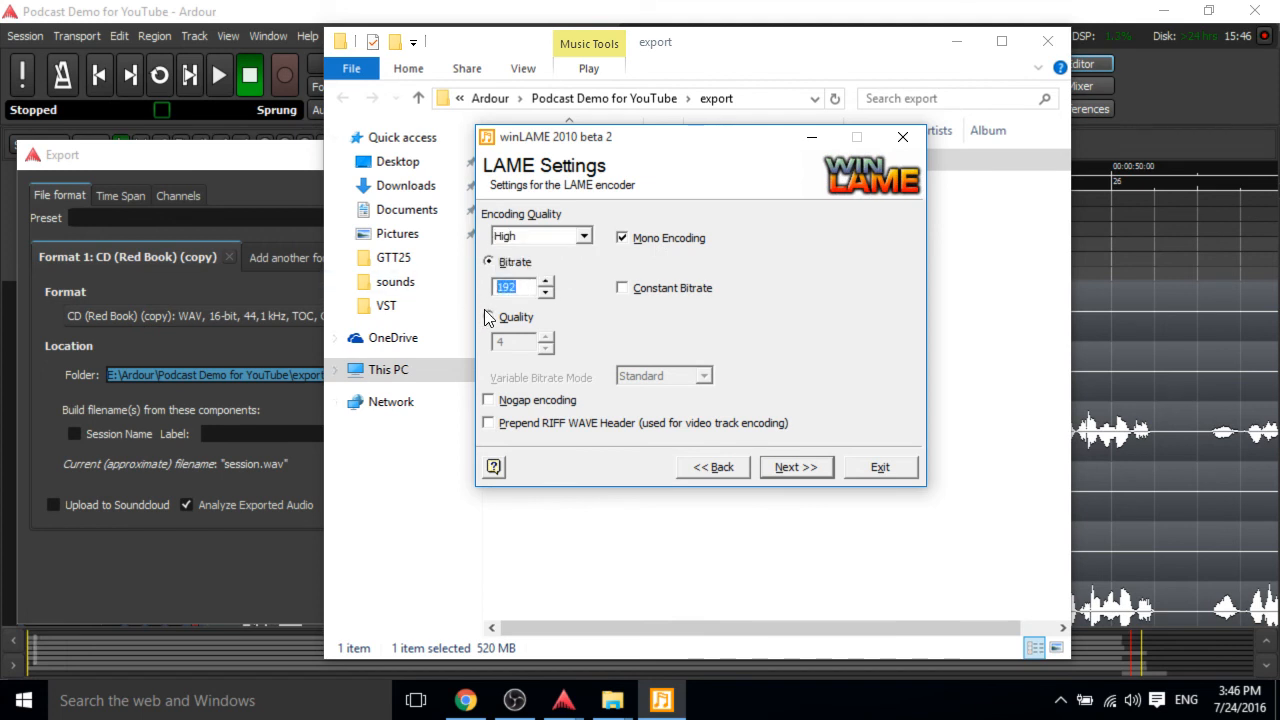
Switch to Quality-based encoding and raise the quality level to 5.
{"action": "left_click", "coordinate": [488, 317]}
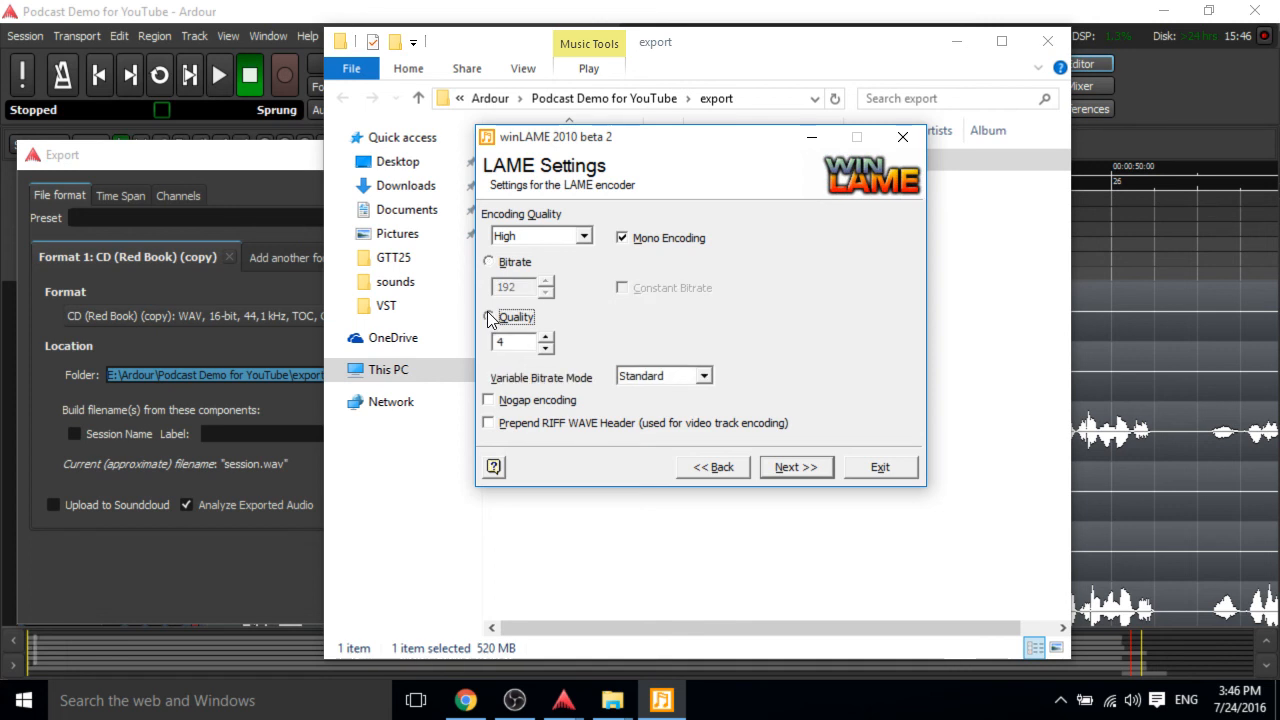
{"action": "left_click", "coordinate": [705, 376]}
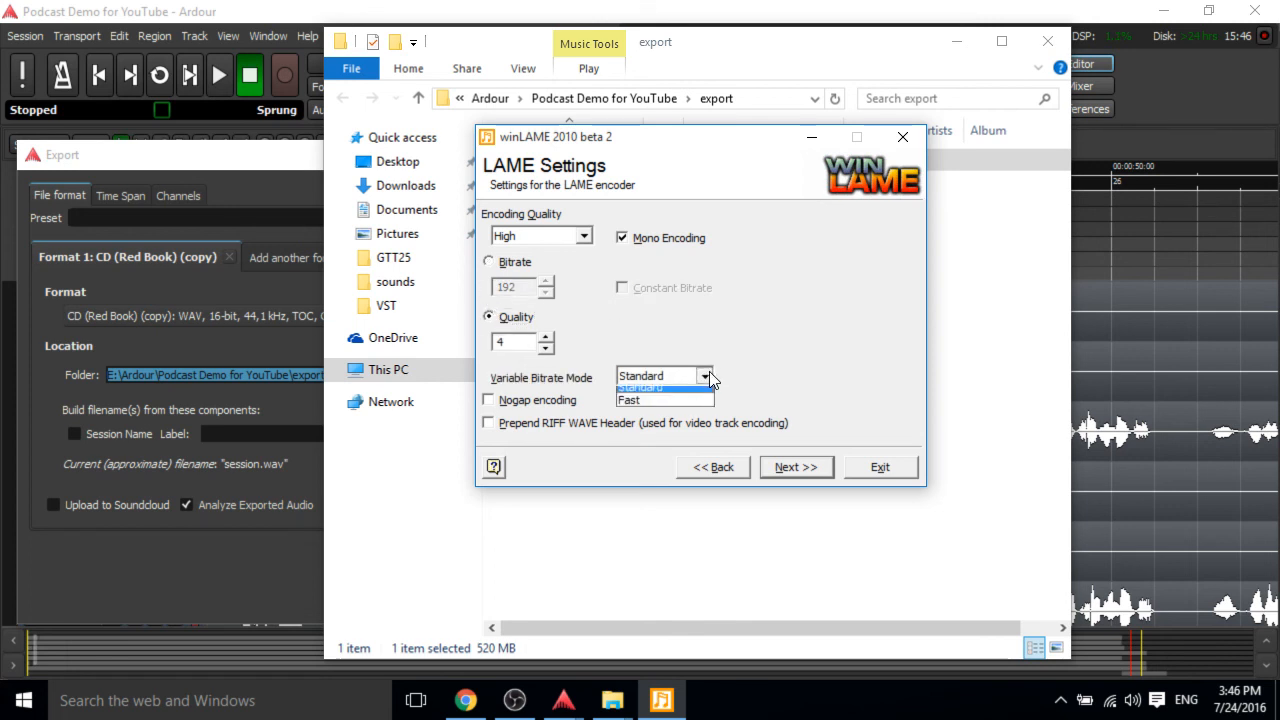
{"action": "left_click", "coordinate": [705, 376]}
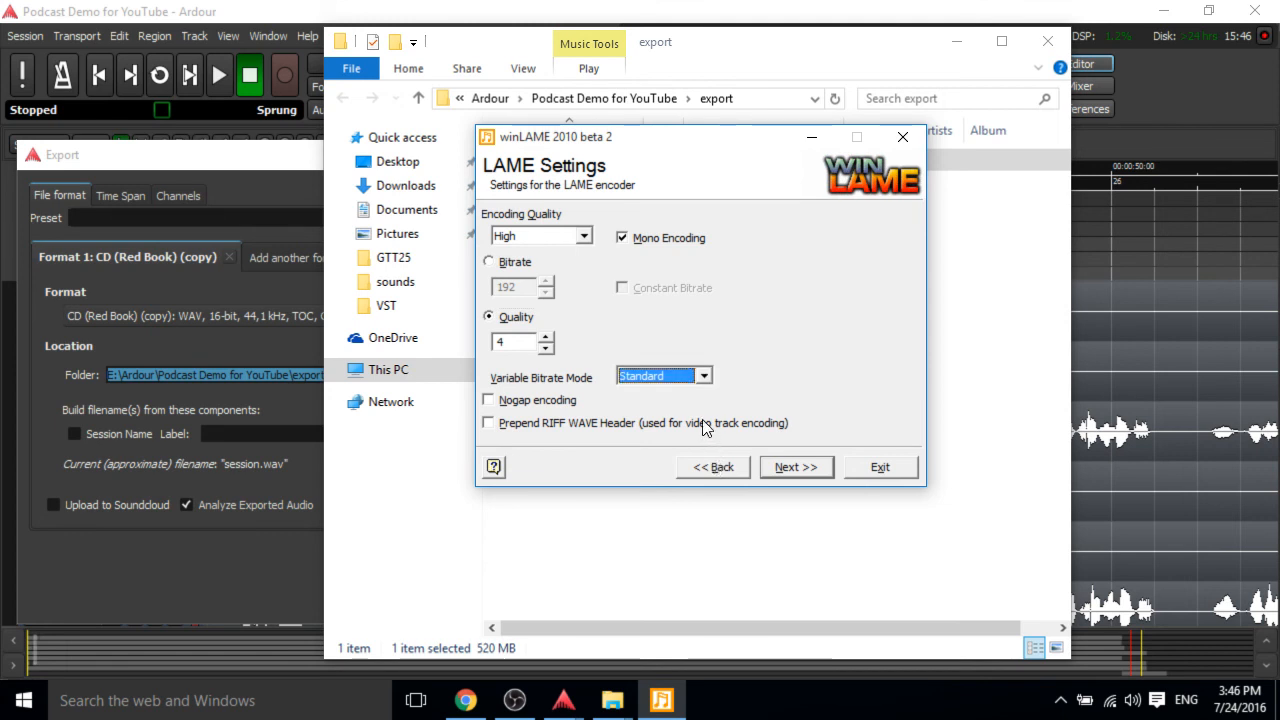
{"action": "left_click", "coordinate": [546, 339]}
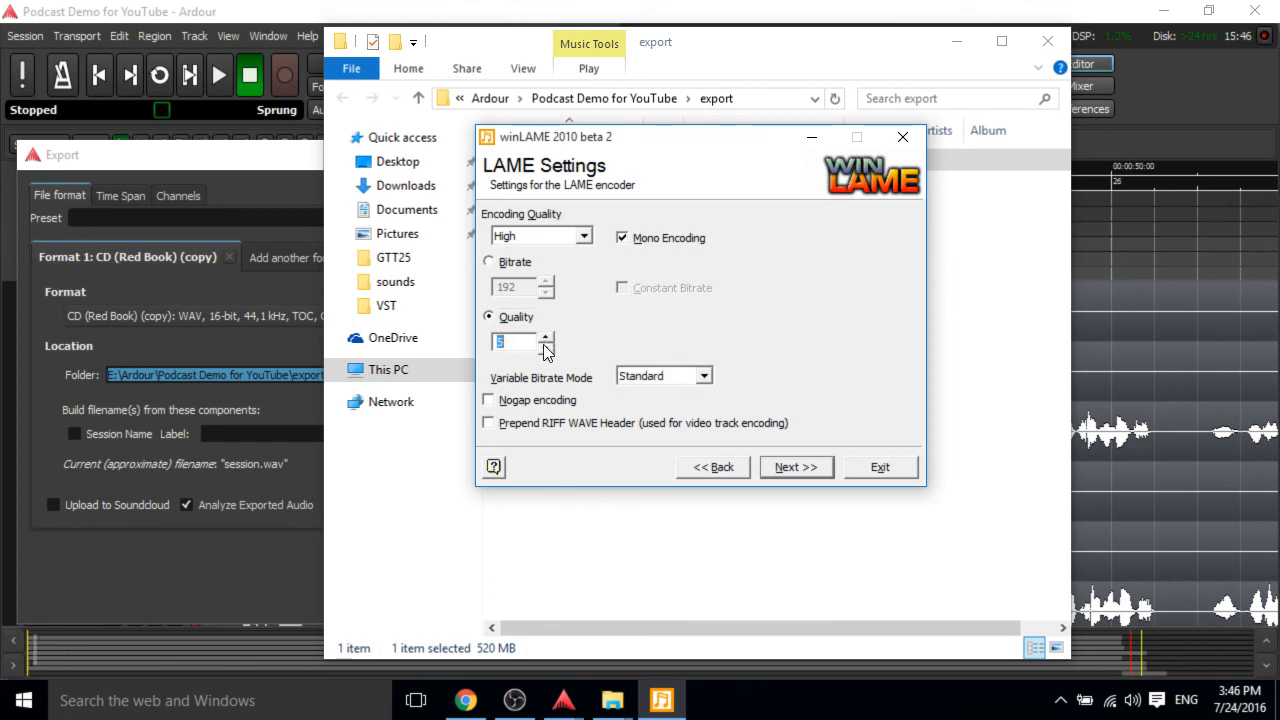
{"action": "left_click", "coordinate": [584, 236]}
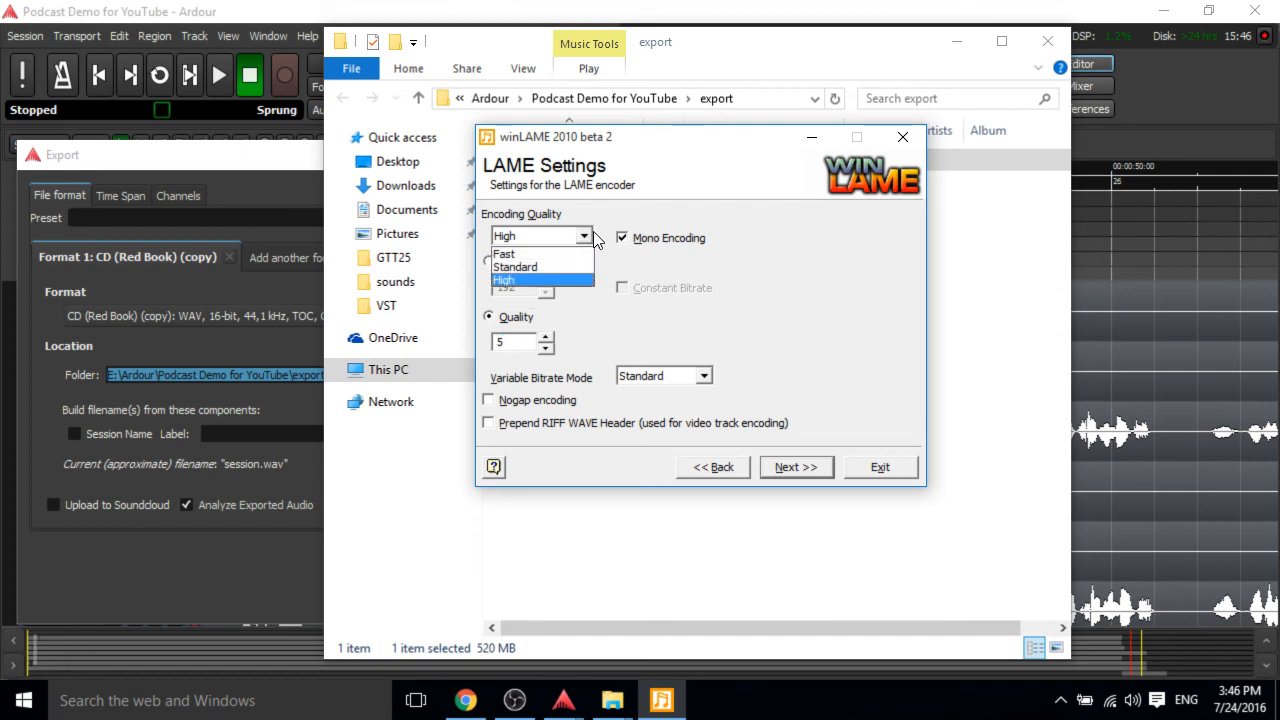
{"action": "left_click", "coordinate": [568, 280]}
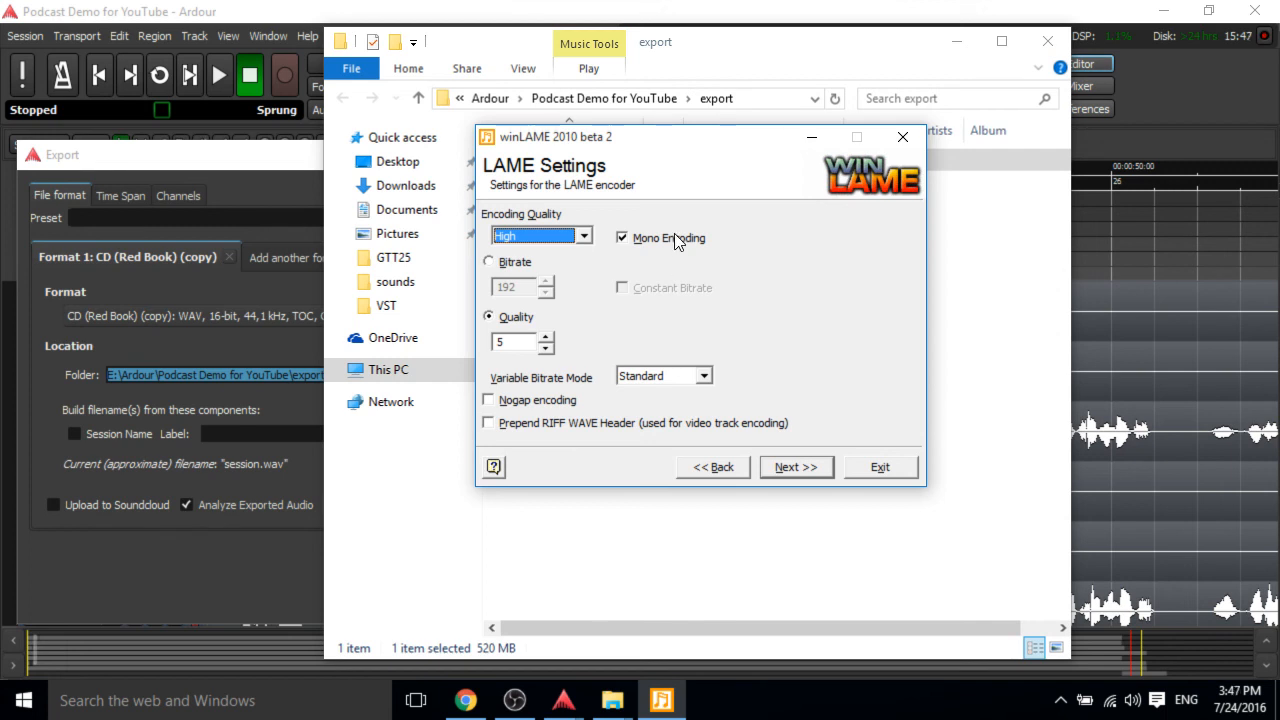
Try quality levels of 3, 4 and 2 with the Standard variable bitrate mode.
{"action": "left_click", "coordinate": [516, 338]}
{"action": "scroll", "coordinate": [516, 338], "scroll_direction": "down", "scroll_amount": 2}
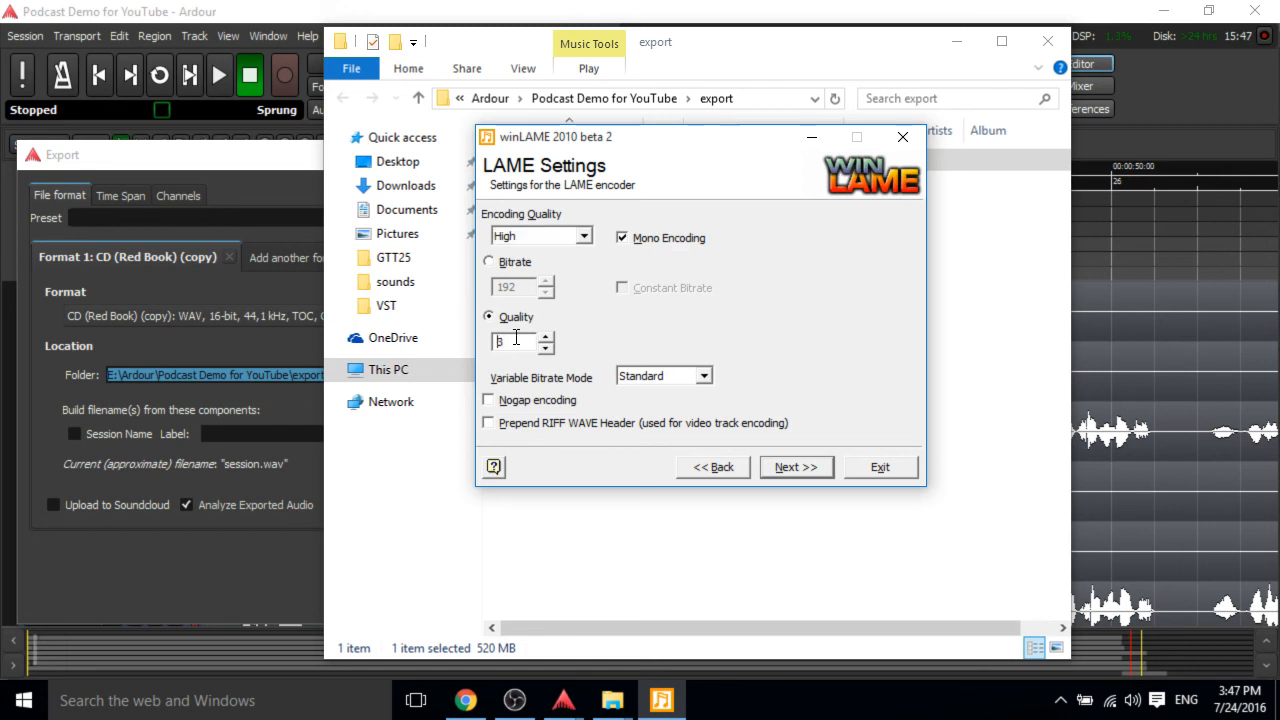
{"action": "scroll", "coordinate": [516, 338], "scroll_direction": "up", "scroll_amount": 2}
{"action": "scroll", "coordinate": [516, 338], "scroll_direction": "down", "scroll_amount": 4}
{"action": "scroll", "coordinate": [517, 340], "scroll_direction": "up", "scroll_amount": 6}
{"action": "scroll", "coordinate": [517, 342], "scroll_direction": "down", "scroll_amount": 5}
{"action": "scroll", "coordinate": [517, 342], "scroll_direction": "up", "scroll_amount": 2}
{"action": "scroll", "coordinate": [517, 342], "scroll_direction": "up", "scroll_amount": 1}
{"action": "scroll", "coordinate": [517, 342], "scroll_direction": "up", "scroll_amount": 1}
{"action": "type", "text": "3"}
{"action": "key", "text": "BackSpace"}
{"action": "type", "text": "4"}
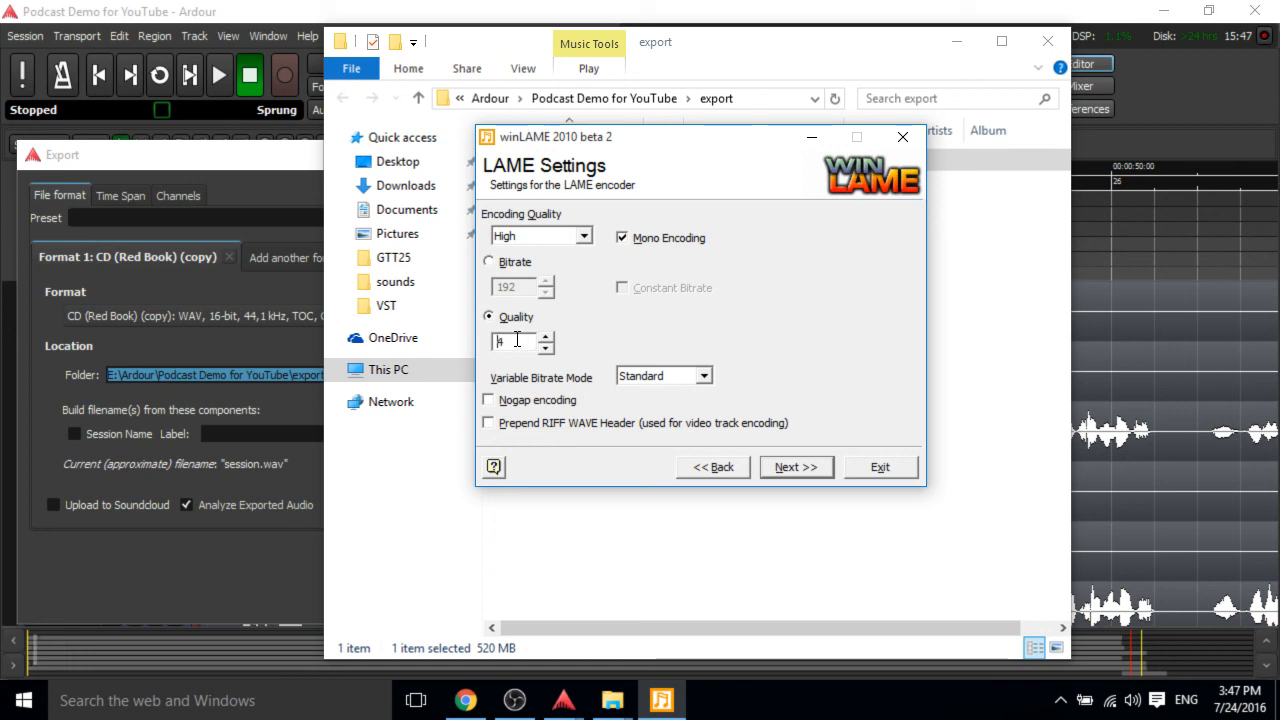
{"action": "key", "text": "BackSpace"}
{"action": "type", "text": "2"}
{"action": "key", "text": "Home"}
{"action": "left_click", "coordinate": [641, 378]}
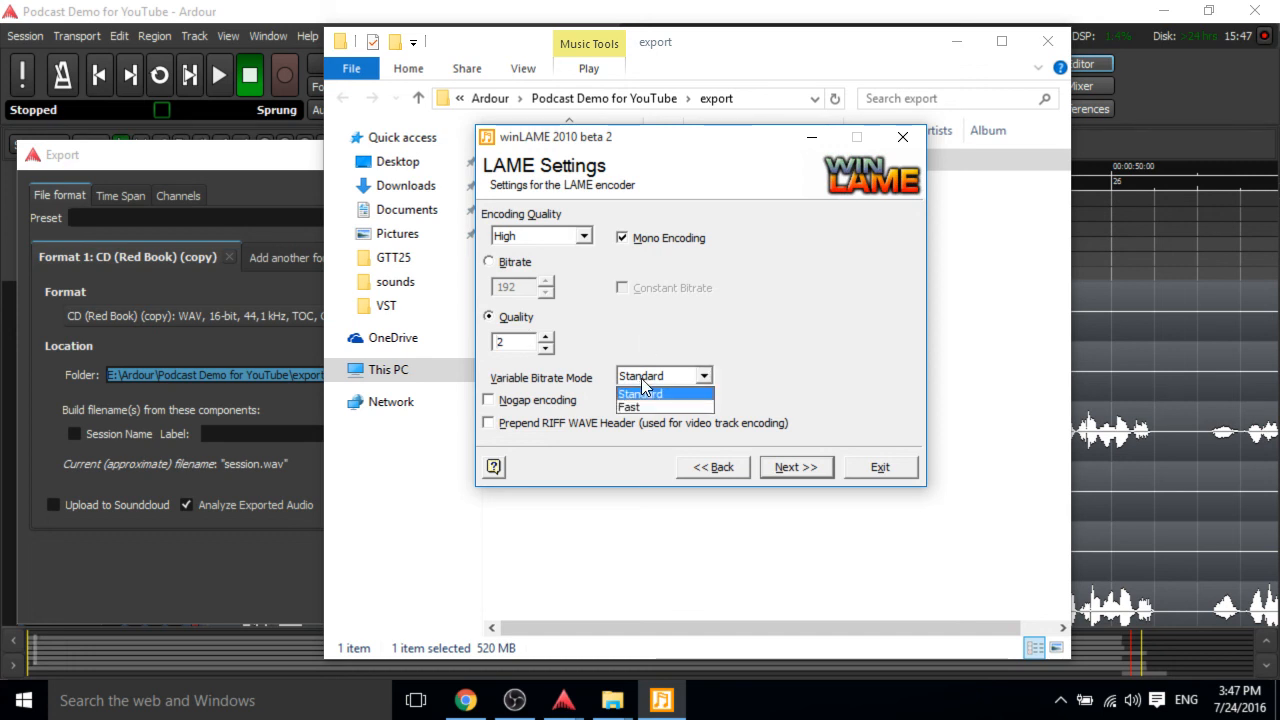
{"action": "left_click", "coordinate": [643, 392]}
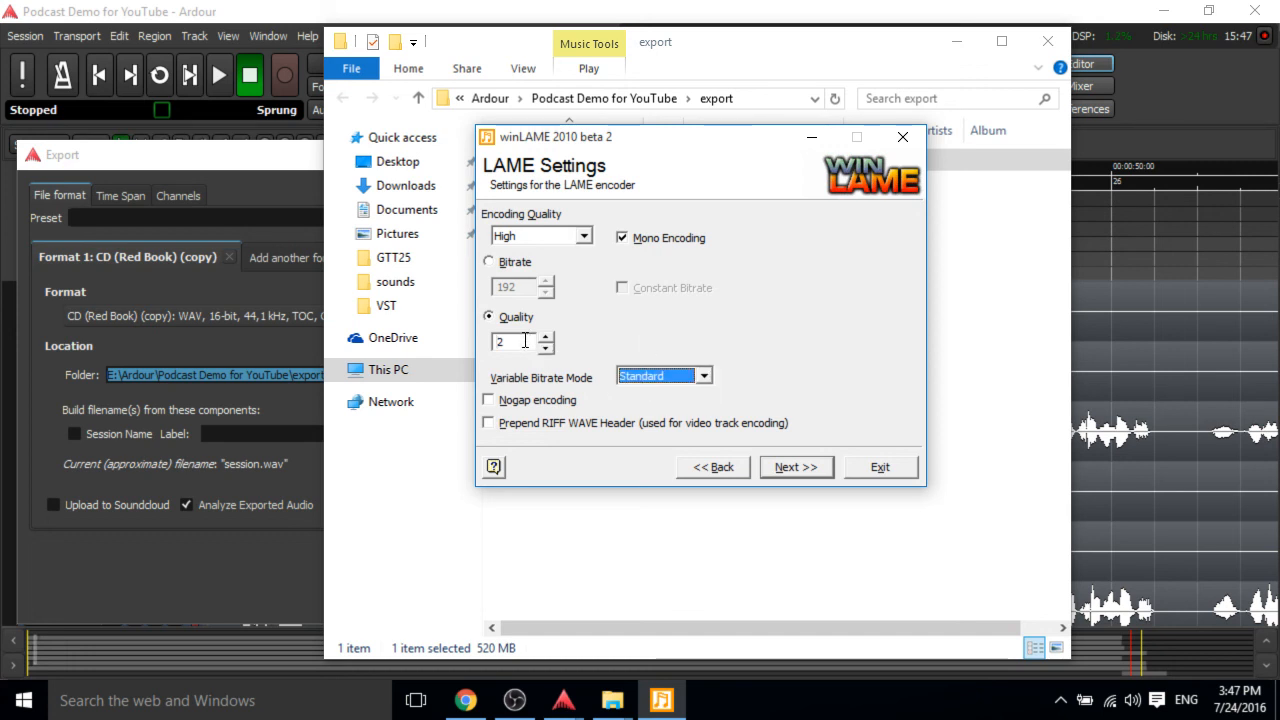
Set the quality level to 4, keeping Quality mode and Standard variable bitrate mode.
{"action": "left_click", "coordinate": [524, 341]}
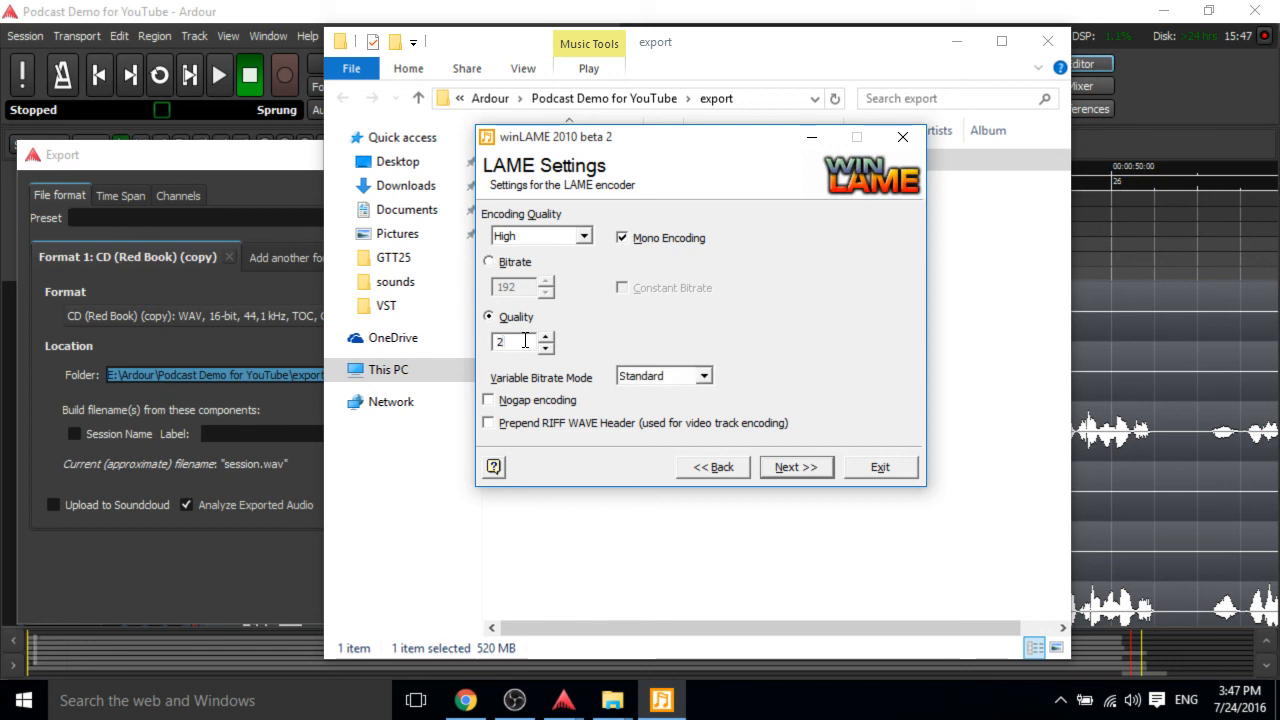
{"action": "double_click", "coordinate": [524, 341]}
{"action": "type", "text": "4"}
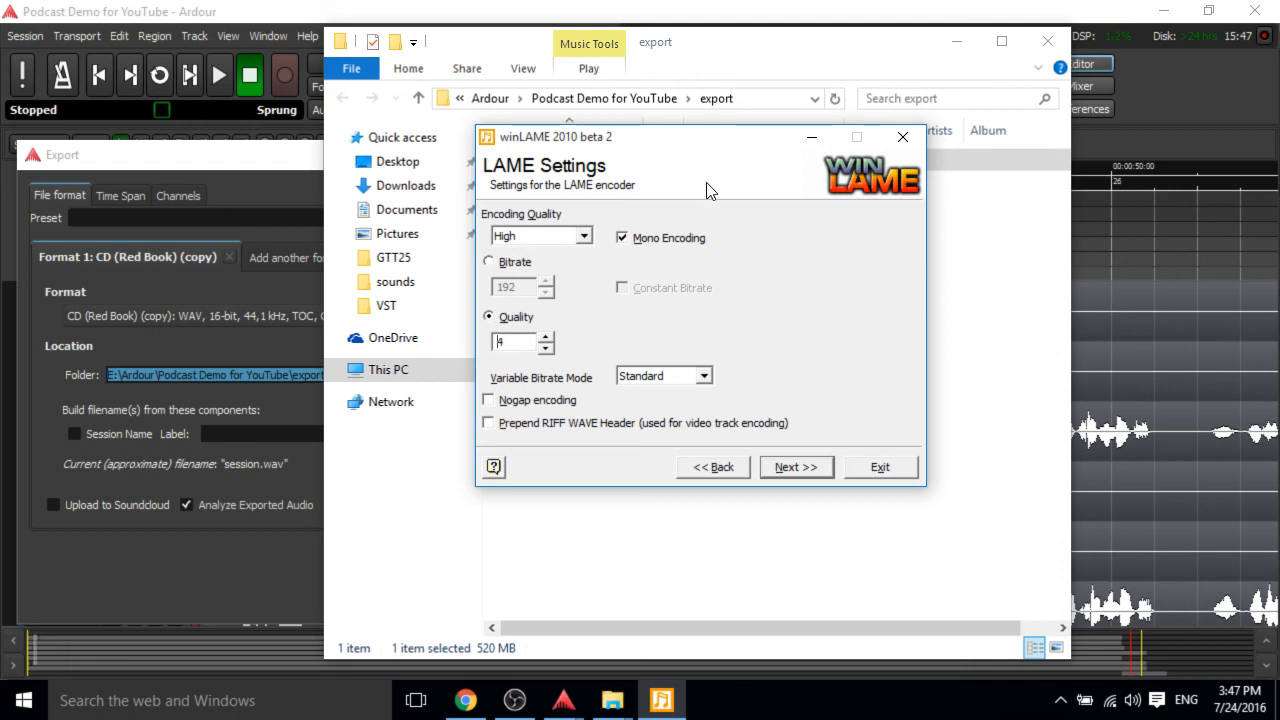
{"action": "left_click", "coordinate": [524, 263]}
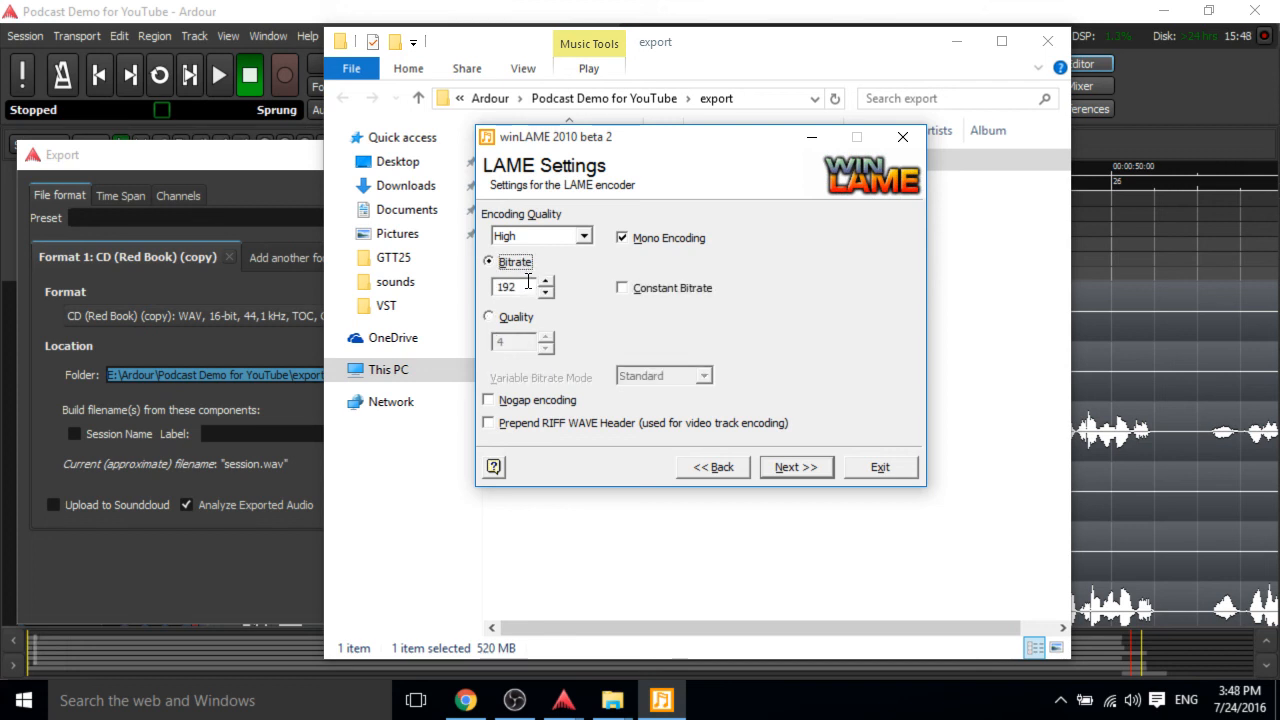
{"action": "left_click", "coordinate": [517, 318]}
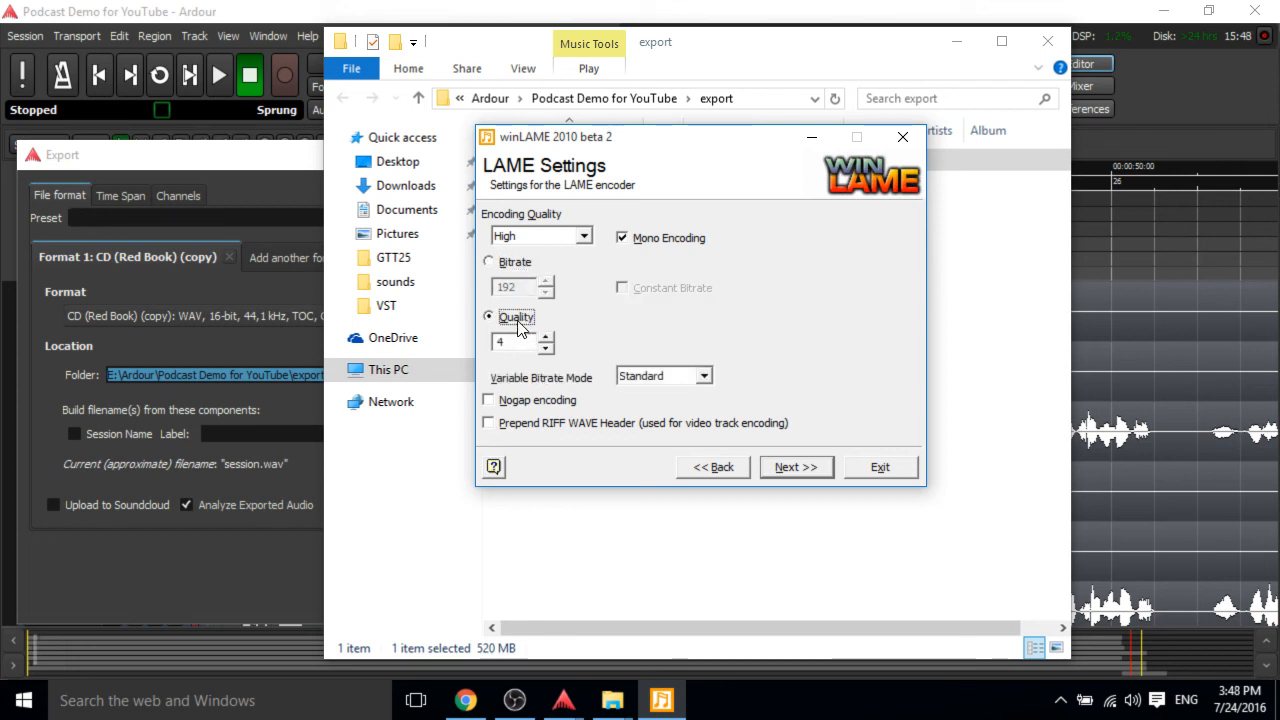
{"action": "left_click", "coordinate": [704, 376]}
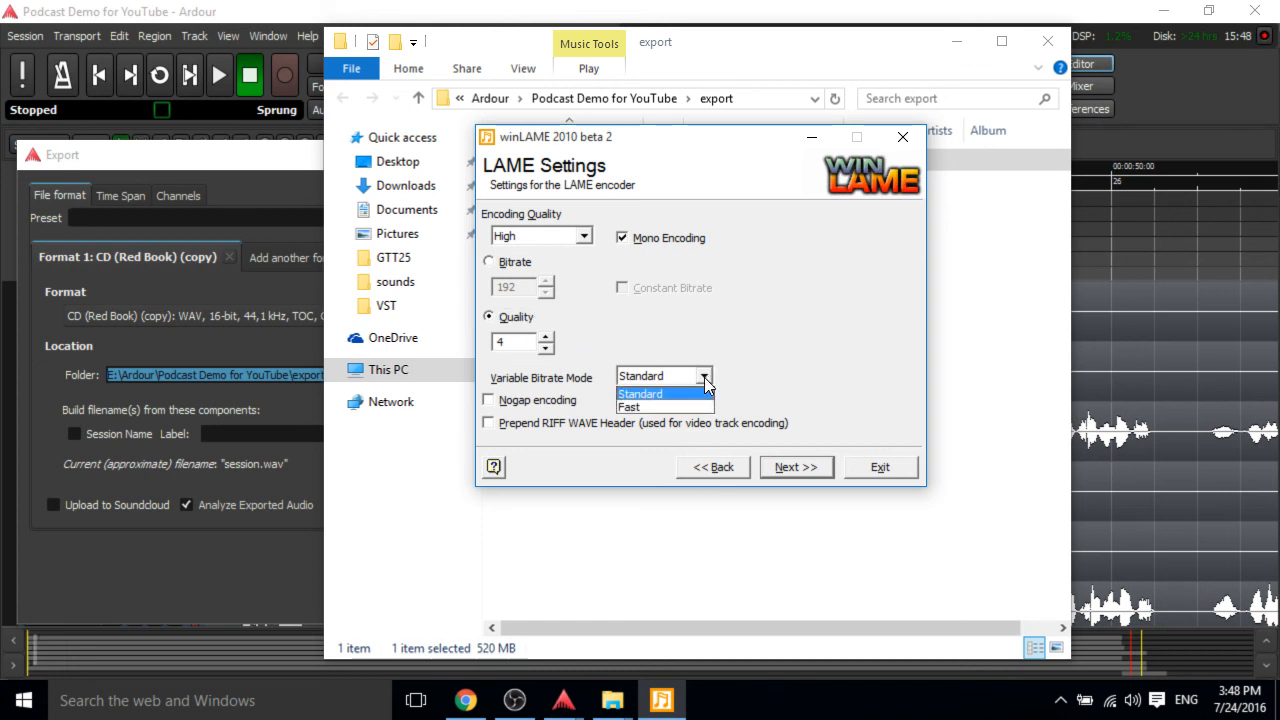
{"action": "left_click", "coordinate": [705, 379]}
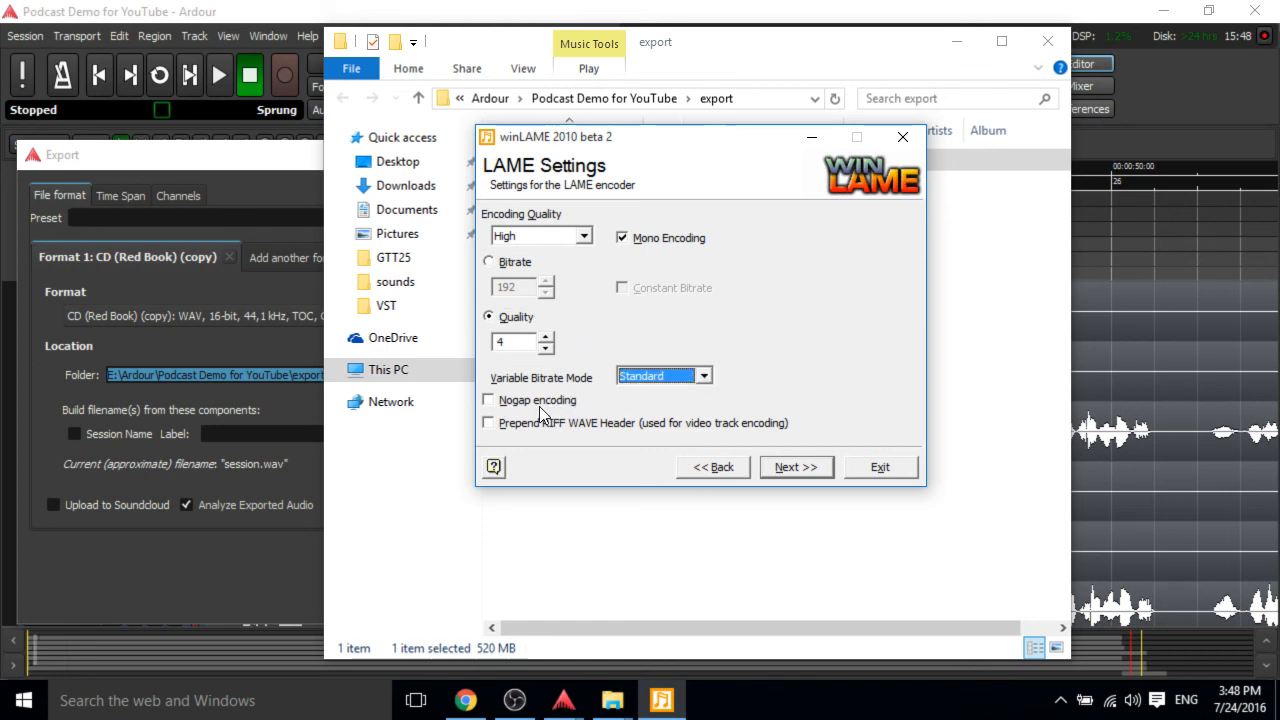
Start encoding the session file to MP3 and move the encoder window aside.
{"action": "left_click", "coordinate": [806, 468]}
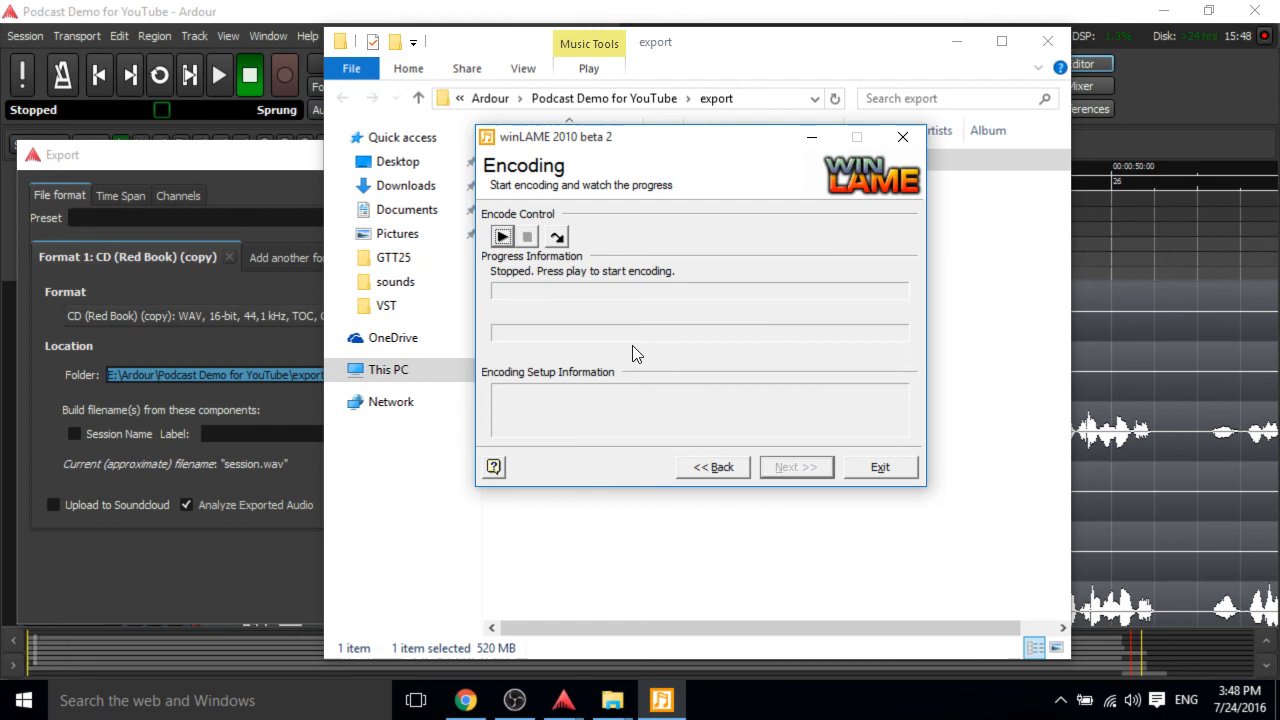
{"action": "left_click", "coordinate": [503, 237]}
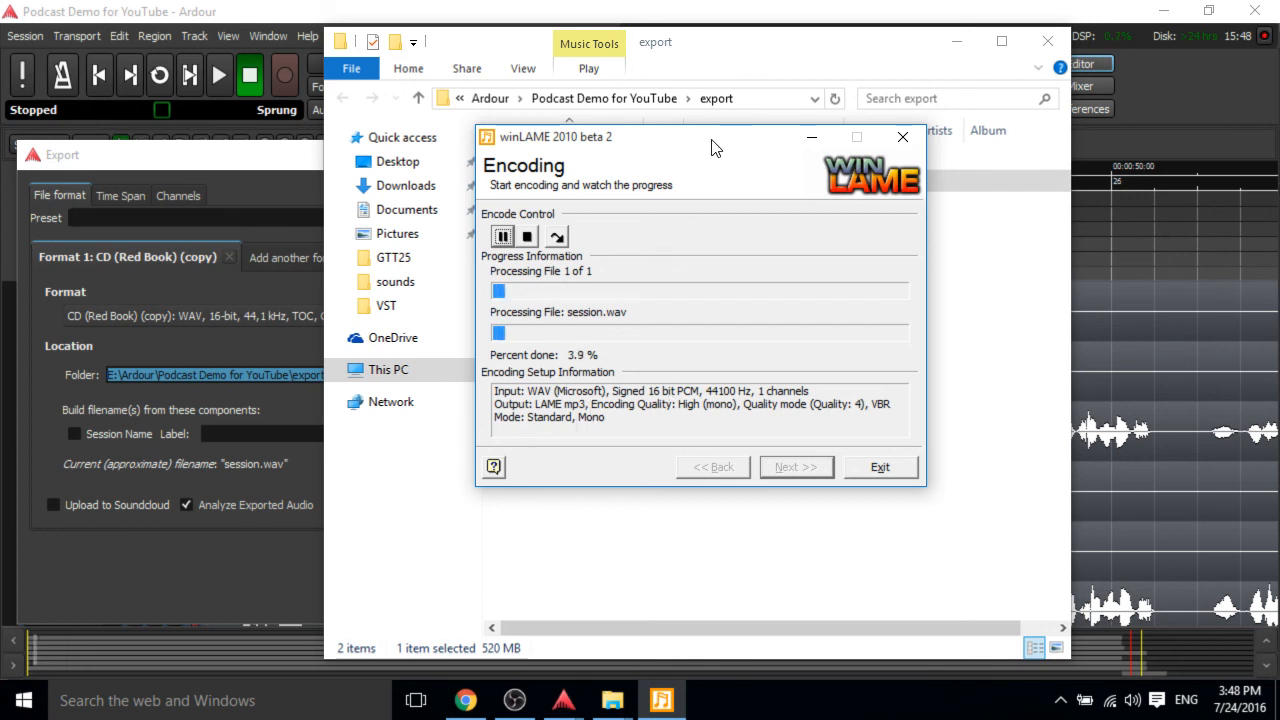
{"action": "left_click_drag", "start_coordinate": [711, 146], "coordinate": [334, 239]}
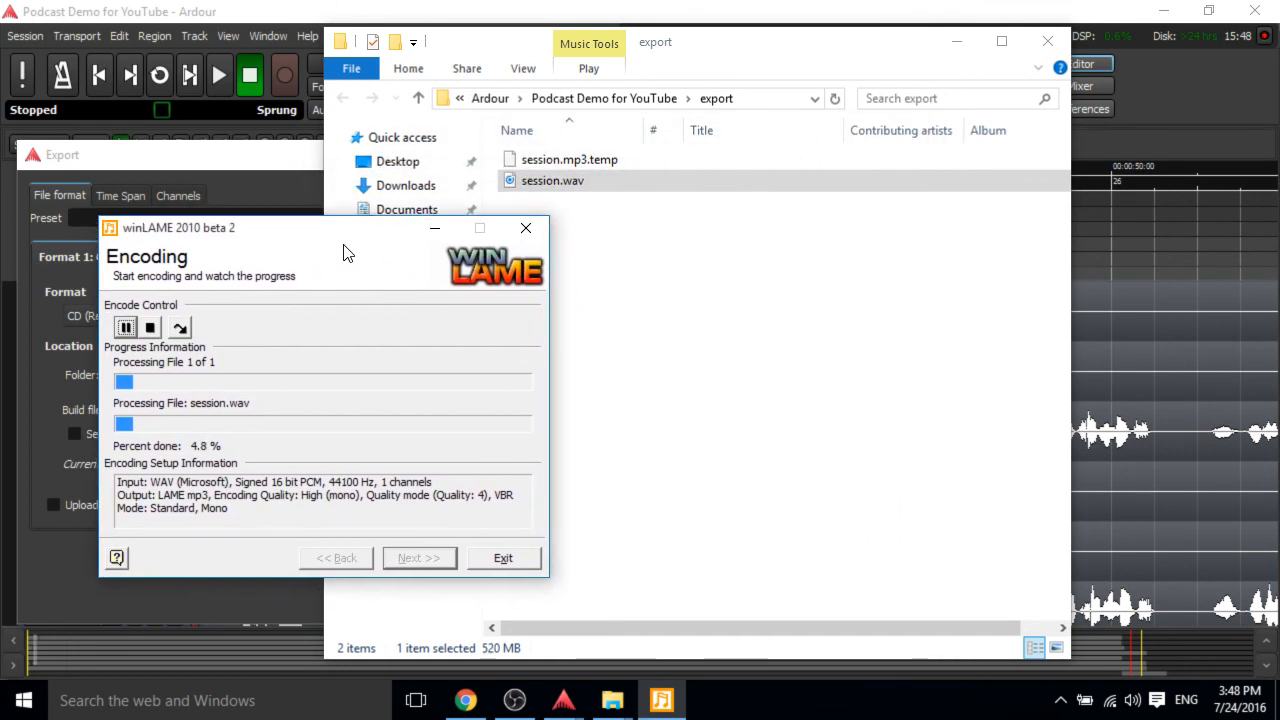
Cancel Ardour's Export dialog and minimize the Ardour window.
{"action": "left_click", "coordinate": [797, 338]}
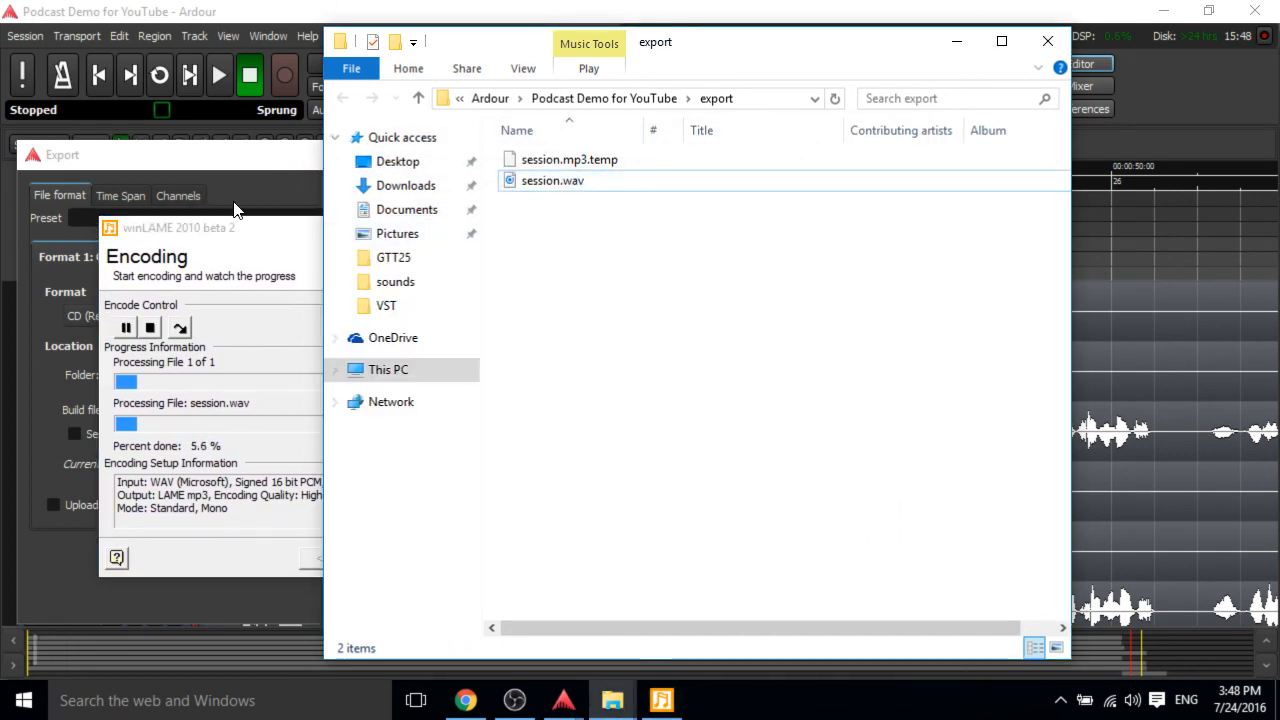
{"action": "left_click", "coordinate": [236, 228]}
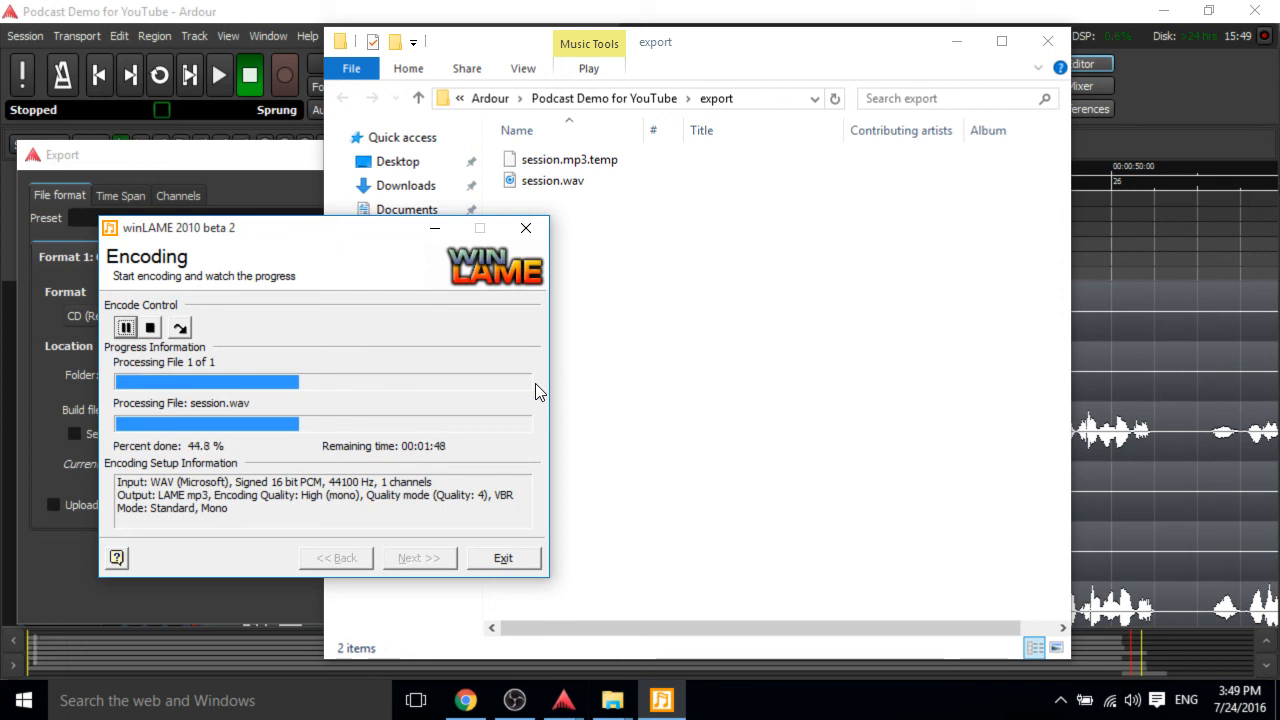
{"action": "left_click", "coordinate": [144, 158]}
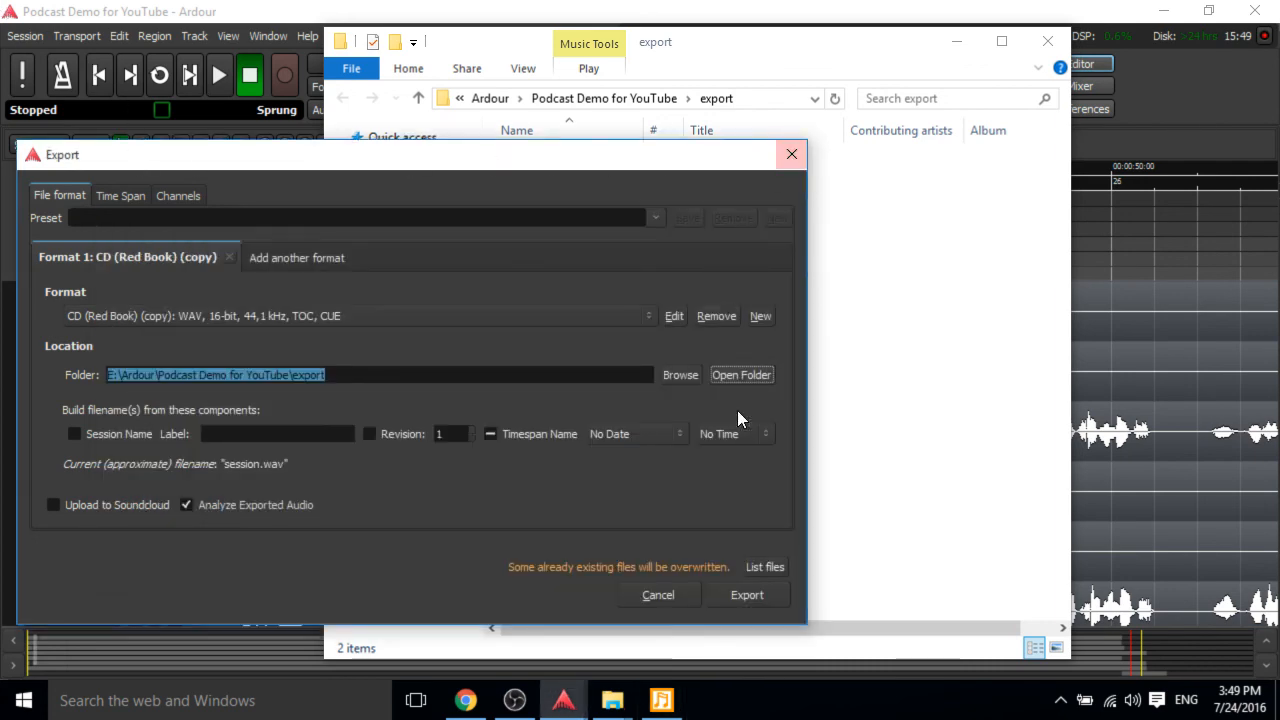
{"action": "left_click", "coordinate": [659, 592]}
{"action": "left_click", "coordinate": [65, 11]}
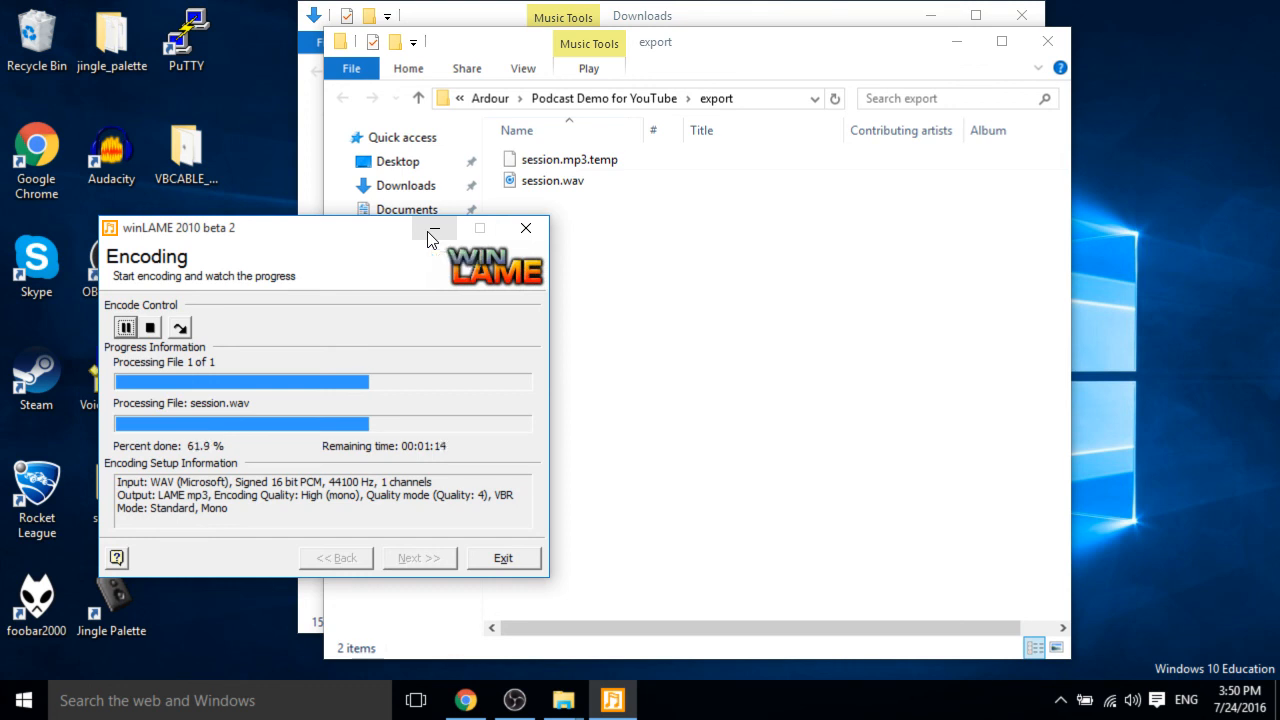
{"action": "mouse_move", "coordinate": [522, 696]}
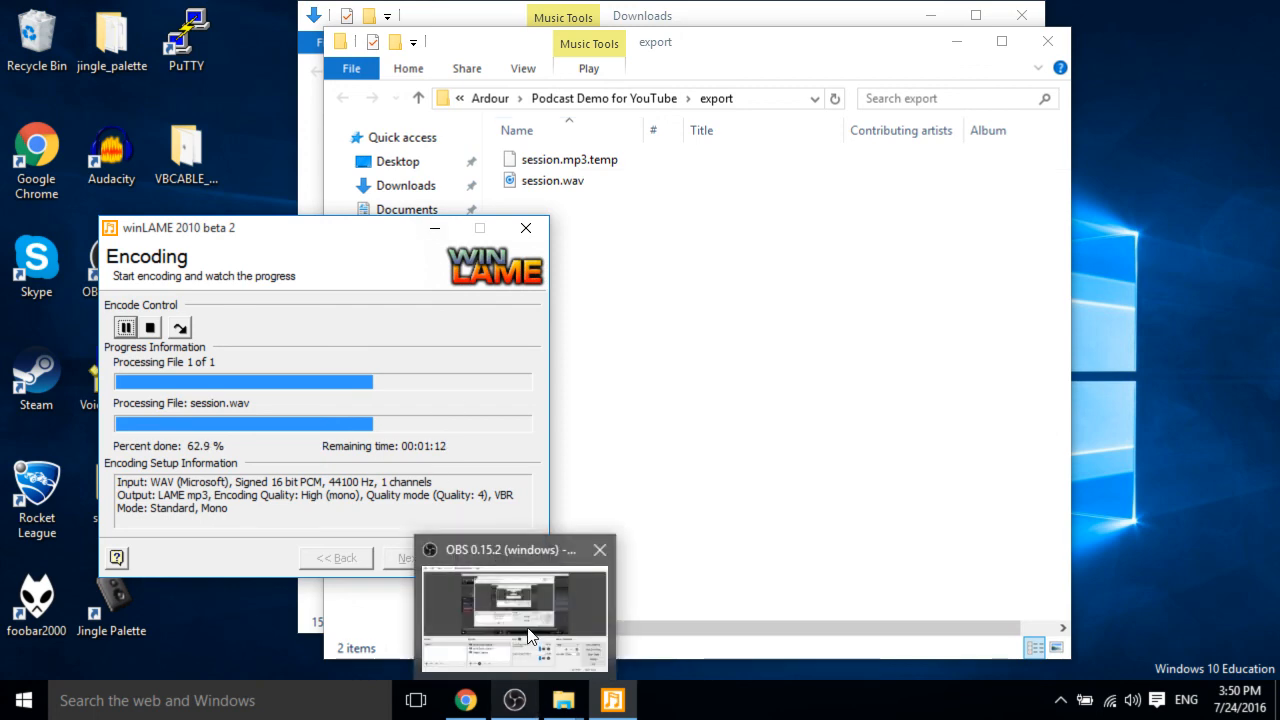